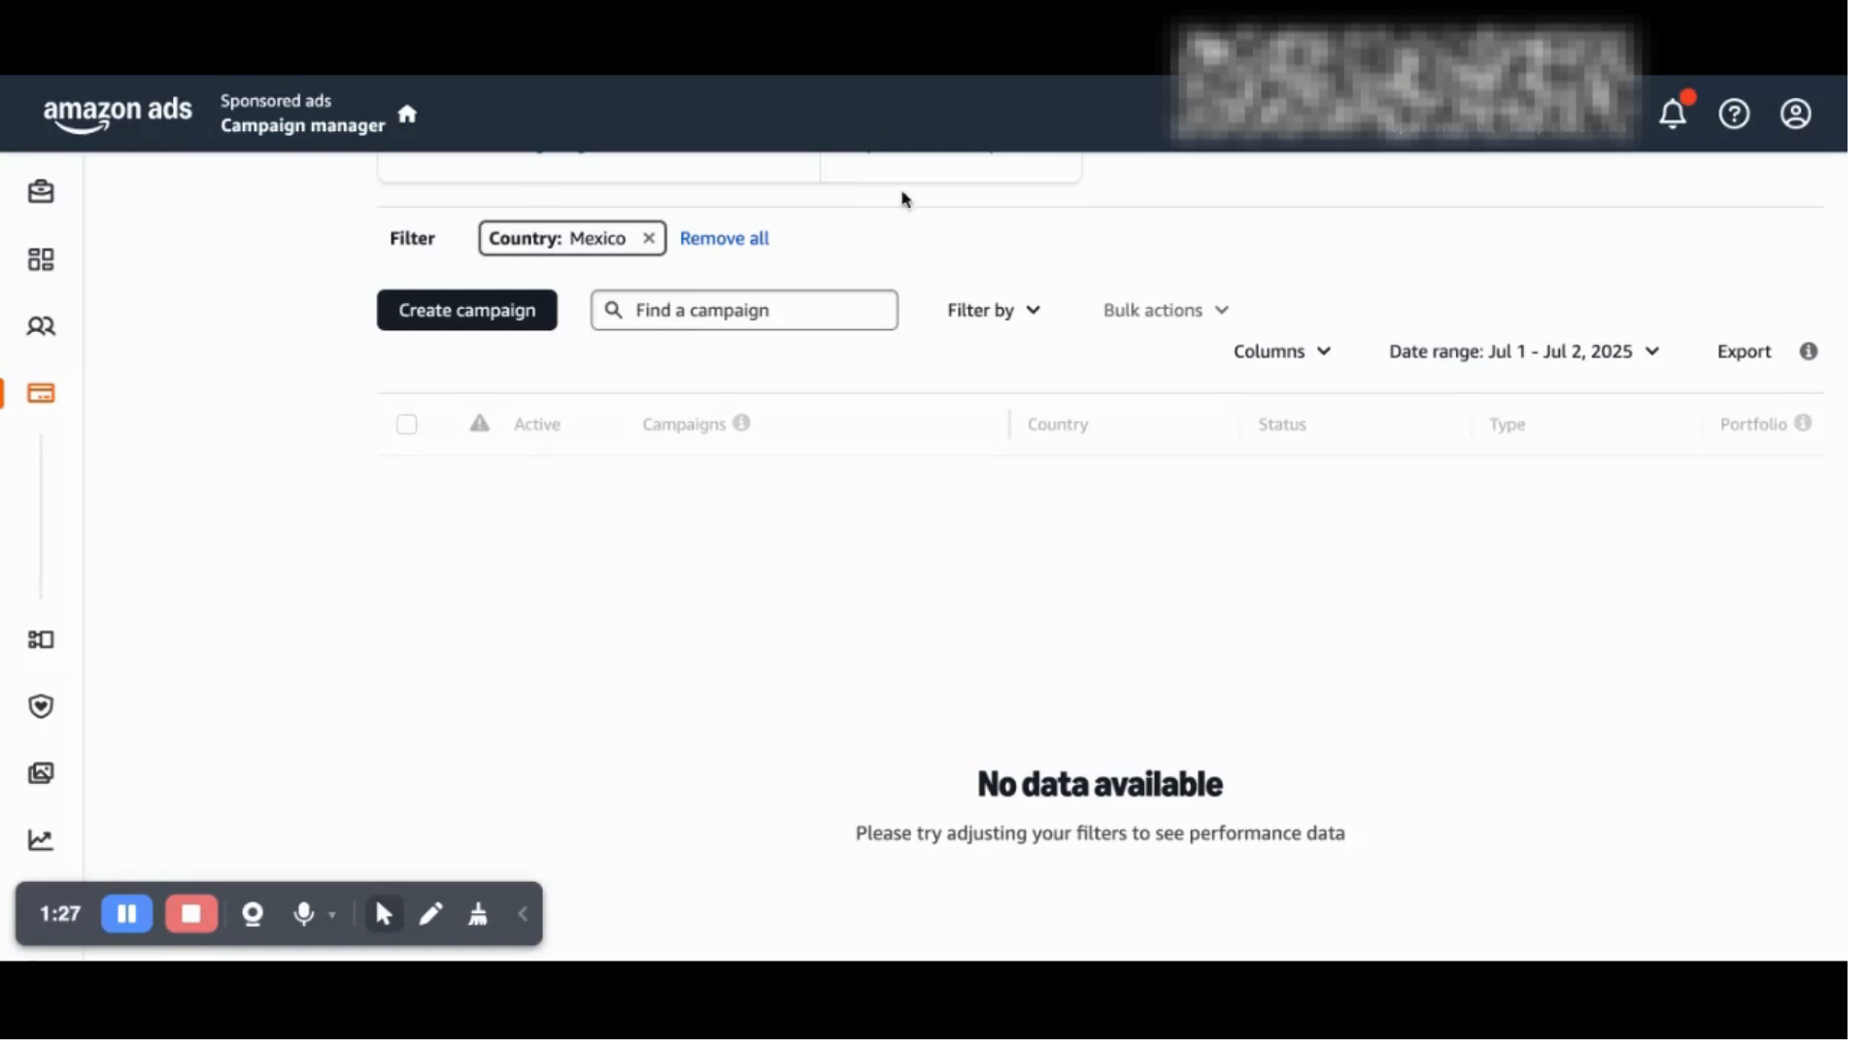
# Step: Examine the campaign manager's performance overview and the filters available for the campaign list
pyautogui.scroll(5, 1123, 271)
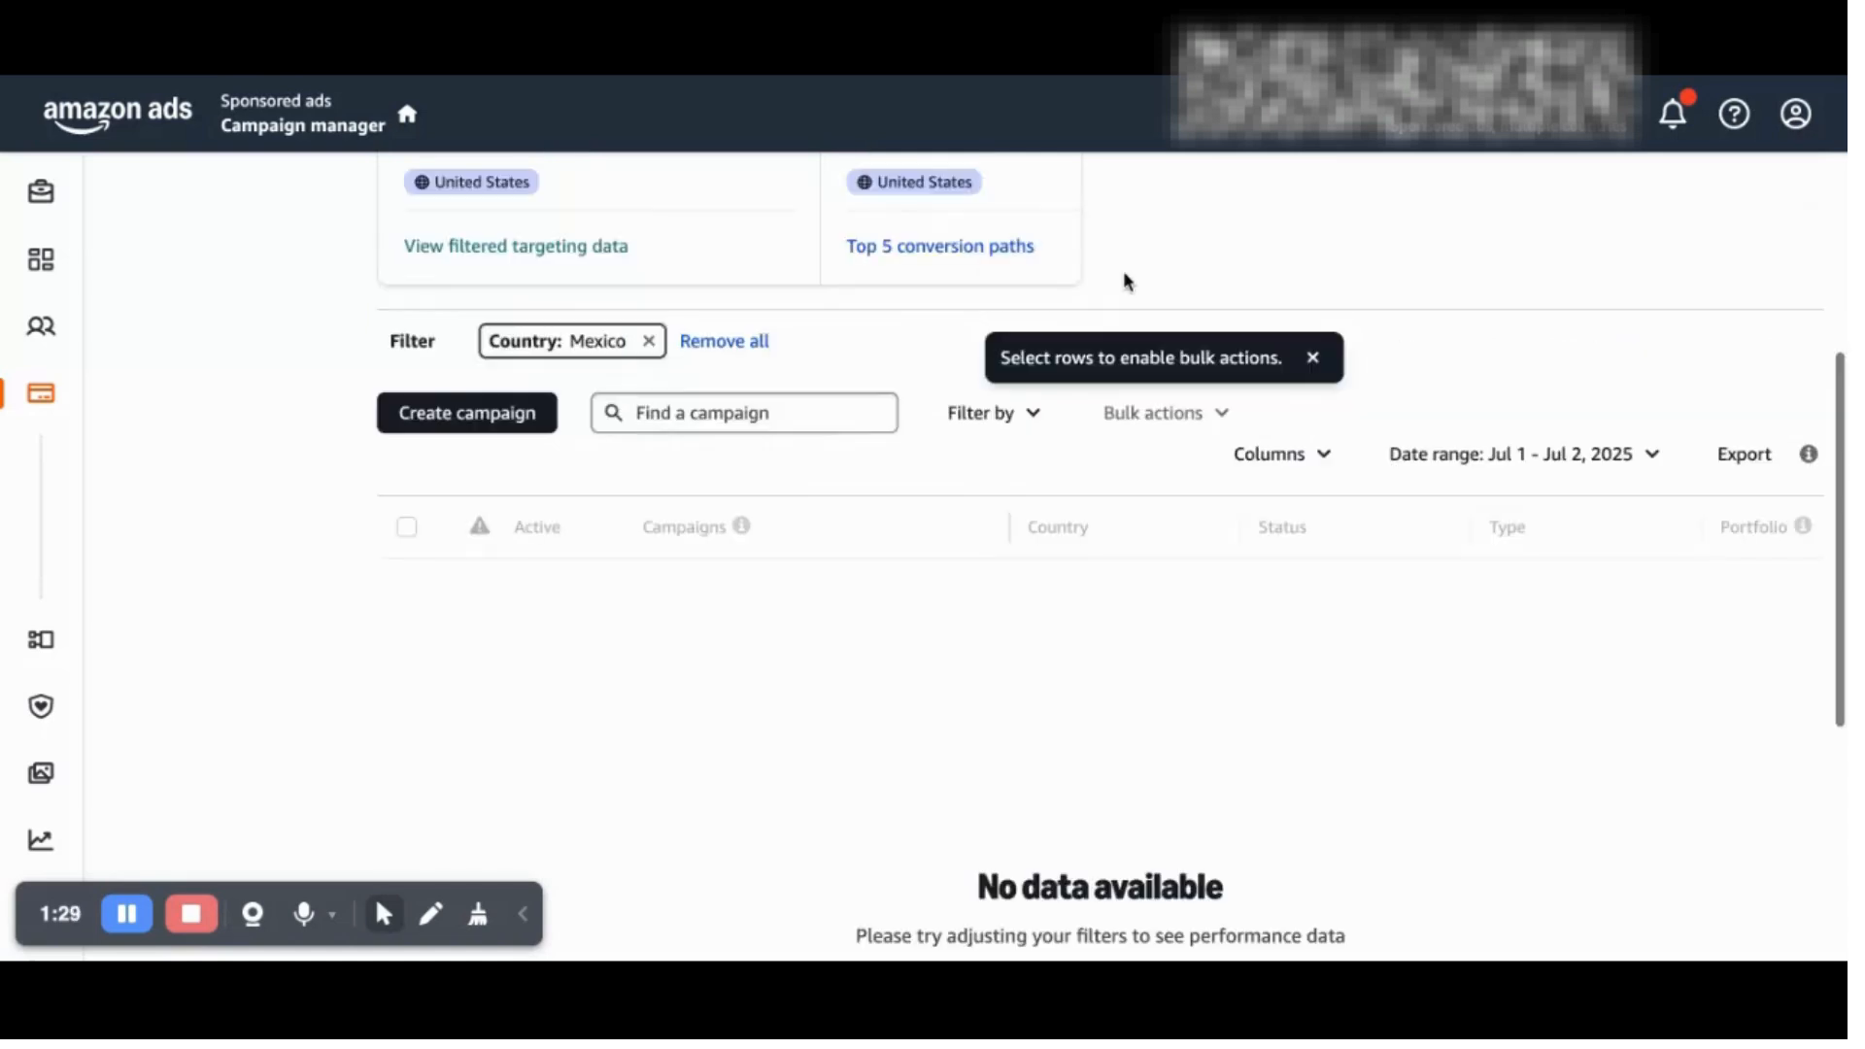
pyautogui.scroll(2, 1124, 281)
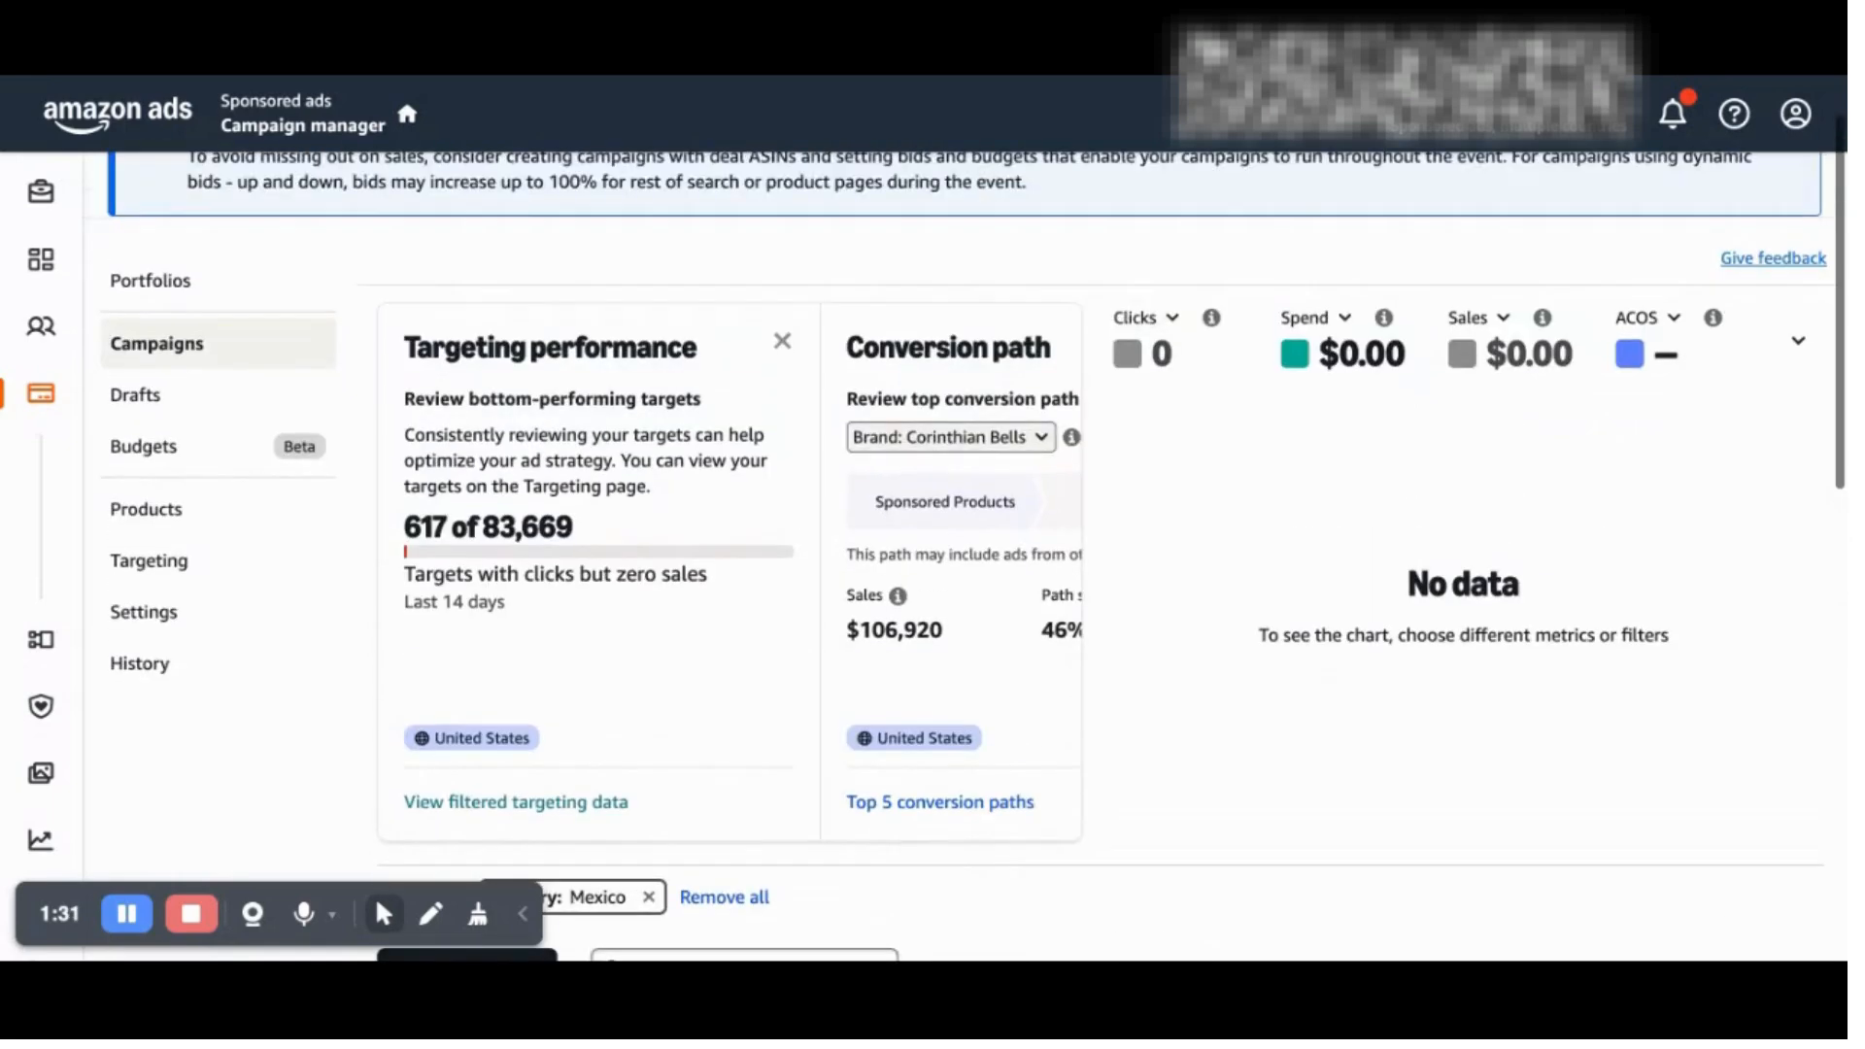
pyautogui.scroll(-1, 1125, 280)
pyautogui.scroll(-5, 747, 462)
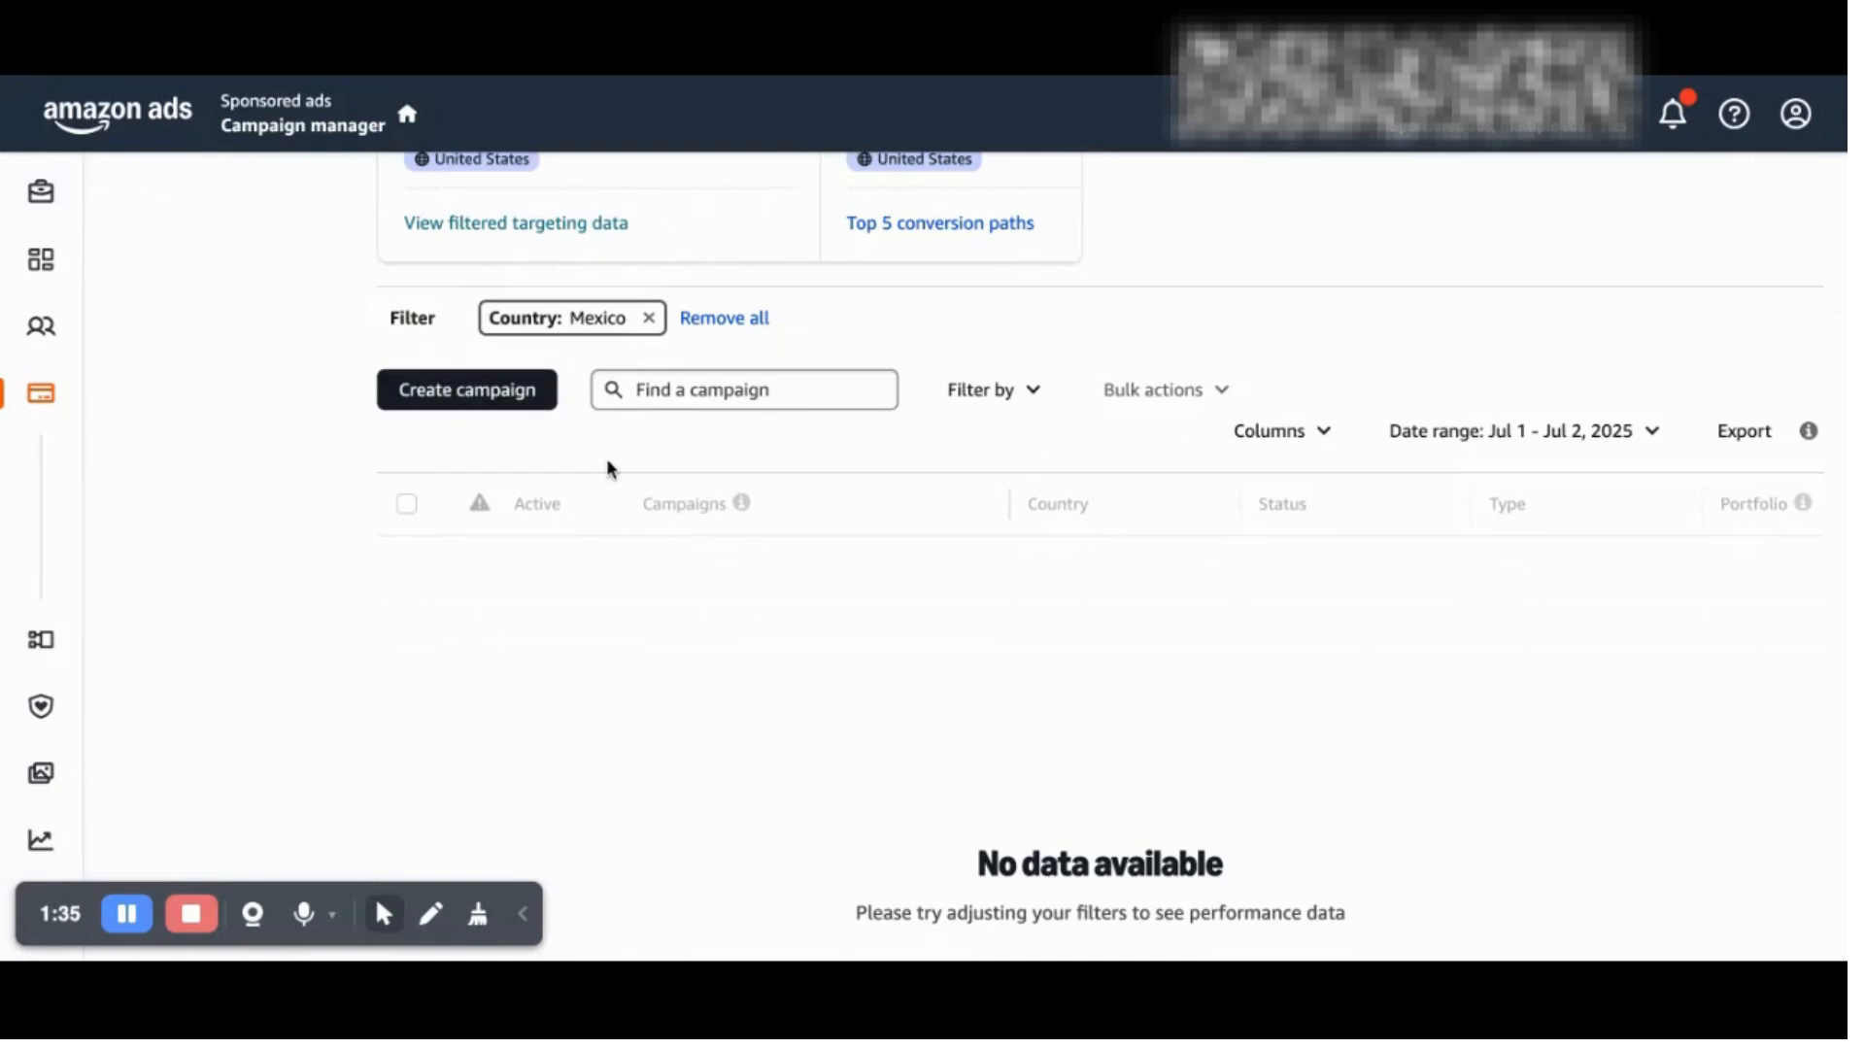
pyautogui.click(1017, 392)
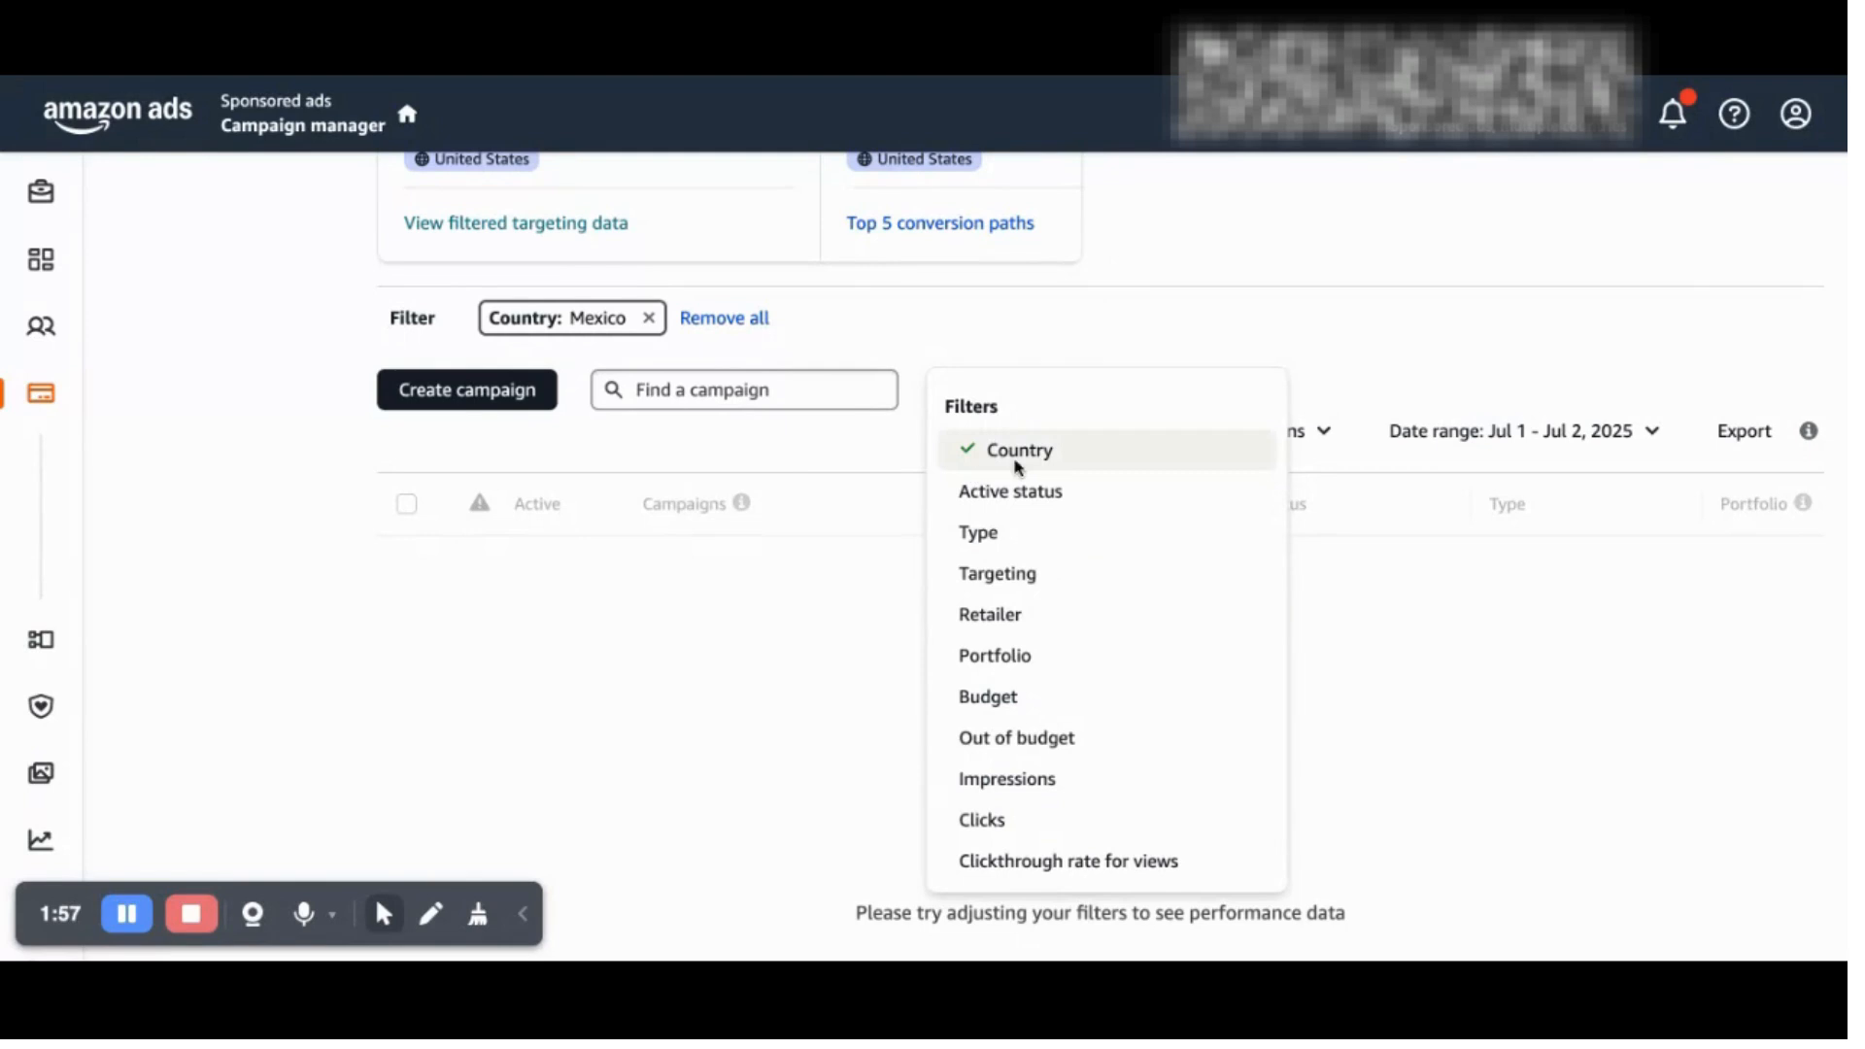
pyautogui.click(1092, 326)
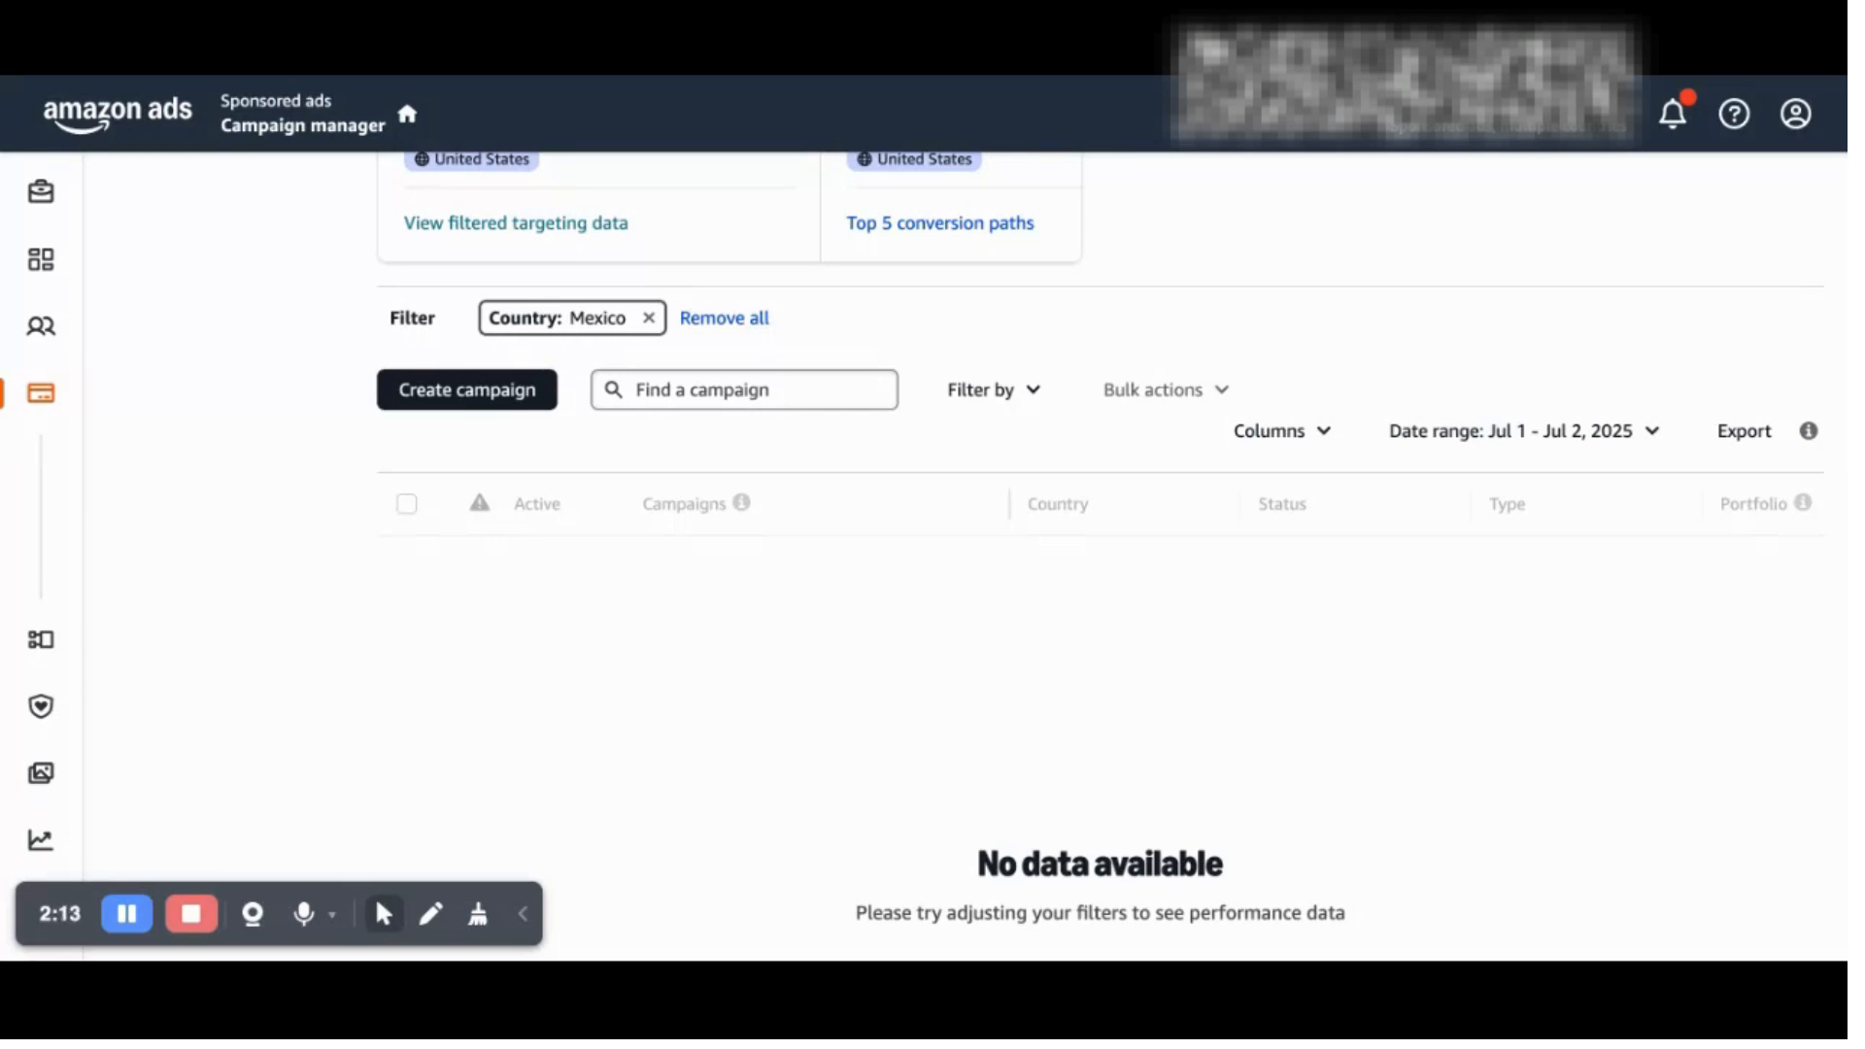
# Step: Start creating a new campaign and choose Sponsored Products as the campaign type
pyautogui.click(522, 408)
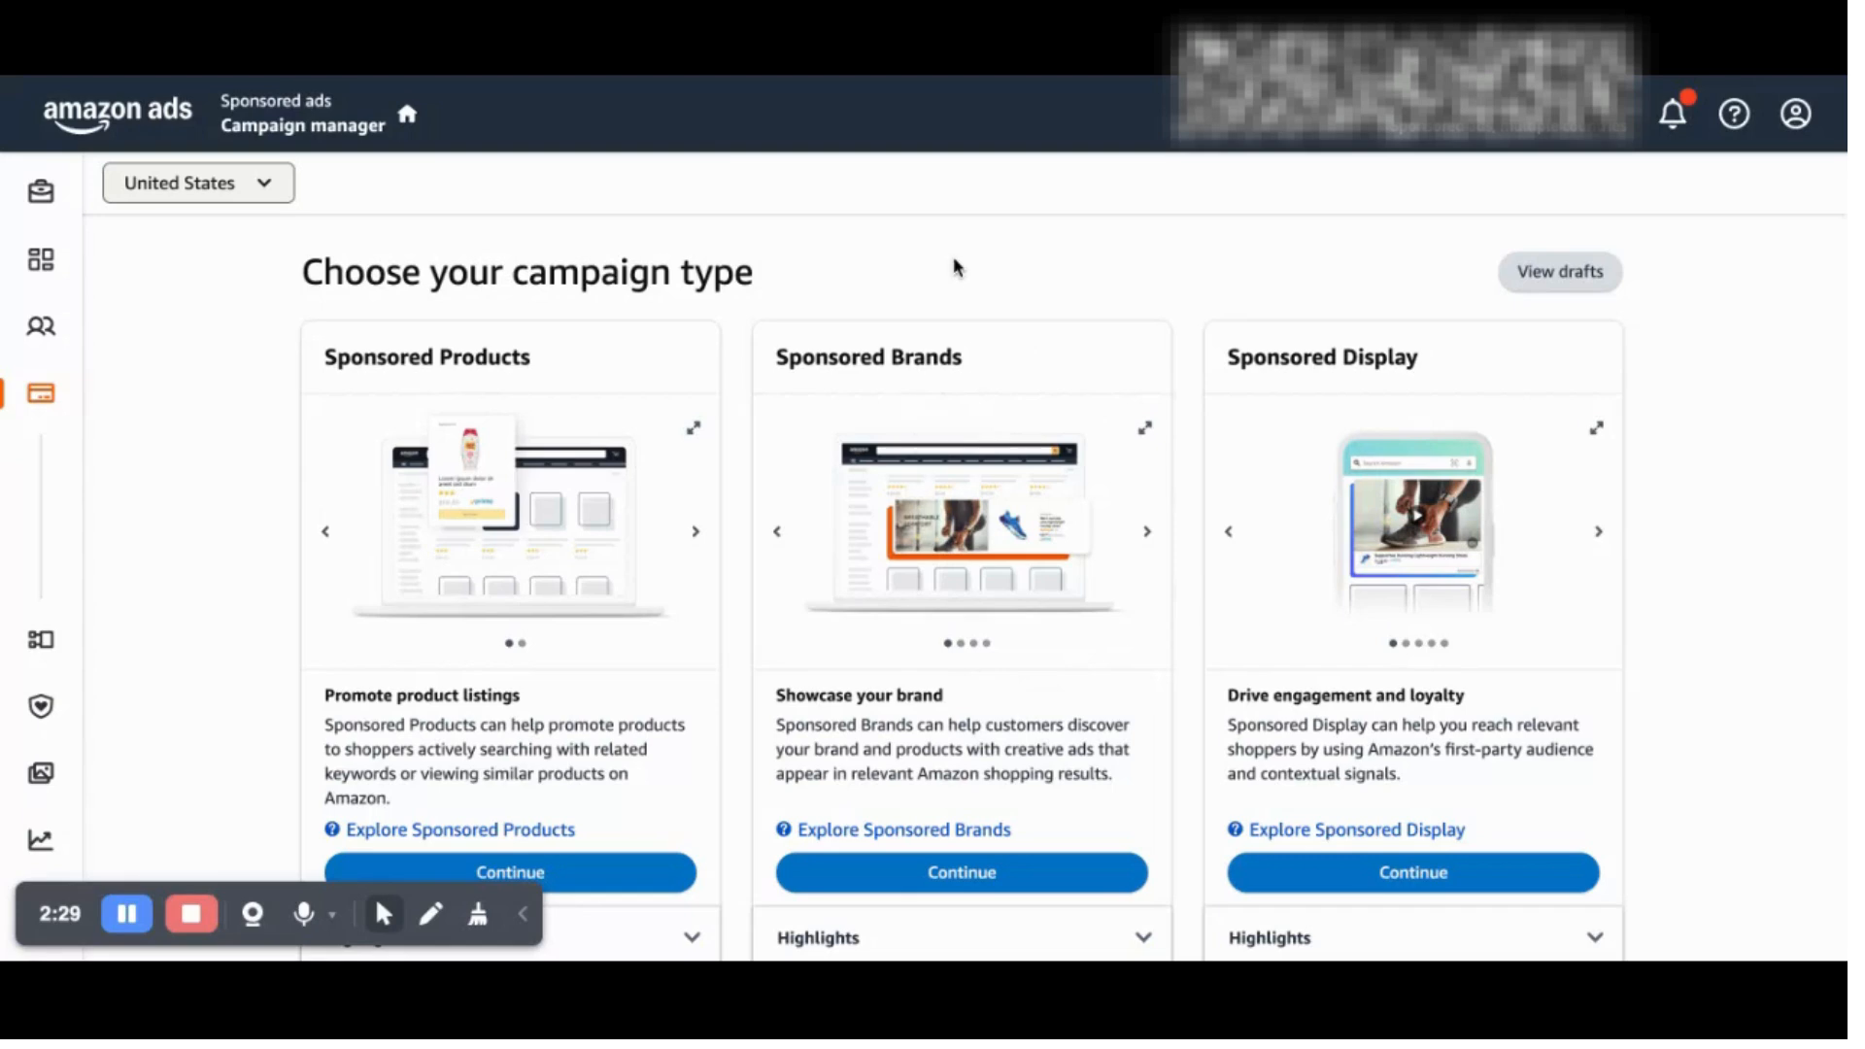
pyautogui.scroll(-2, 977, 297)
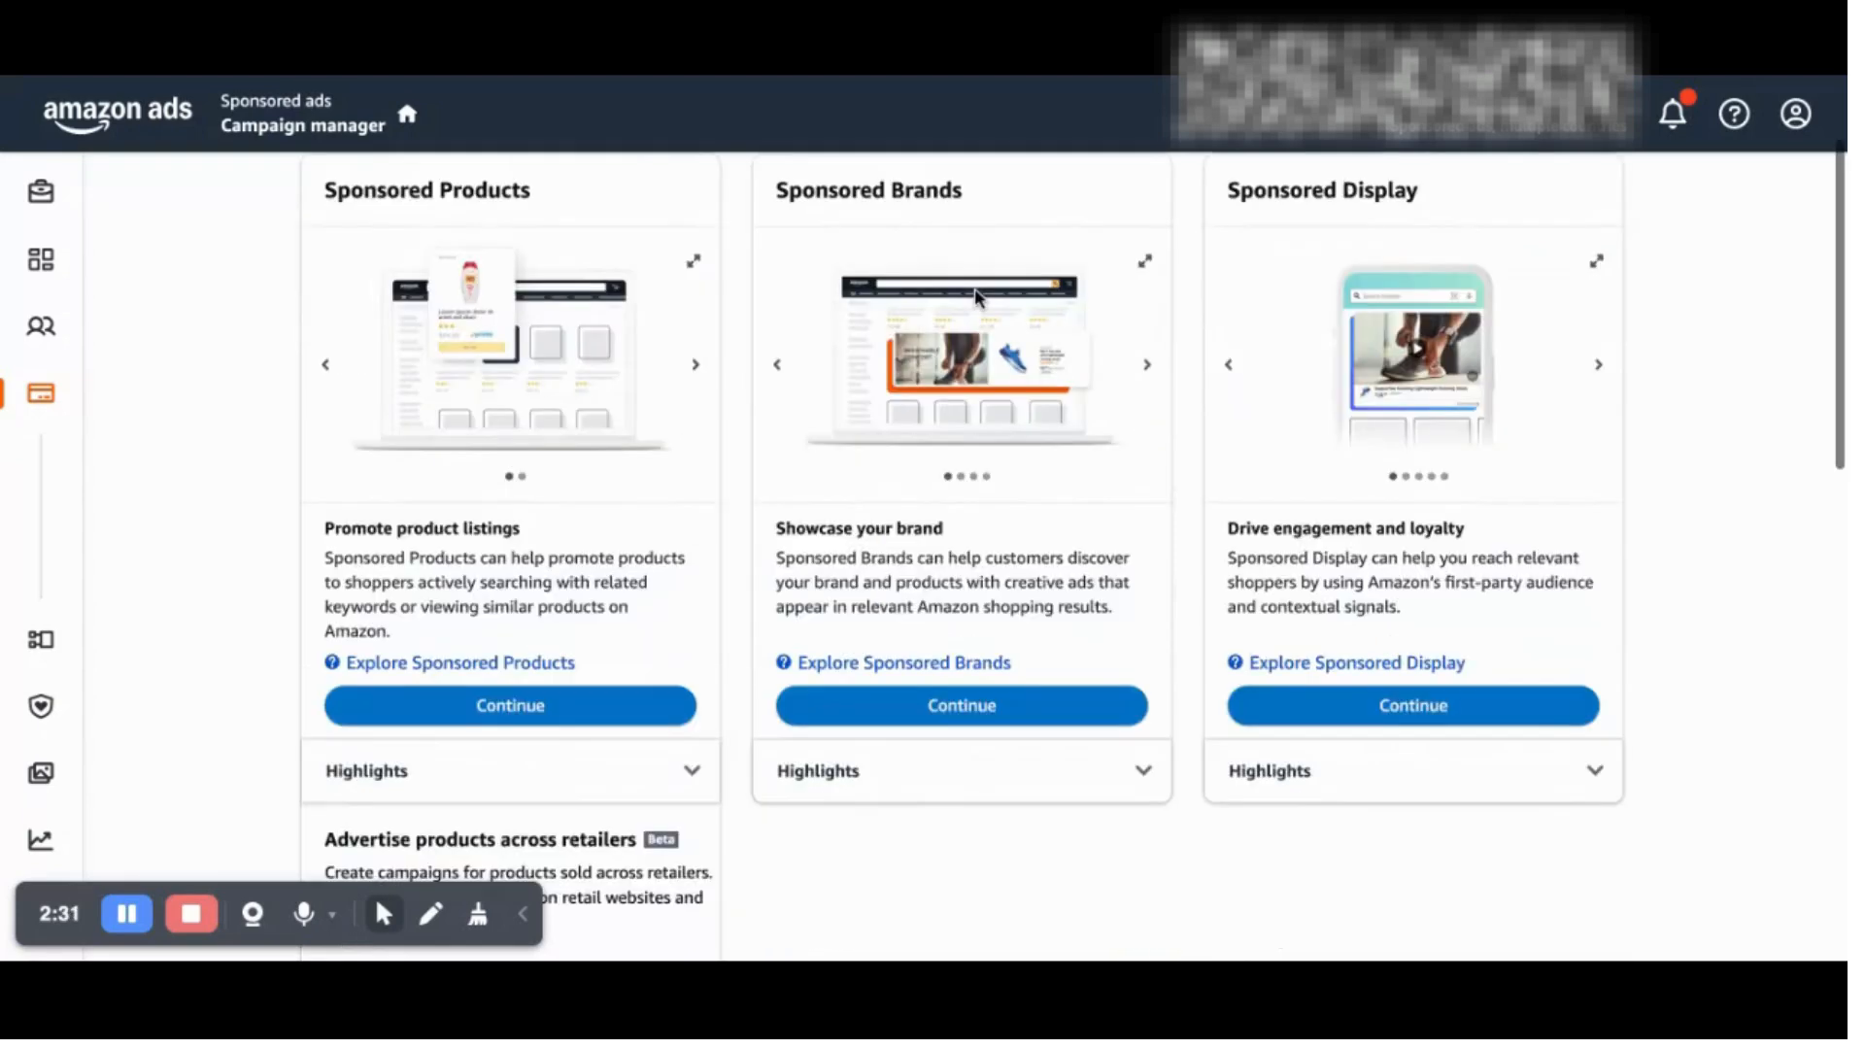
pyautogui.scroll(-2, 581, 410)
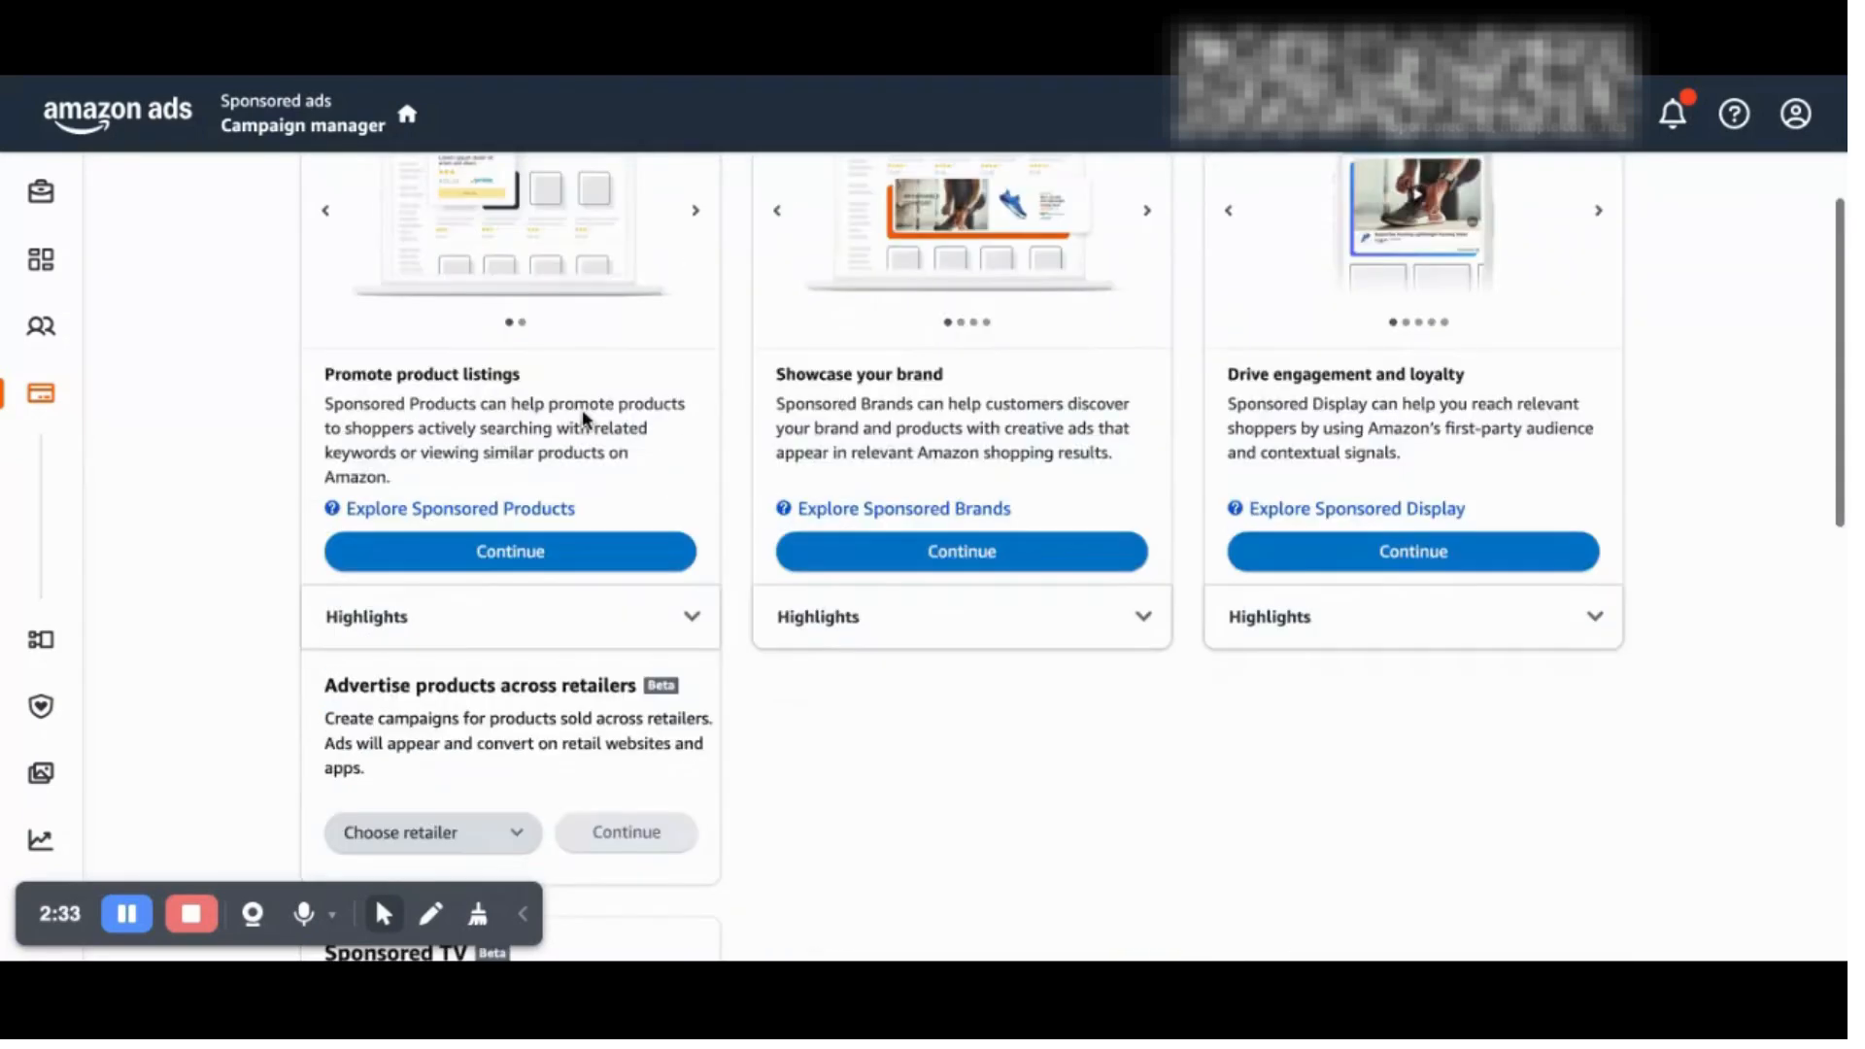
pyautogui.scroll(-2, 580, 410)
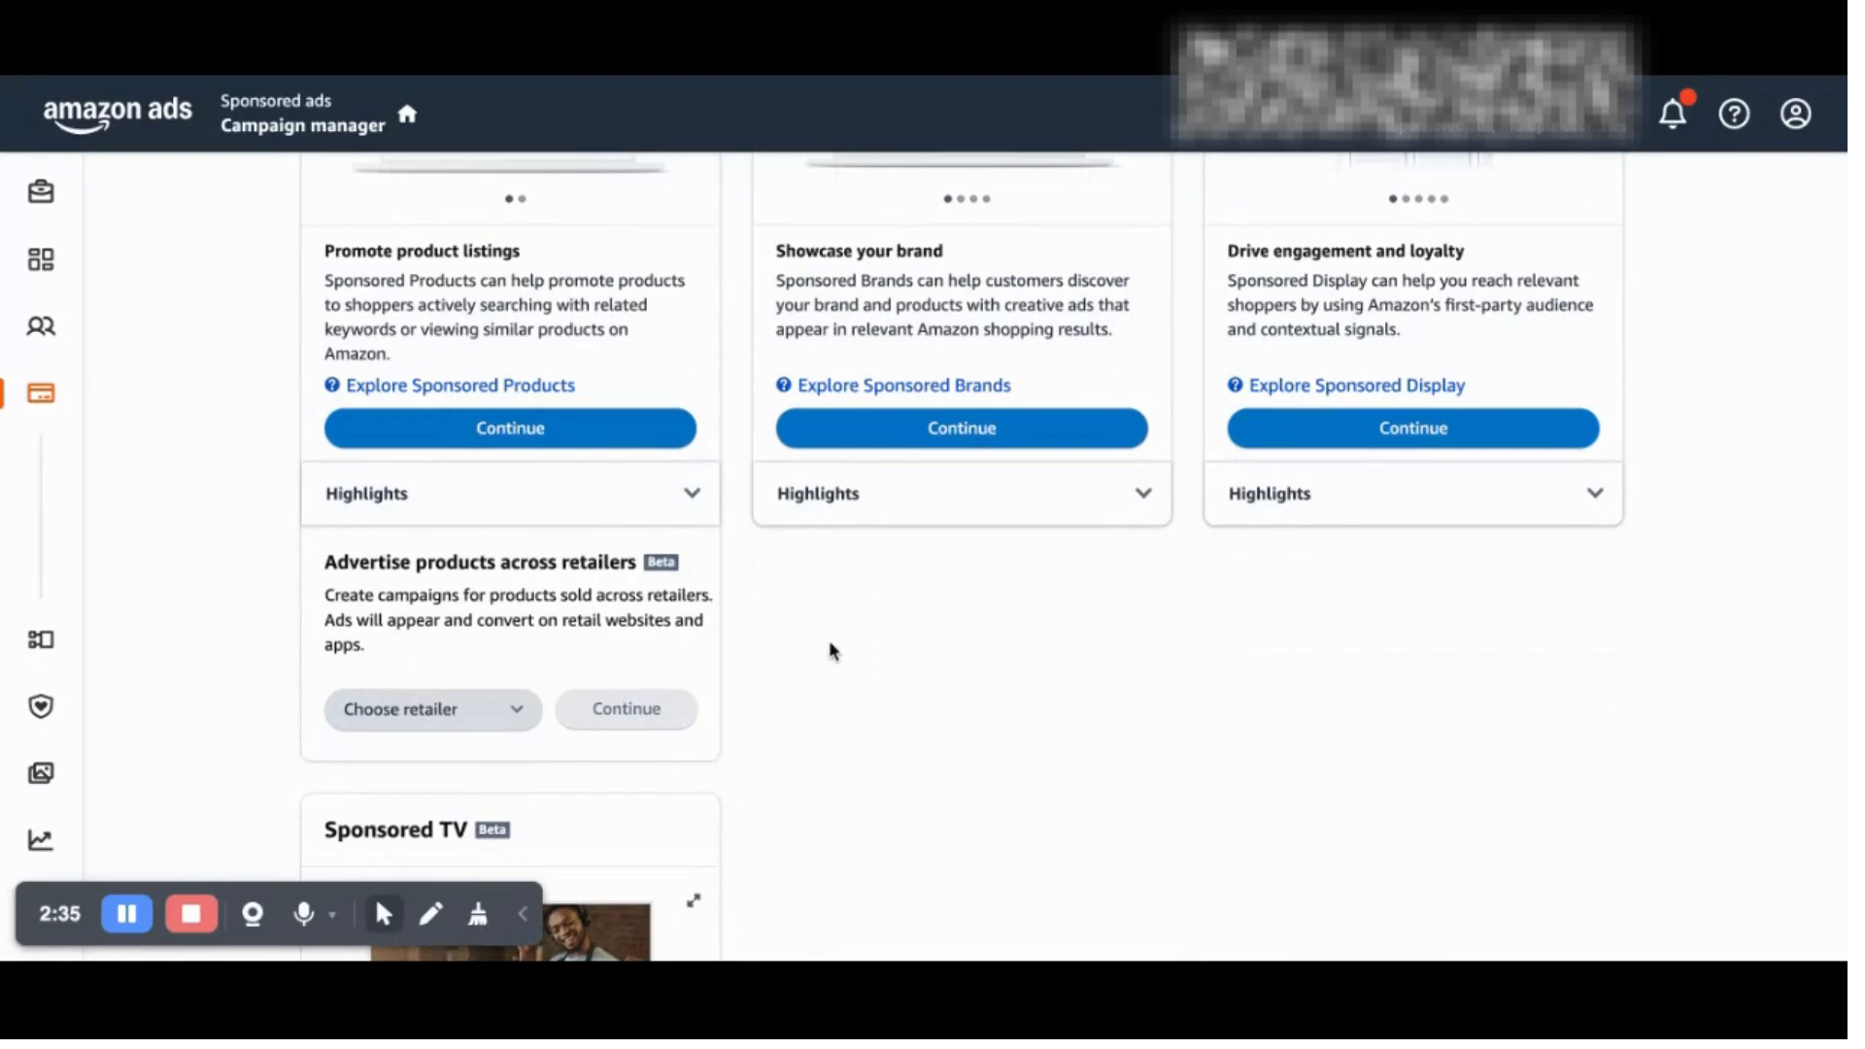
pyautogui.scroll(-4, 894, 643)
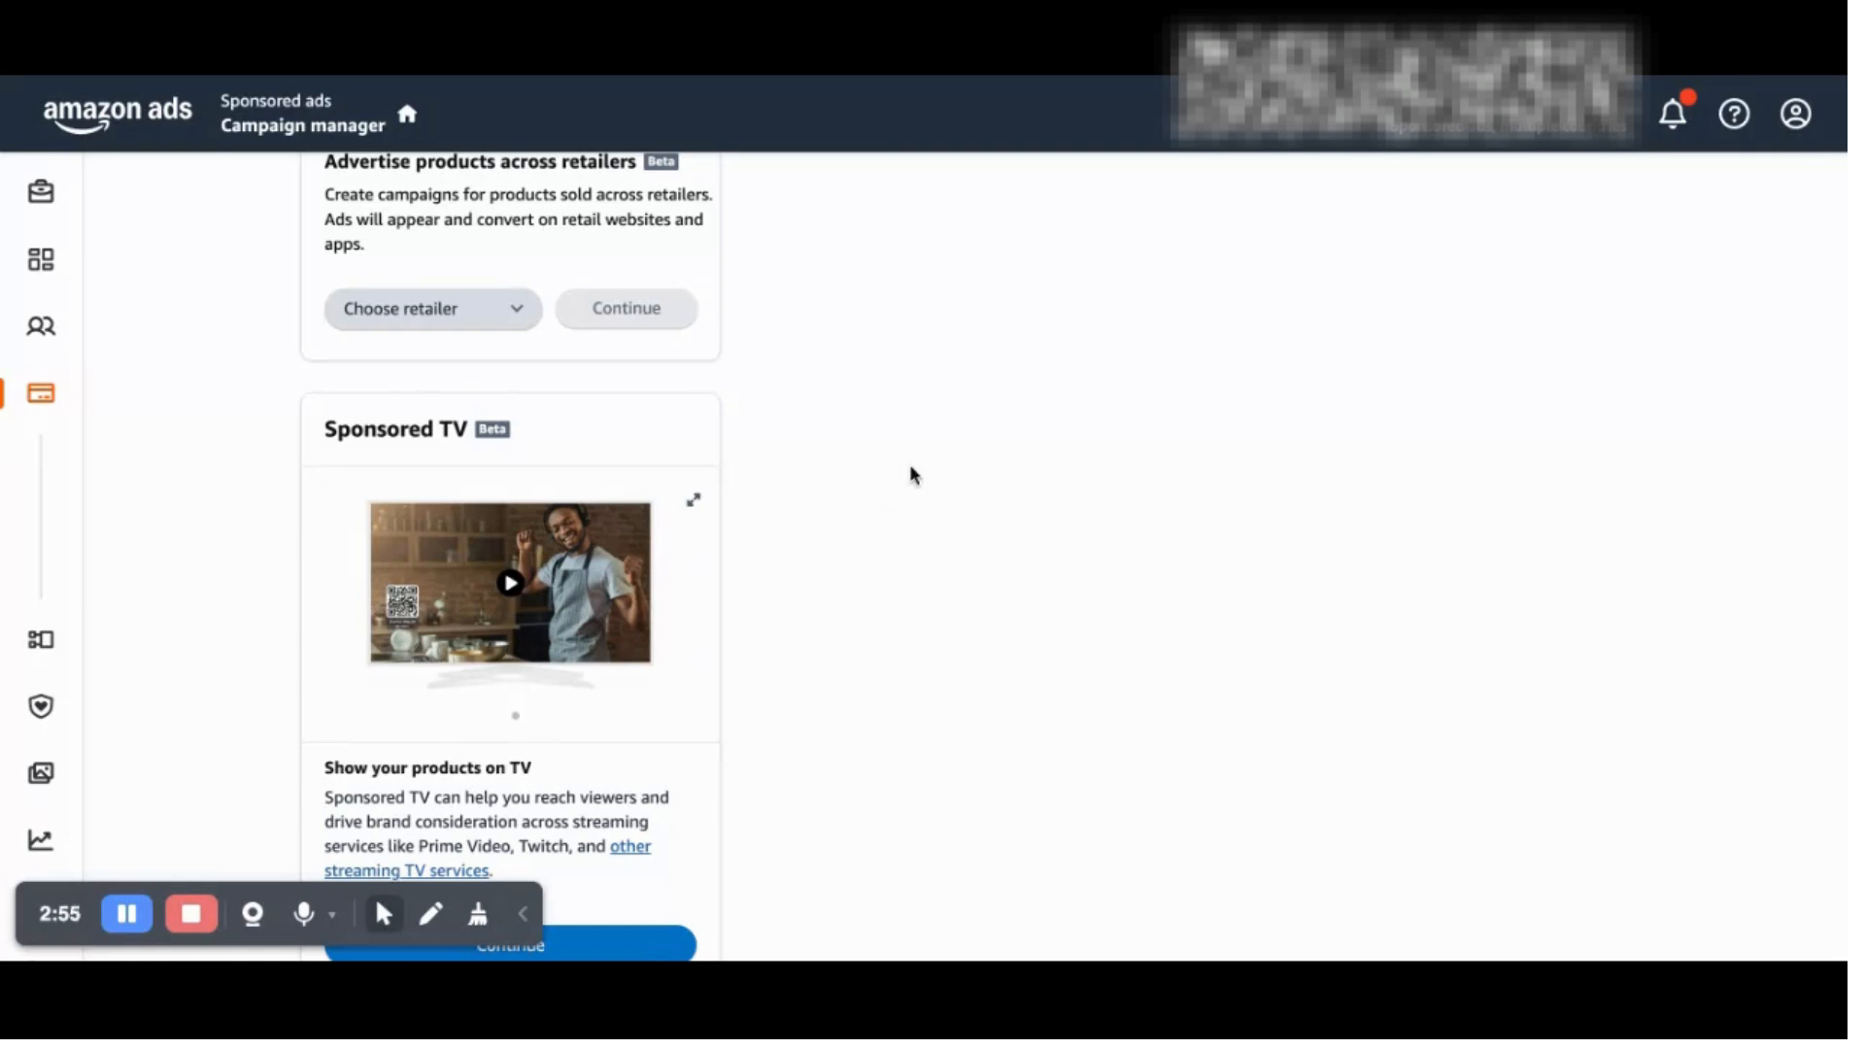
pyautogui.scroll(3, 911, 471)
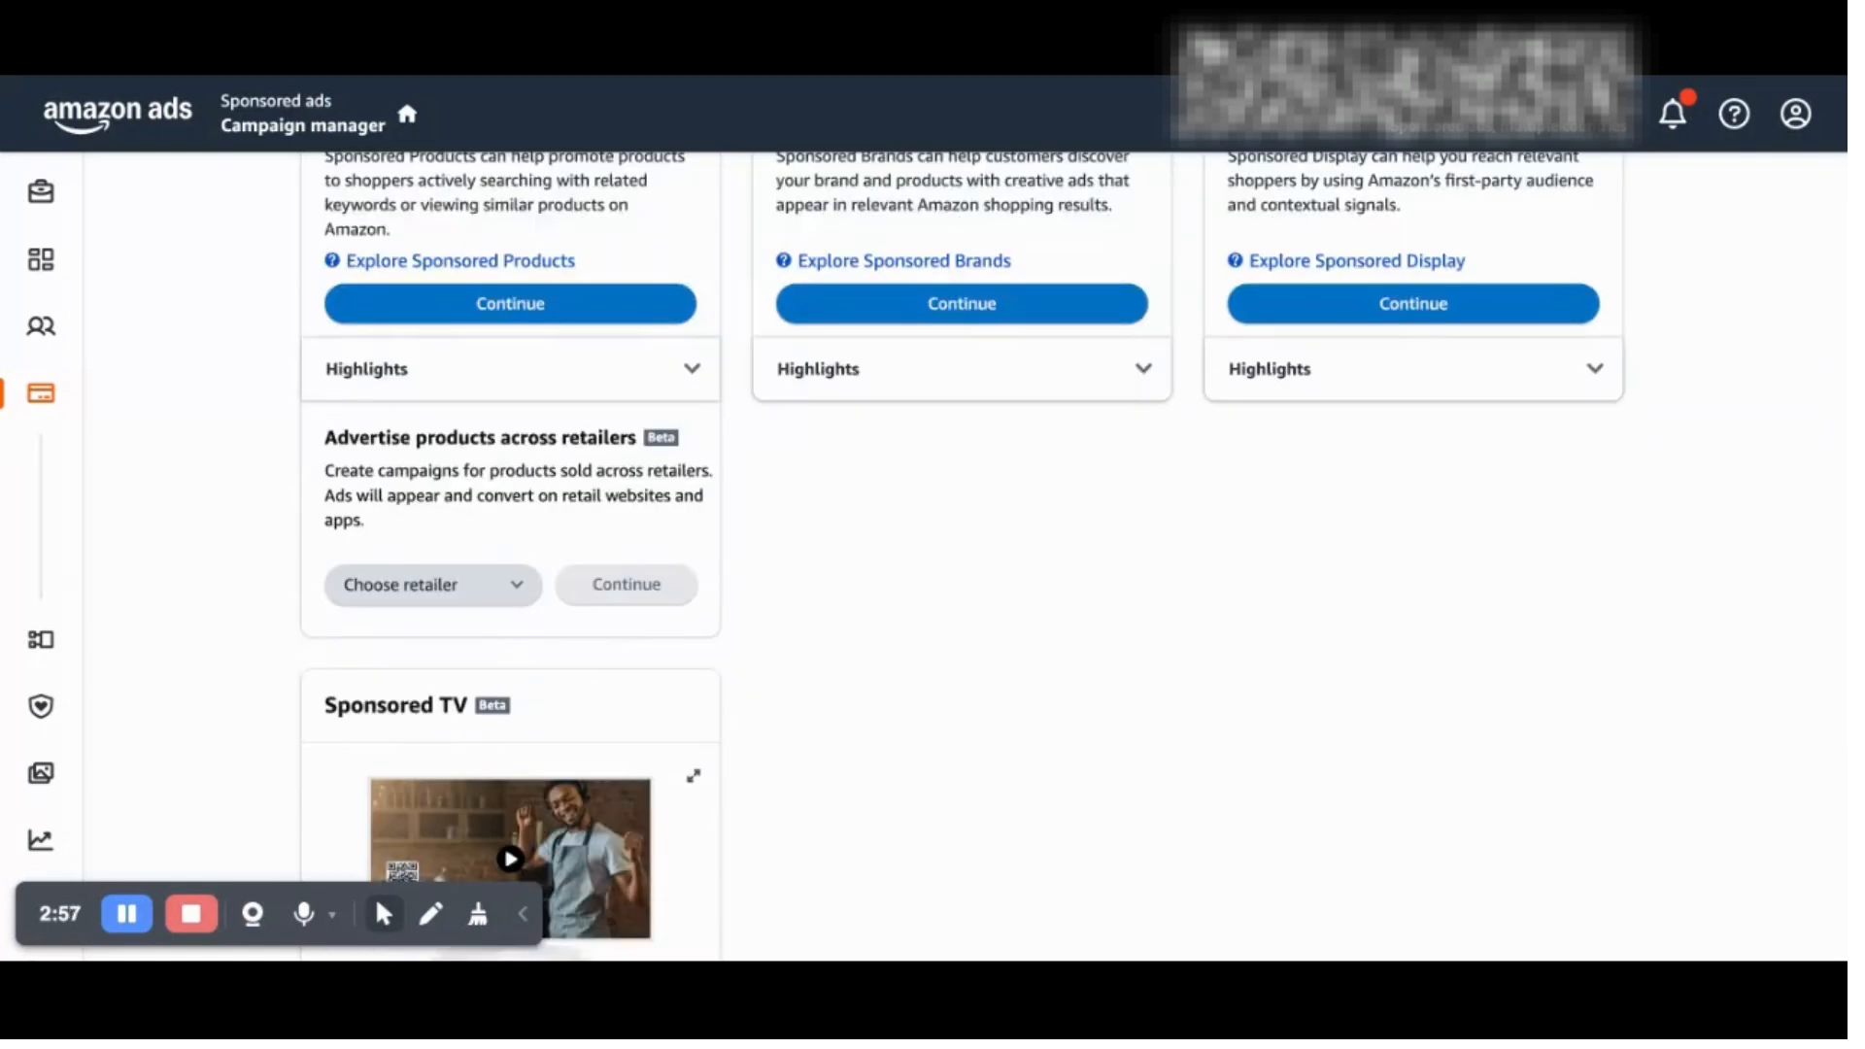
pyautogui.scroll(5, 942, 557)
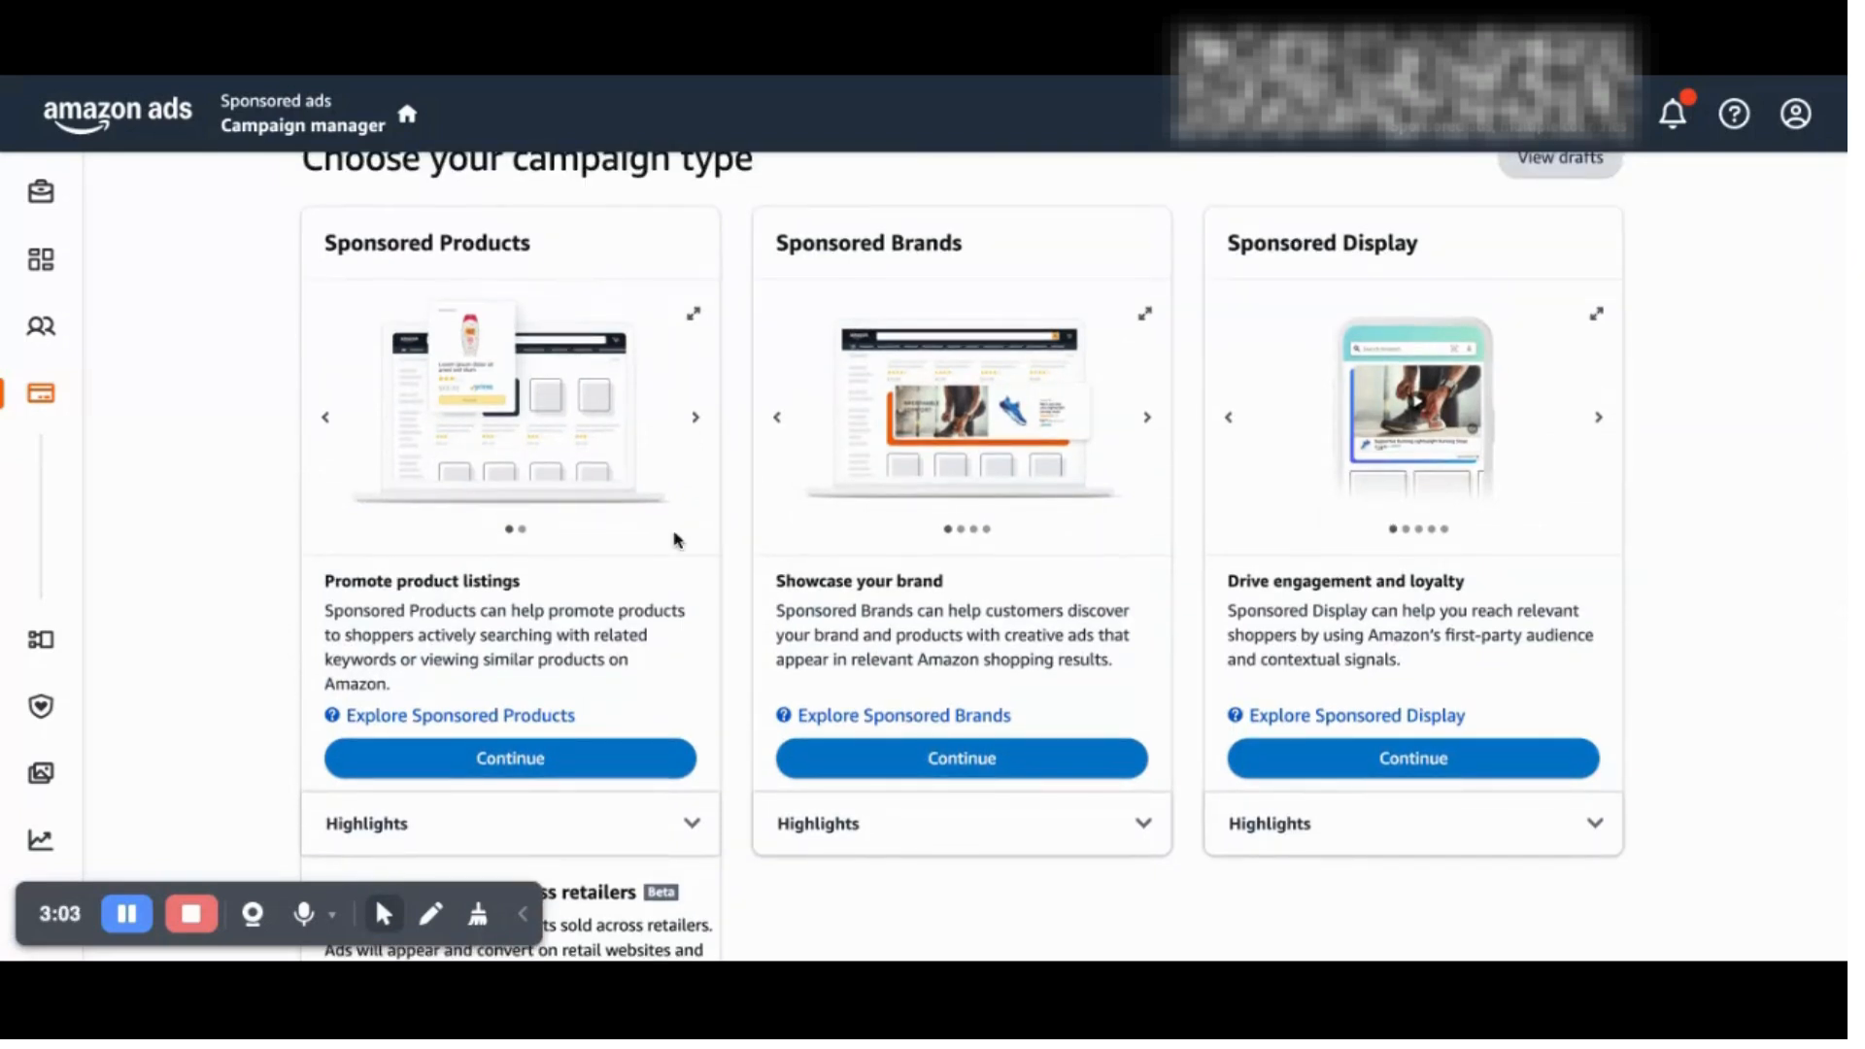
pyautogui.click(524, 766)
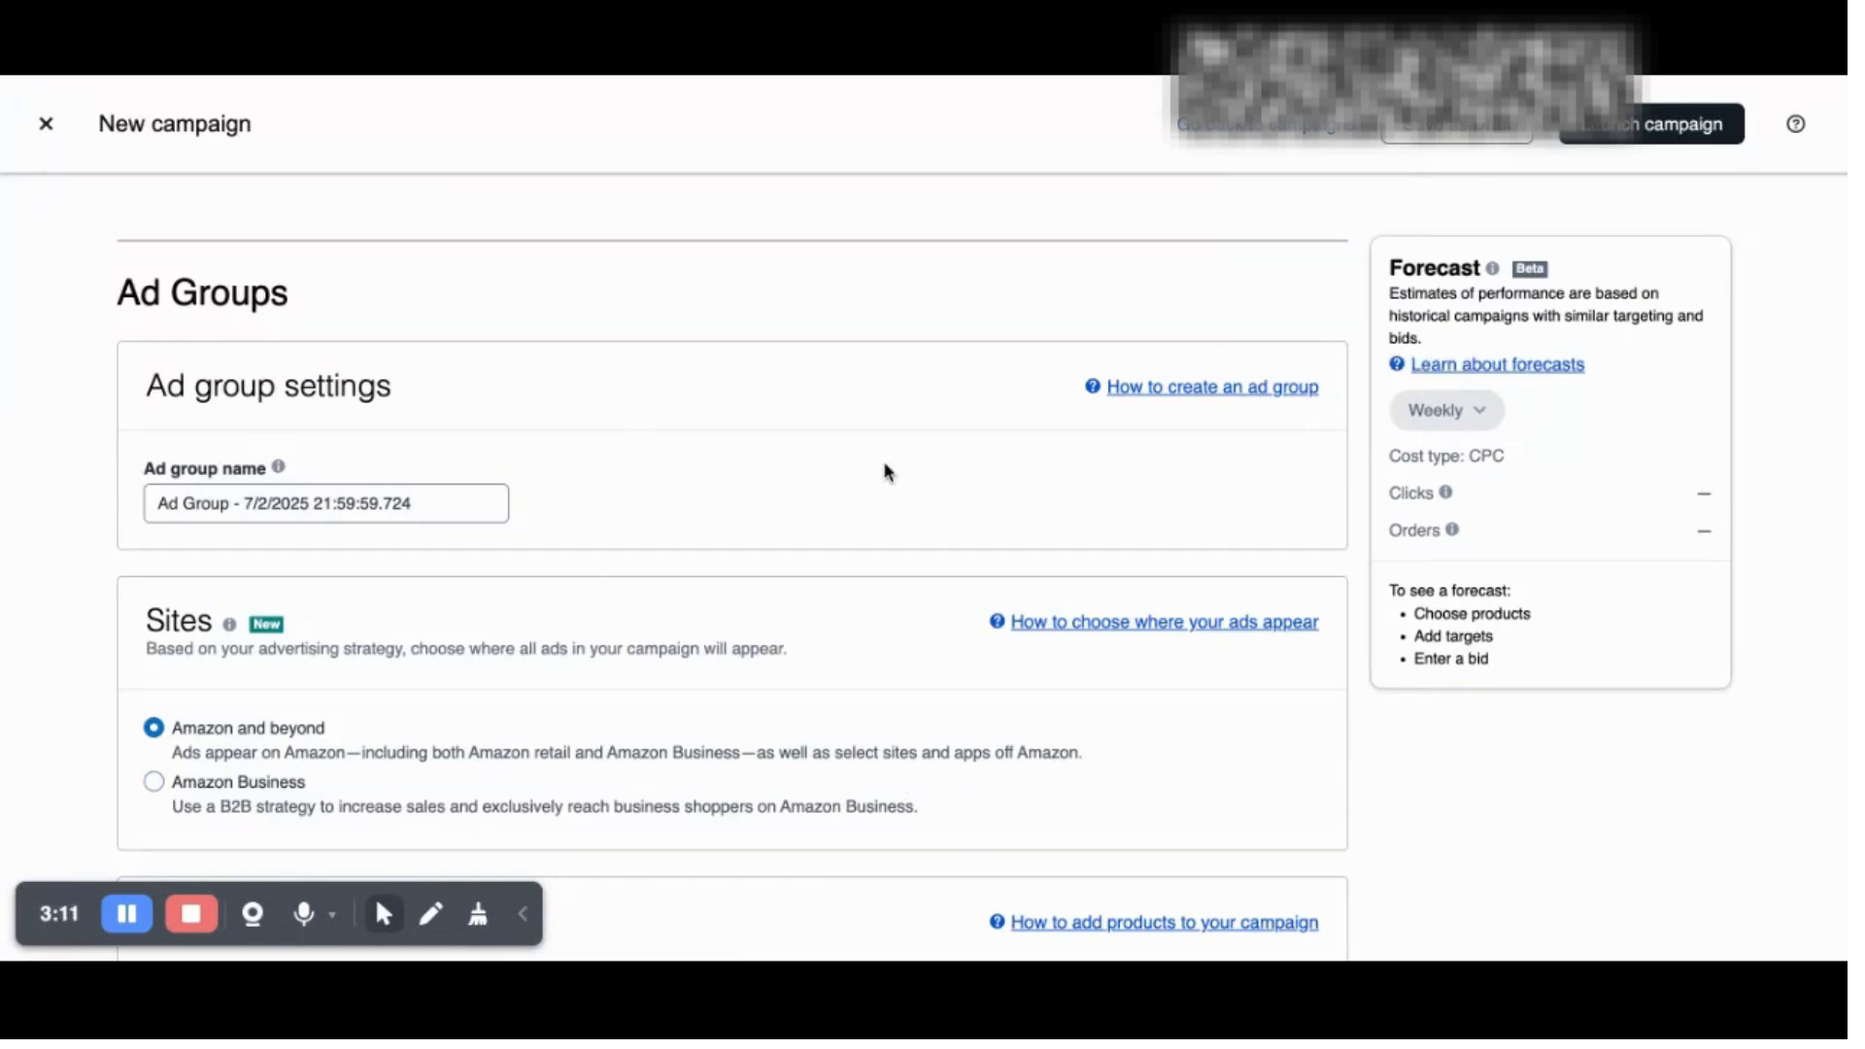
# Step: Name the ad group "Headphones - Auto" in the ad group settings
pyautogui.scroll(-2, 779, 337)
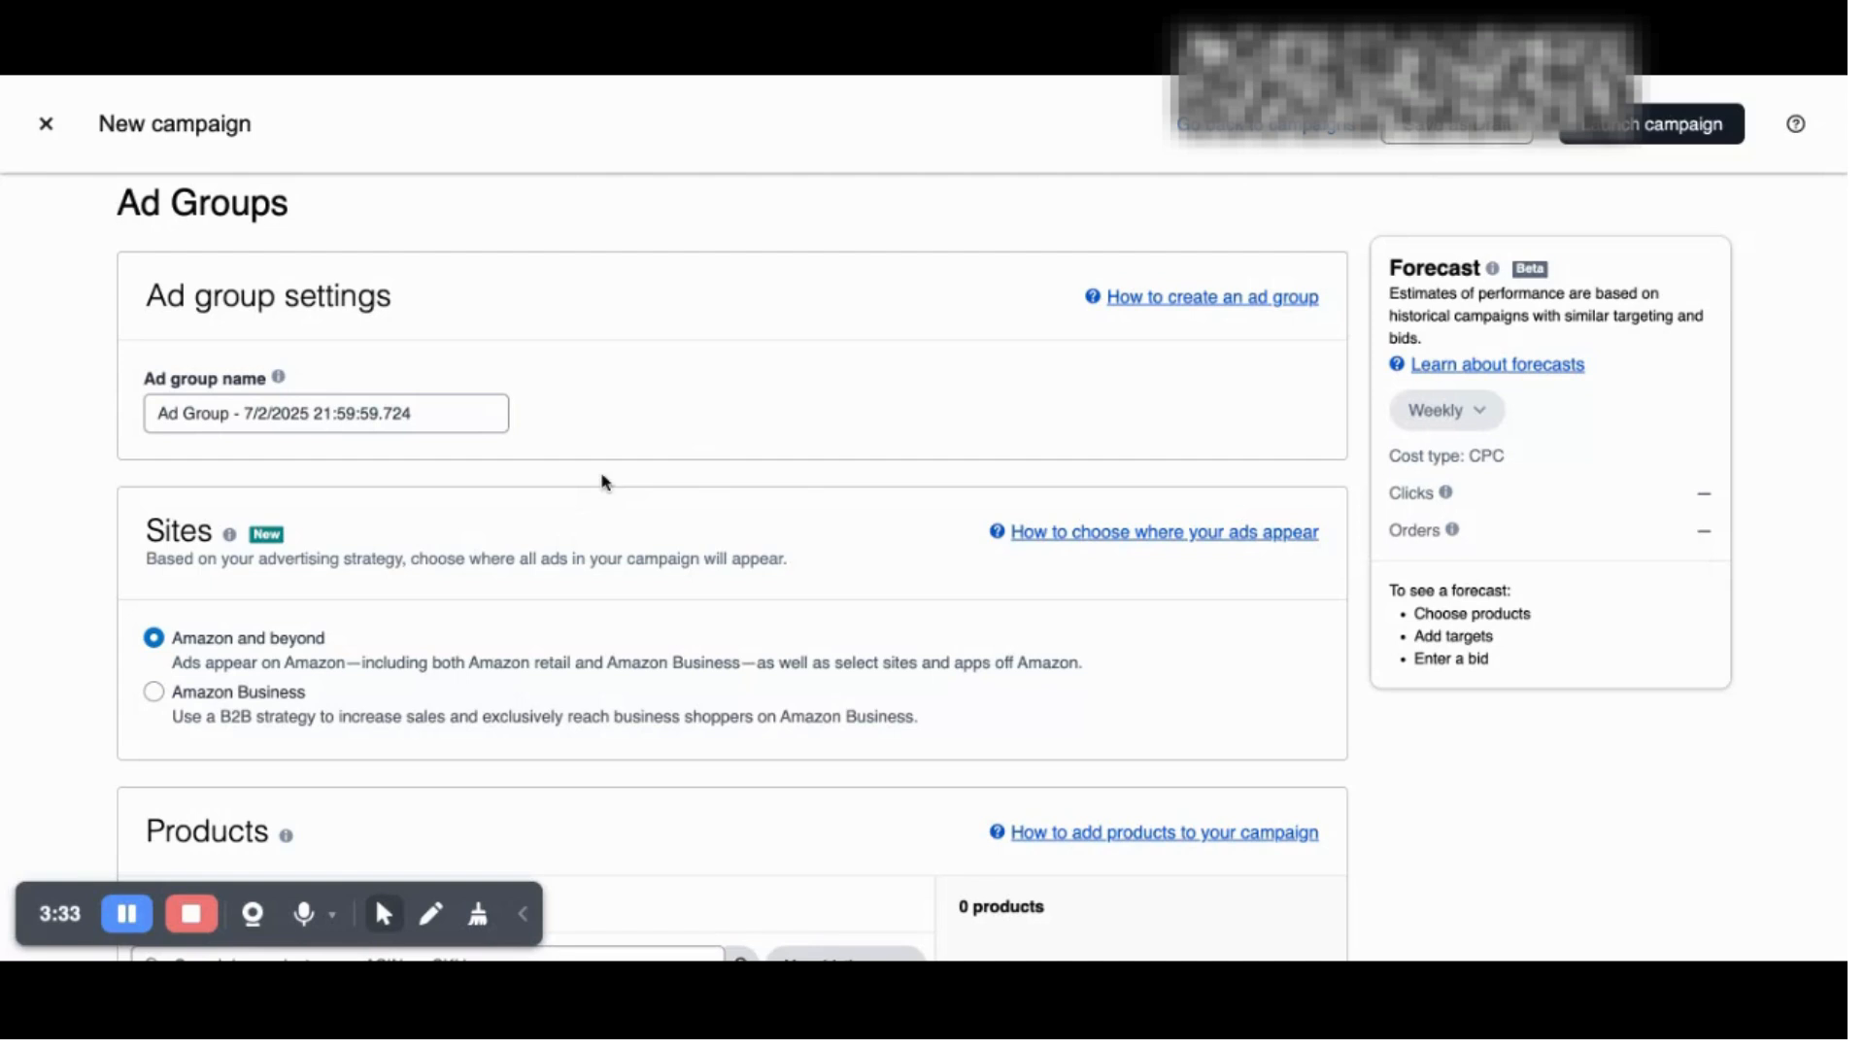
pyautogui.tripleClick(455, 414)
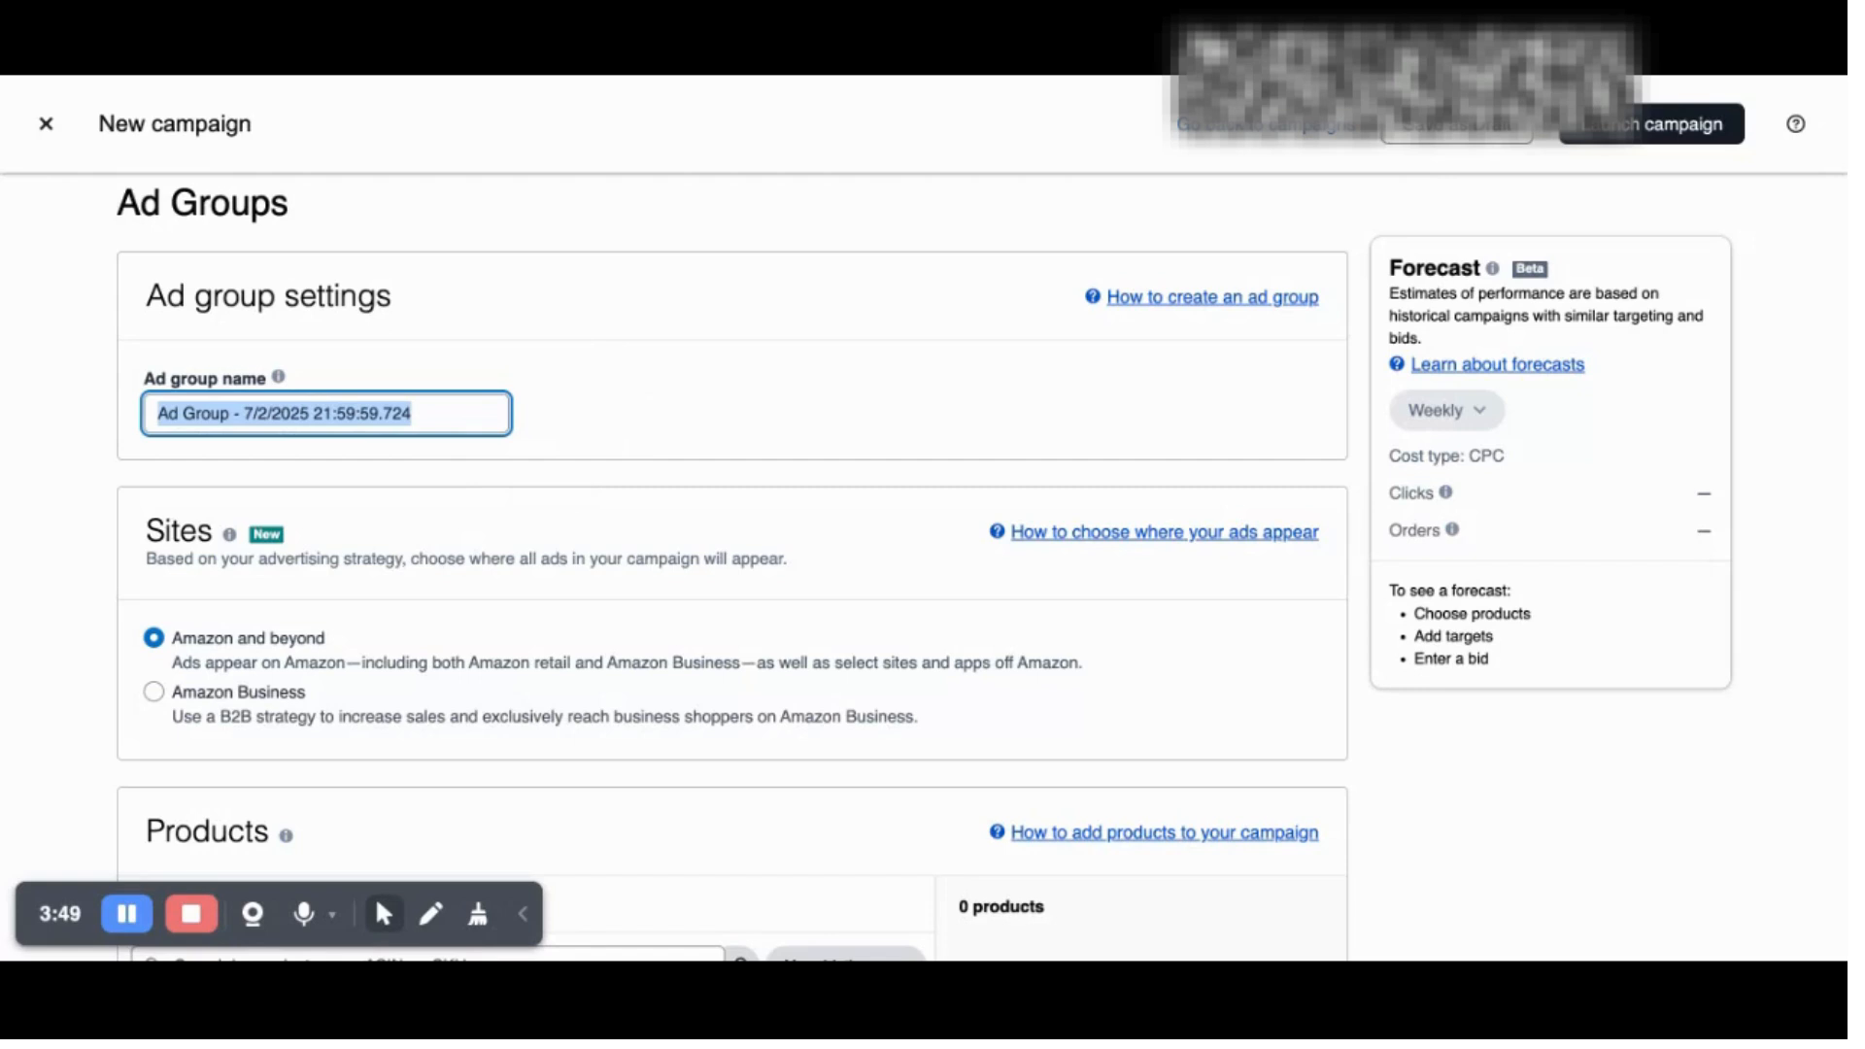
pyautogui.write('Headp')
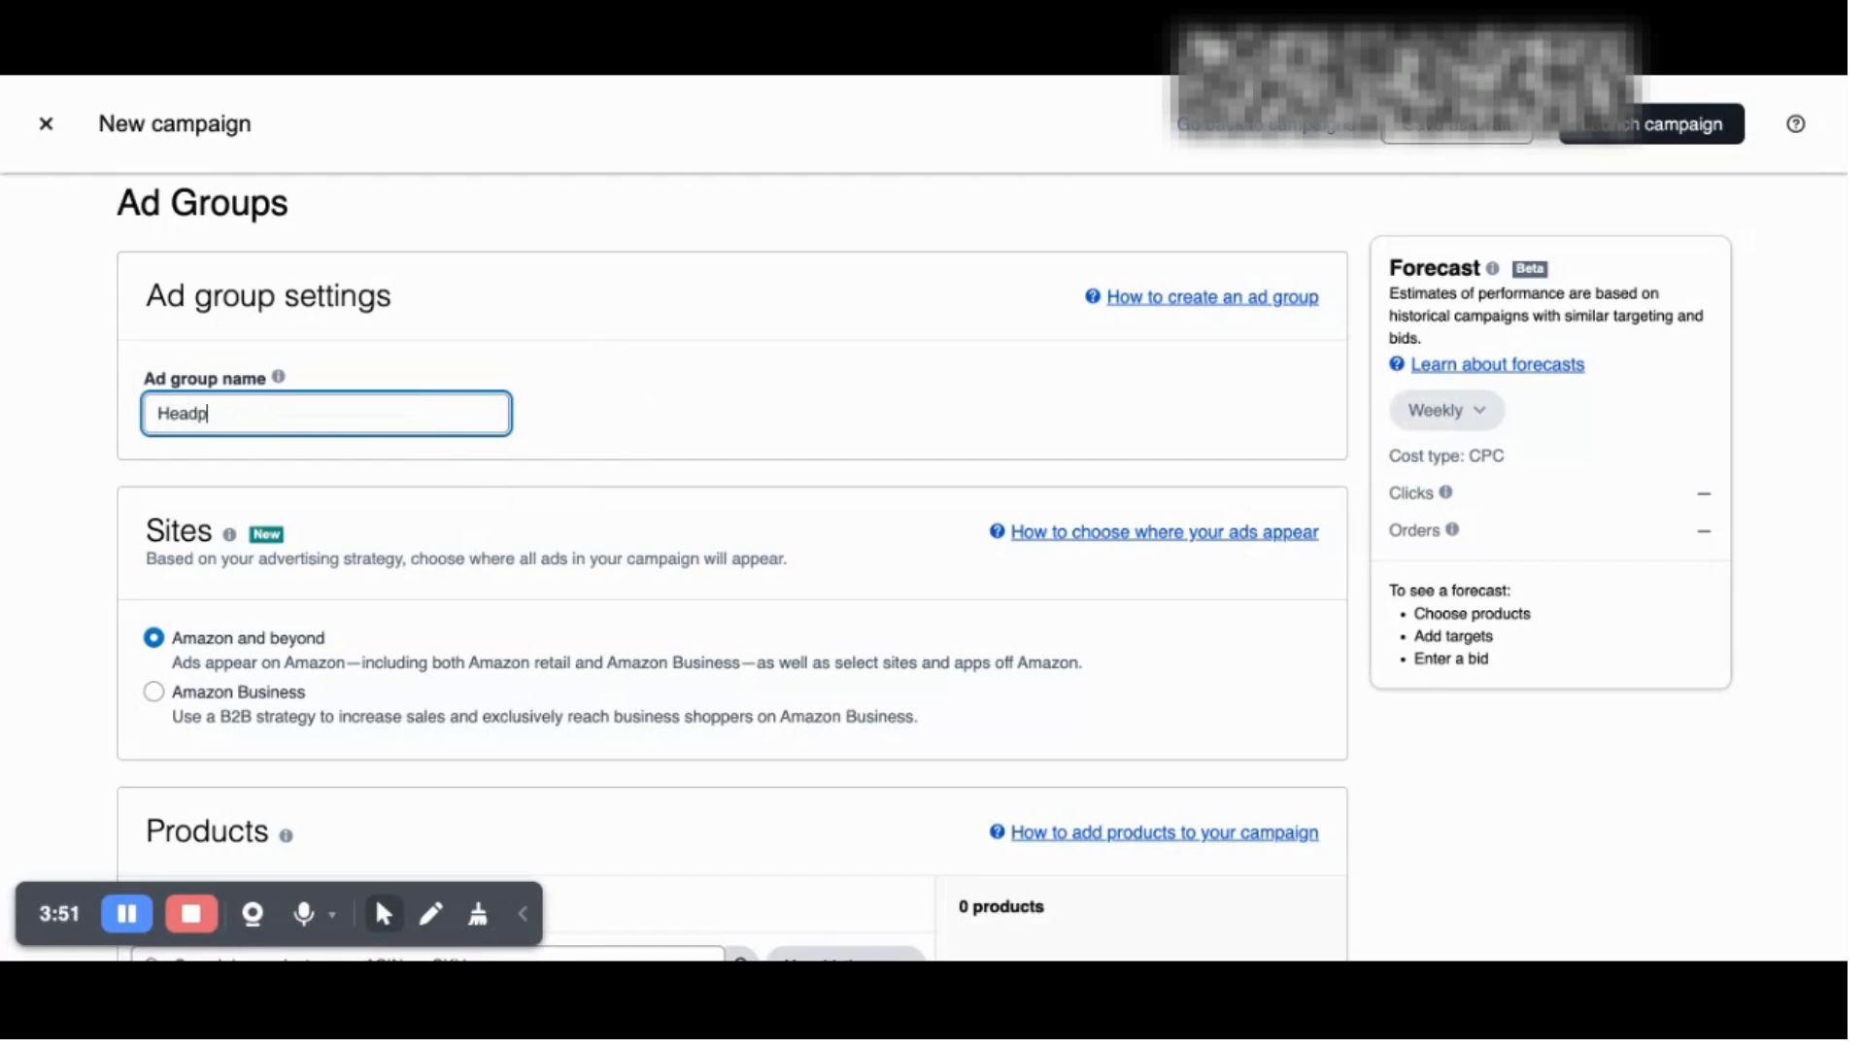
pyautogui.write('hones')
pyautogui.write('- Auto')
pyautogui.click(612, 379)
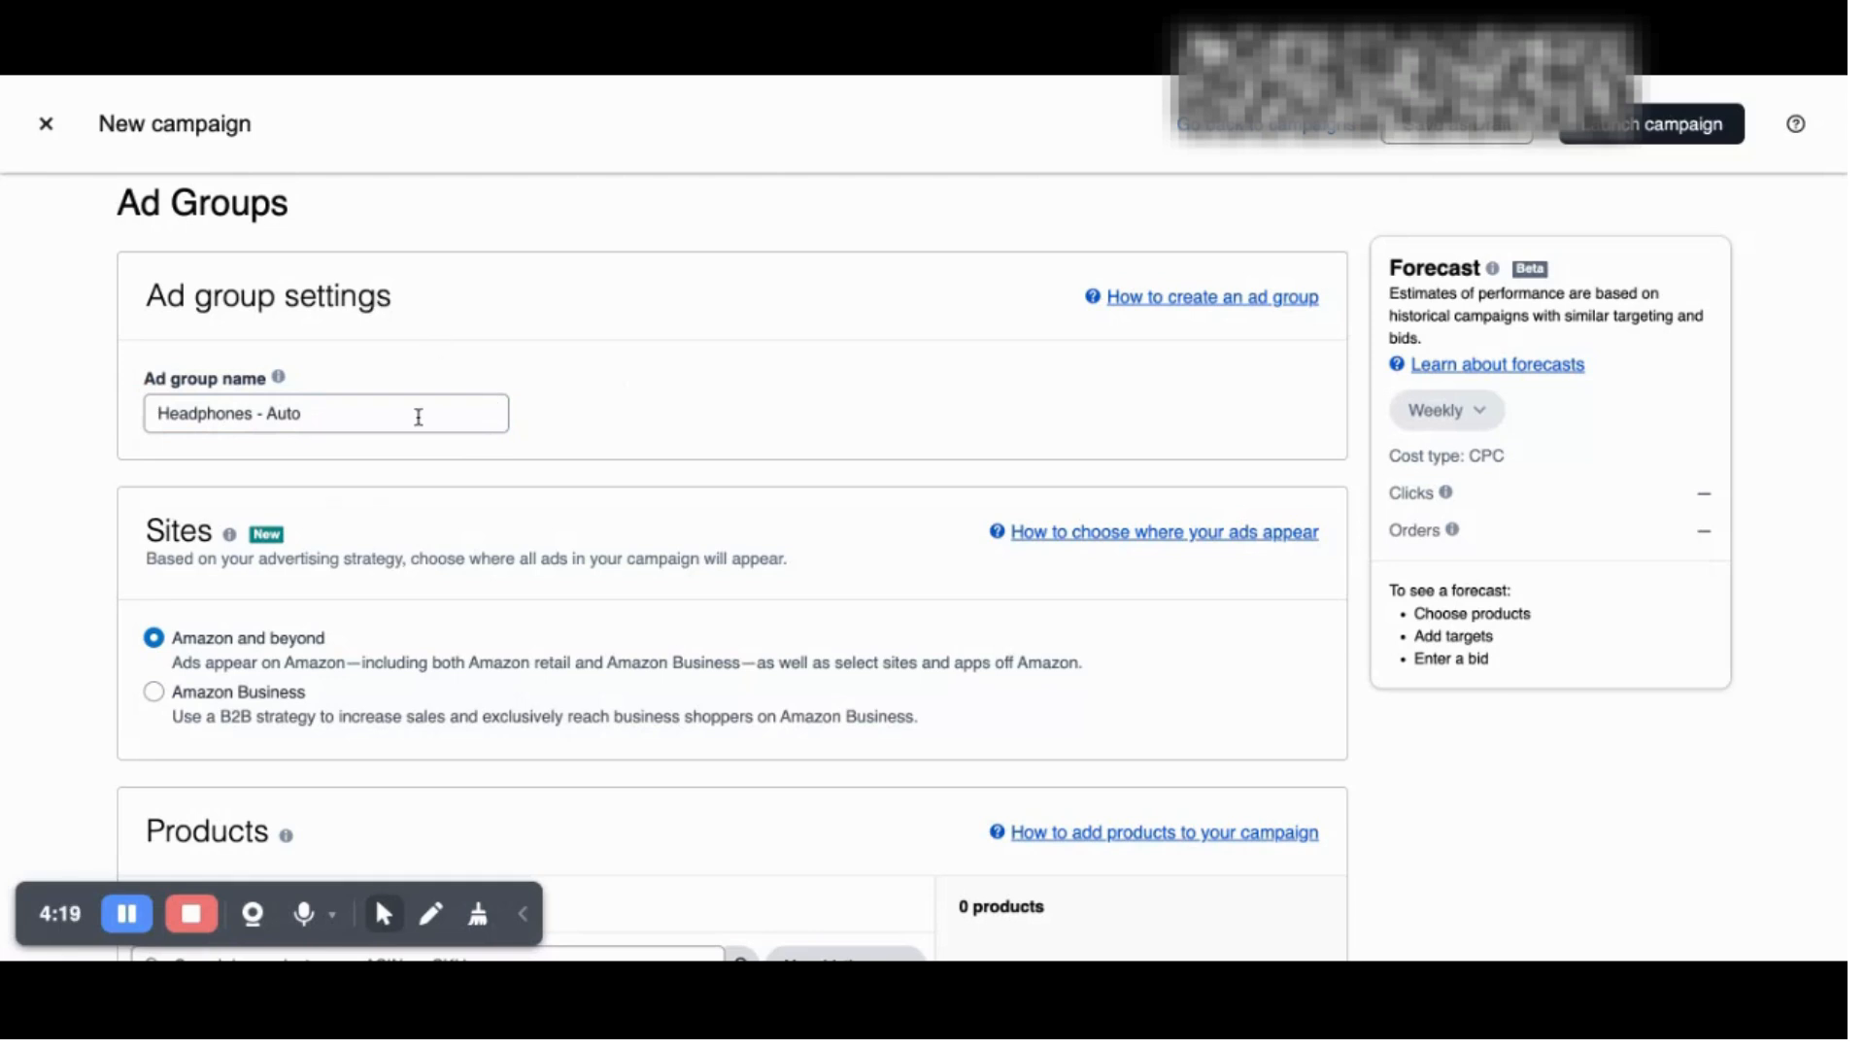
# Step: Review the Sites choices and the ways of adding products, including entering a list of ASINs
pyautogui.scroll(-1, 653, 386)
pyautogui.scroll(-4, 652, 387)
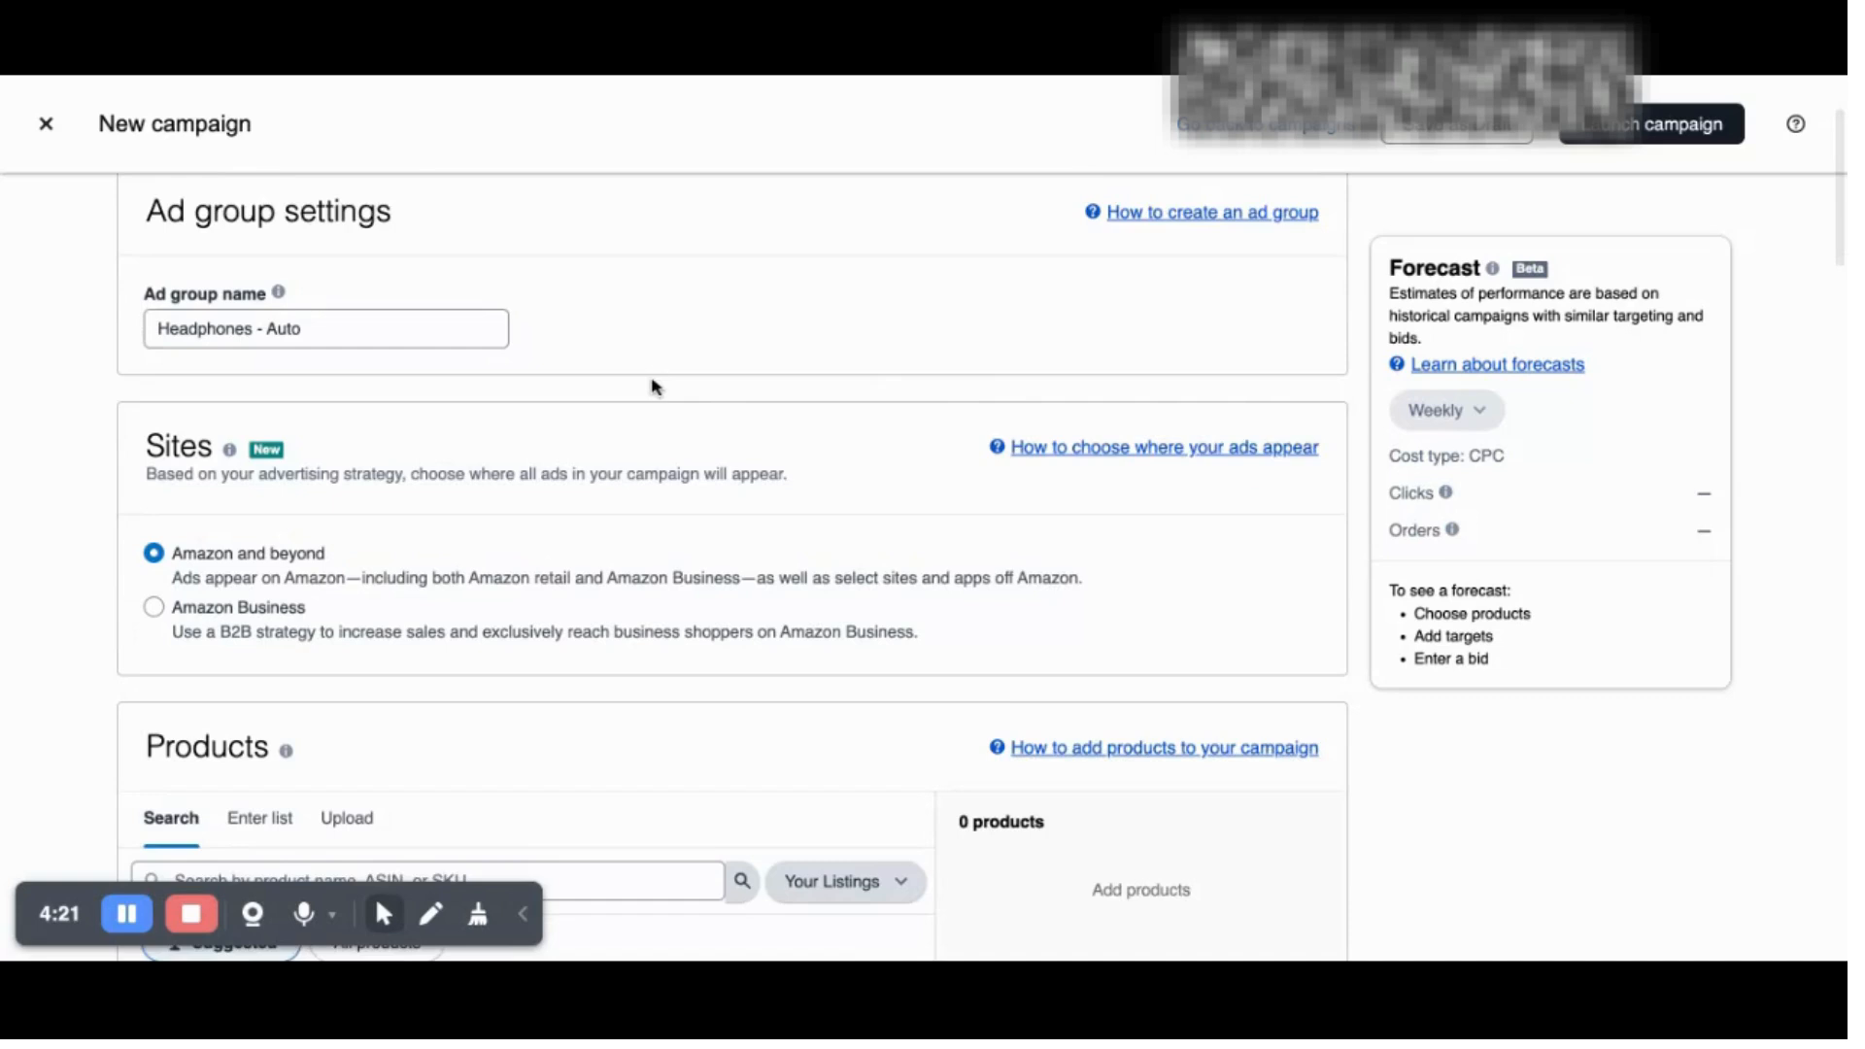
pyautogui.scroll(-2, 392, 278)
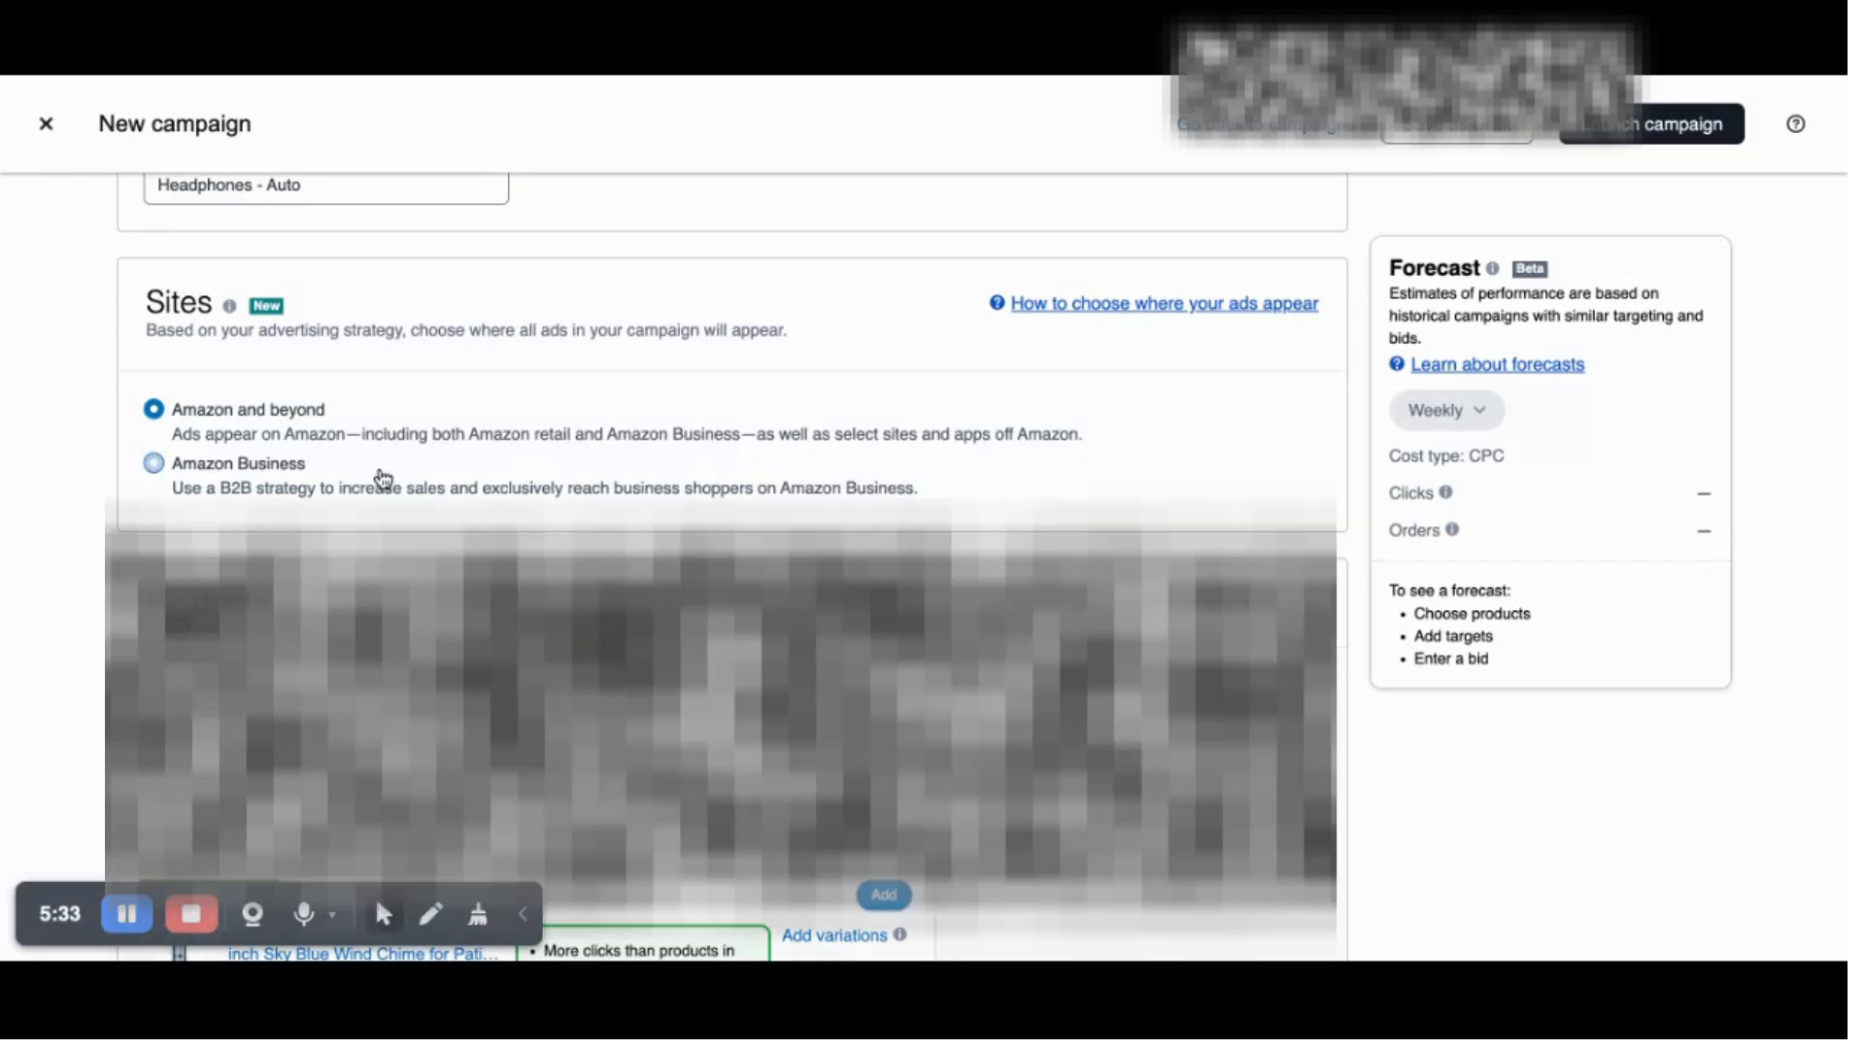
pyautogui.scroll(-4, 383, 478)
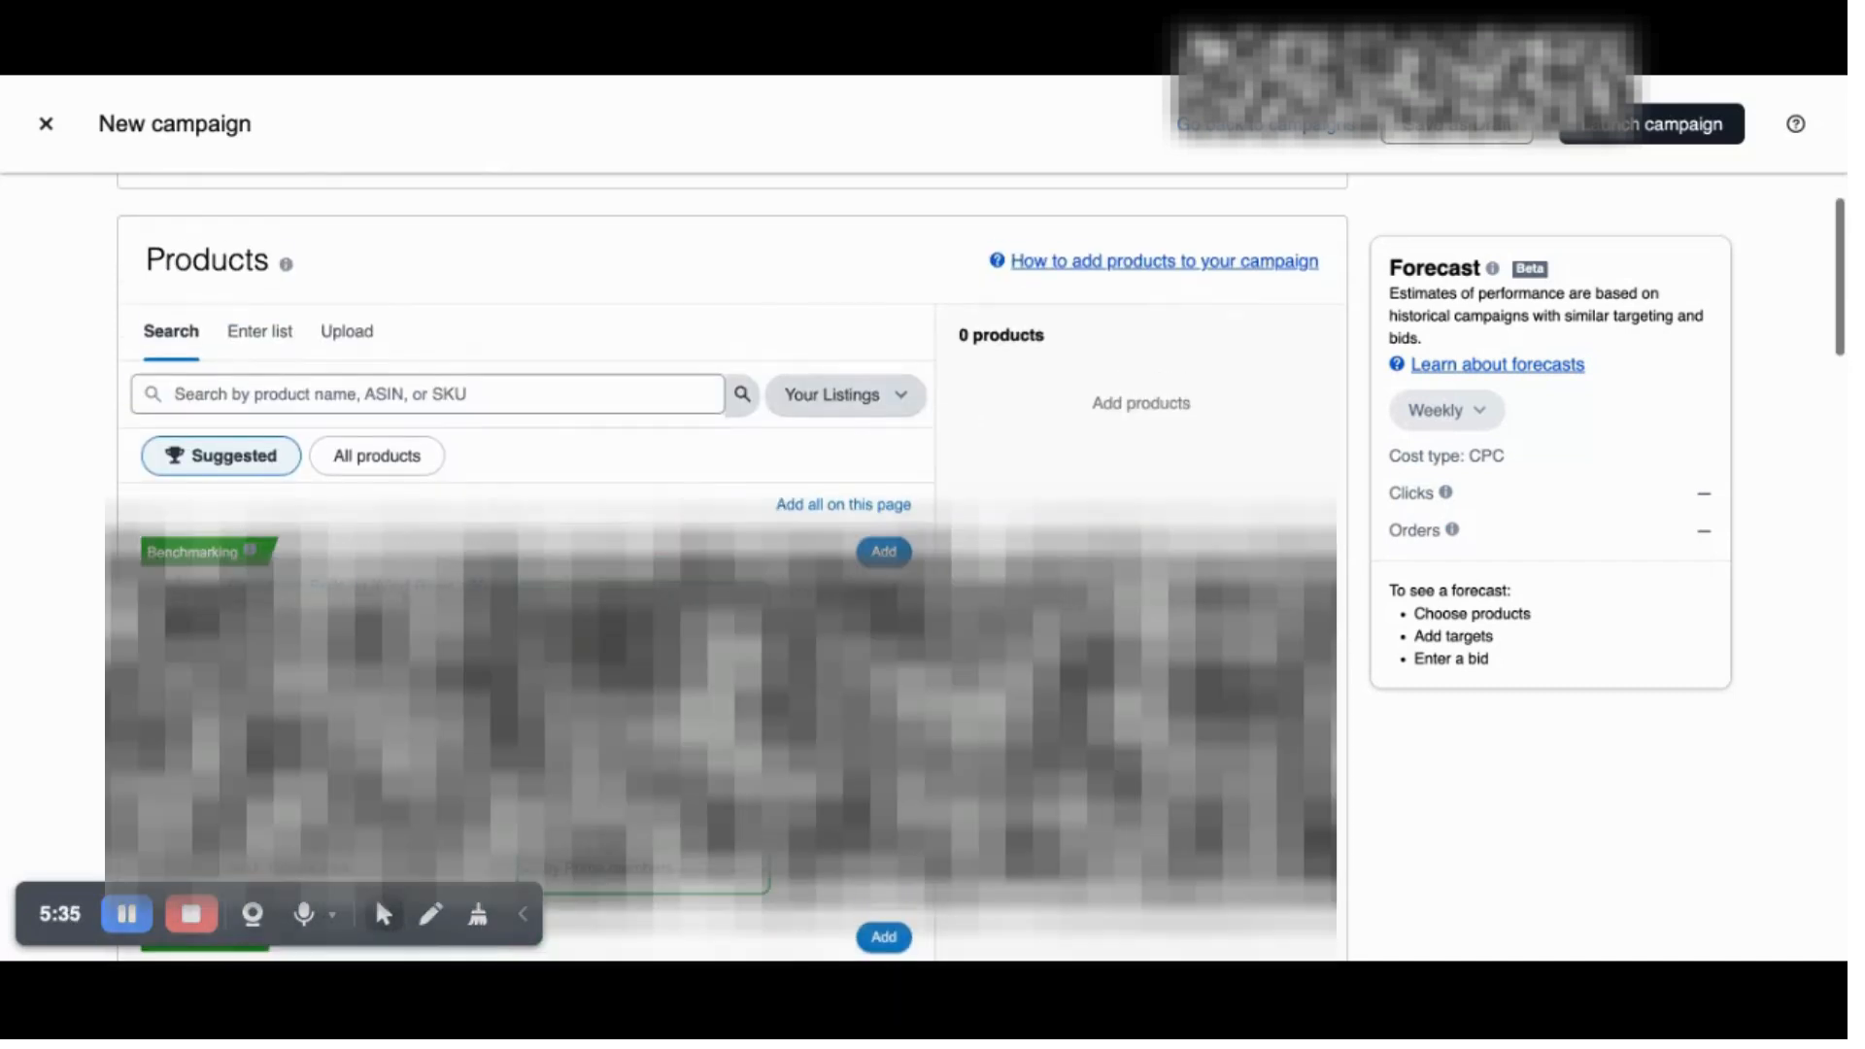
pyautogui.scroll(1, 252, 393)
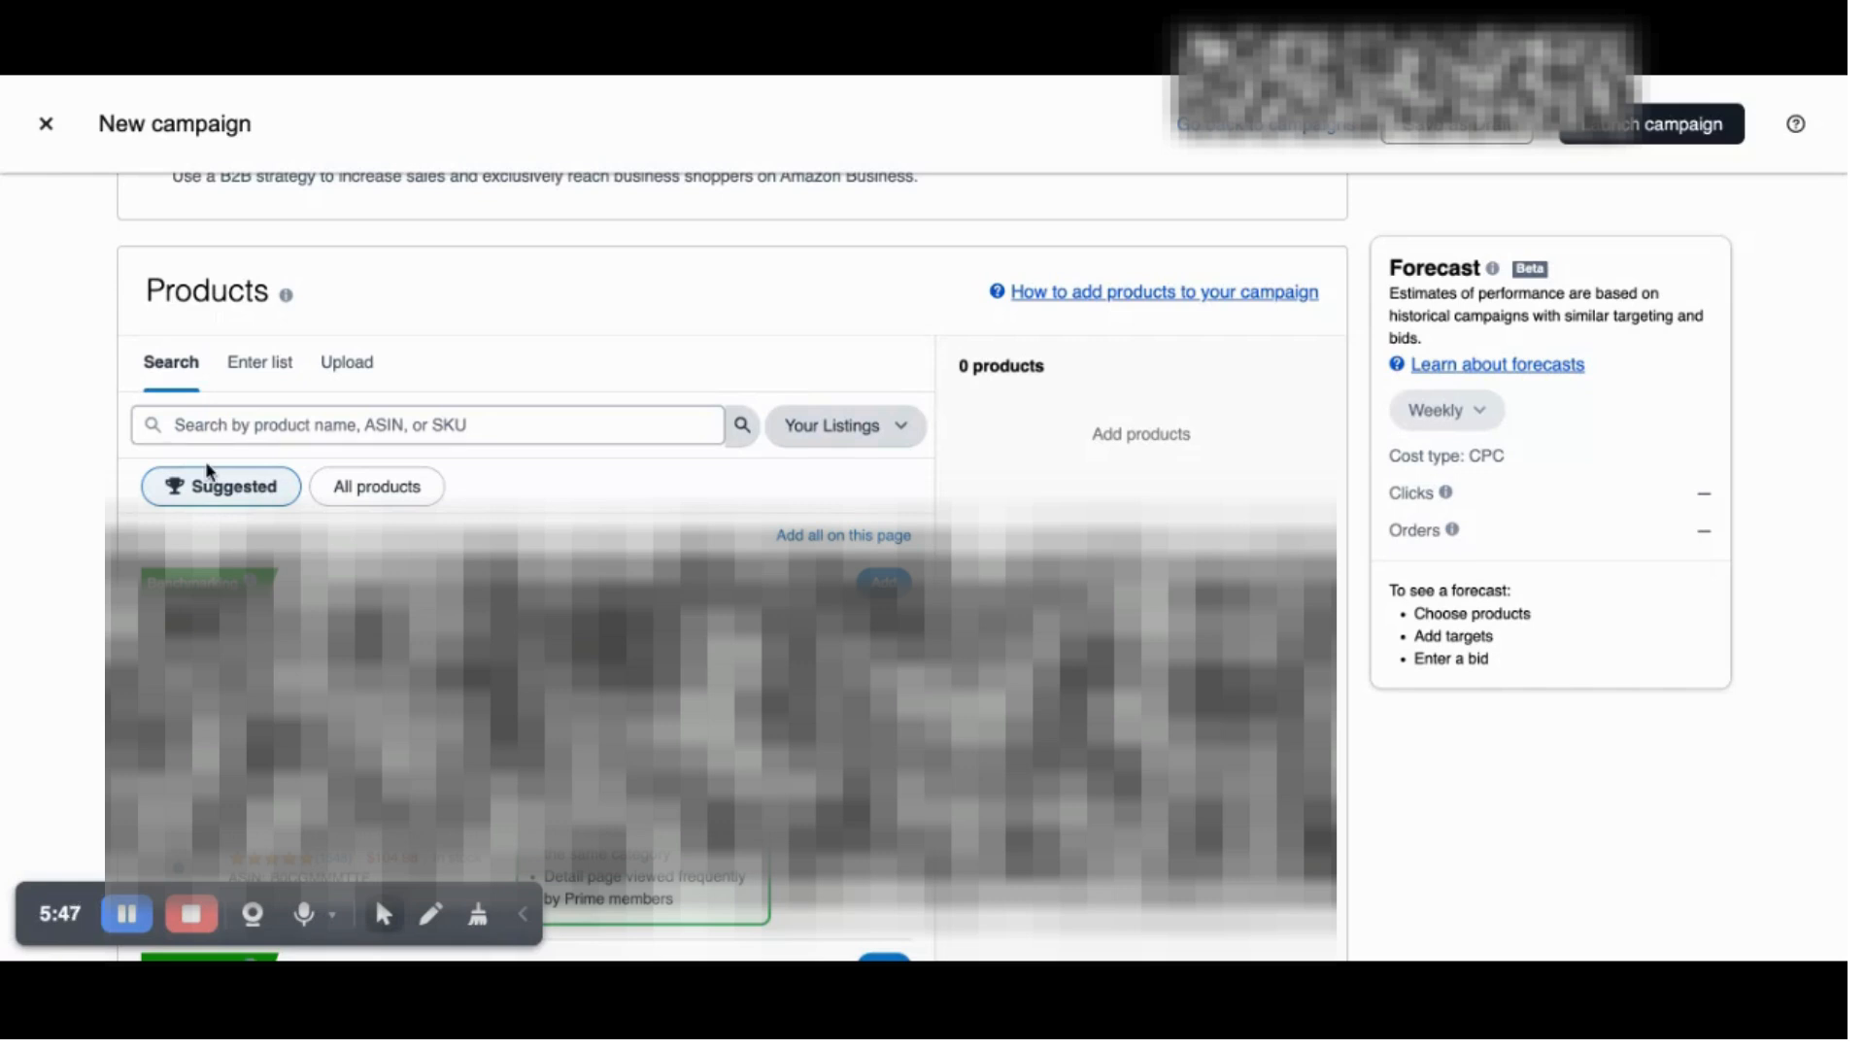
pyautogui.moveTo(206, 464)
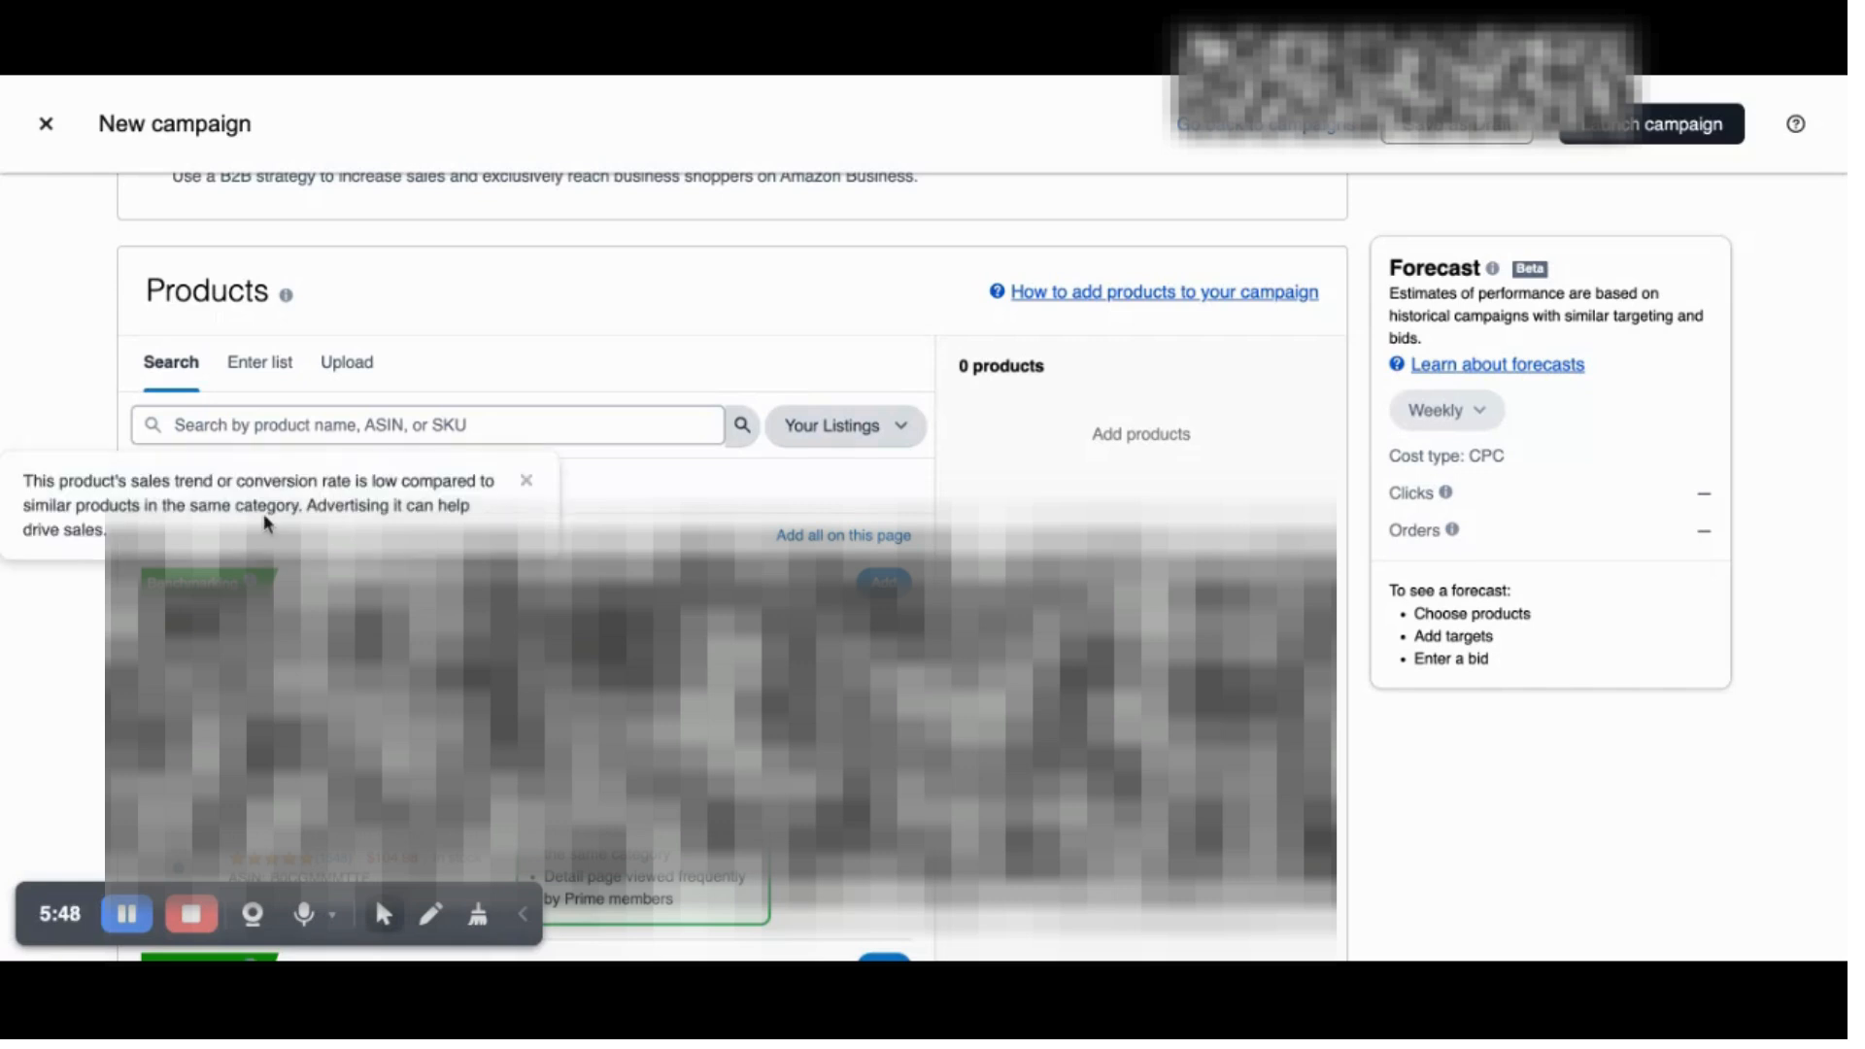
pyautogui.click(257, 366)
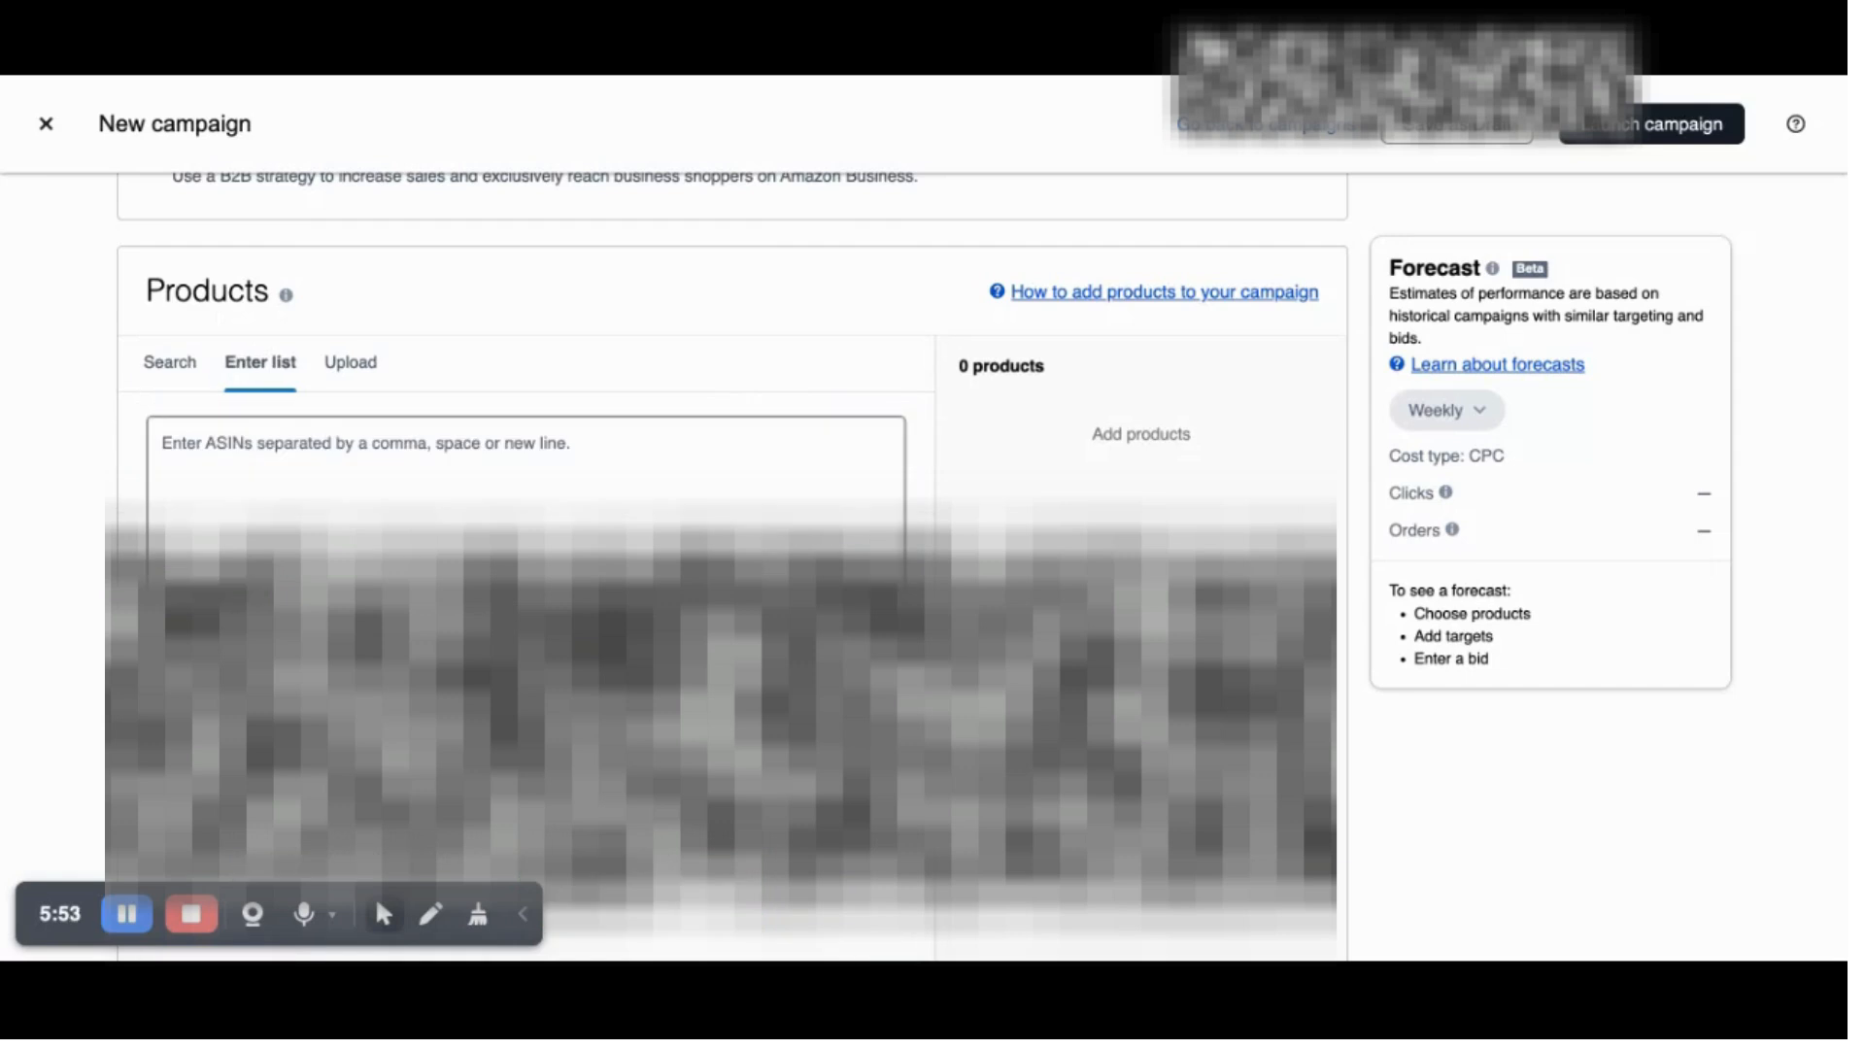
pyautogui.click(232, 488)
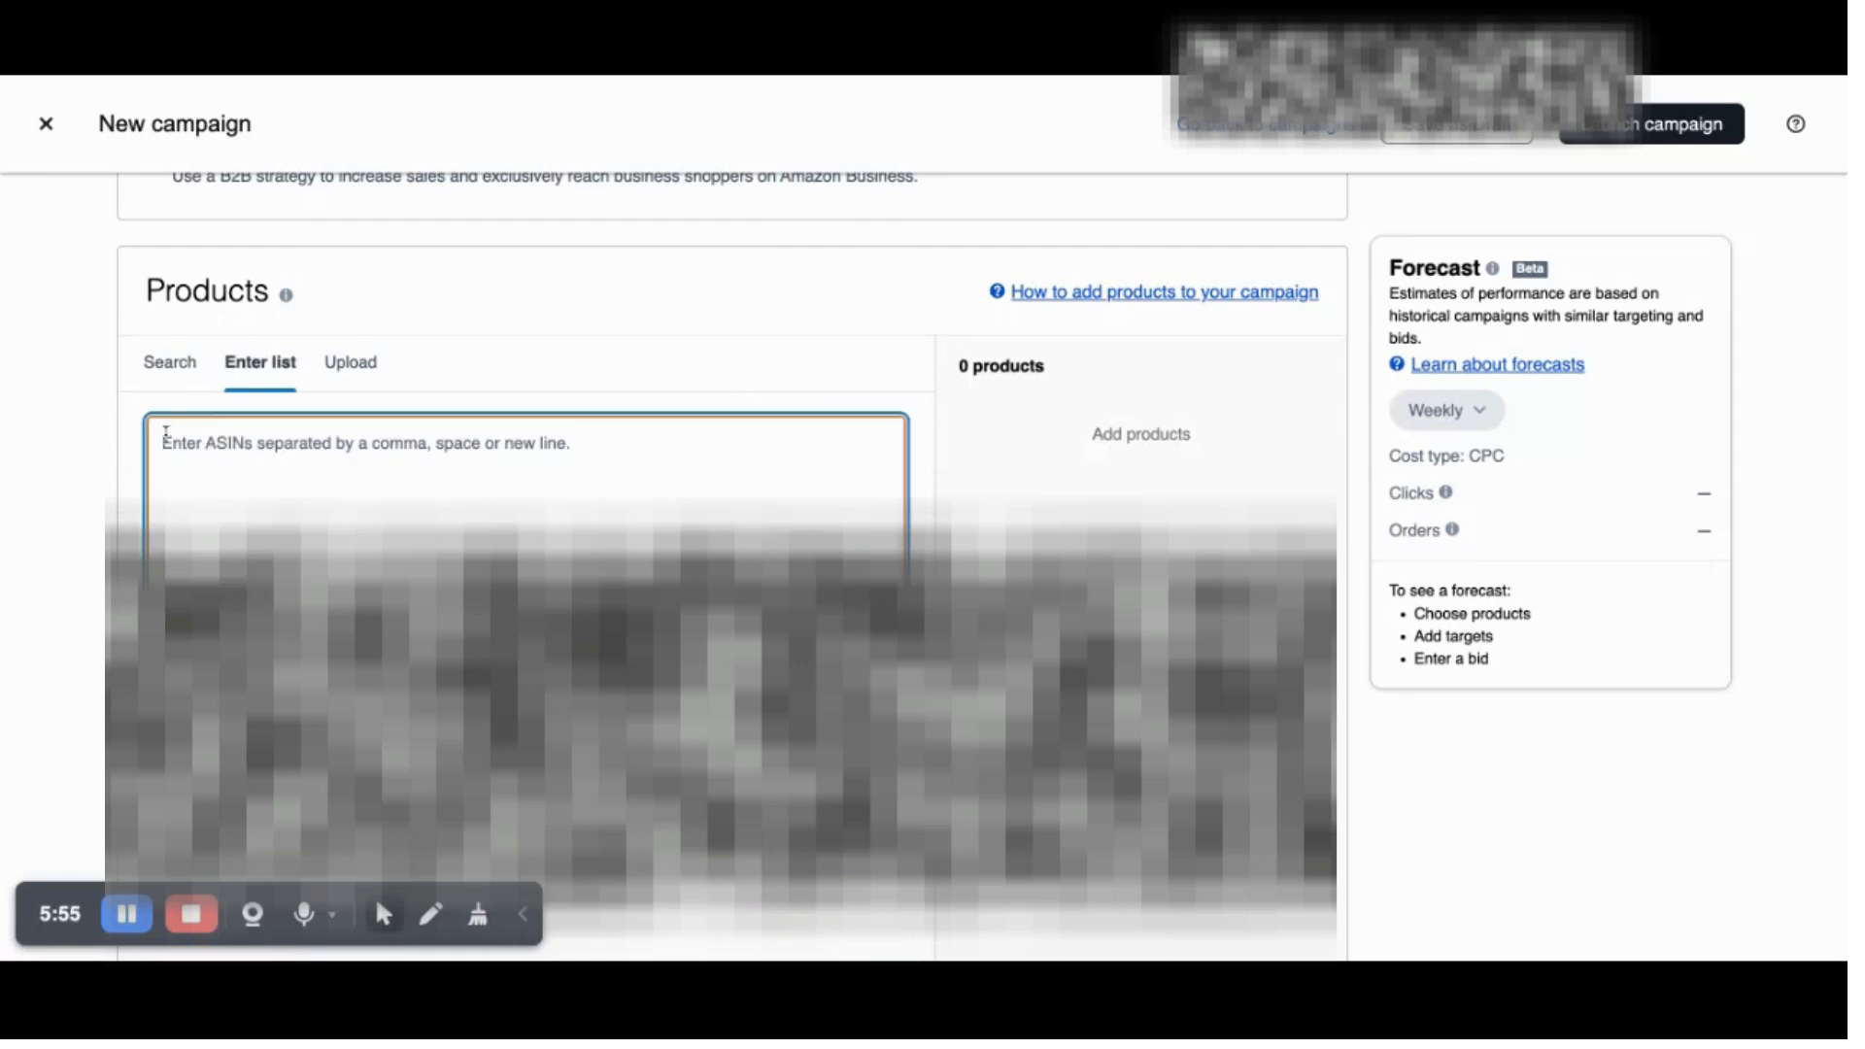
pyautogui.click(171, 367)
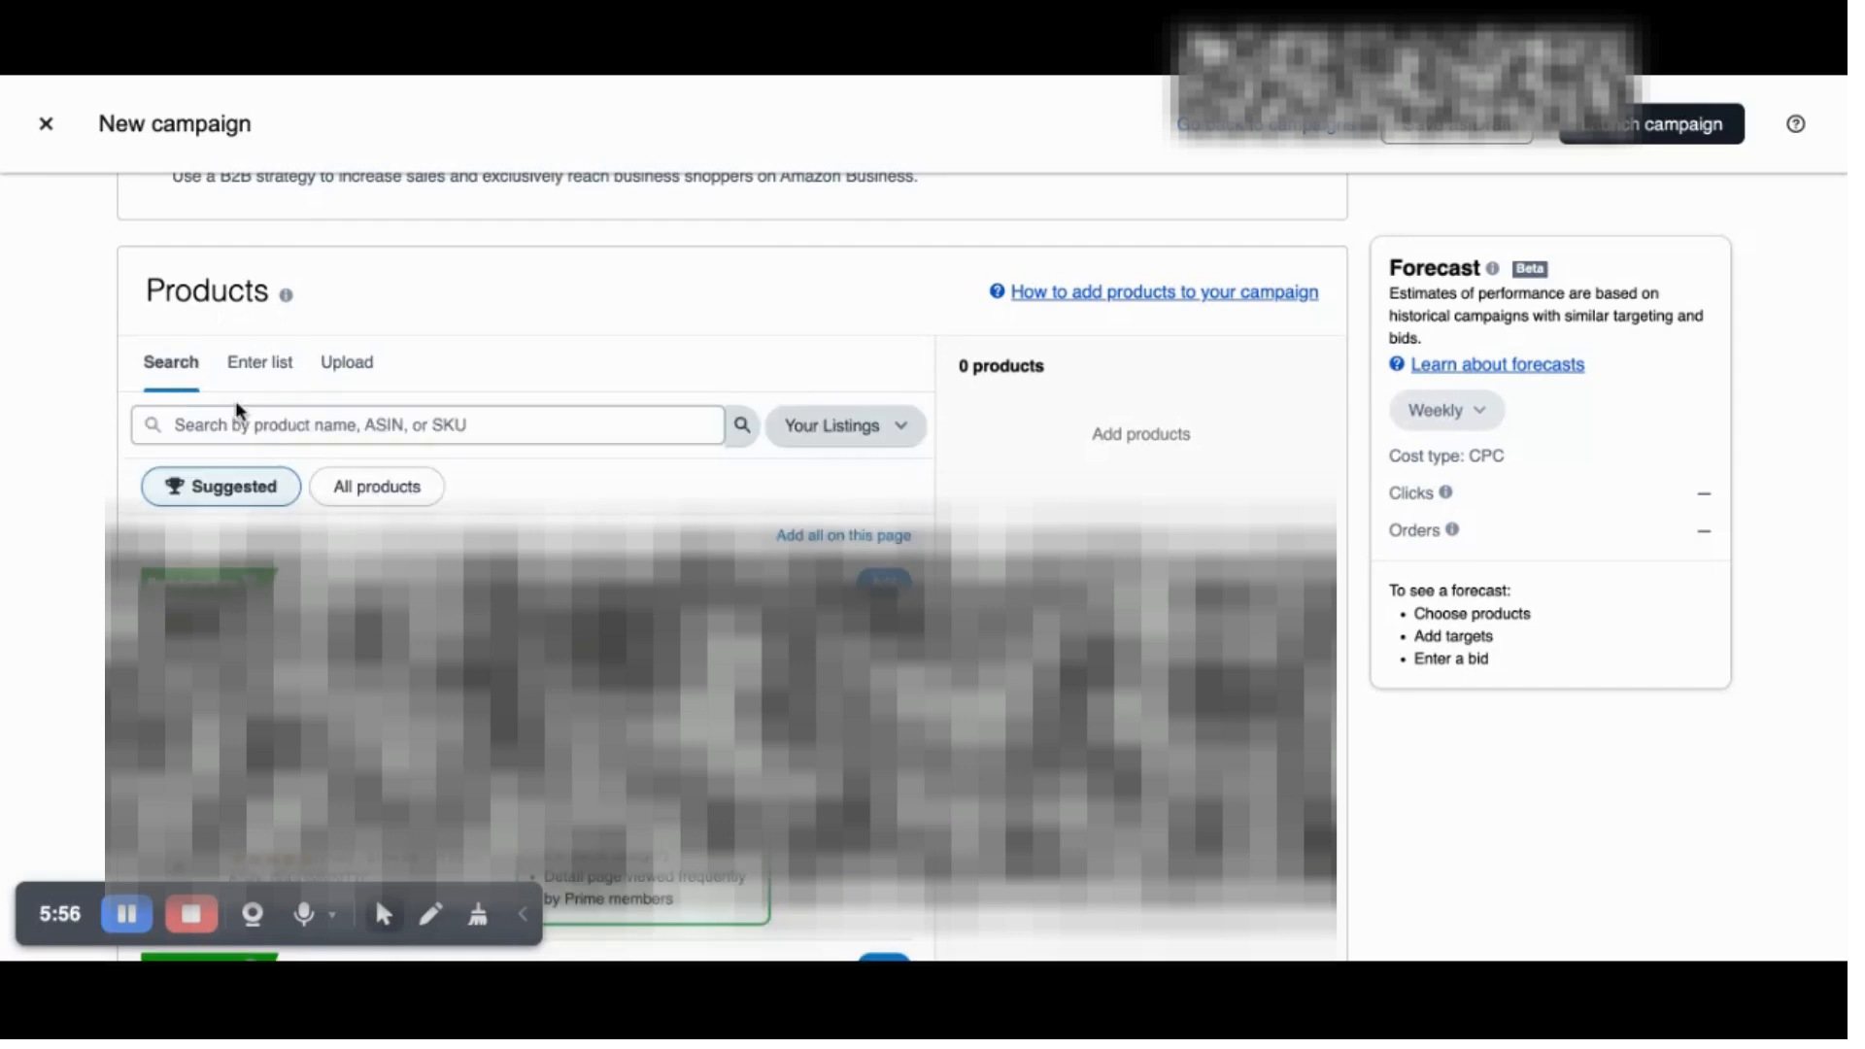
# Step: Search your product listings for "headphone" in the Products section
pyautogui.click(284, 425)
pyautogui.write('hed')
pyautogui.press('BackSpace')
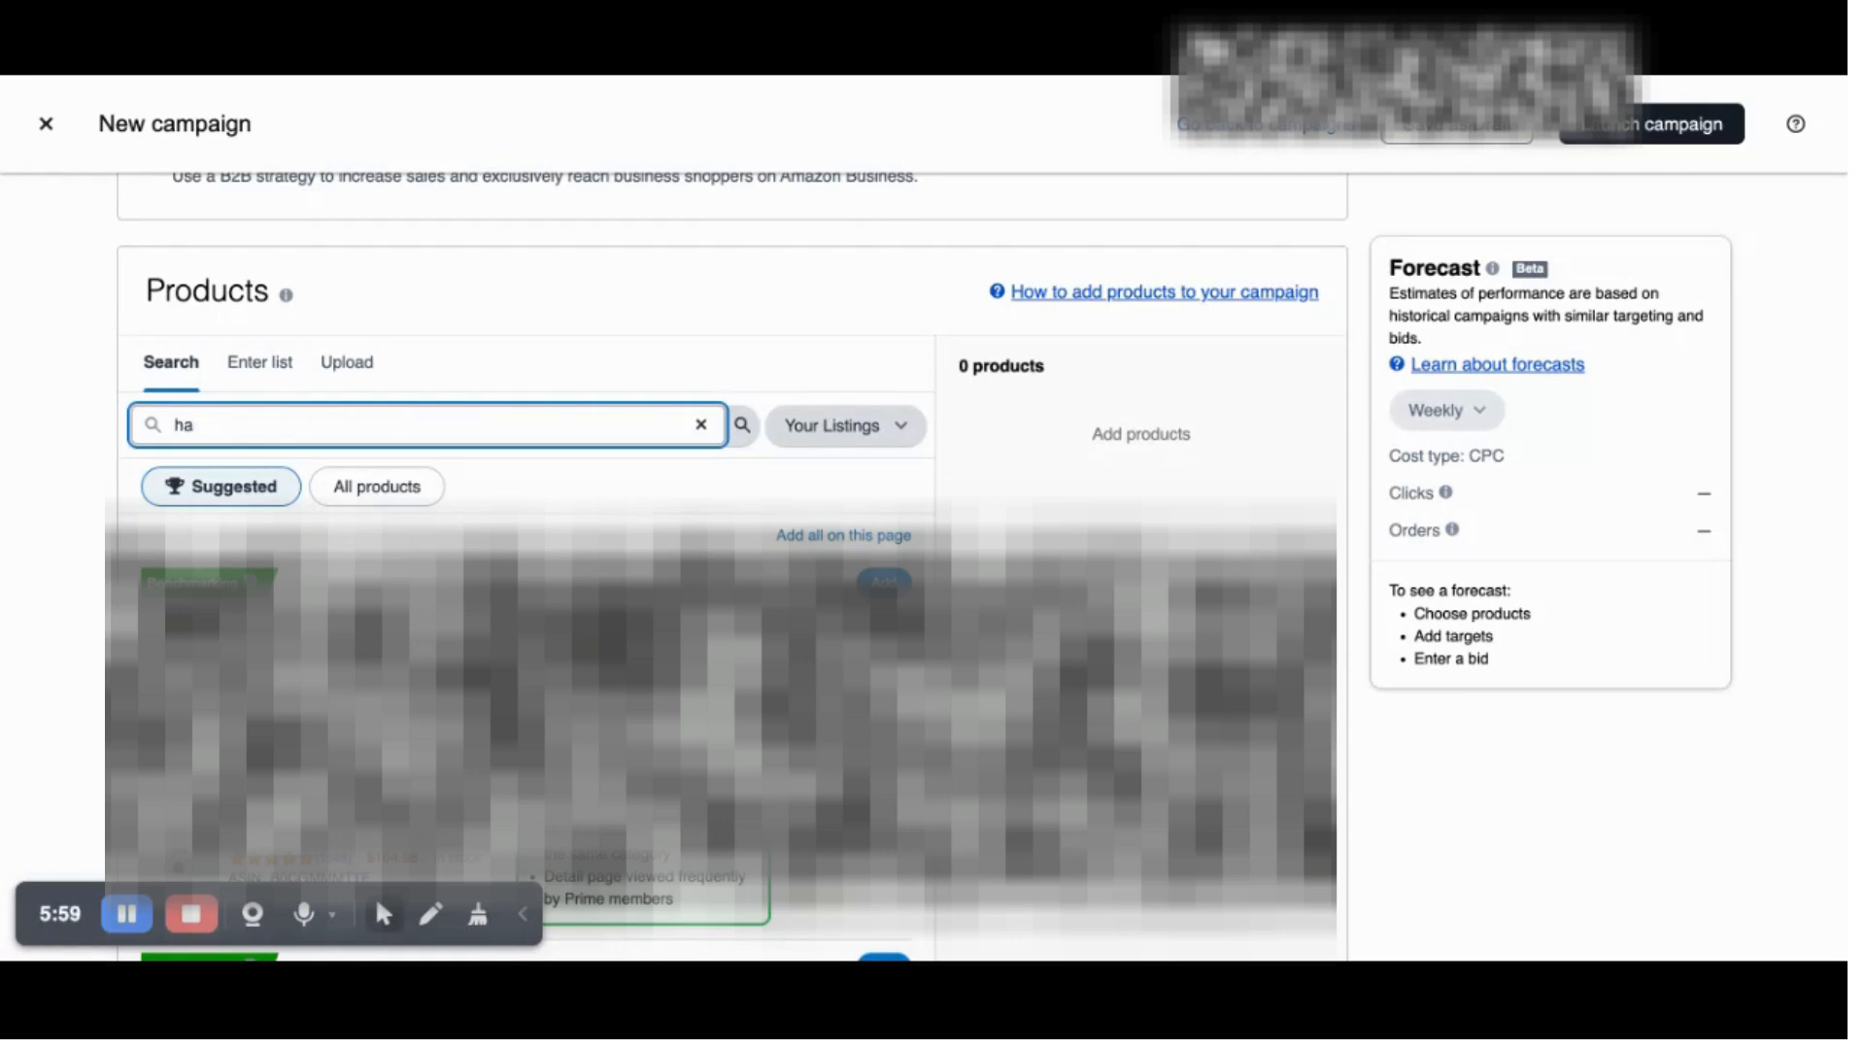
pyautogui.write('adphone')
pyautogui.press('Return')
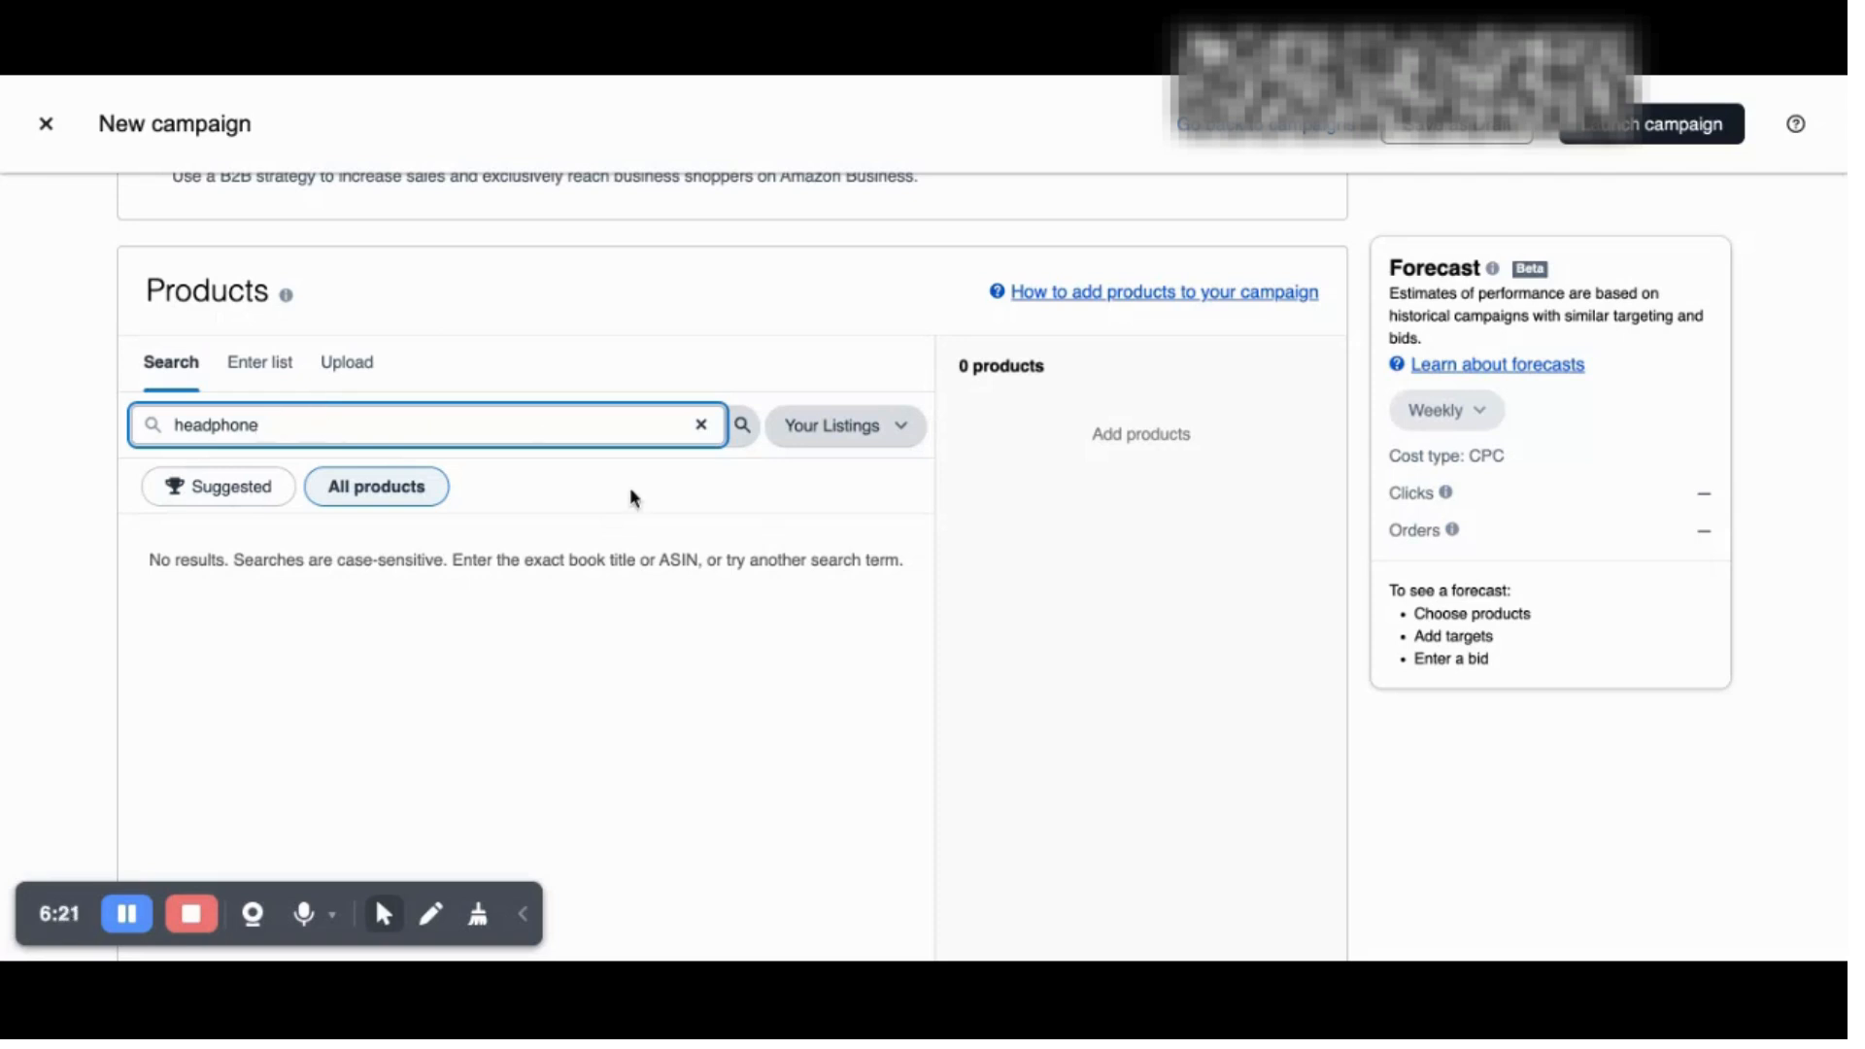
# Step: Examine the automatic and manual targeting choices, the default bid explanation and the suggested bid options
pyautogui.scroll(-1, 927, 486)
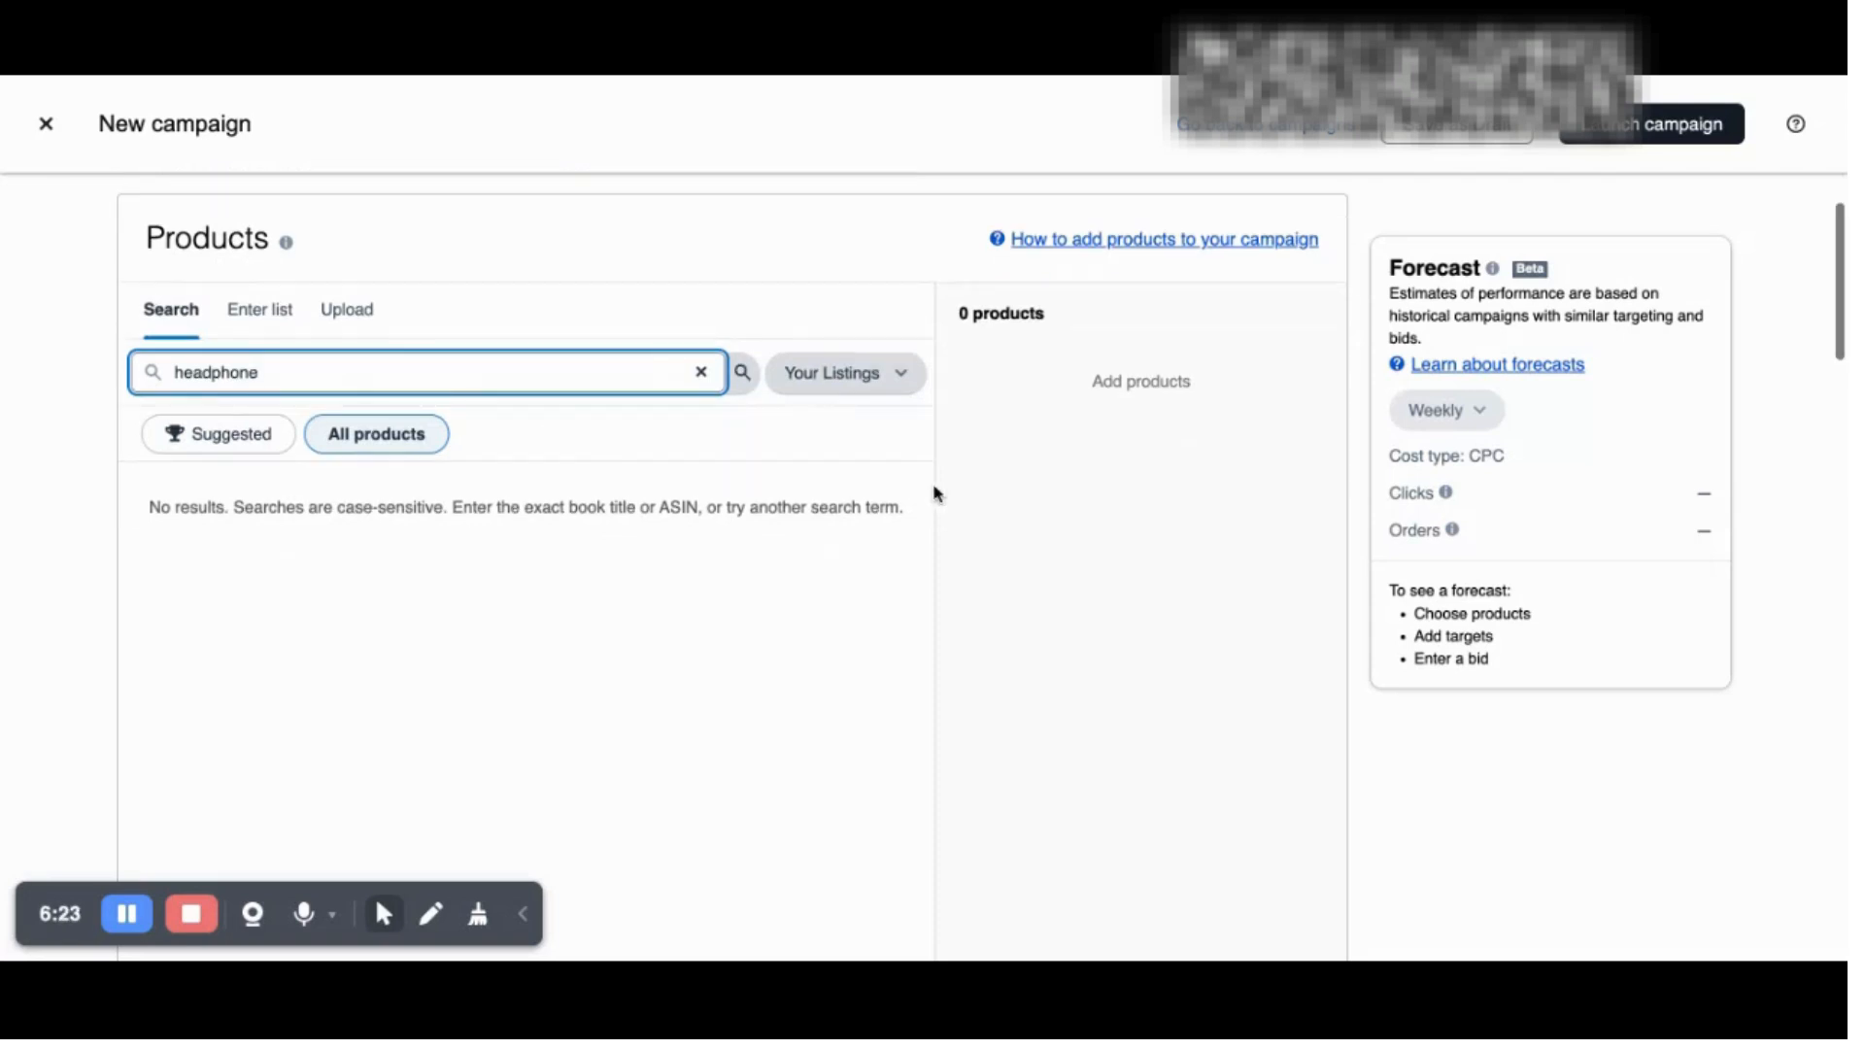
pyautogui.scroll(-10, 934, 493)
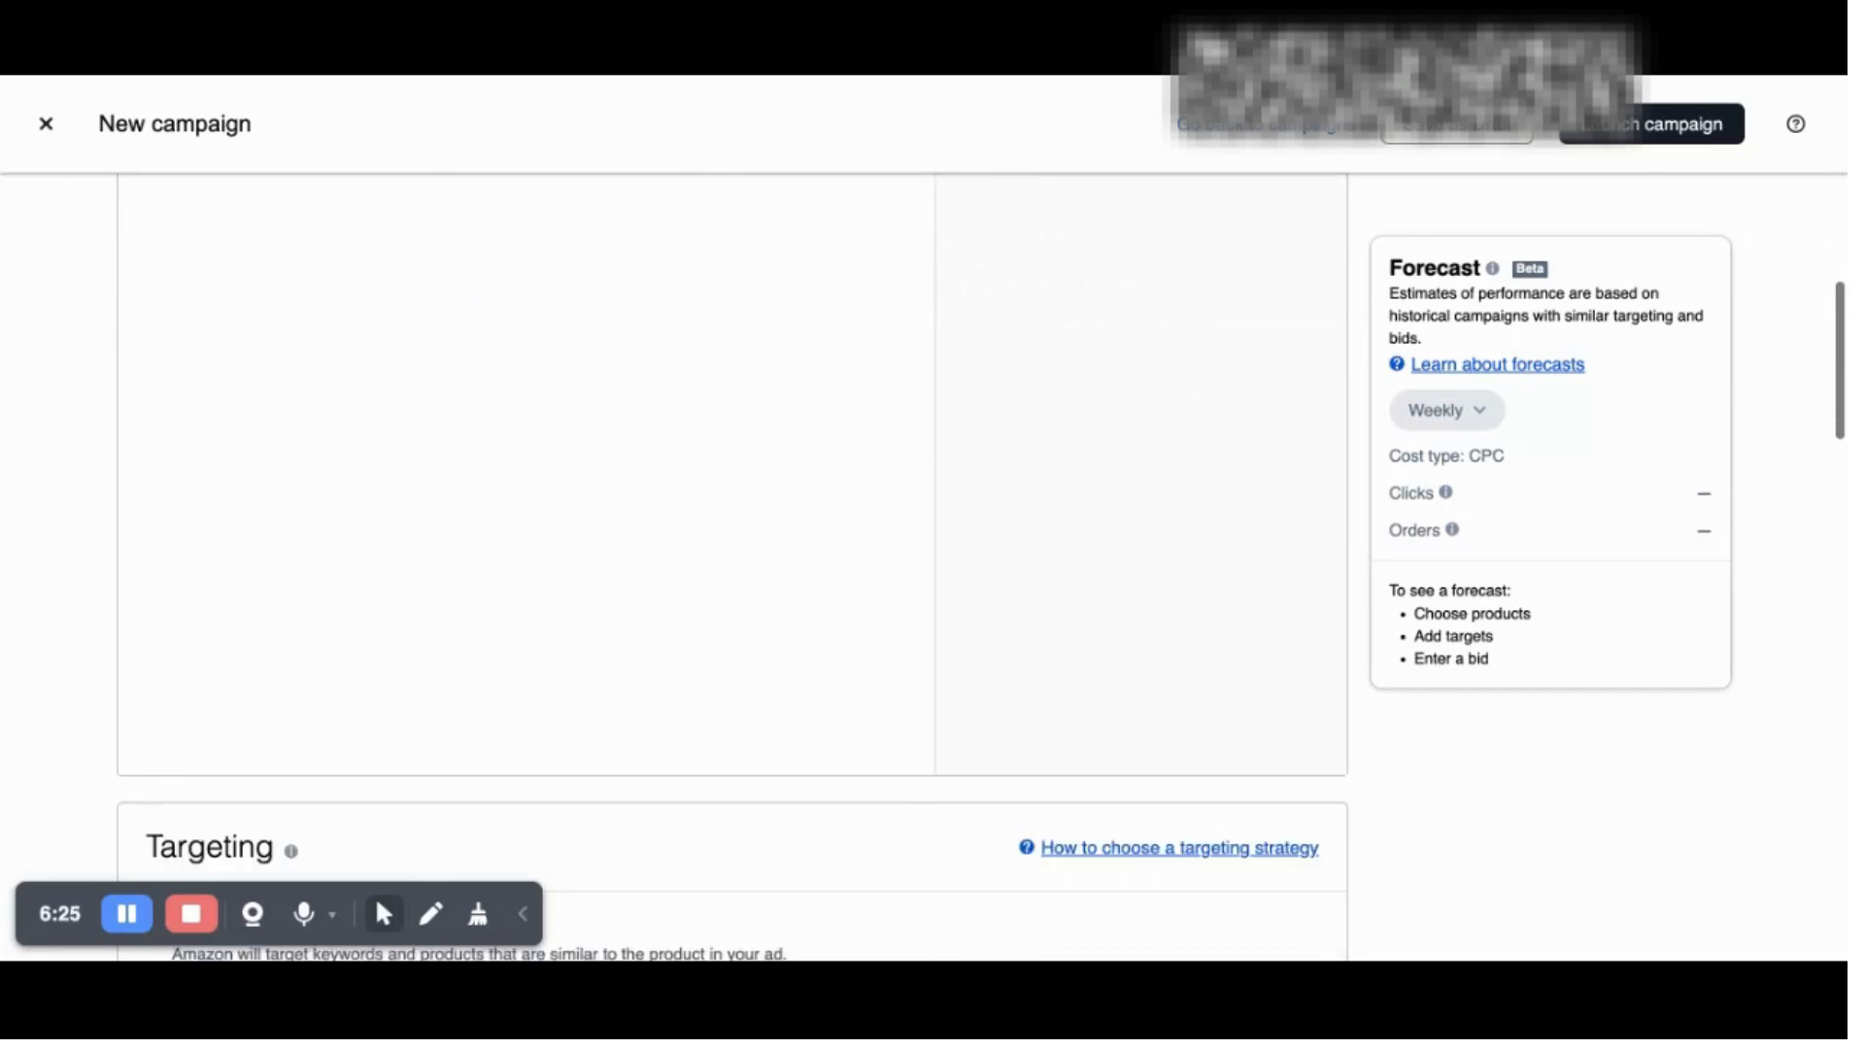
pyautogui.scroll(-5, 733, 568)
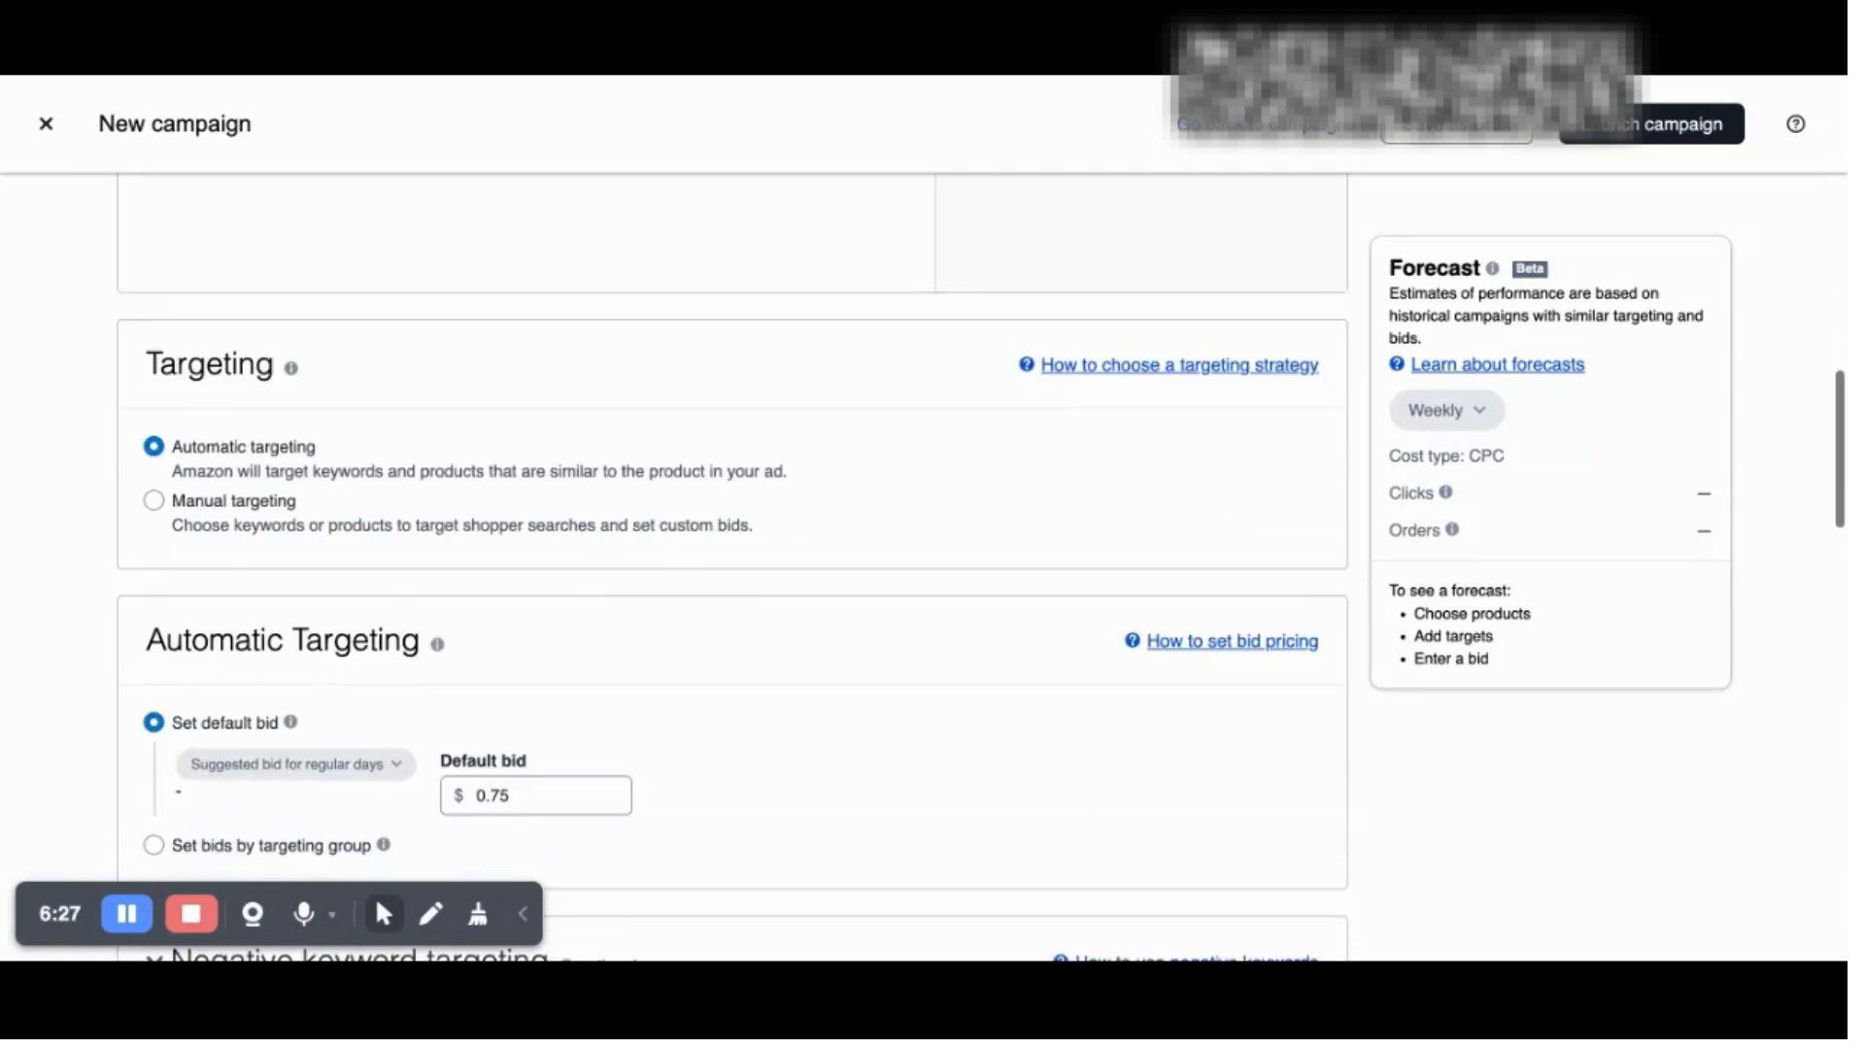
pyautogui.scroll(-1, 880, 379)
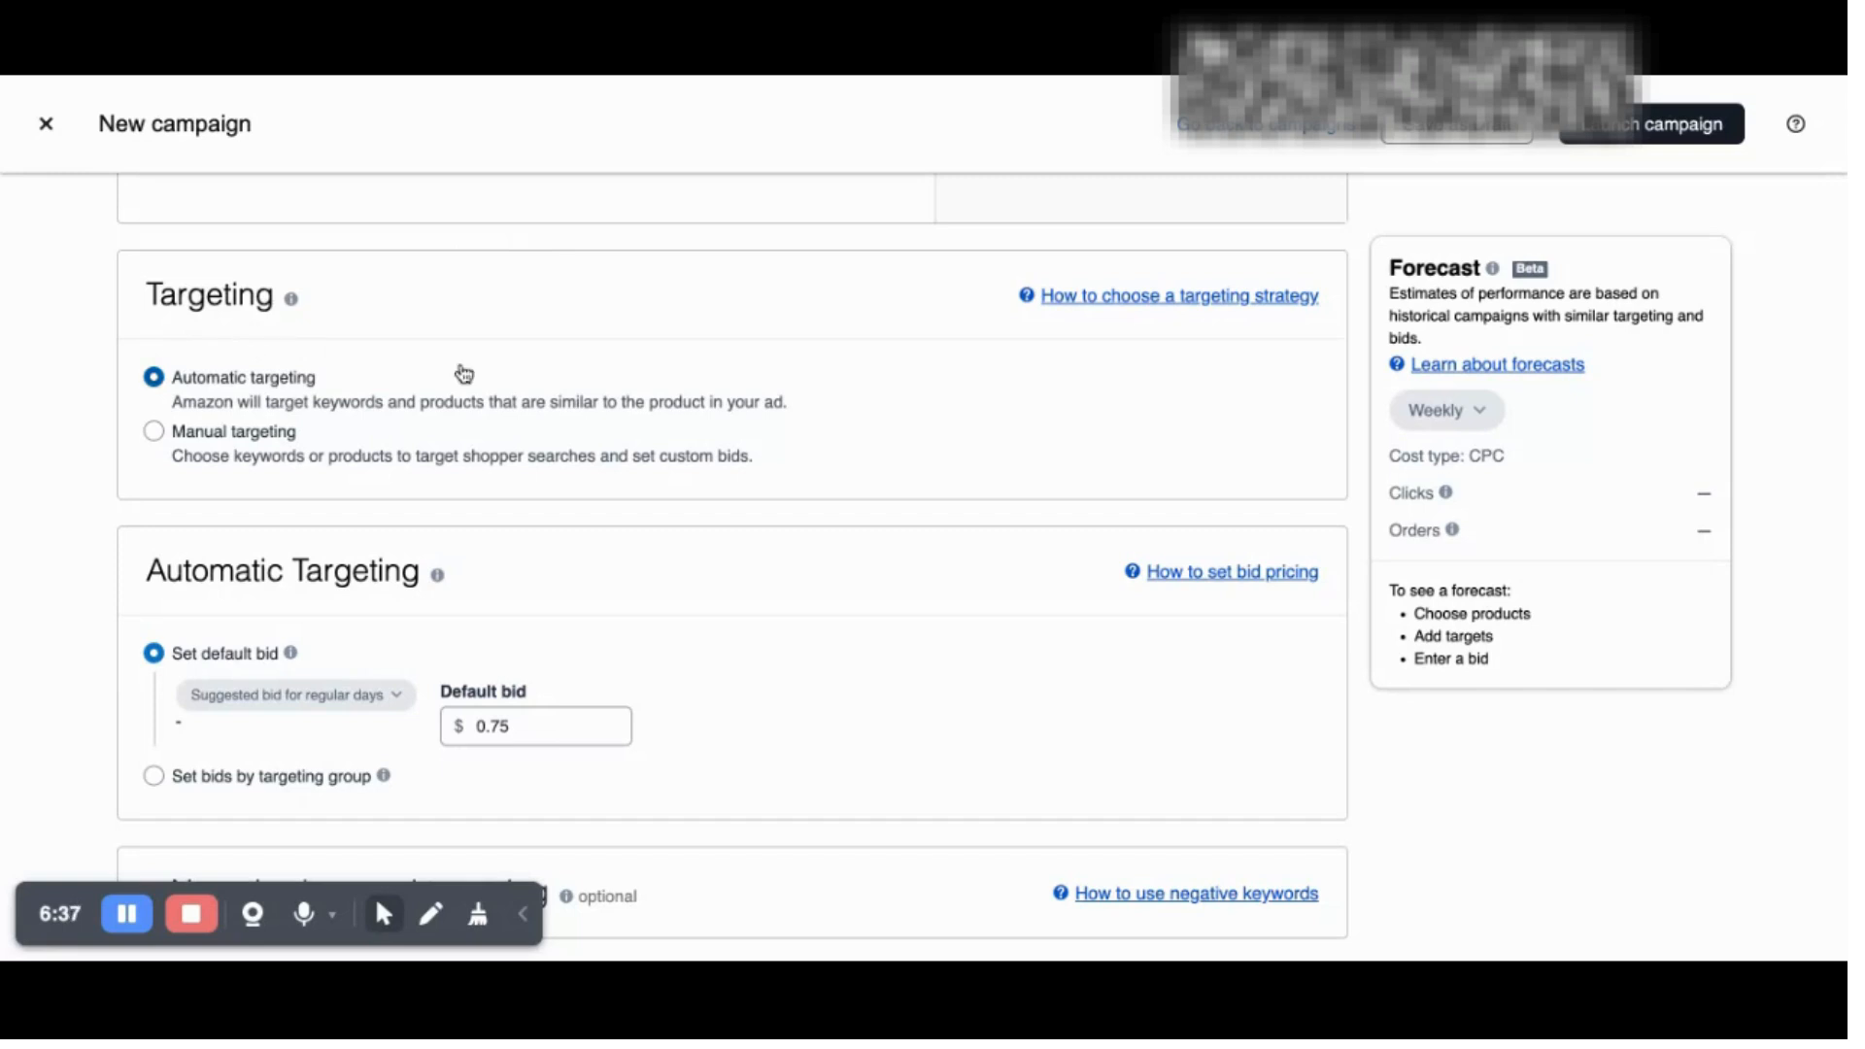
pyautogui.scroll(-4, 554, 358)
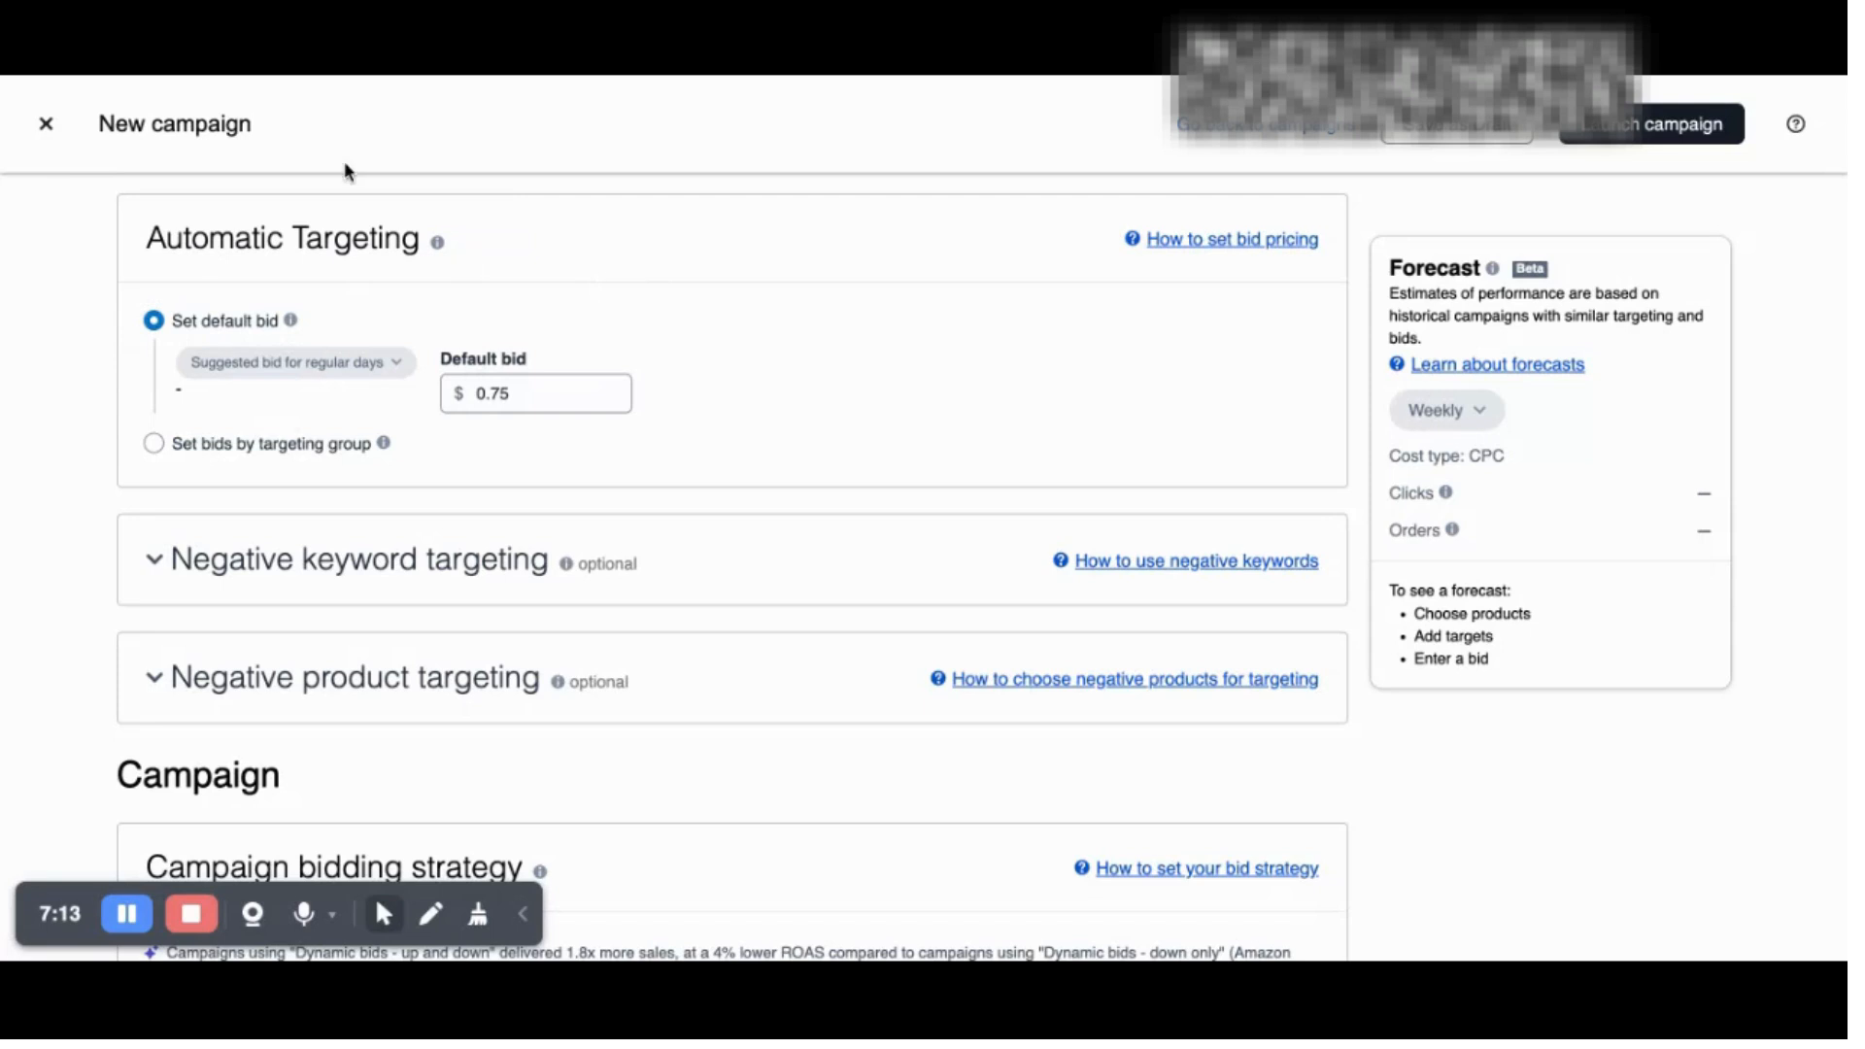
pyautogui.scroll(-1, 760, 422)
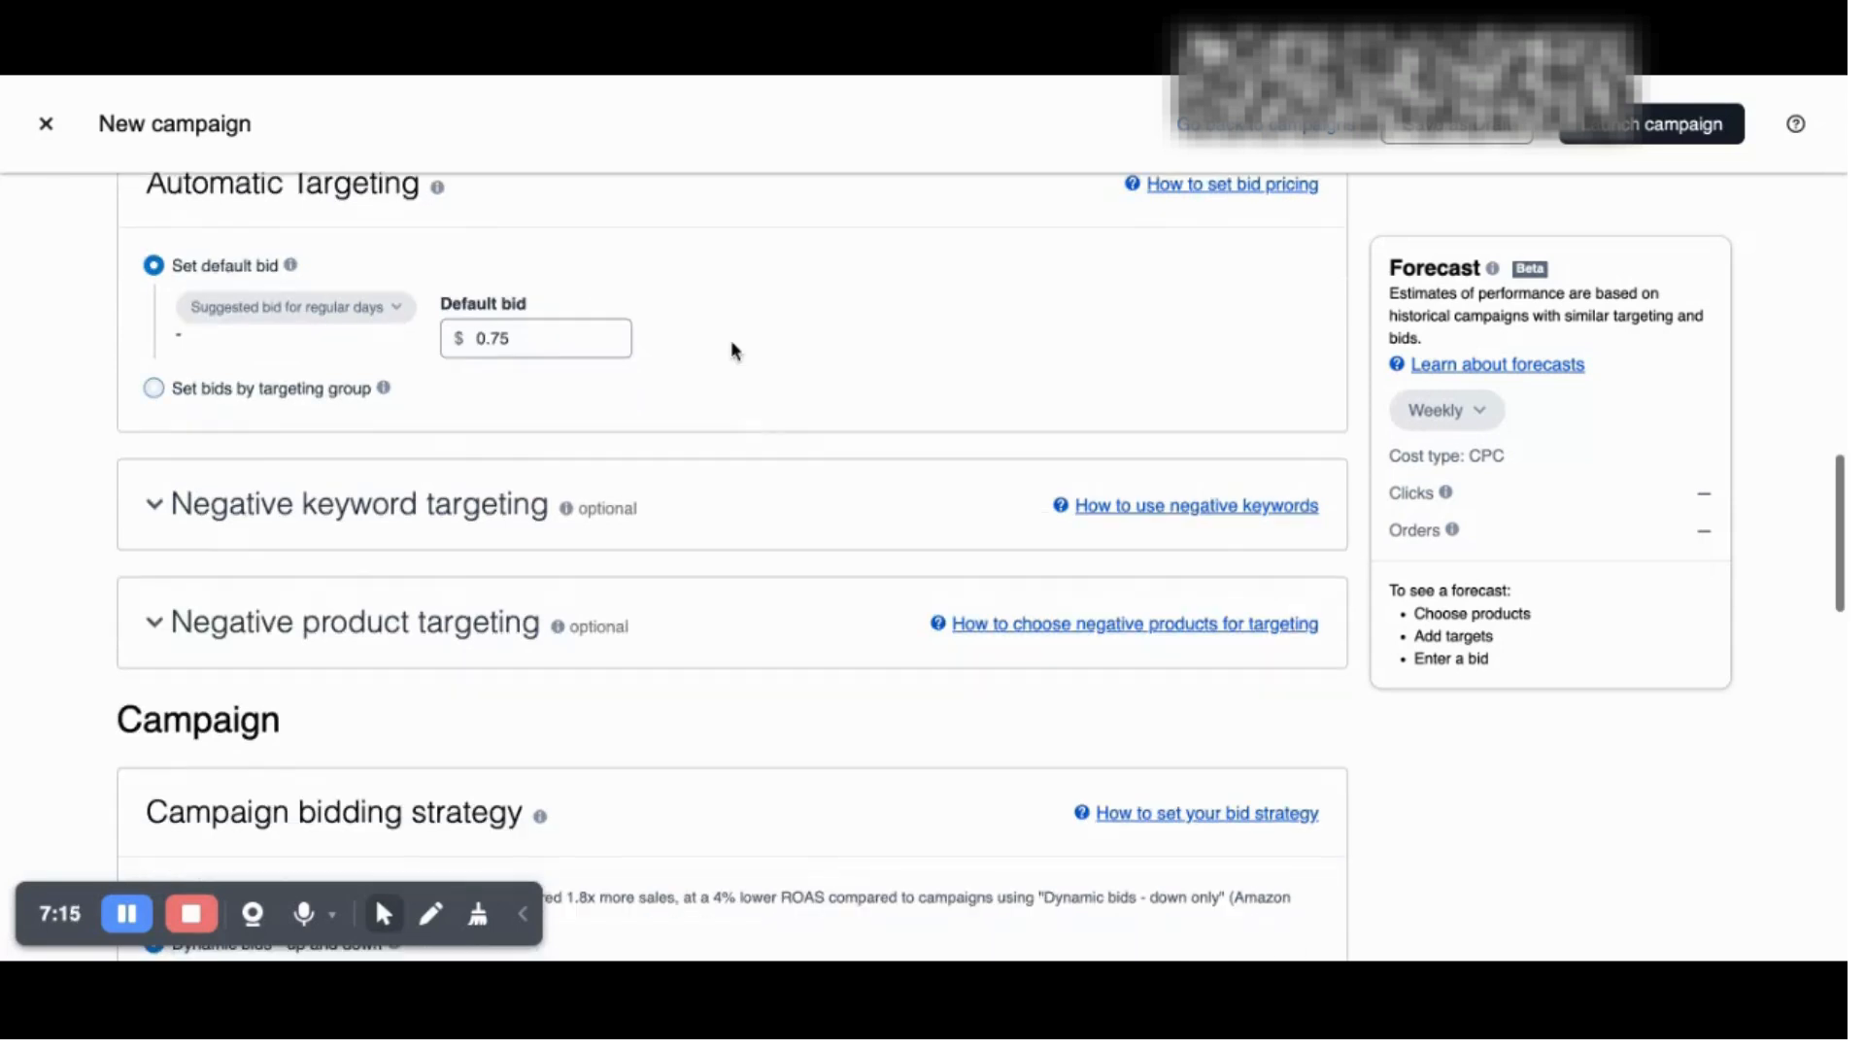
pyautogui.moveTo(295, 277)
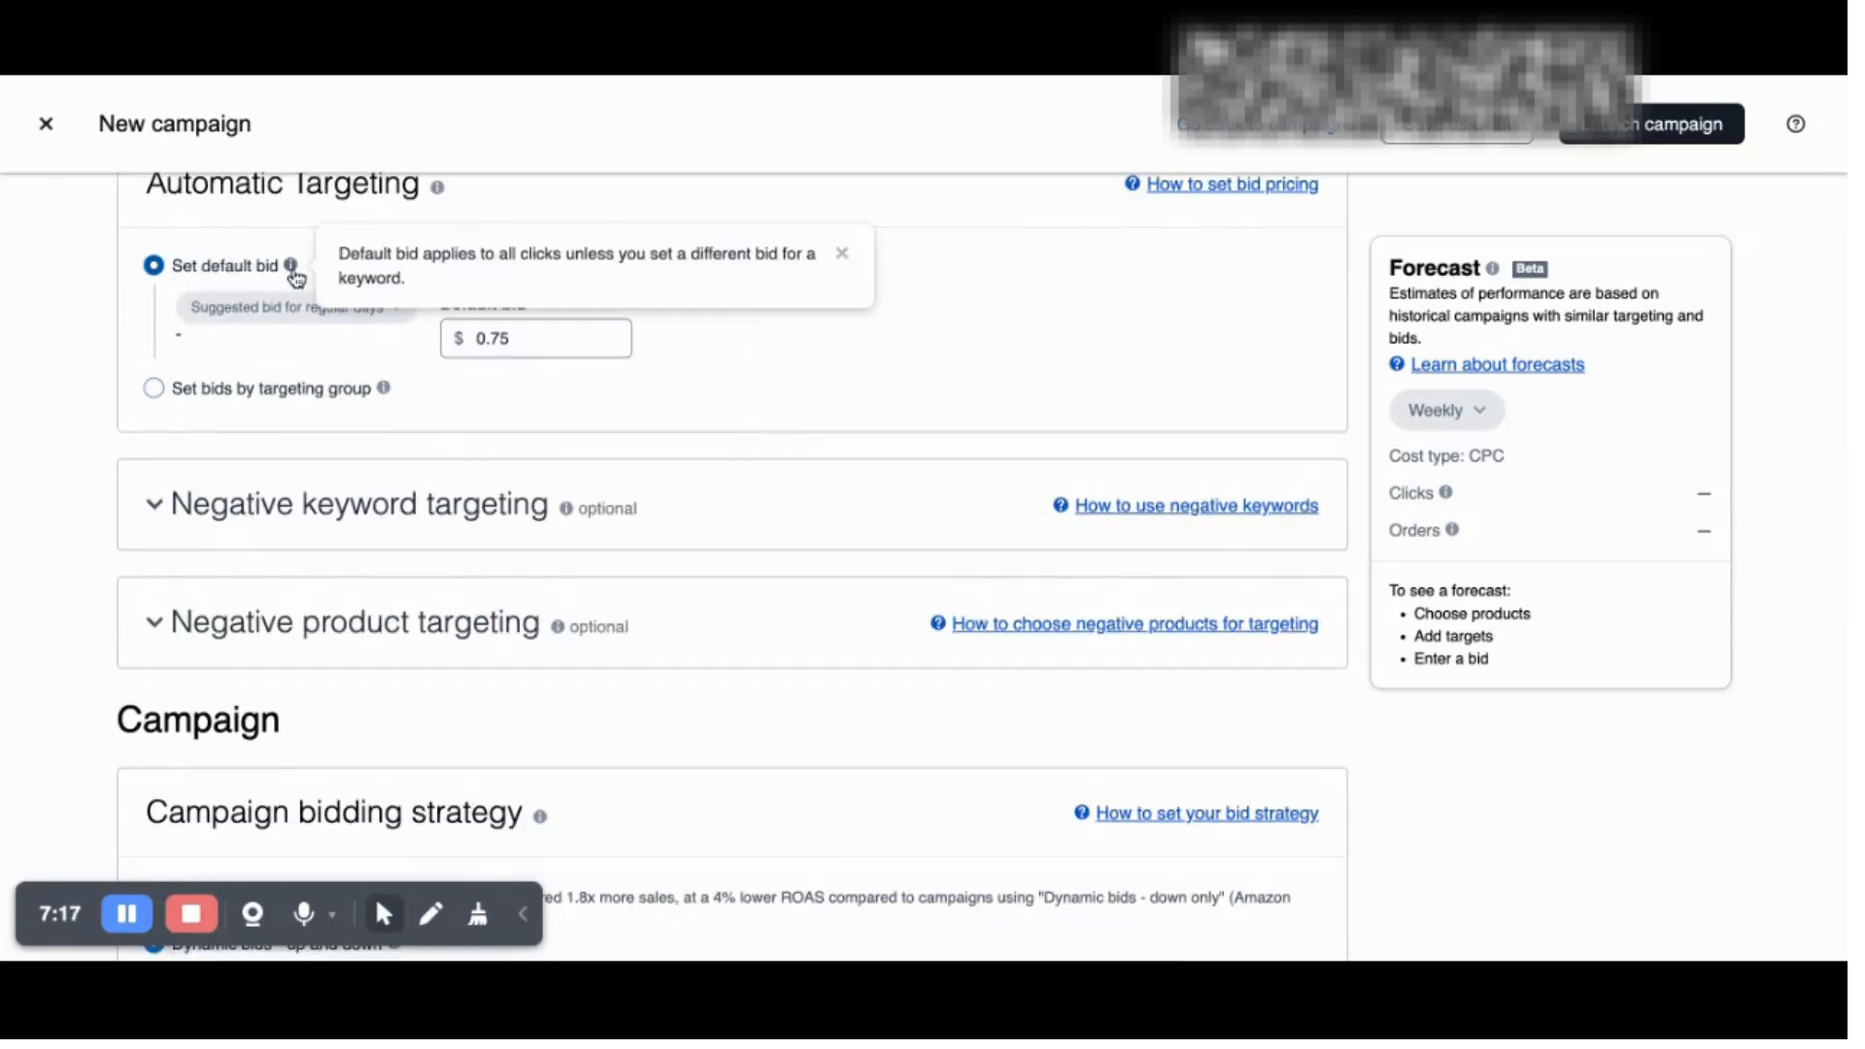
pyautogui.click(282, 309)
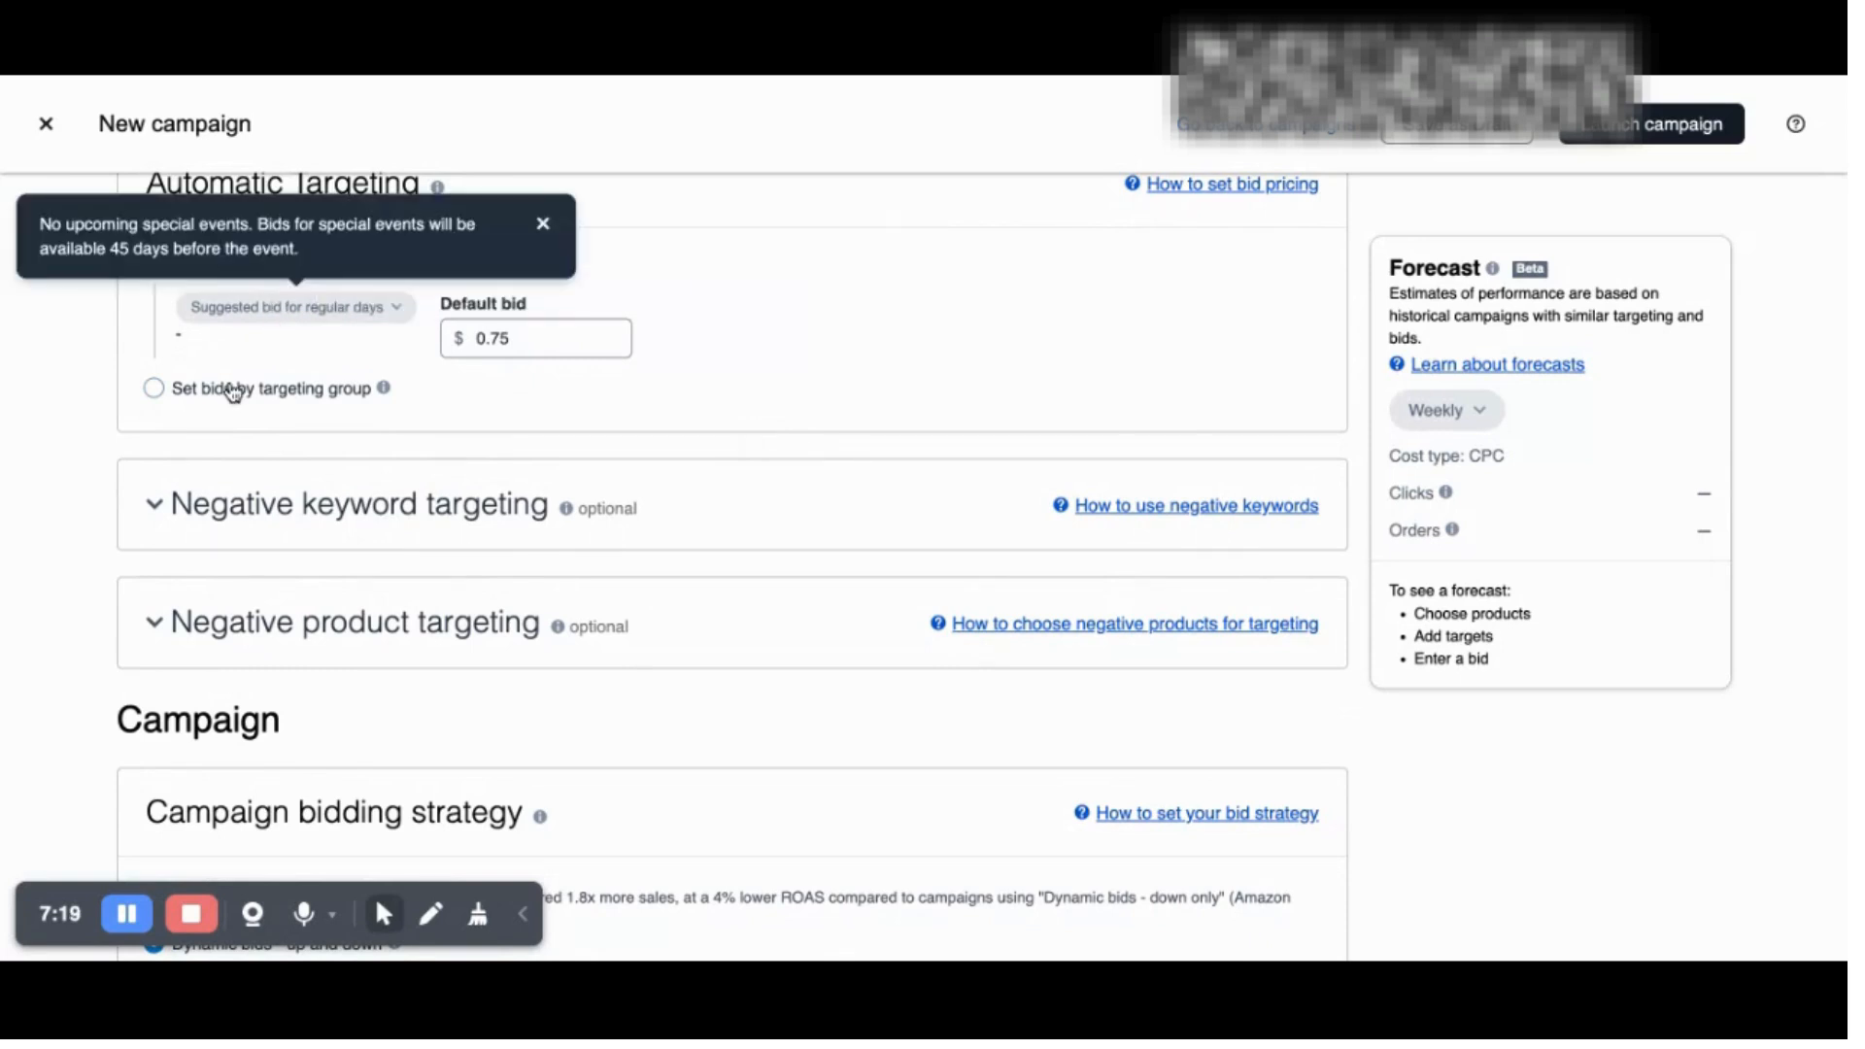
# Step: Switch automatic targeting to bids by targeting group and read the explanations of the Substitutes and Complements groups
pyautogui.moveTo(240, 282)
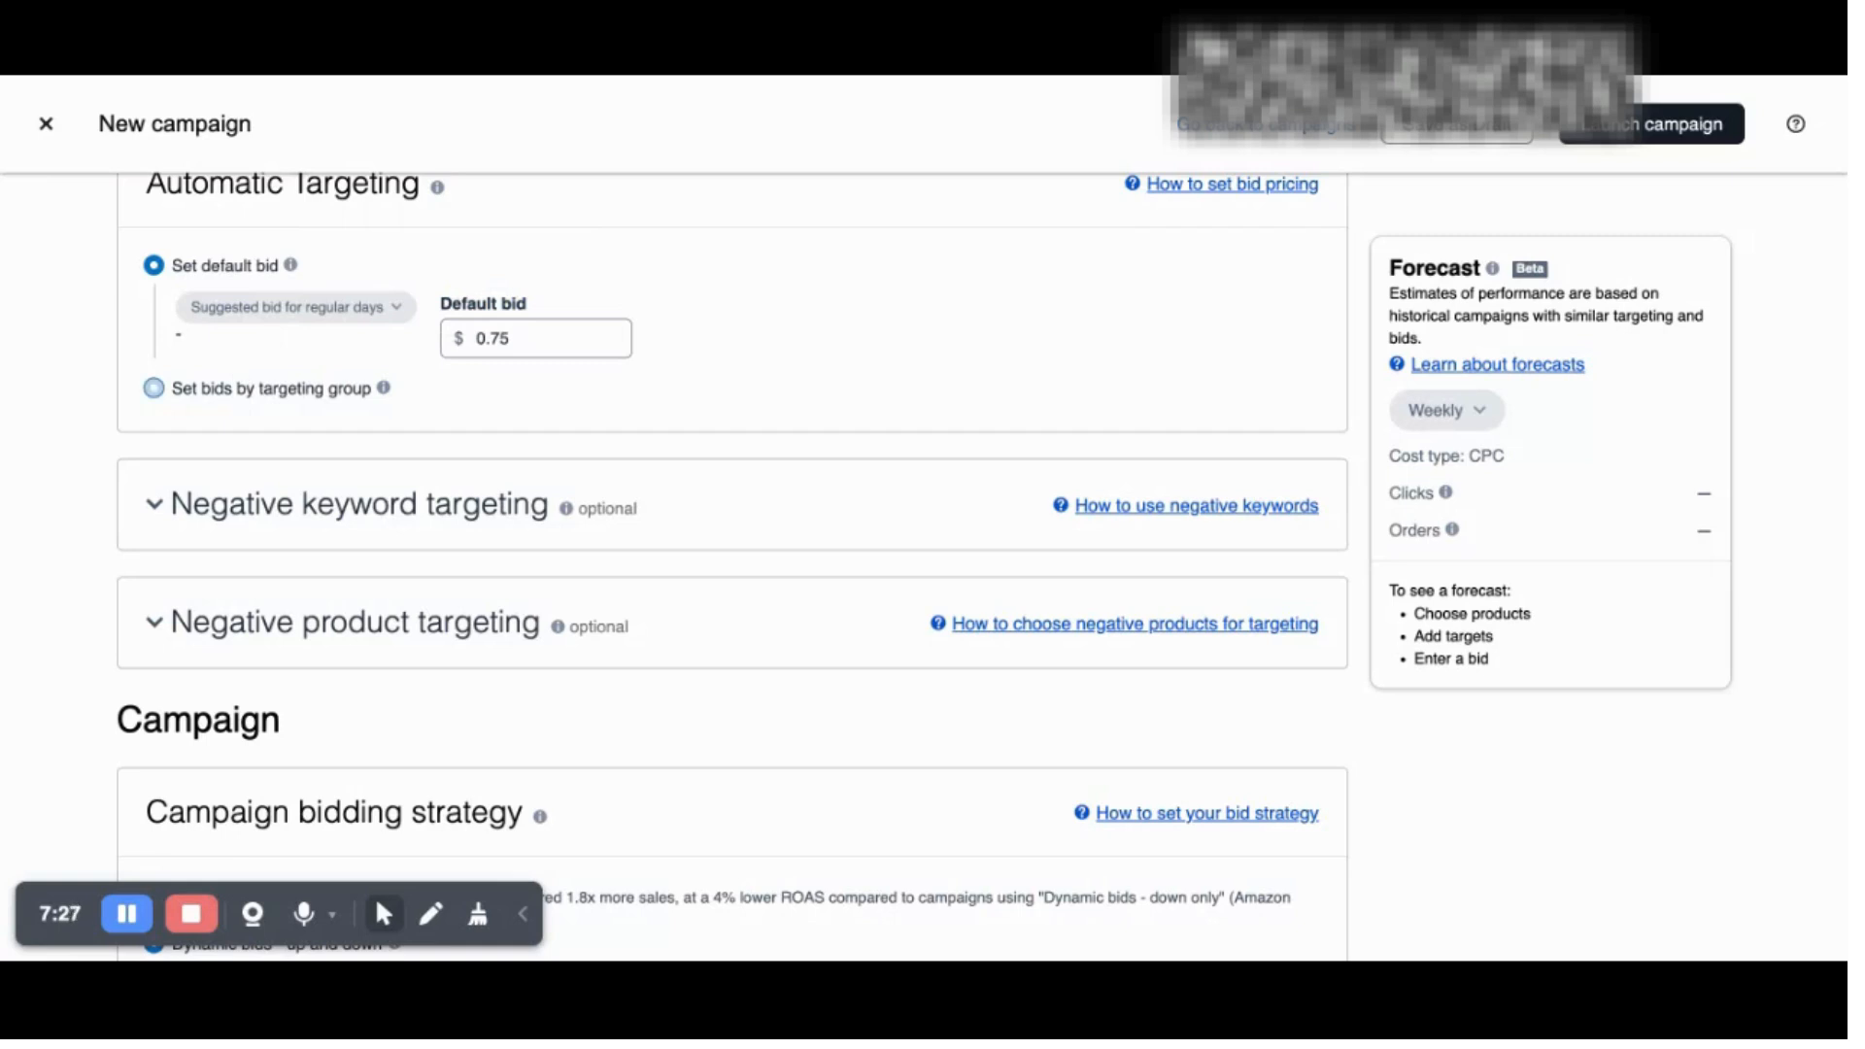
pyautogui.click(154, 388)
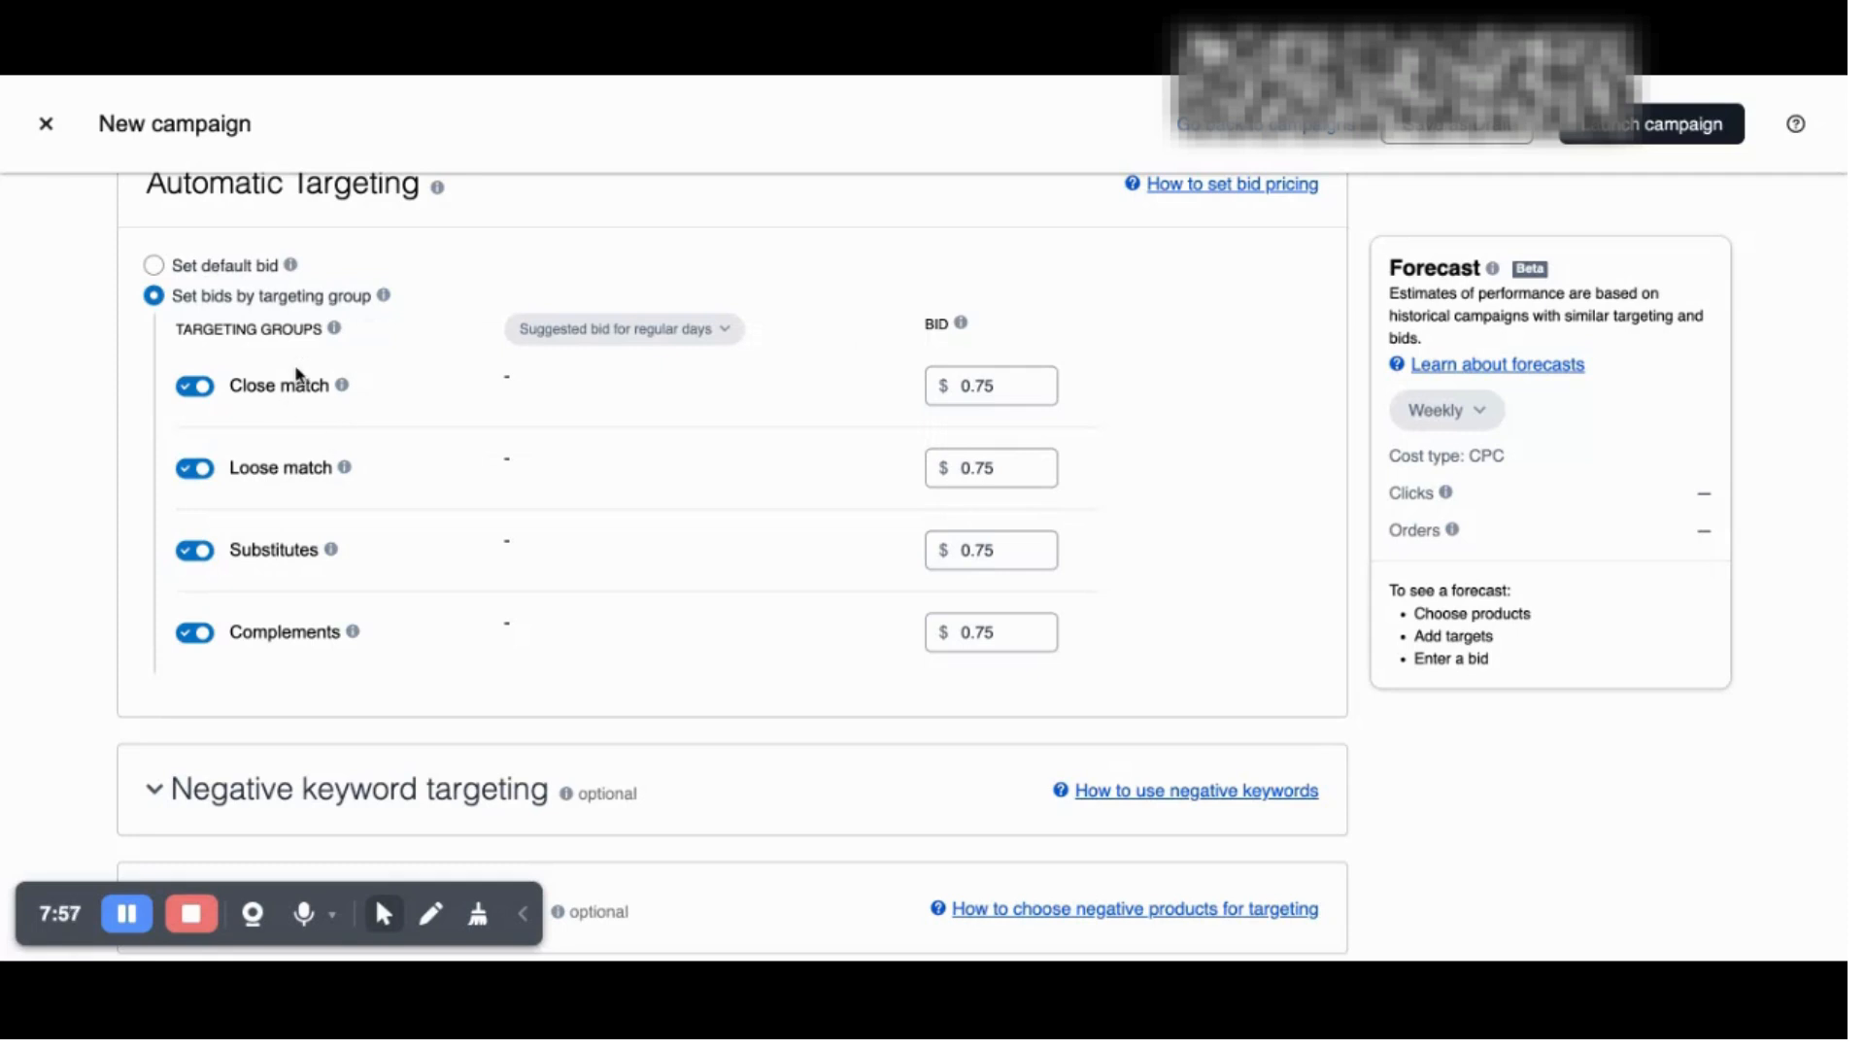
pyautogui.moveTo(342, 471)
pyautogui.scroll(-1, 408, 541)
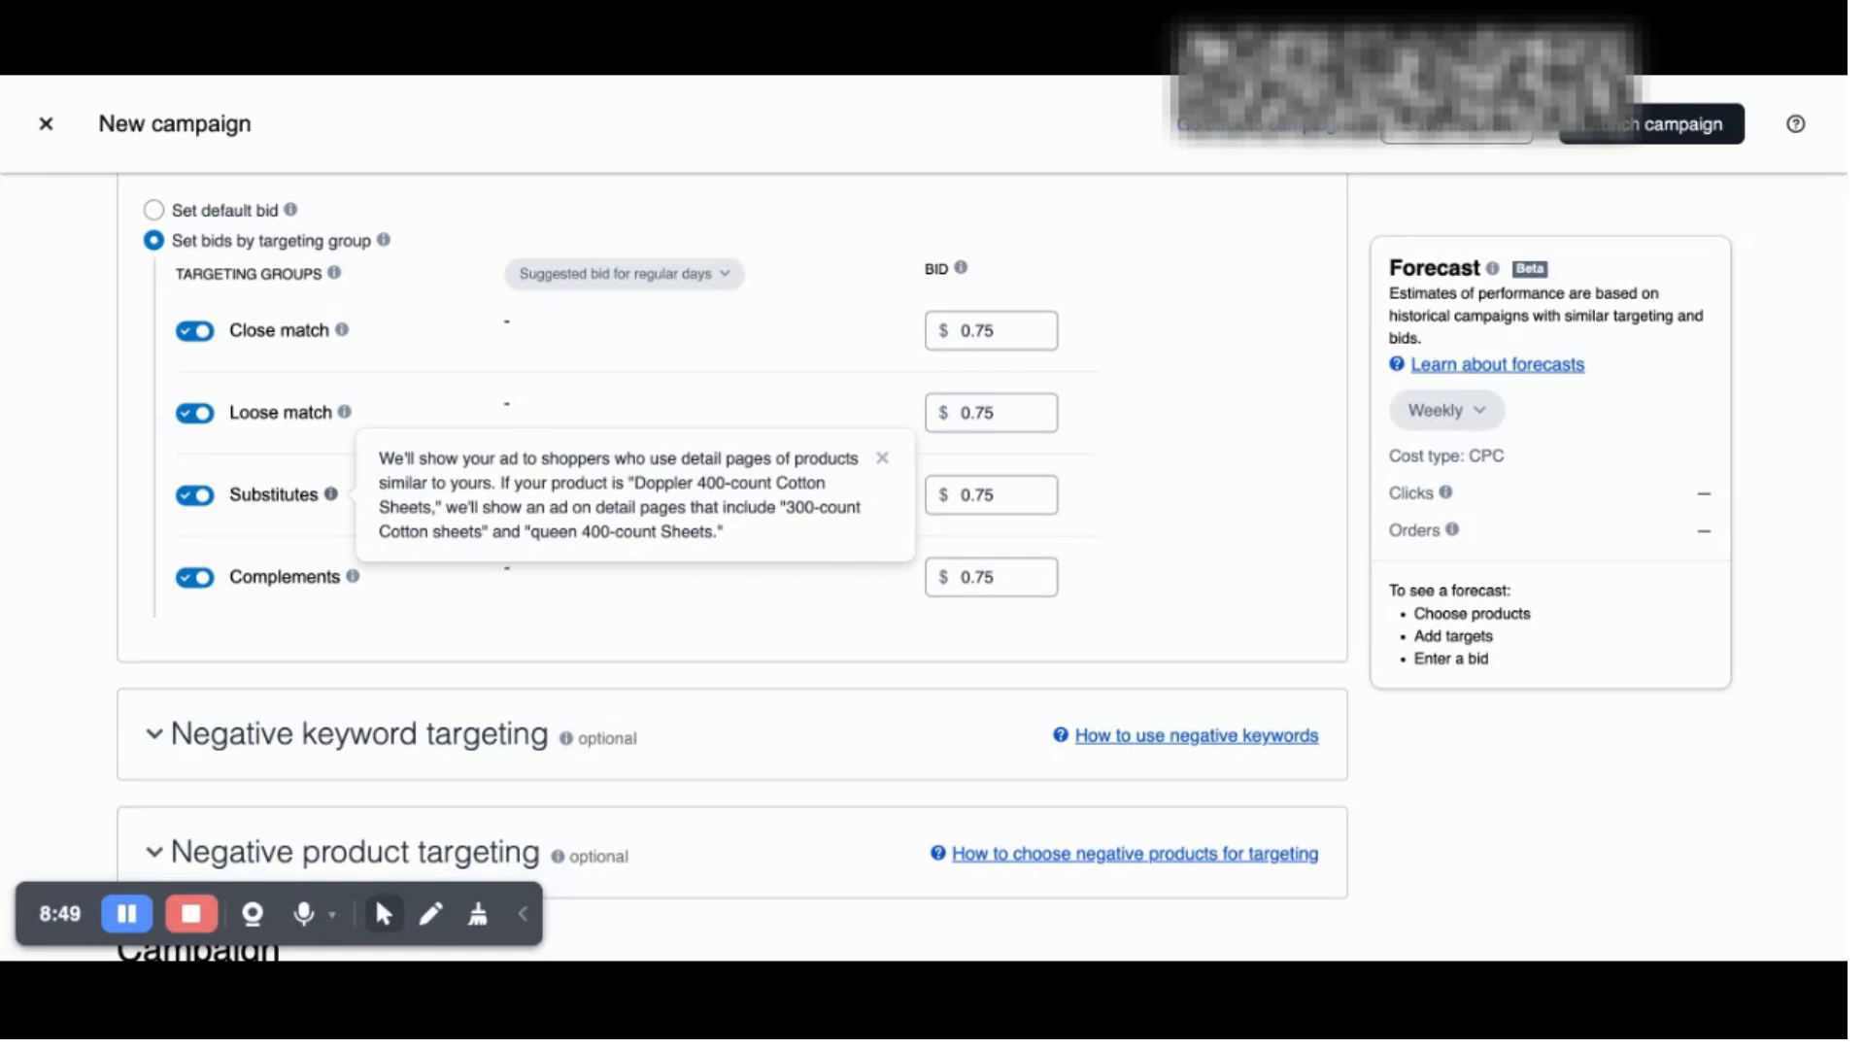
pyautogui.click(353, 576)
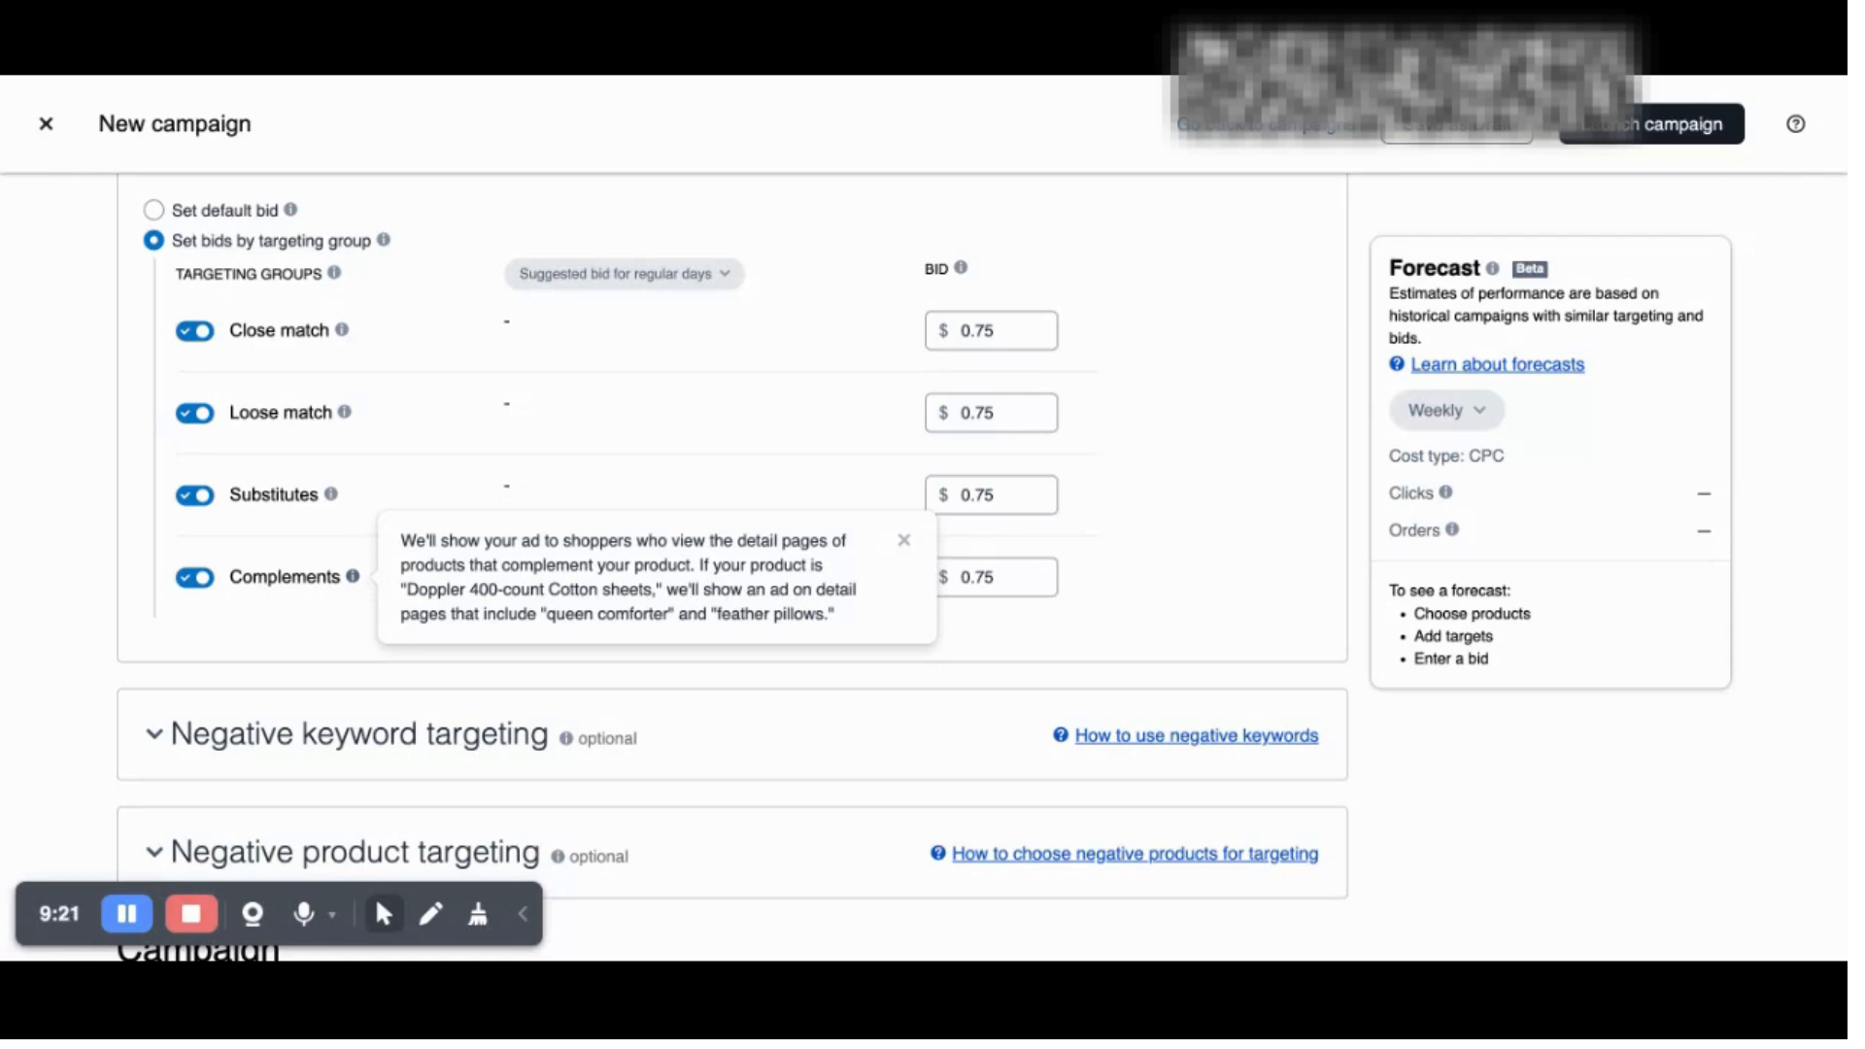
# Step: Expand negative keyword targeting and add "sony" as a negative phrase keyword
pyautogui.scroll(-3, 335, 569)
pyautogui.click(335, 569)
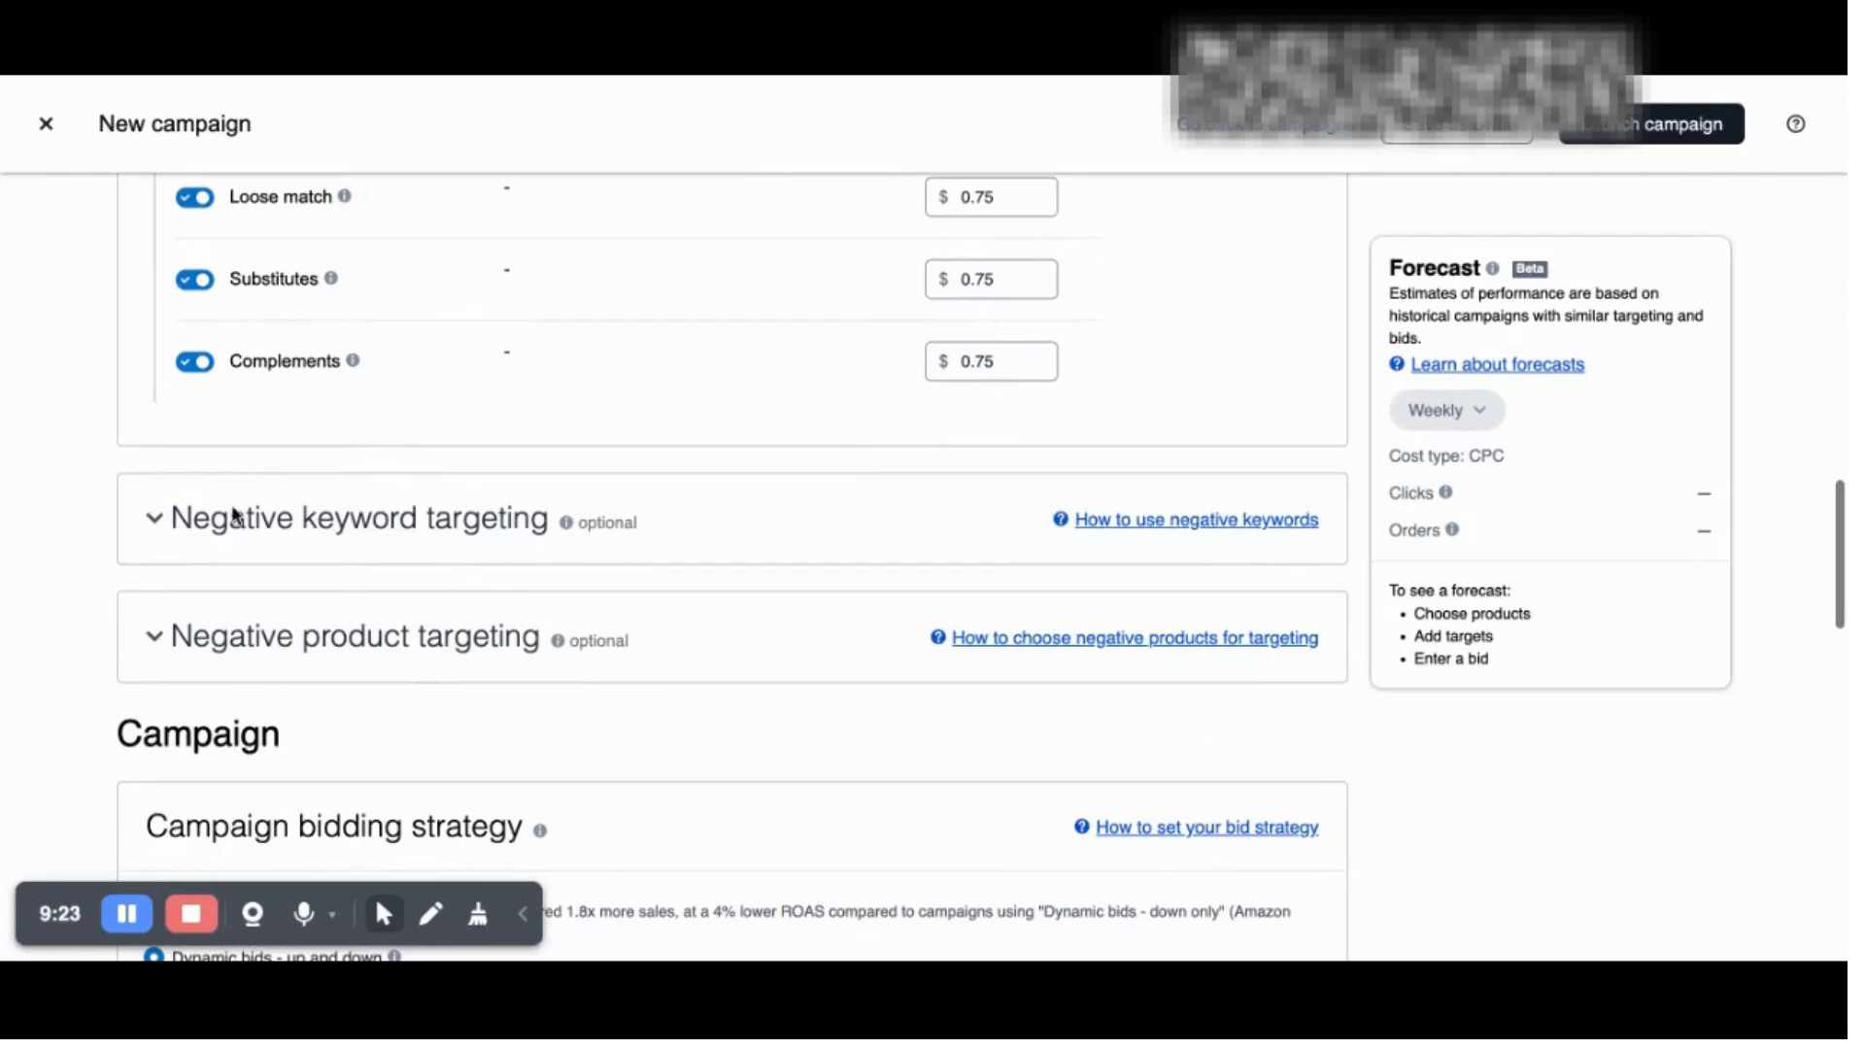
pyautogui.click(155, 522)
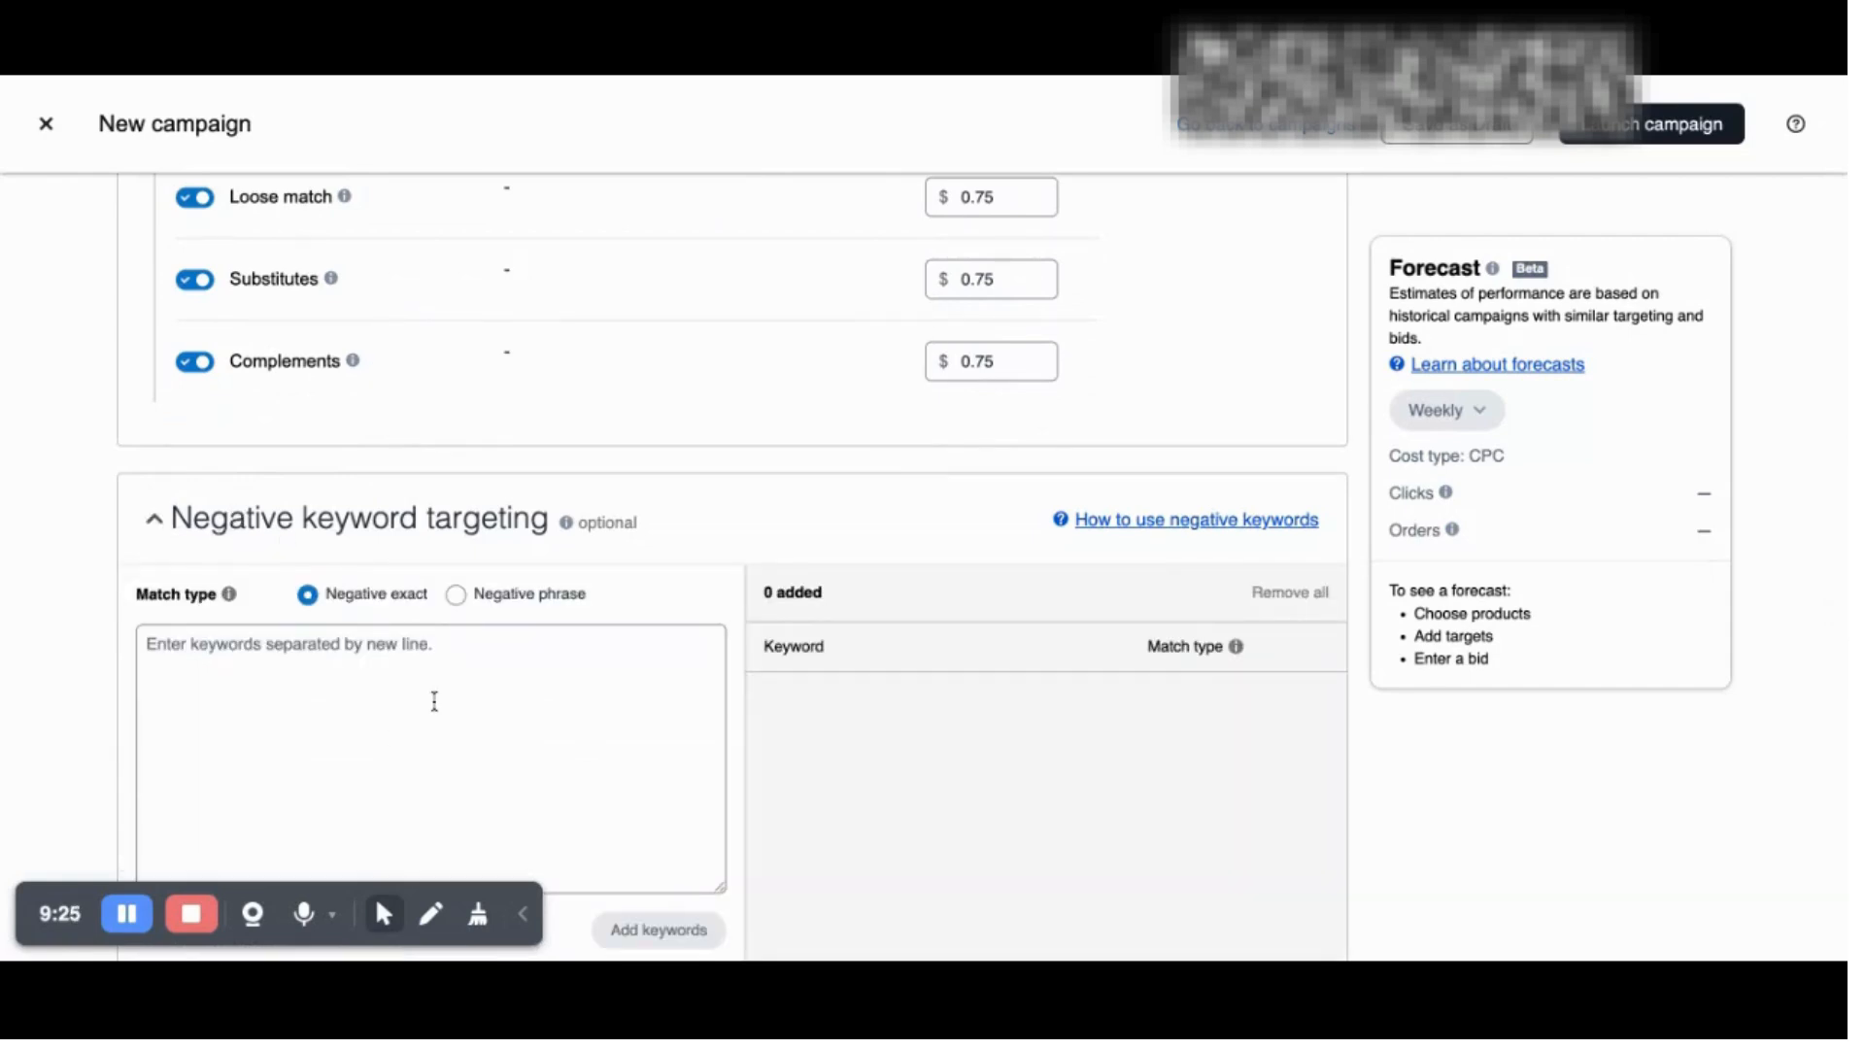
pyautogui.scroll(-1, 434, 701)
pyautogui.click(456, 521)
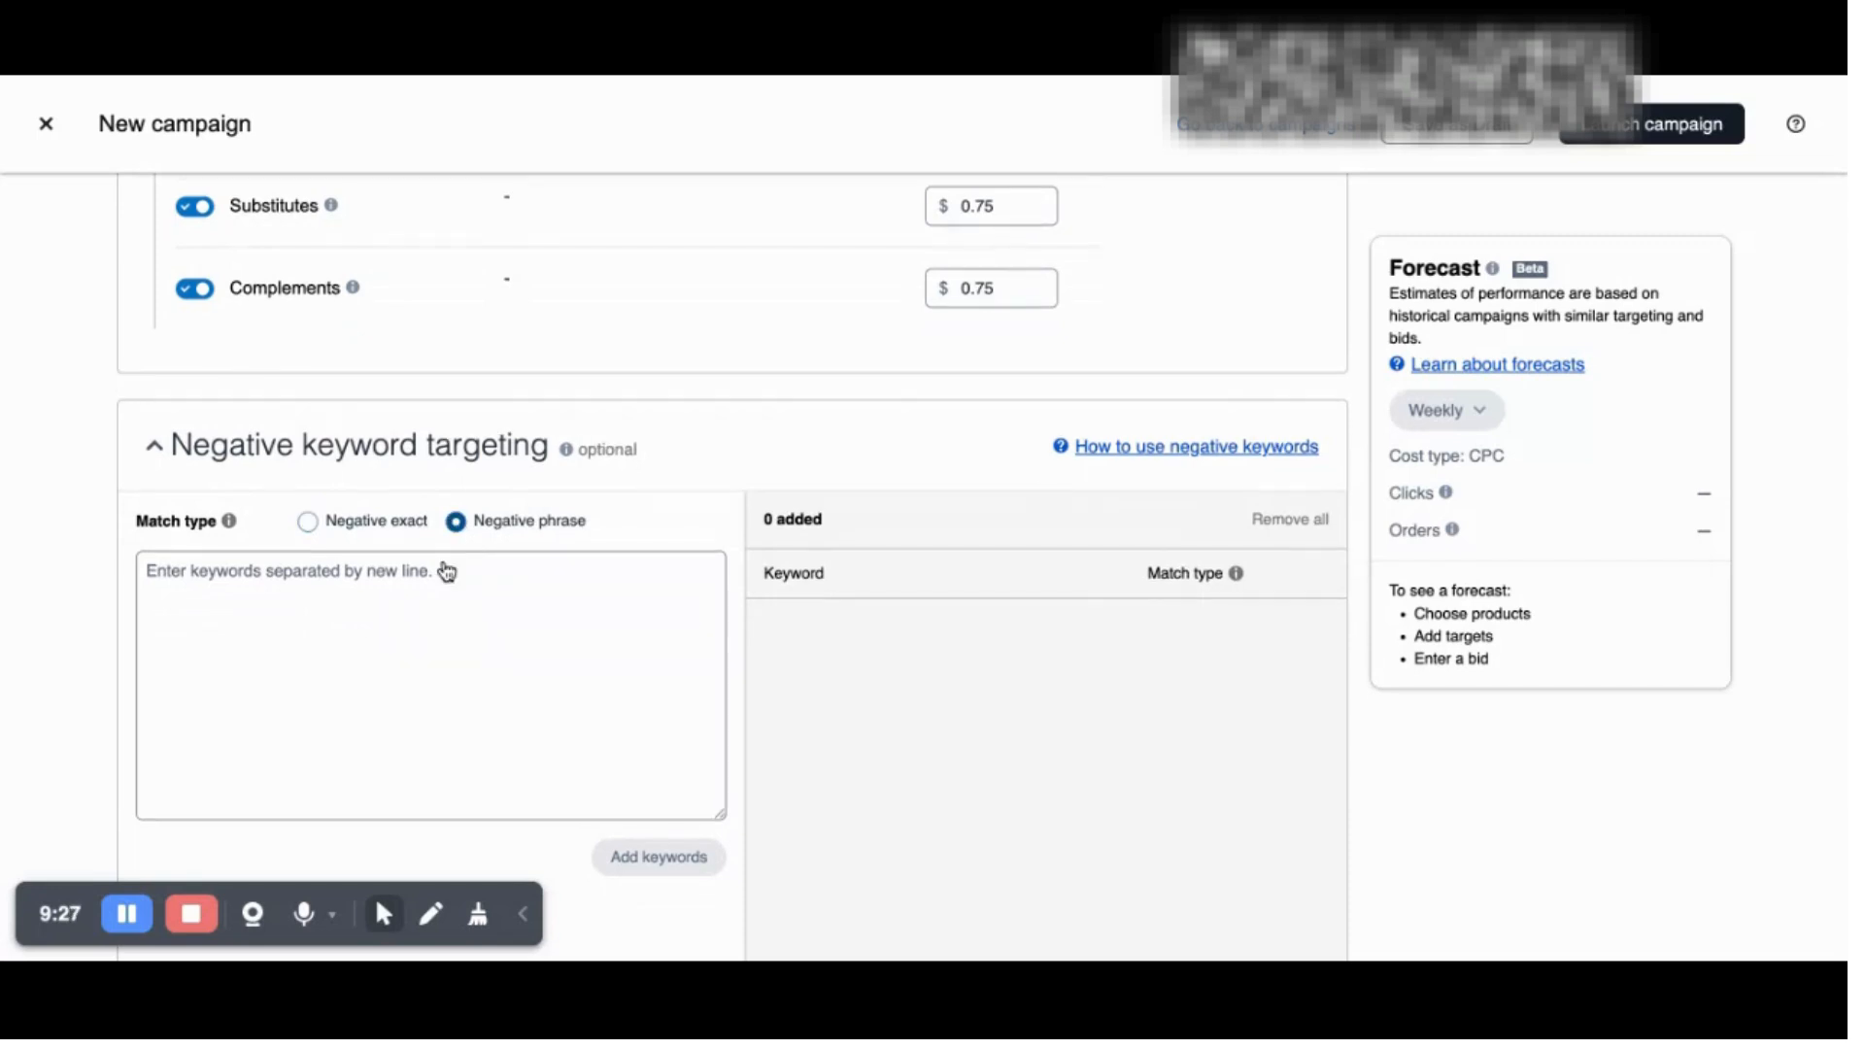
pyautogui.click(409, 620)
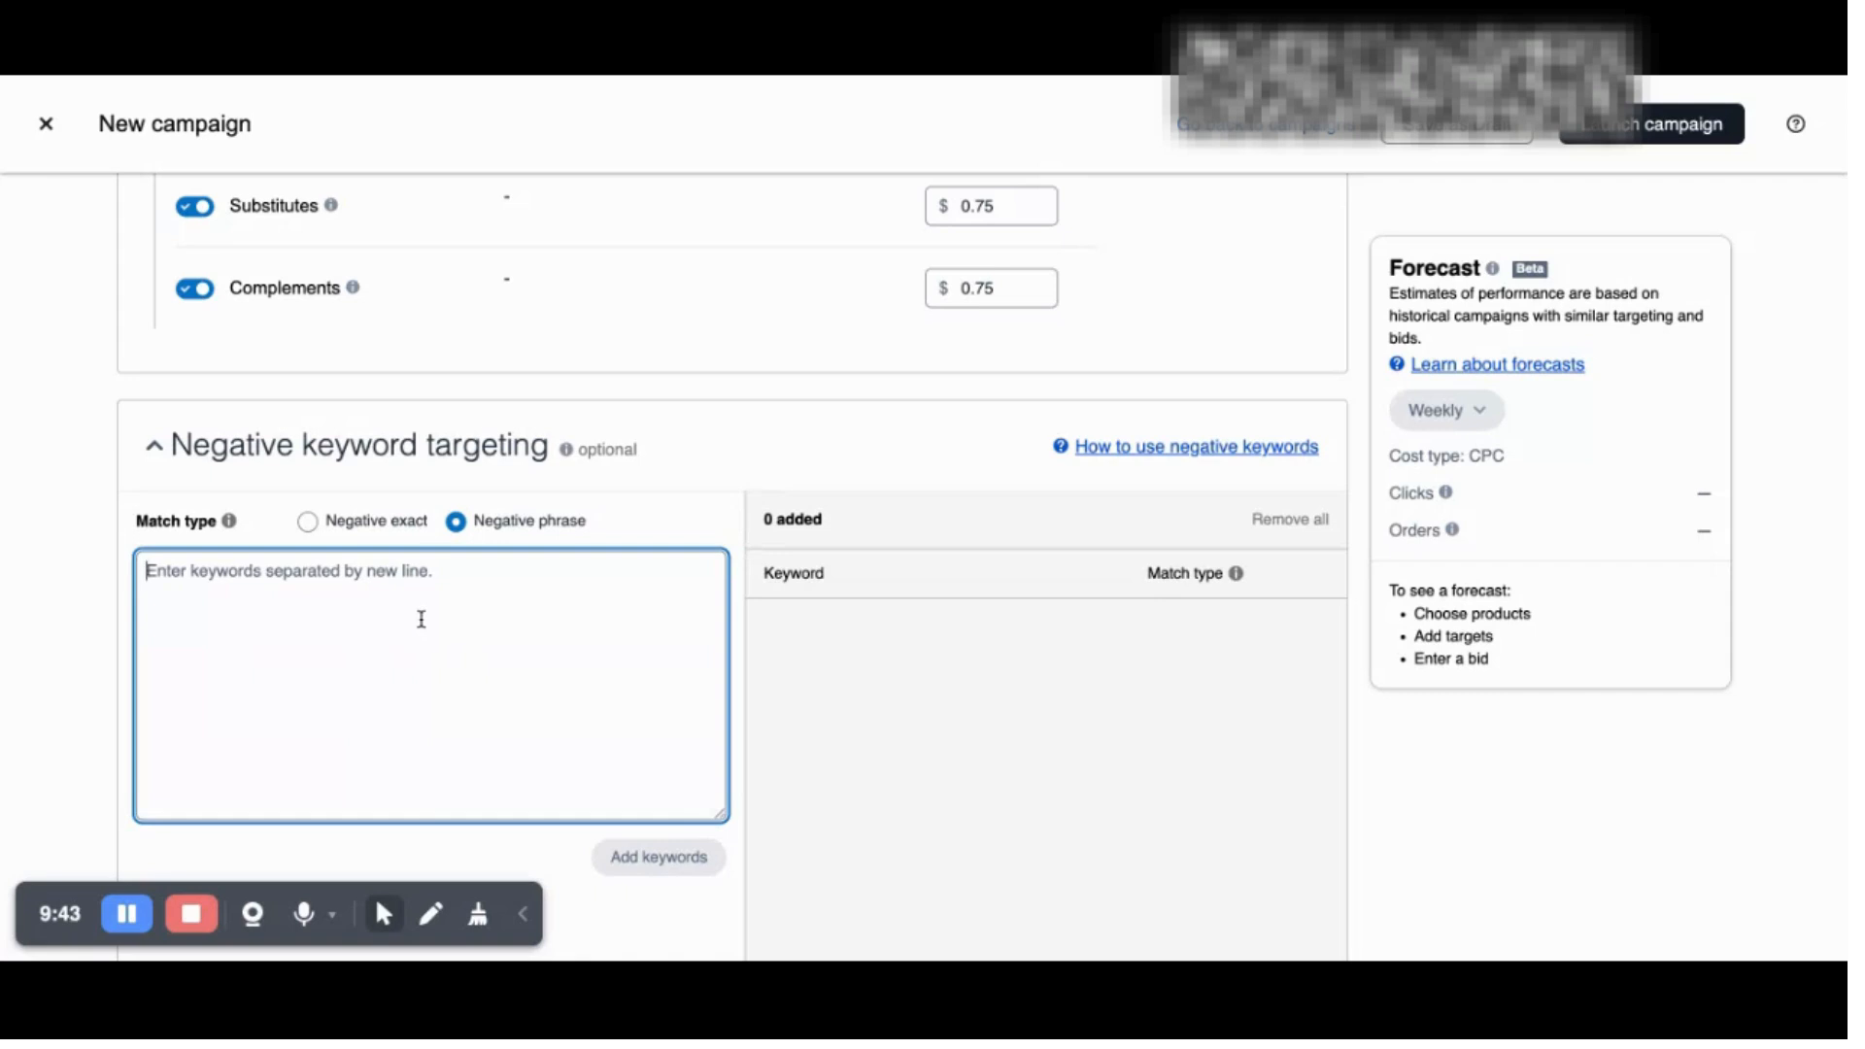
pyautogui.write('sony')
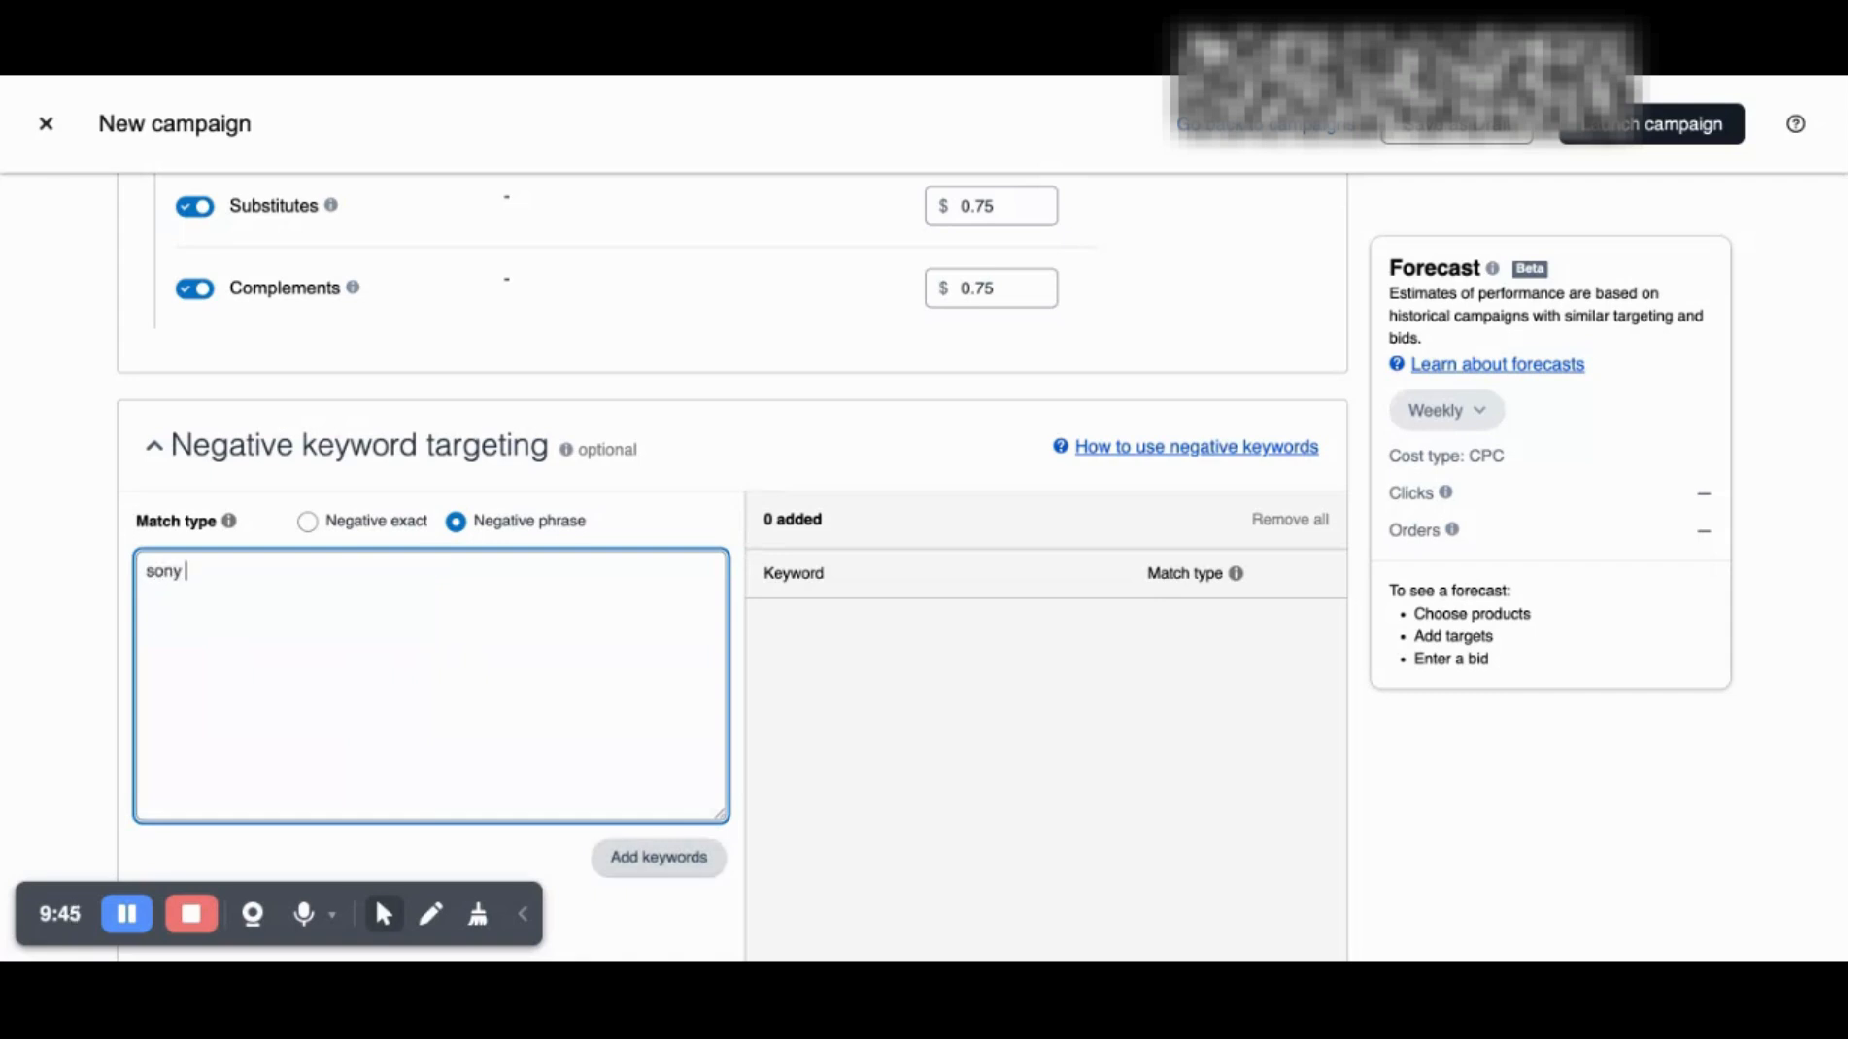
pyautogui.click(695, 868)
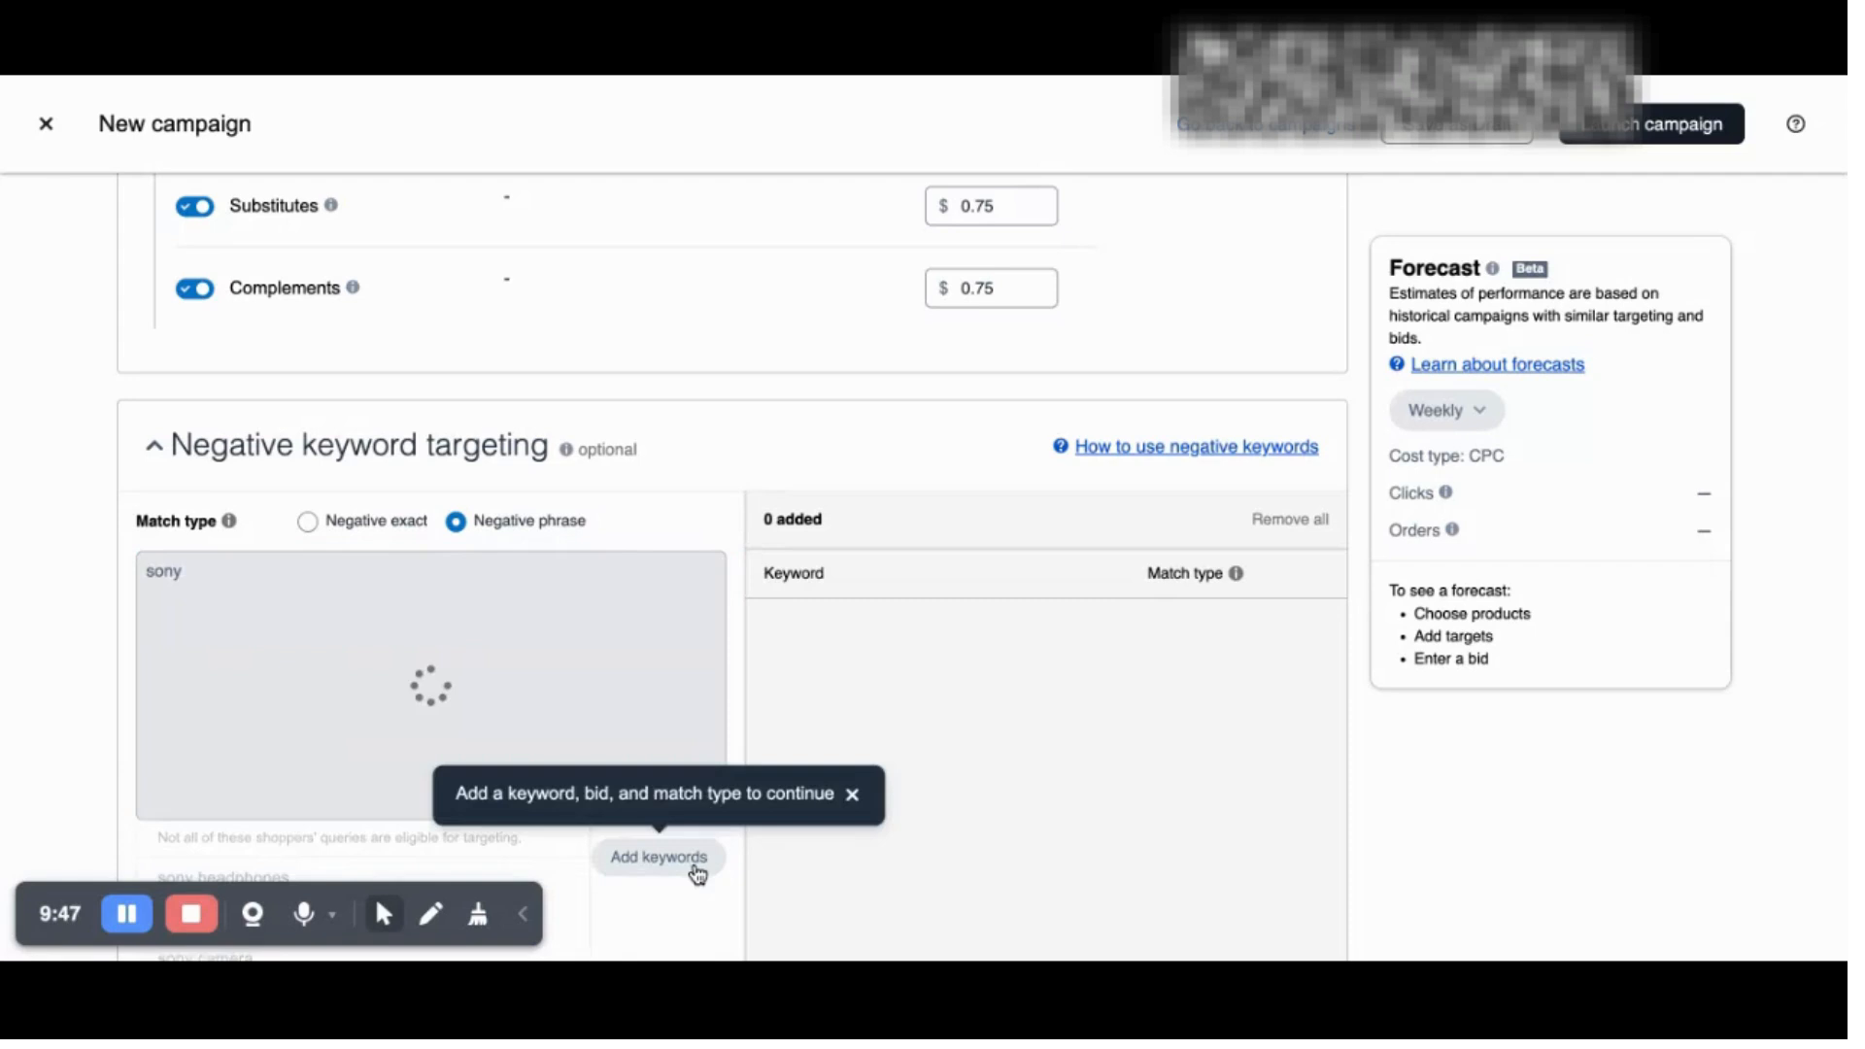
# Step: Add the suggested keyword "sony headphones" as a negative exact keyword
pyautogui.scroll(-1, 710, 484)
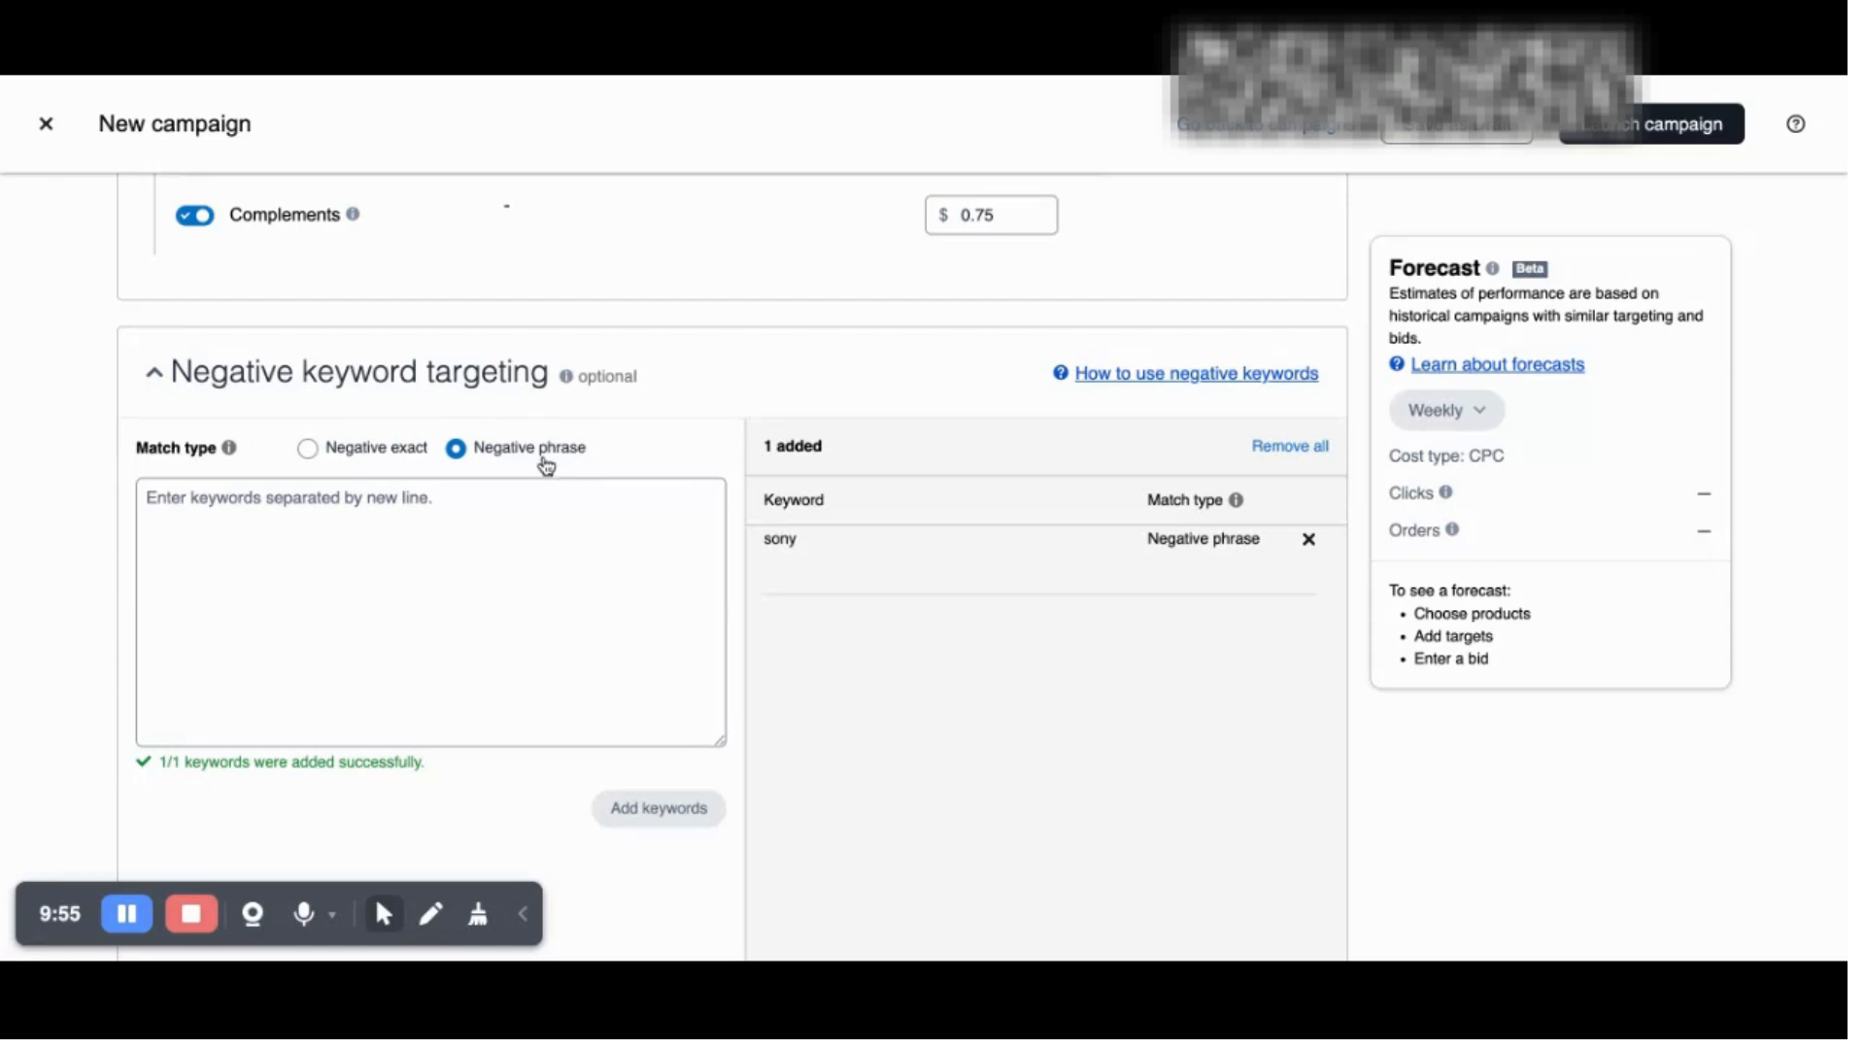
pyautogui.click(308, 449)
pyautogui.click(306, 520)
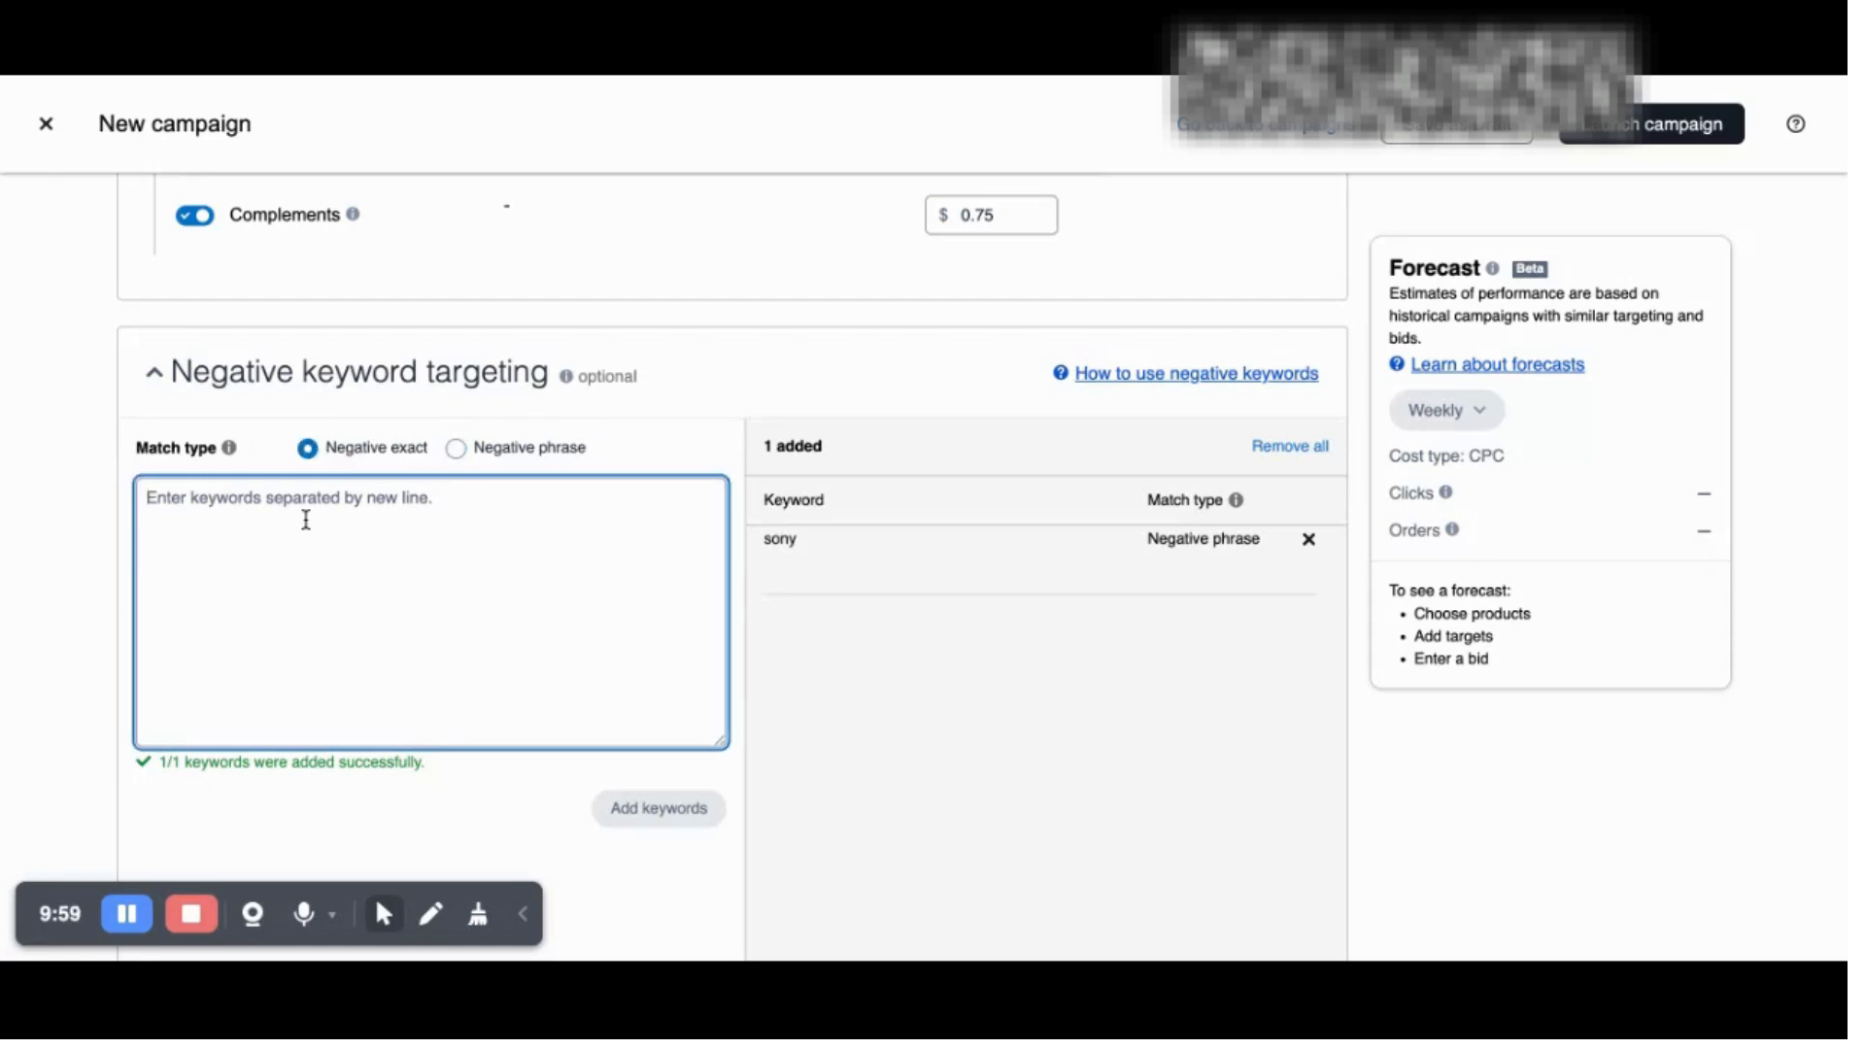
pyautogui.write('sony')
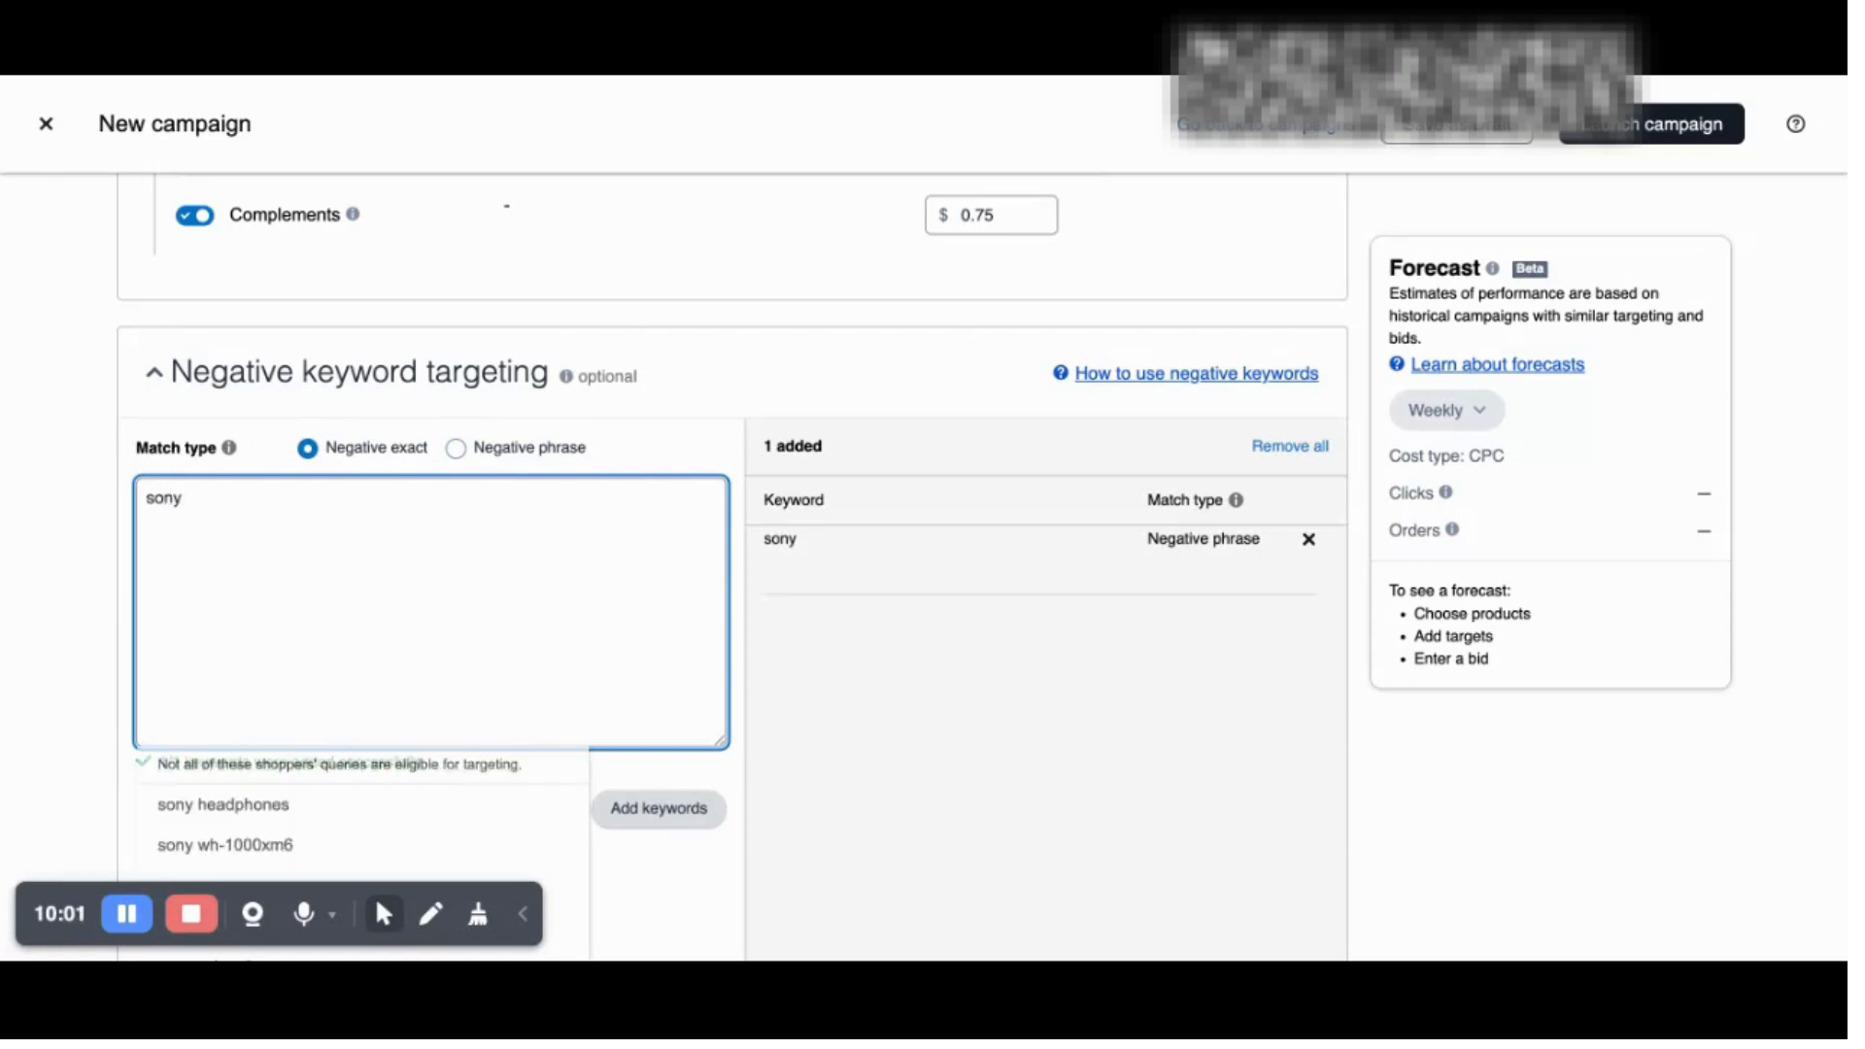
pyautogui.scroll(-3, 734, 486)
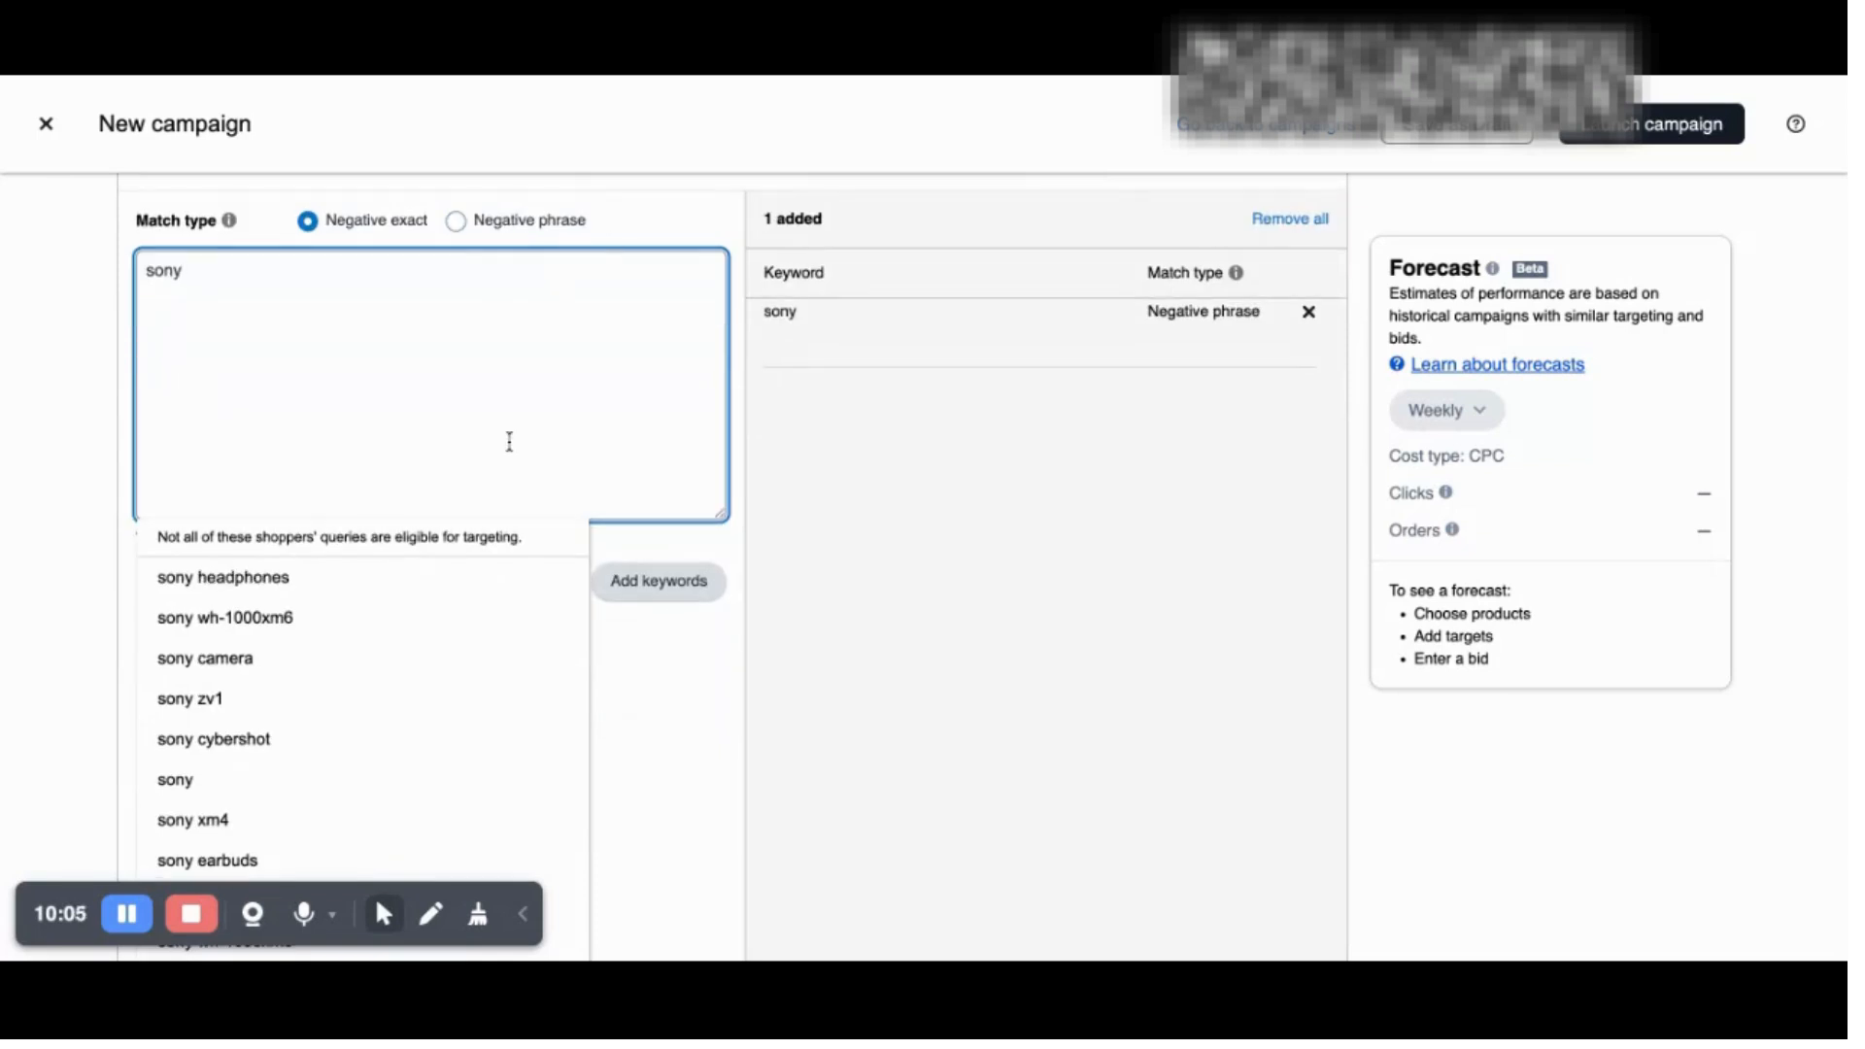
pyautogui.click(341, 579)
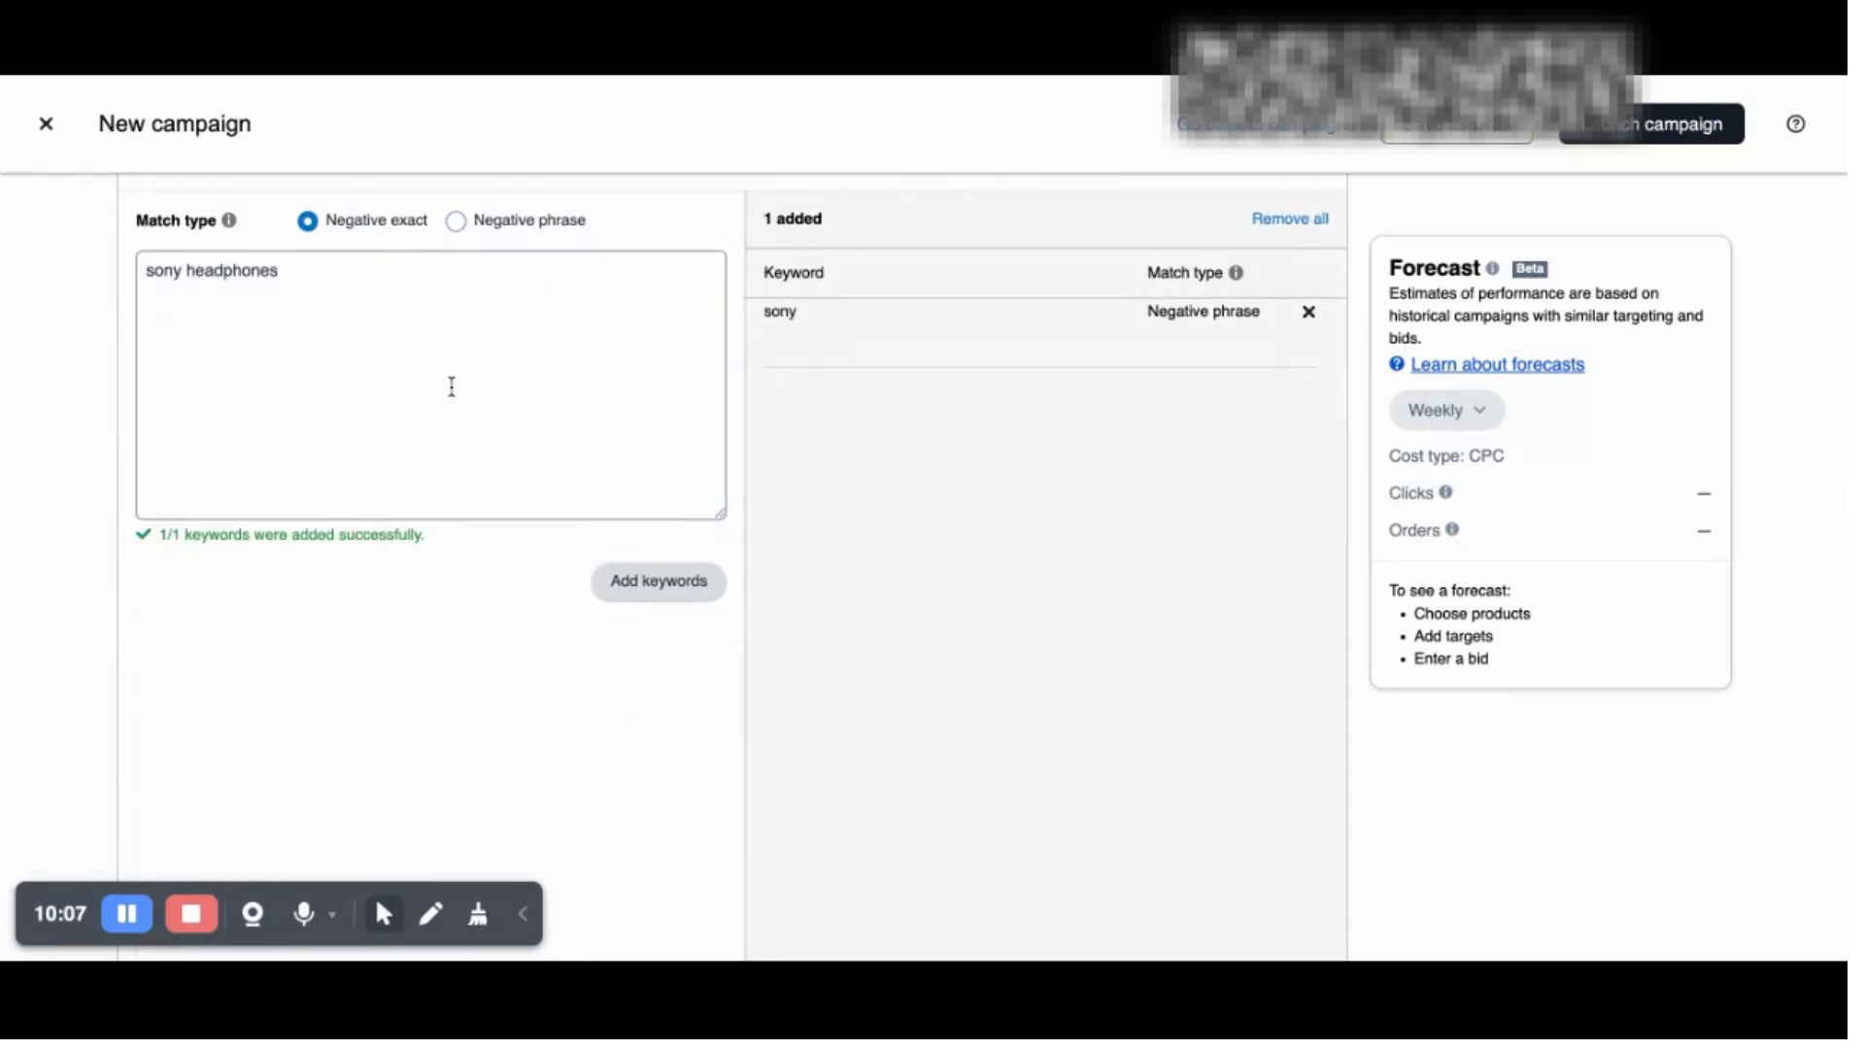
pyautogui.click(692, 580)
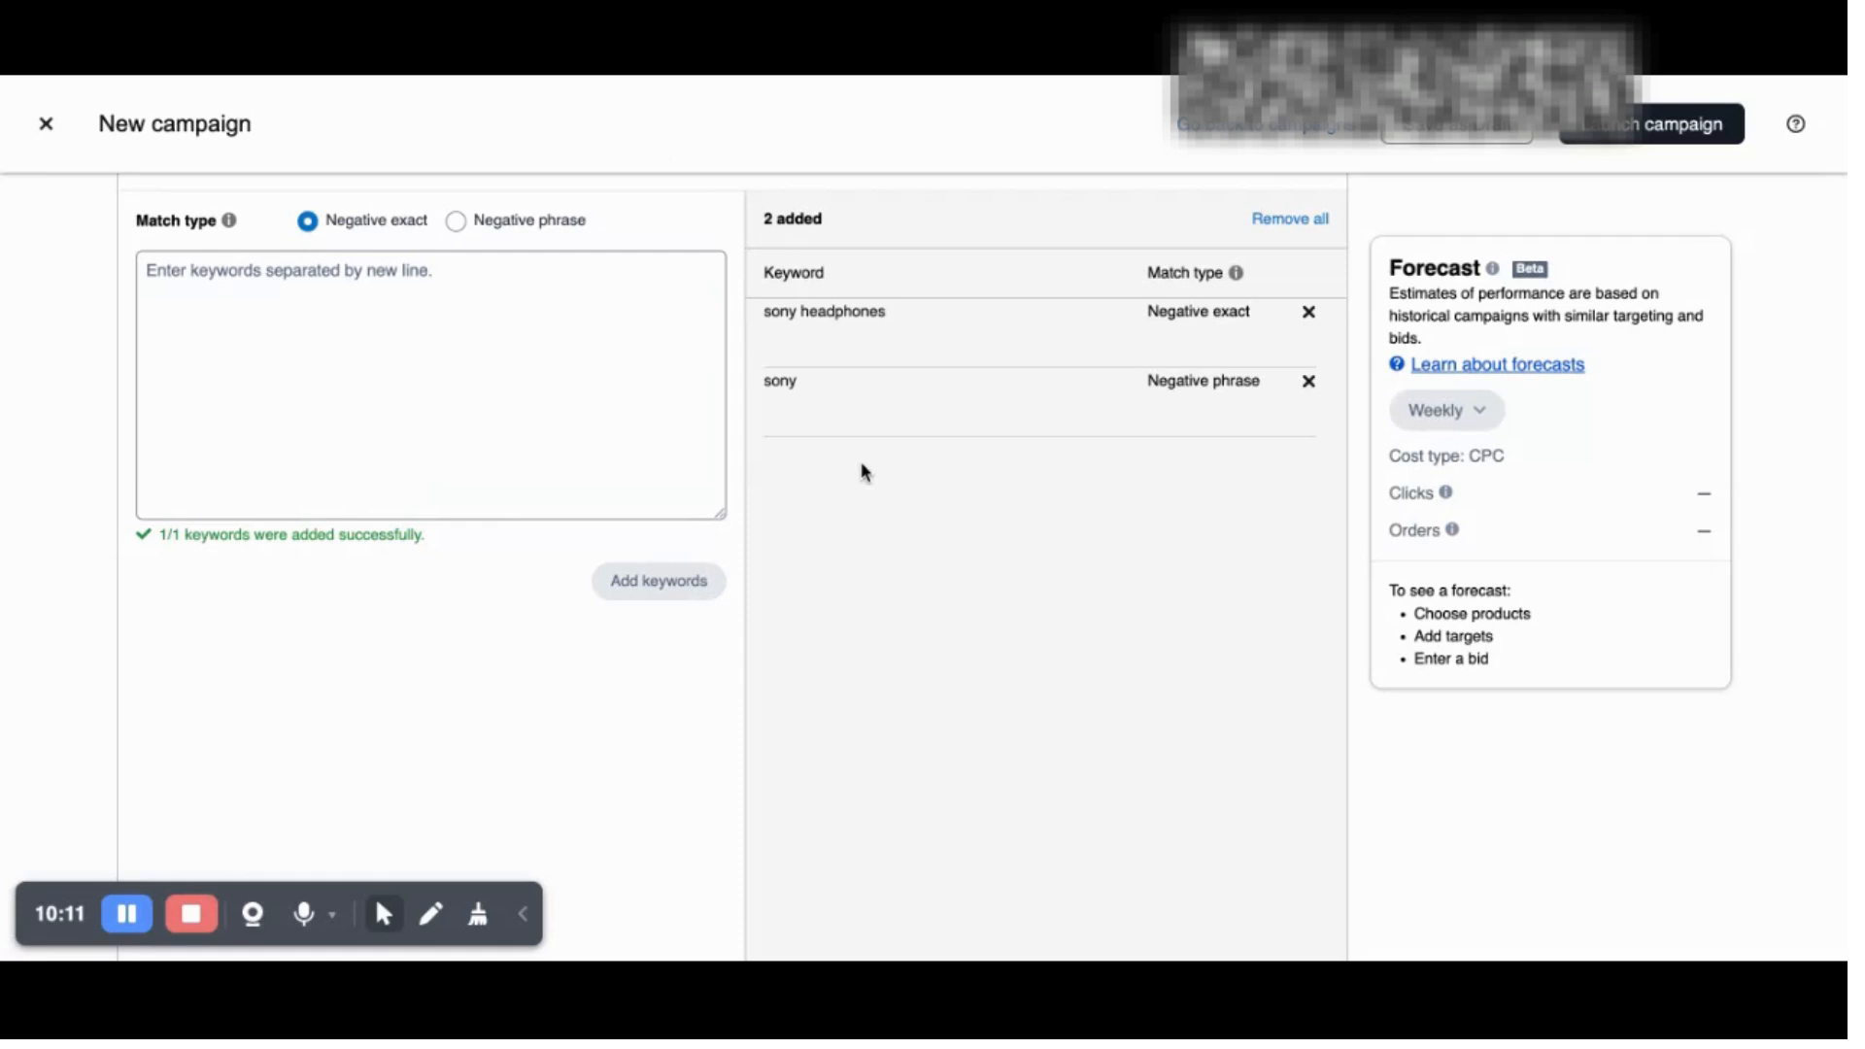
# Step: Expand the Negative product targeting section and review its options for excluding products
pyautogui.scroll(-2, 537, 529)
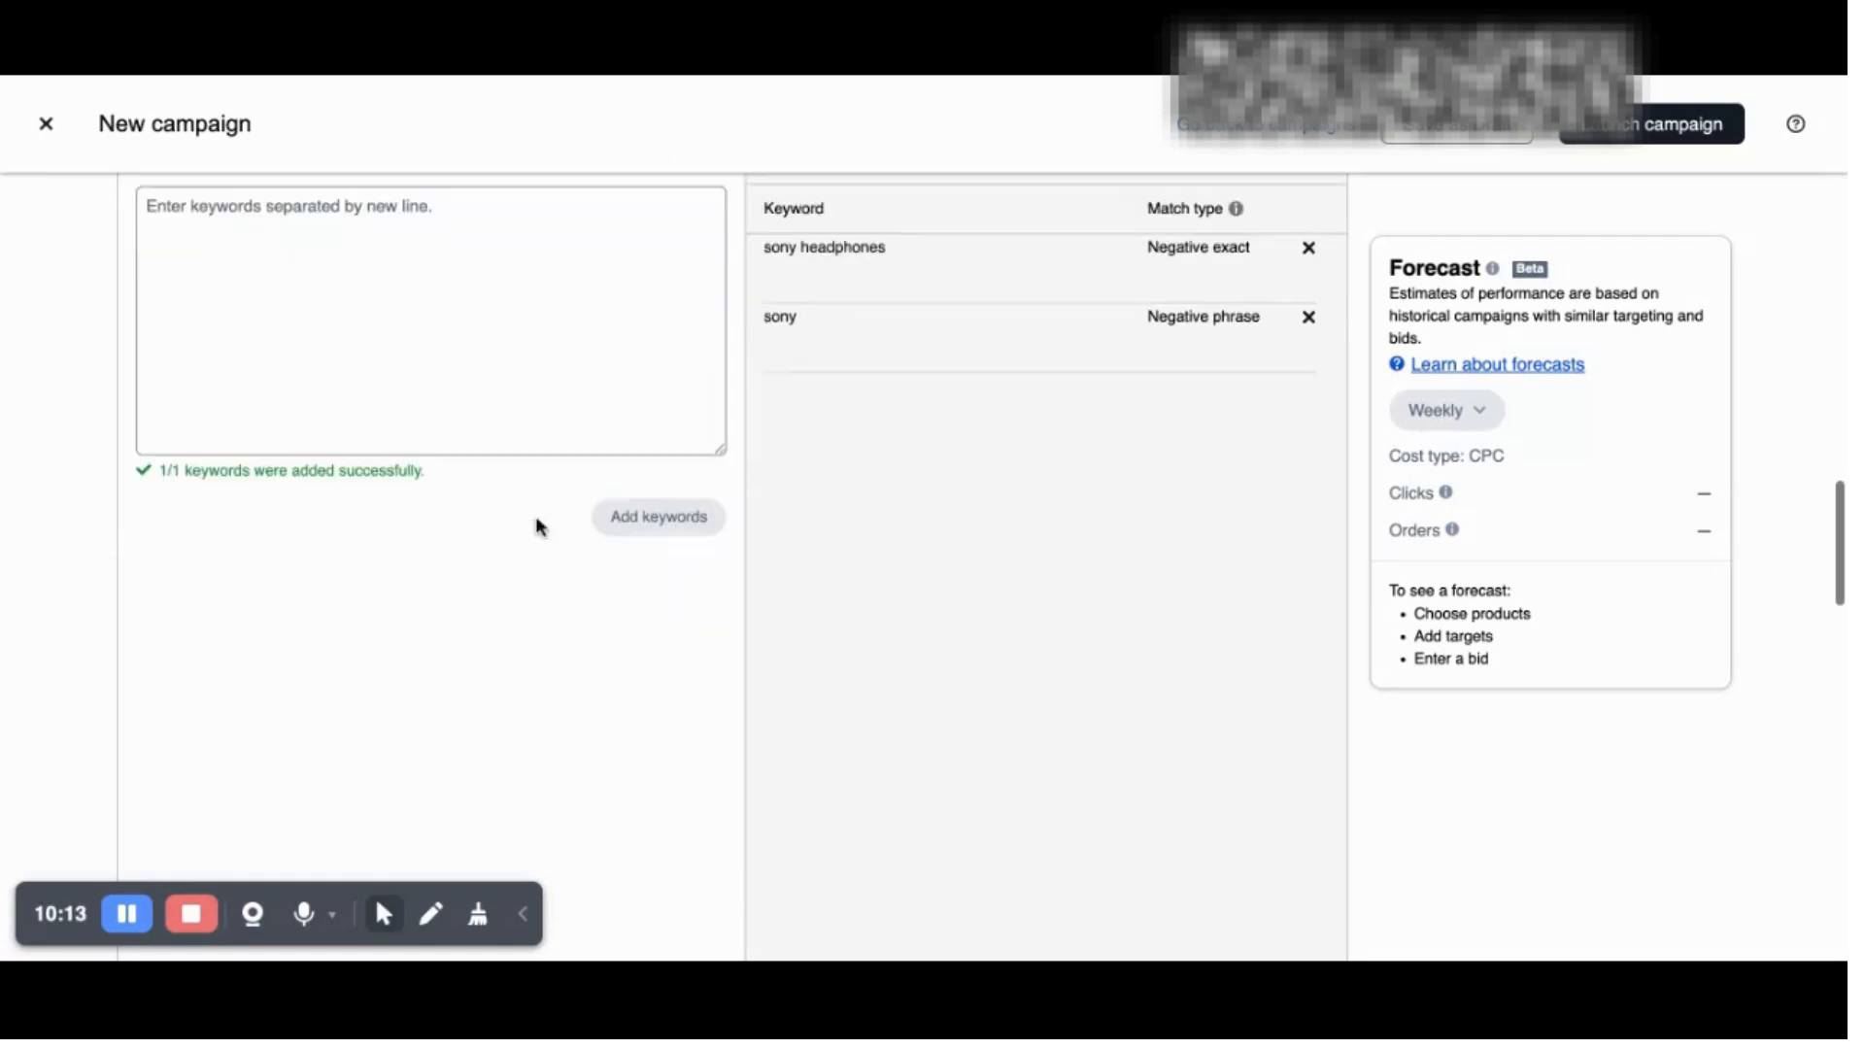
pyautogui.scroll(1, 537, 528)
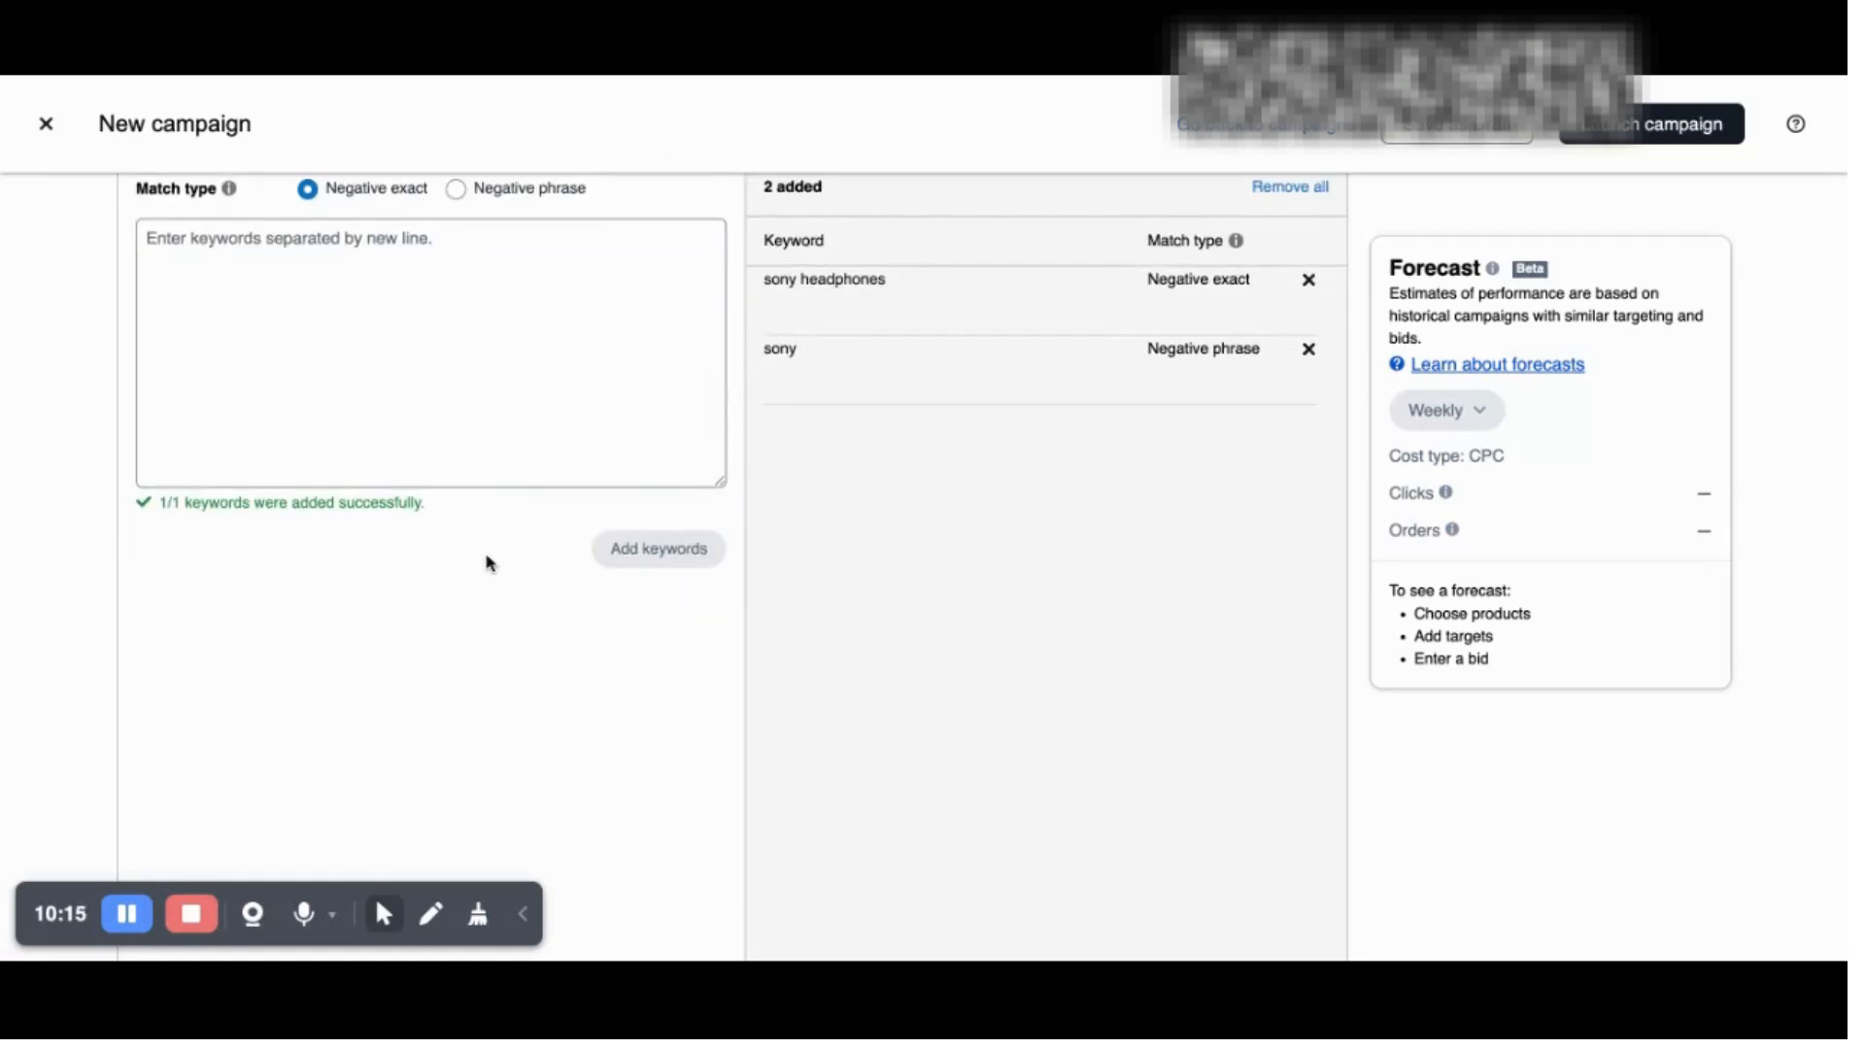
pyautogui.scroll(-1, 464, 618)
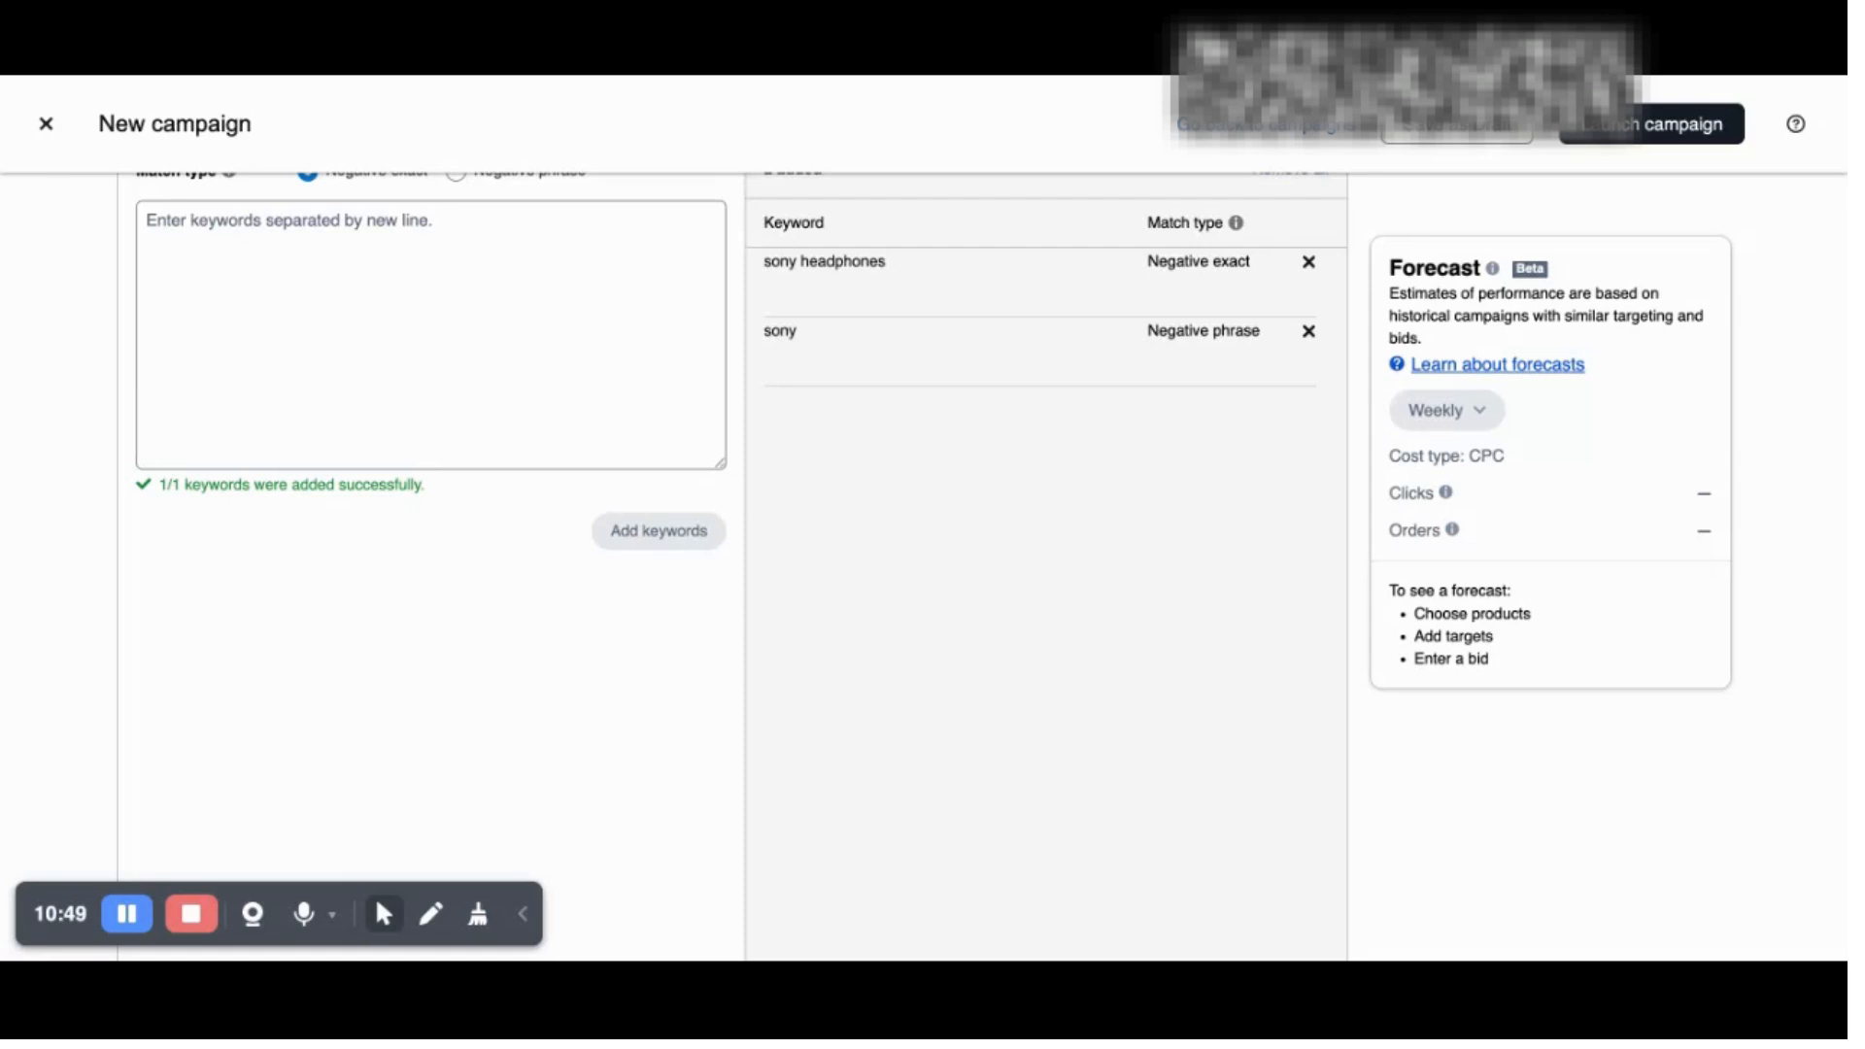
pyautogui.scroll(-6, 555, 641)
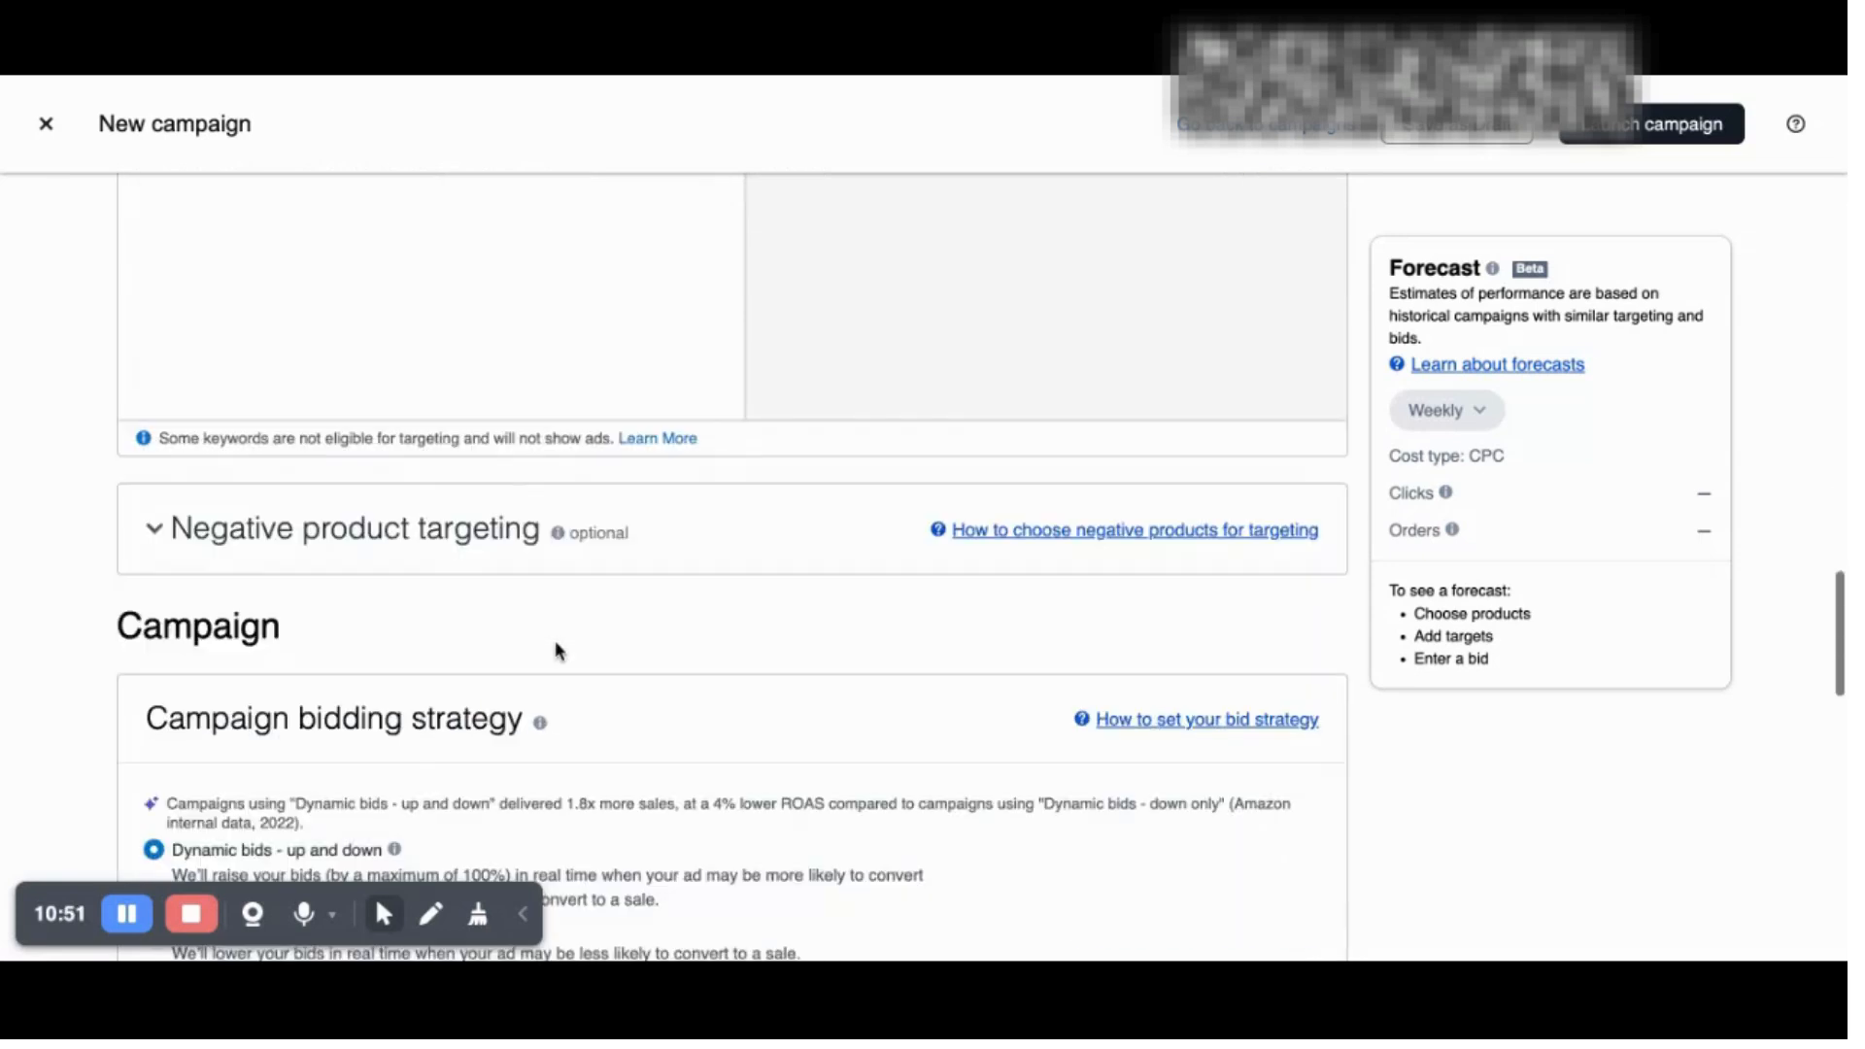
pyautogui.scroll(-1, 556, 645)
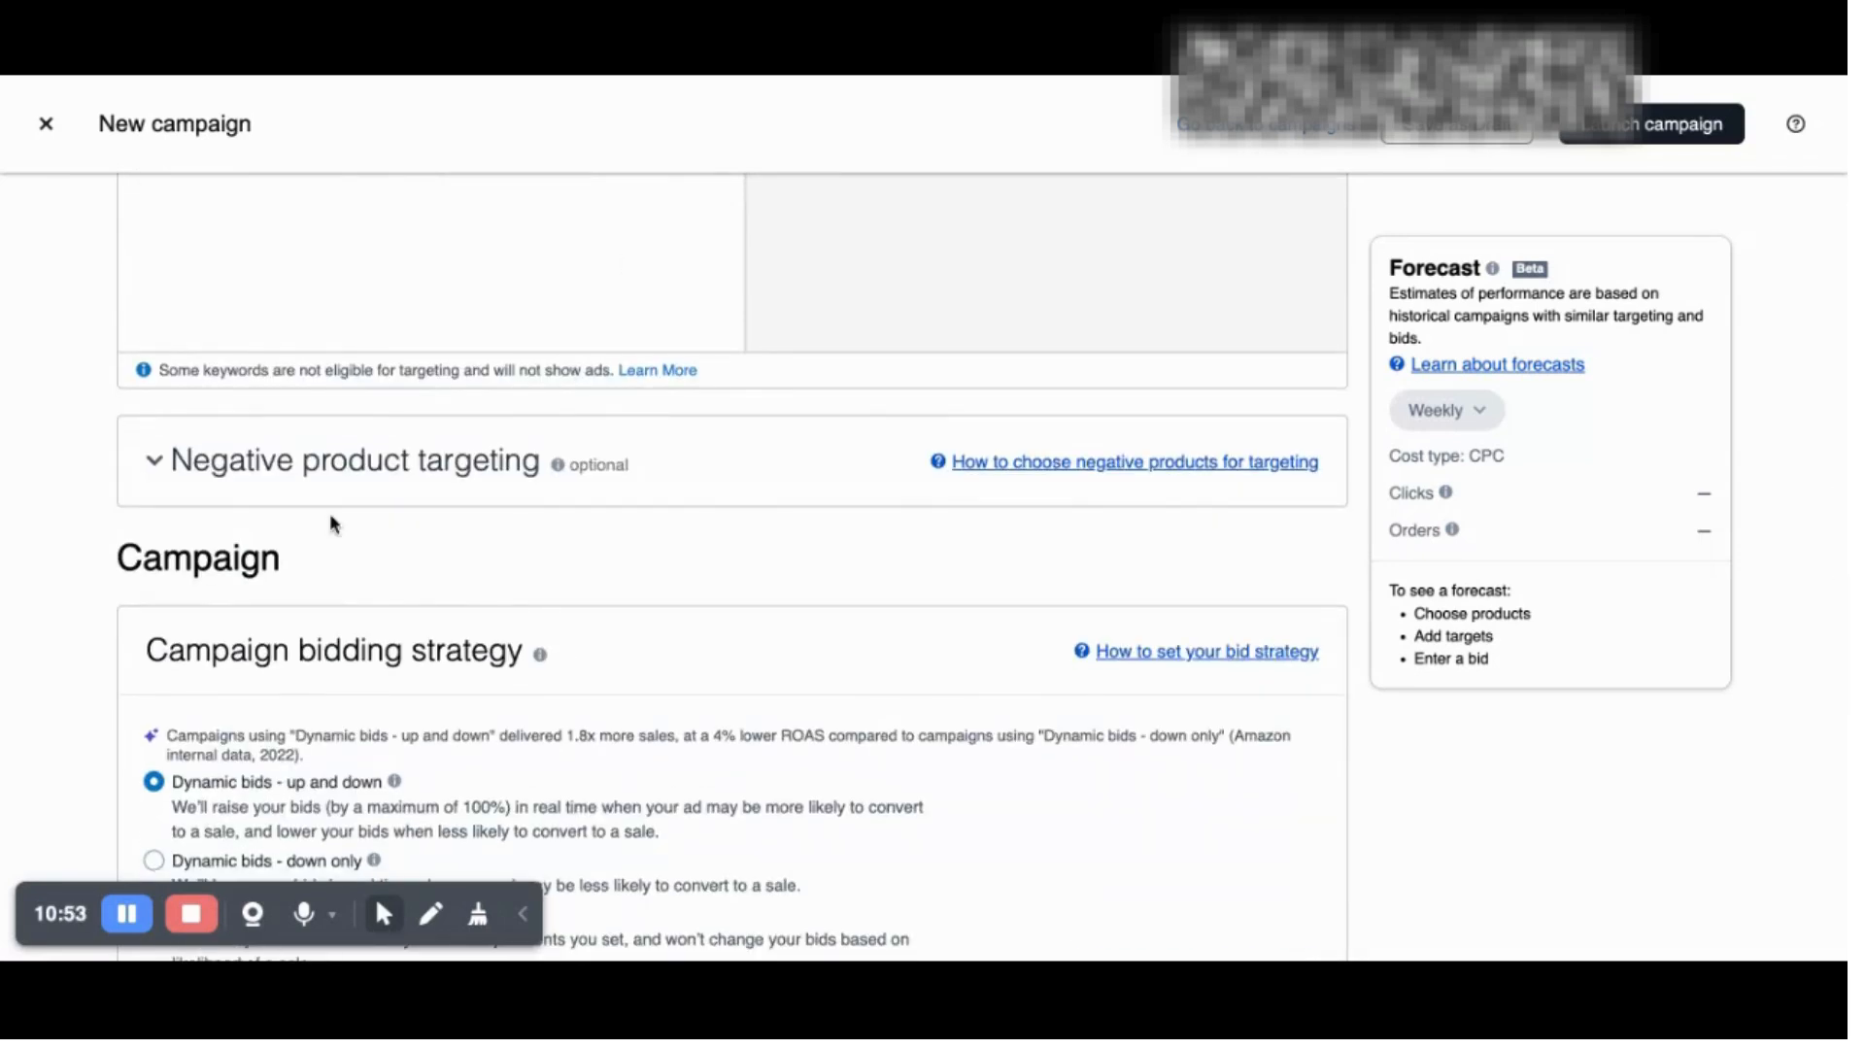
pyautogui.click(300, 467)
pyautogui.scroll(-1, 311, 578)
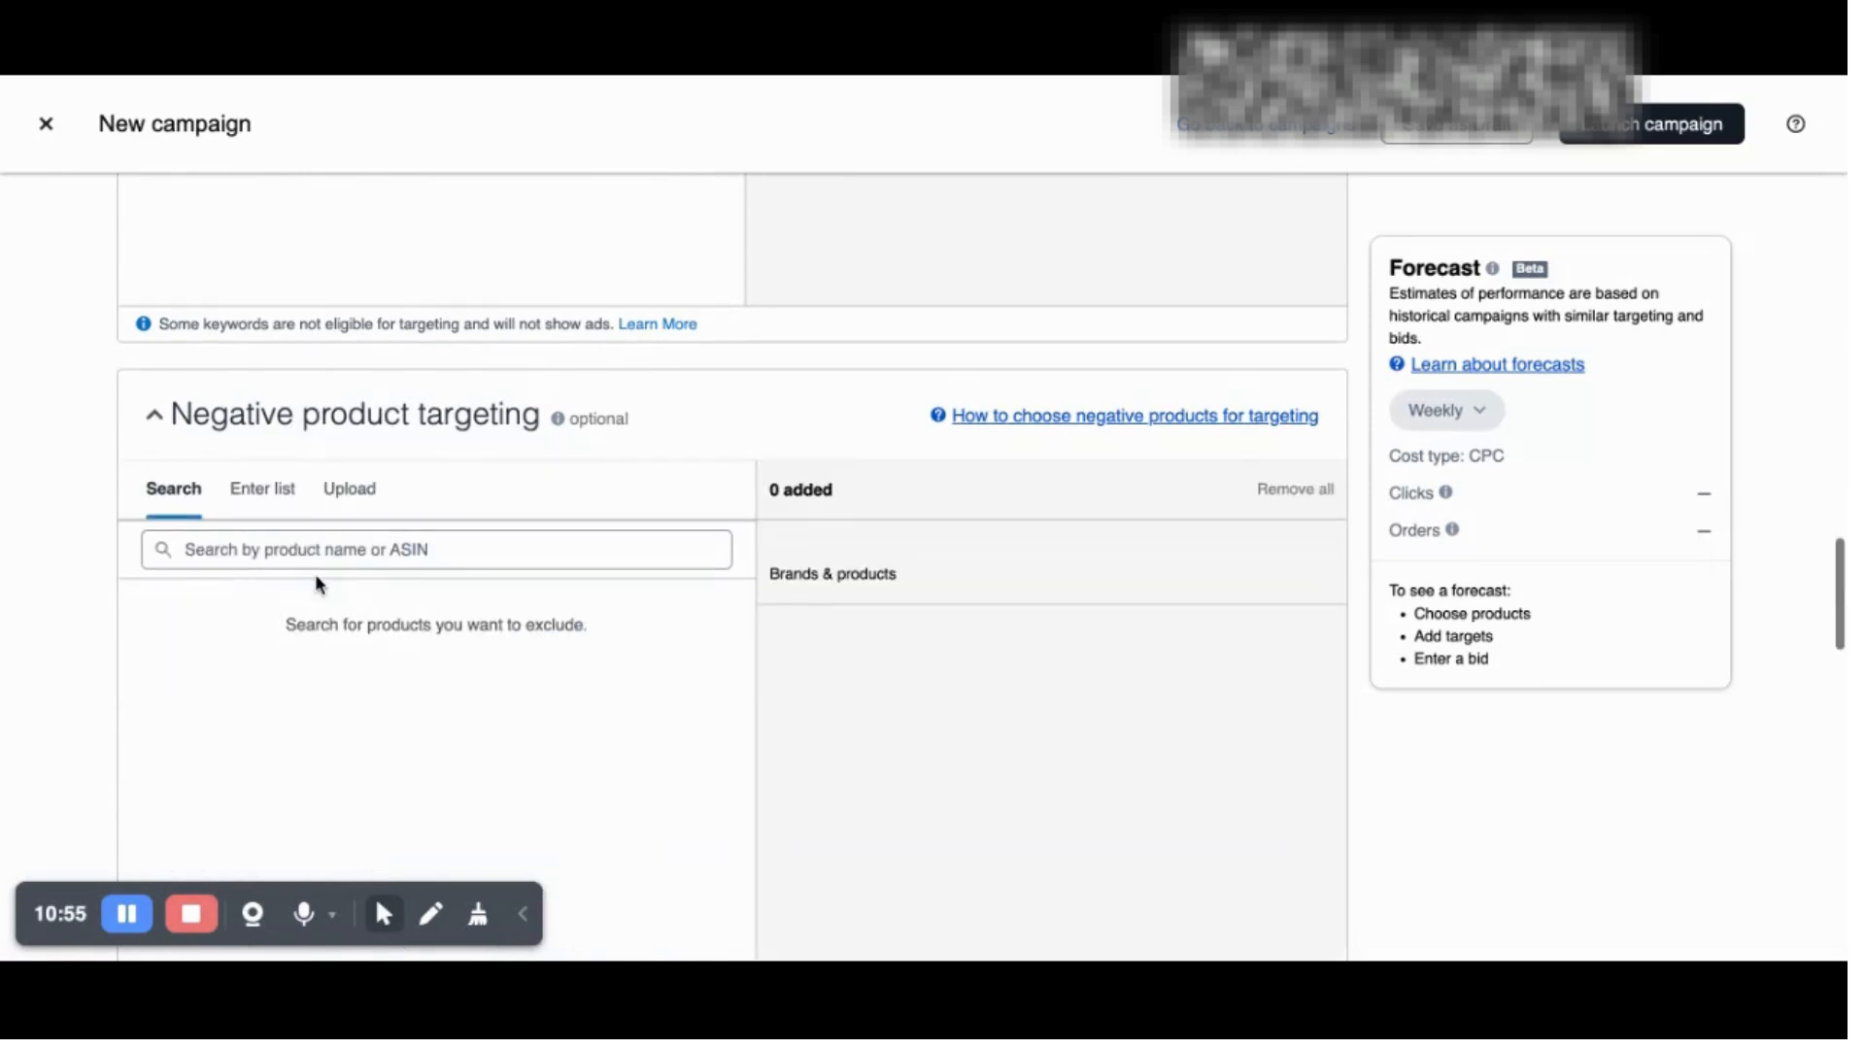
pyautogui.scroll(-1, 314, 580)
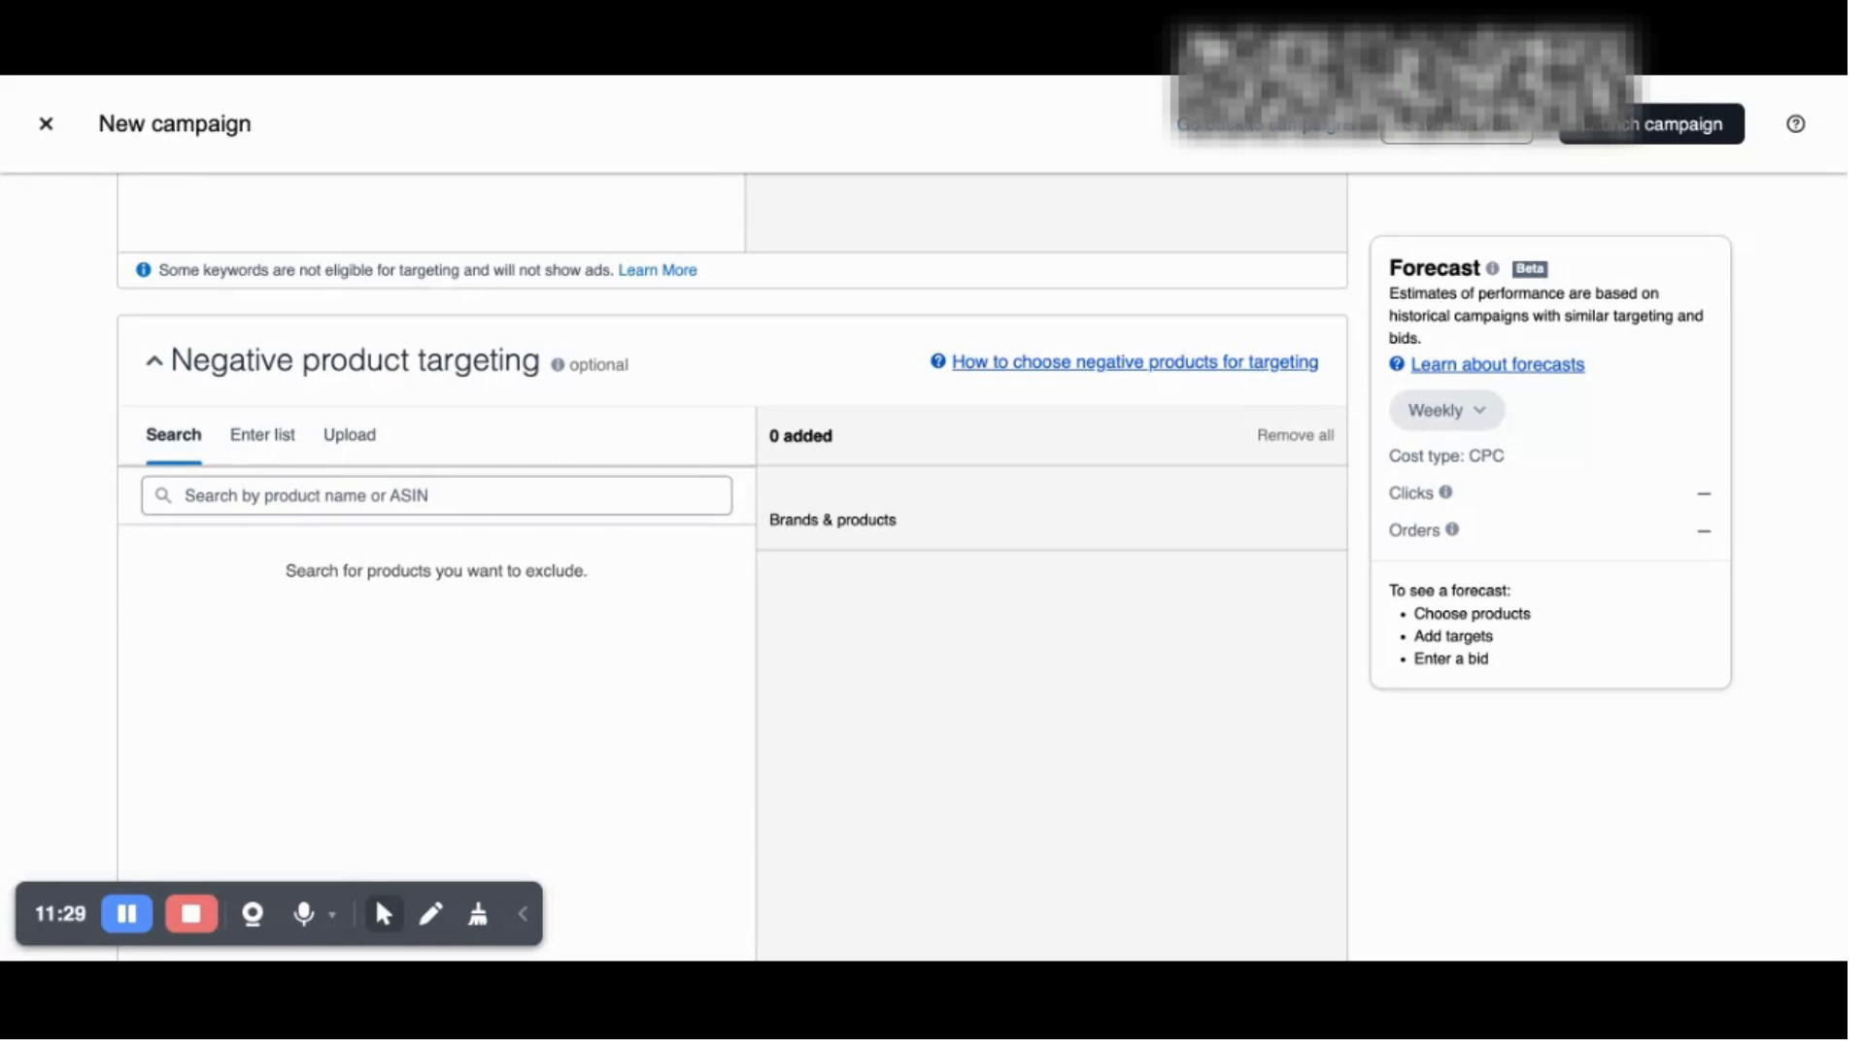
# Step: Examine the campaign bidding strategy choices and look over the campaign settings below them
pyautogui.scroll(-6, 729, 563)
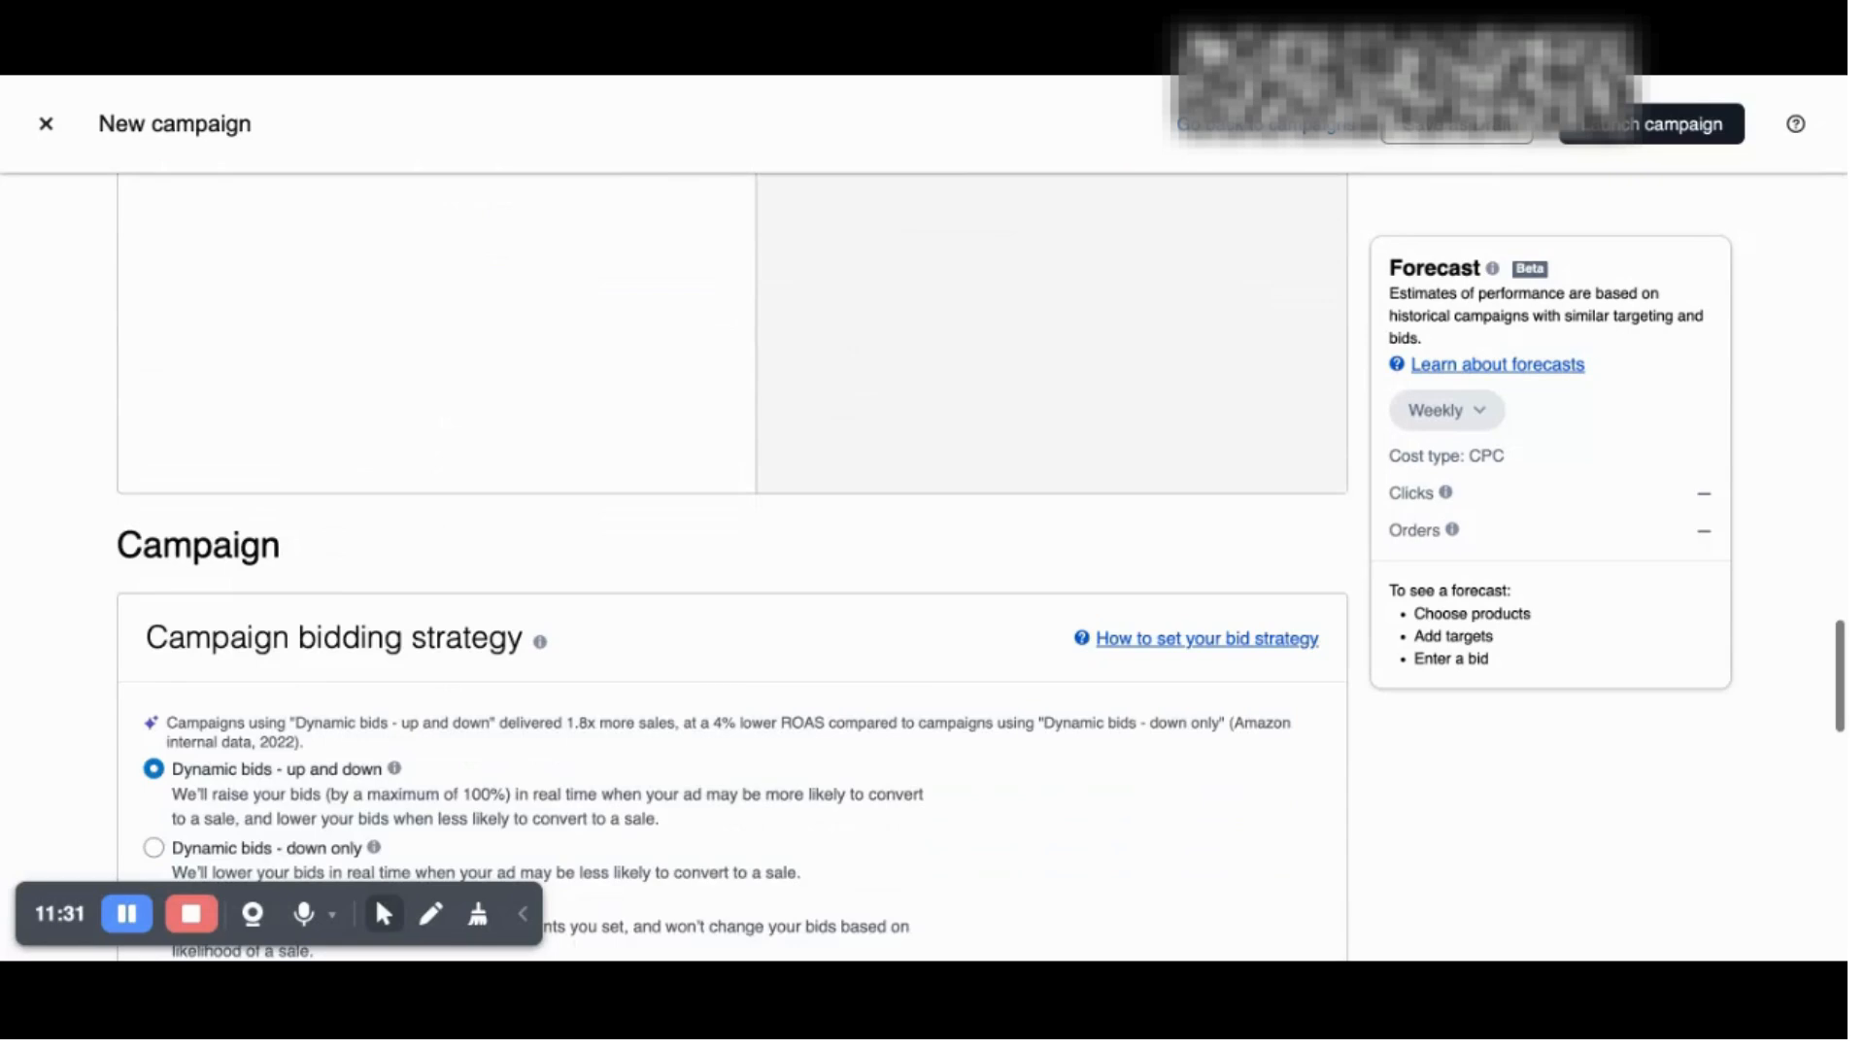
pyautogui.scroll(-2, 515, 263)
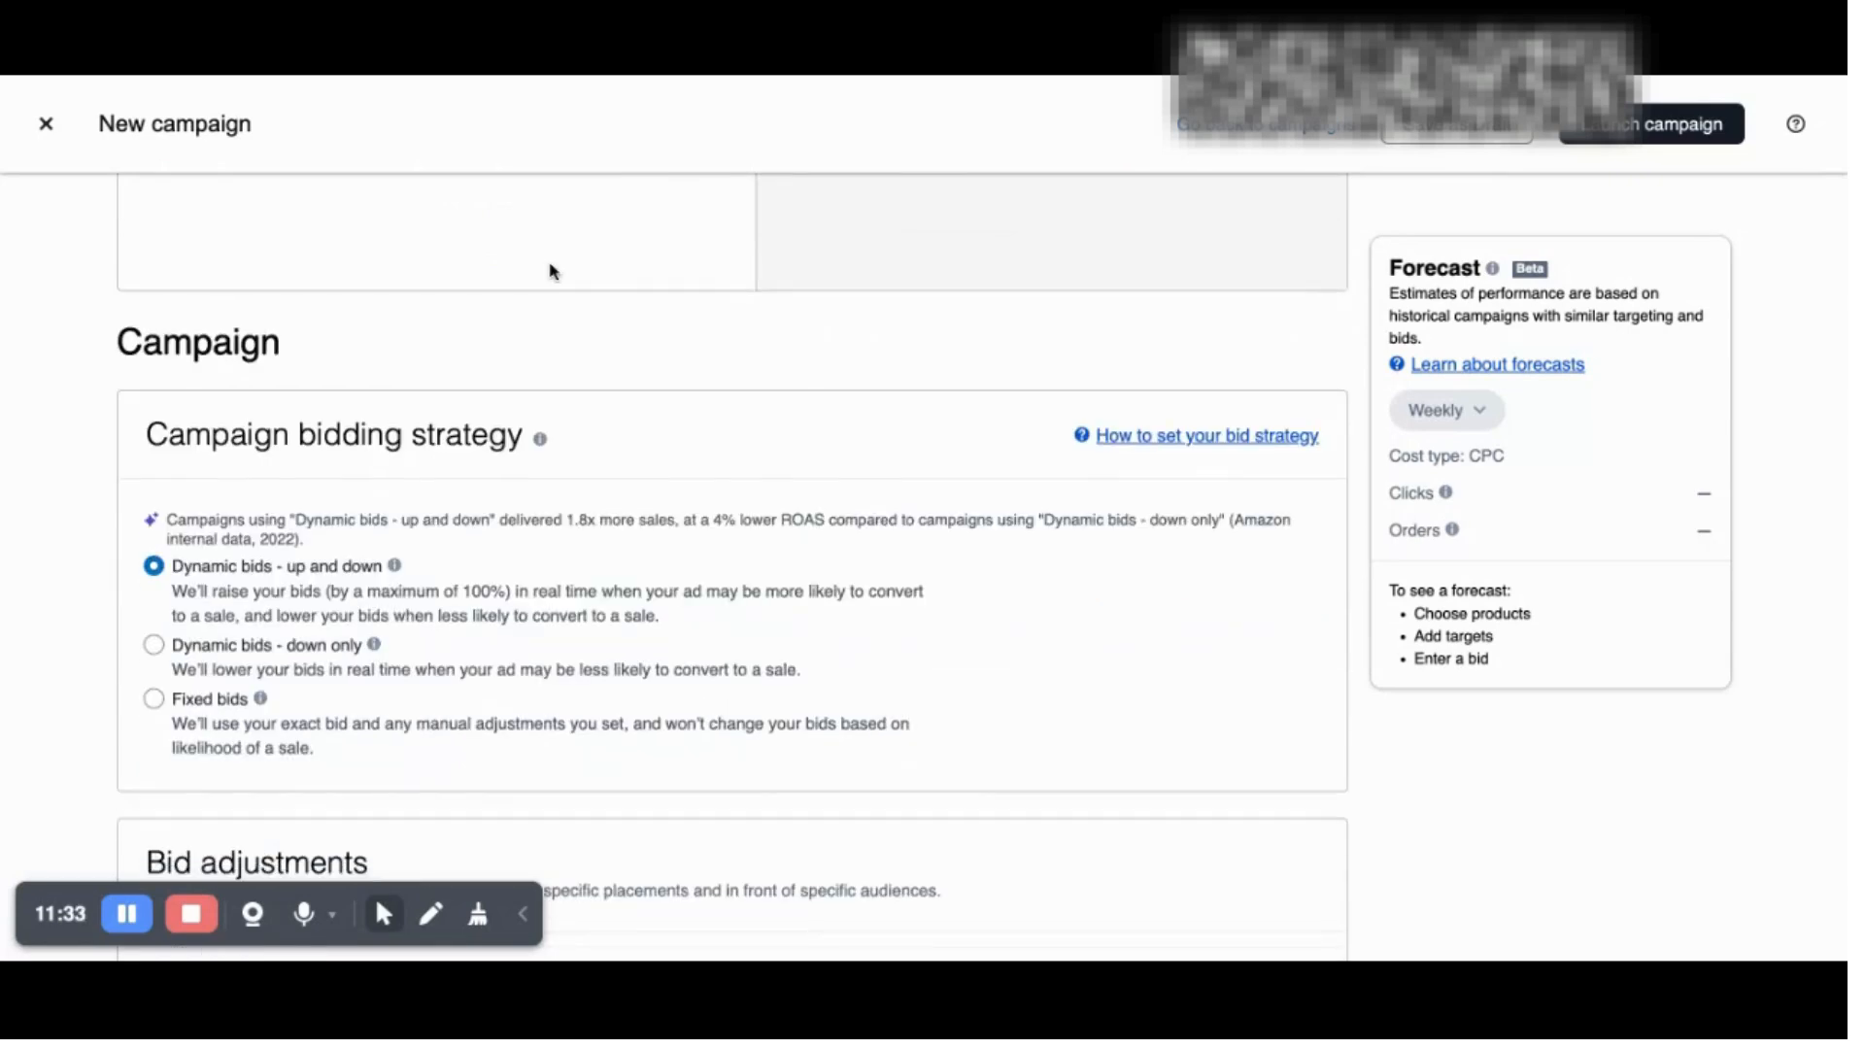
pyautogui.scroll(6, 549, 271)
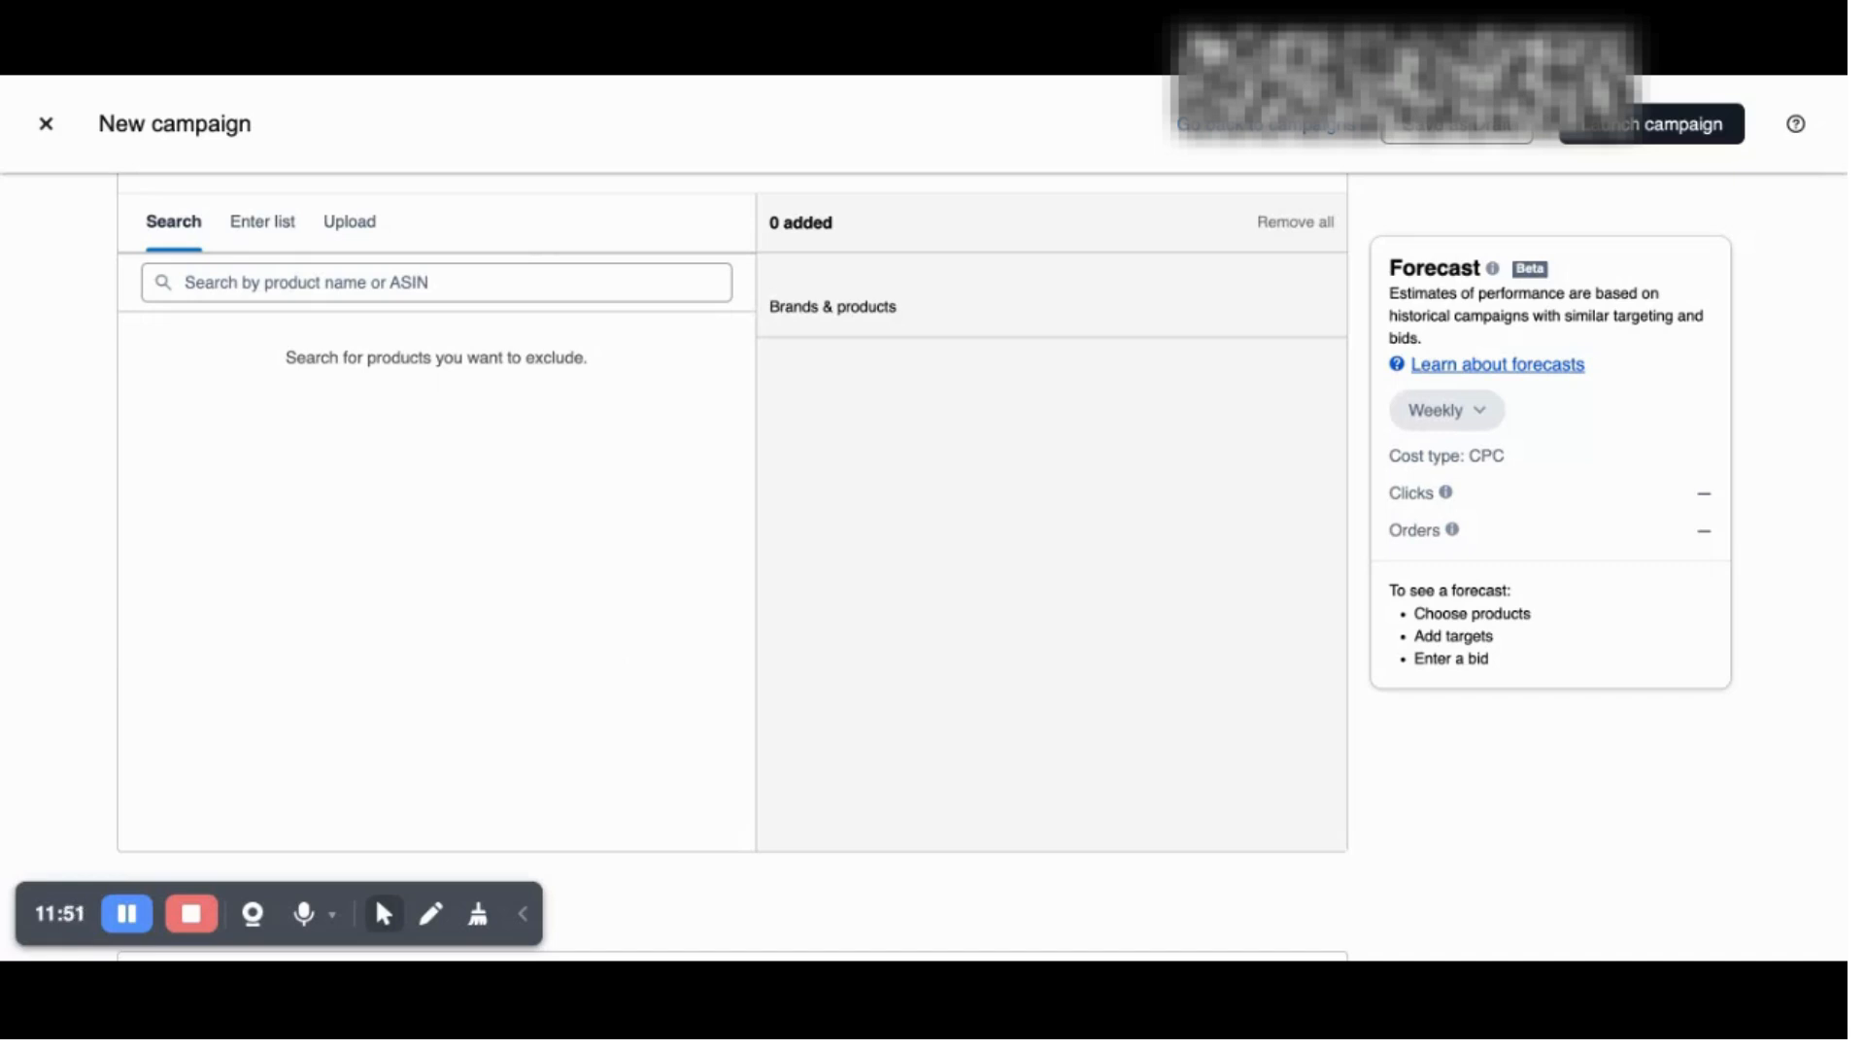
pyautogui.scroll(-8, 596, 462)
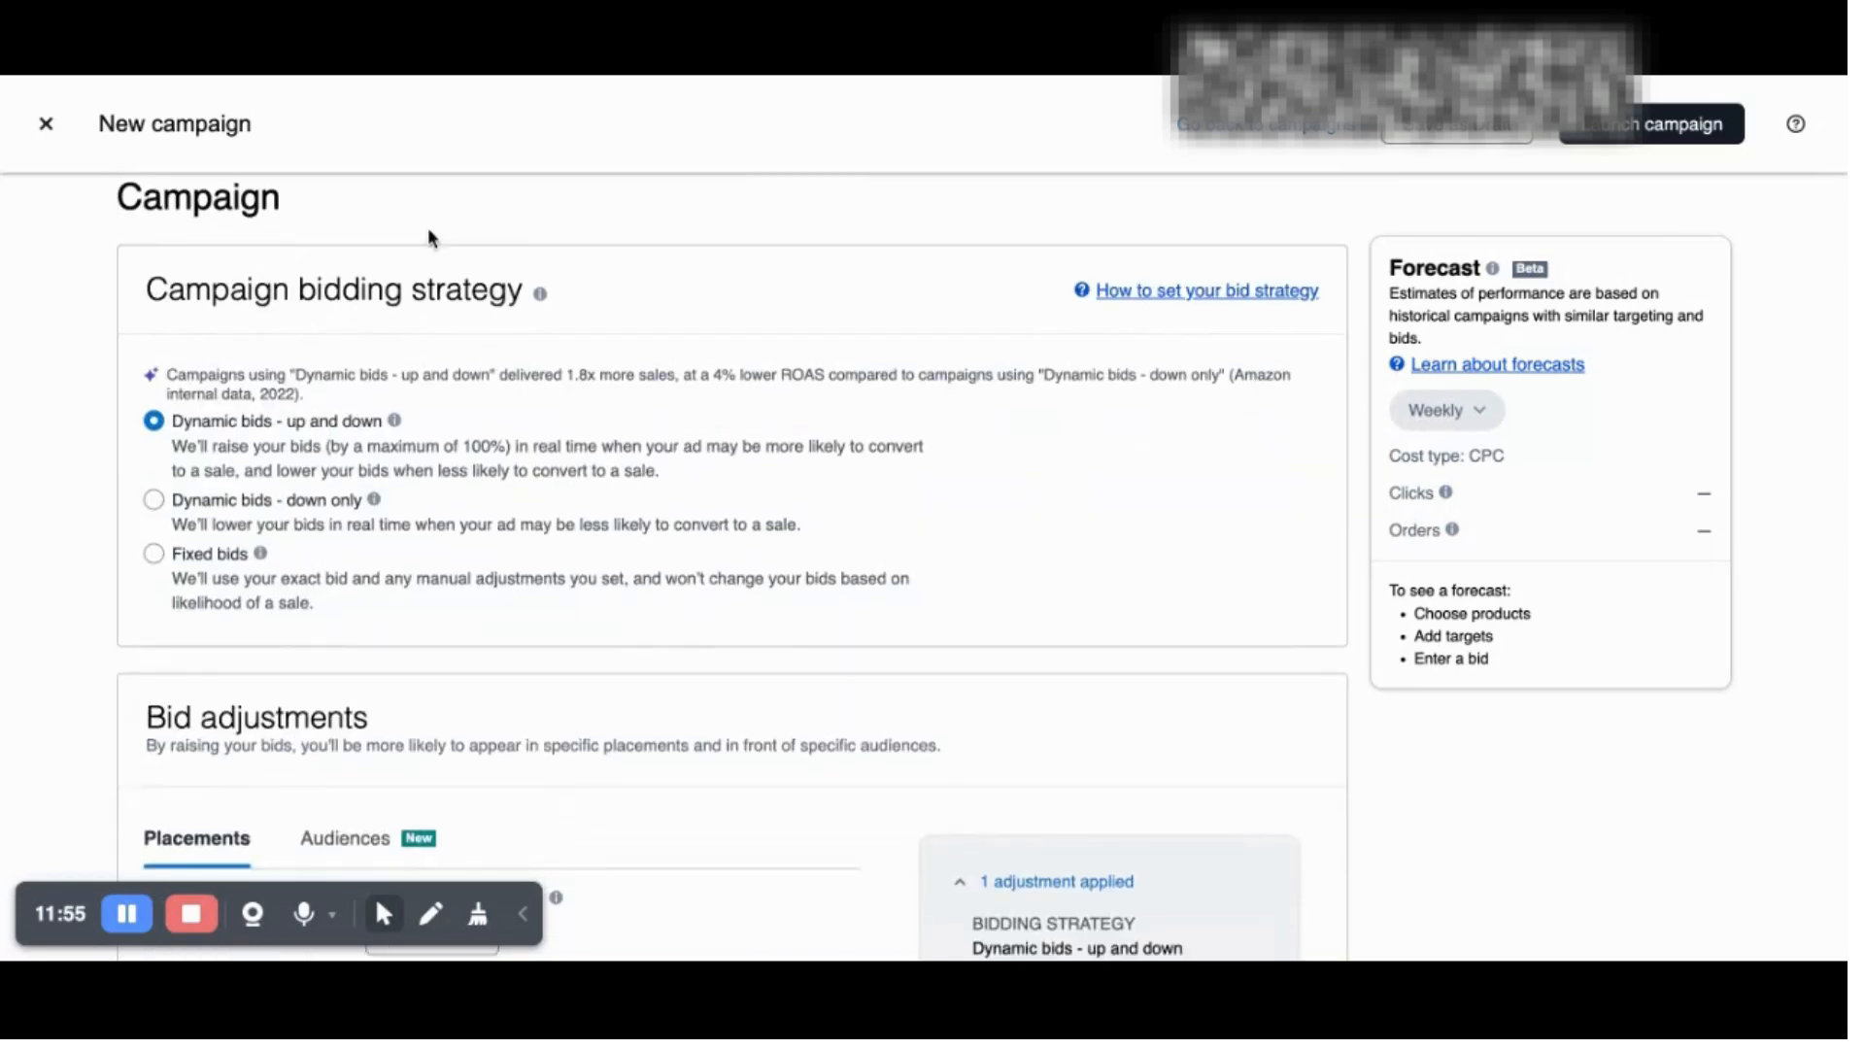
pyautogui.scroll(3, 522, 248)
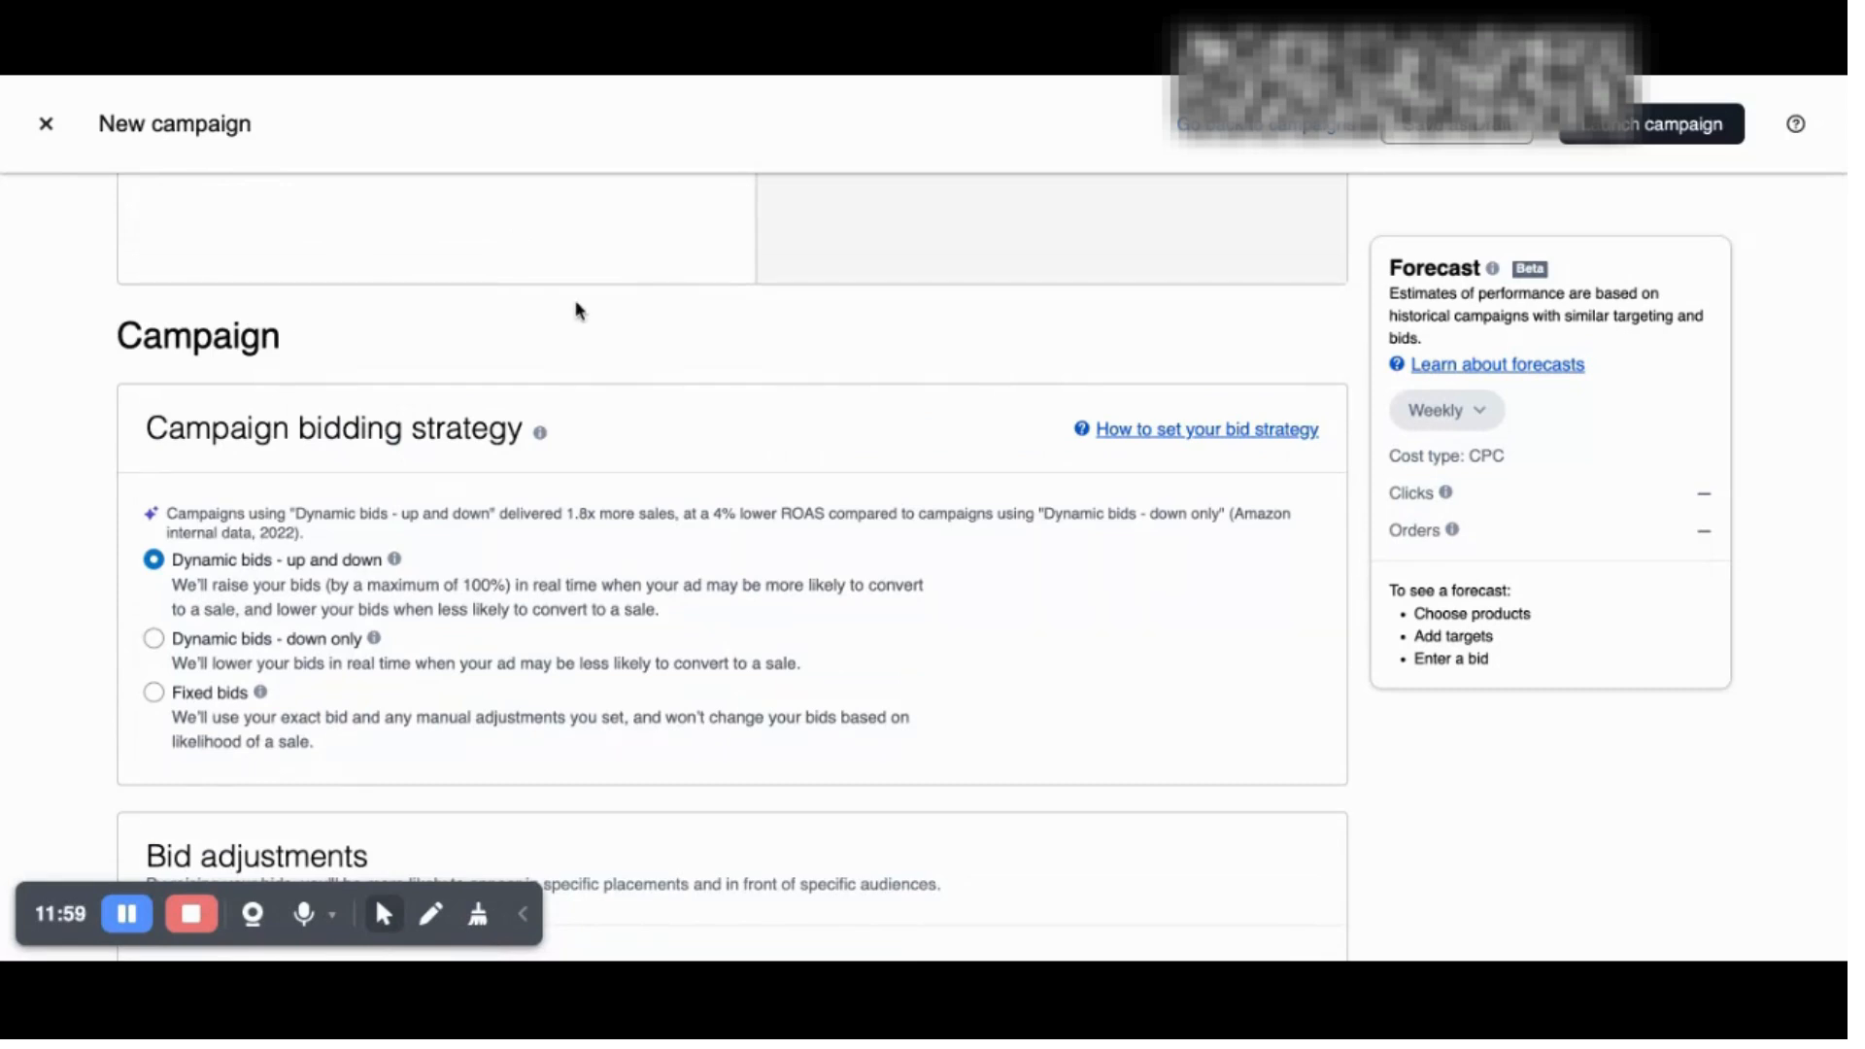
pyautogui.scroll(1, 581, 305)
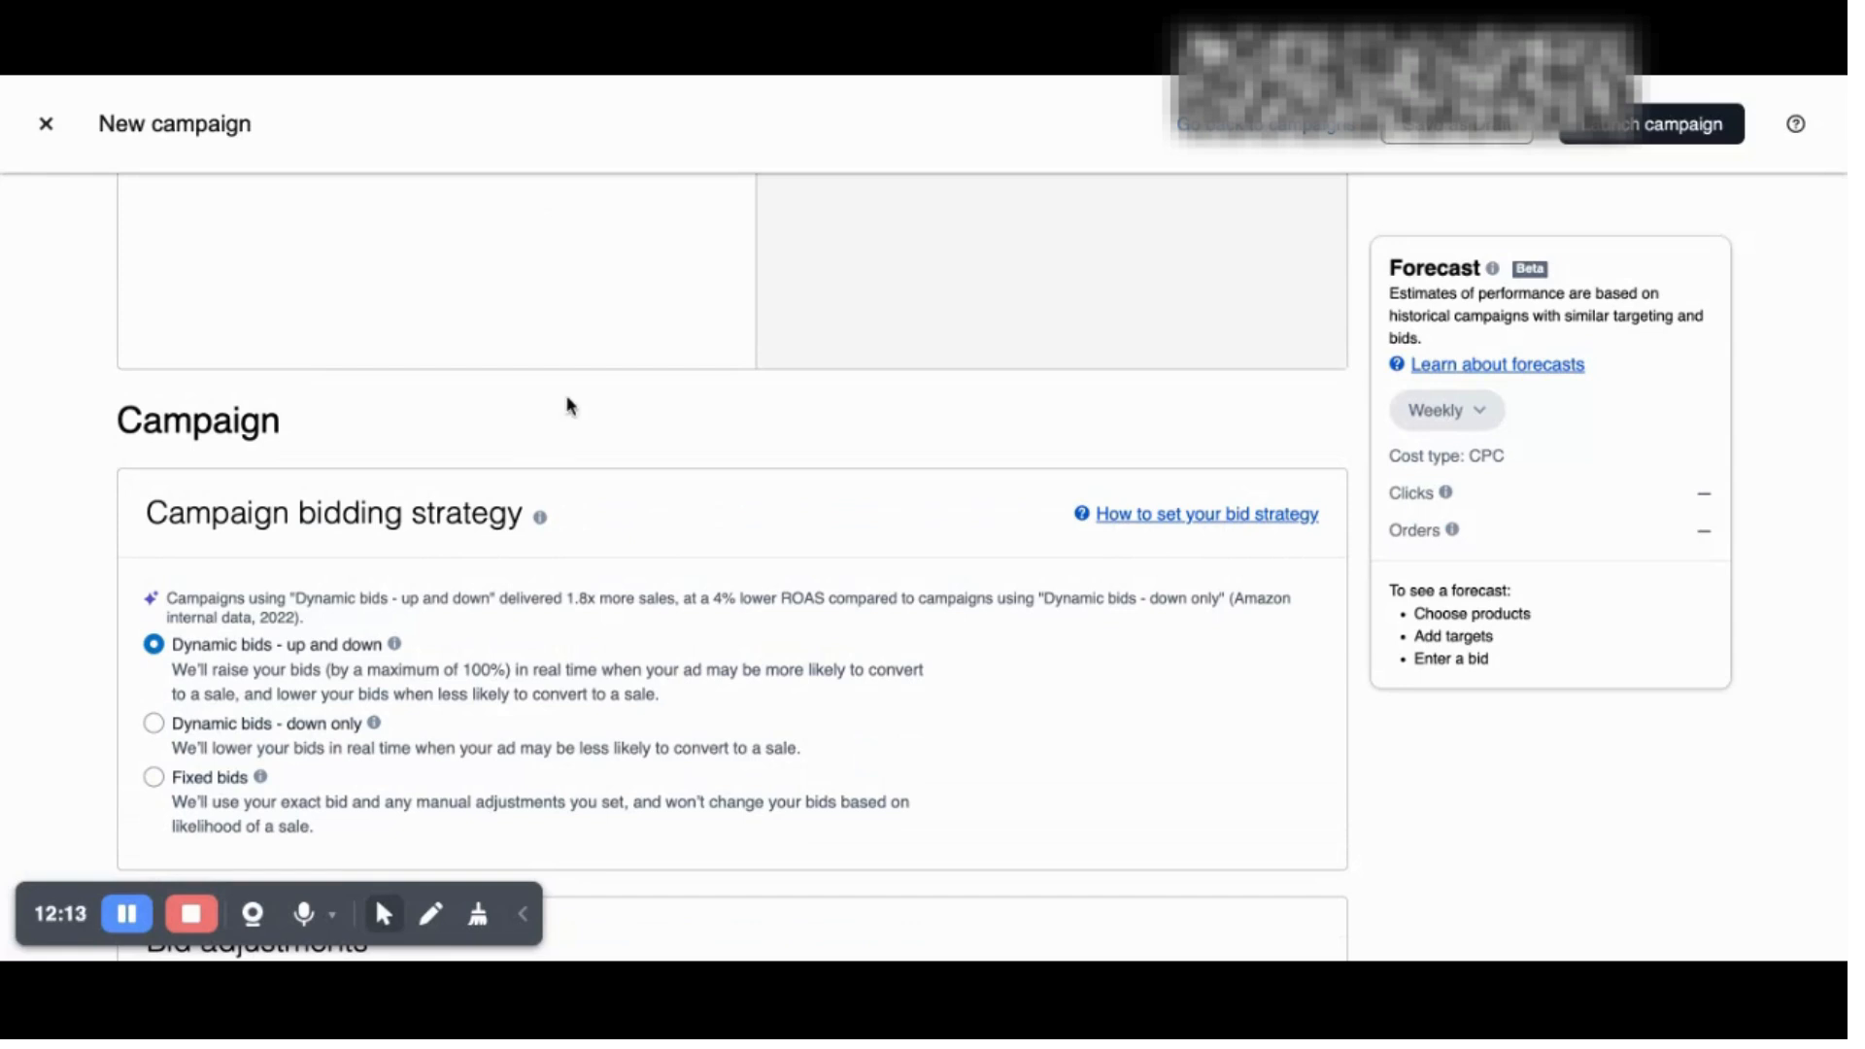
pyautogui.scroll(-8, 573, 393)
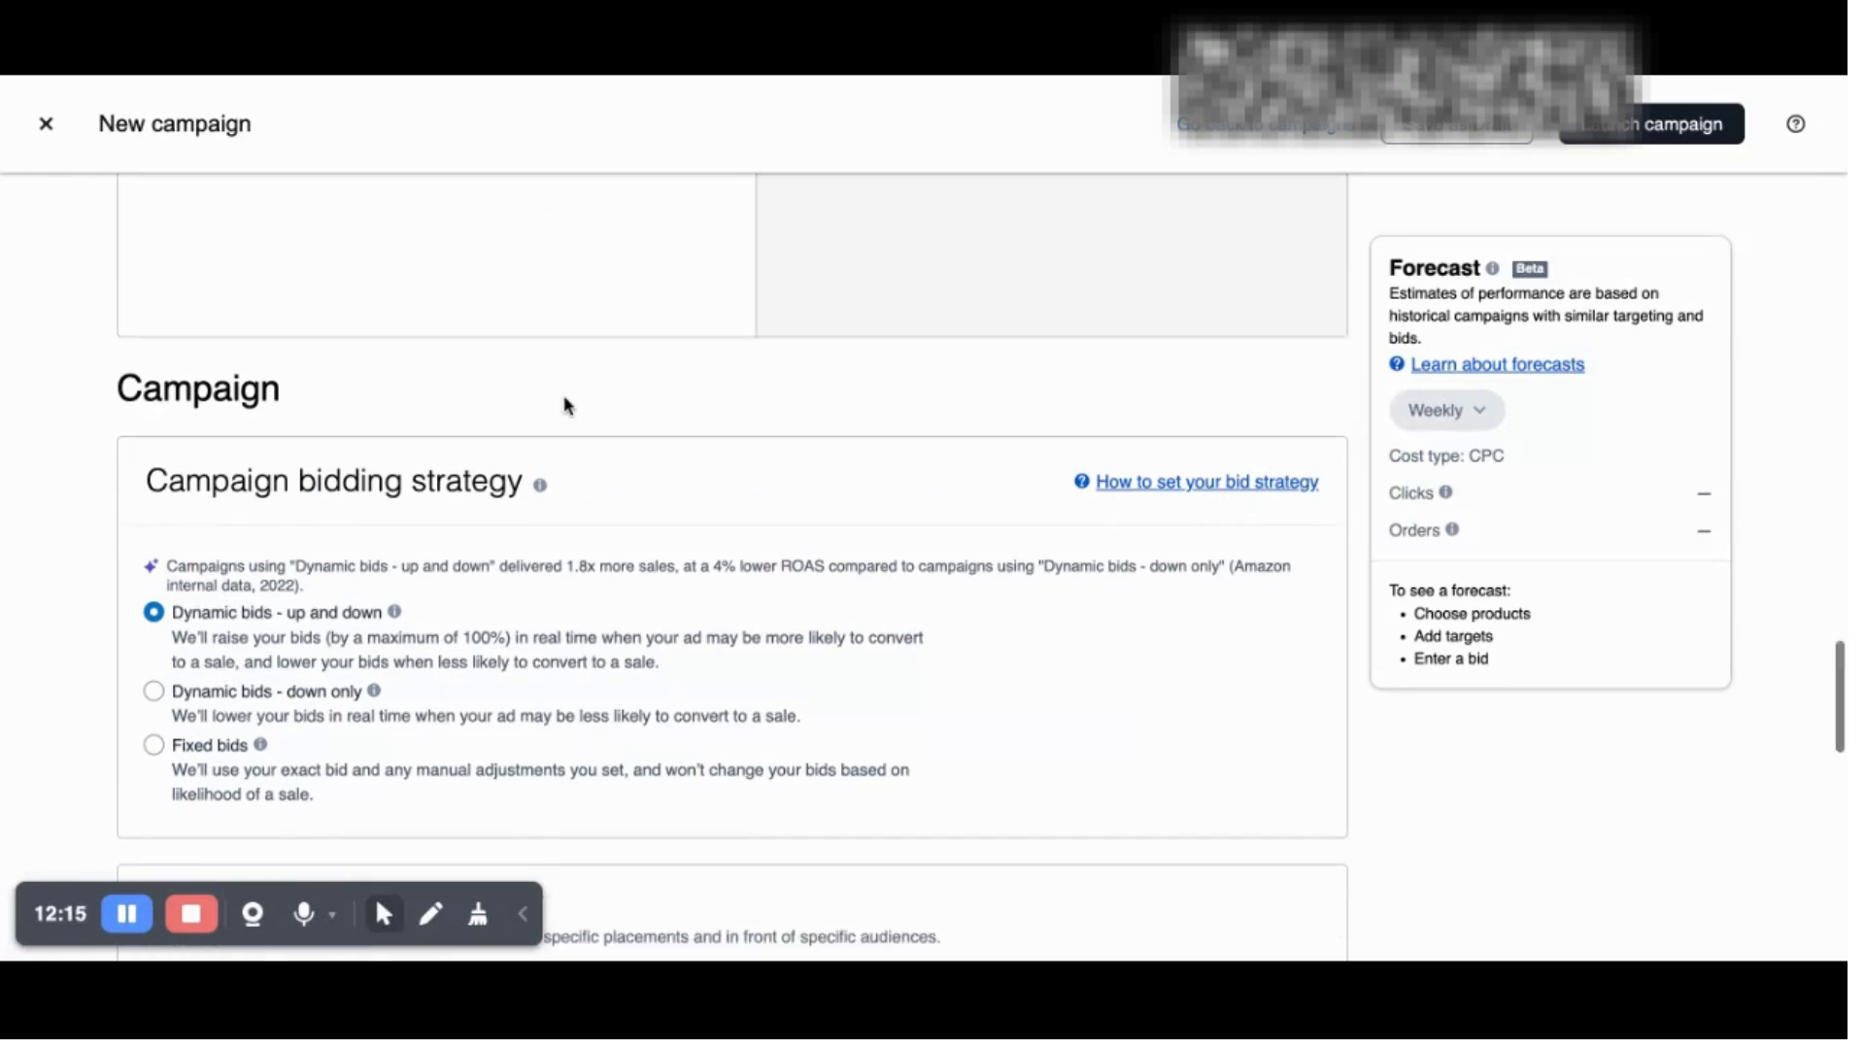
pyautogui.scroll(-8, 565, 398)
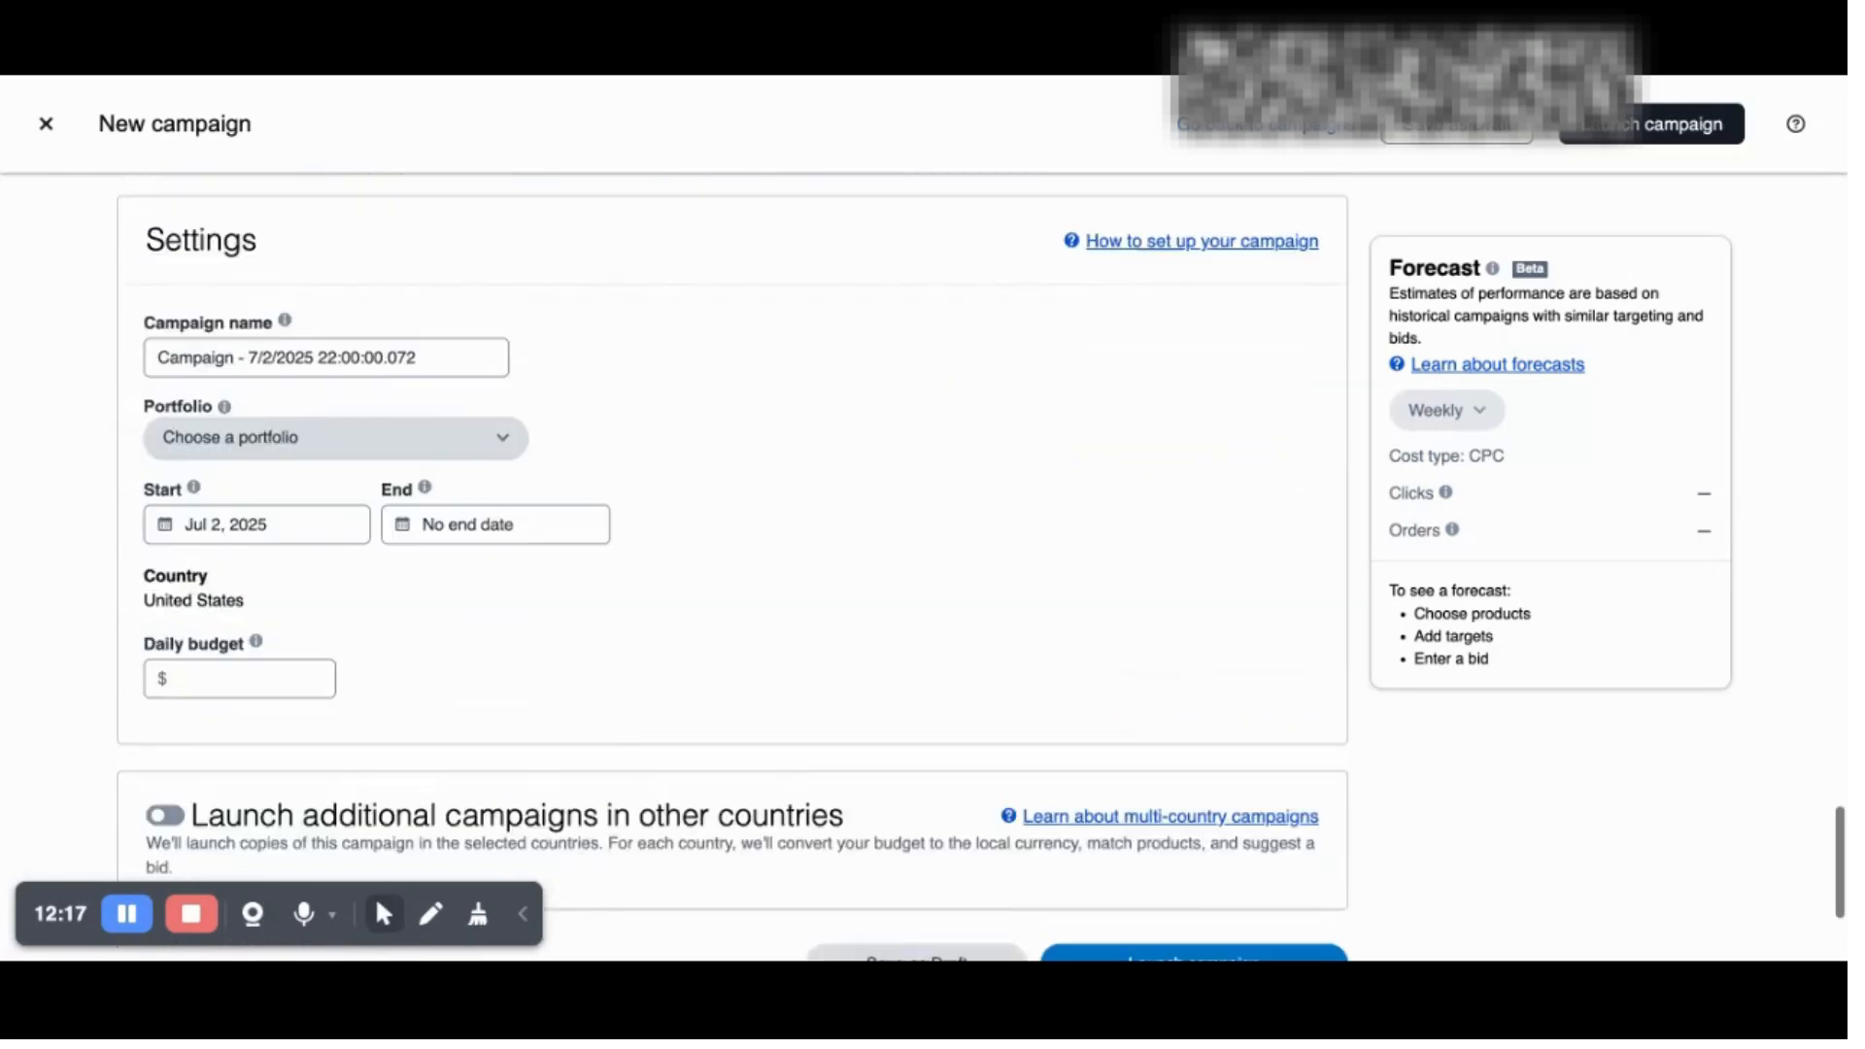
pyautogui.scroll(15, 732, 563)
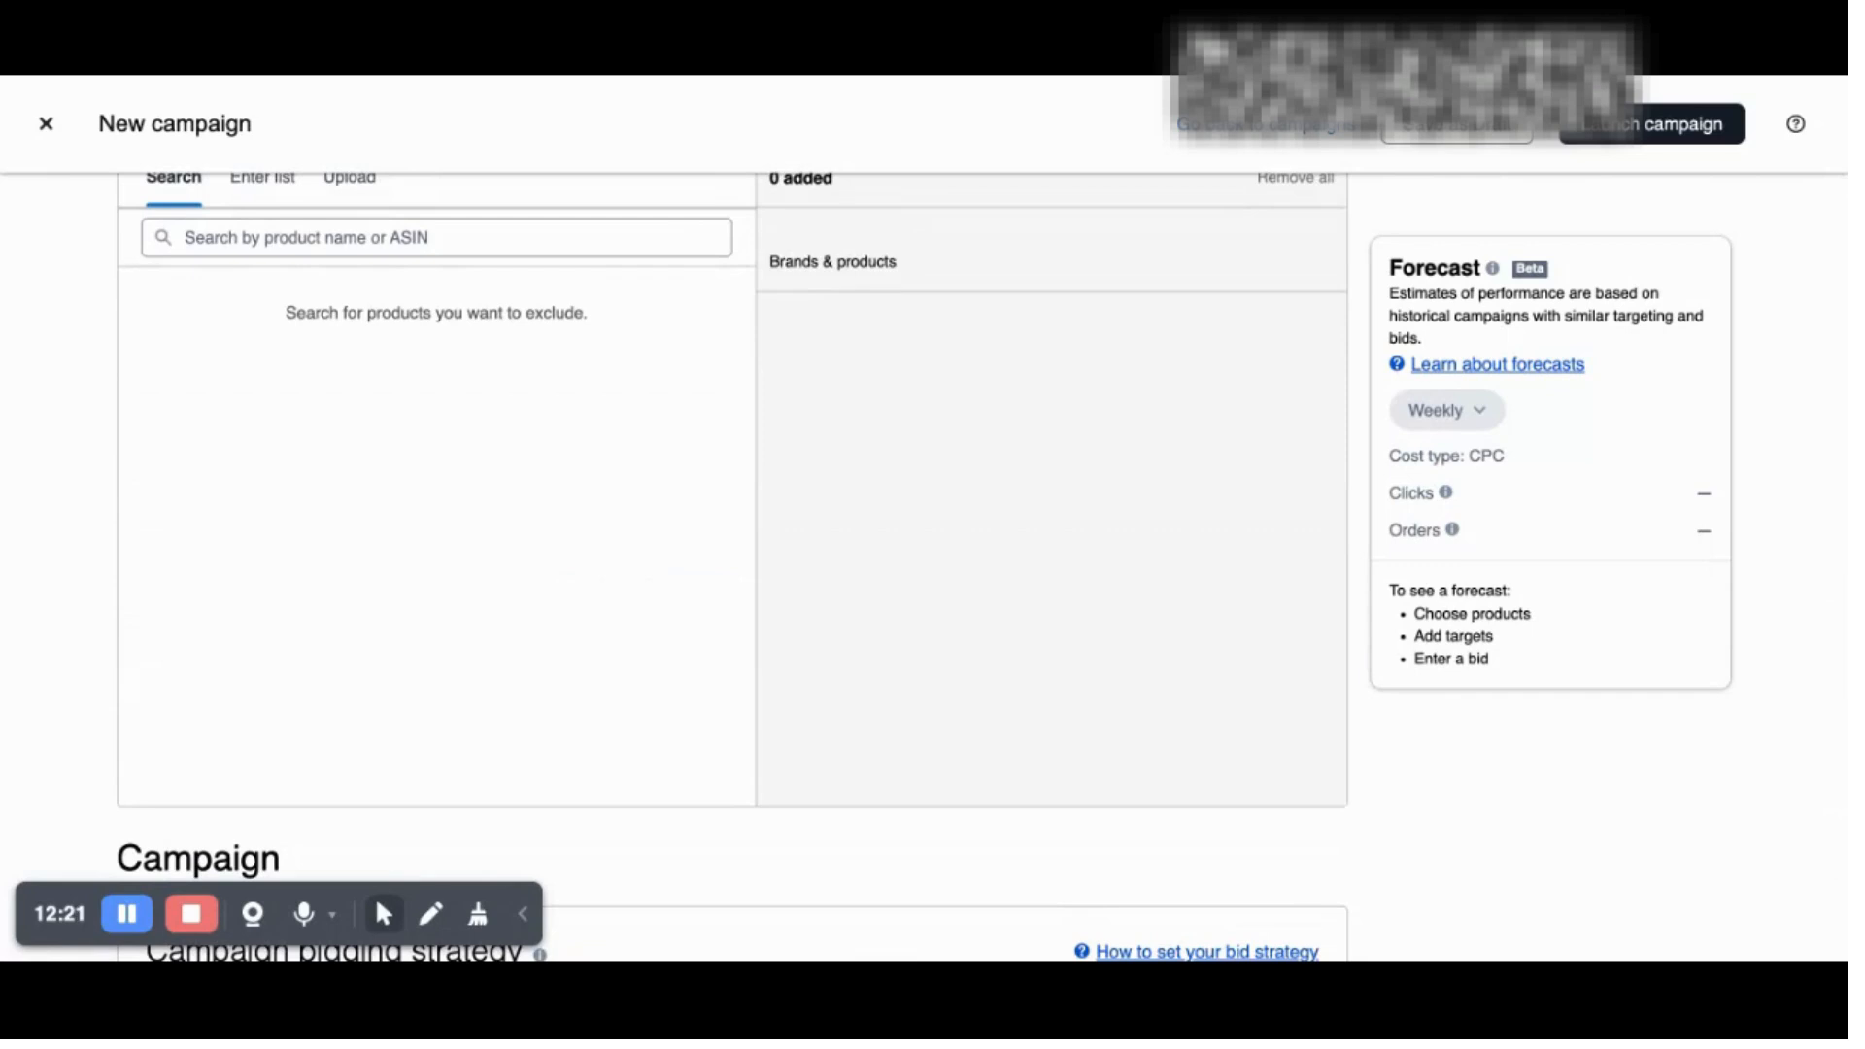
pyautogui.scroll(-1, 732, 485)
pyautogui.scroll(-5, 732, 563)
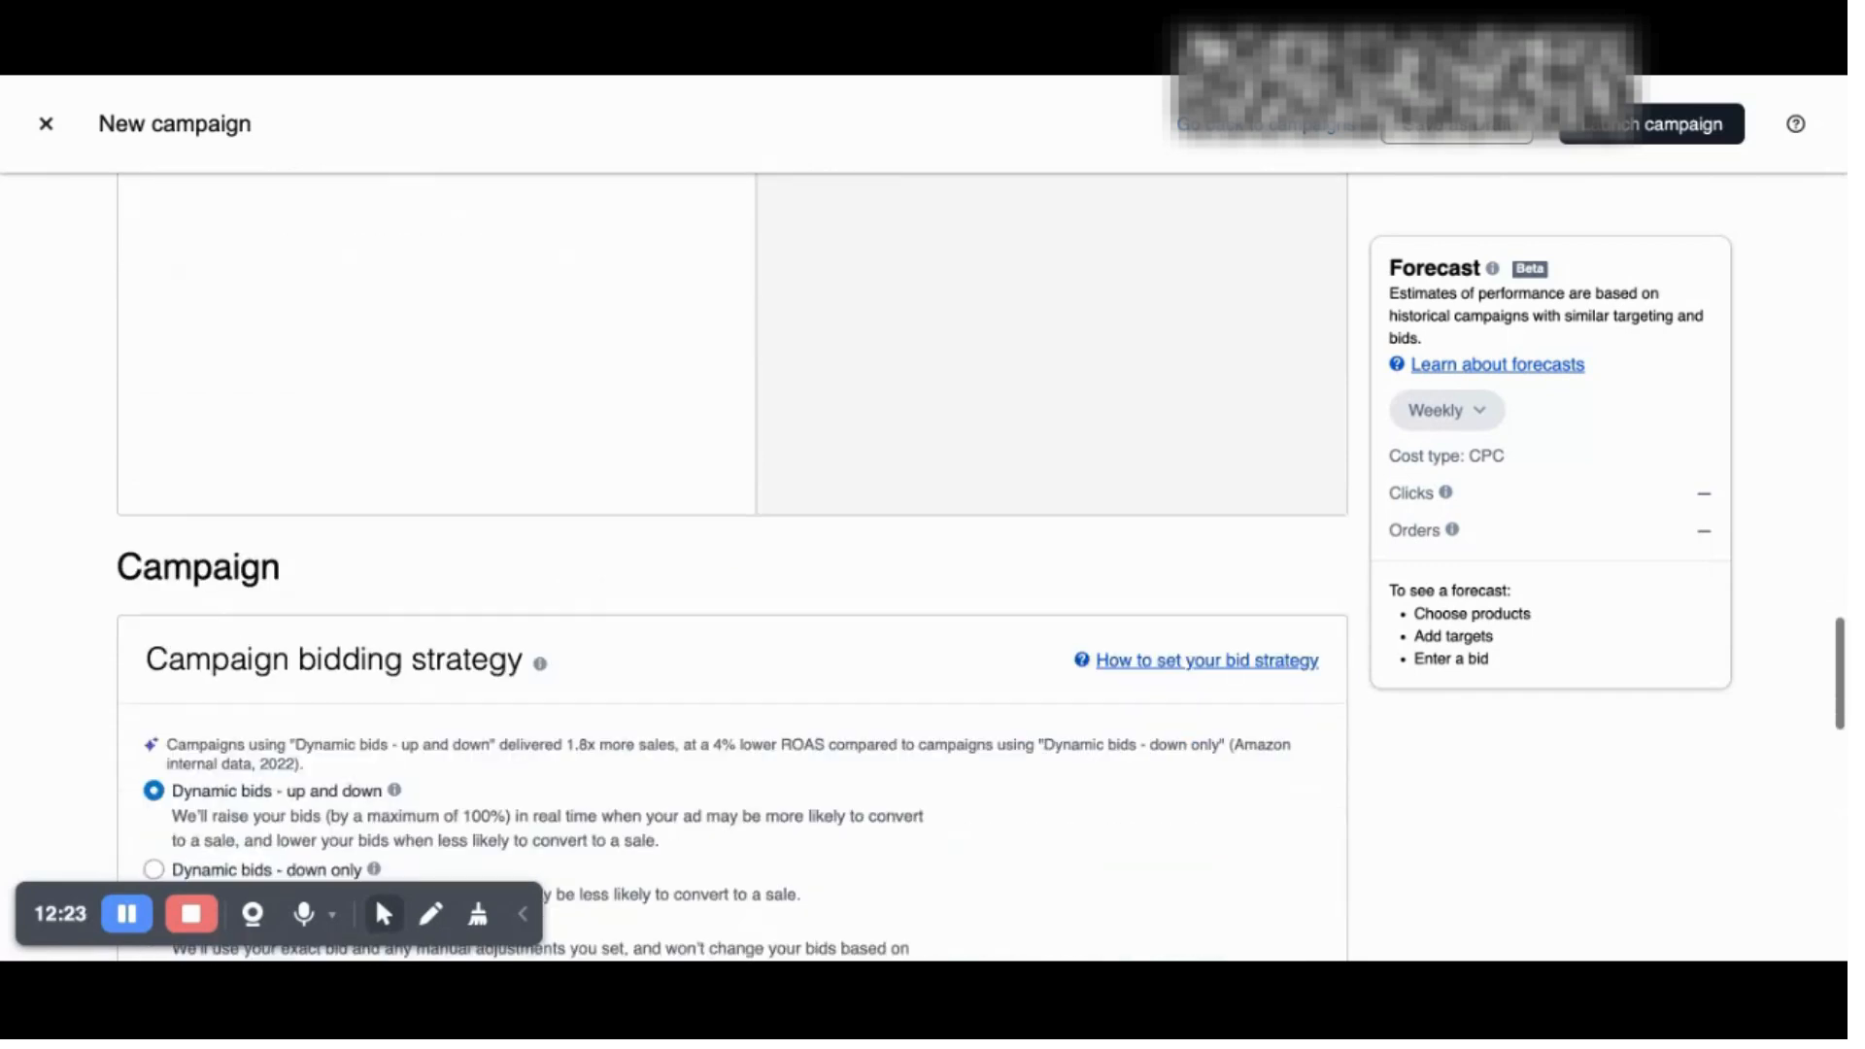
pyautogui.scroll(-1, 732, 583)
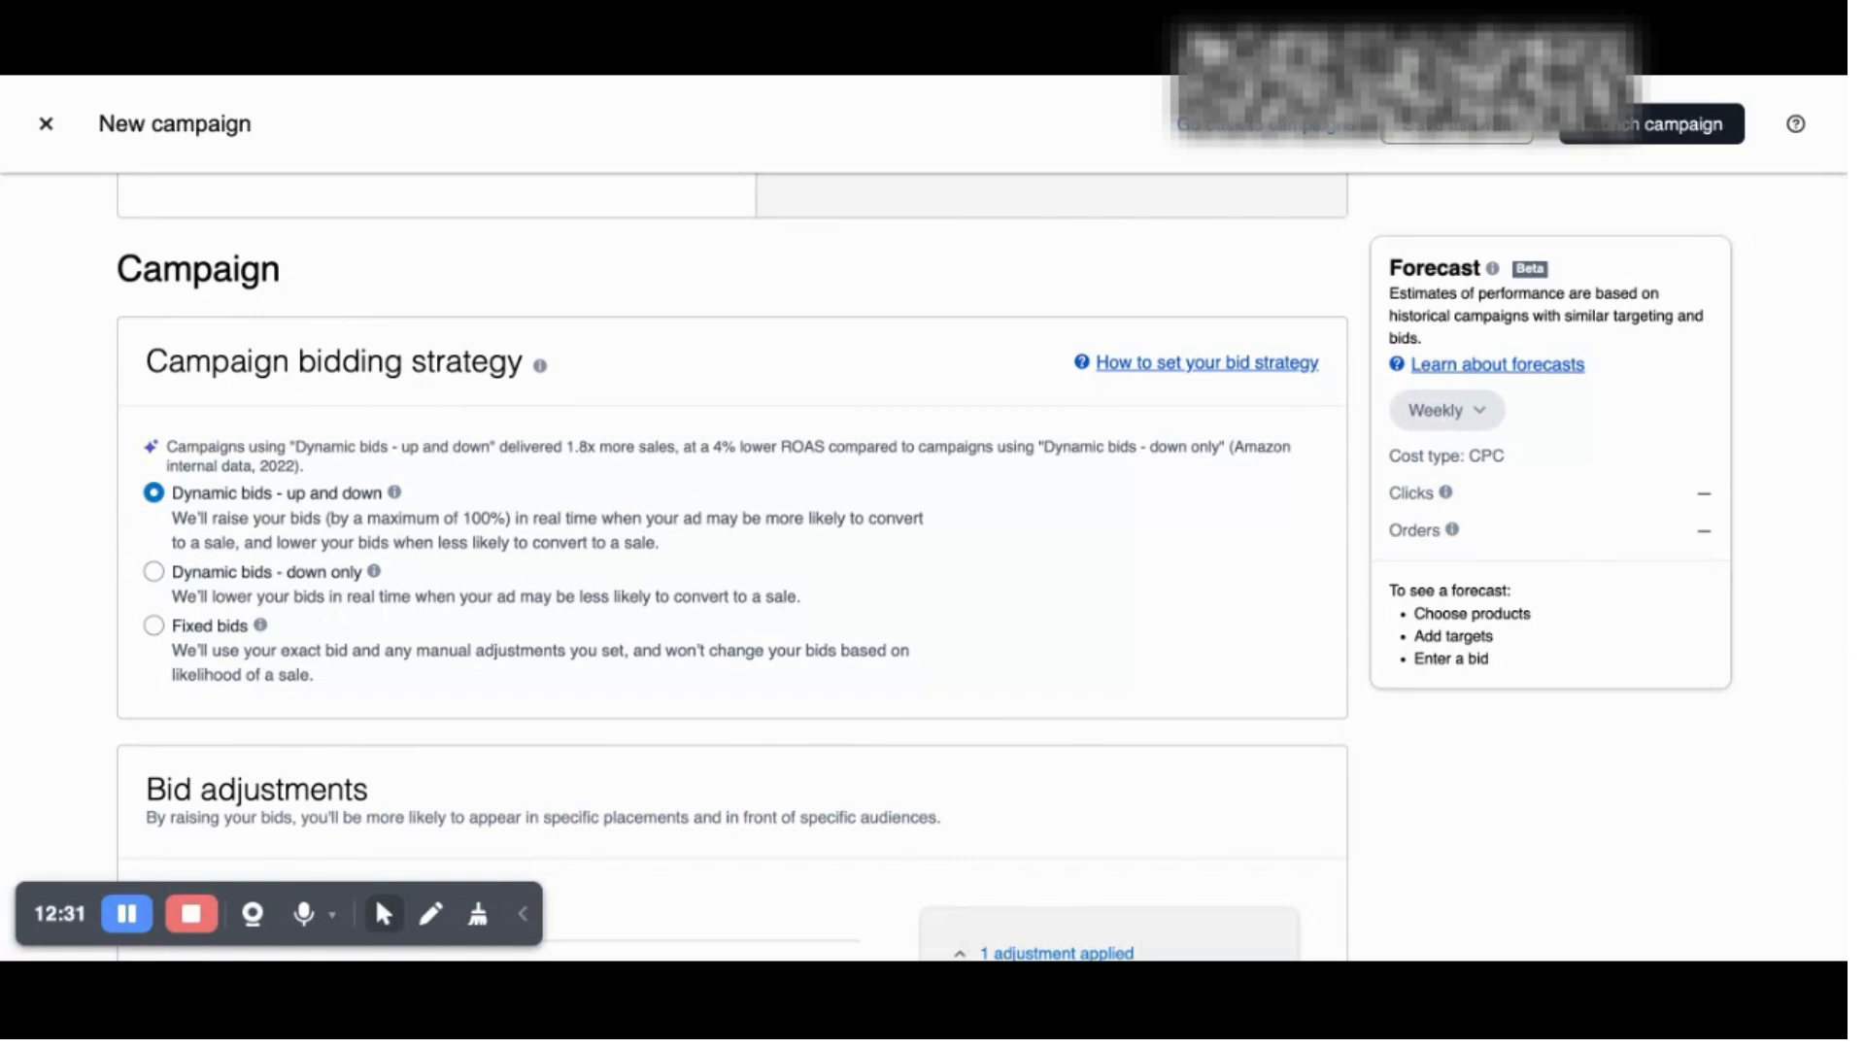
# Step: Set the campaign bidding strategy to Fixed bids and view the placement bid adjustments
pyautogui.click(202, 574)
pyautogui.click(190, 639)
pyautogui.scroll(-5, 733, 573)
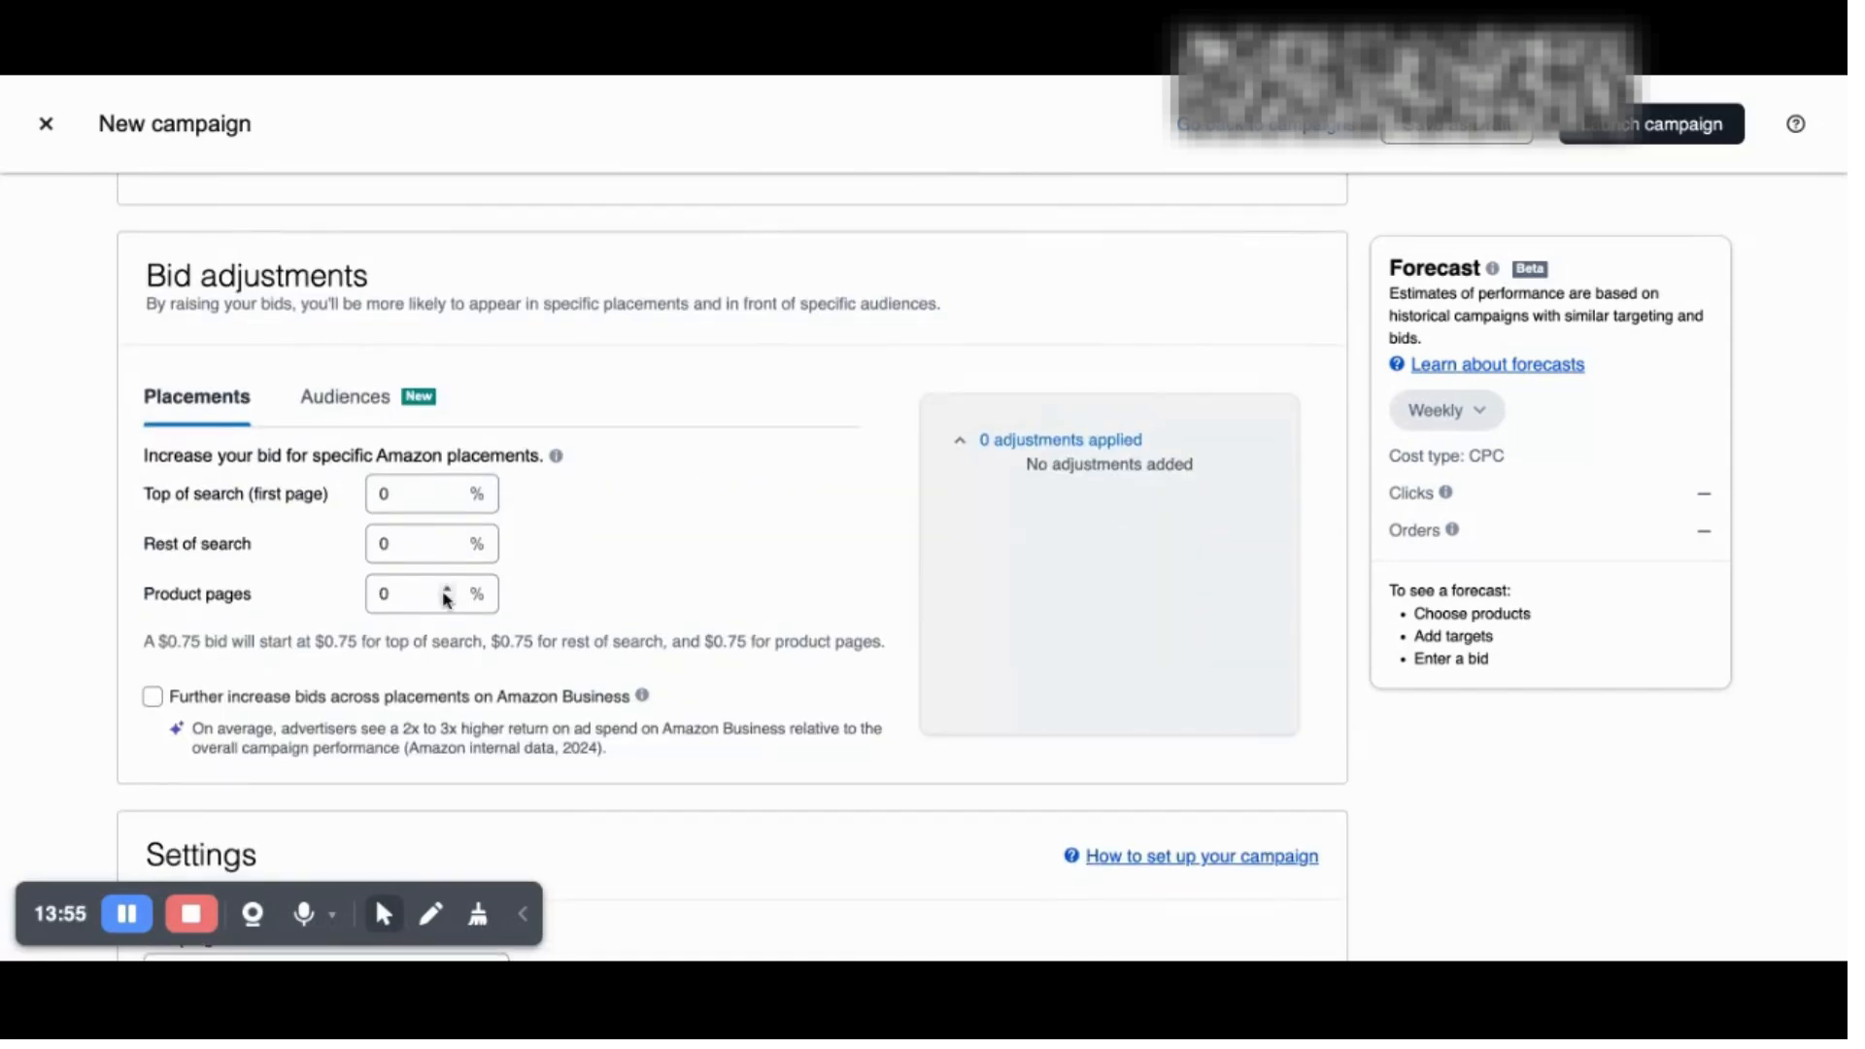
# Step: Set the placement bid adjustment for Top of search (first page) to 50%
pyautogui.scroll(-1, 551, 529)
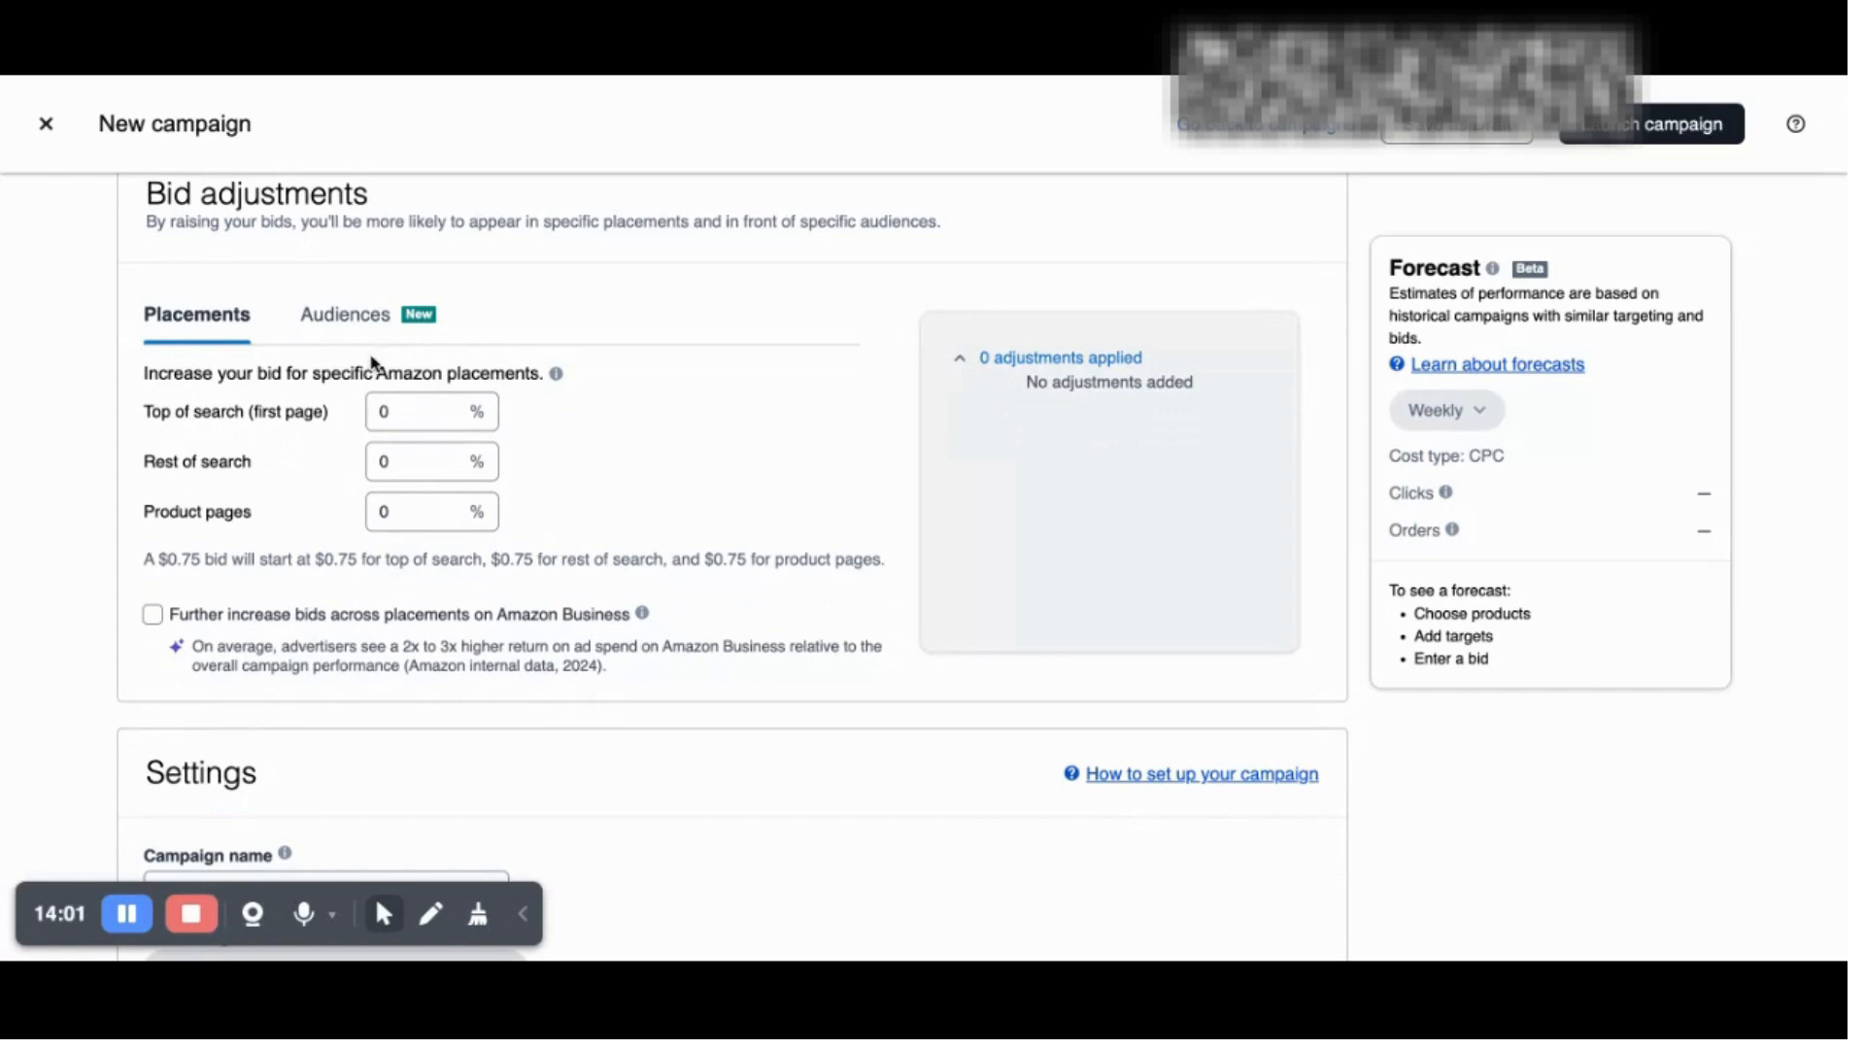
pyautogui.click(400, 412)
pyautogui.doubleClick(400, 411)
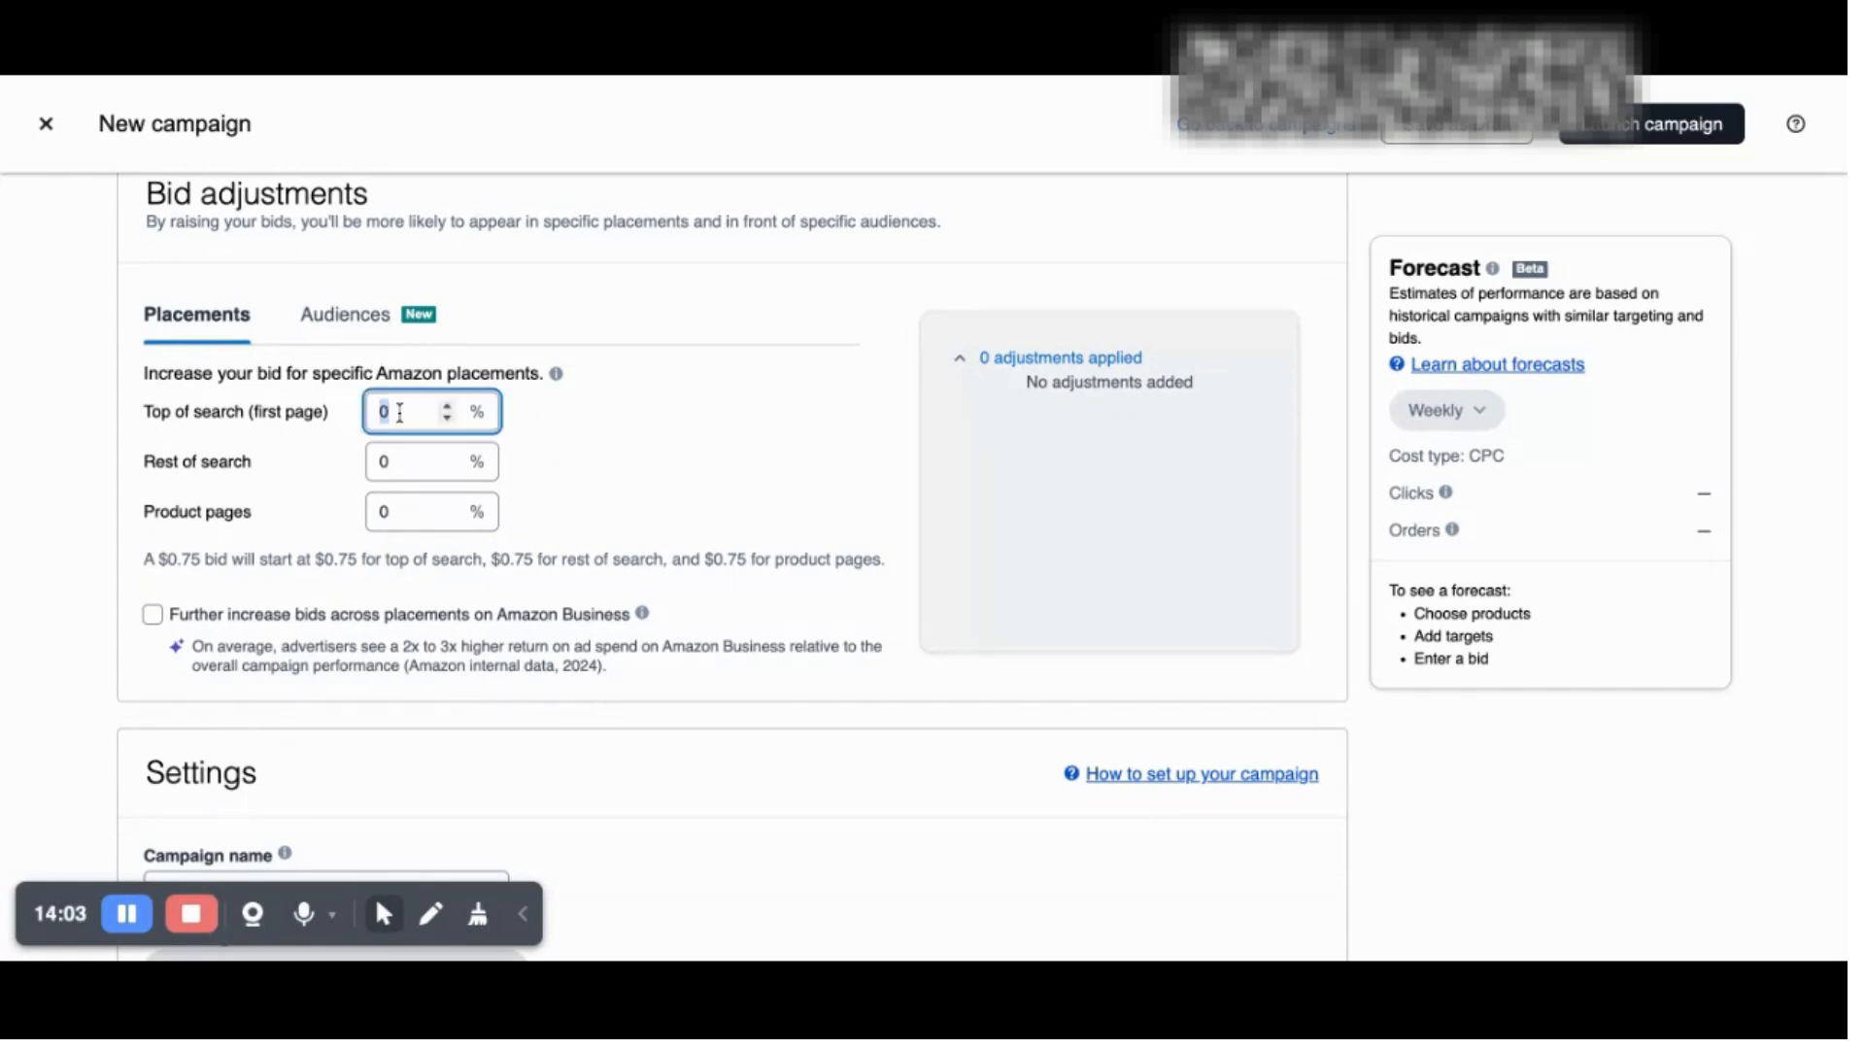
pyautogui.write('50')
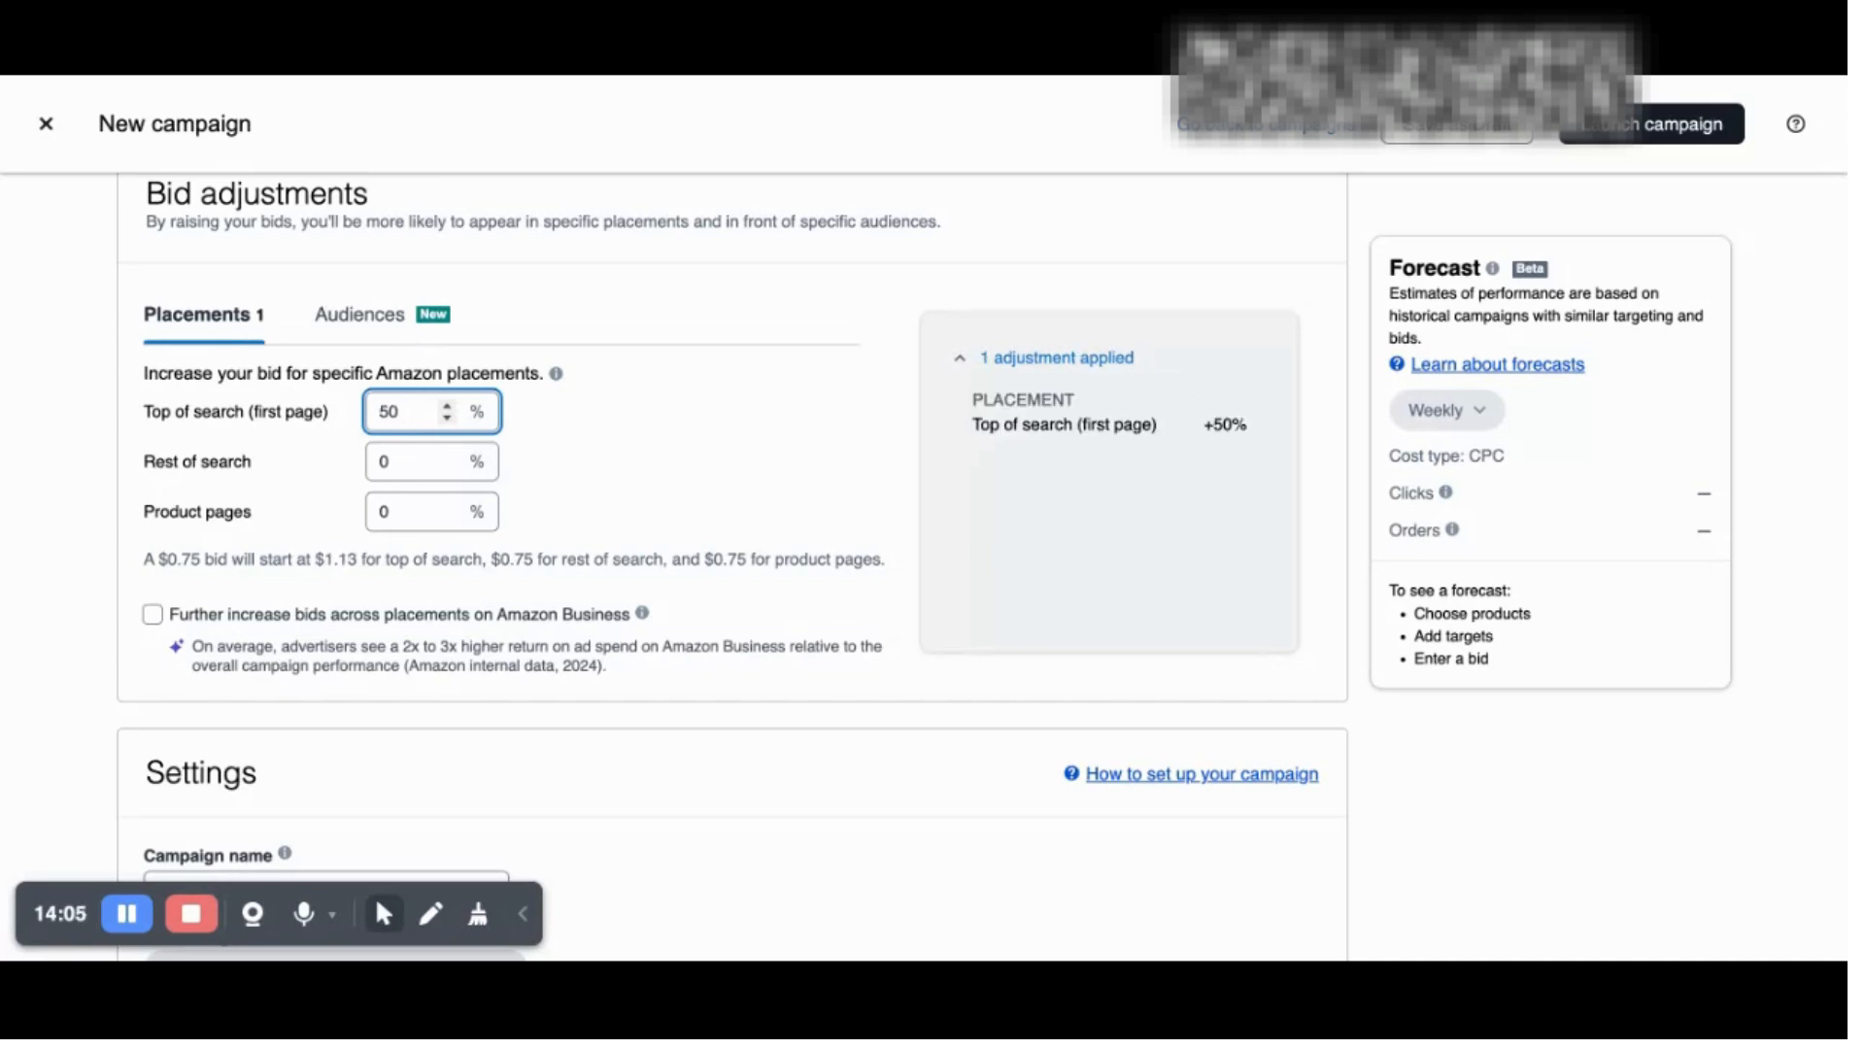
pyautogui.click(582, 413)
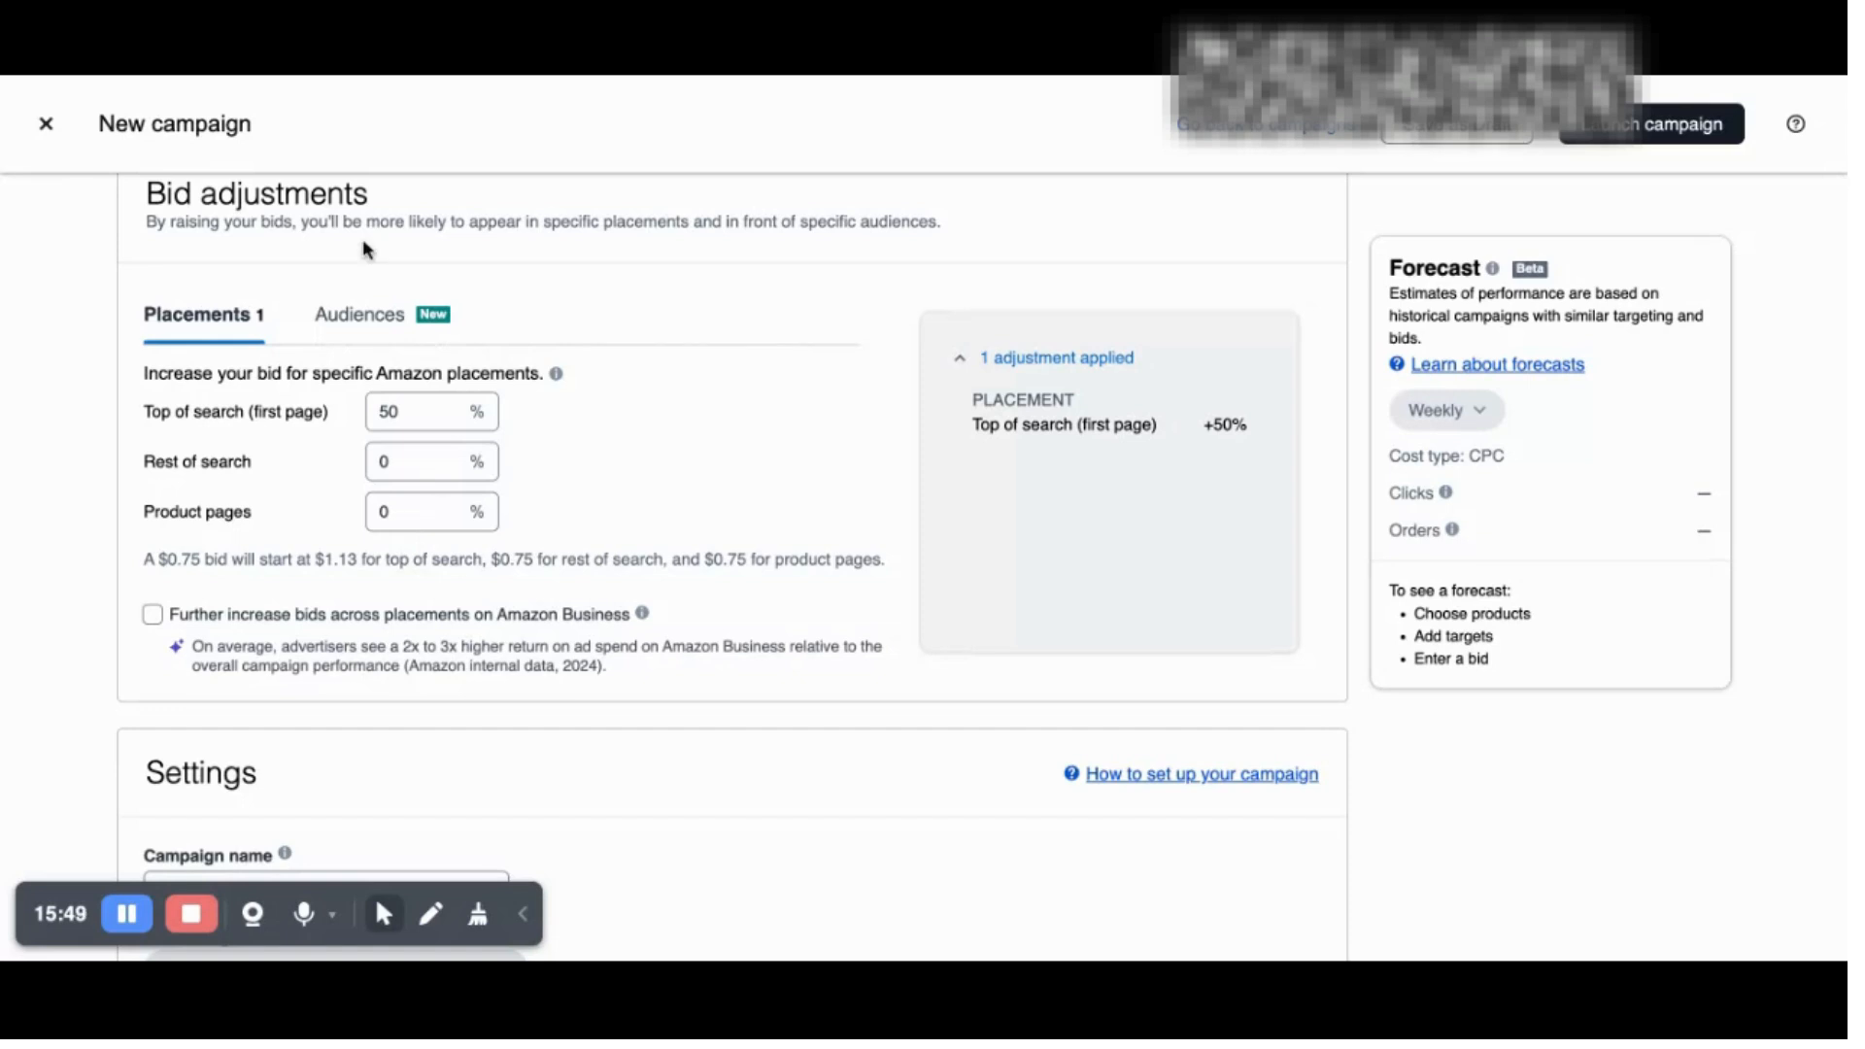
# Step: Try increasing bids for the Amazon-built audience with high likelihood to purchase, and revert to no audience bid increase
pyautogui.click(361, 318)
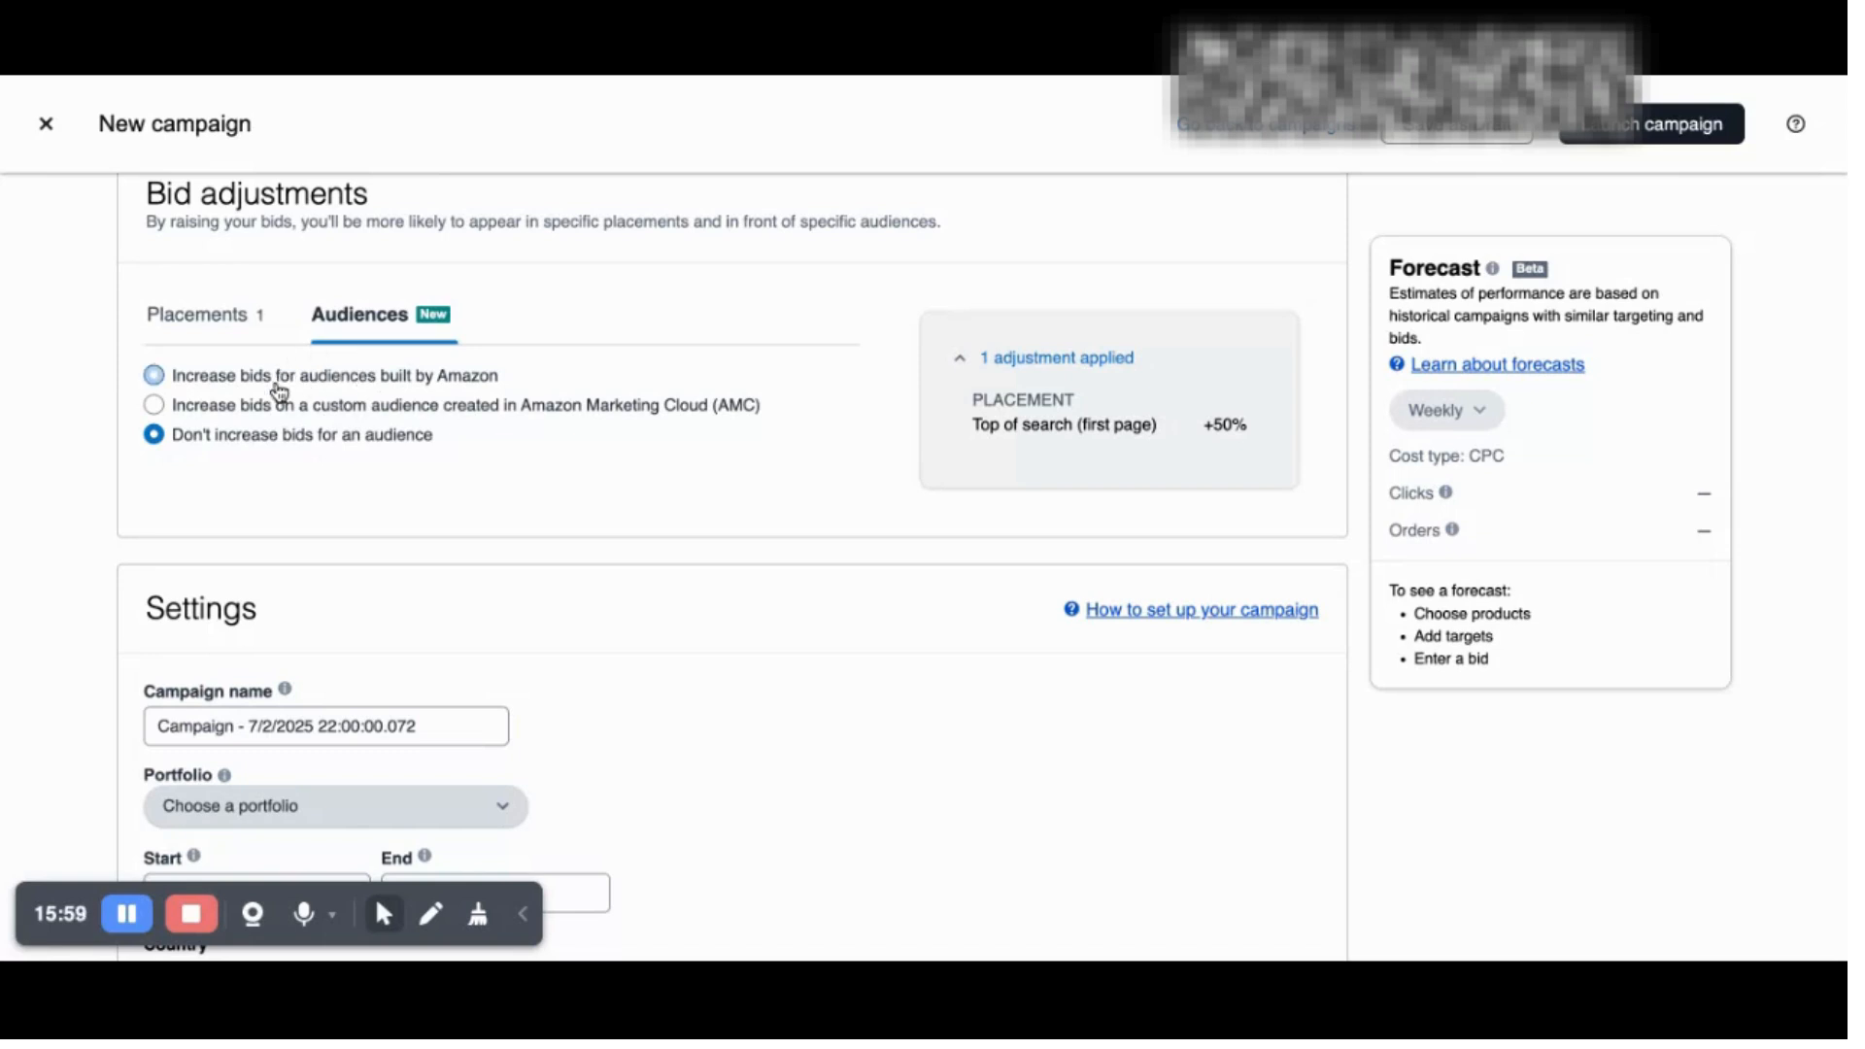
pyautogui.click(331, 385)
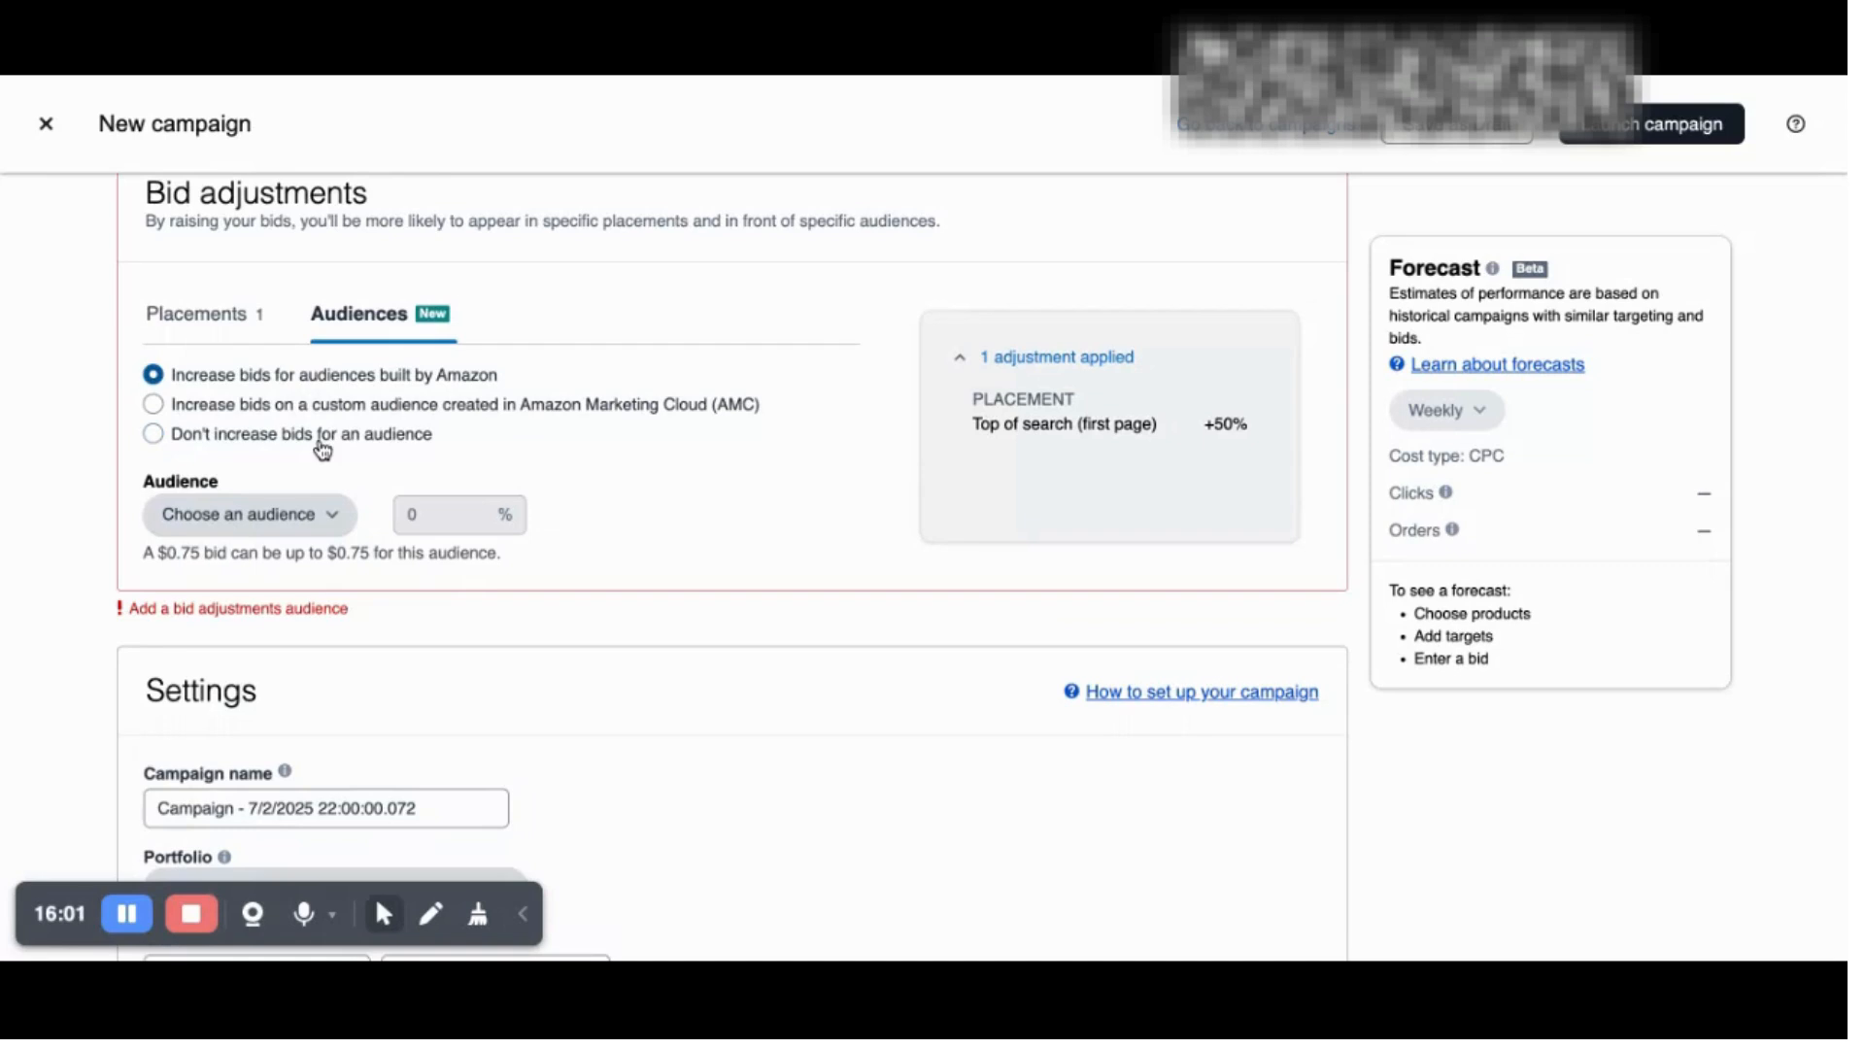
pyautogui.click(282, 524)
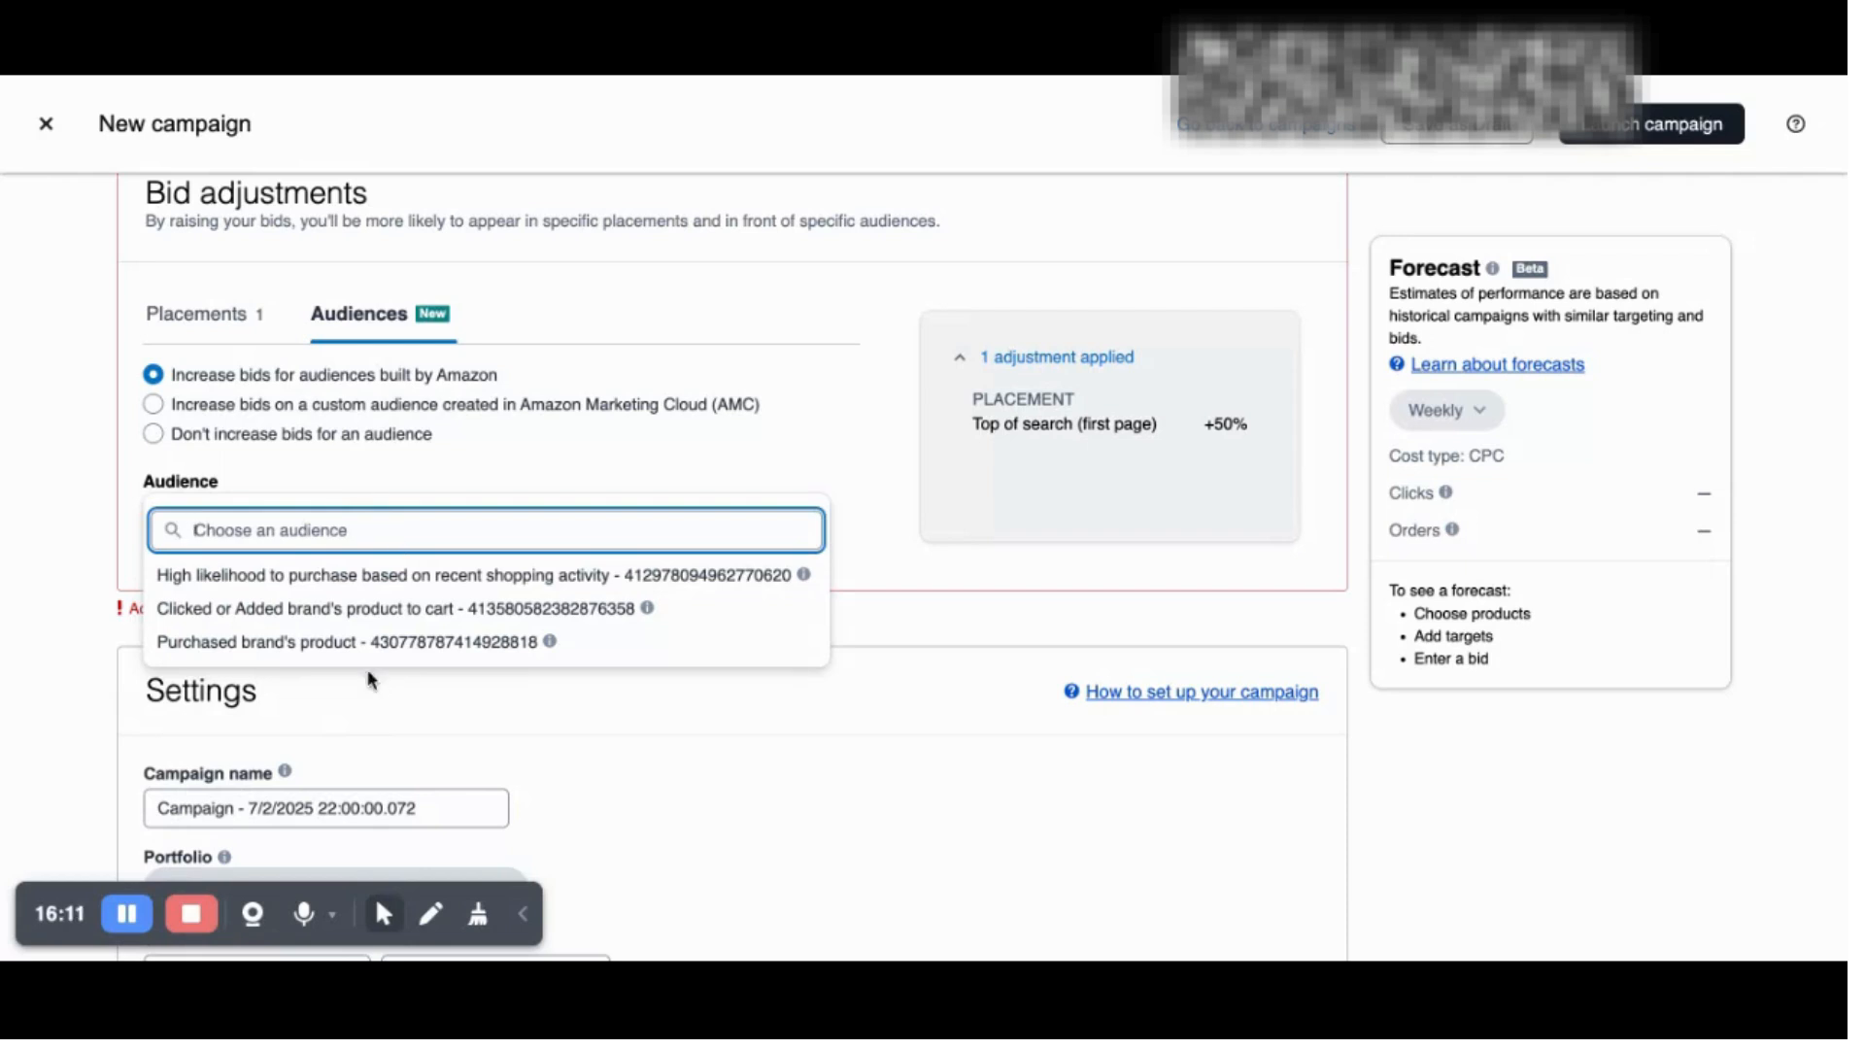
pyautogui.click(375, 576)
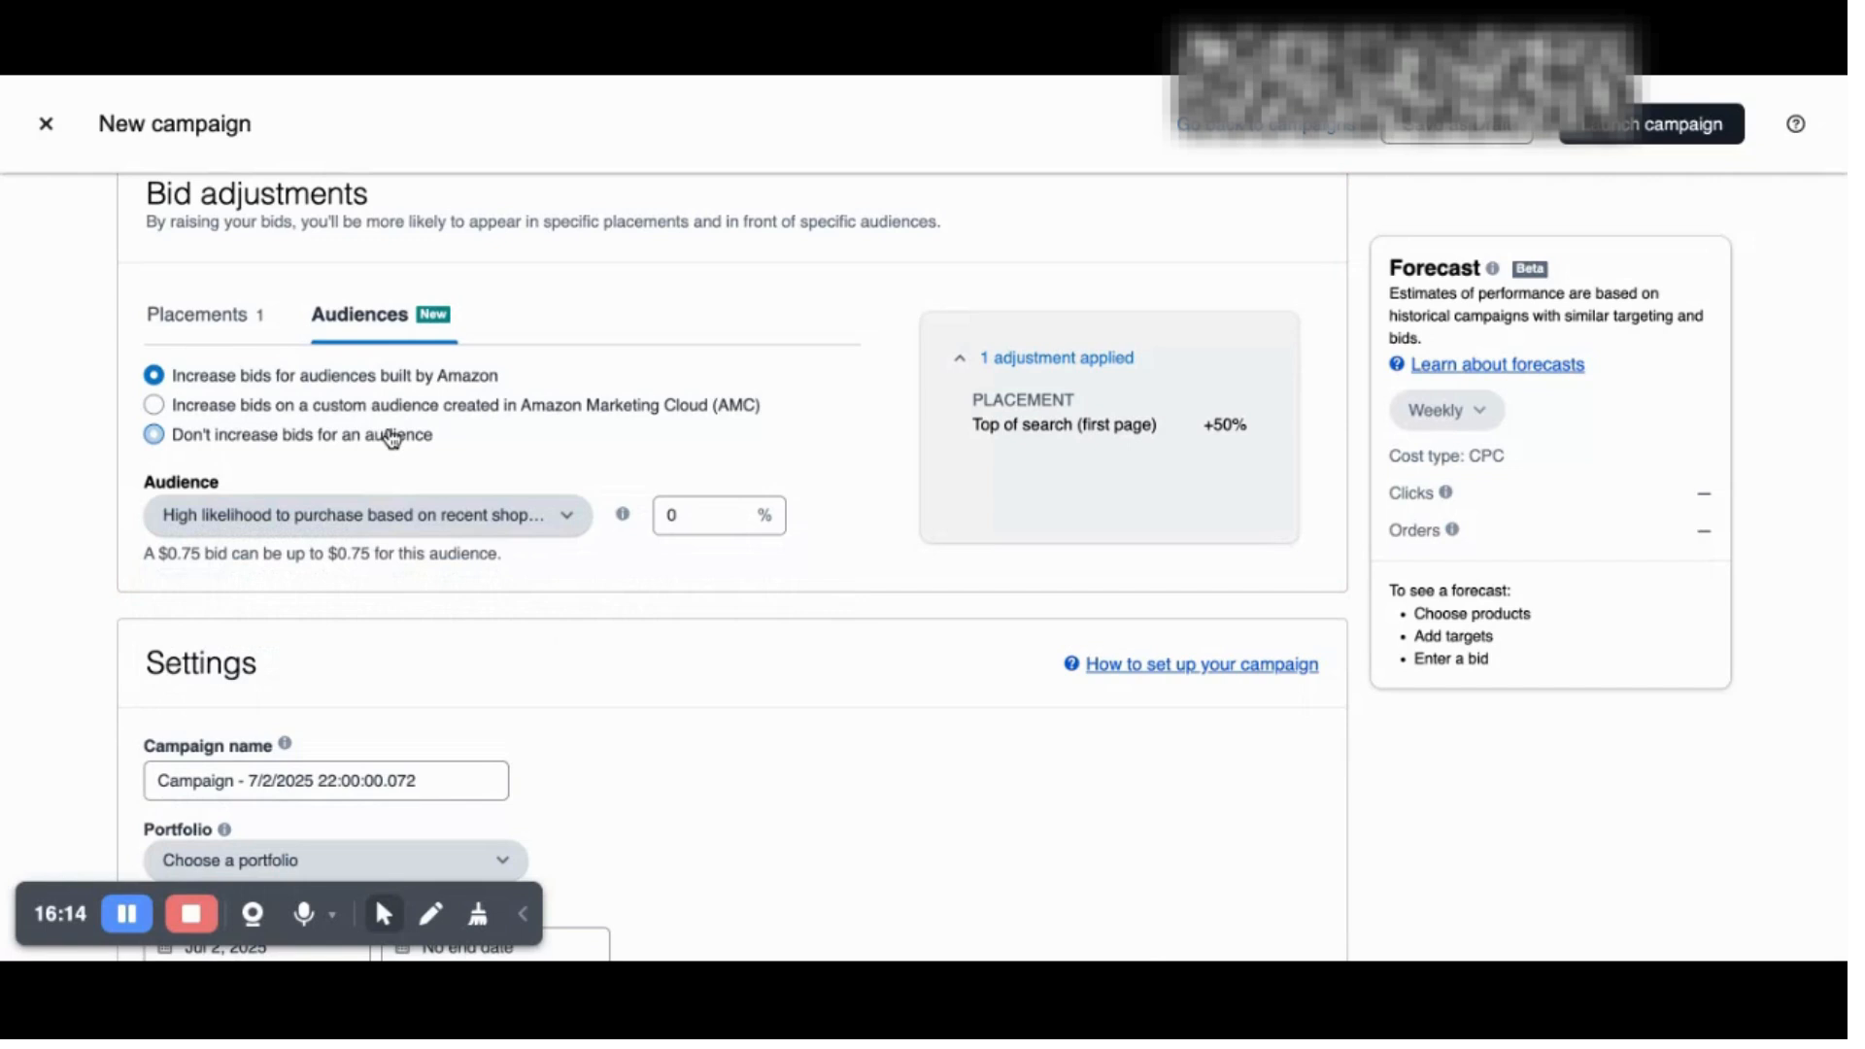
pyautogui.doubleClick(698, 515)
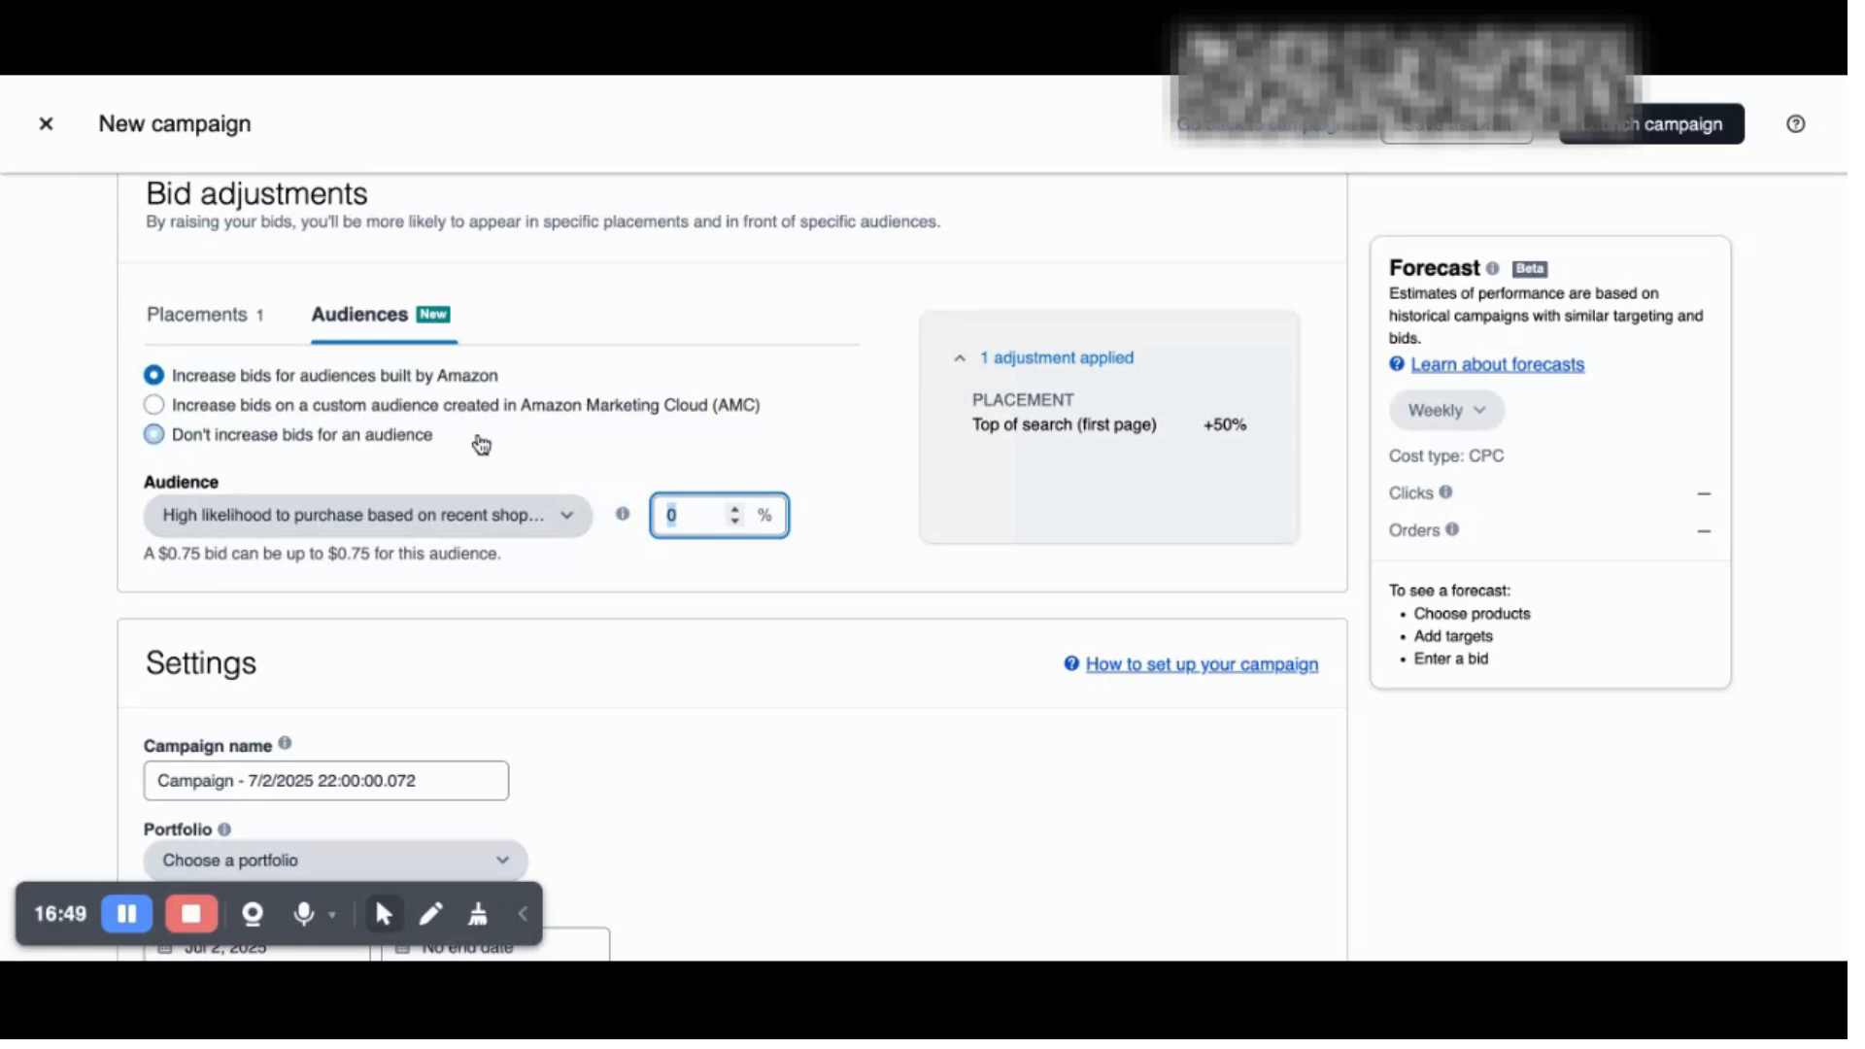
pyautogui.click(360, 436)
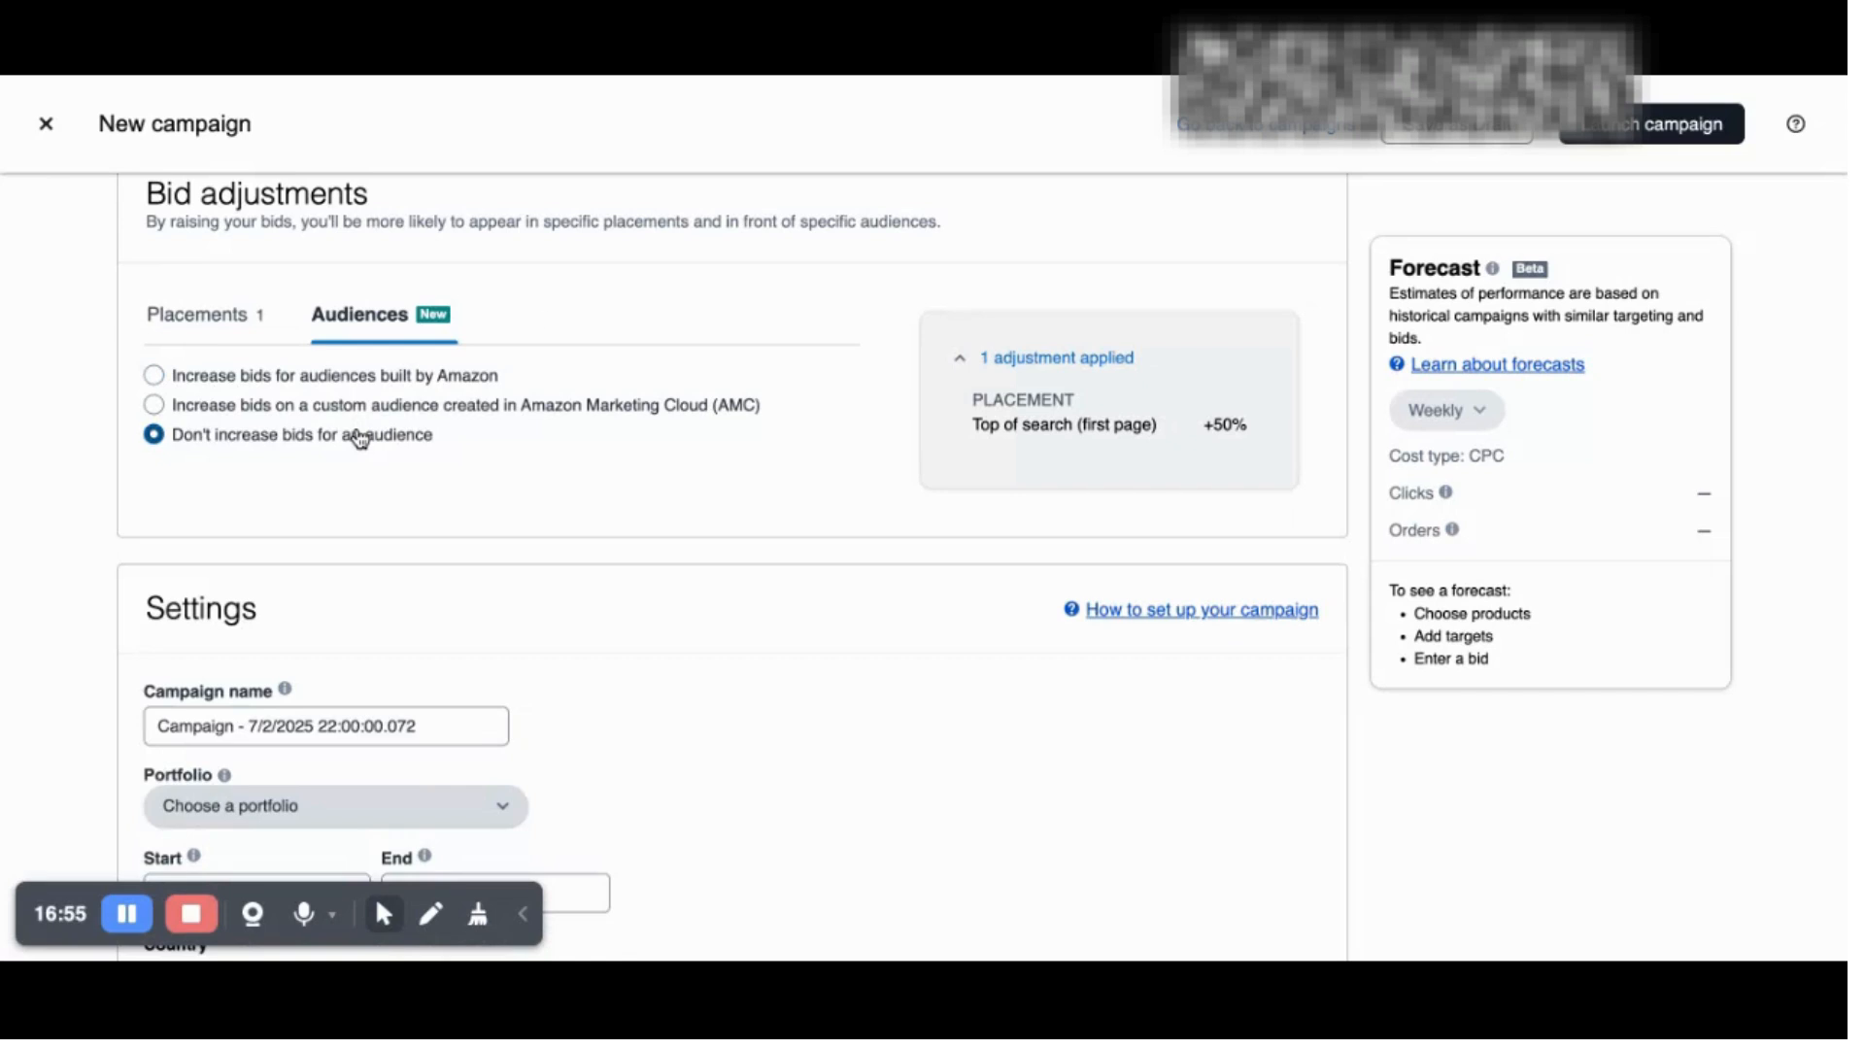
pyautogui.click(242, 315)
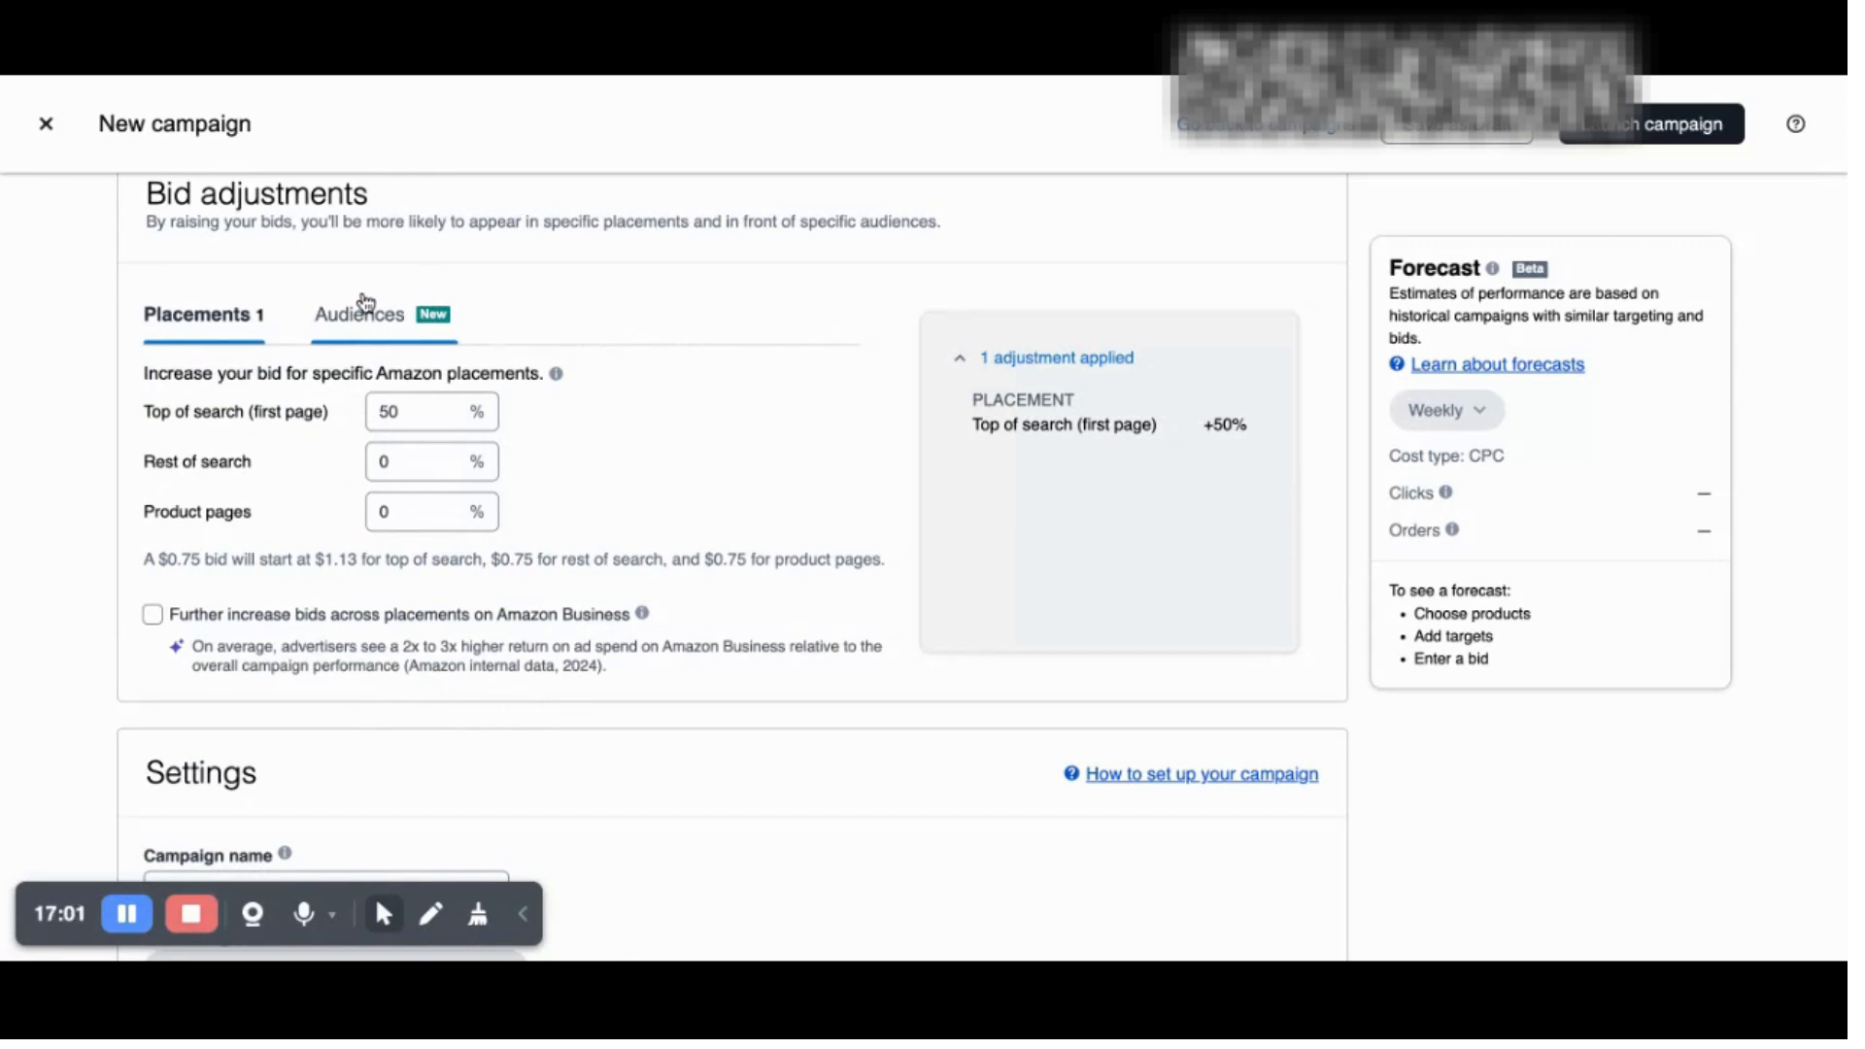
# Step: Rename the campaign "Sponsored Products - Auto - Headphones" in the campaign settings
pyautogui.scroll(-6, 678, 574)
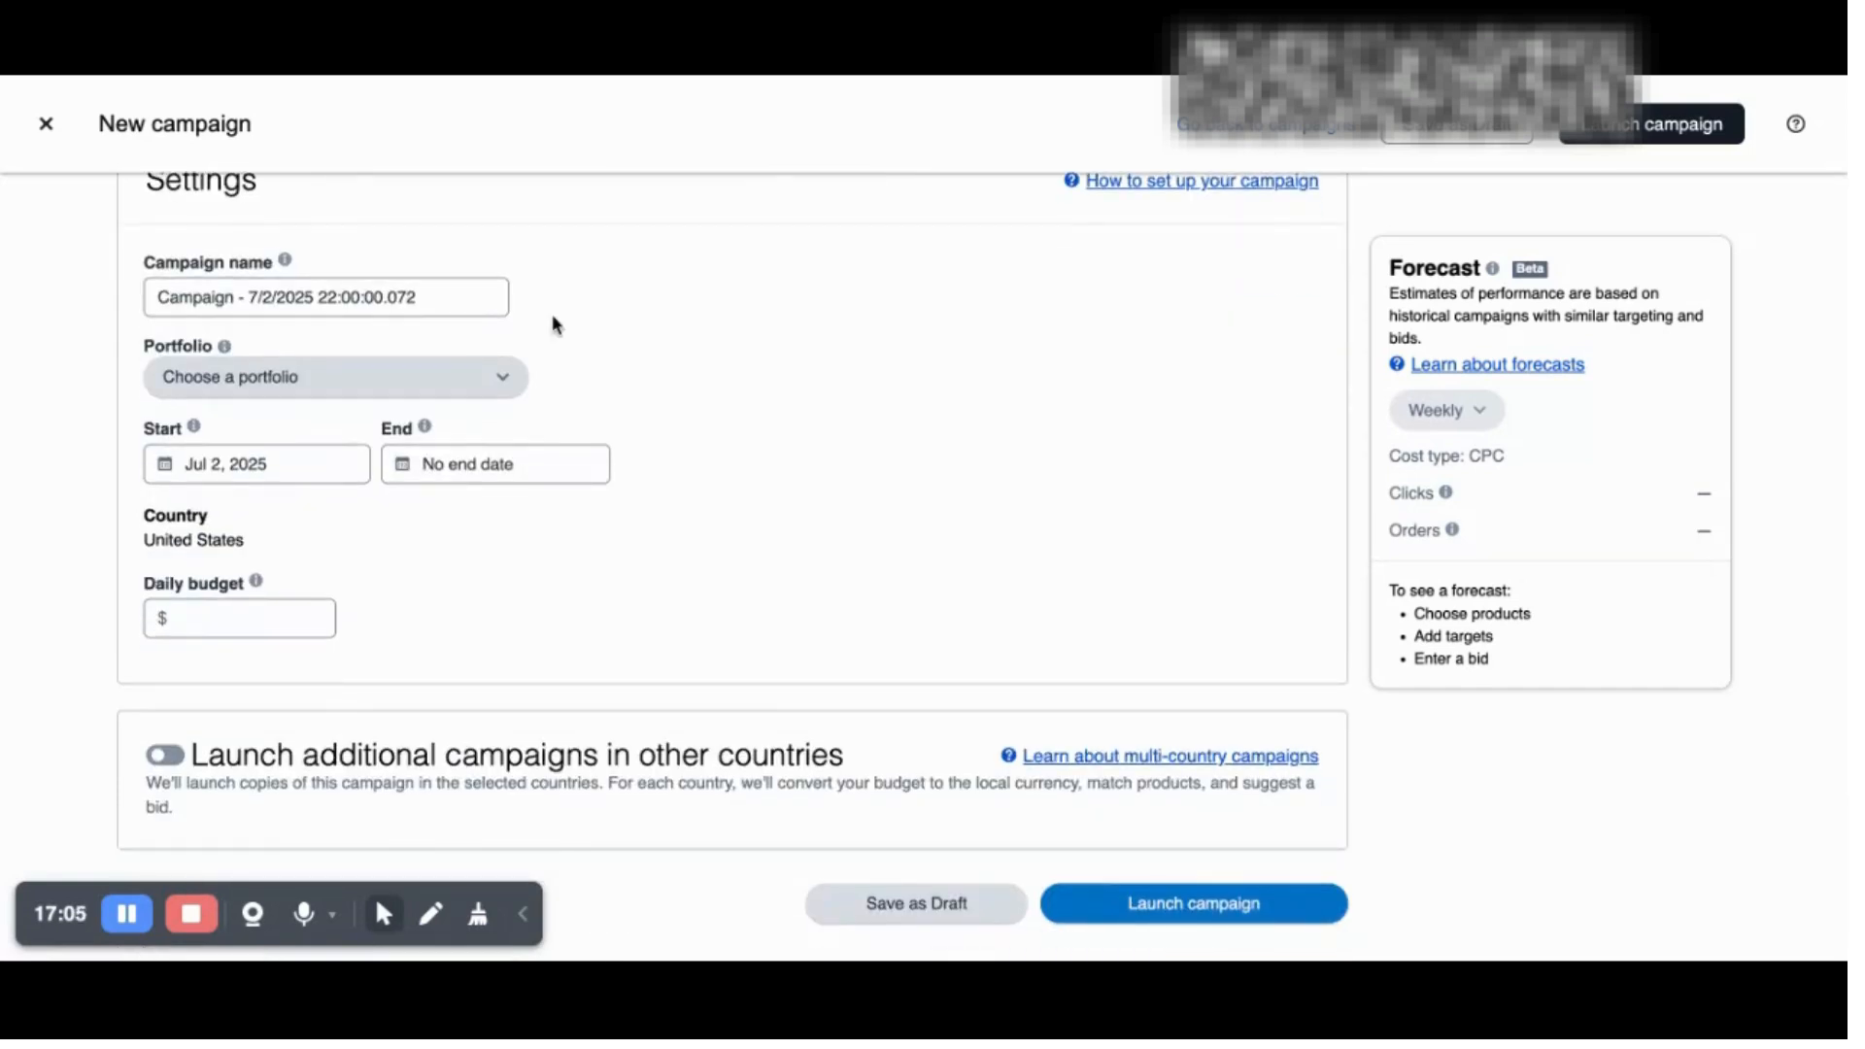
pyautogui.click(453, 292)
pyautogui.hotkey('ctrl', 'a')
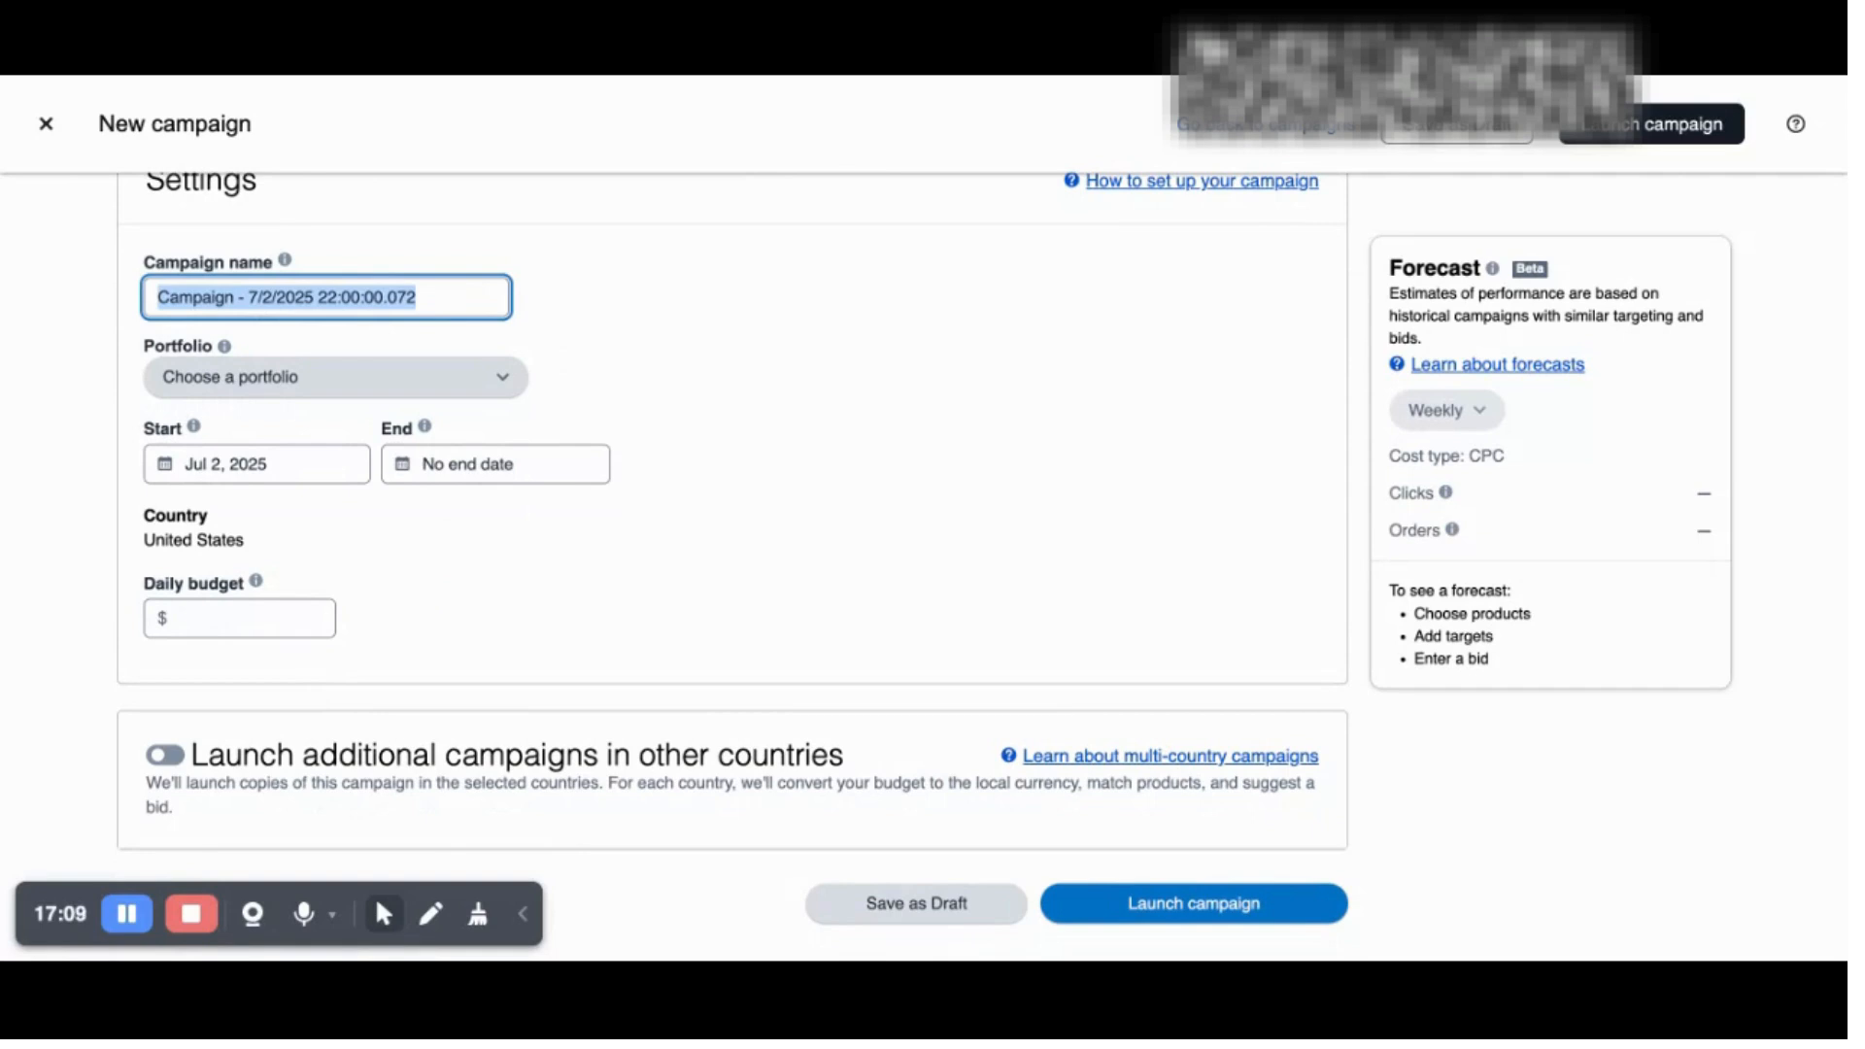
pyautogui.write('SP')
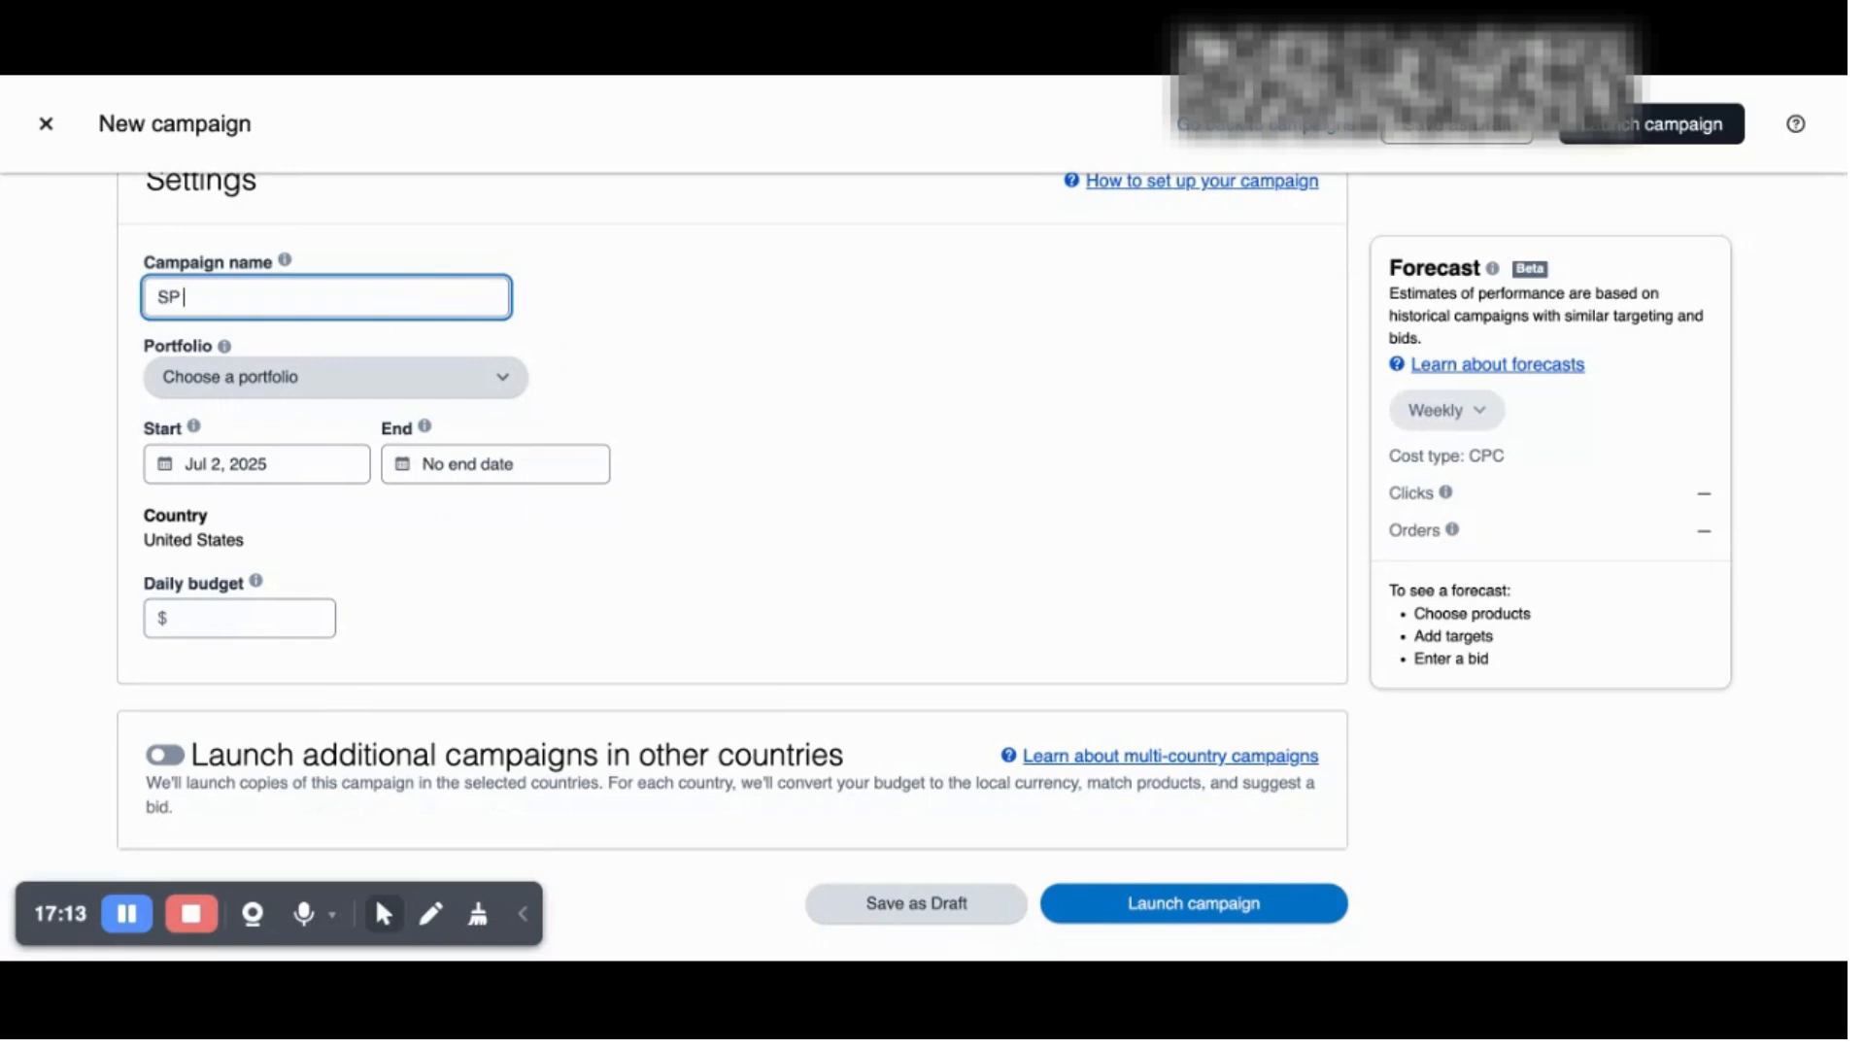
pyautogui.write(' - A -')
pyautogui.press('BackSpace')
pyautogui.press('BackSpace')
pyautogui.press('BackSpace')
pyautogui.press('BackSpace')
pyautogui.press('BackSpace')
pyautogui.press('BackSpace')
pyautogui.press('BackSpace')
pyautogui.write('psonroed Products')
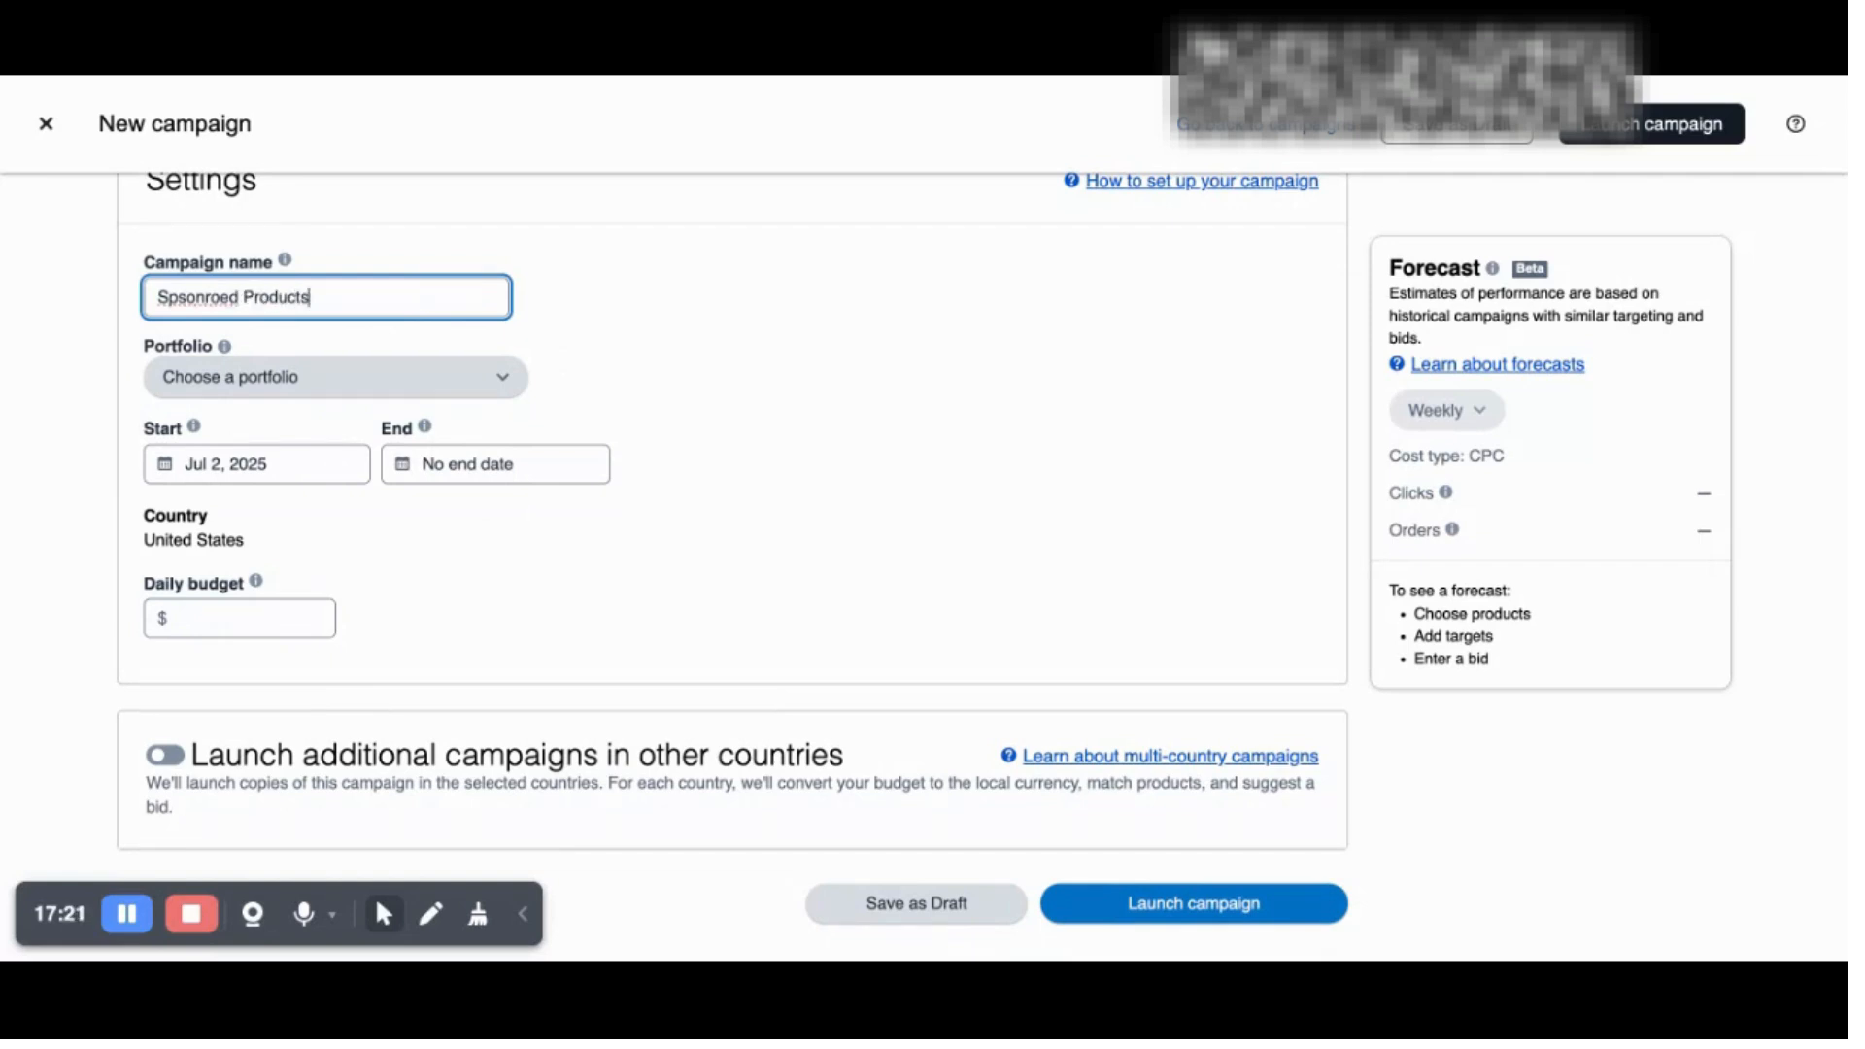
pyautogui.press('BackSpace')
pyautogui.press('BackSpace')
pyautogui.press('BackSpace')
pyautogui.press('BackSpace')
pyautogui.press('BackSpace')
pyautogui.press('BackSpace')
pyautogui.press('BackSpace')
pyautogui.press('BackSpace')
pyautogui.press('BackSpace')
pyautogui.press('BackSpace')
pyautogui.press('BackSpace')
pyautogui.press('BackSpace')
pyautogui.press('BackSpace')
pyautogui.press('BackSpace')
pyautogui.press('BackSpace')
pyautogui.press('BackSpace')
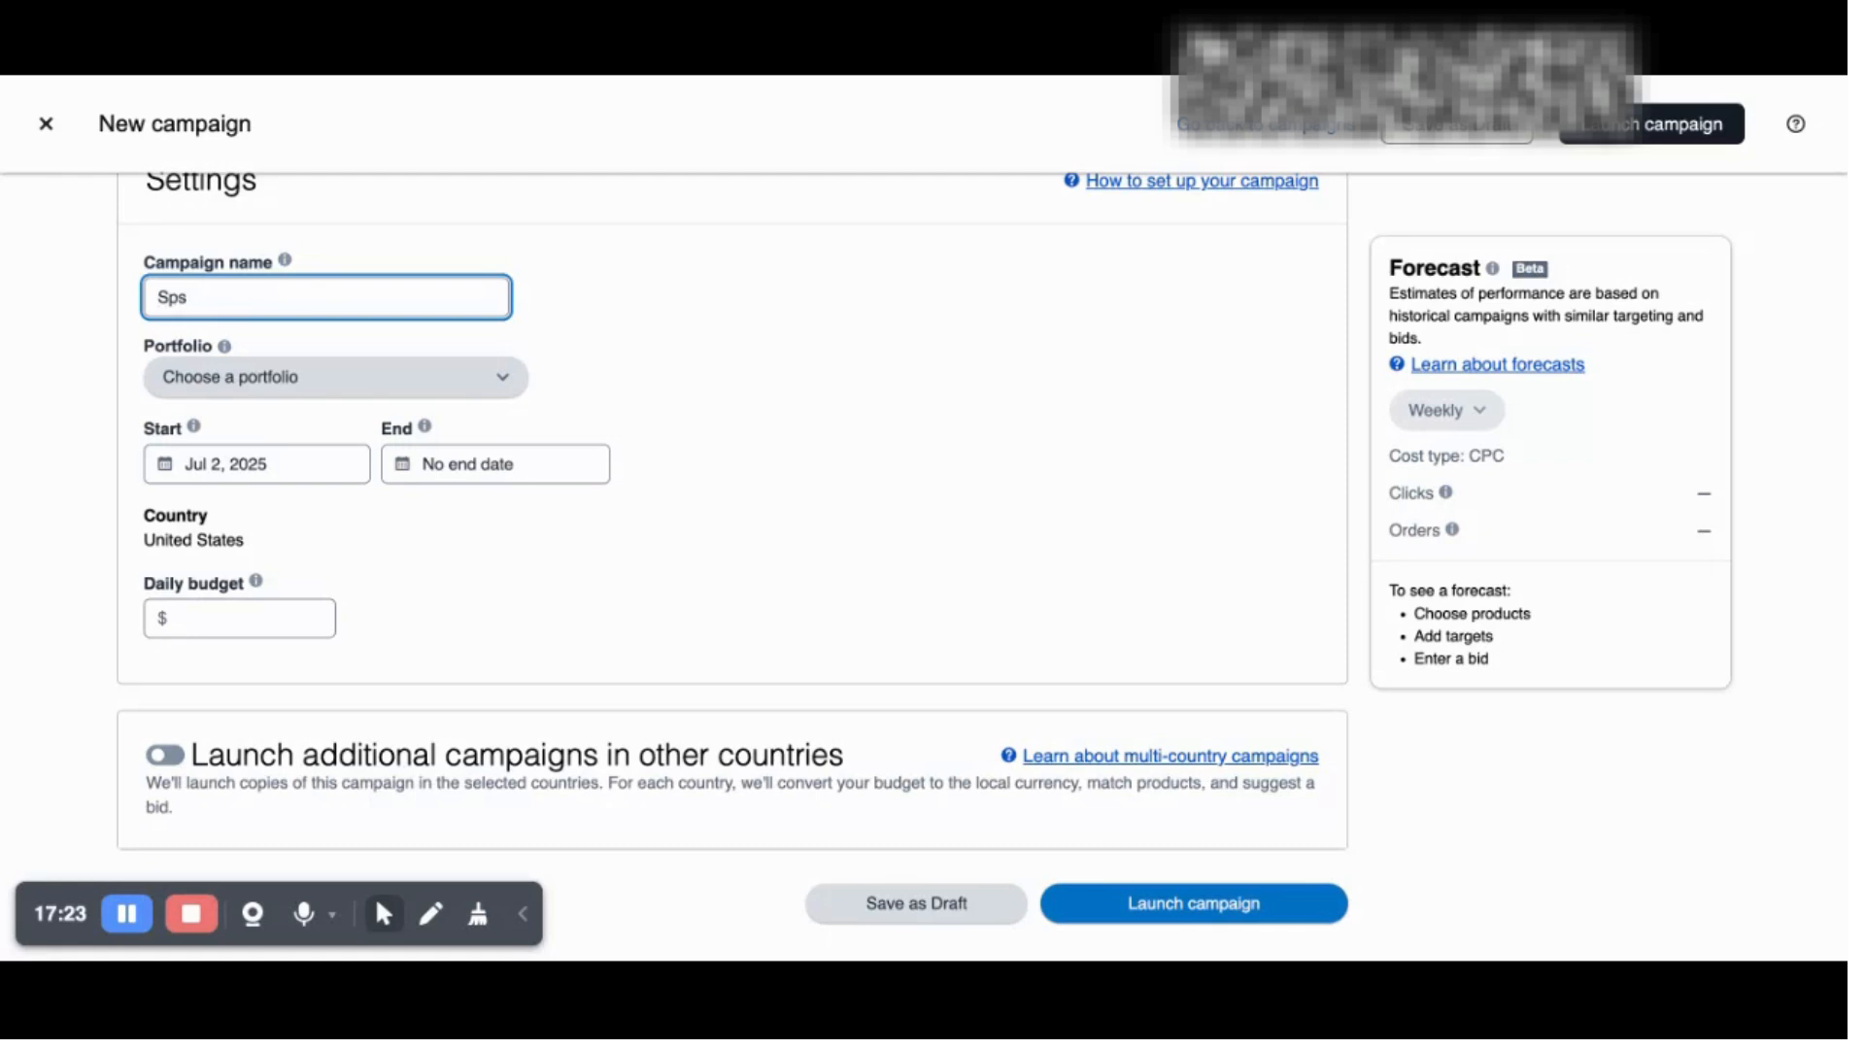
pyautogui.write('onsp')
pyautogui.write('red Products')
pyautogui.write(' - Auto ')
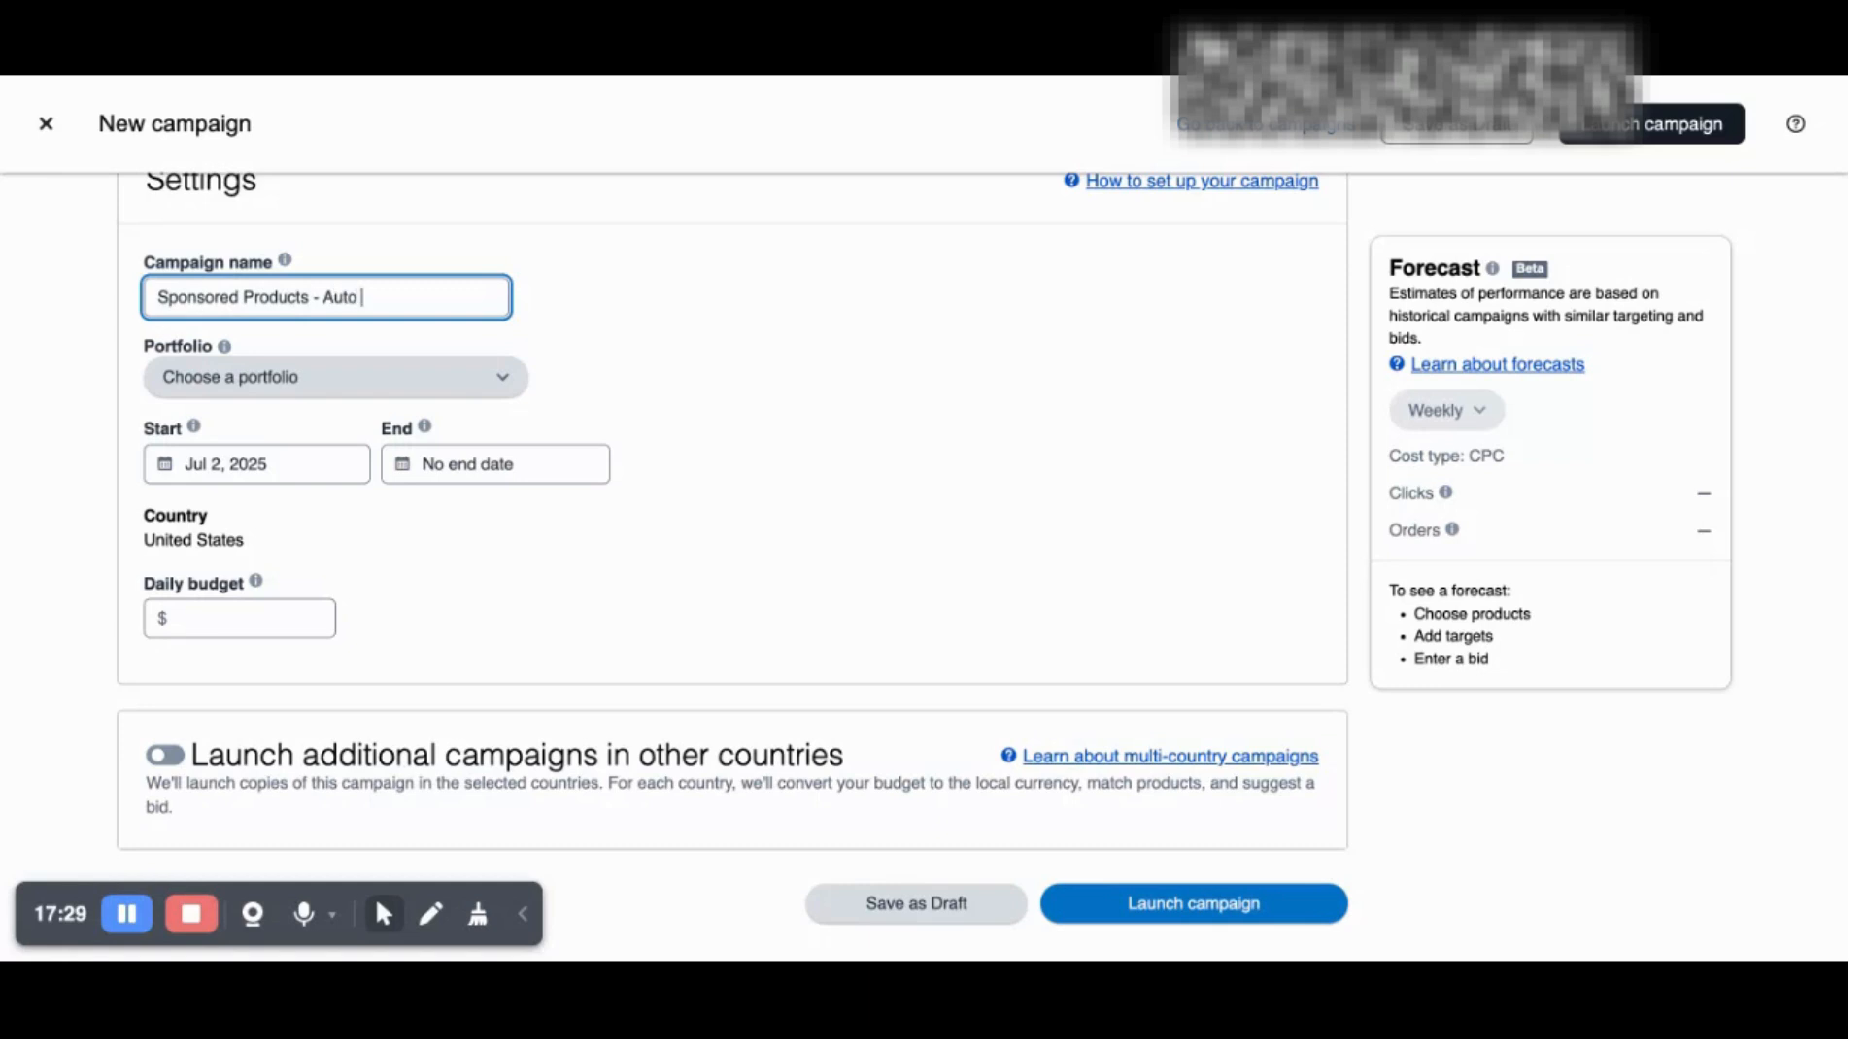
pyautogui.write('- Headphones')
# Step: Set the campaign's daily budget to $1.00
pyautogui.scroll(-2, 538, 320)
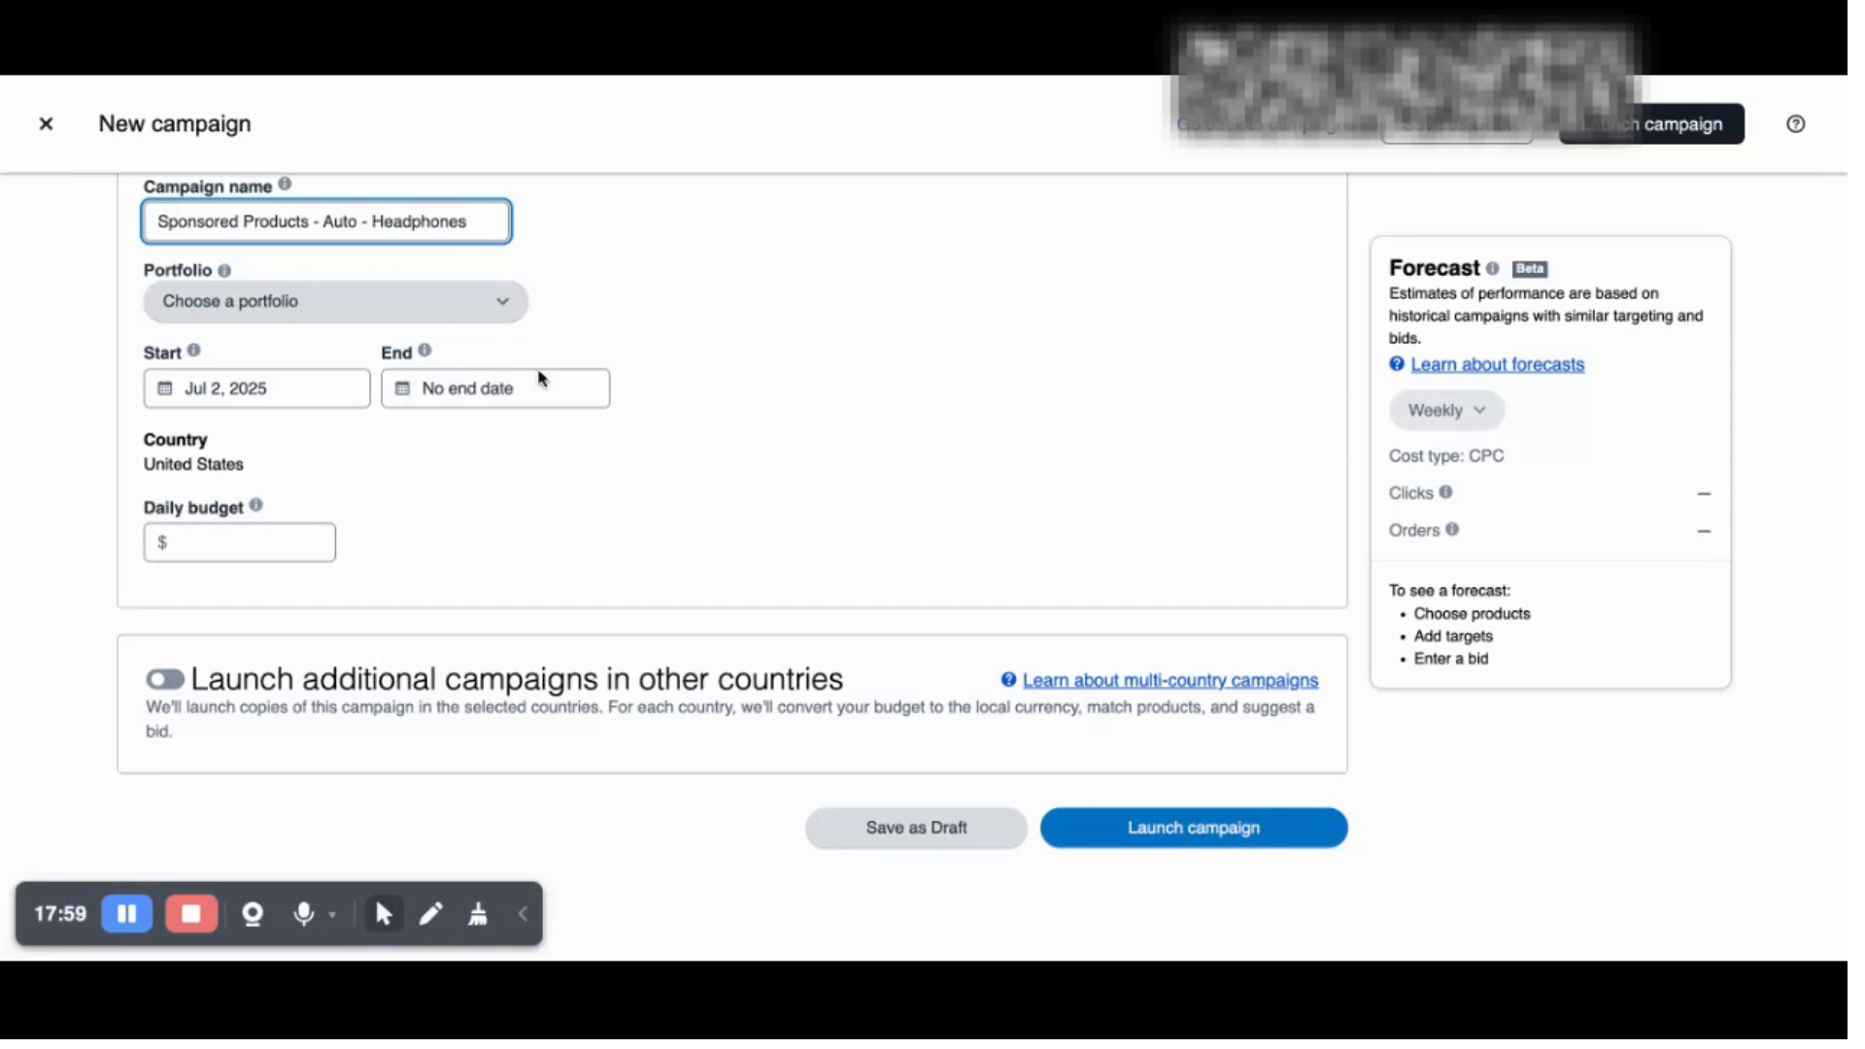
pyautogui.click(292, 541)
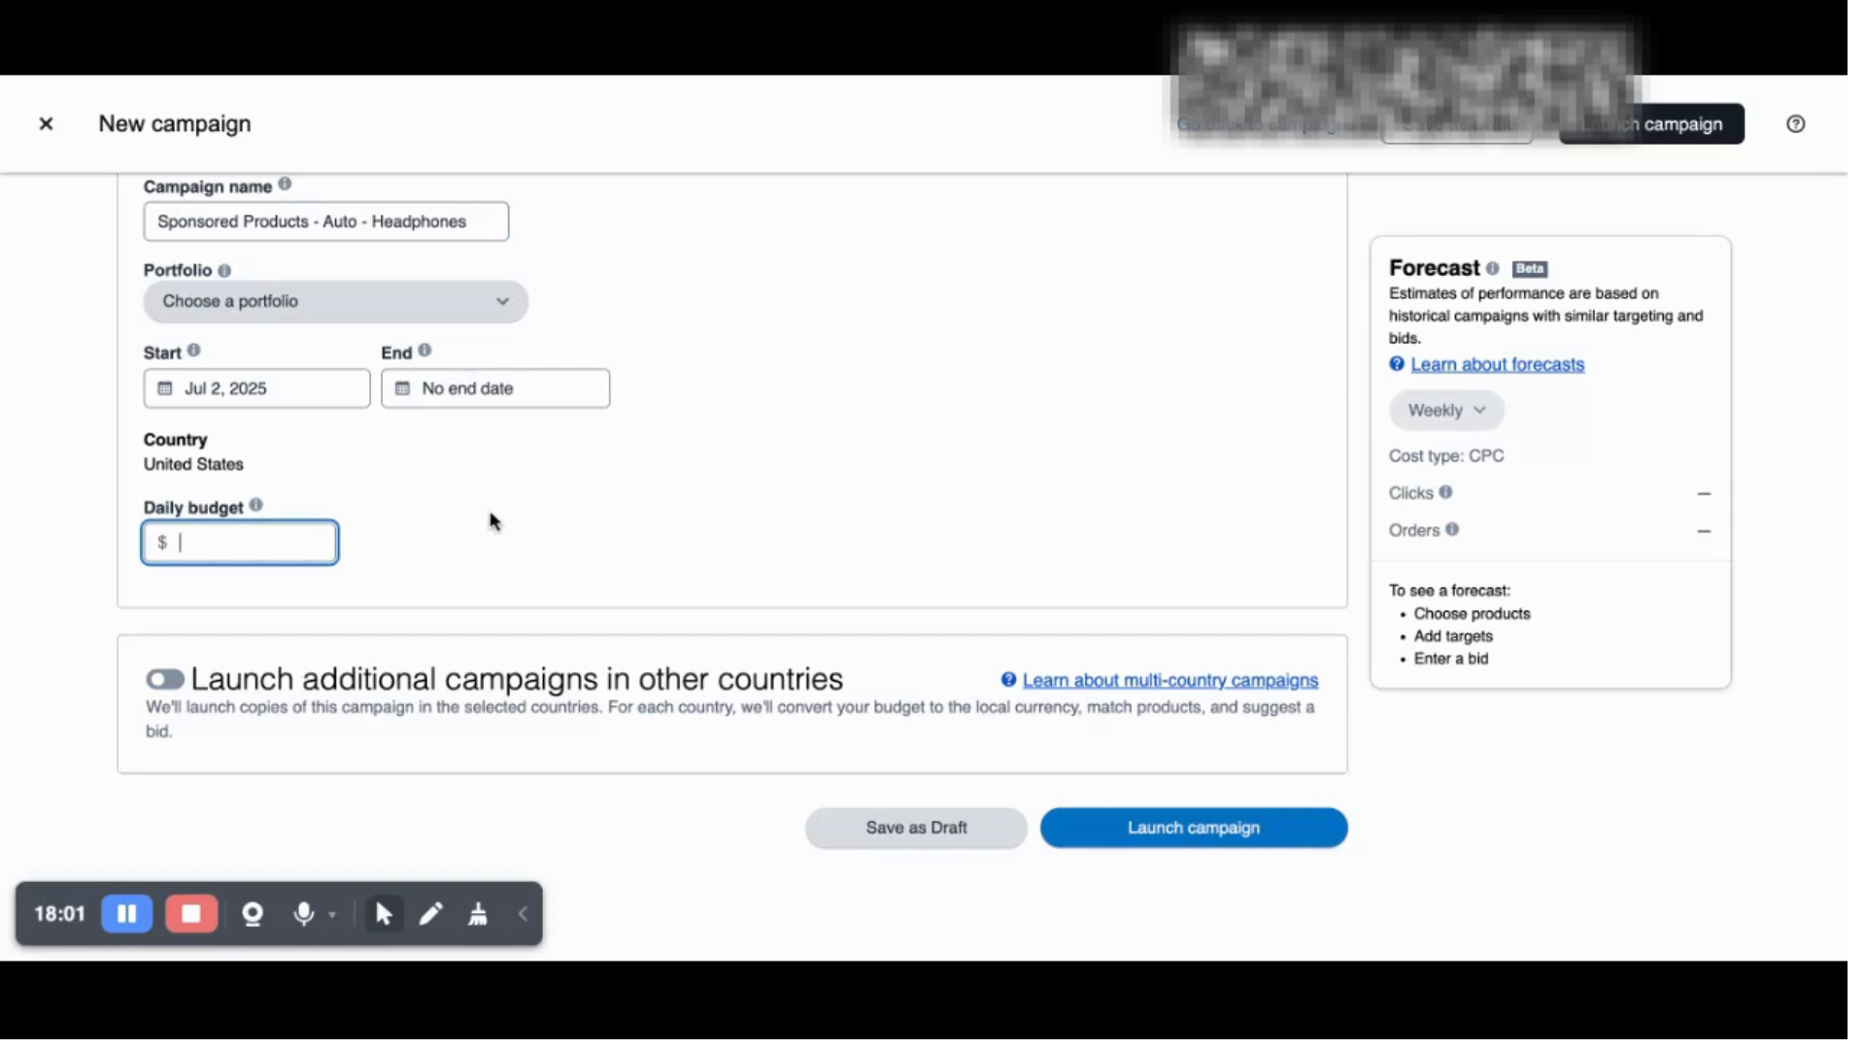
pyautogui.write('1')
pyautogui.click(679, 480)
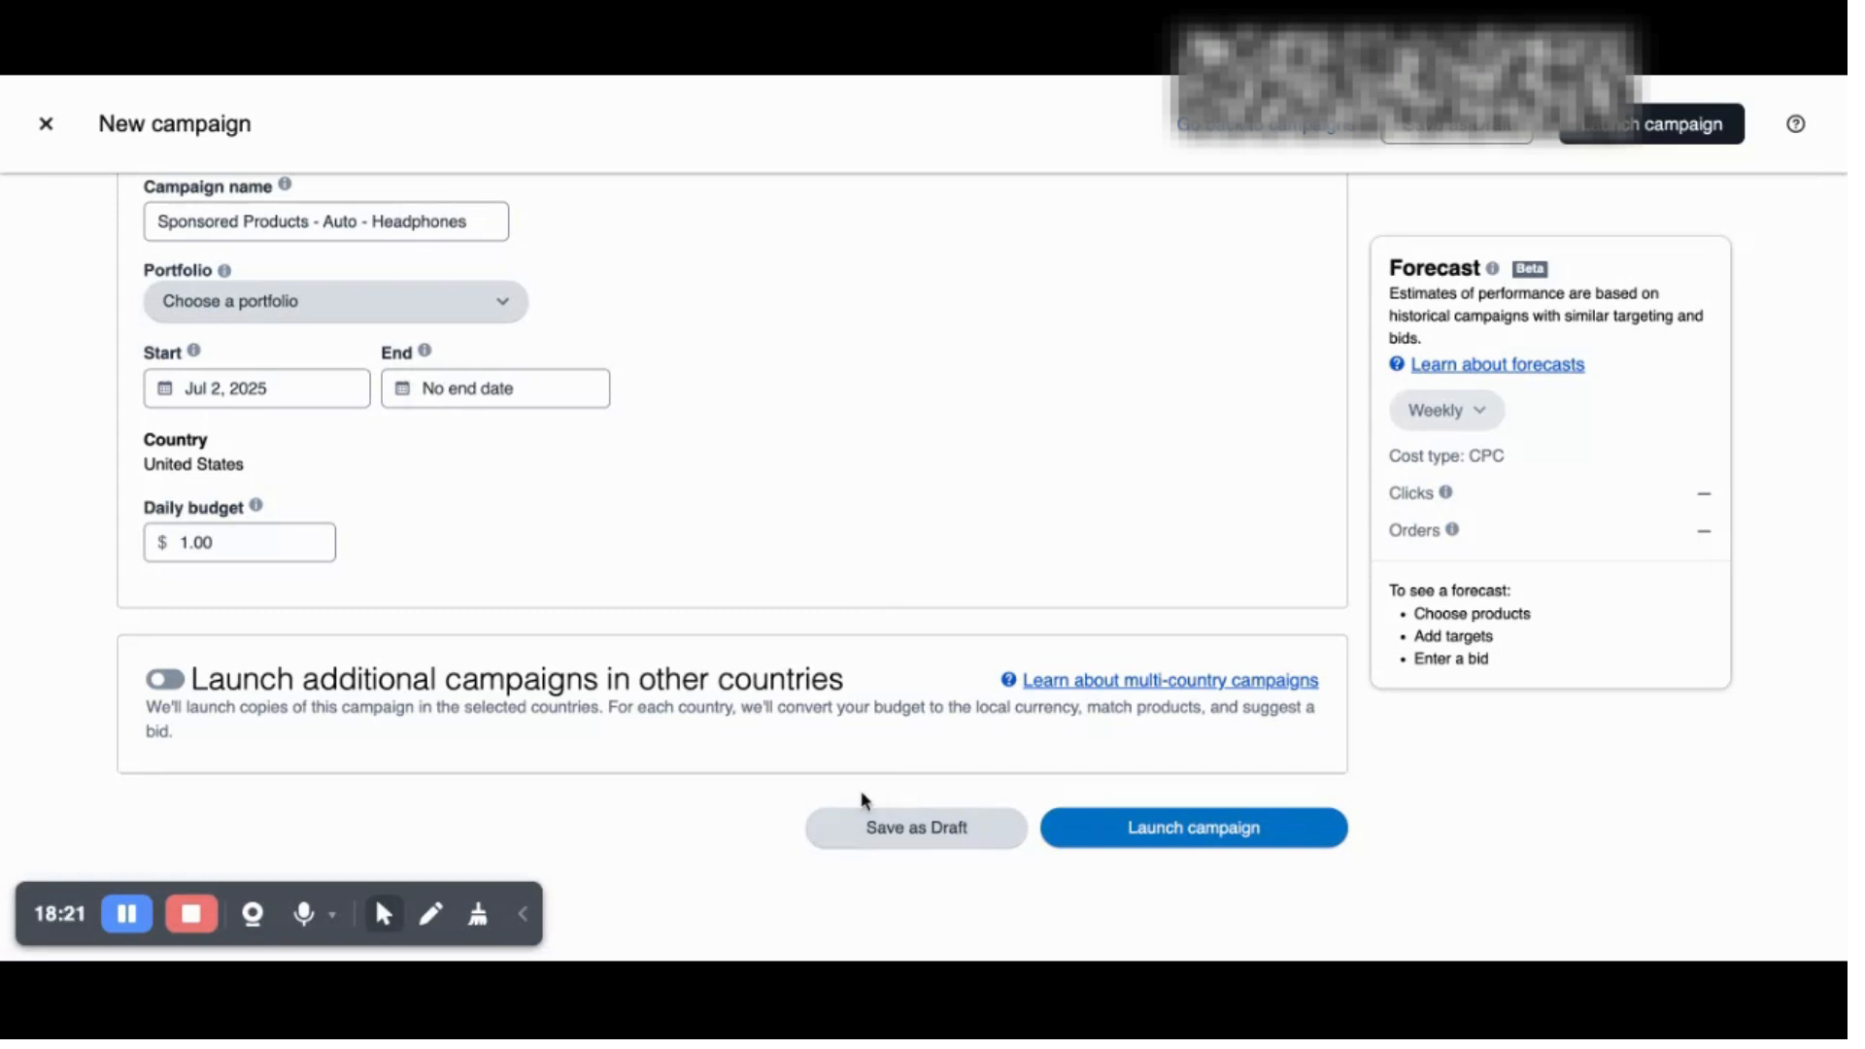
# Step: Rename the ad group as "Headphones - Exact"
pyautogui.scroll(15, 826, 633)
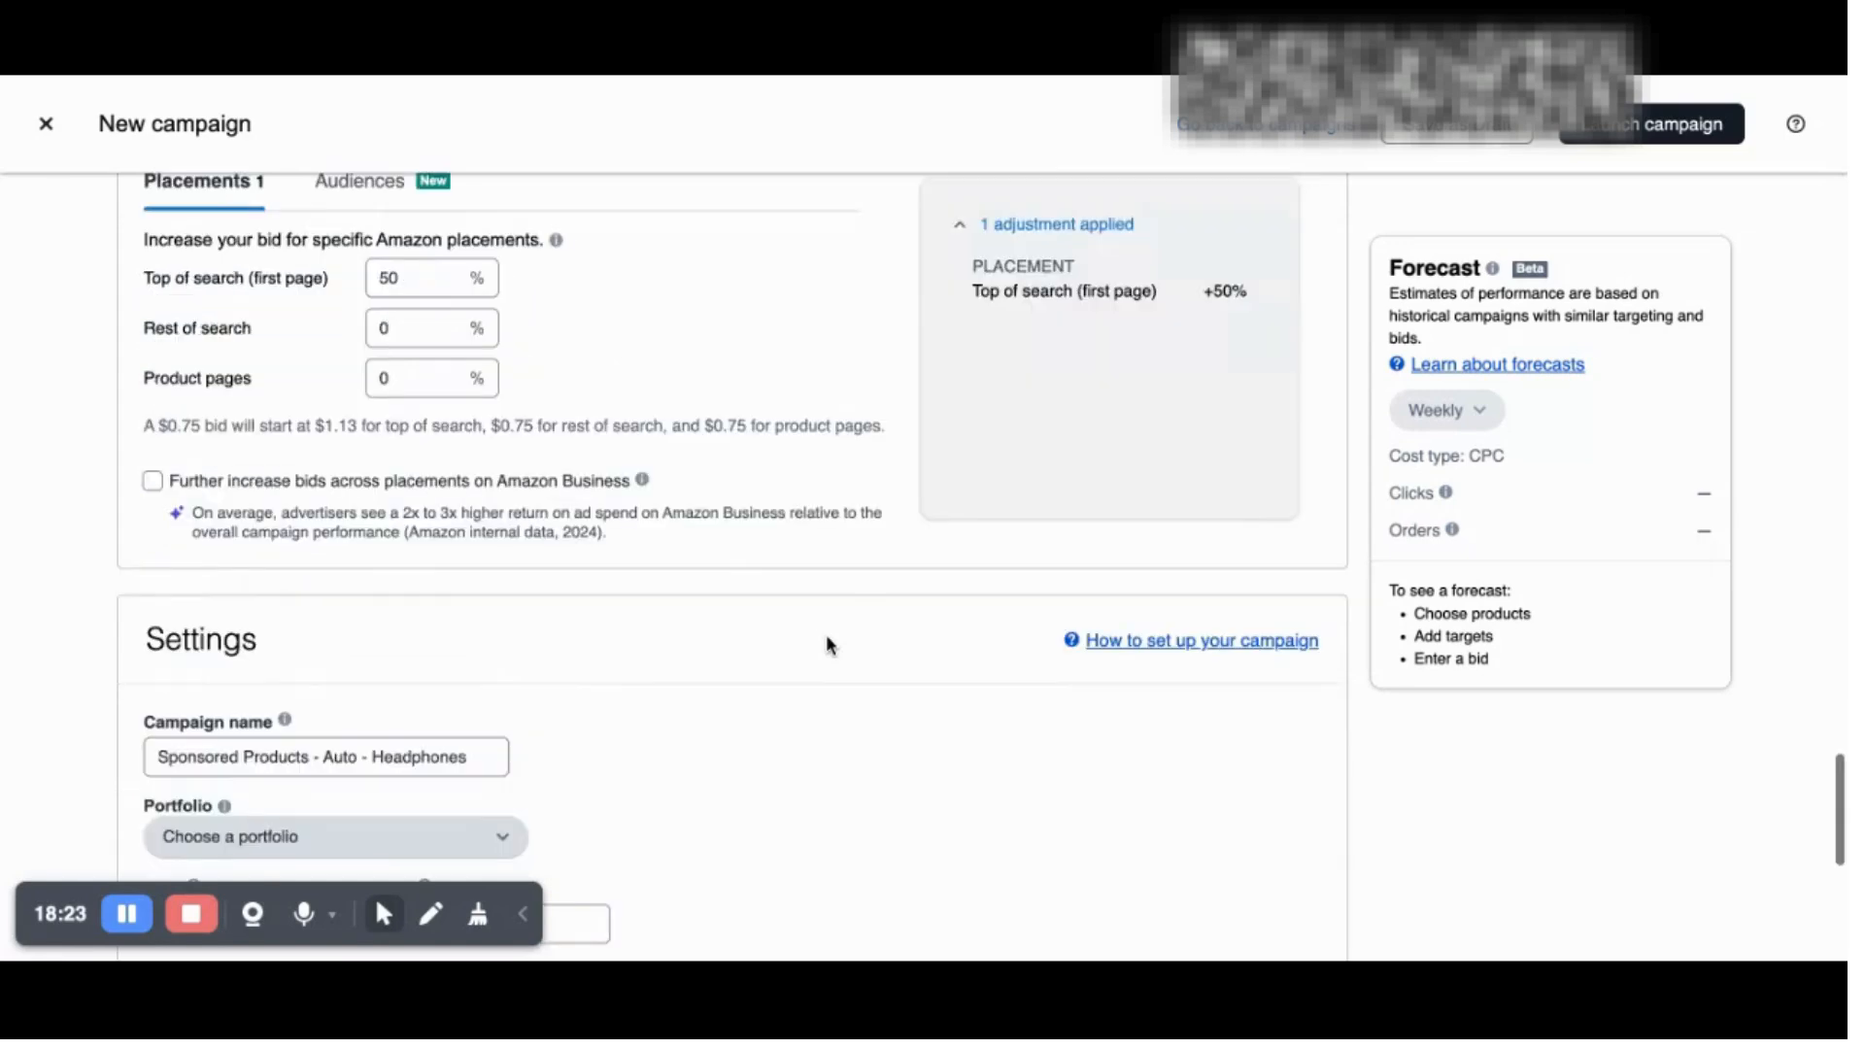
pyautogui.scroll(15, 825, 633)
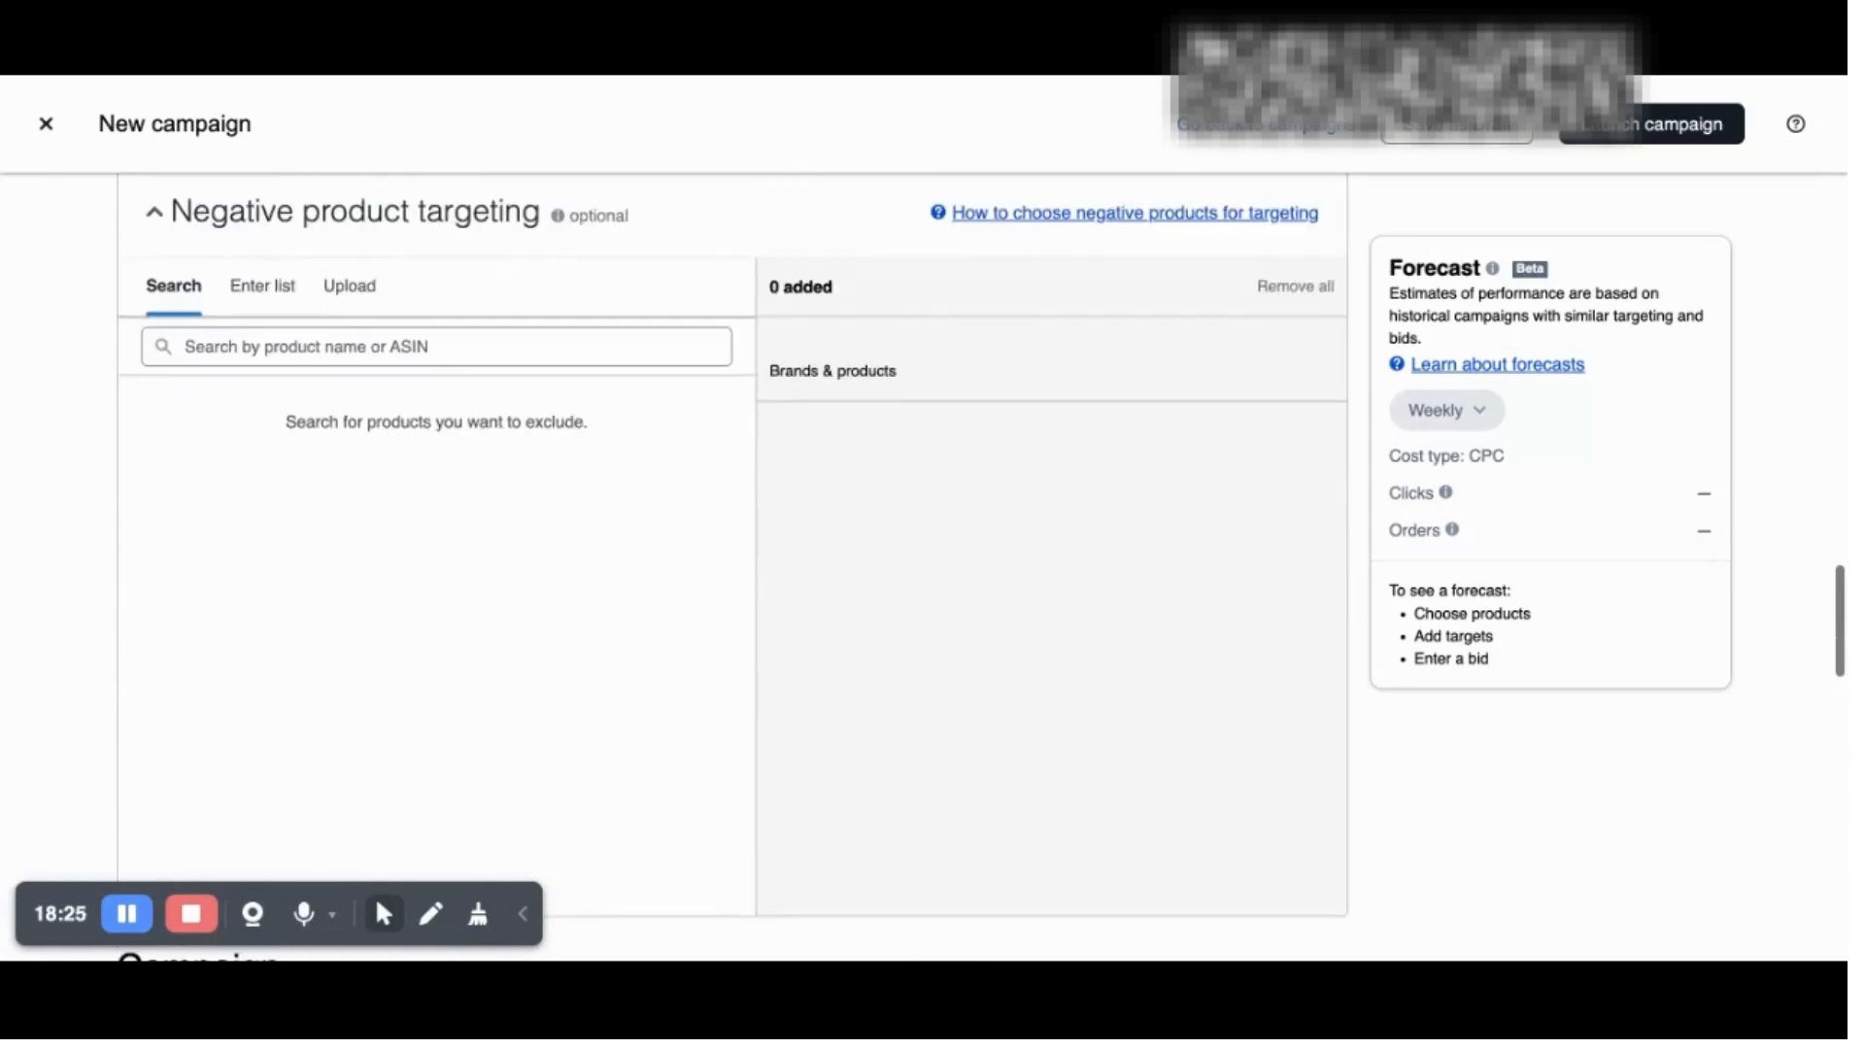
pyautogui.scroll(15, 731, 583)
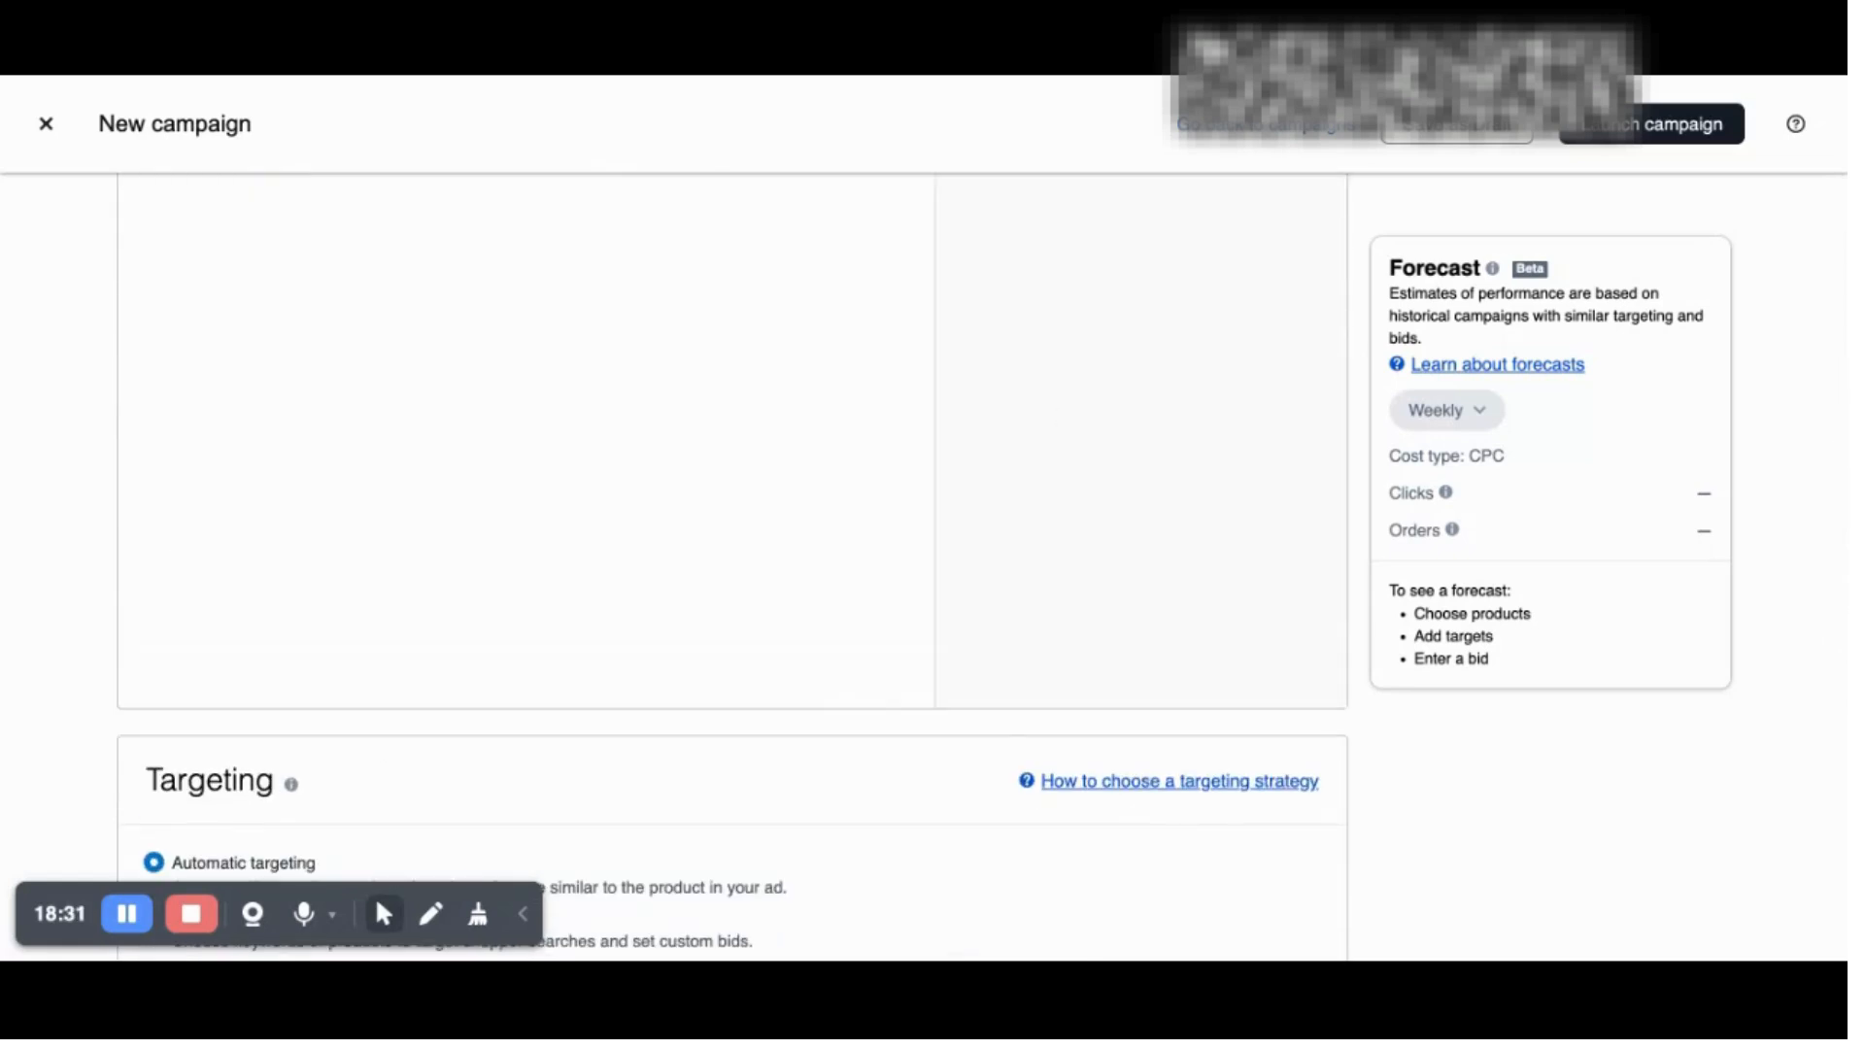
pyautogui.scroll(10, 551, 565)
pyautogui.scroll(-2, 551, 566)
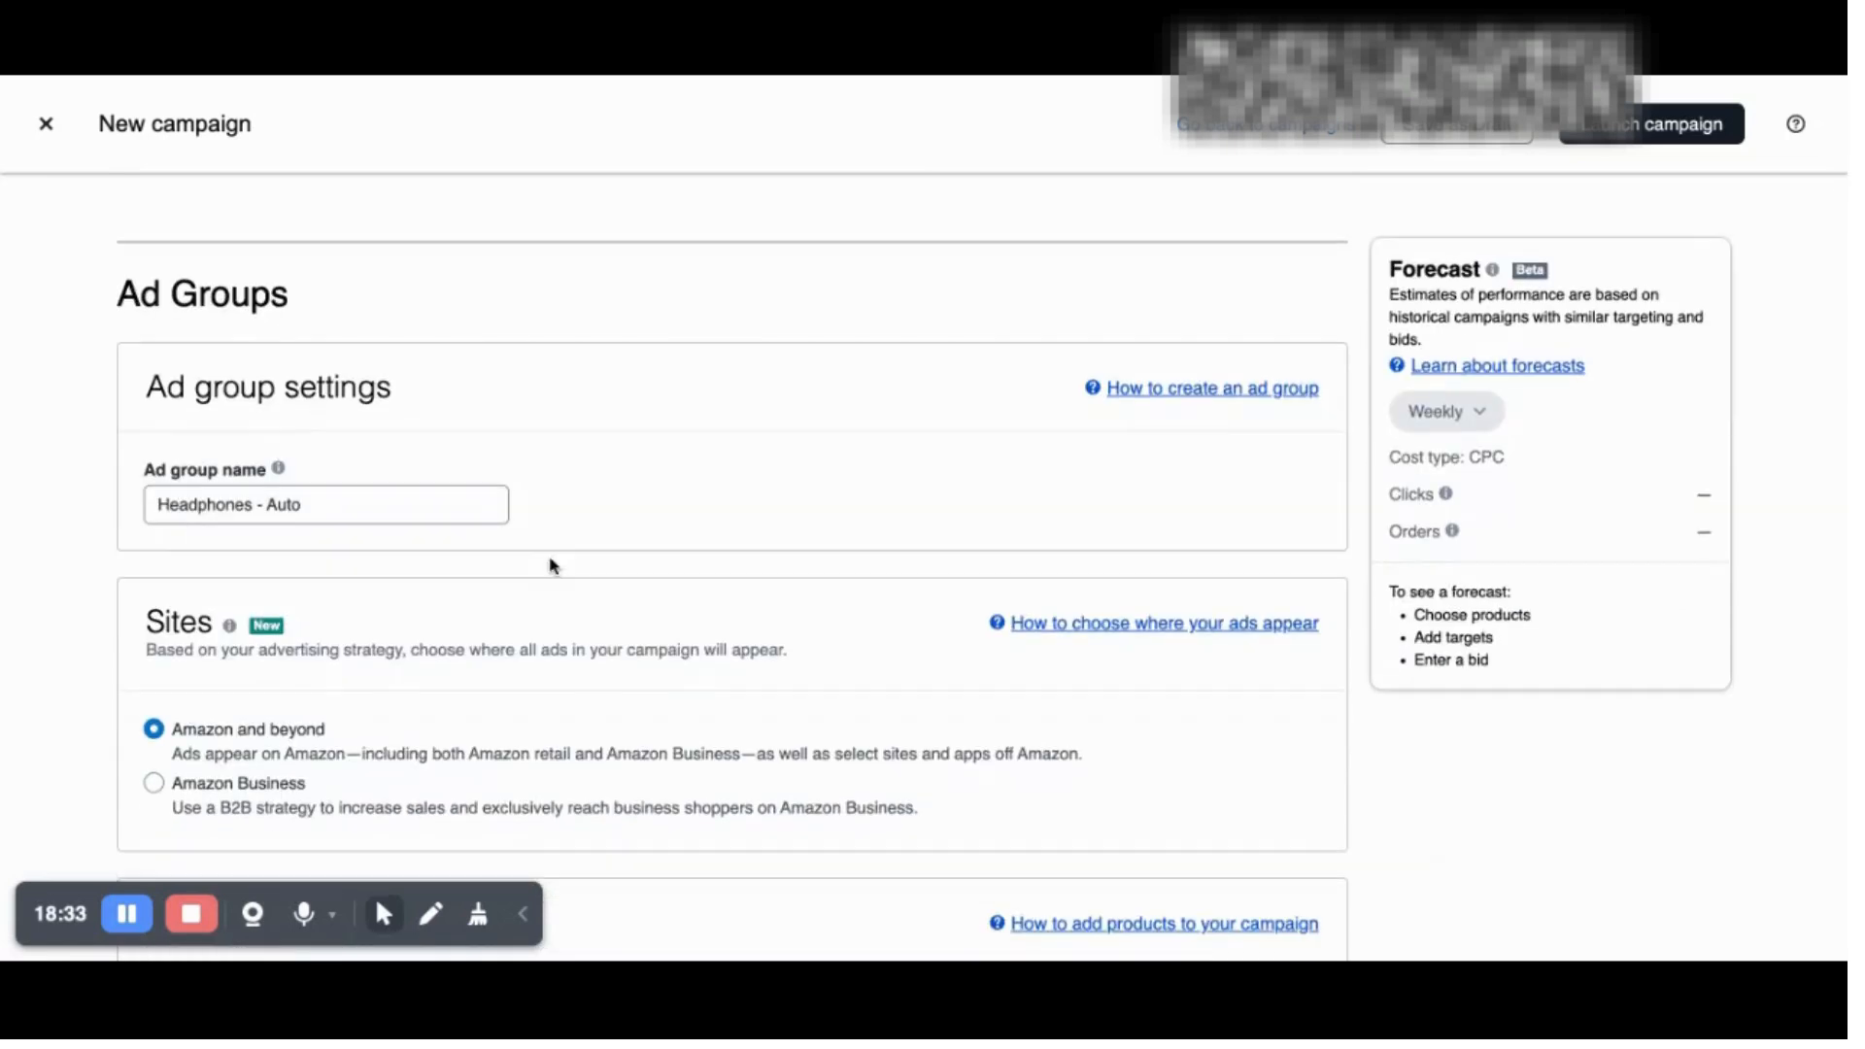
pyautogui.doubleClick(446, 505)
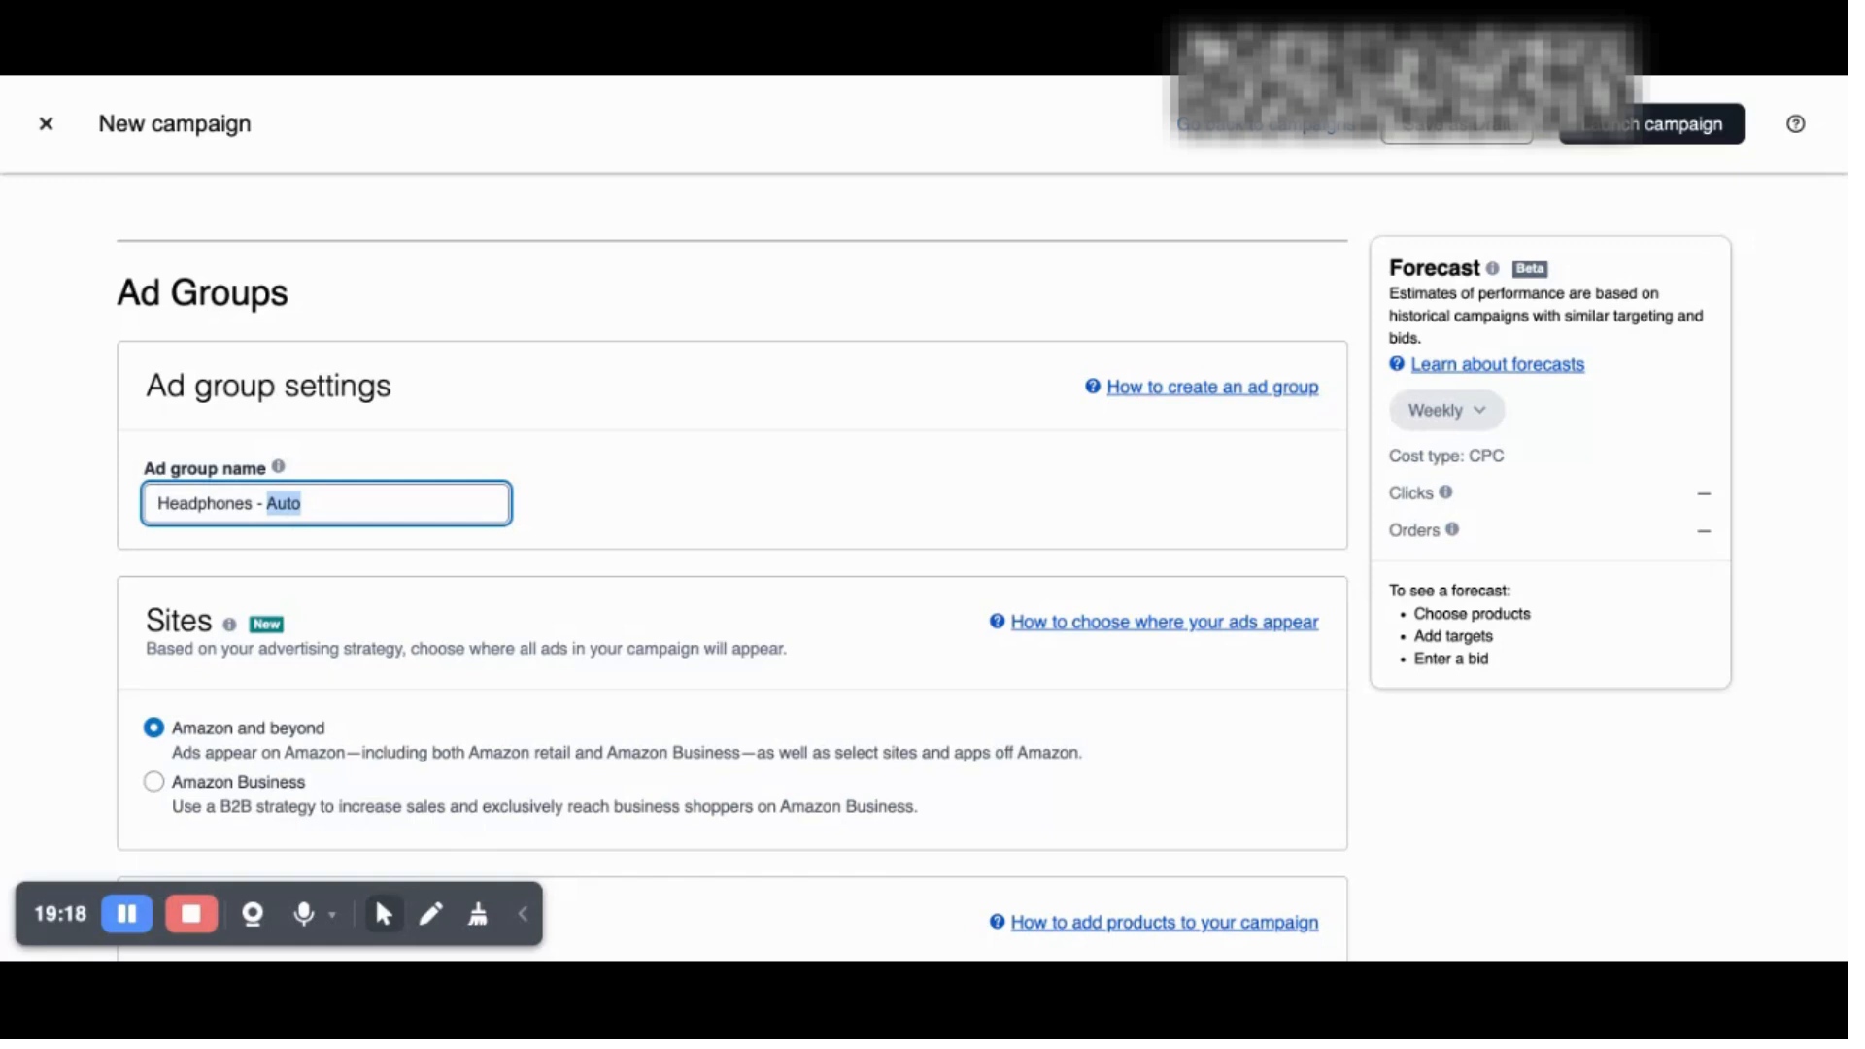
pyautogui.write('Exact')
pyautogui.click(519, 442)
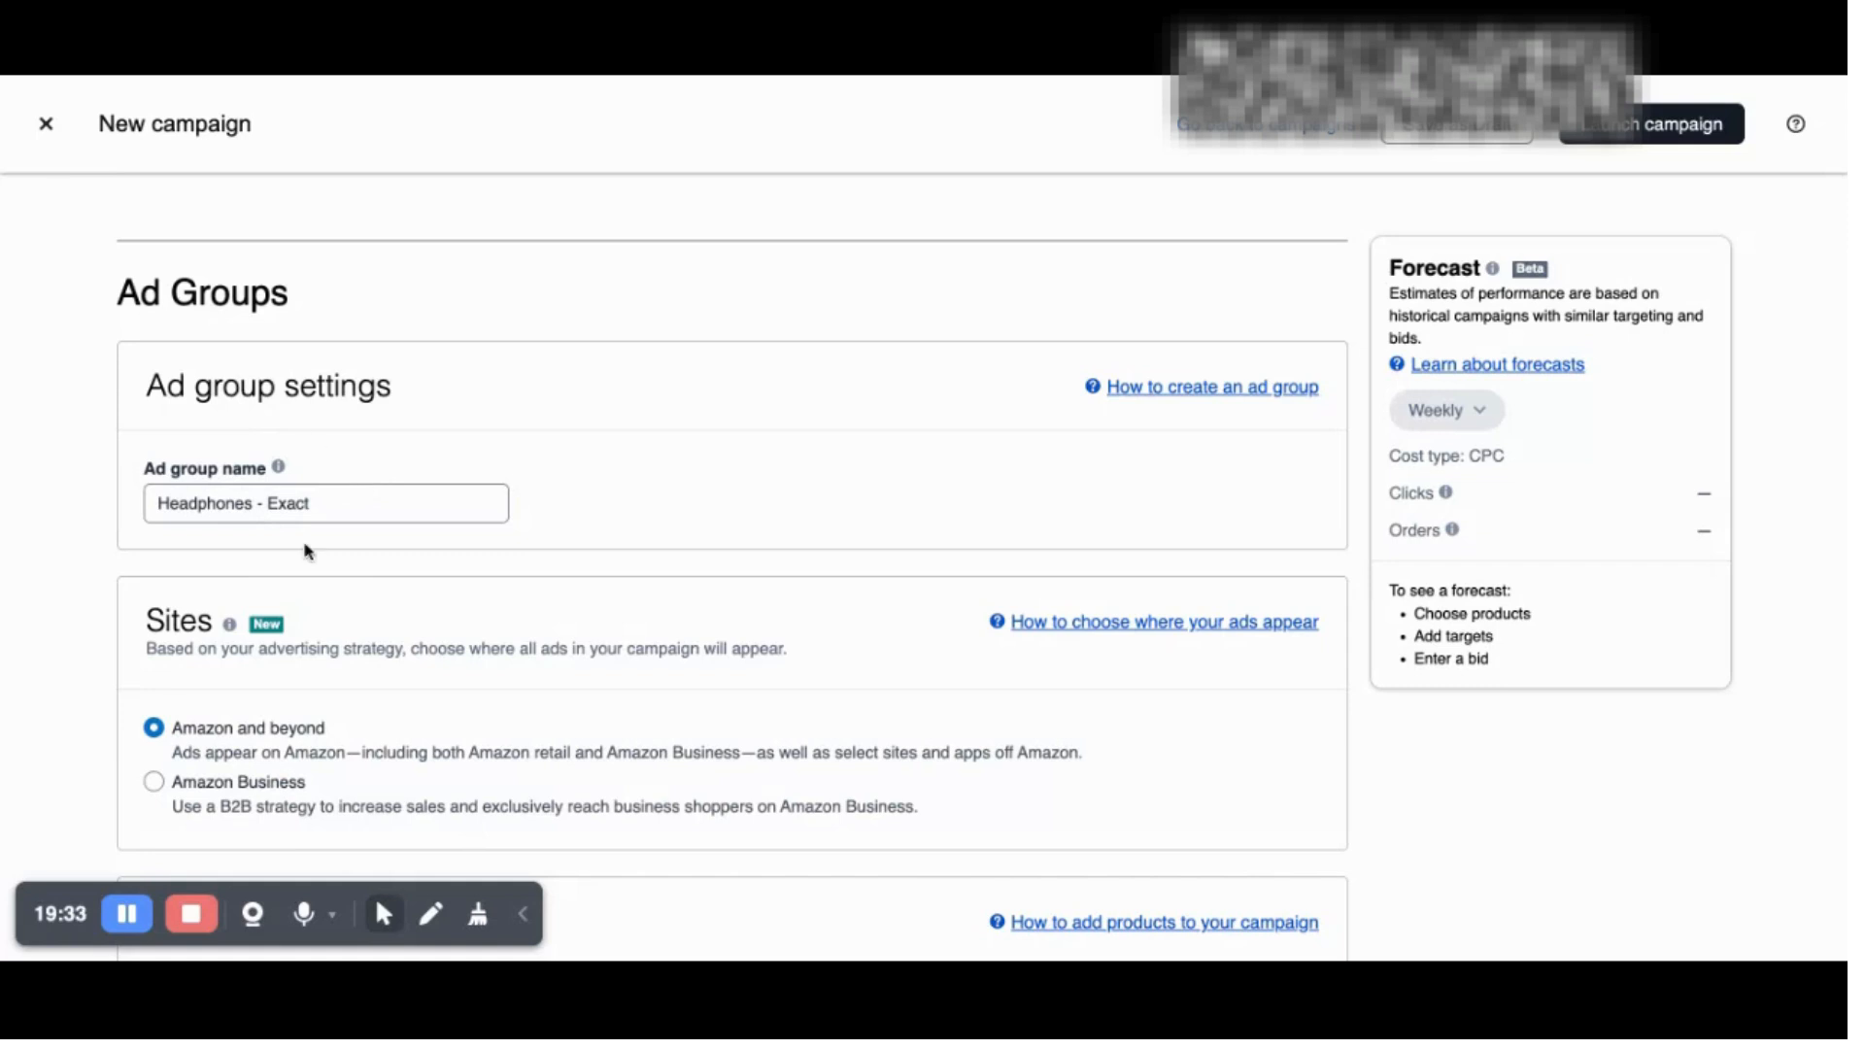
# Step: Set the campaign's targeting strategy to Manual targeting
pyautogui.scroll(-4, 624, 515)
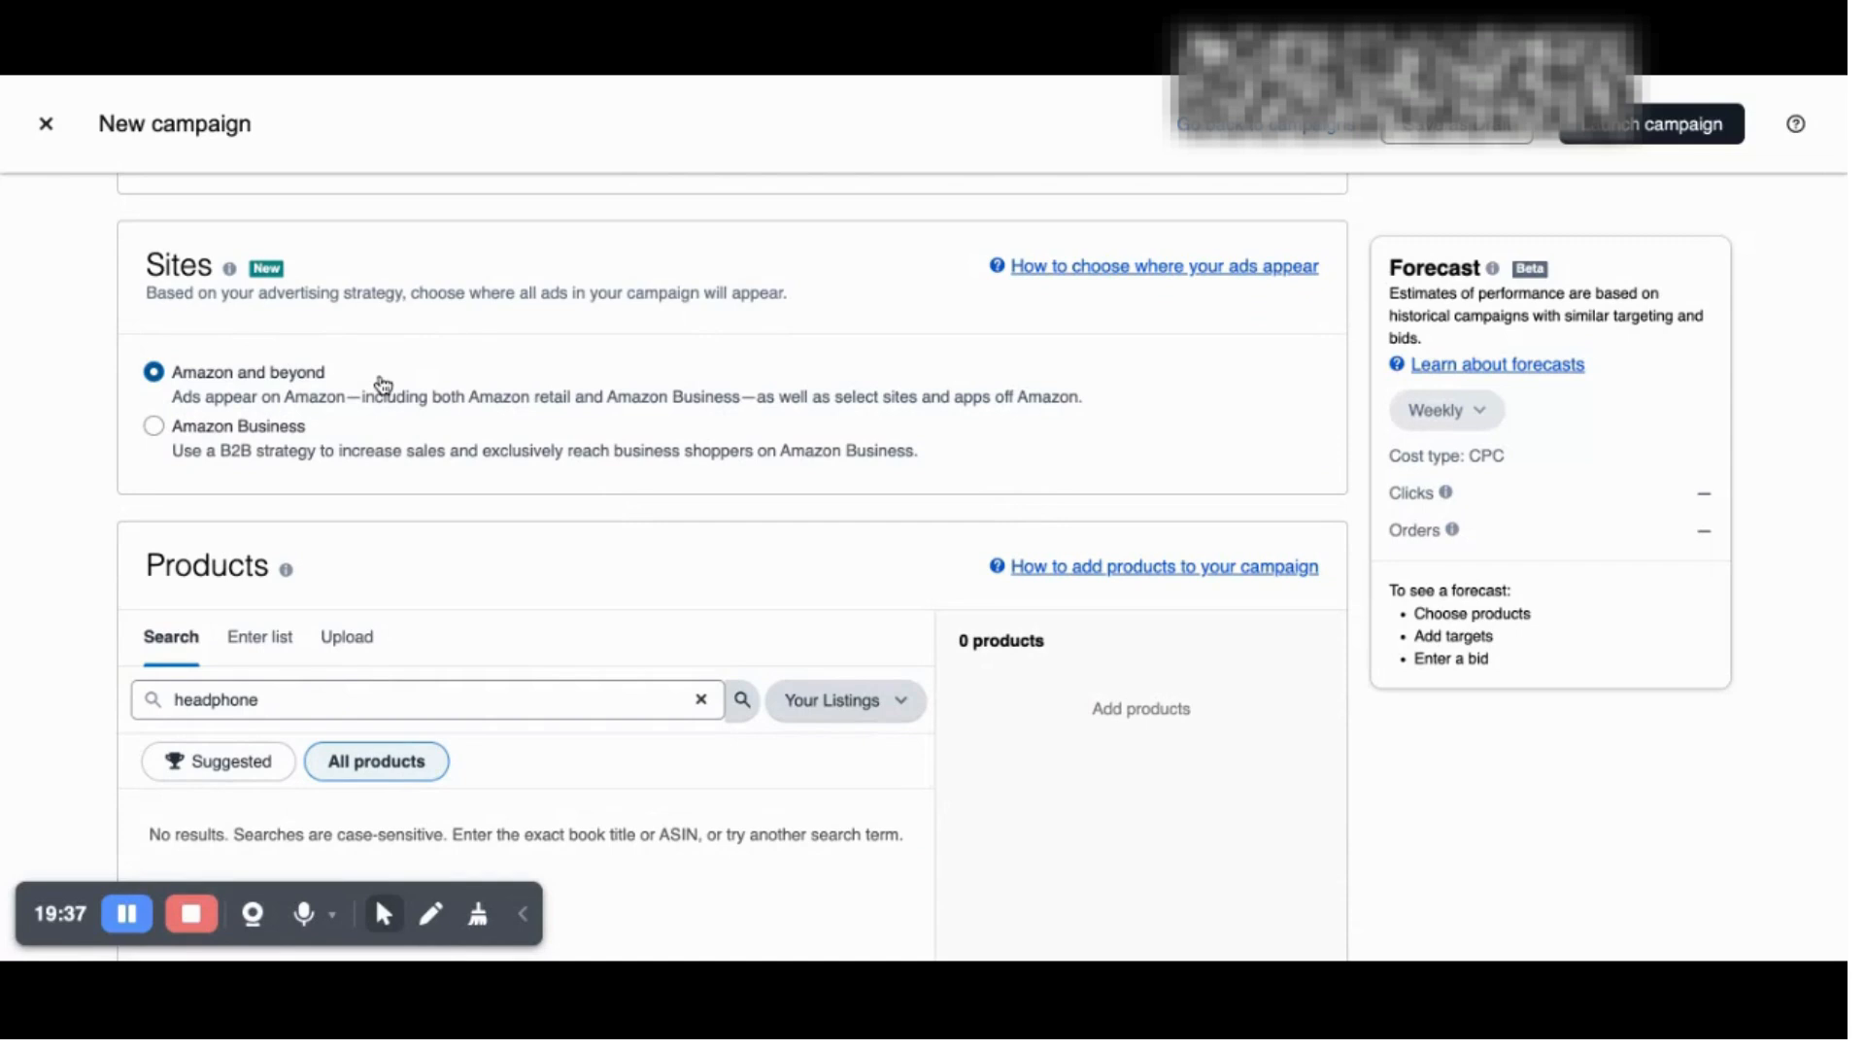
pyautogui.scroll(-4, 434, 568)
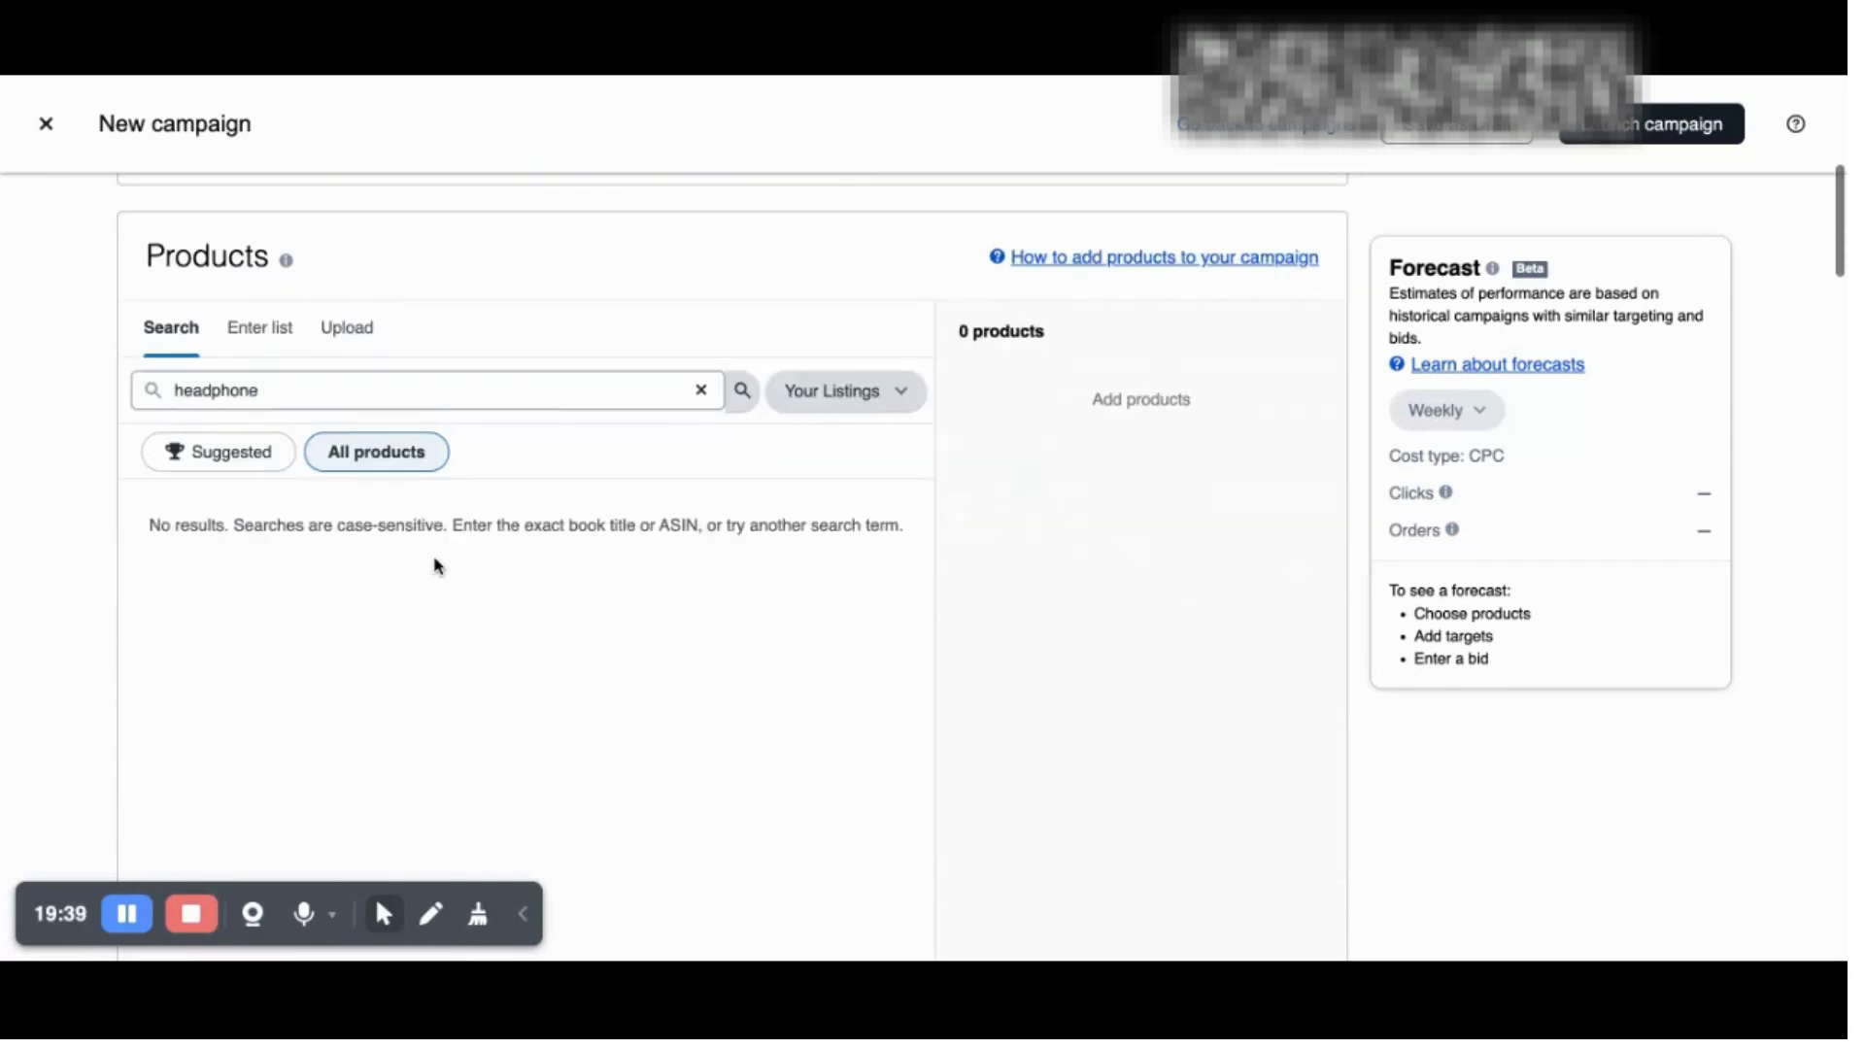
pyautogui.scroll(-6, 534, 517)
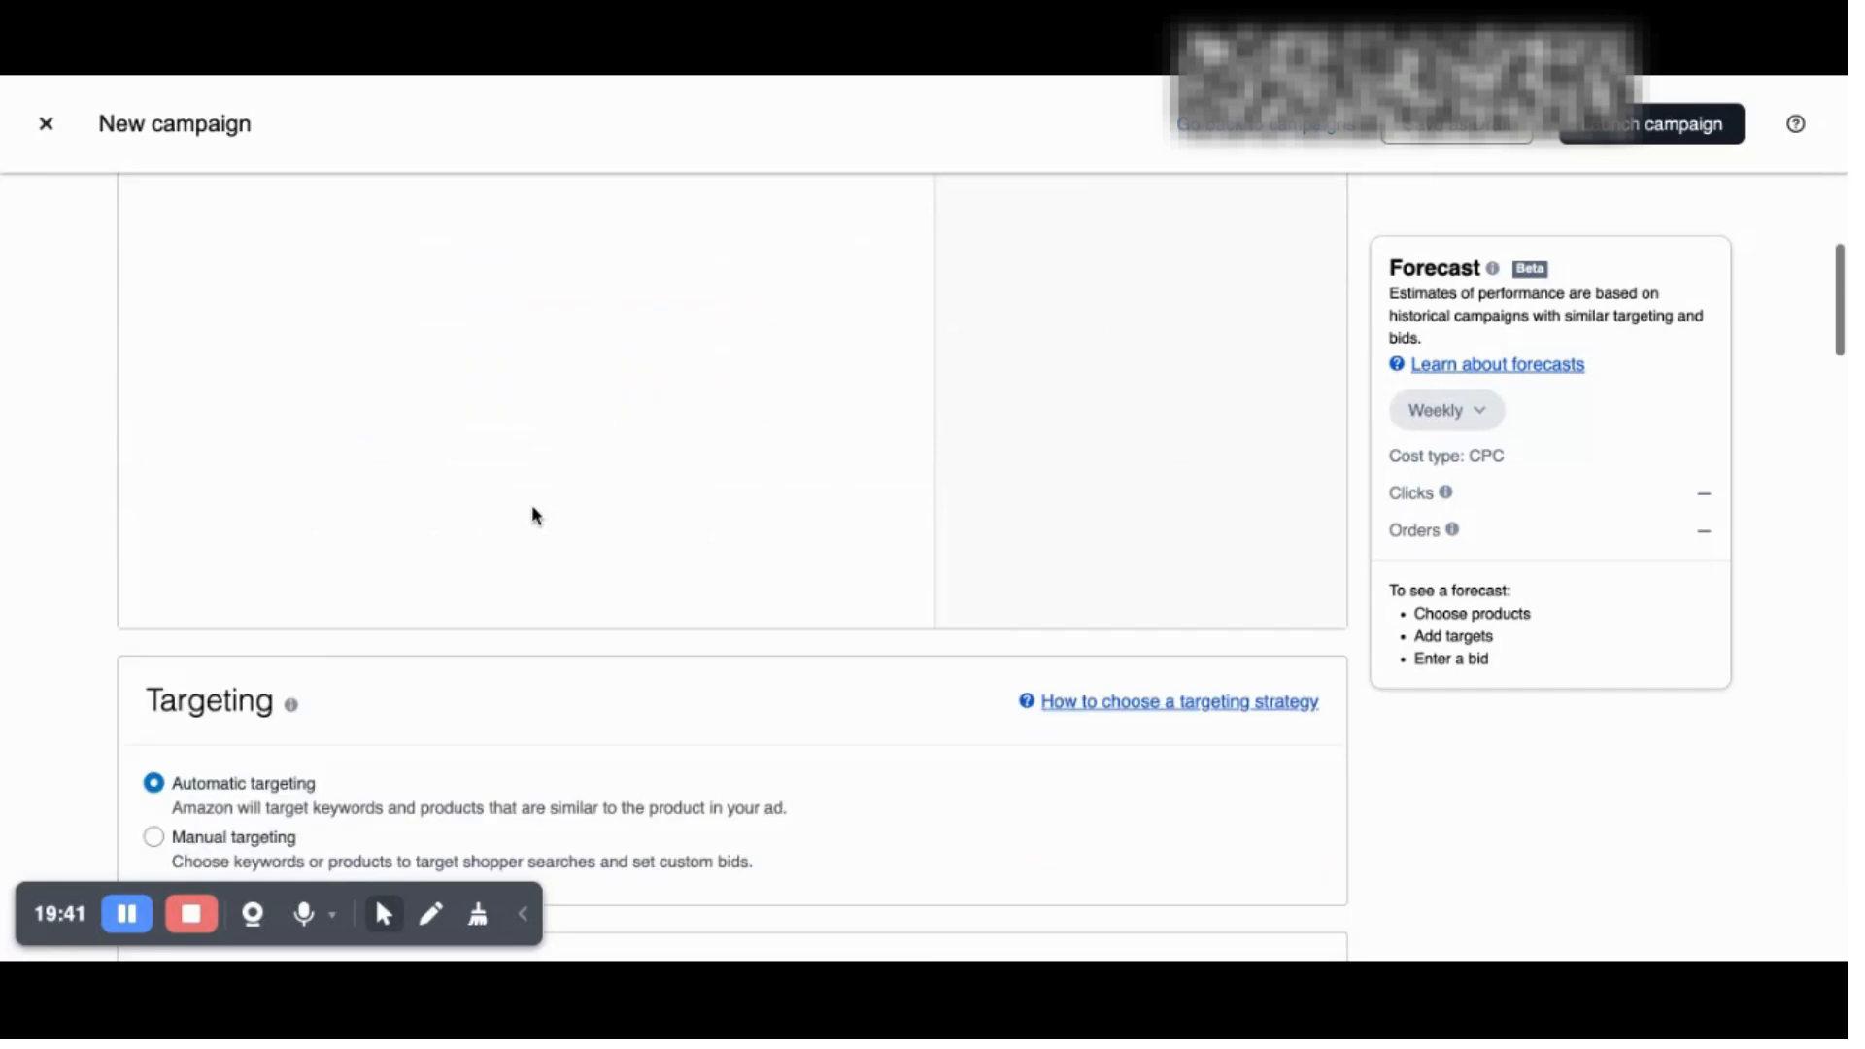
pyautogui.scroll(-5, 532, 514)
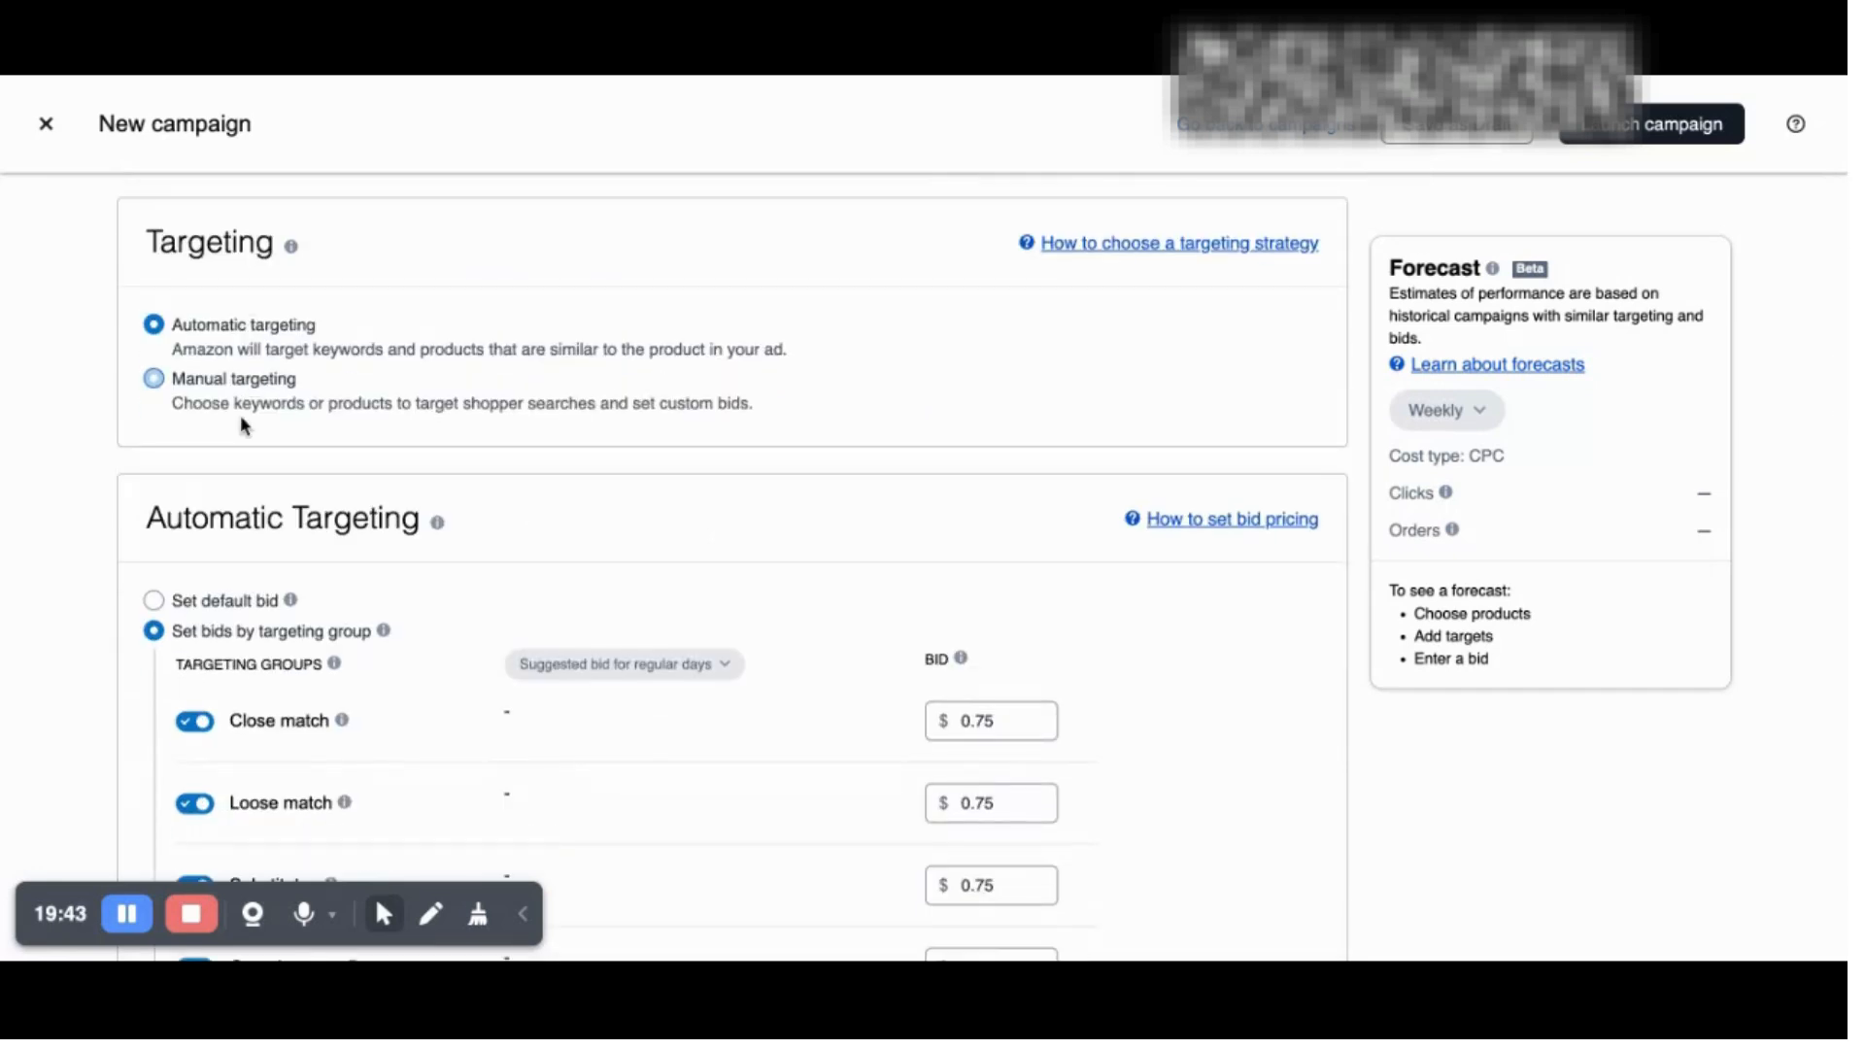
pyautogui.click(233, 389)
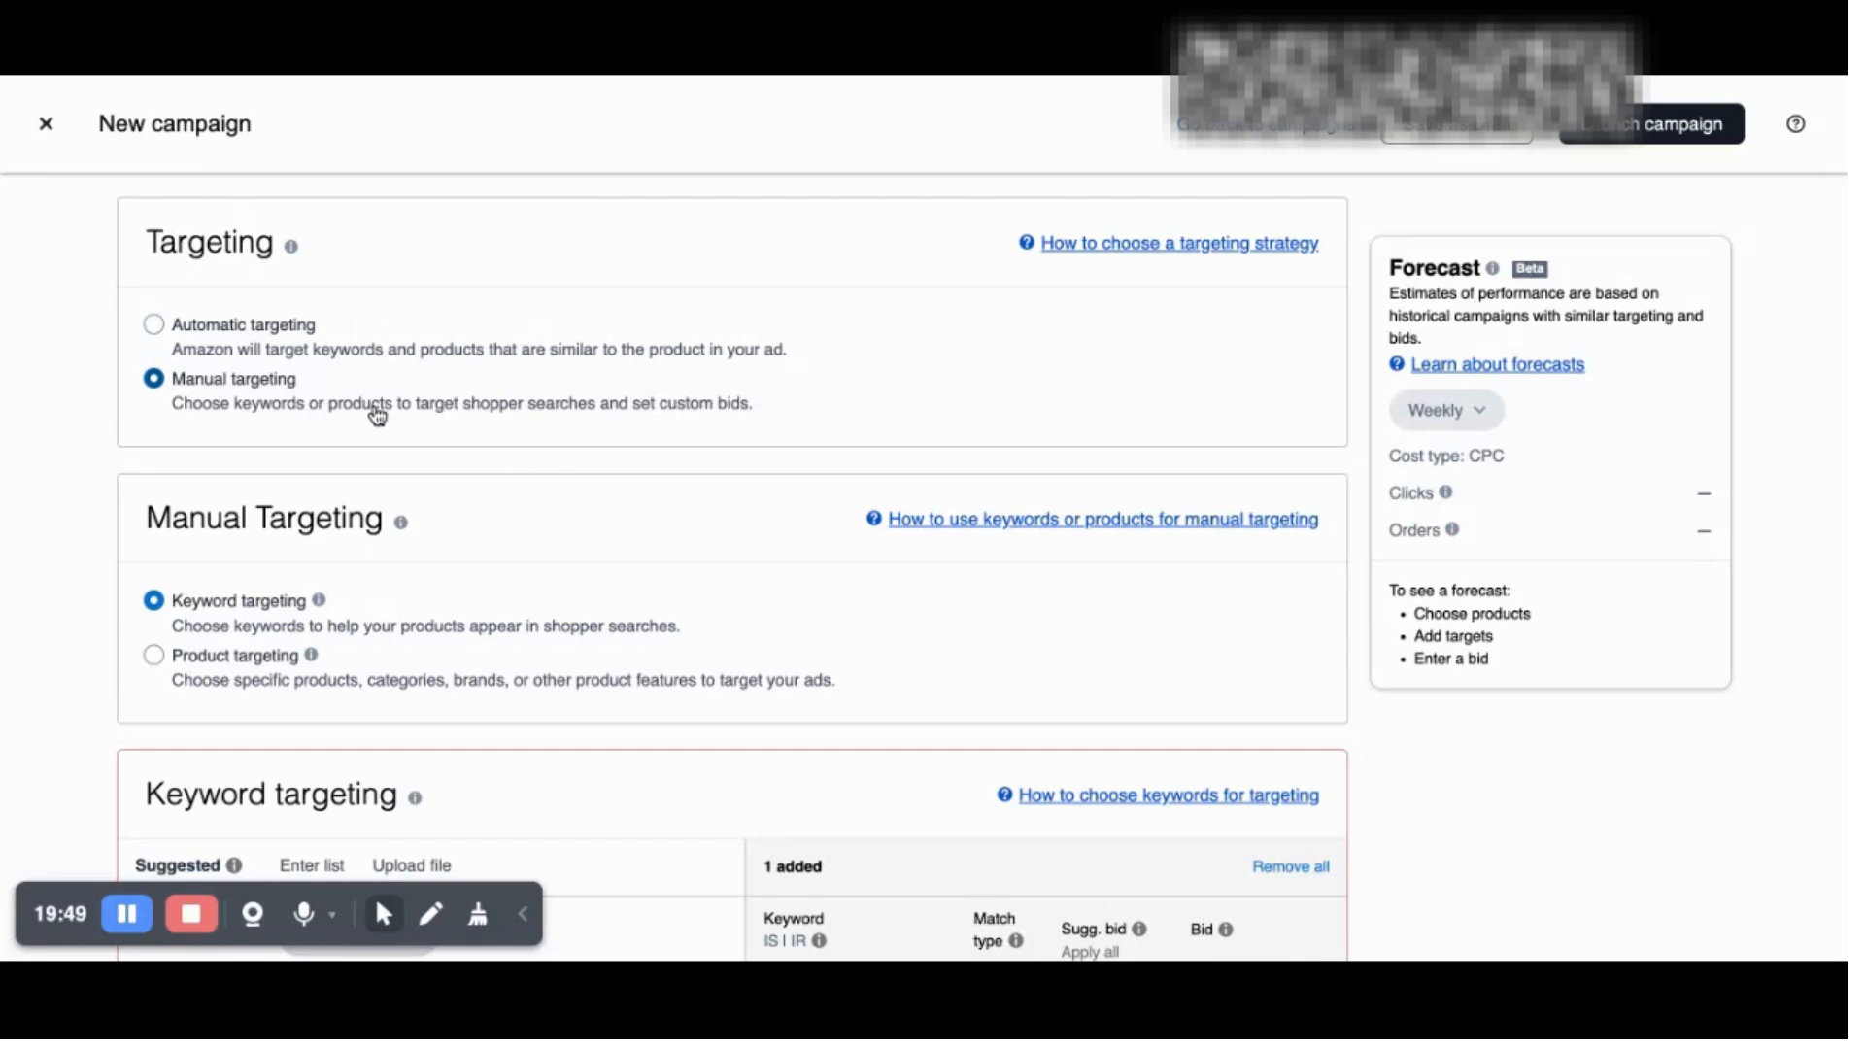
# Step: Switch keyword targeting to a manually entered list and enter "sony headphones" as the keyword
pyautogui.scroll(-3, 376, 416)
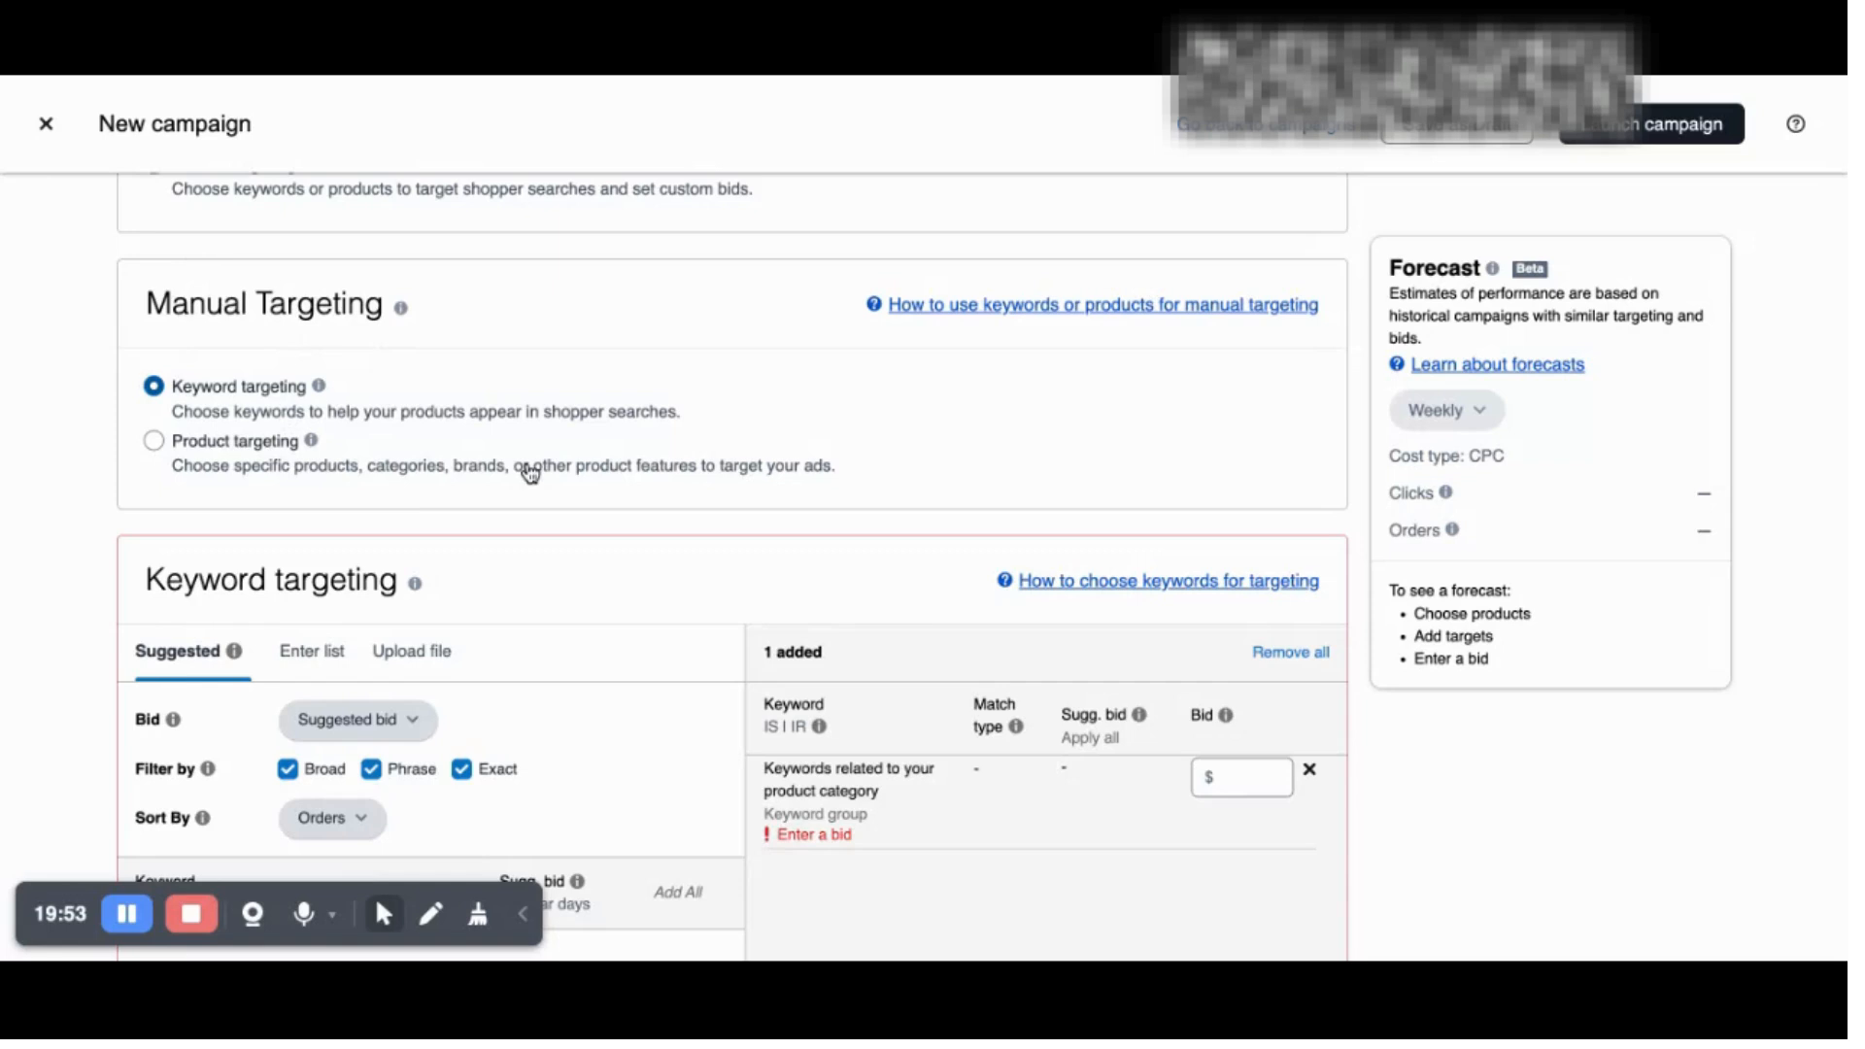
pyautogui.scroll(-5, 535, 481)
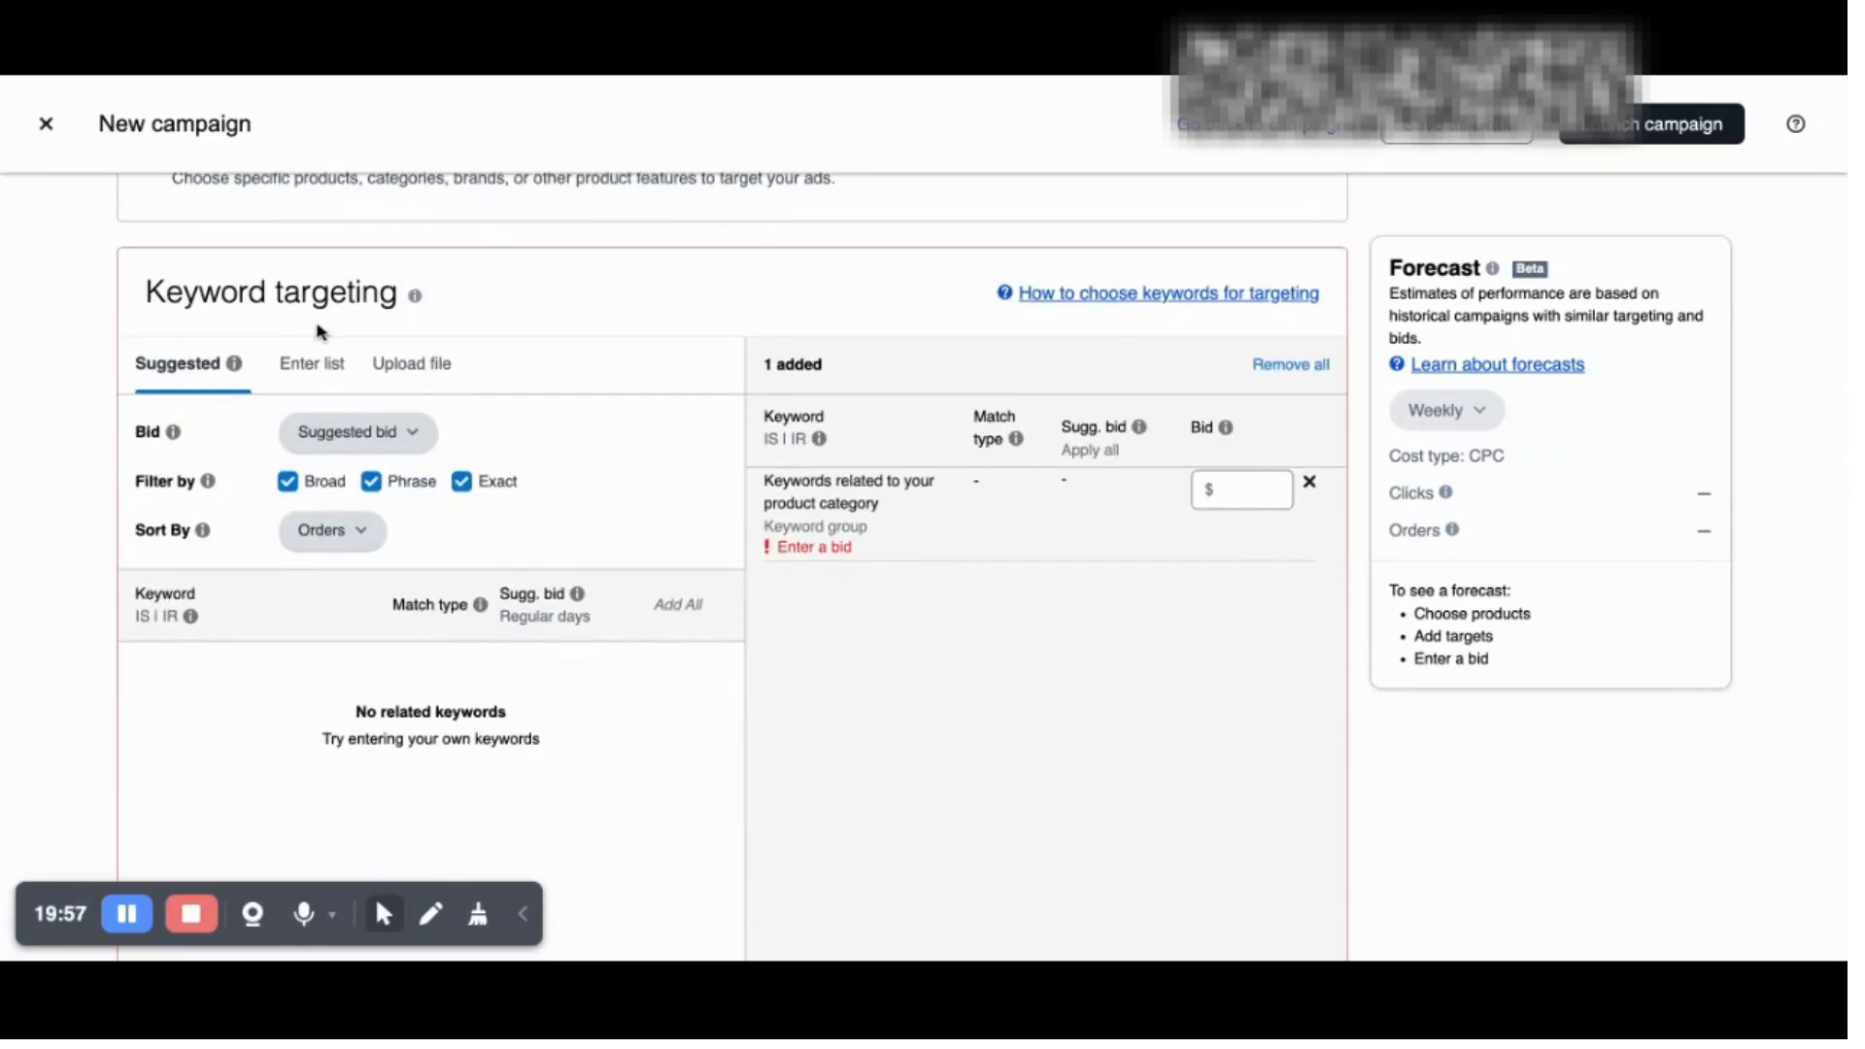
pyautogui.click(312, 363)
pyautogui.click(242, 646)
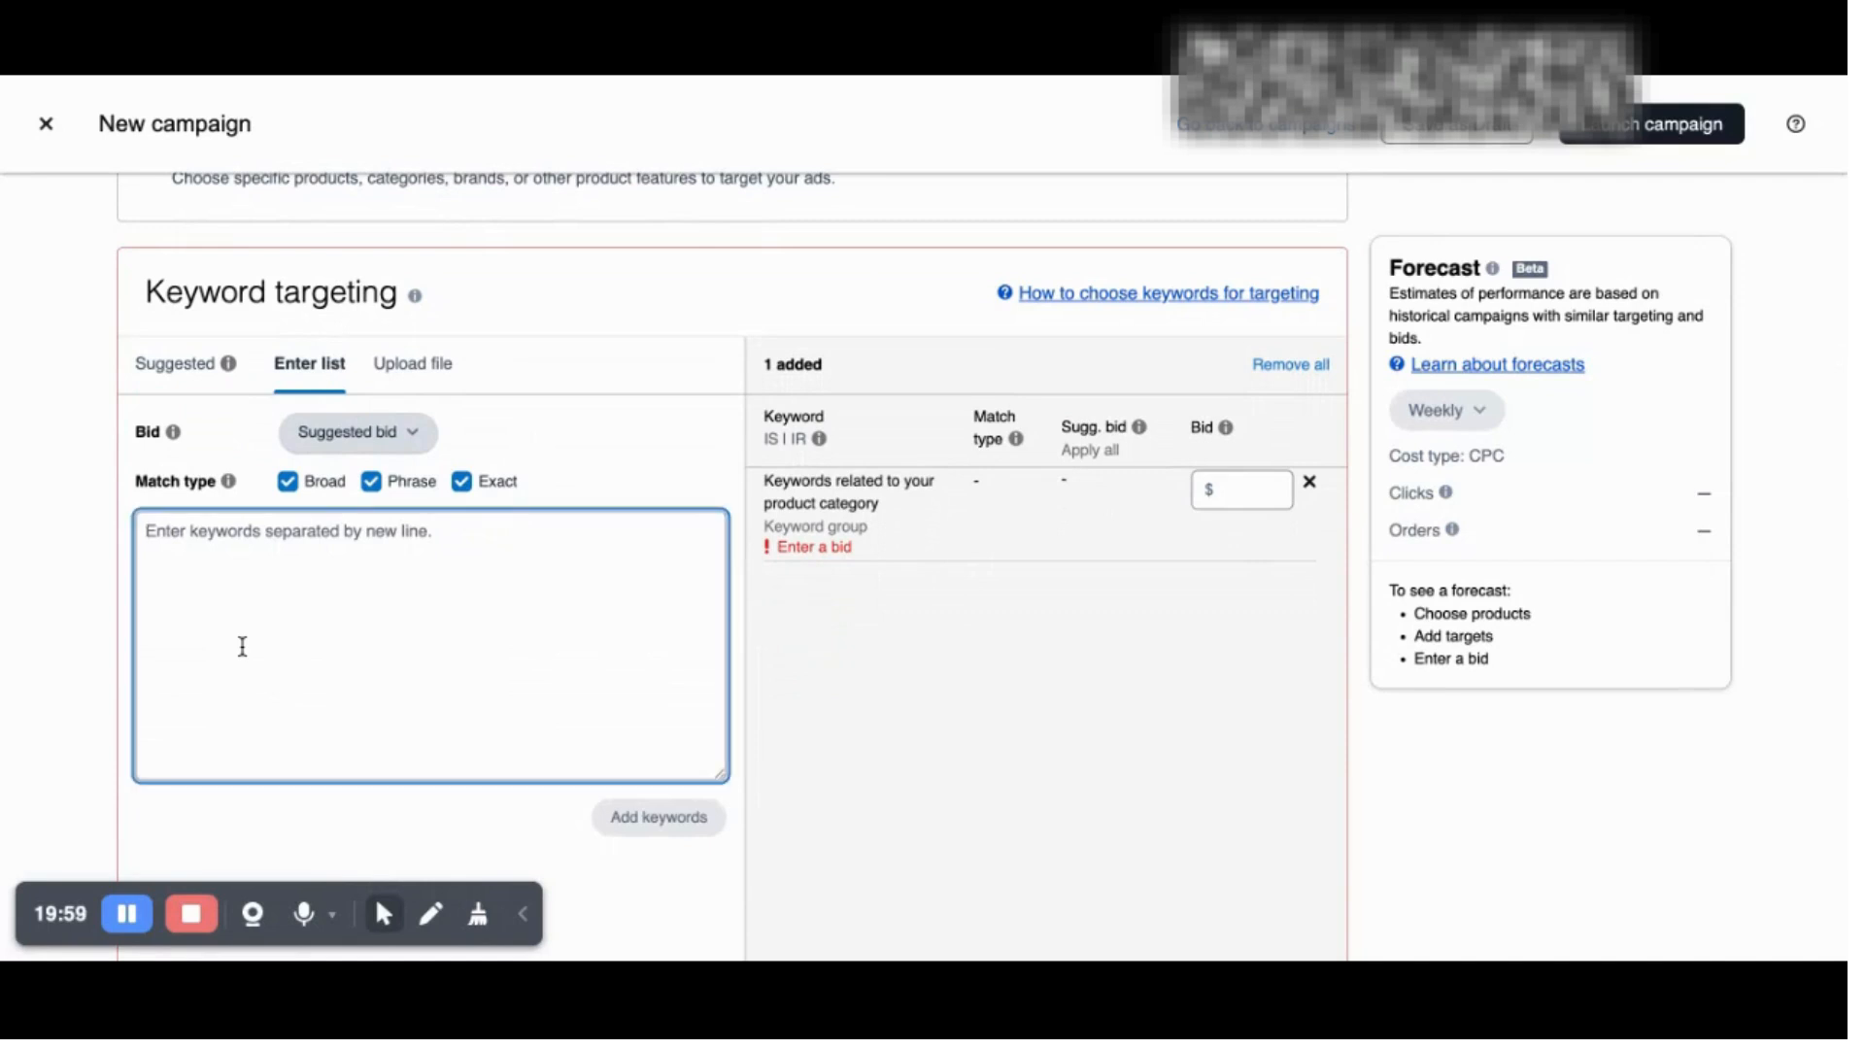
pyautogui.write('sony')
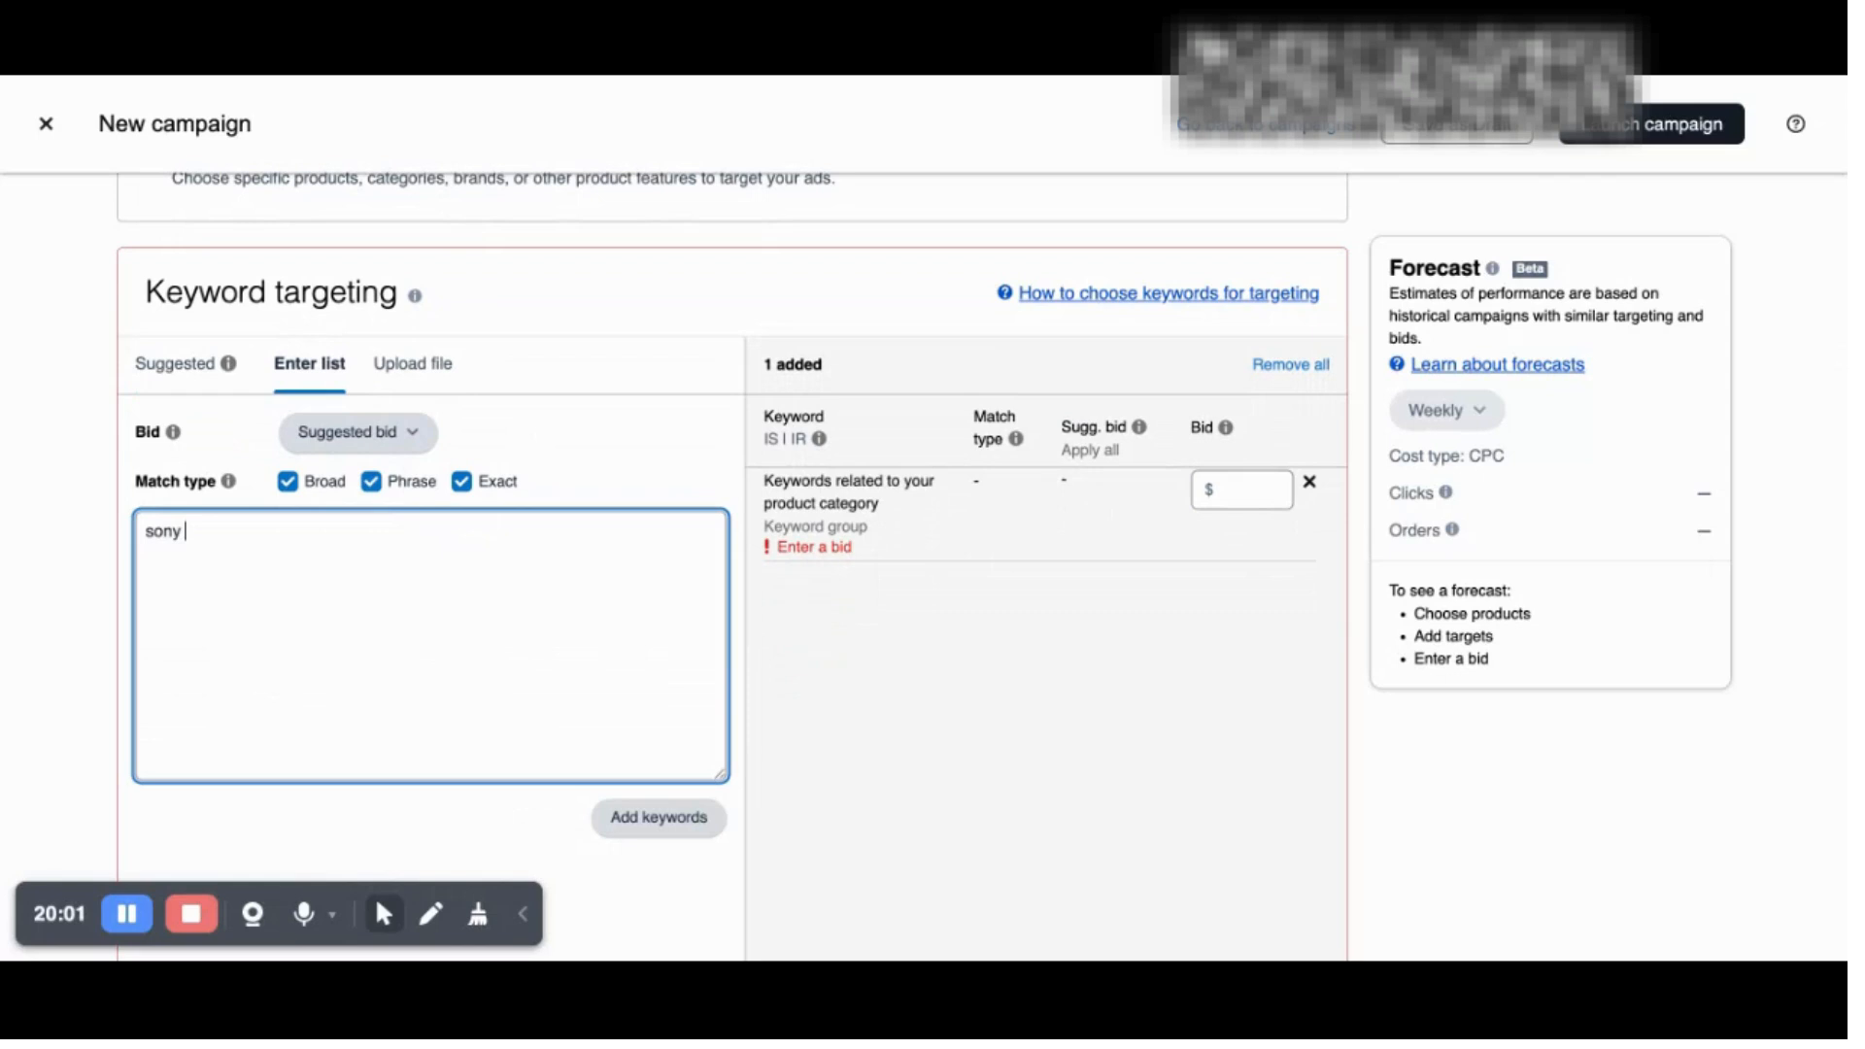
pyautogui.write(' headphones')
# Step: Examine the shopper queries suggested for "sony headphones" and the list of added keywords
pyautogui.scroll(-2, 399, 612)
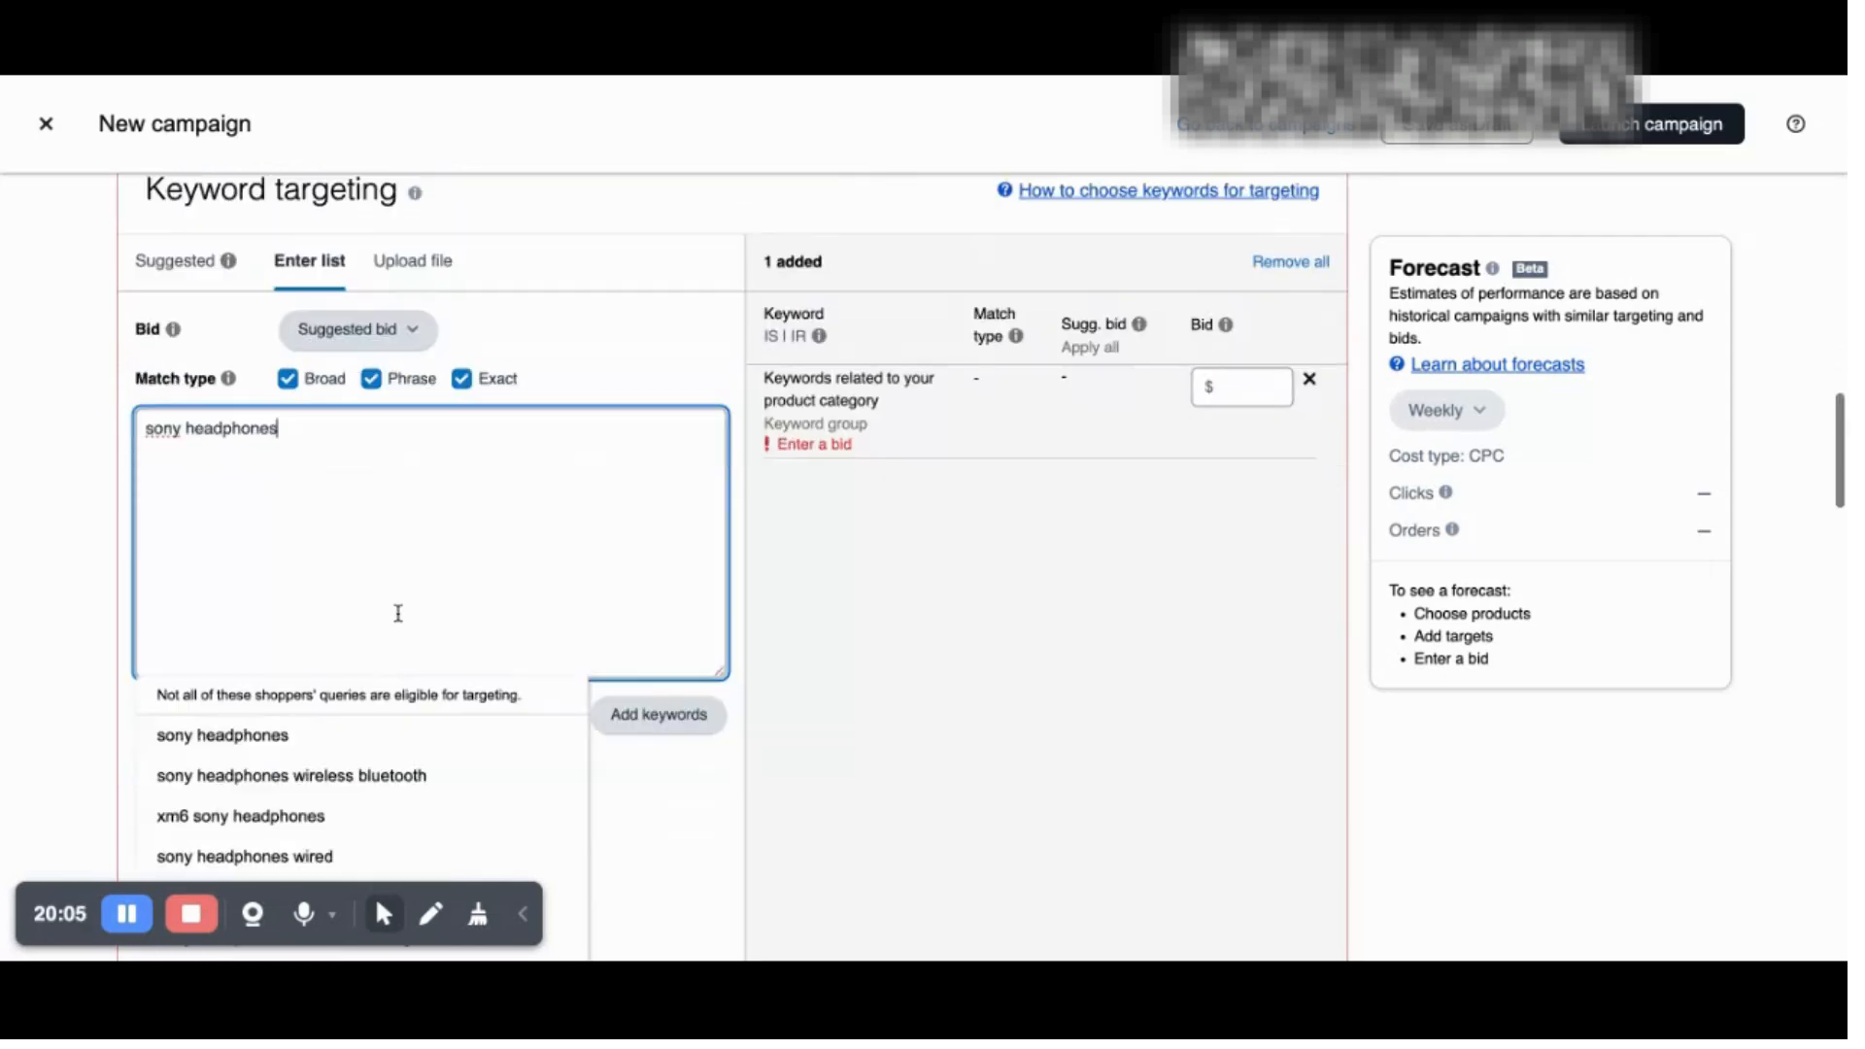
pyautogui.scroll(-4, 399, 613)
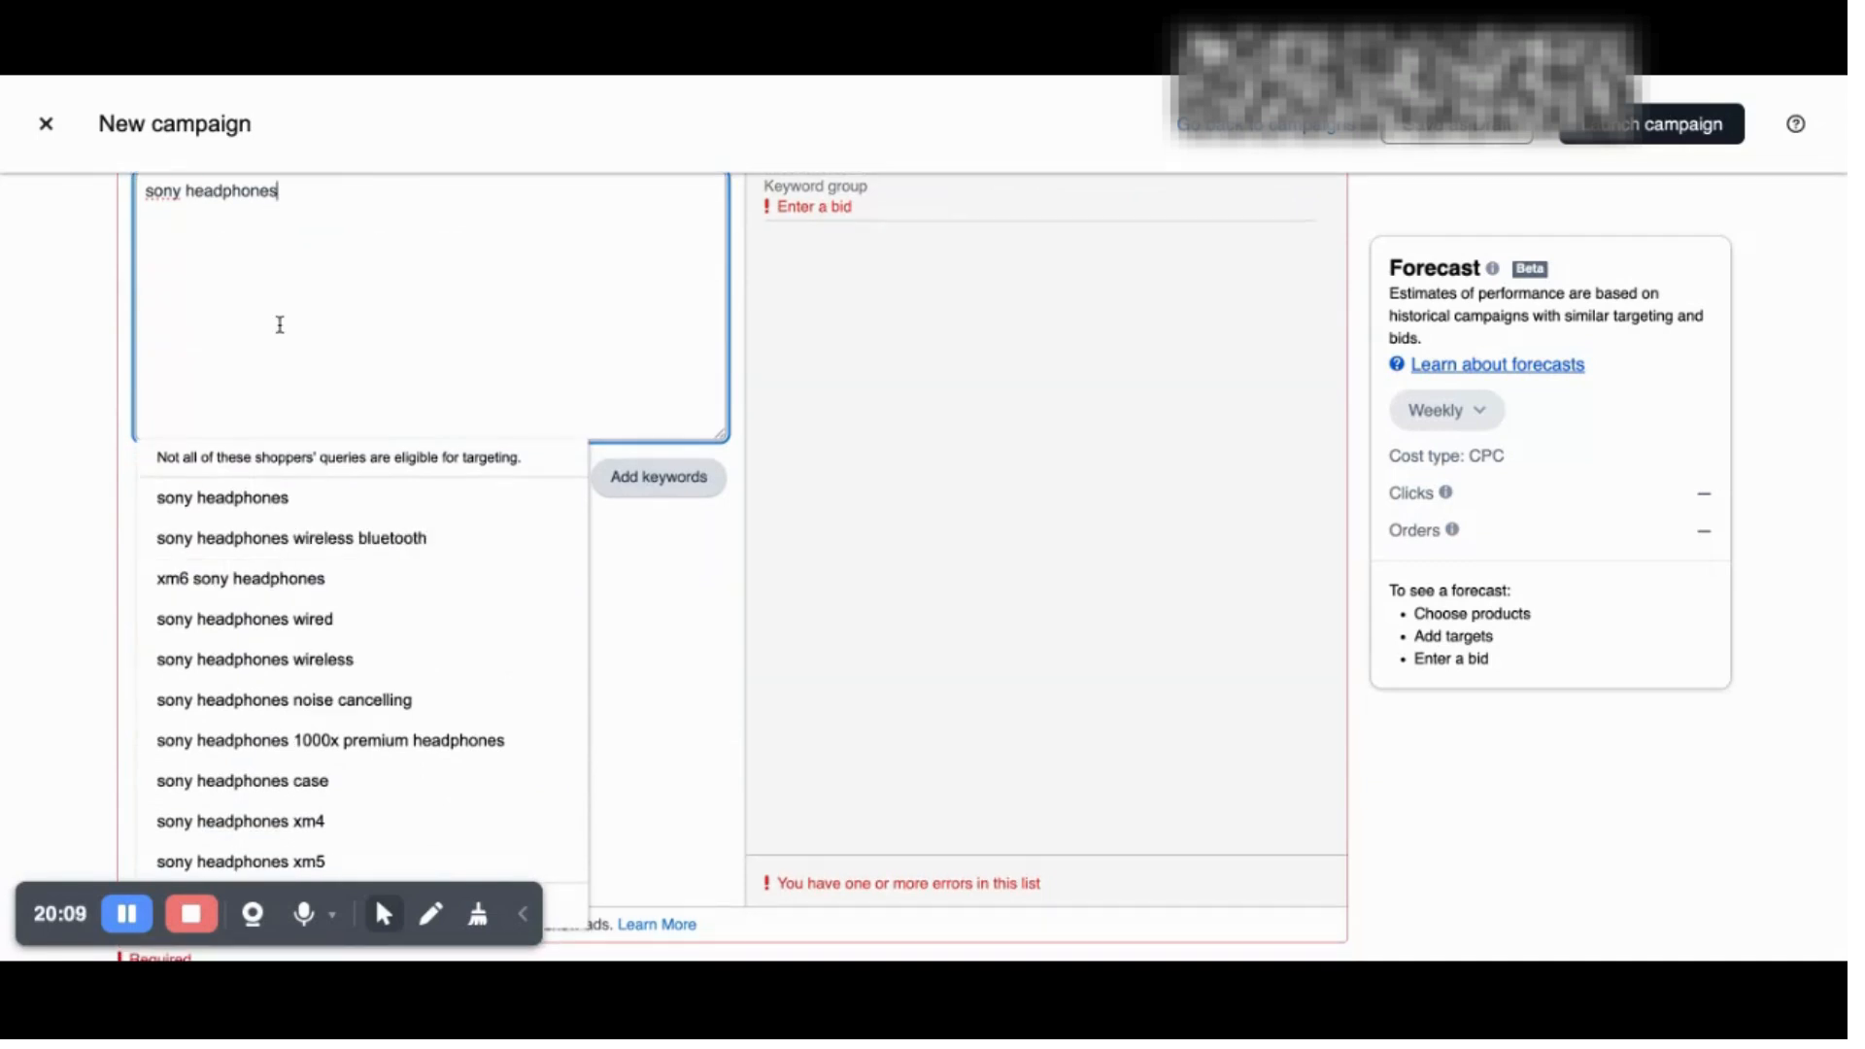
pyautogui.scroll(1, 280, 316)
pyautogui.scroll(-5, 359, 333)
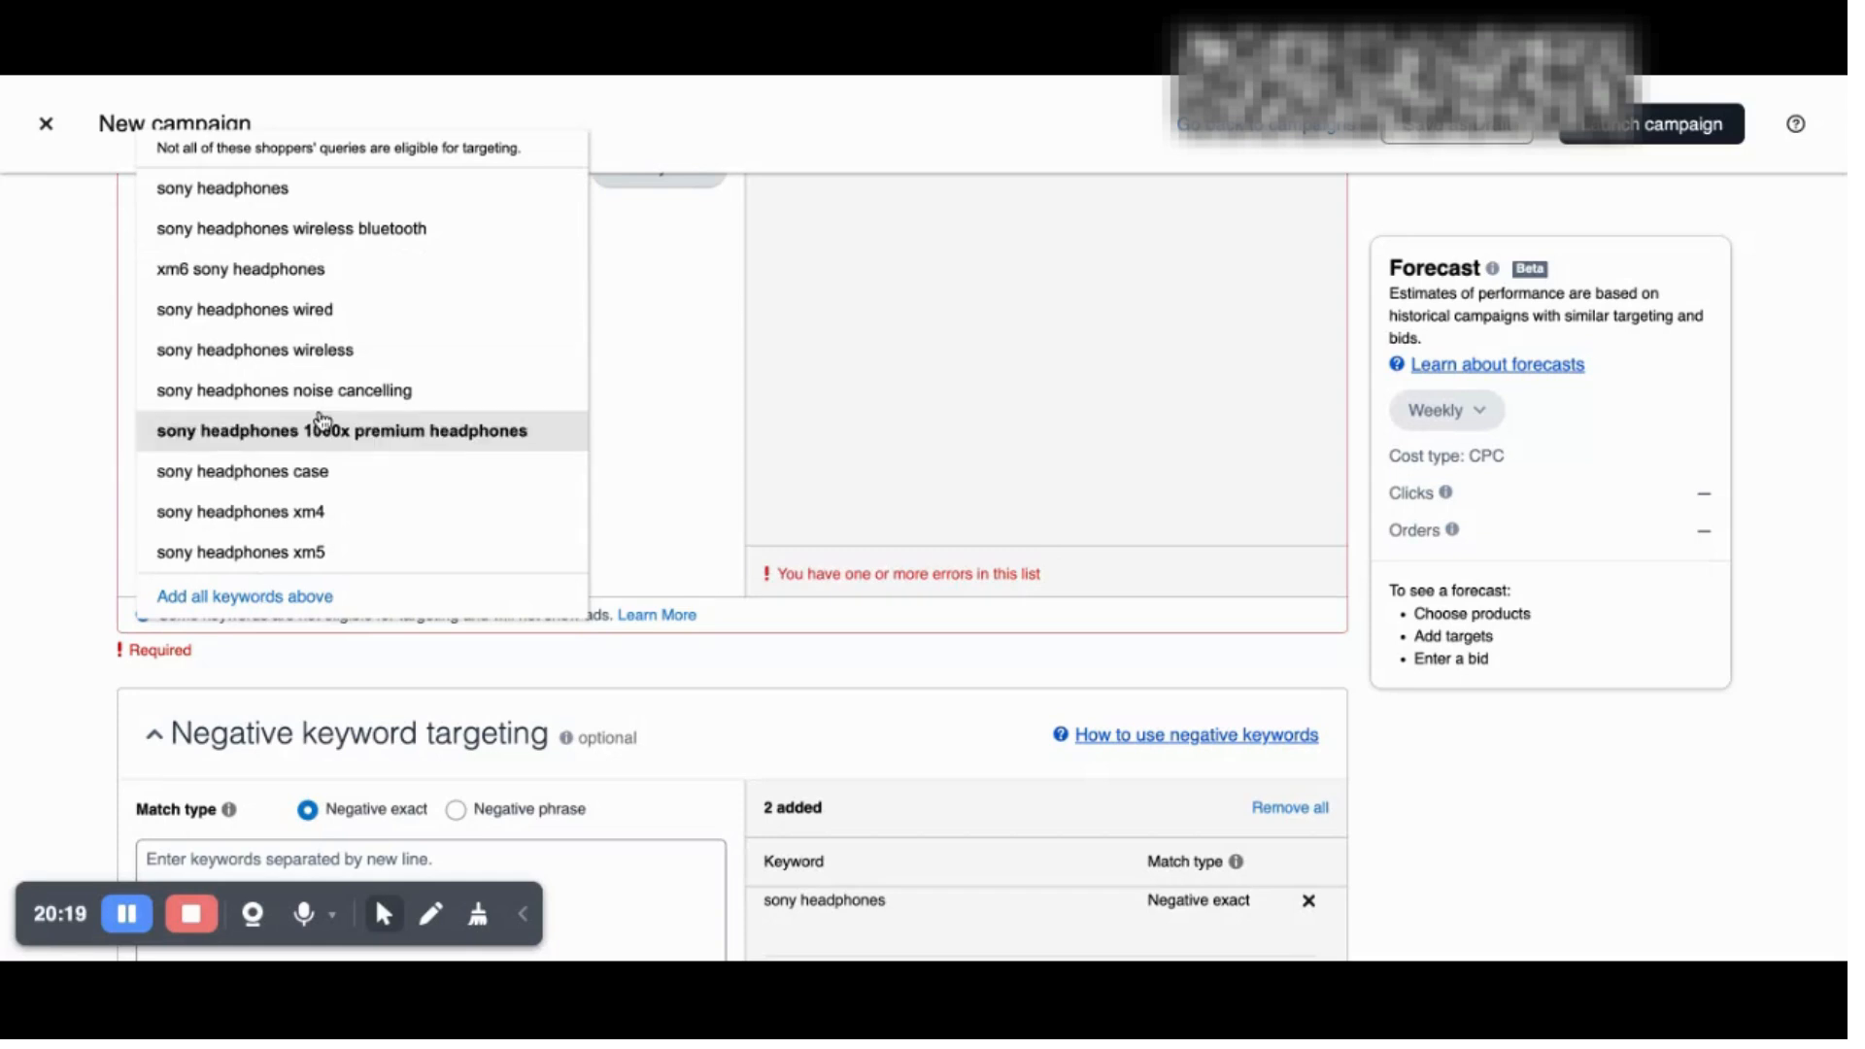
pyautogui.scroll(2, 323, 420)
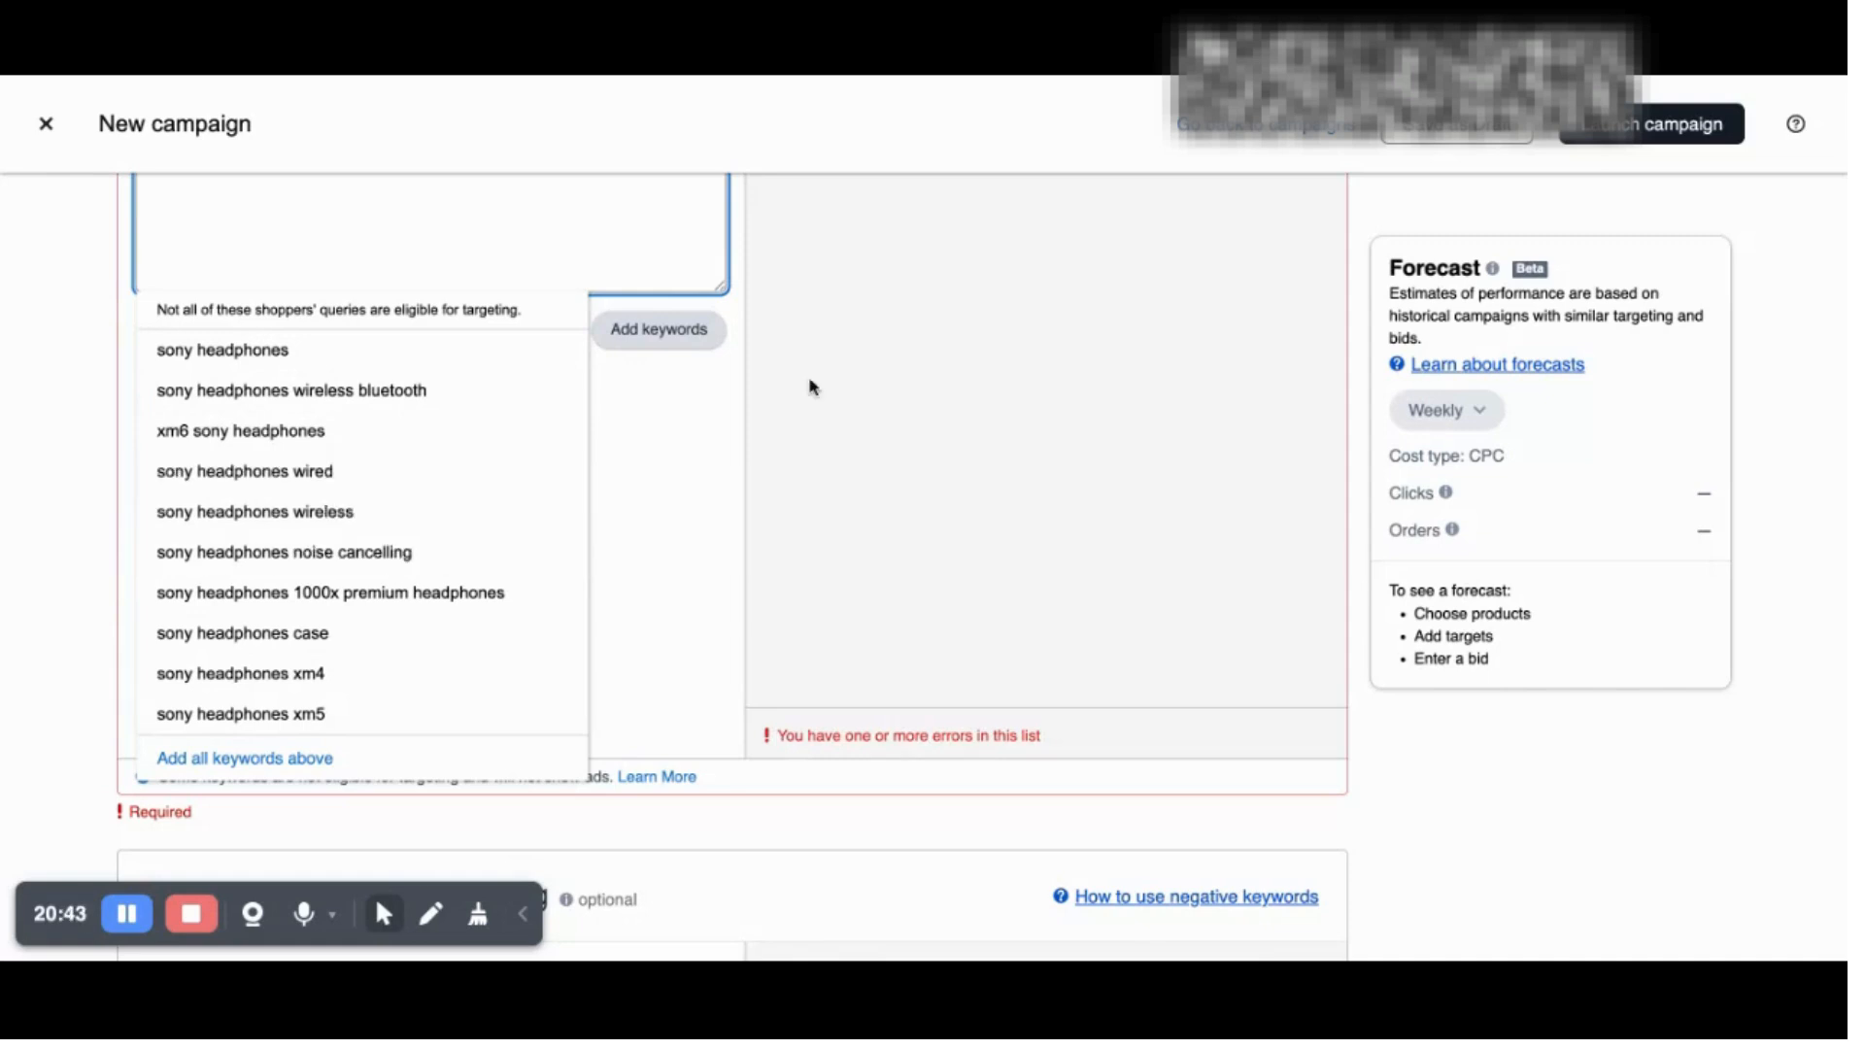
pyautogui.scroll(4, 821, 379)
pyautogui.scroll(-1, 860, 349)
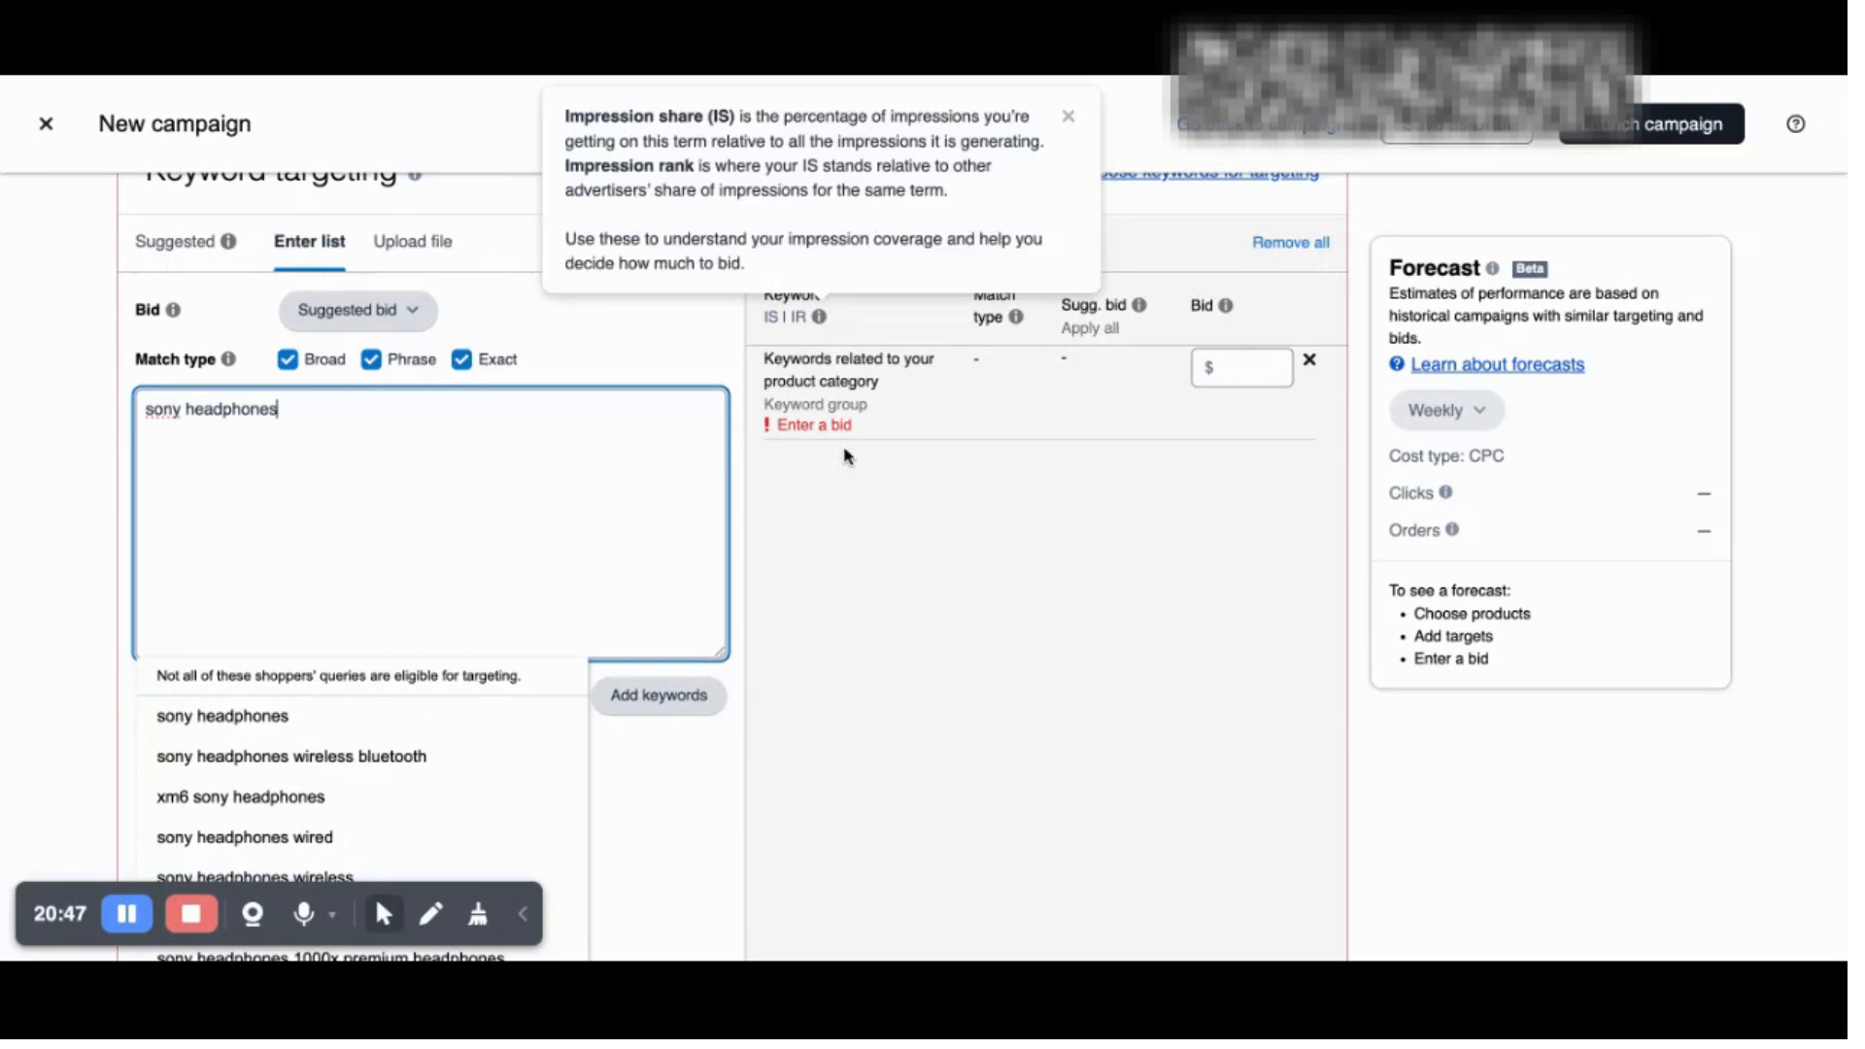
# Step: Remove the product-category keyword group and try to add "sony headphones" in broad, phrase and exact match
pyautogui.click(1312, 362)
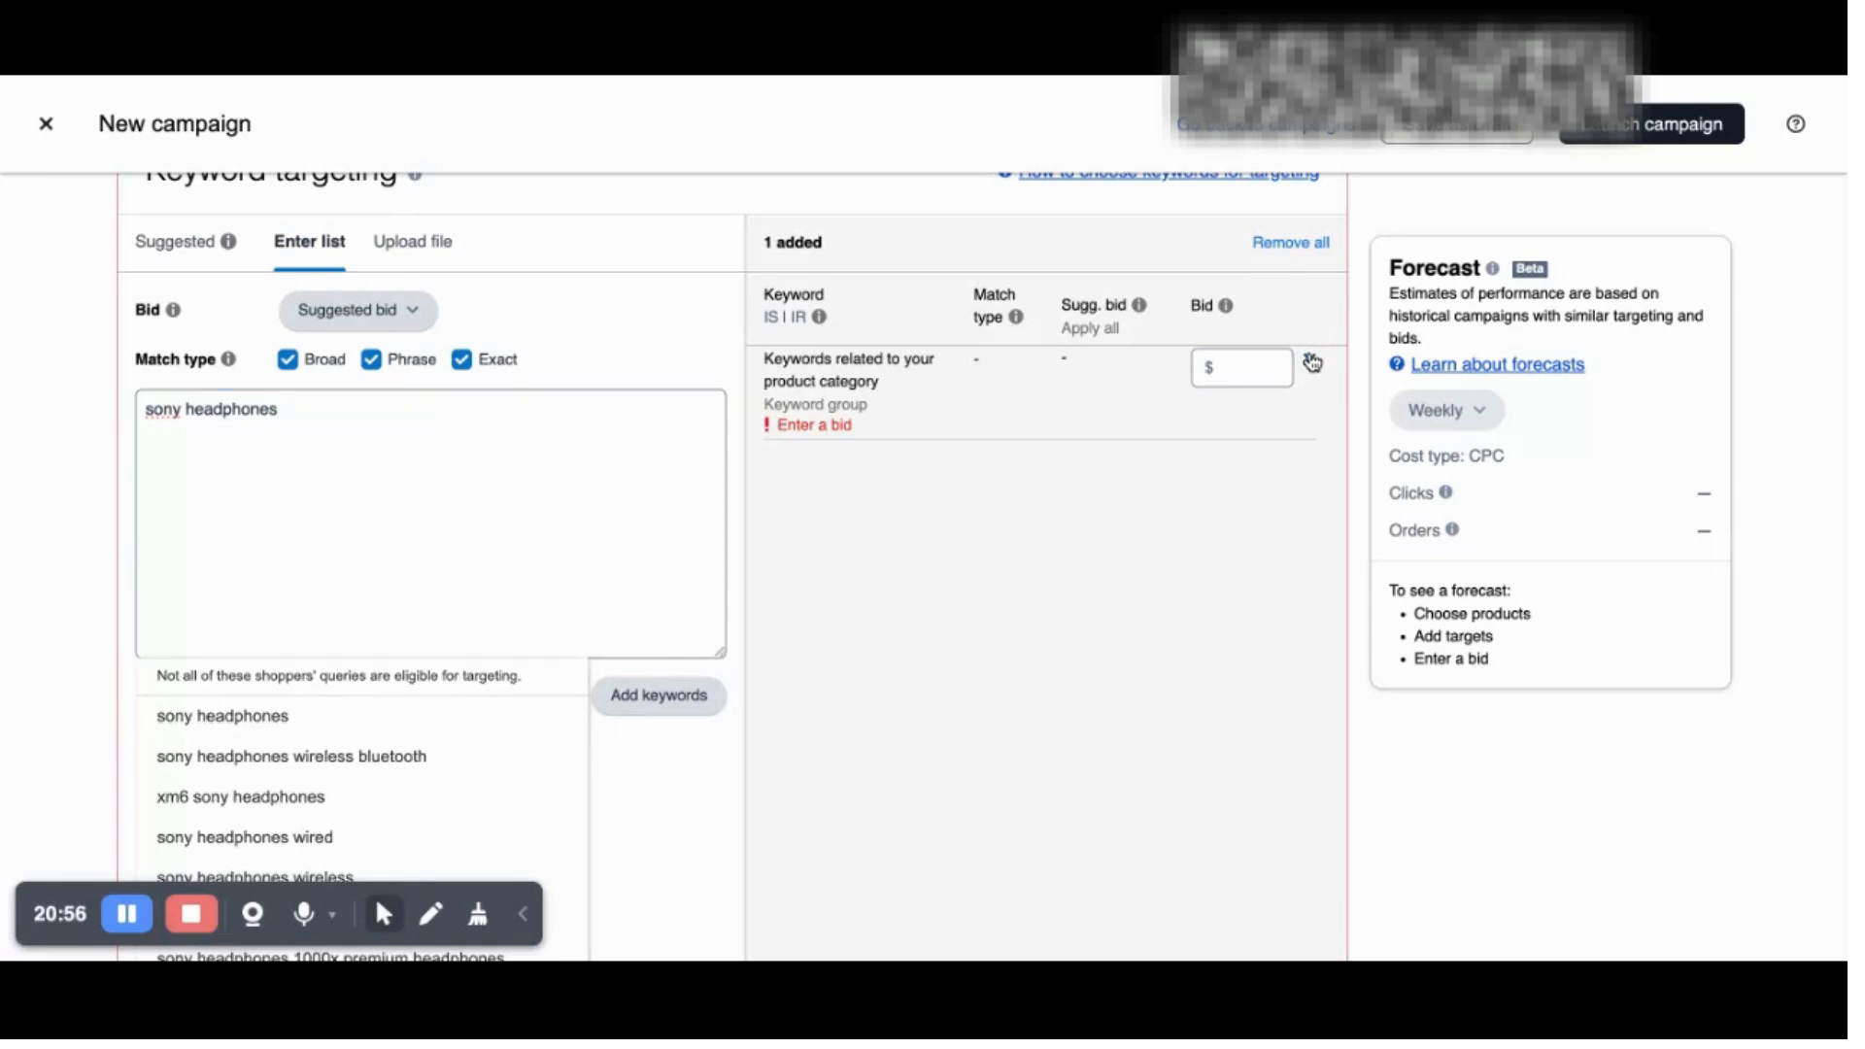
pyautogui.click(698, 692)
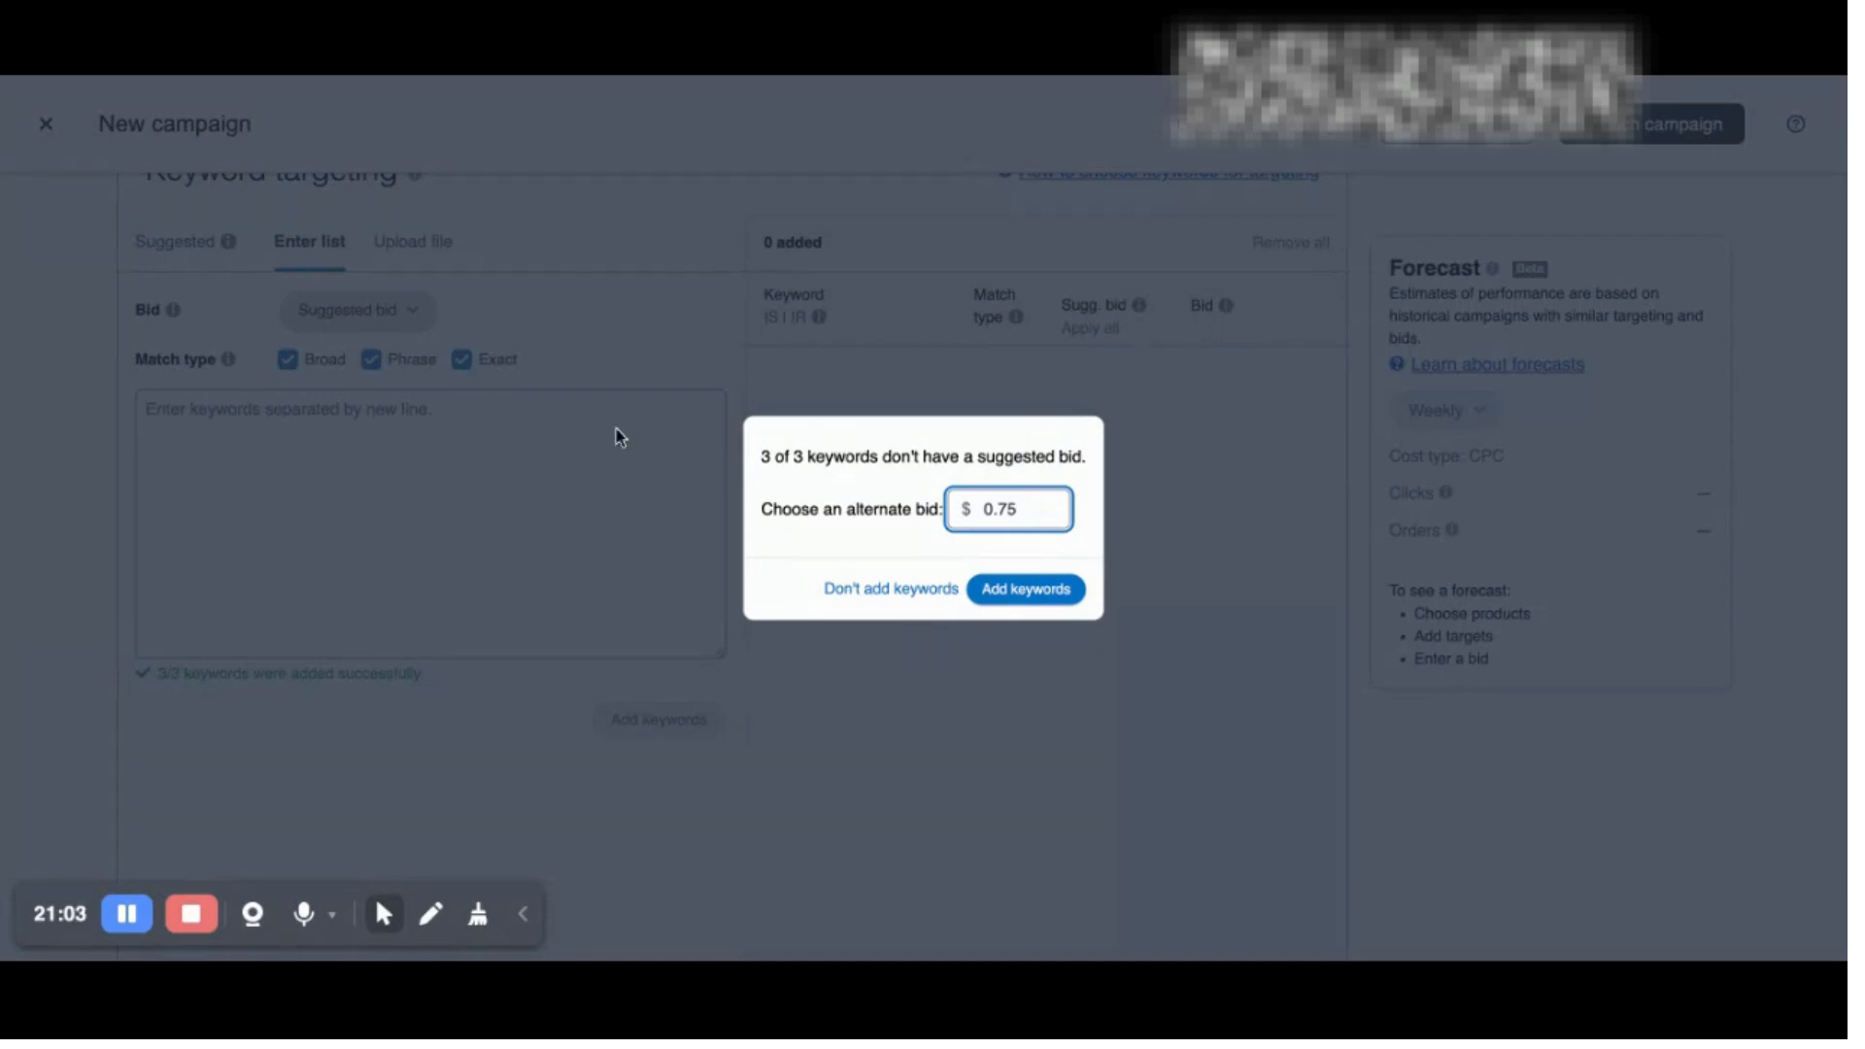
pyautogui.click(861, 588)
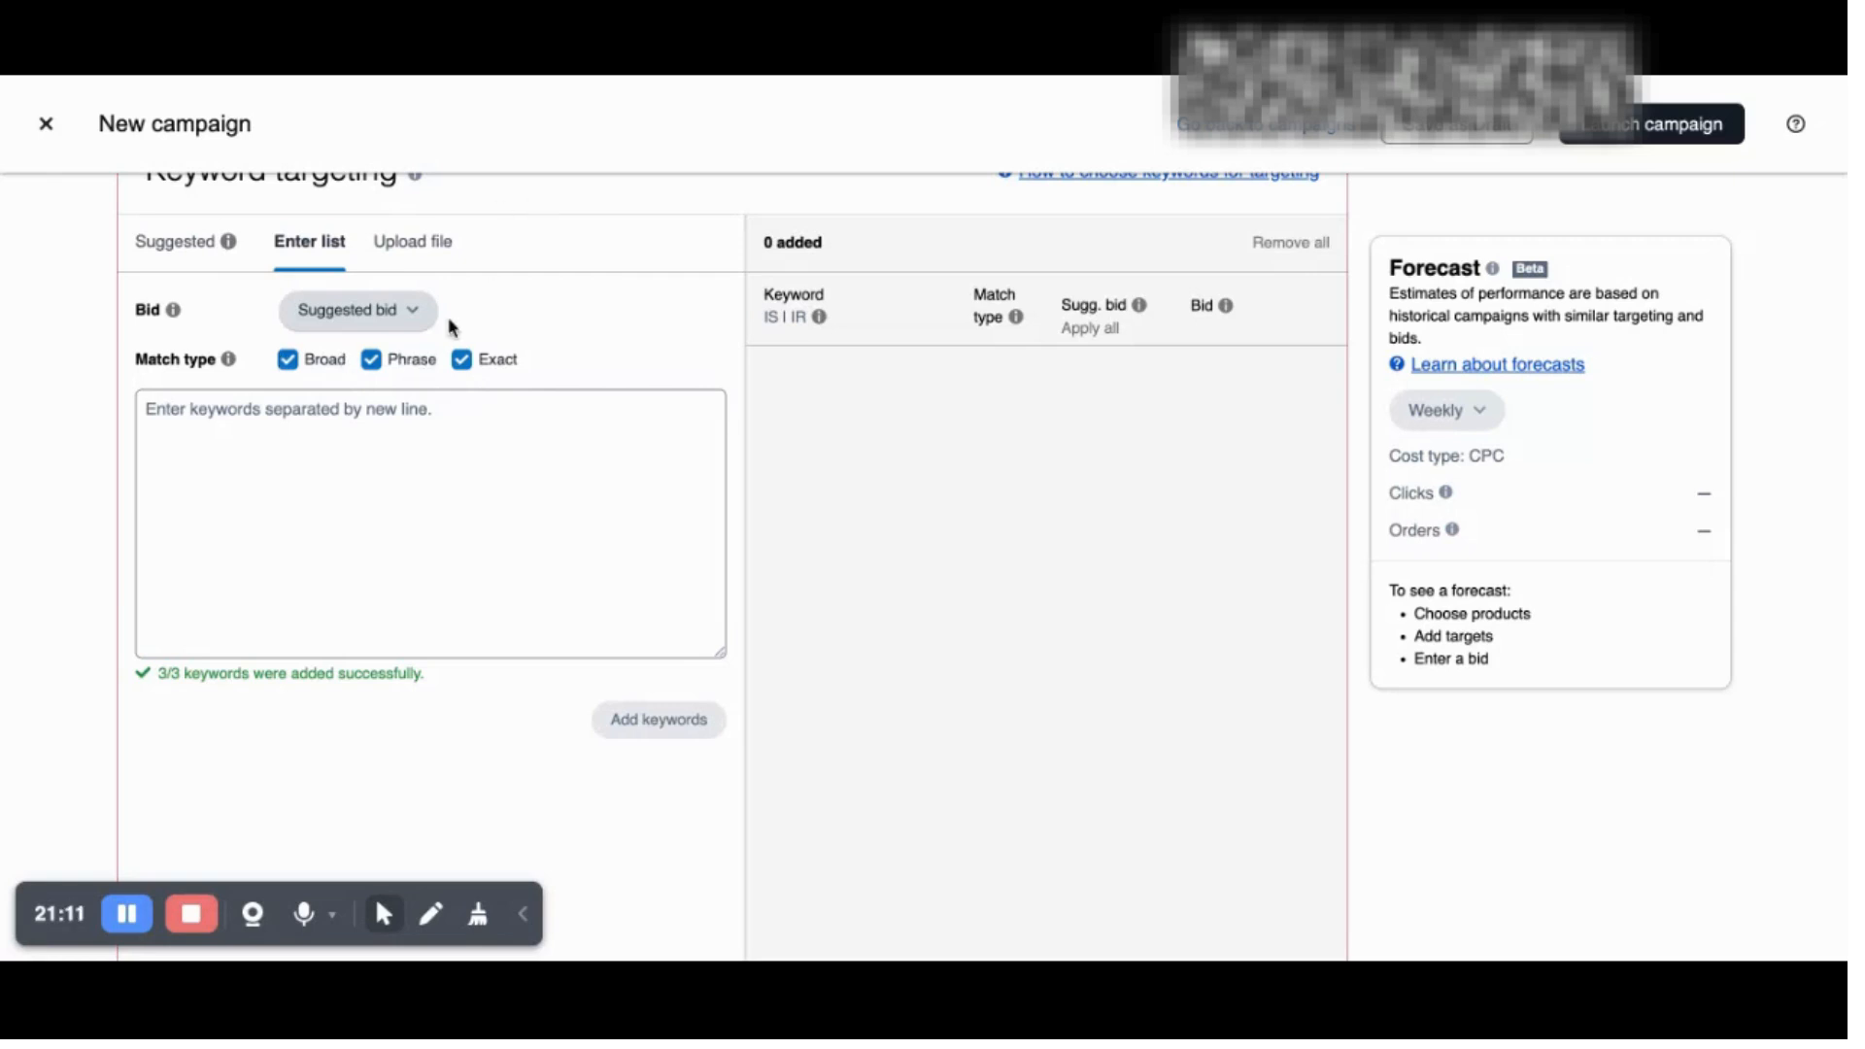
# Step: Limit the keyword match type to Exact by excluding Broad and Phrase
pyautogui.click(373, 361)
pyautogui.click(288, 360)
pyautogui.click(690, 730)
# Step: Add "sony headphones" as an exact match keyword with an alternate bid of $0.75
pyautogui.click(559, 437)
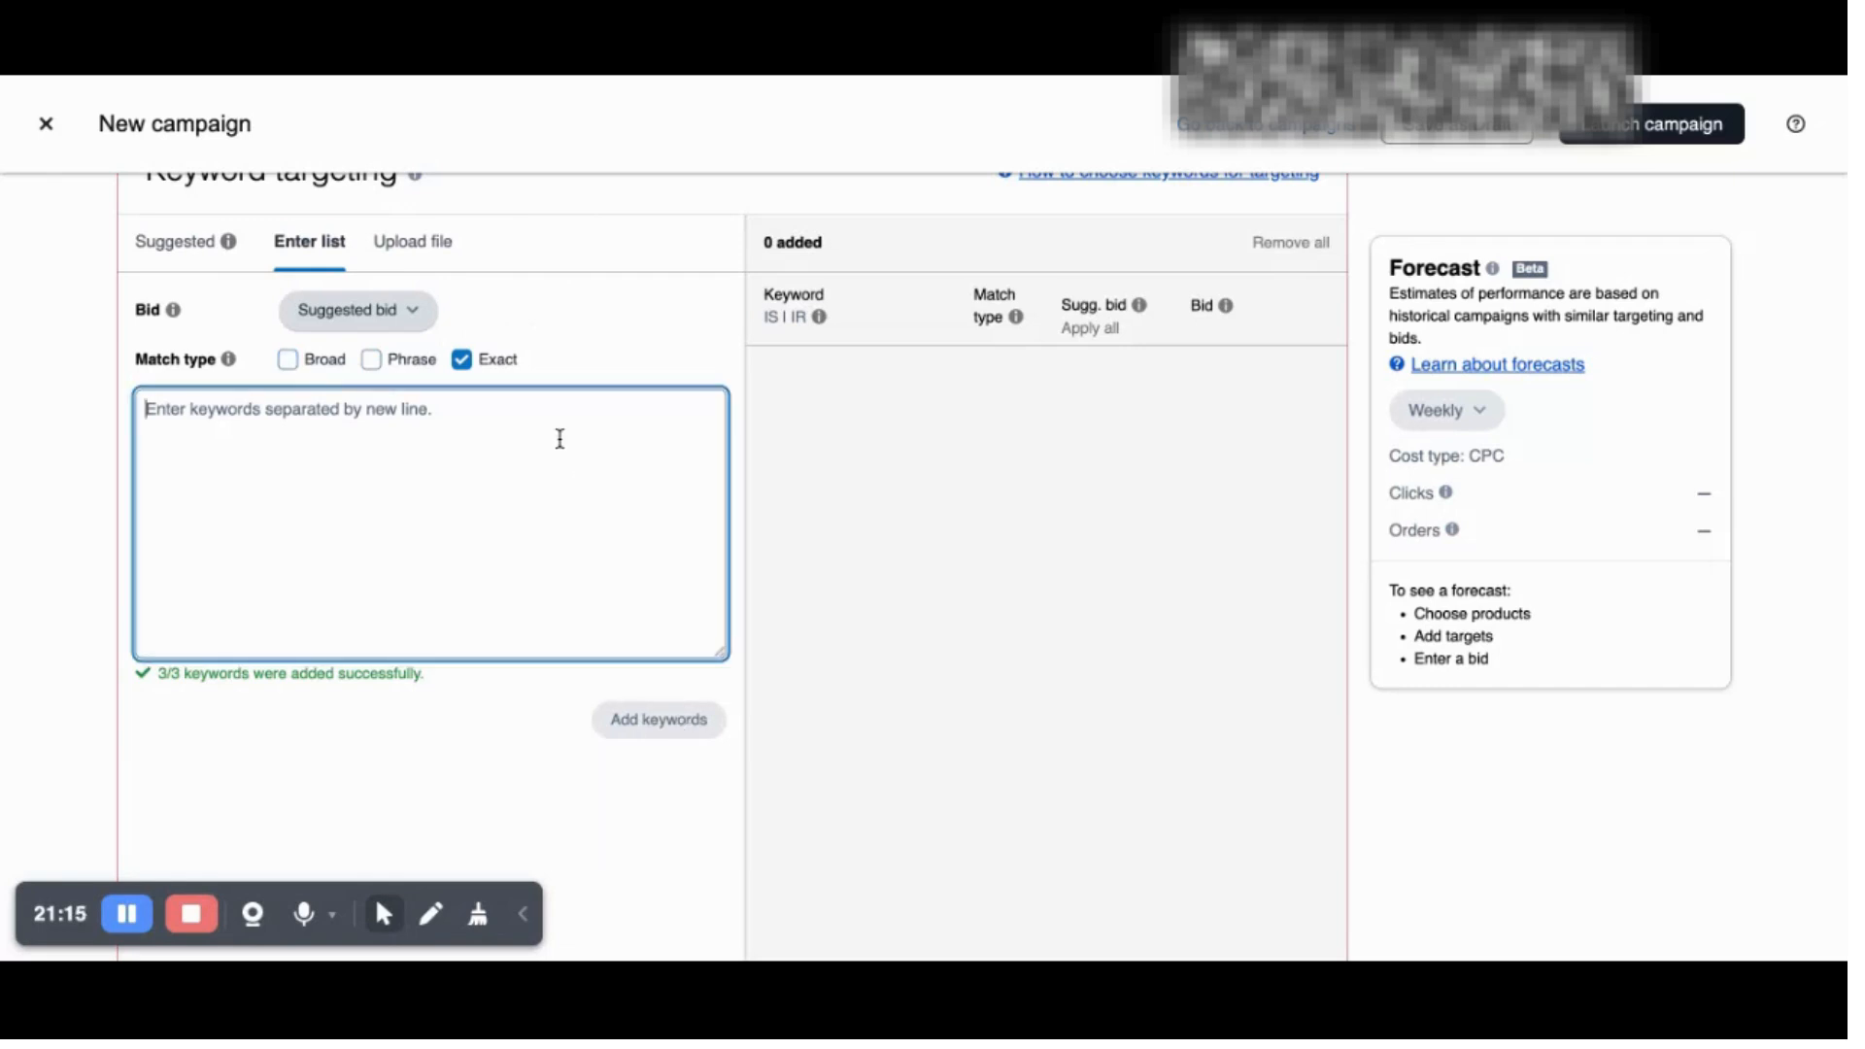
pyautogui.write('sony headp')
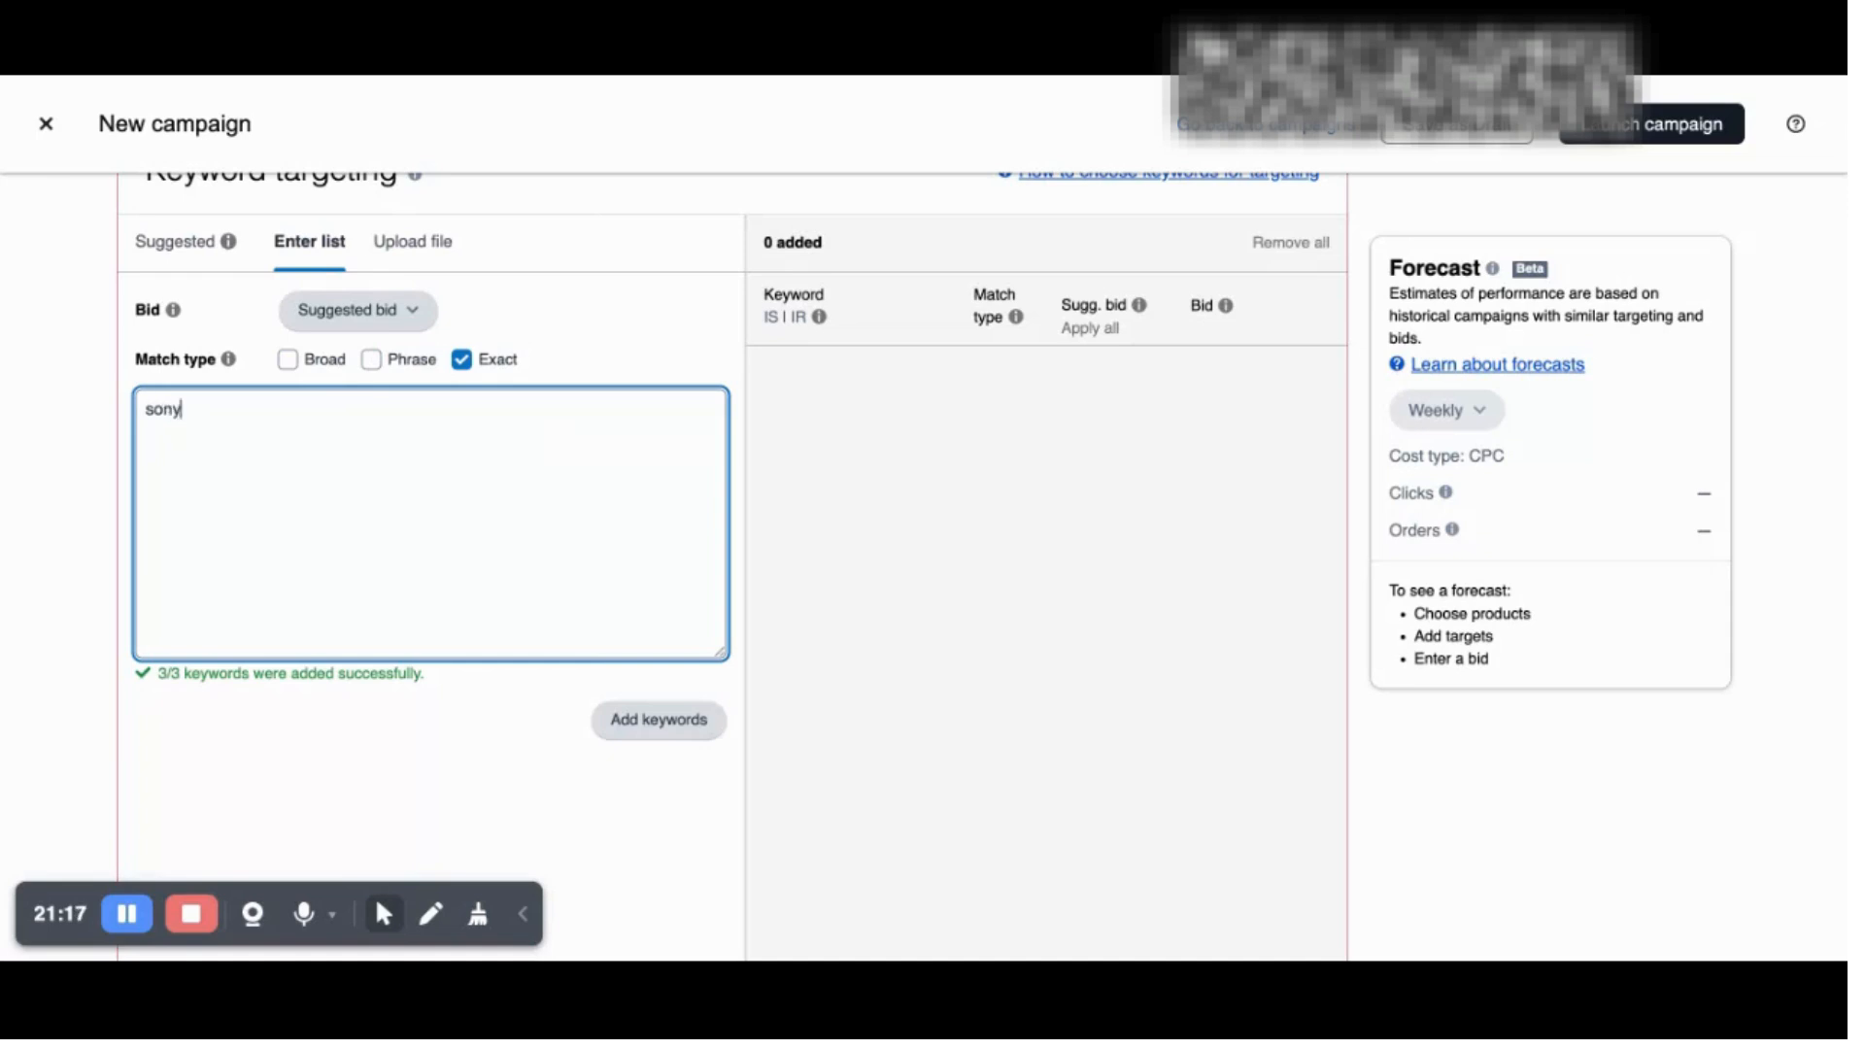
pyautogui.write('hones')
pyautogui.click(693, 721)
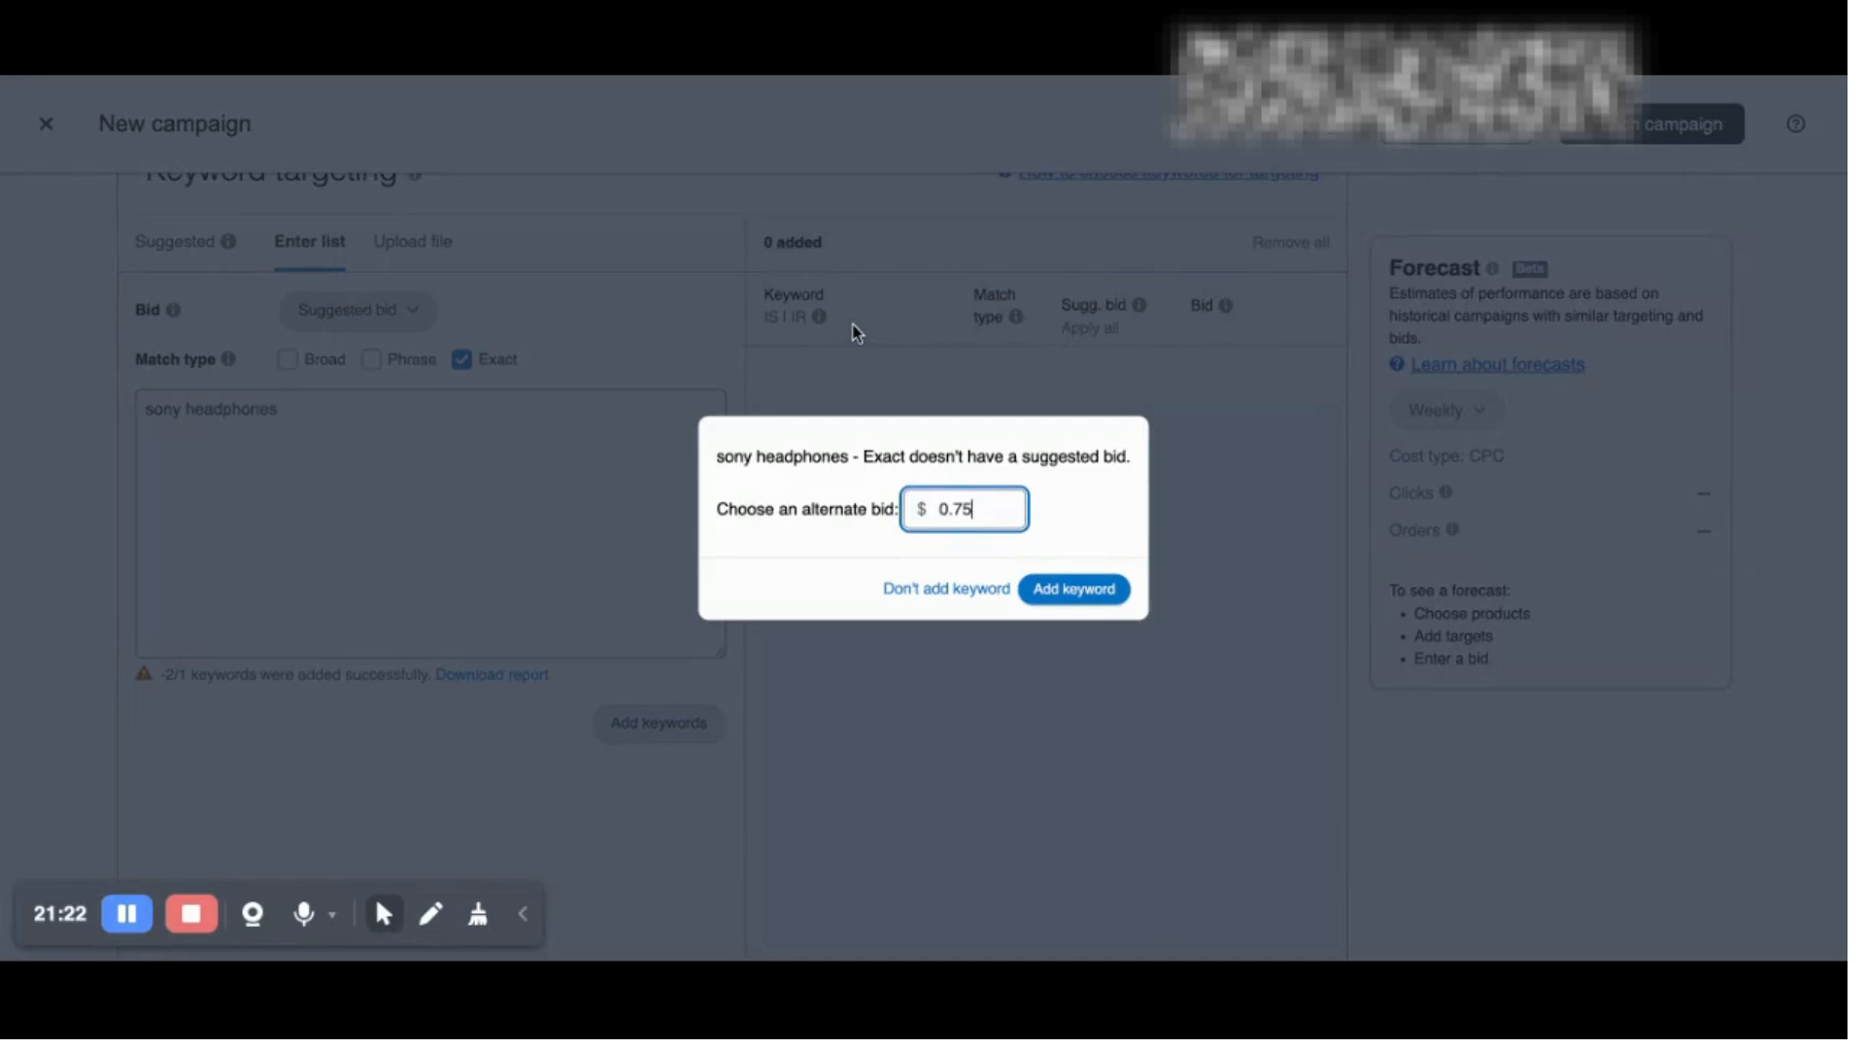
pyautogui.click(1072, 590)
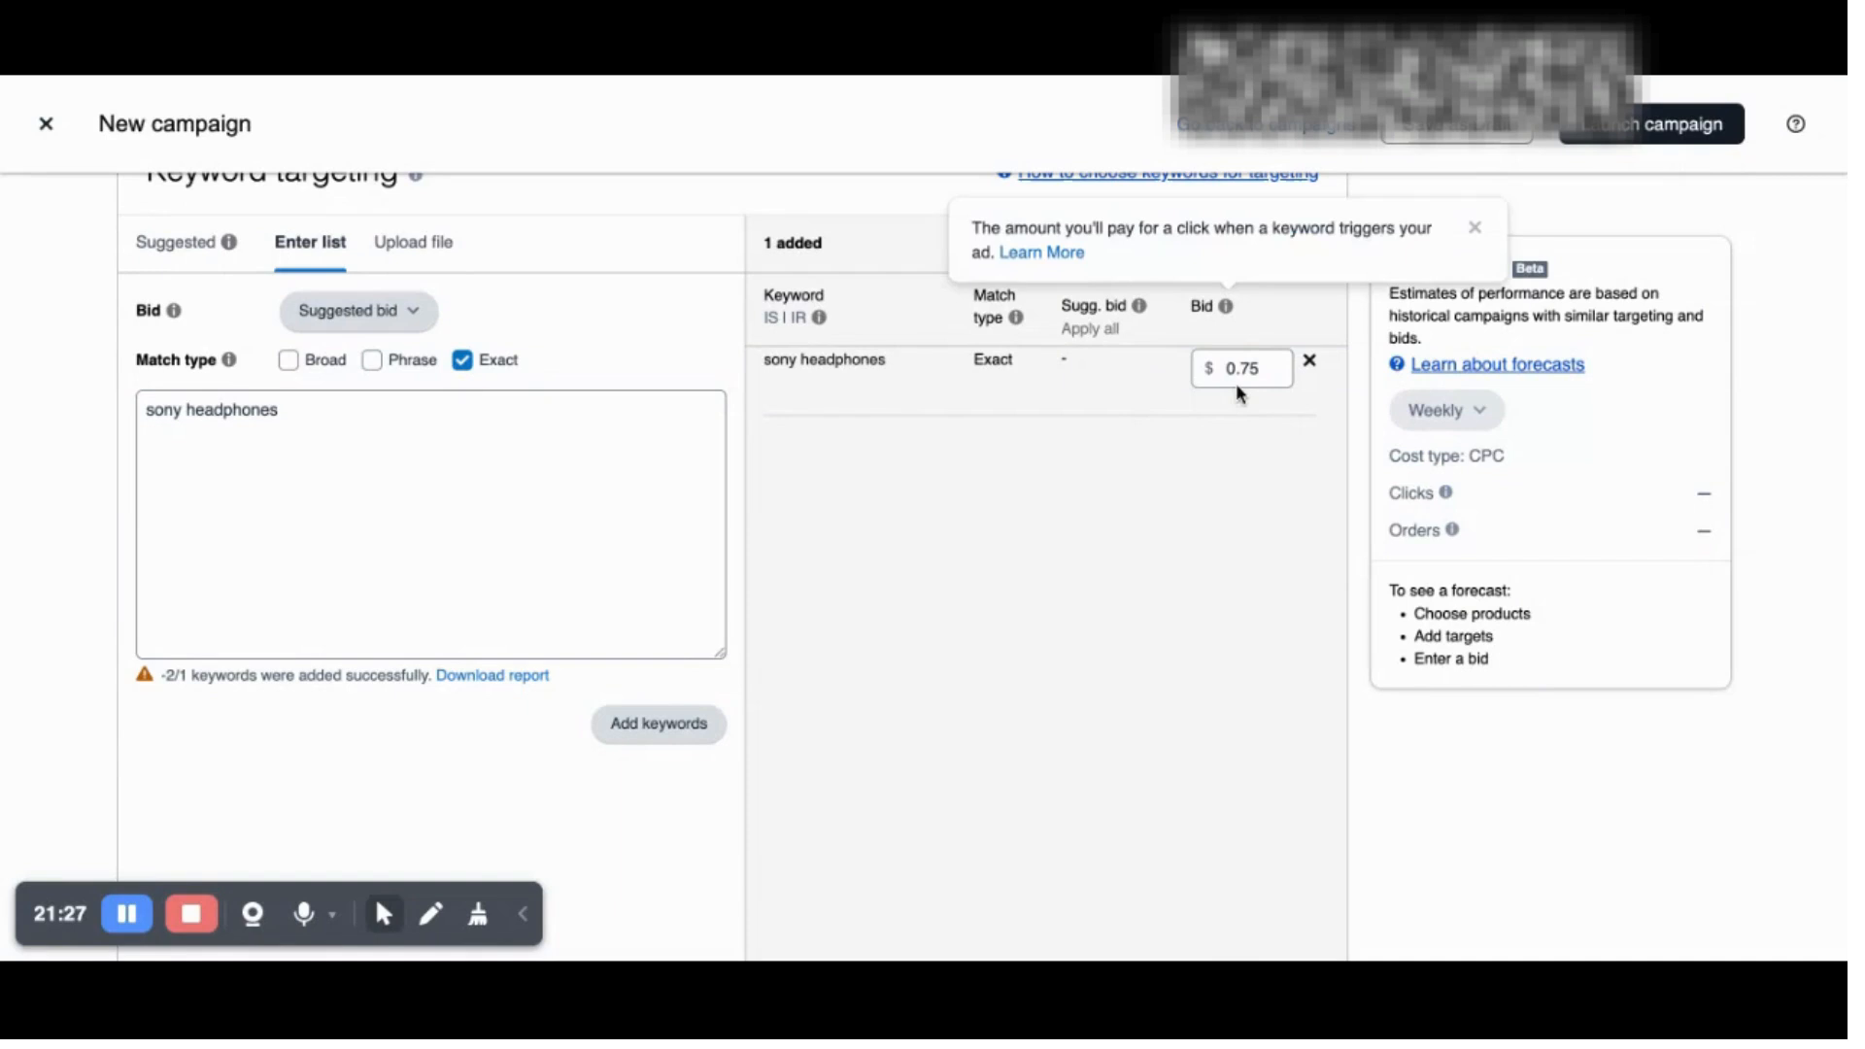
# Step: Set the bid of the exact keyword "sony headphones" to $0.02 and save it
pyautogui.click(1263, 376)
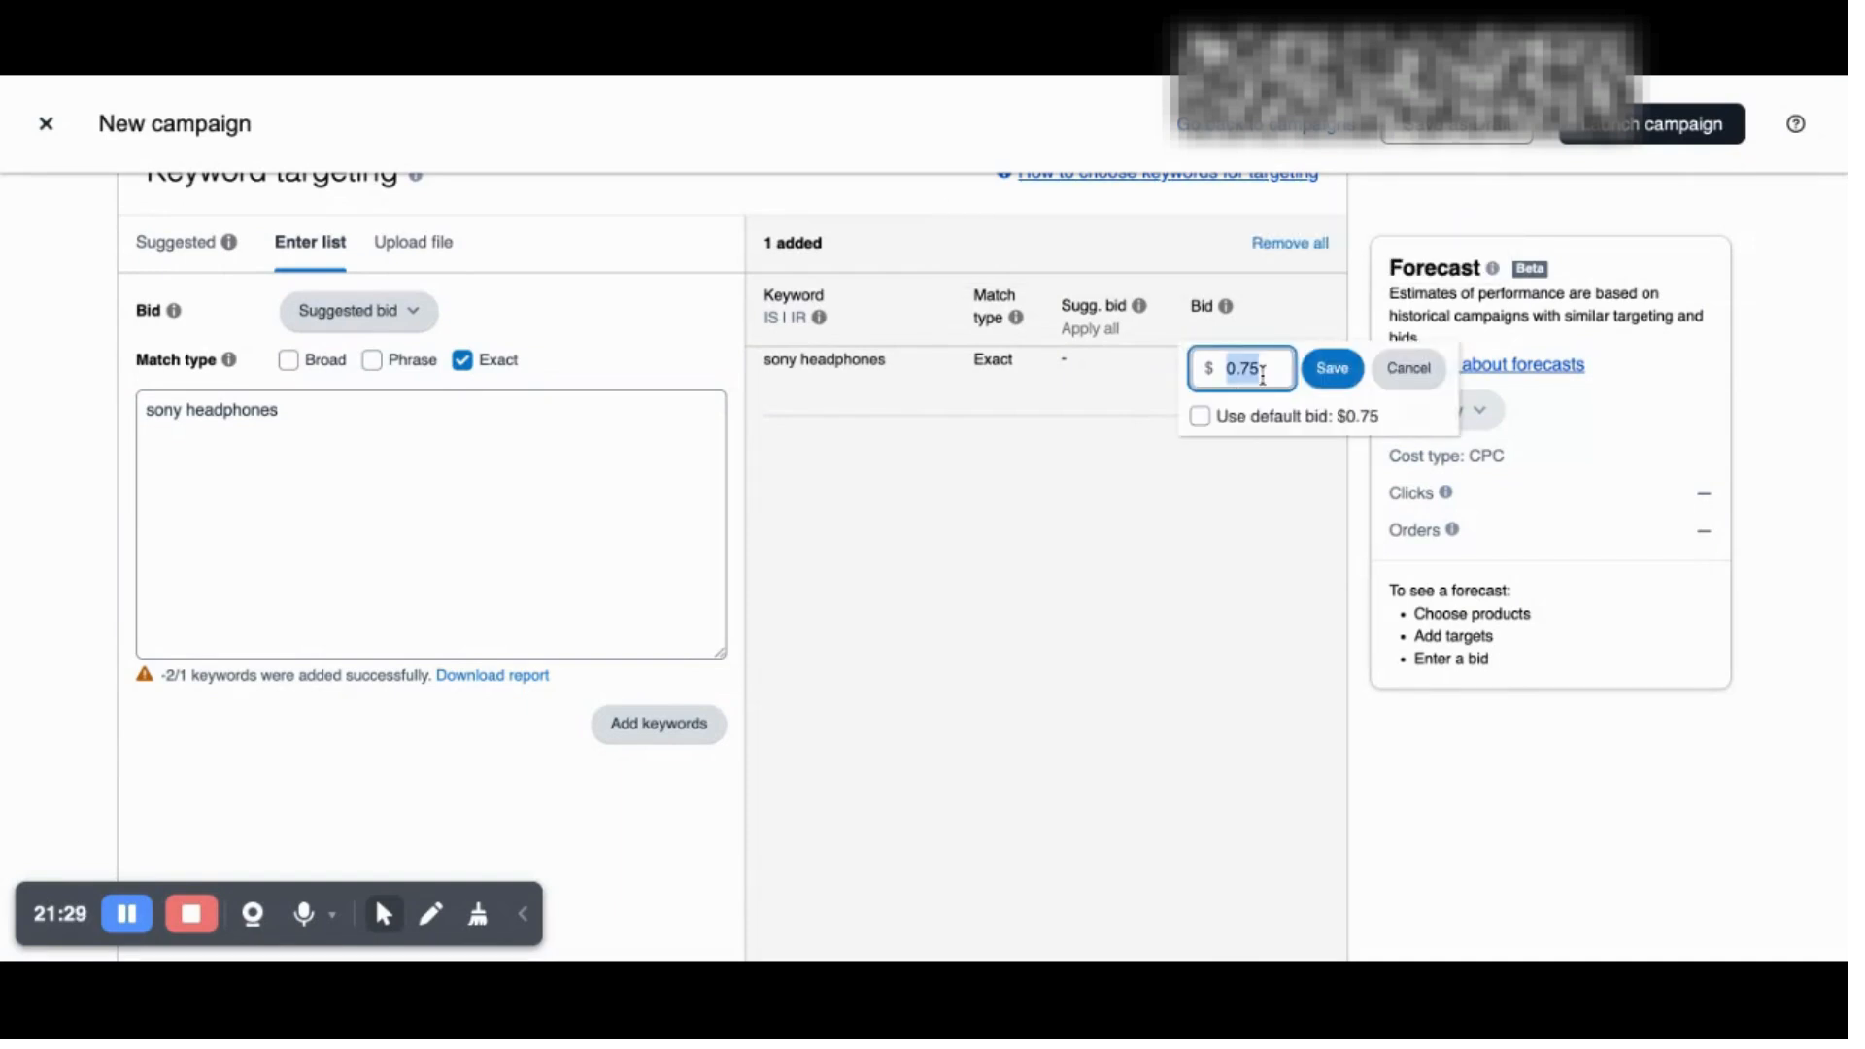
pyautogui.click(1262, 376)
pyautogui.press('BackSpace')
pyautogui.press('BackSpace')
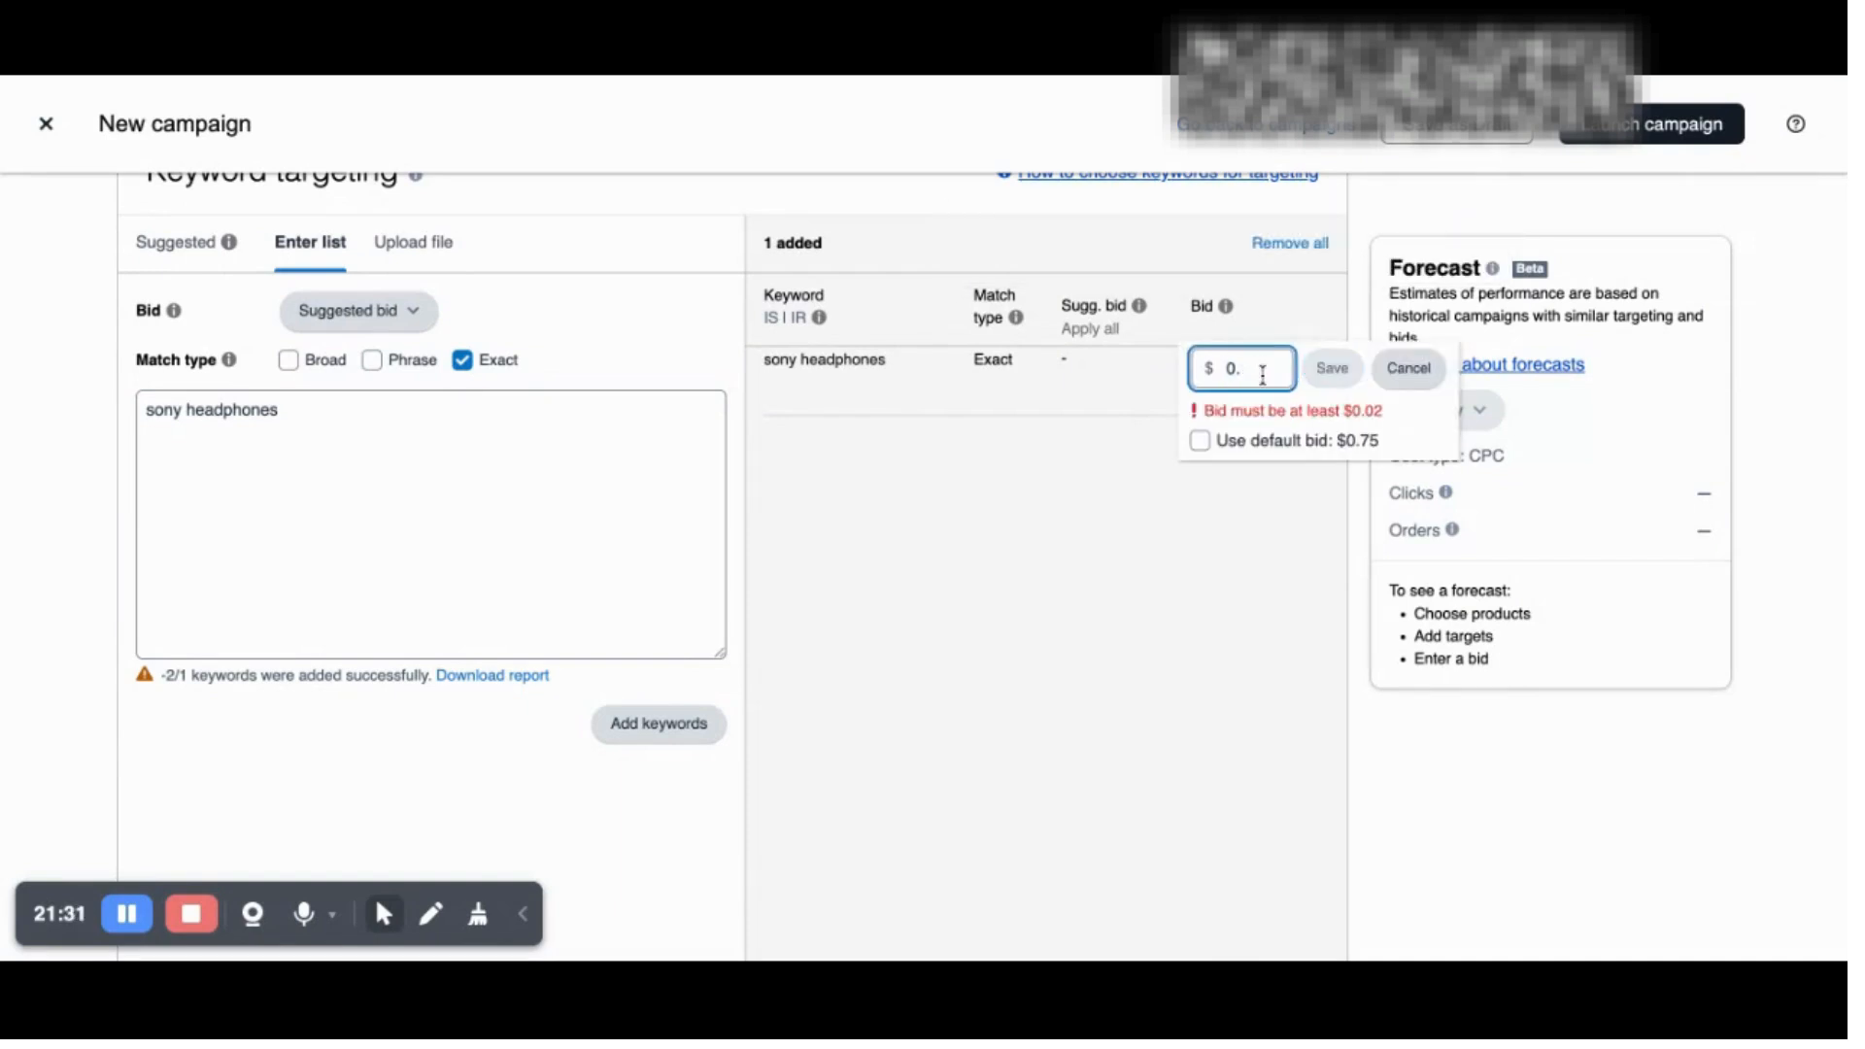
pyautogui.write('02')
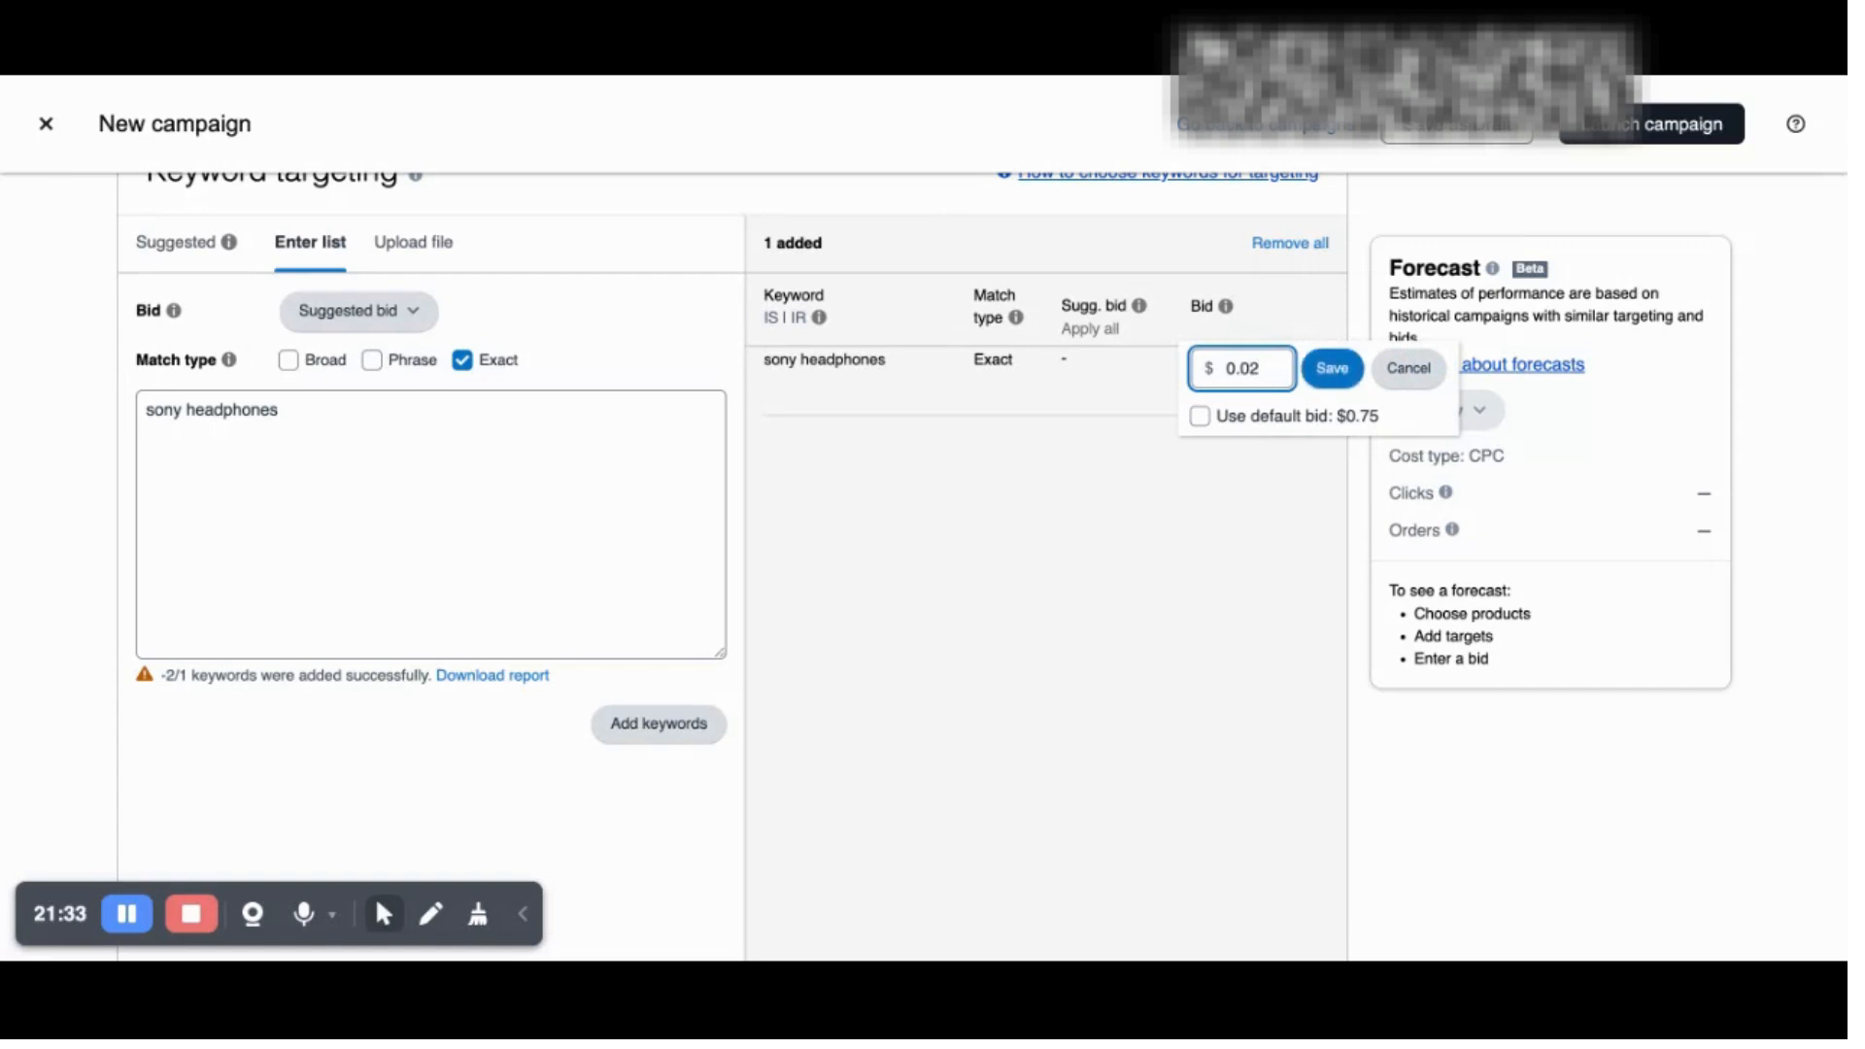
pyautogui.click(1330, 368)
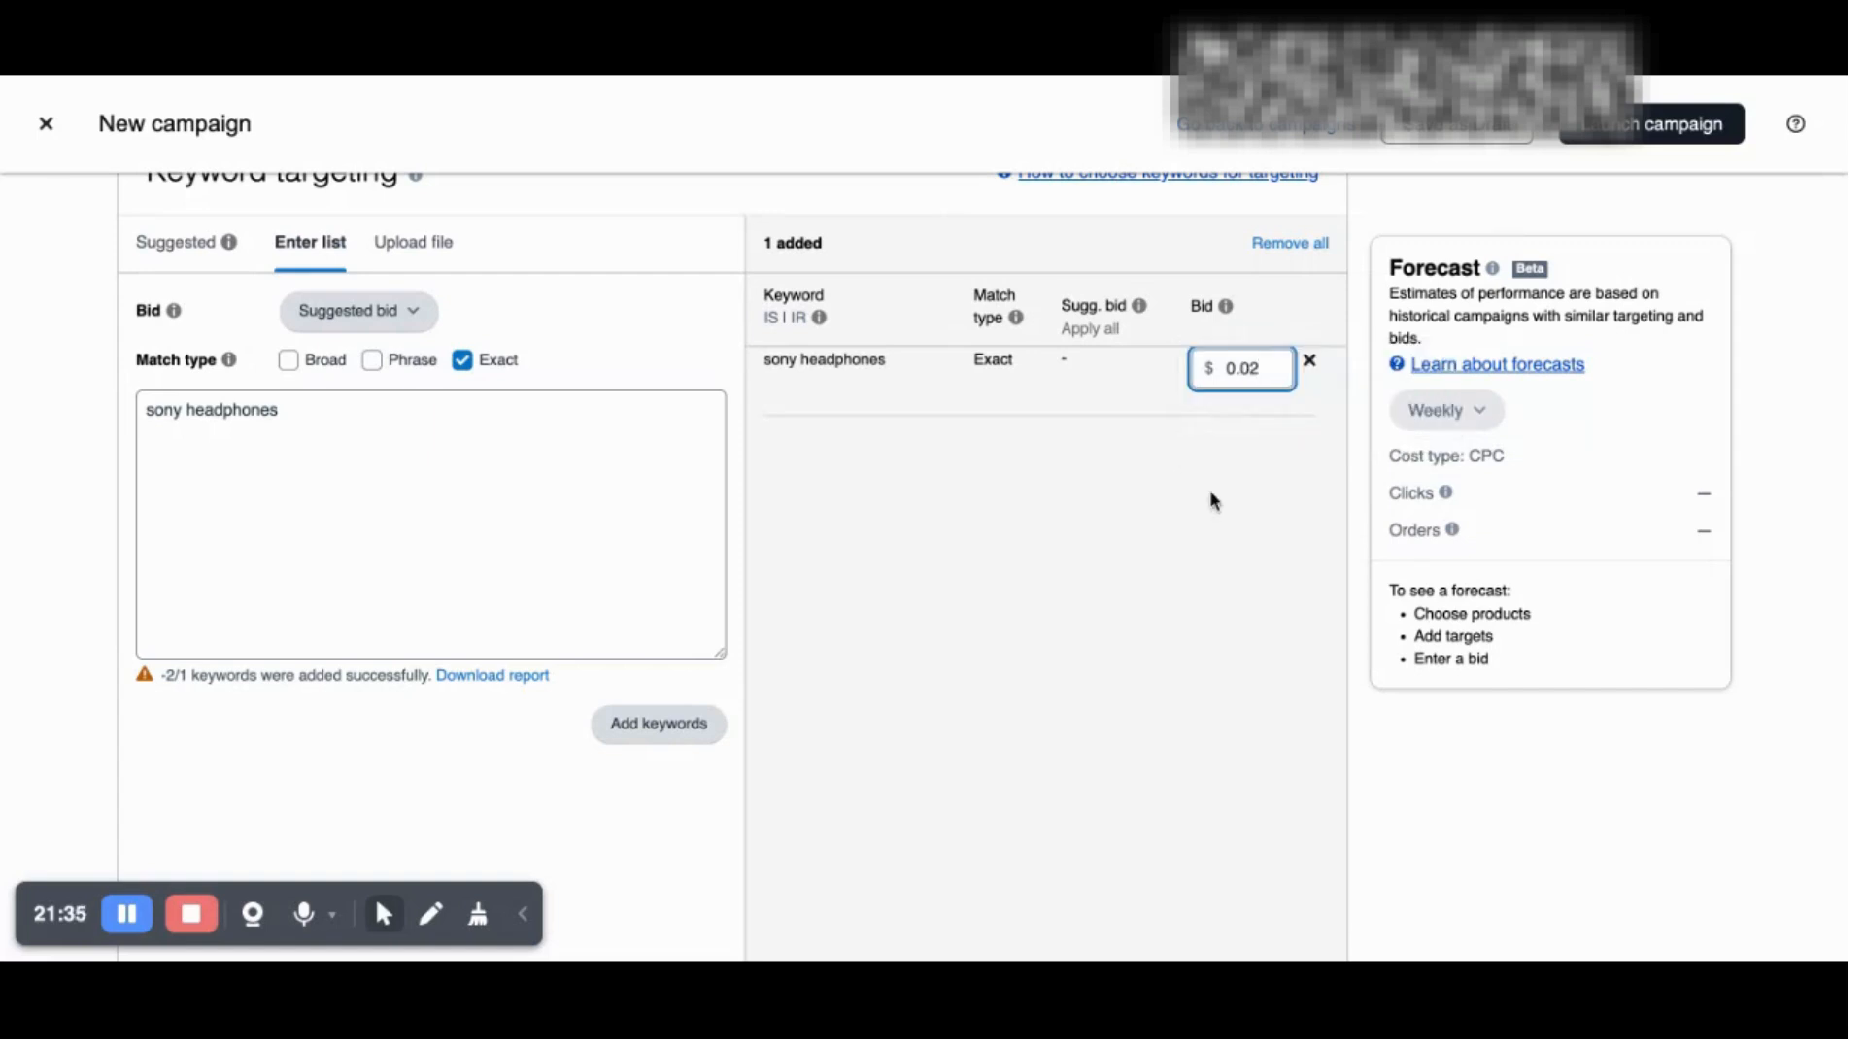
# Step: Remove the negative keywords "sony headphones" and "sony" from the negative keyword targeting
pyautogui.scroll(-1, 877, 498)
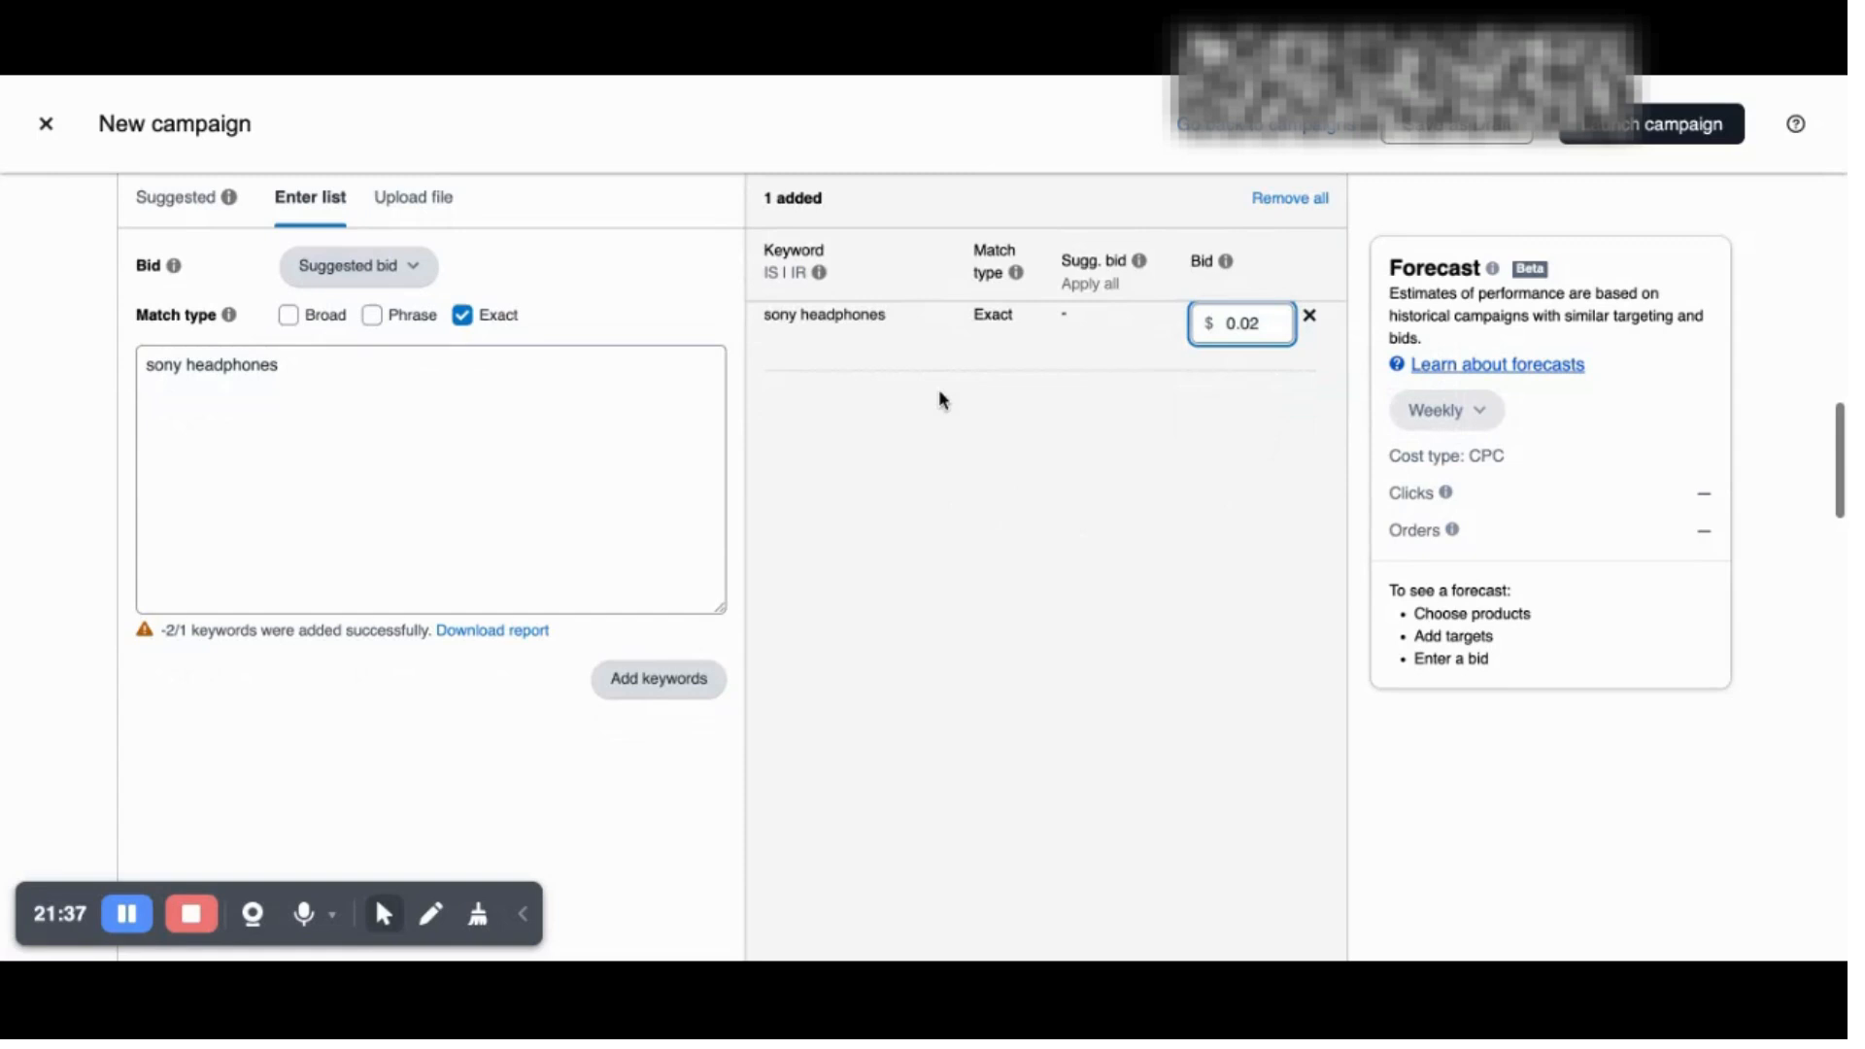
pyautogui.scroll(-2, 932, 612)
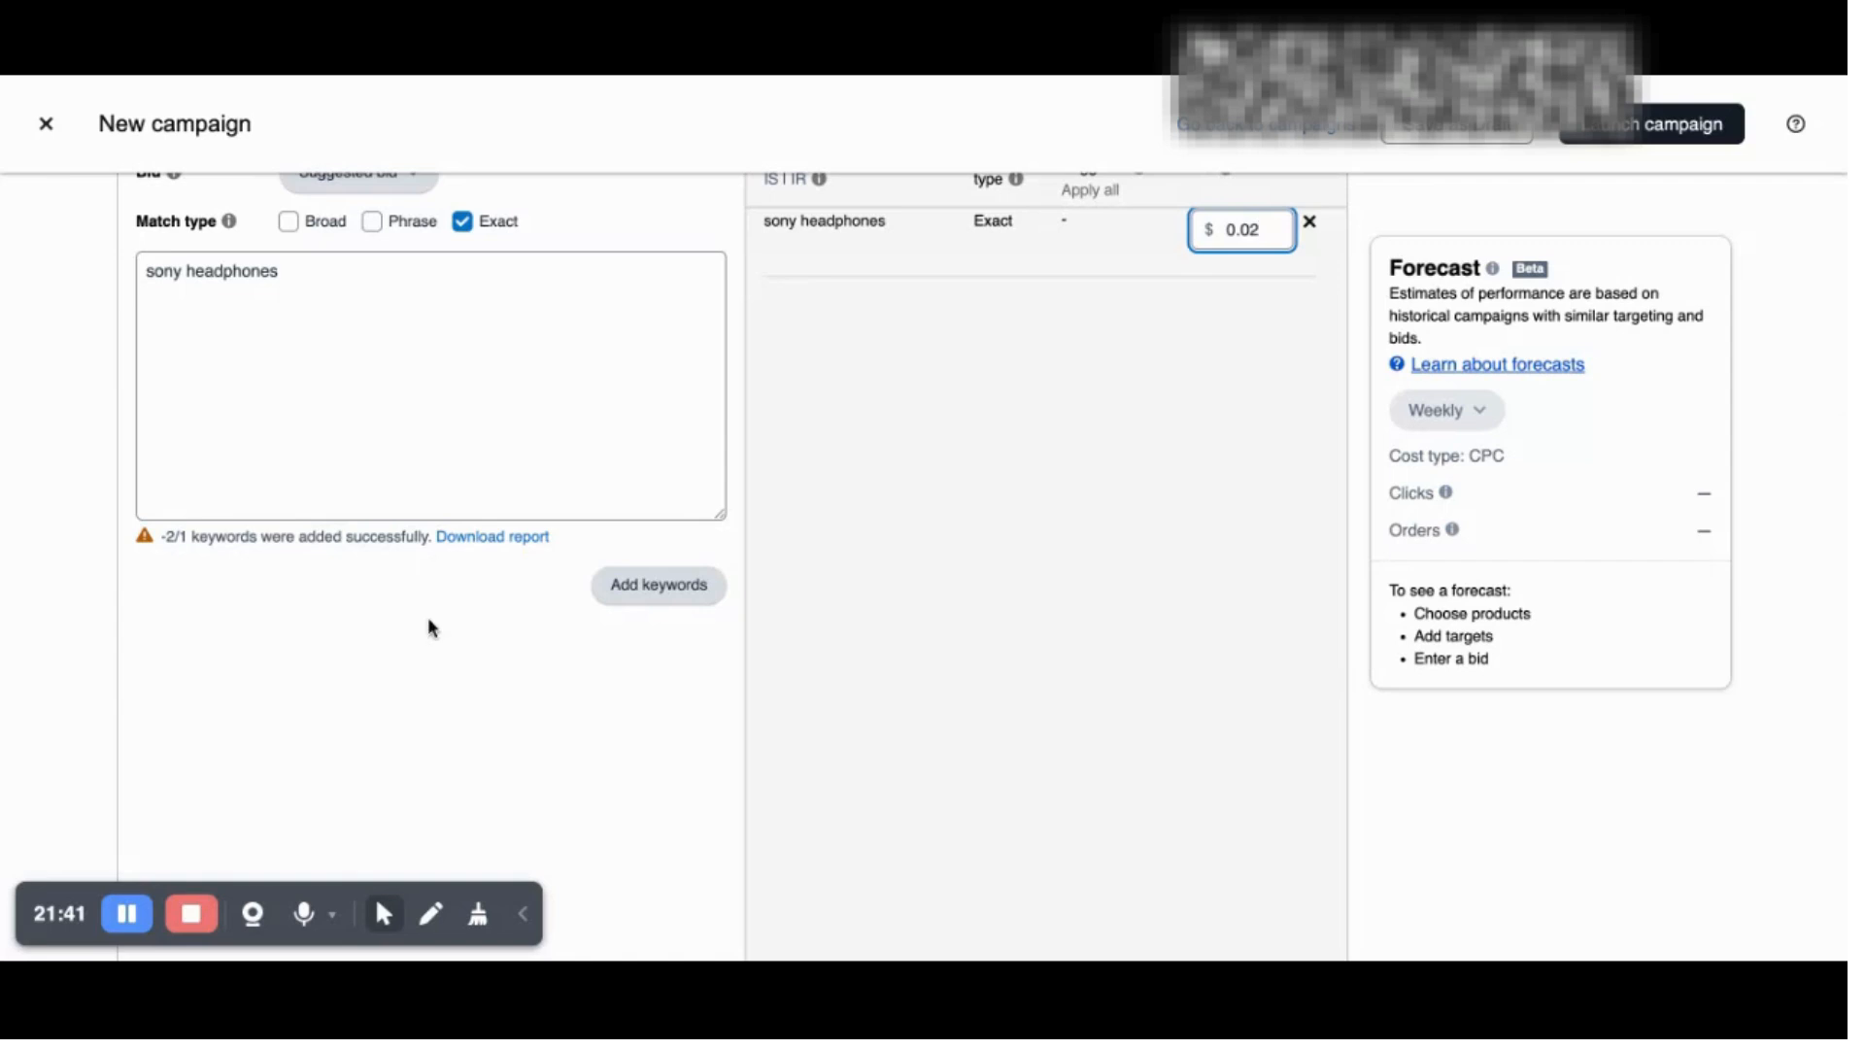
pyautogui.scroll(-10, 924, 452)
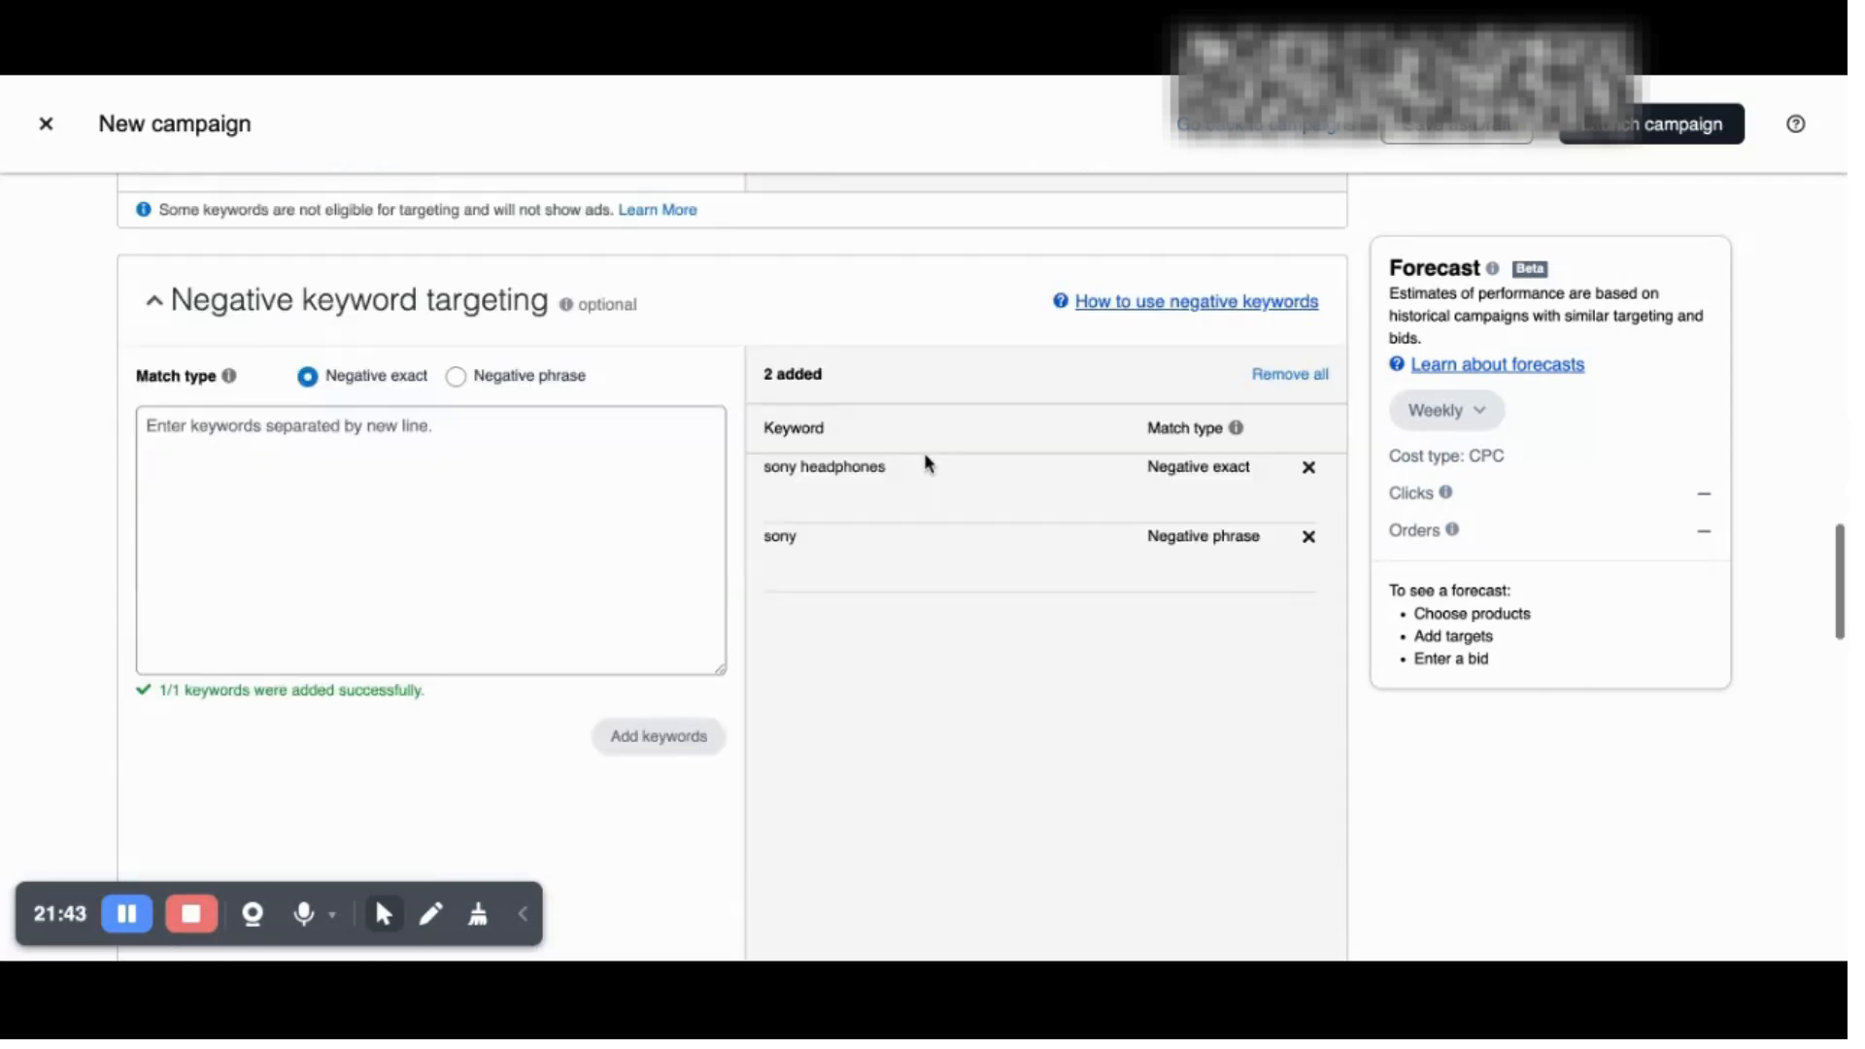
pyautogui.scroll(-1, 924, 452)
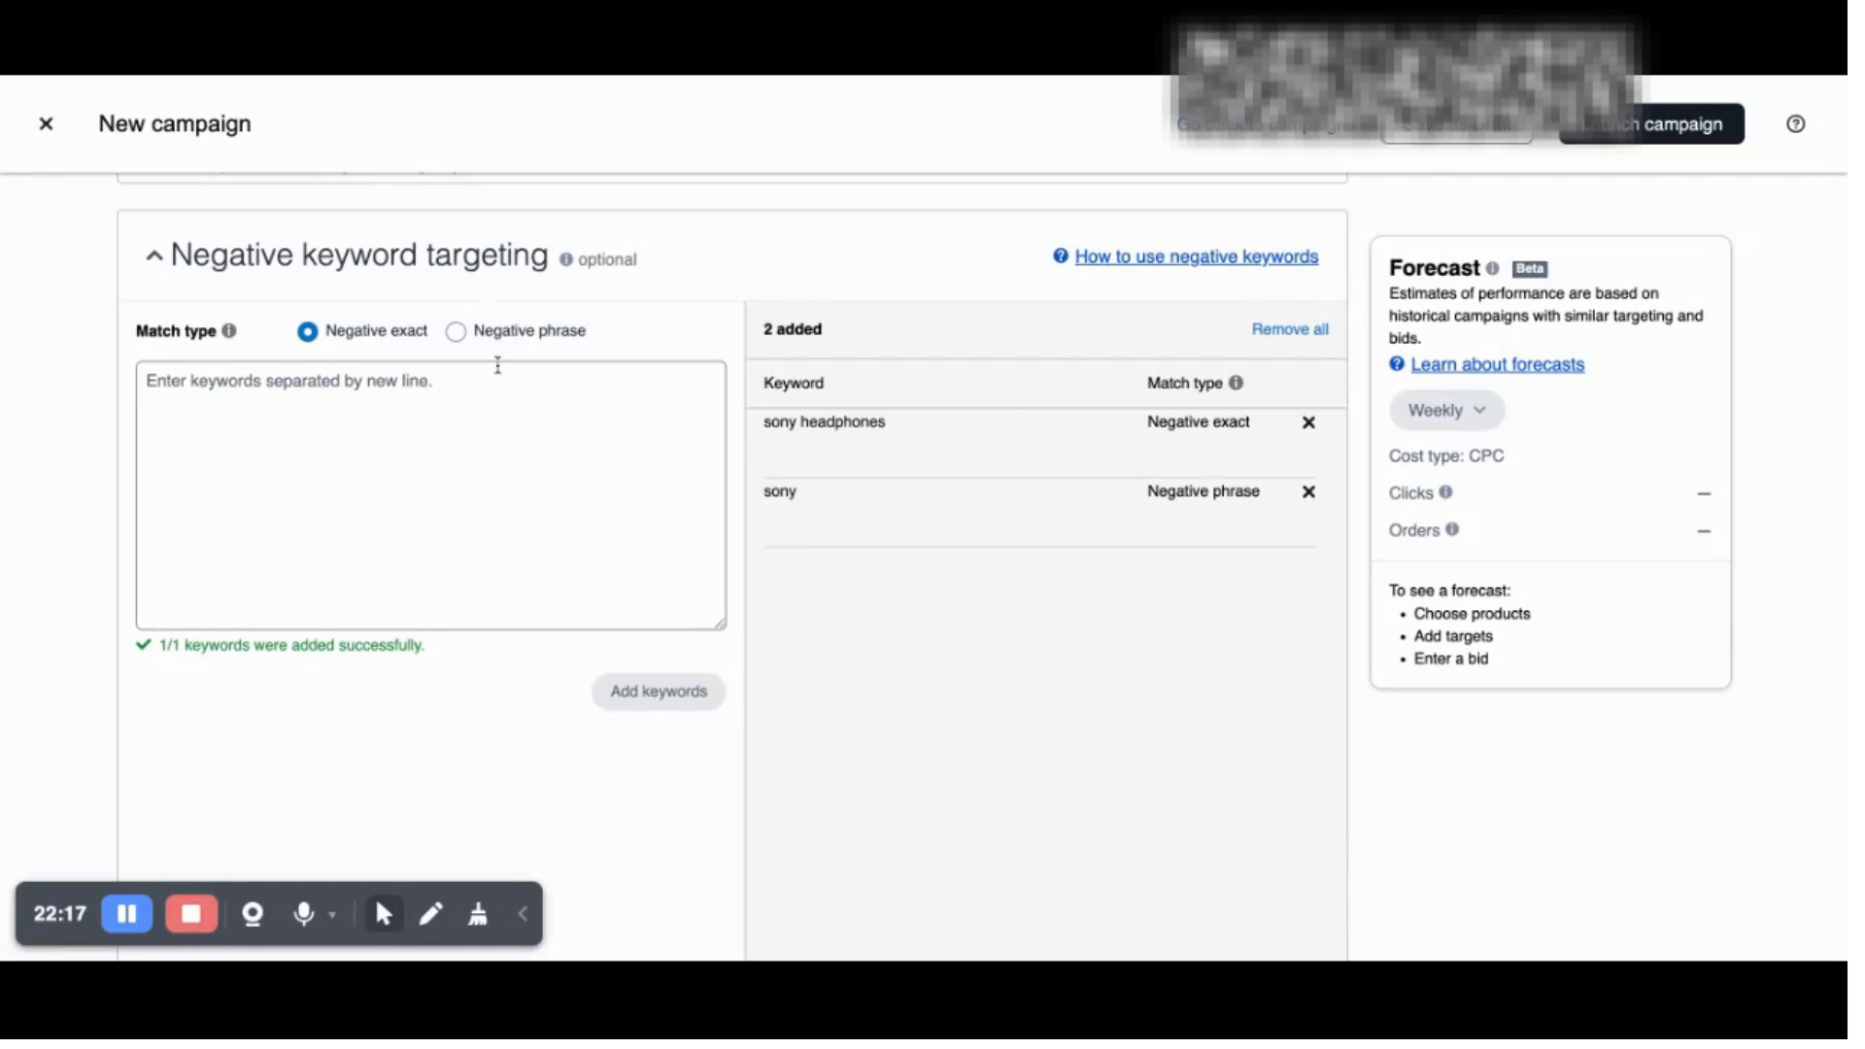
pyautogui.click(1311, 426)
pyautogui.click(1310, 425)
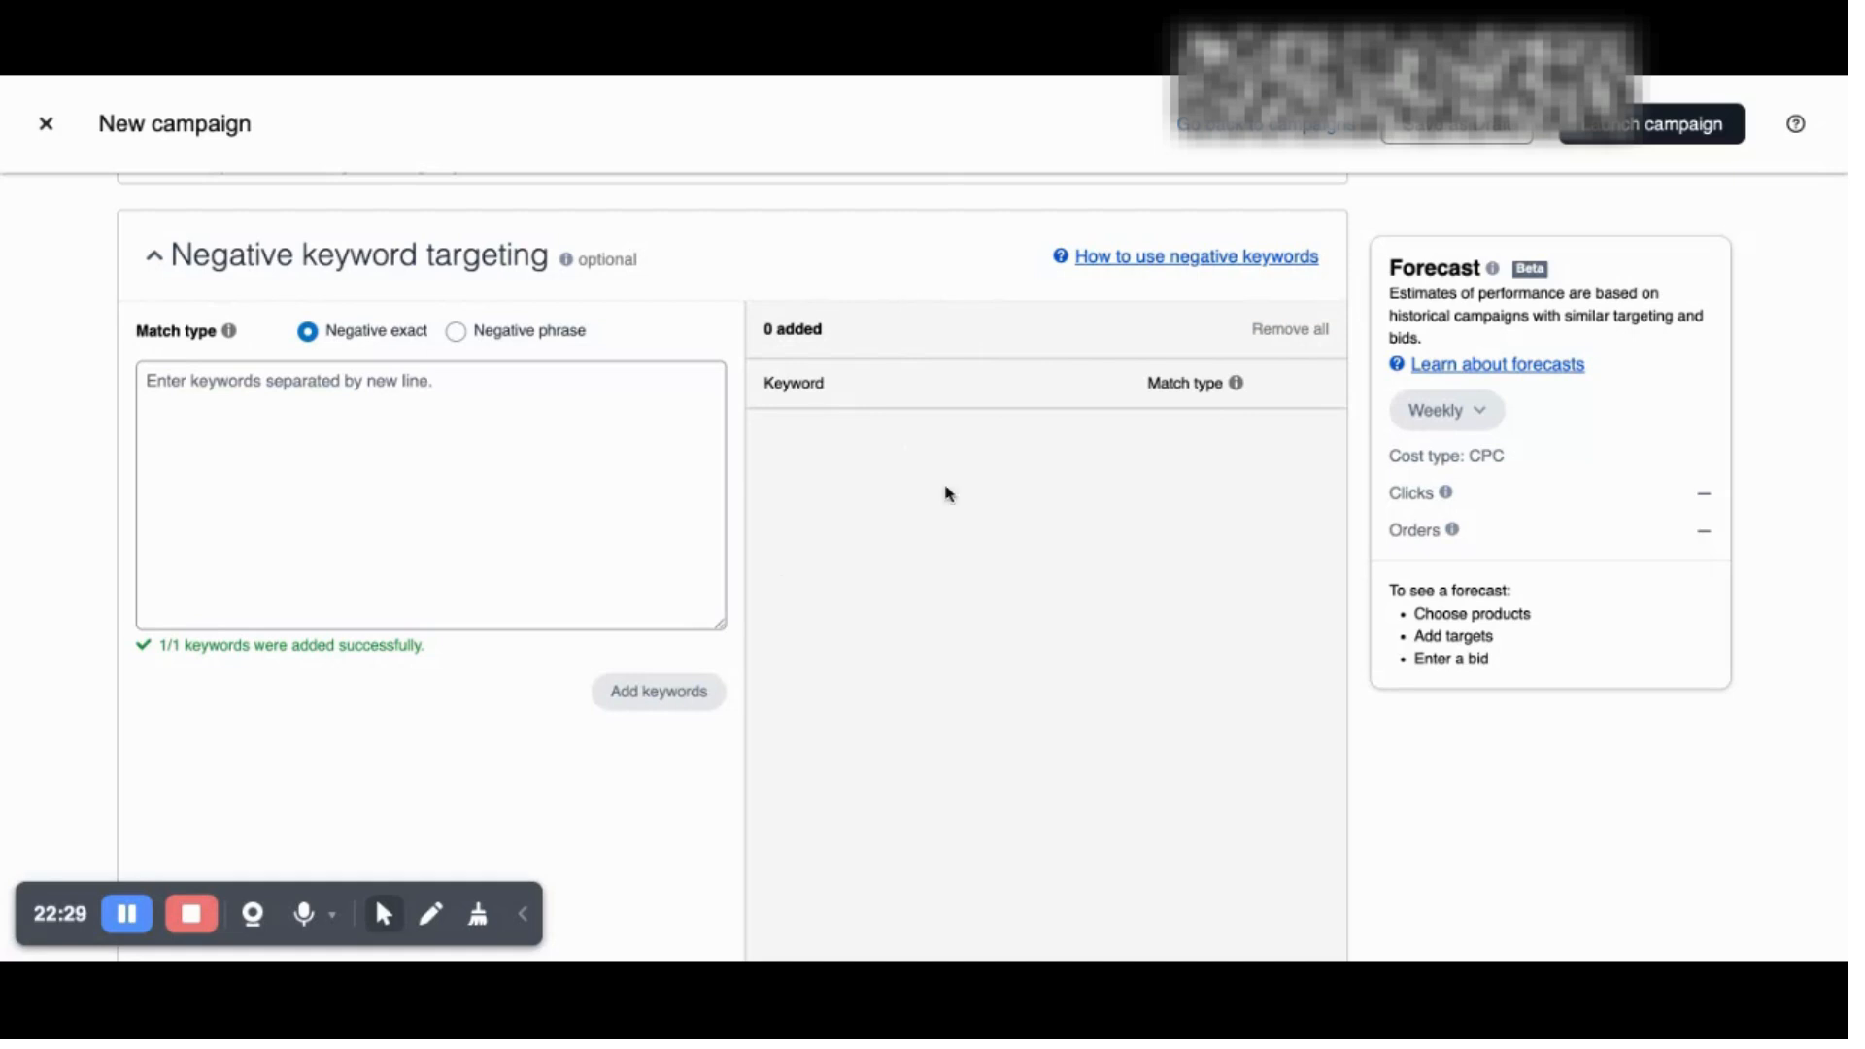
pyautogui.click(463, 423)
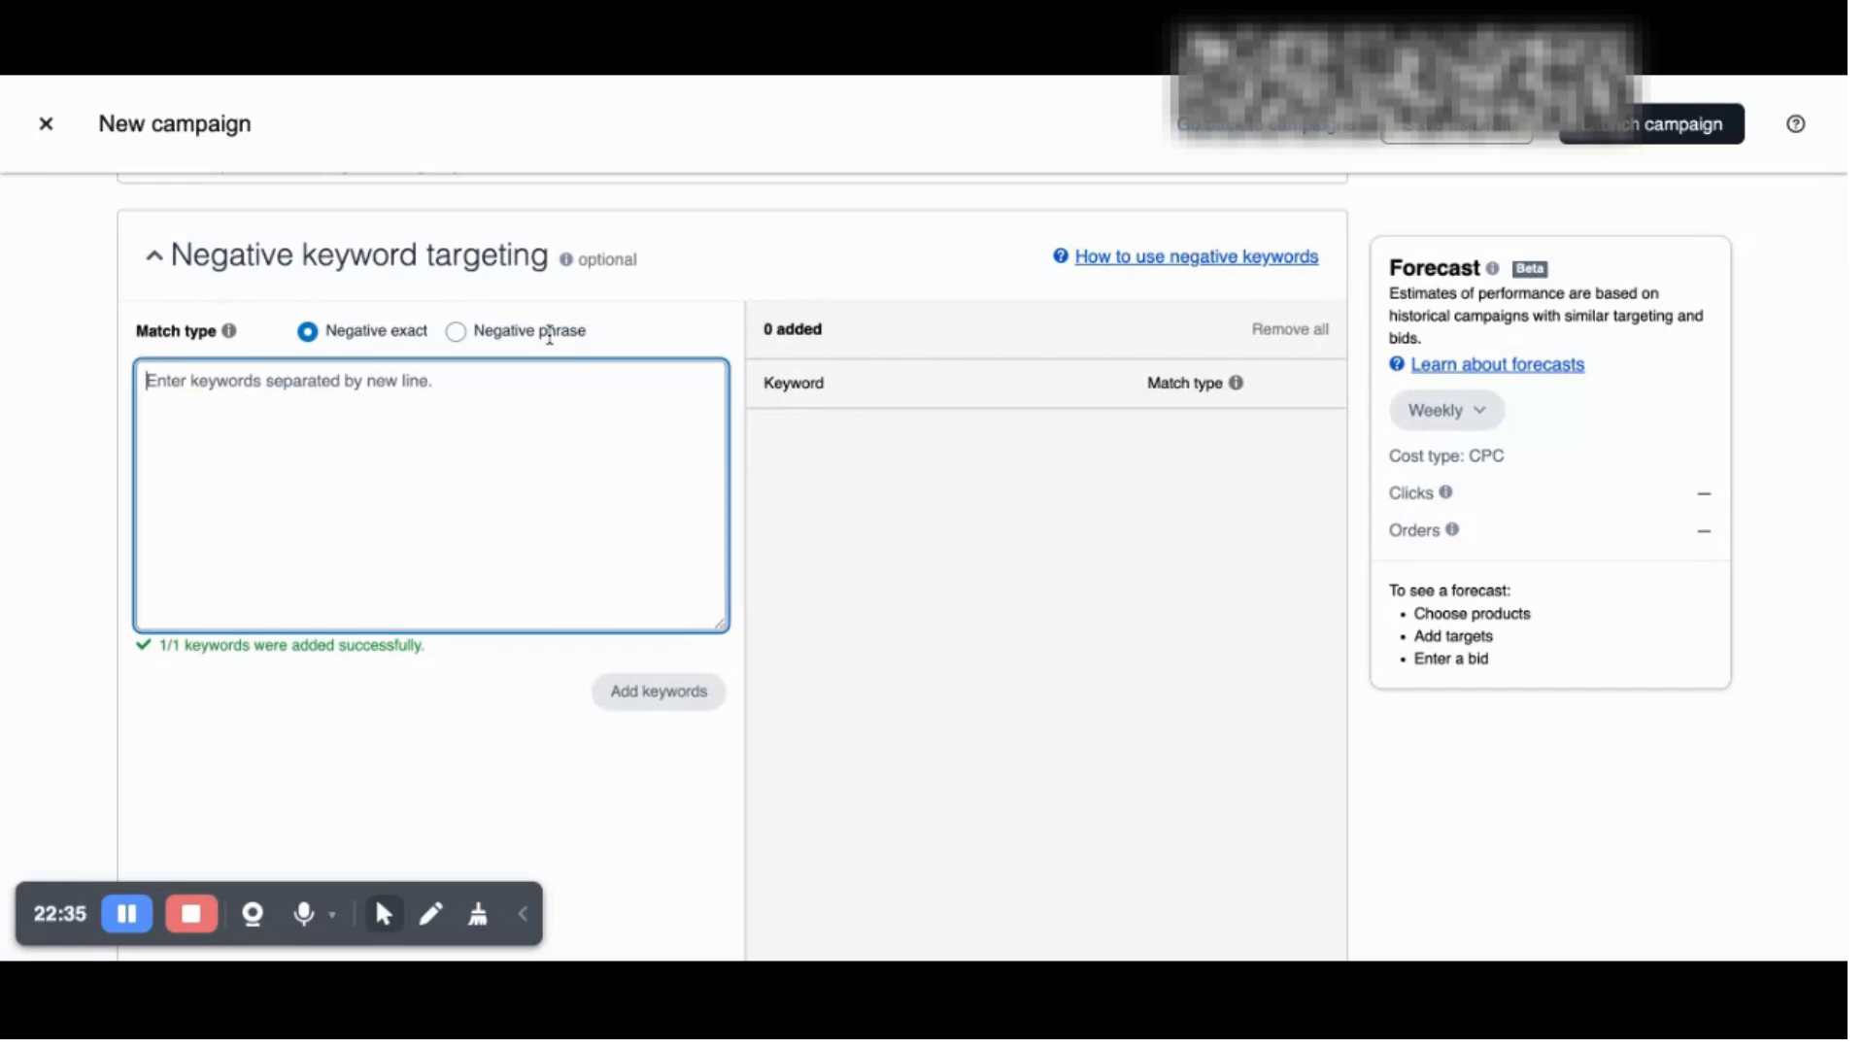
# Step: Set the campaign bidding strategy to Dynamic bids - down only
pyautogui.scroll(-3, 496, 653)
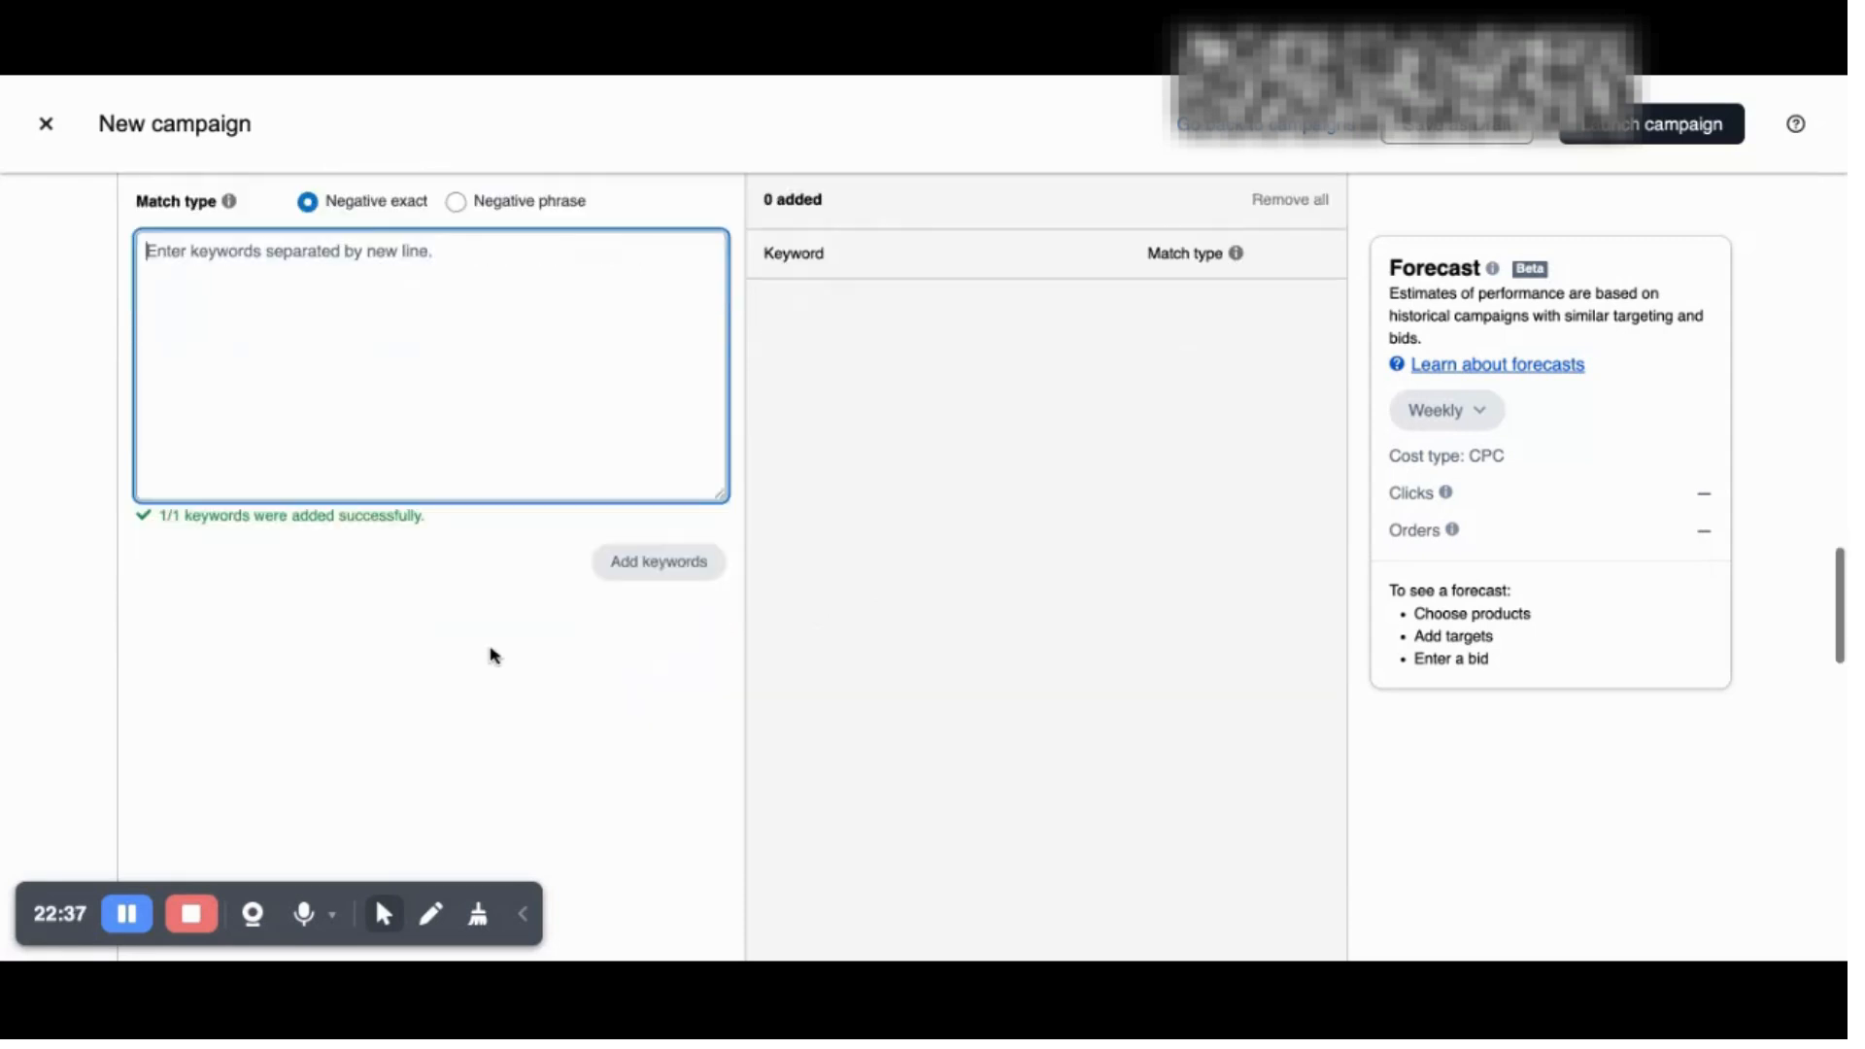
pyautogui.scroll(-10, 491, 656)
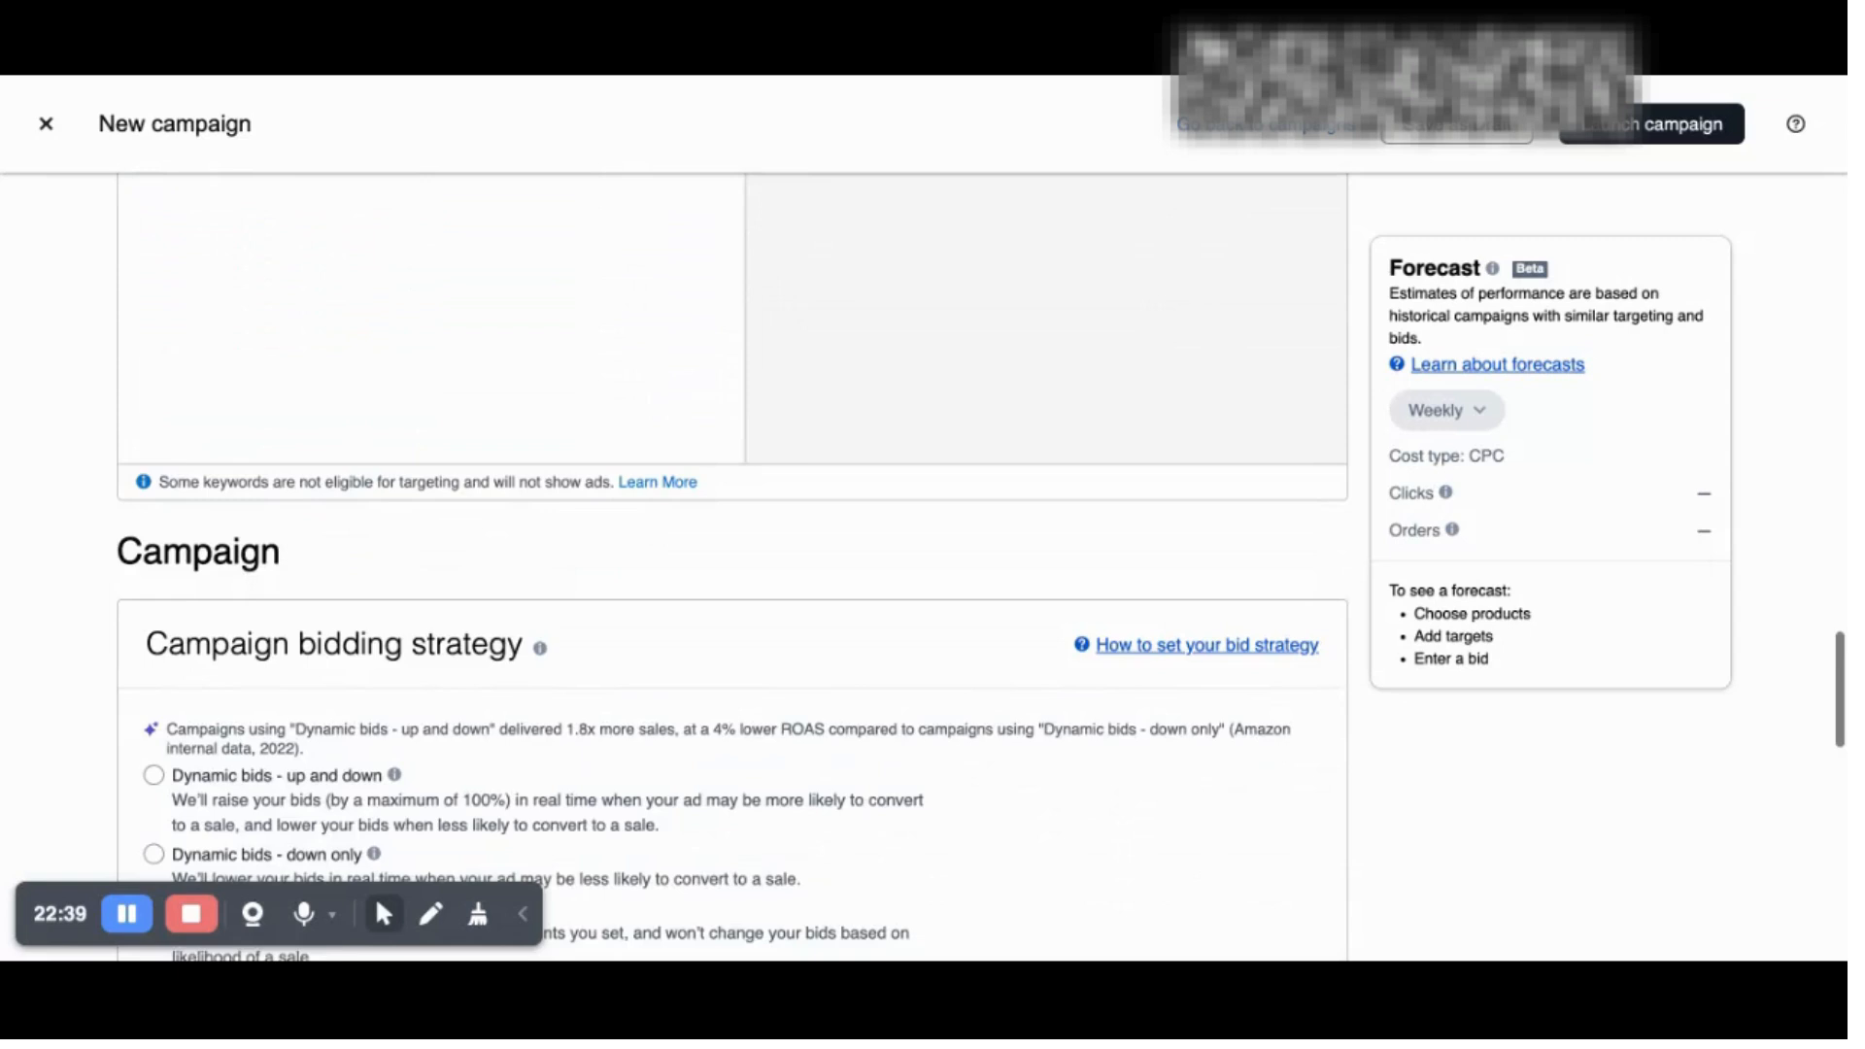
pyautogui.scroll(-6, 311, 525)
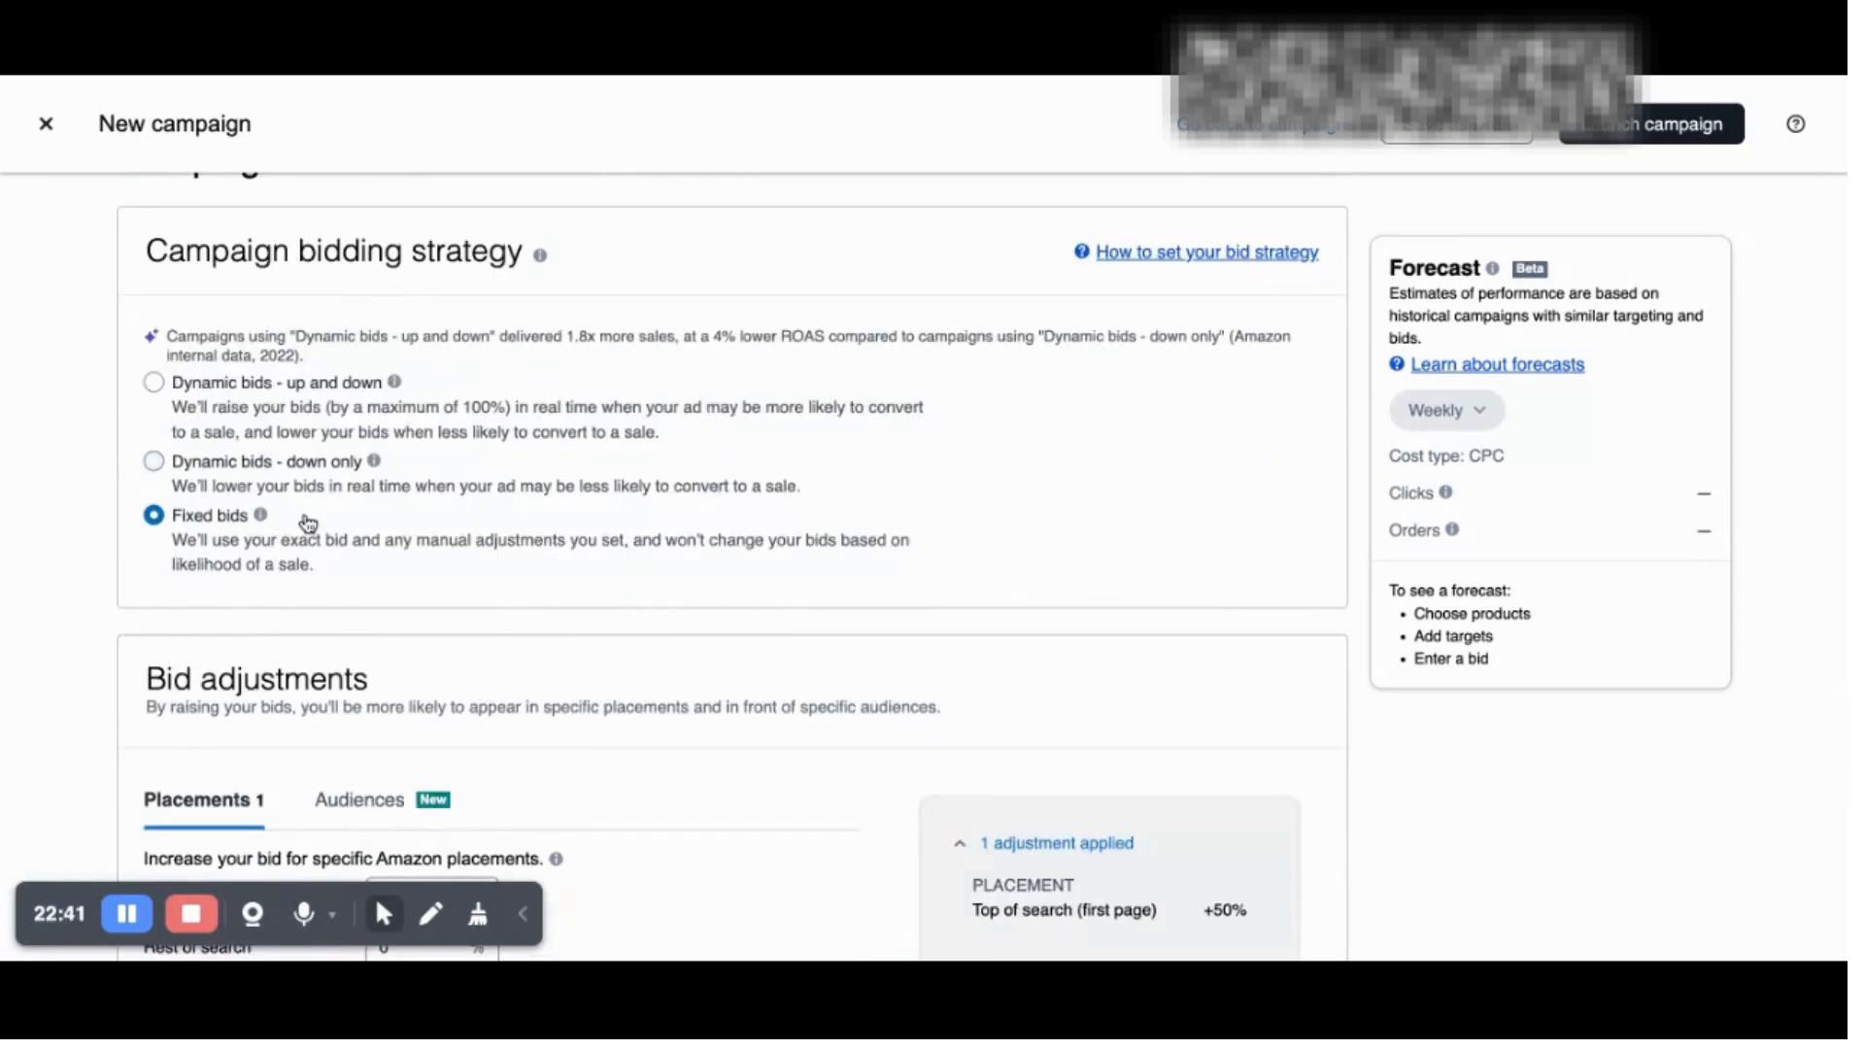
pyautogui.click(209, 464)
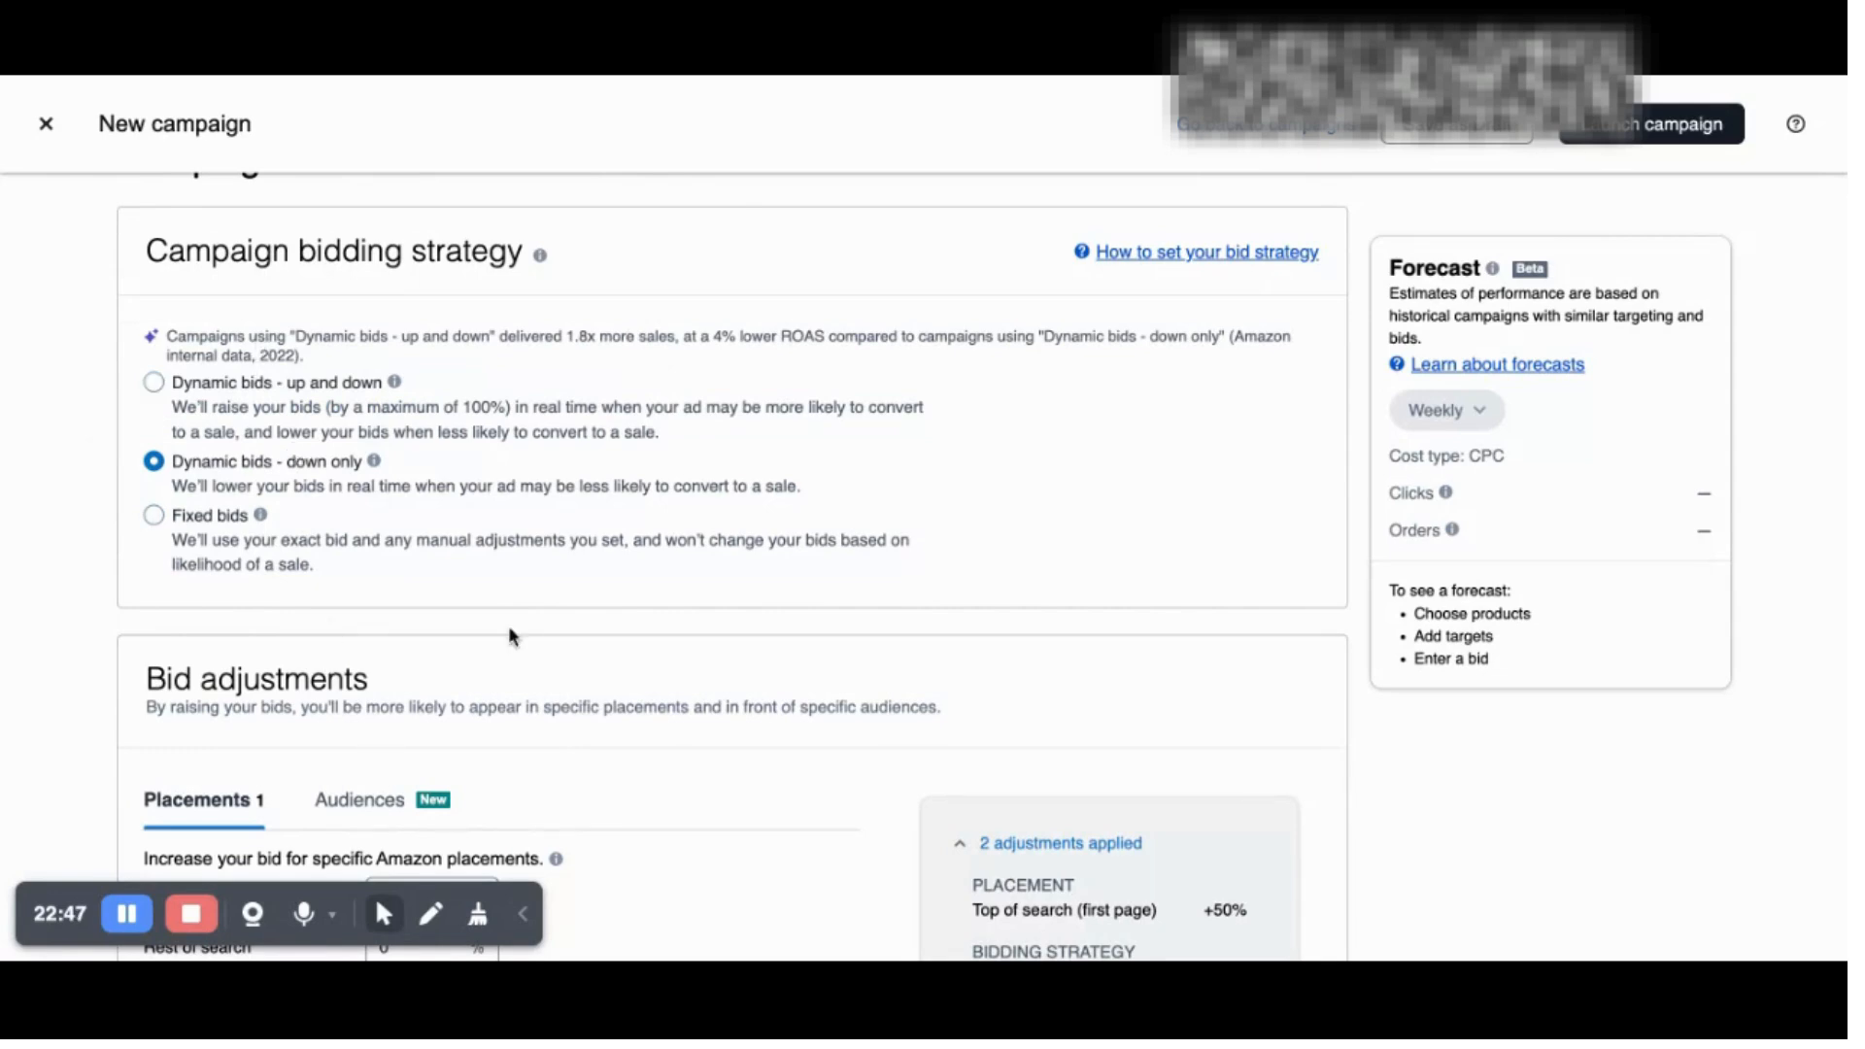
# Step: Set the placement bid adjustment for Top of search (first page) to 20%
pyautogui.scroll(-3, 600, 596)
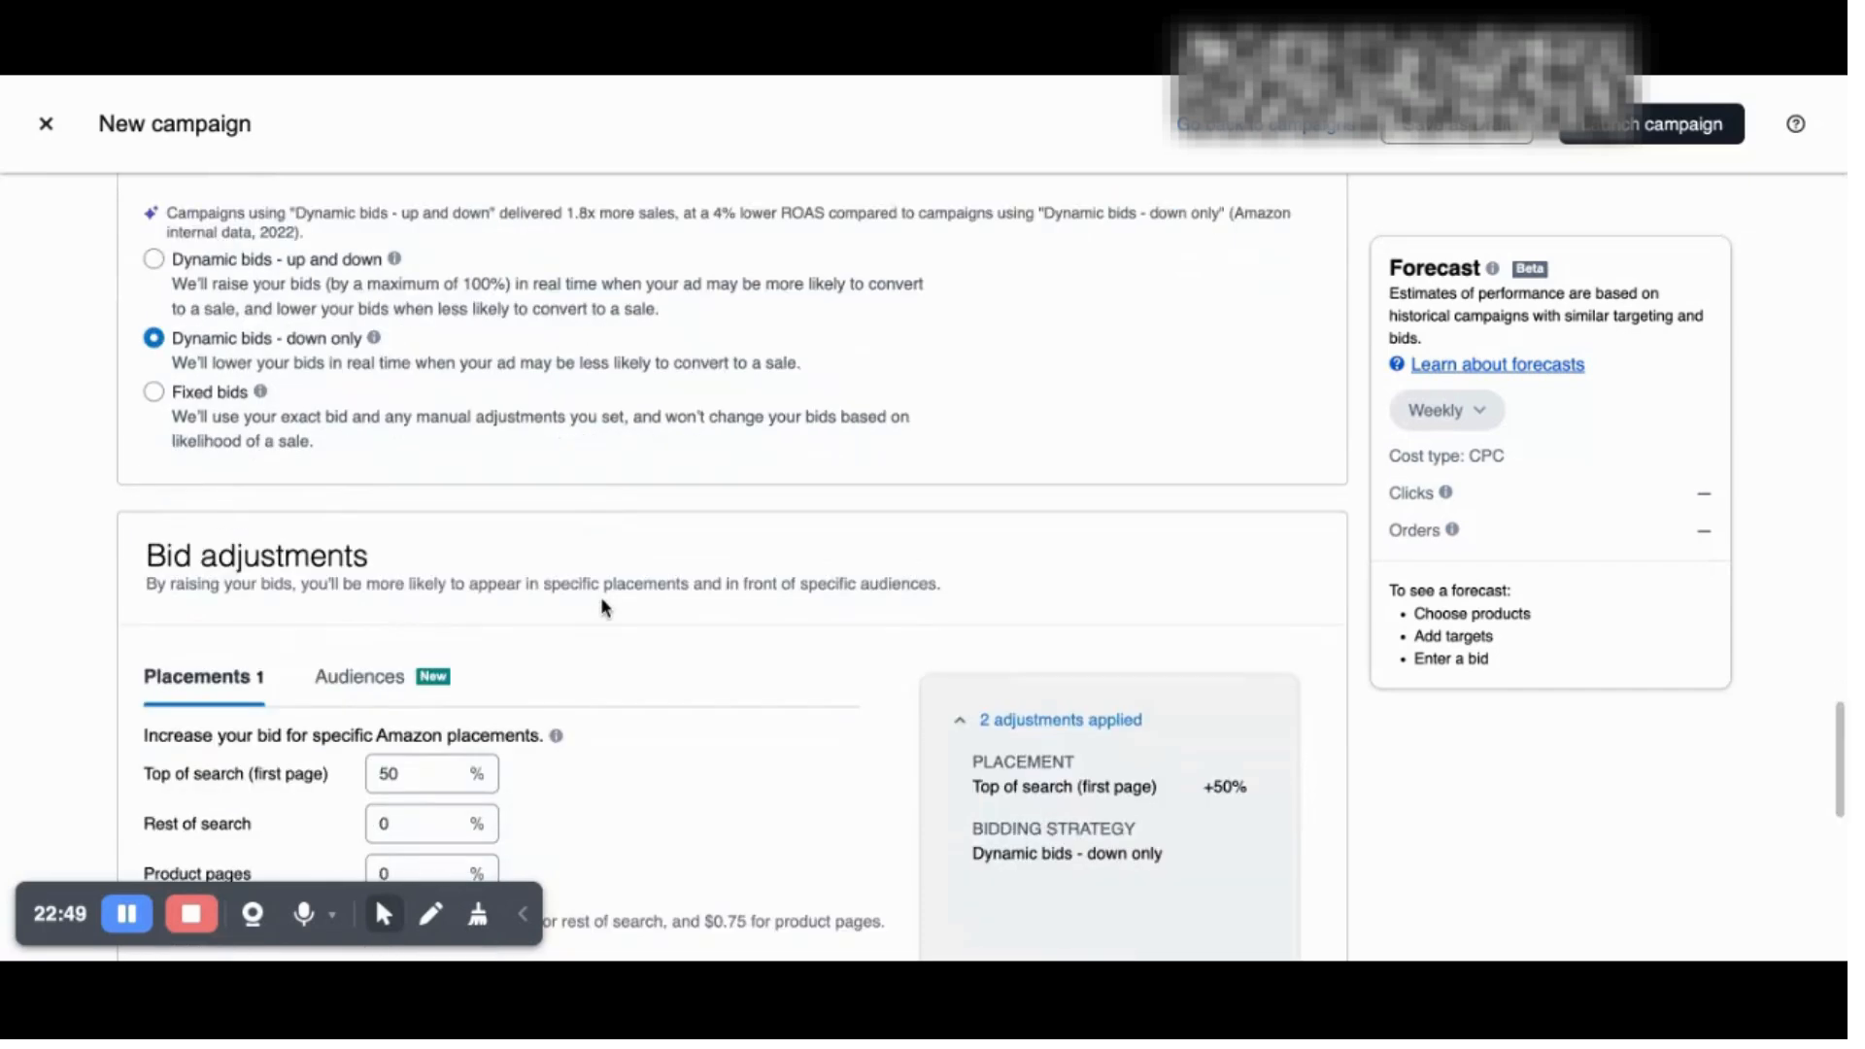
pyautogui.scroll(-5, 600, 596)
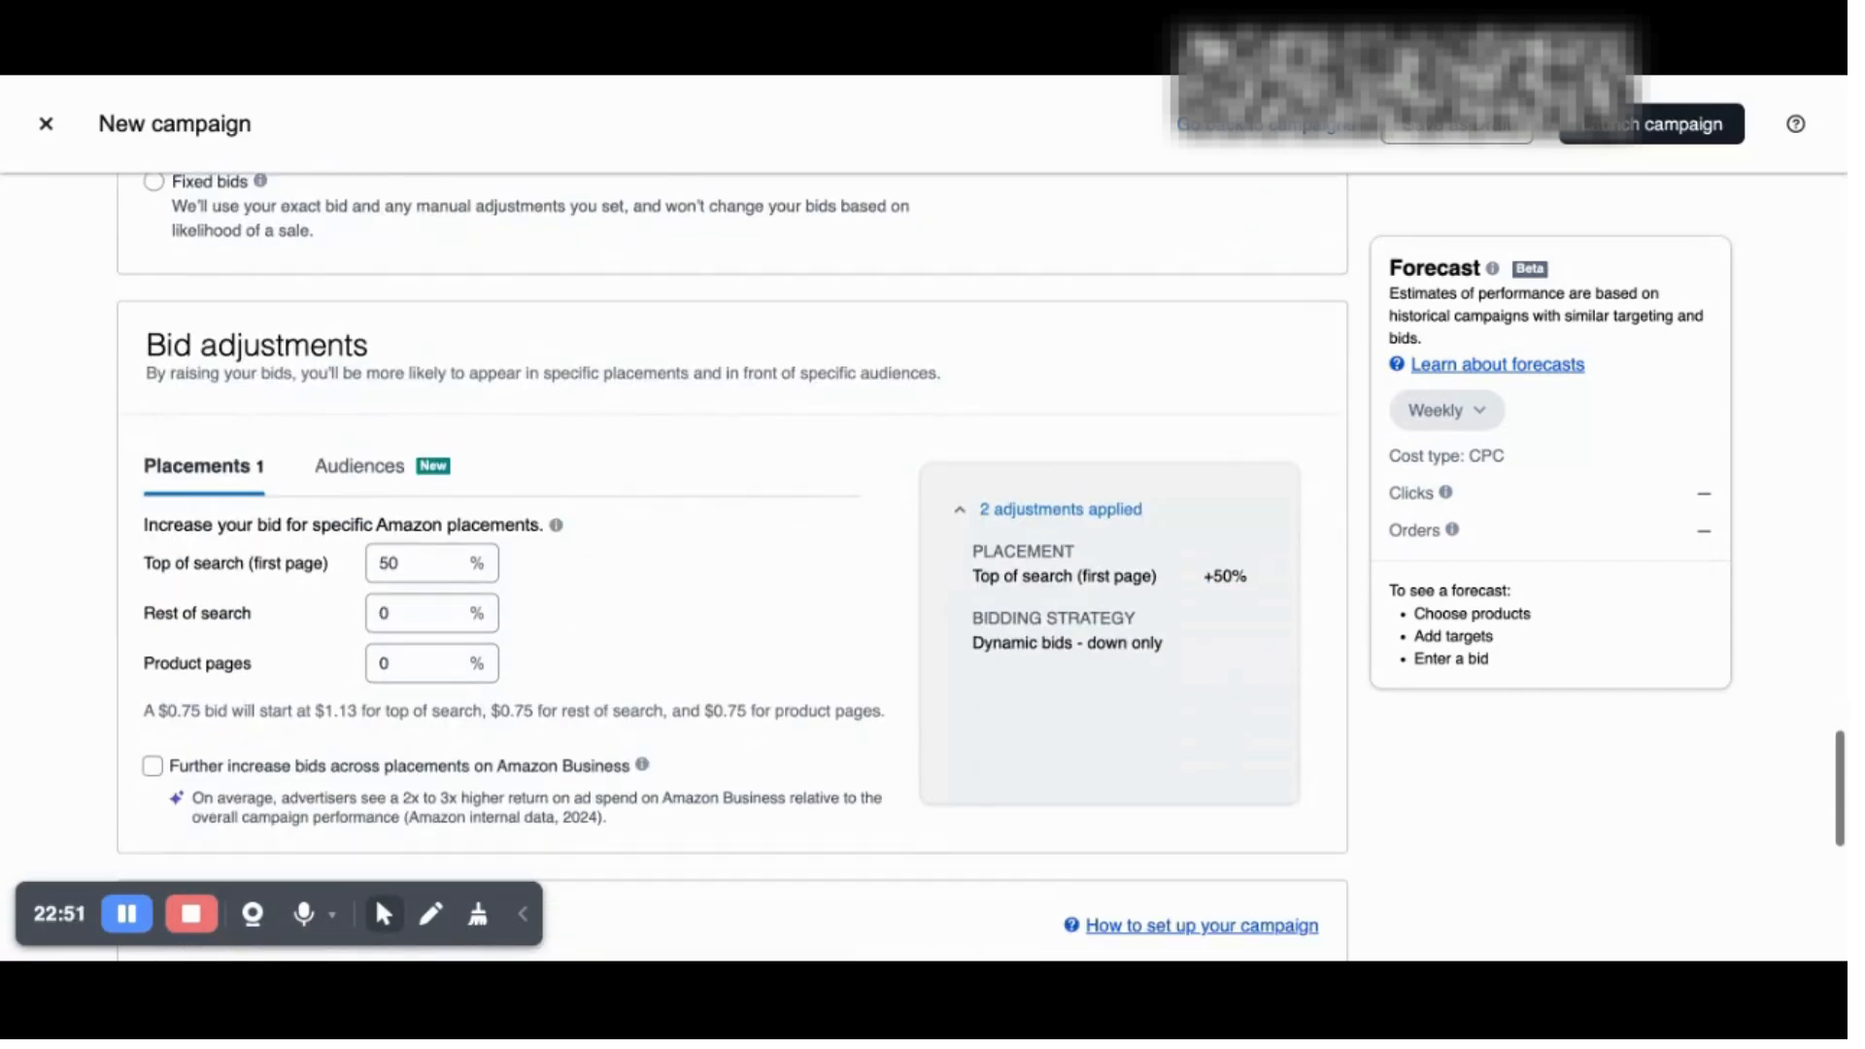
pyautogui.scroll(-4, 418, 321)
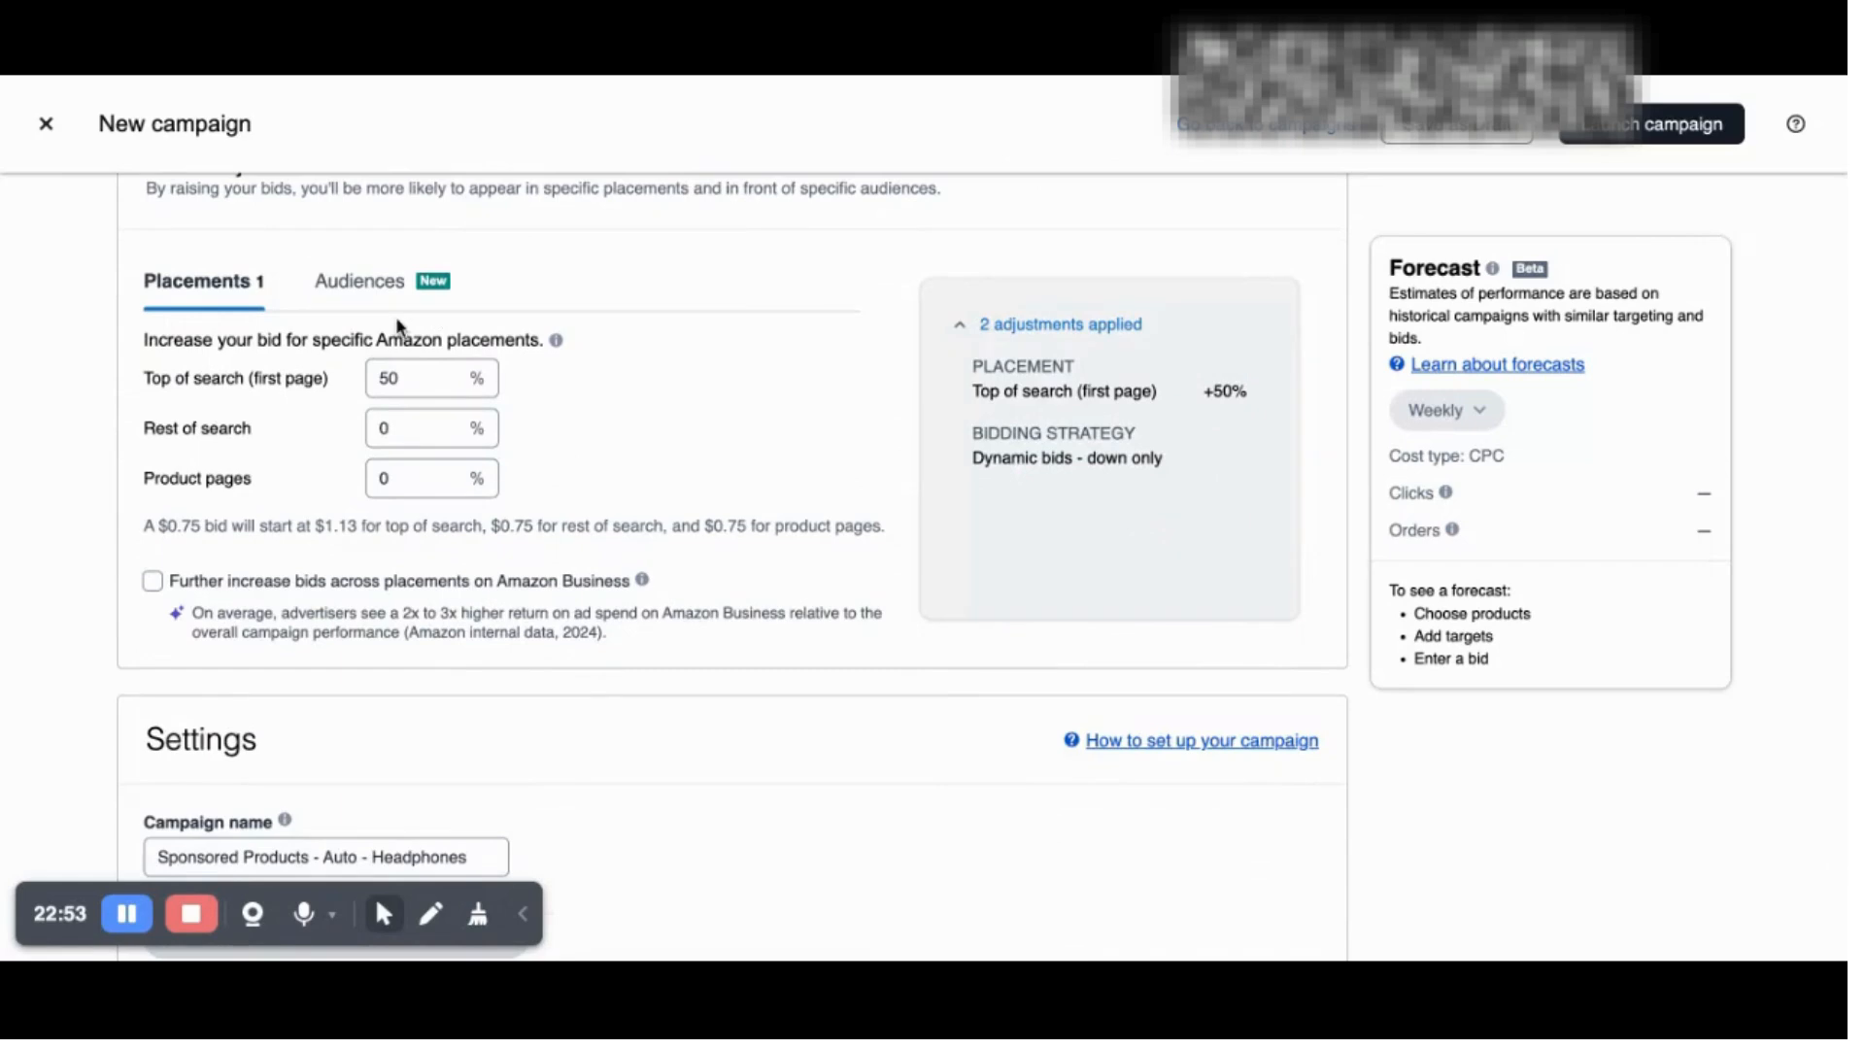
pyautogui.click(409, 377)
pyautogui.doubleClick(413, 372)
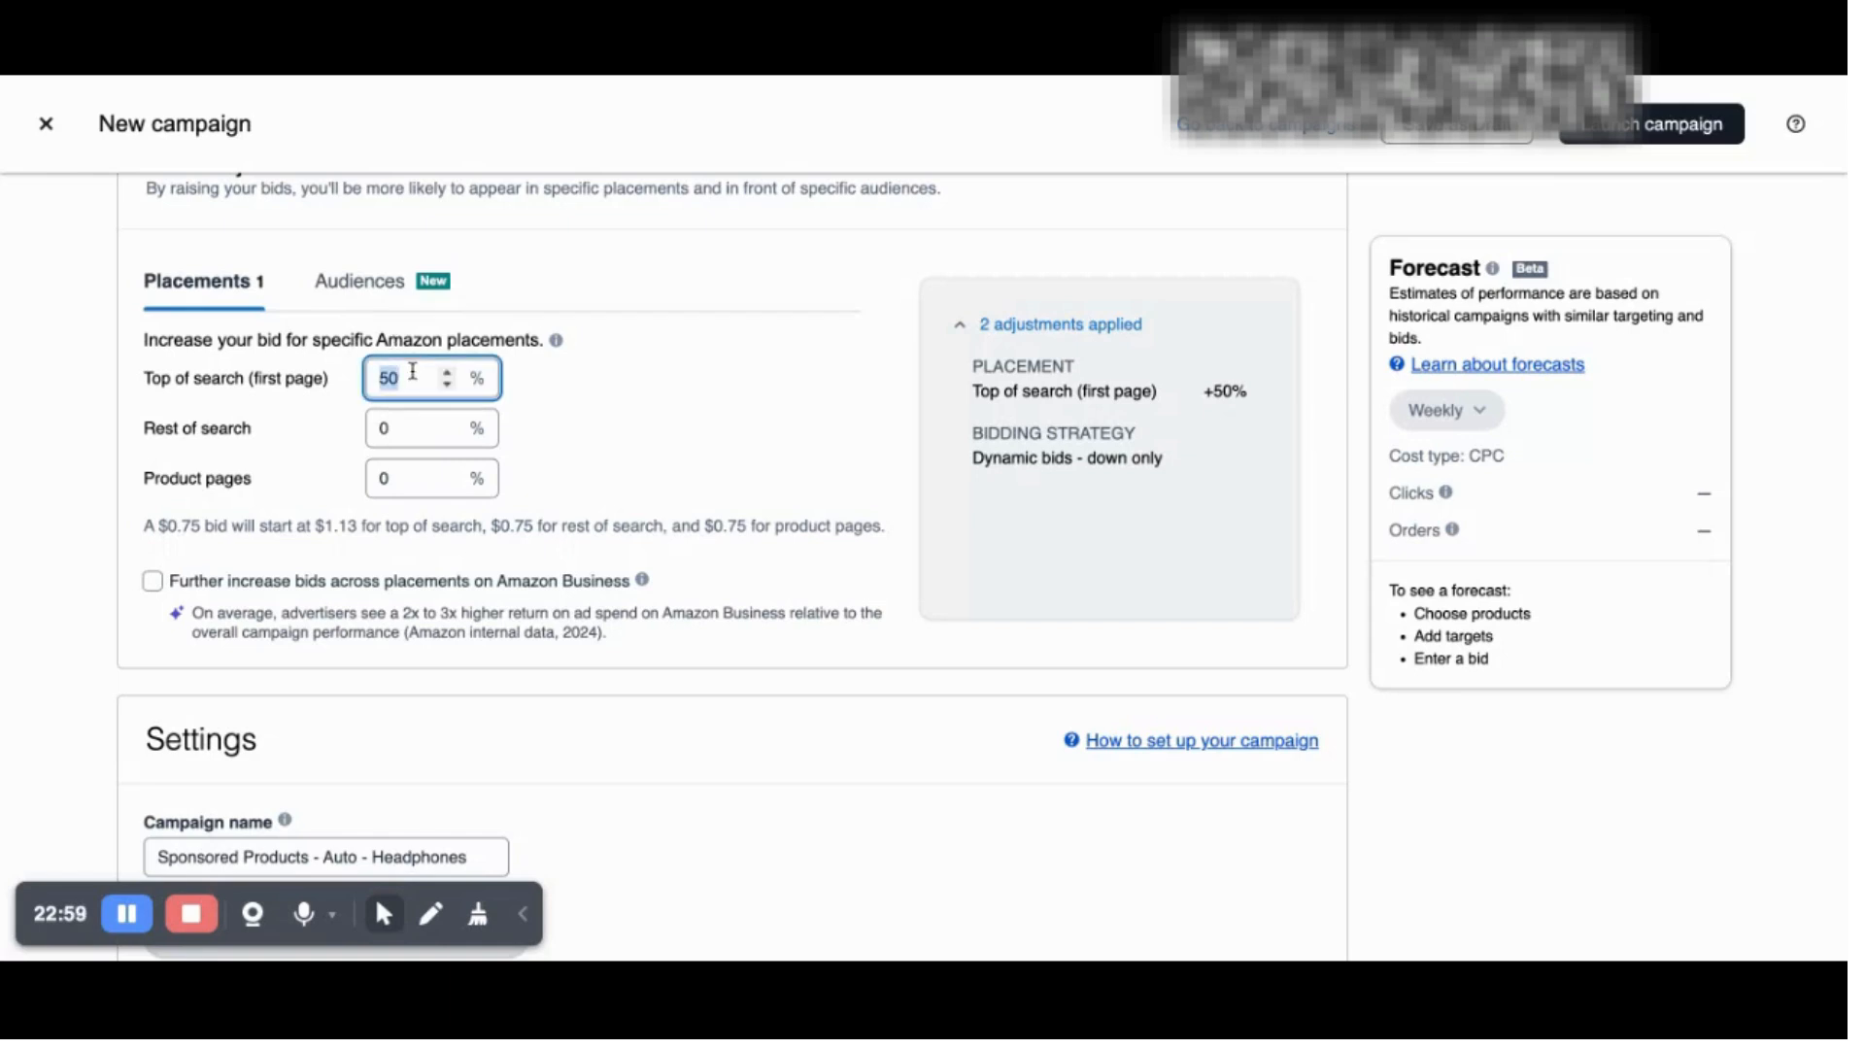
pyautogui.write('20')
pyautogui.click(605, 360)
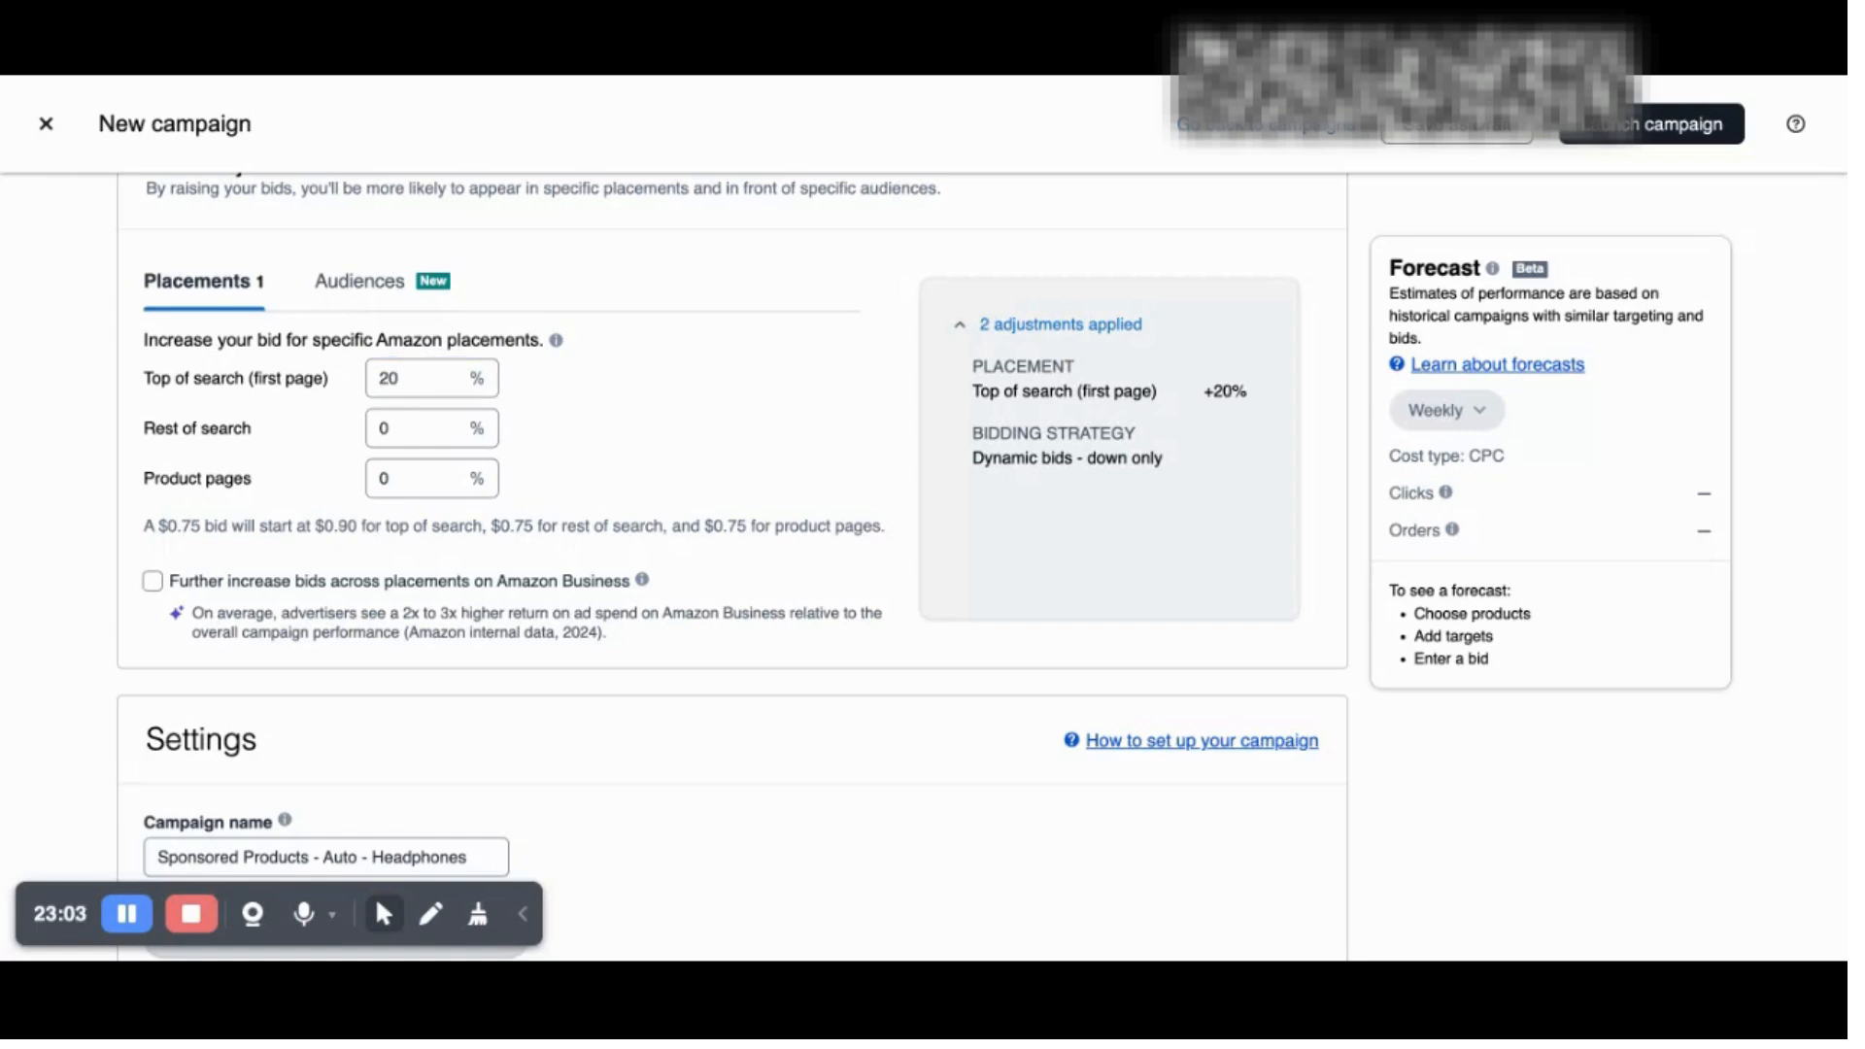
# Step: Replace "Auto" with "Manual" in the campaign name so it reads "Sponsored Products - Manual - Headphones"
pyautogui.scroll(-2, 651, 368)
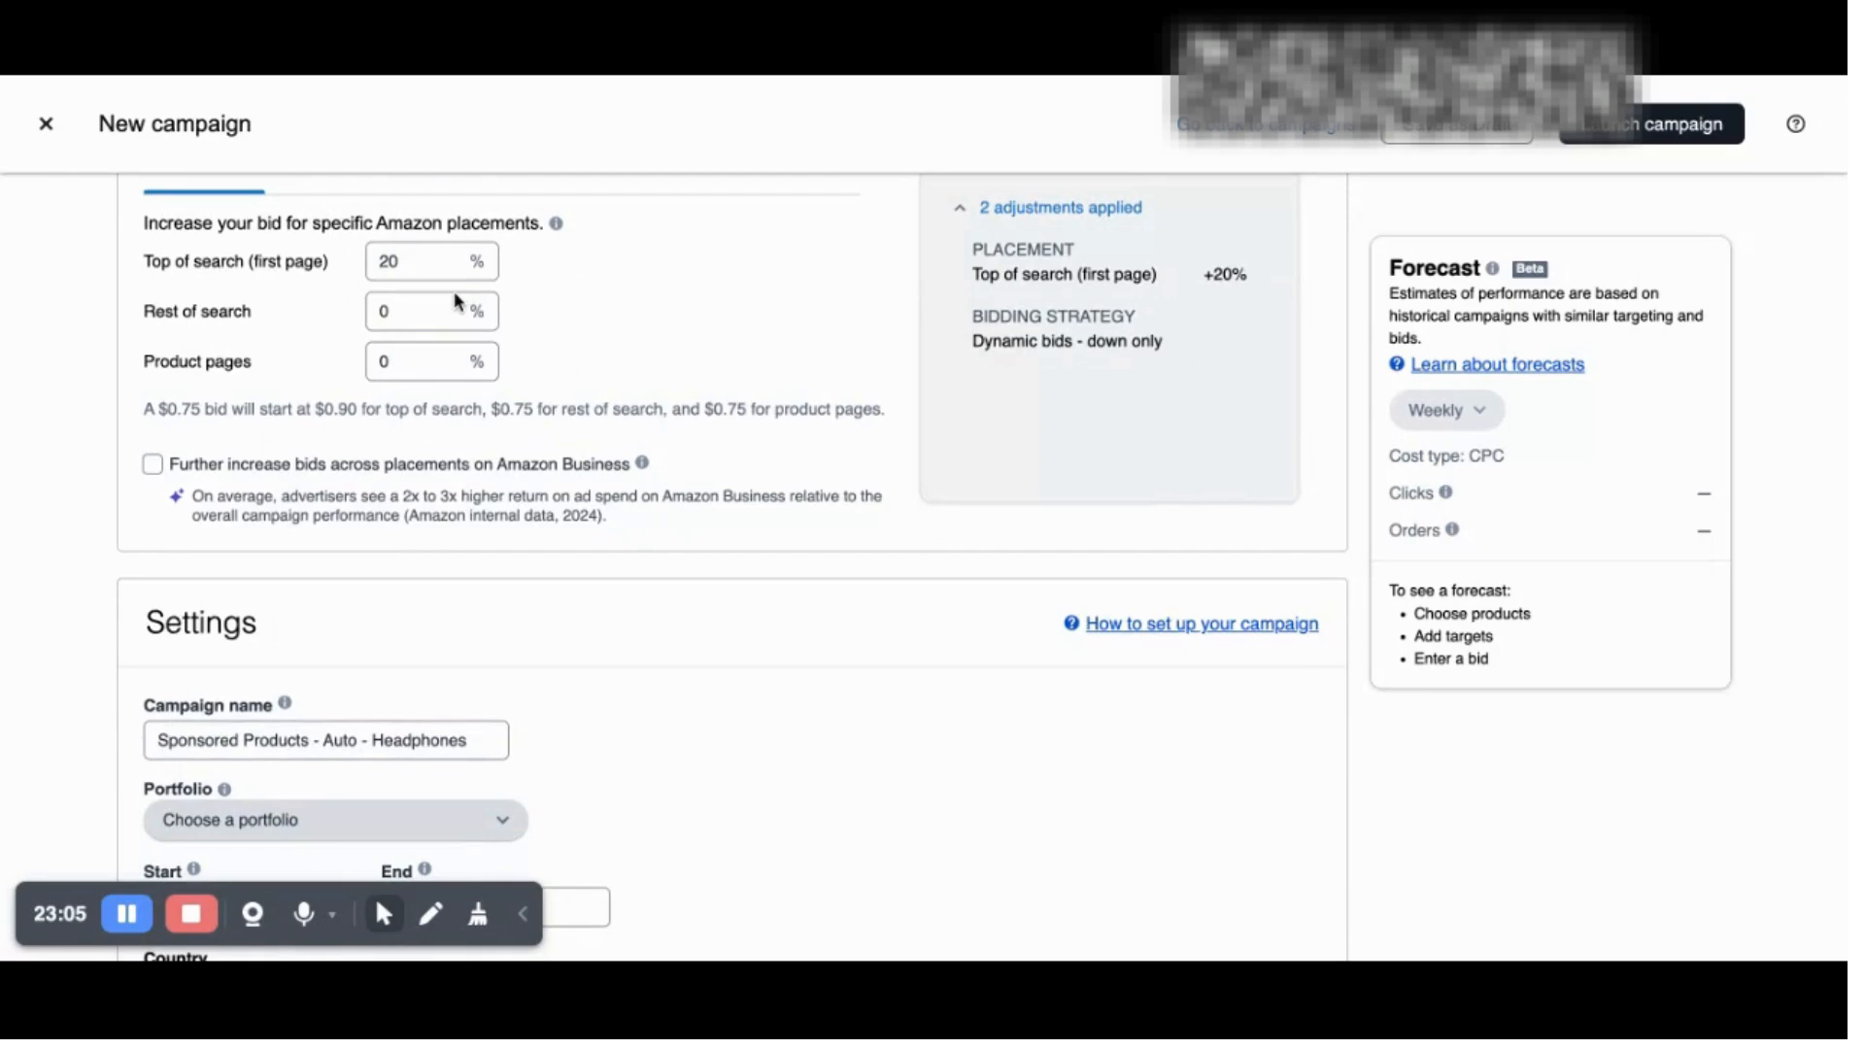
pyautogui.scroll(-2, 648, 491)
pyautogui.scroll(-3, 648, 491)
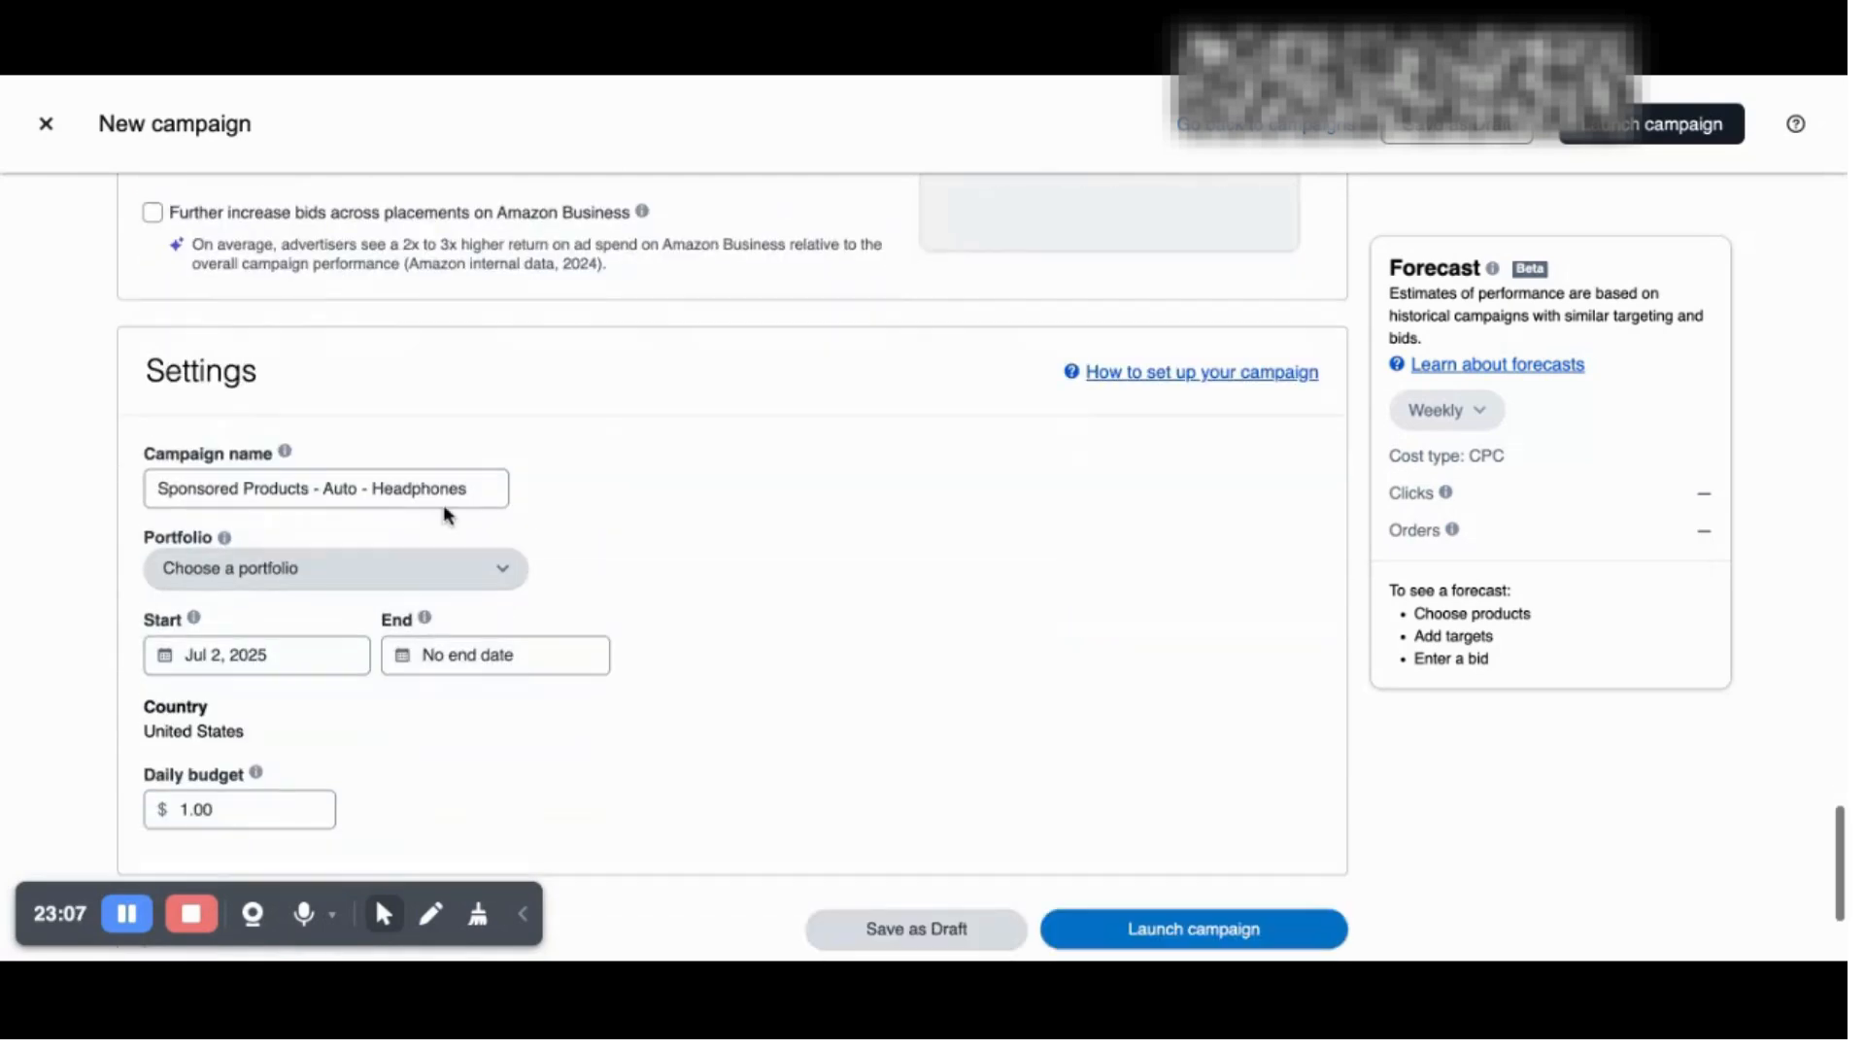
pyautogui.click(359, 488)
pyautogui.press('BackSpace')
pyautogui.press('BackSpace')
pyautogui.press('BackSpace')
pyautogui.press('BackSpace')
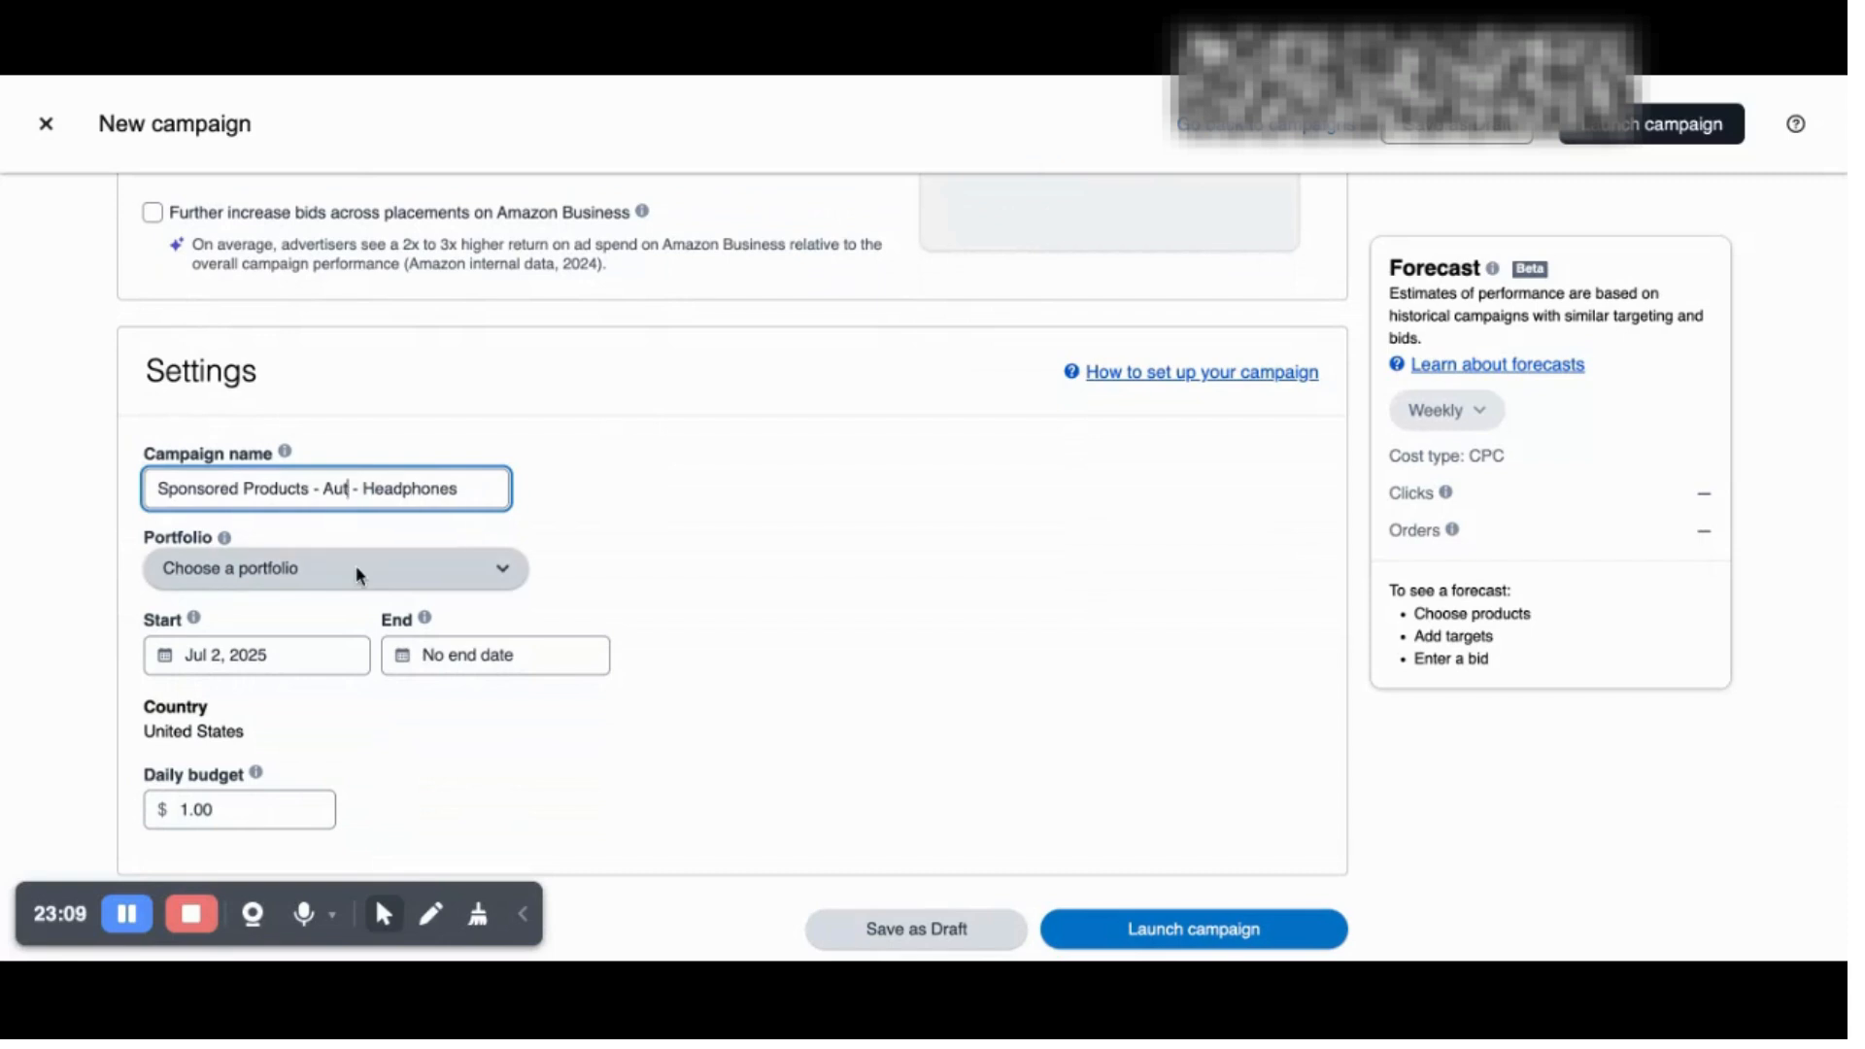
pyautogui.write('Manual -')
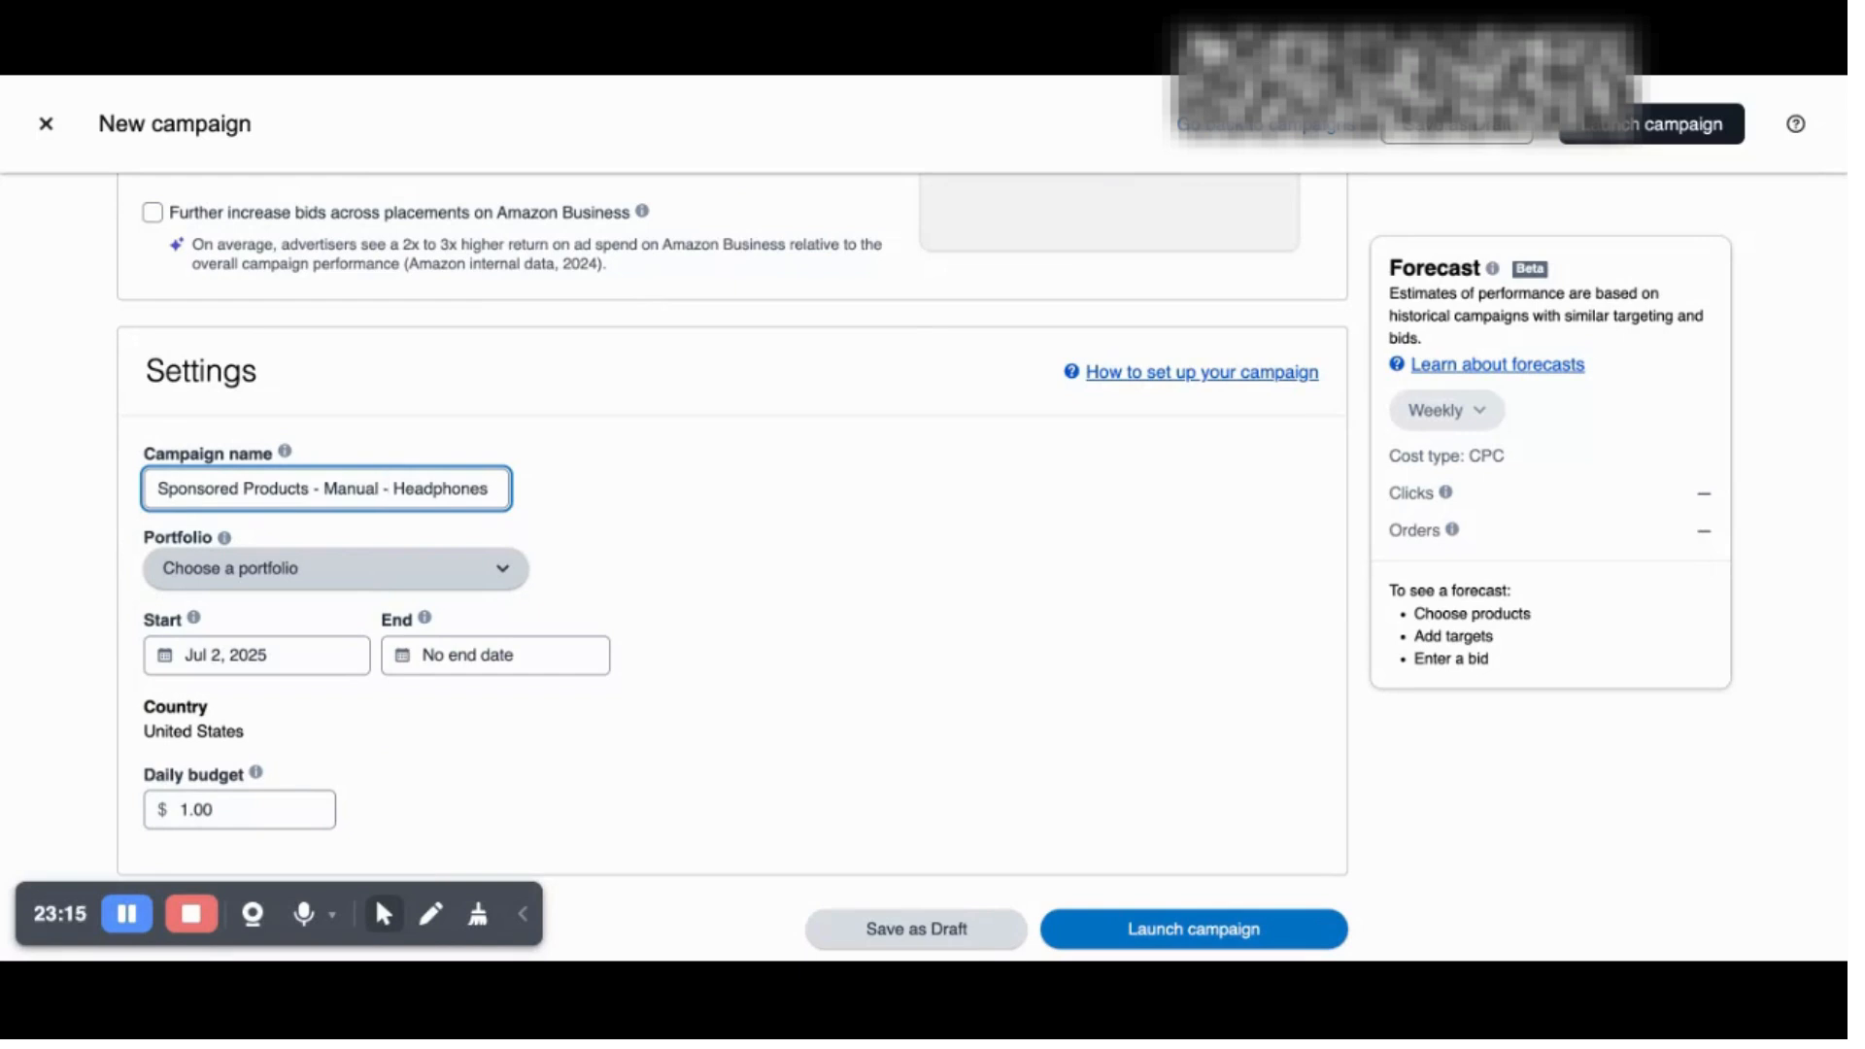
# Step: Extend the campaign name with the KT and Brand labels to "Sponsored Products - Manual - KT - Brand - Headphones"
pyautogui.write('Brand -')
pyautogui.click(389, 487)
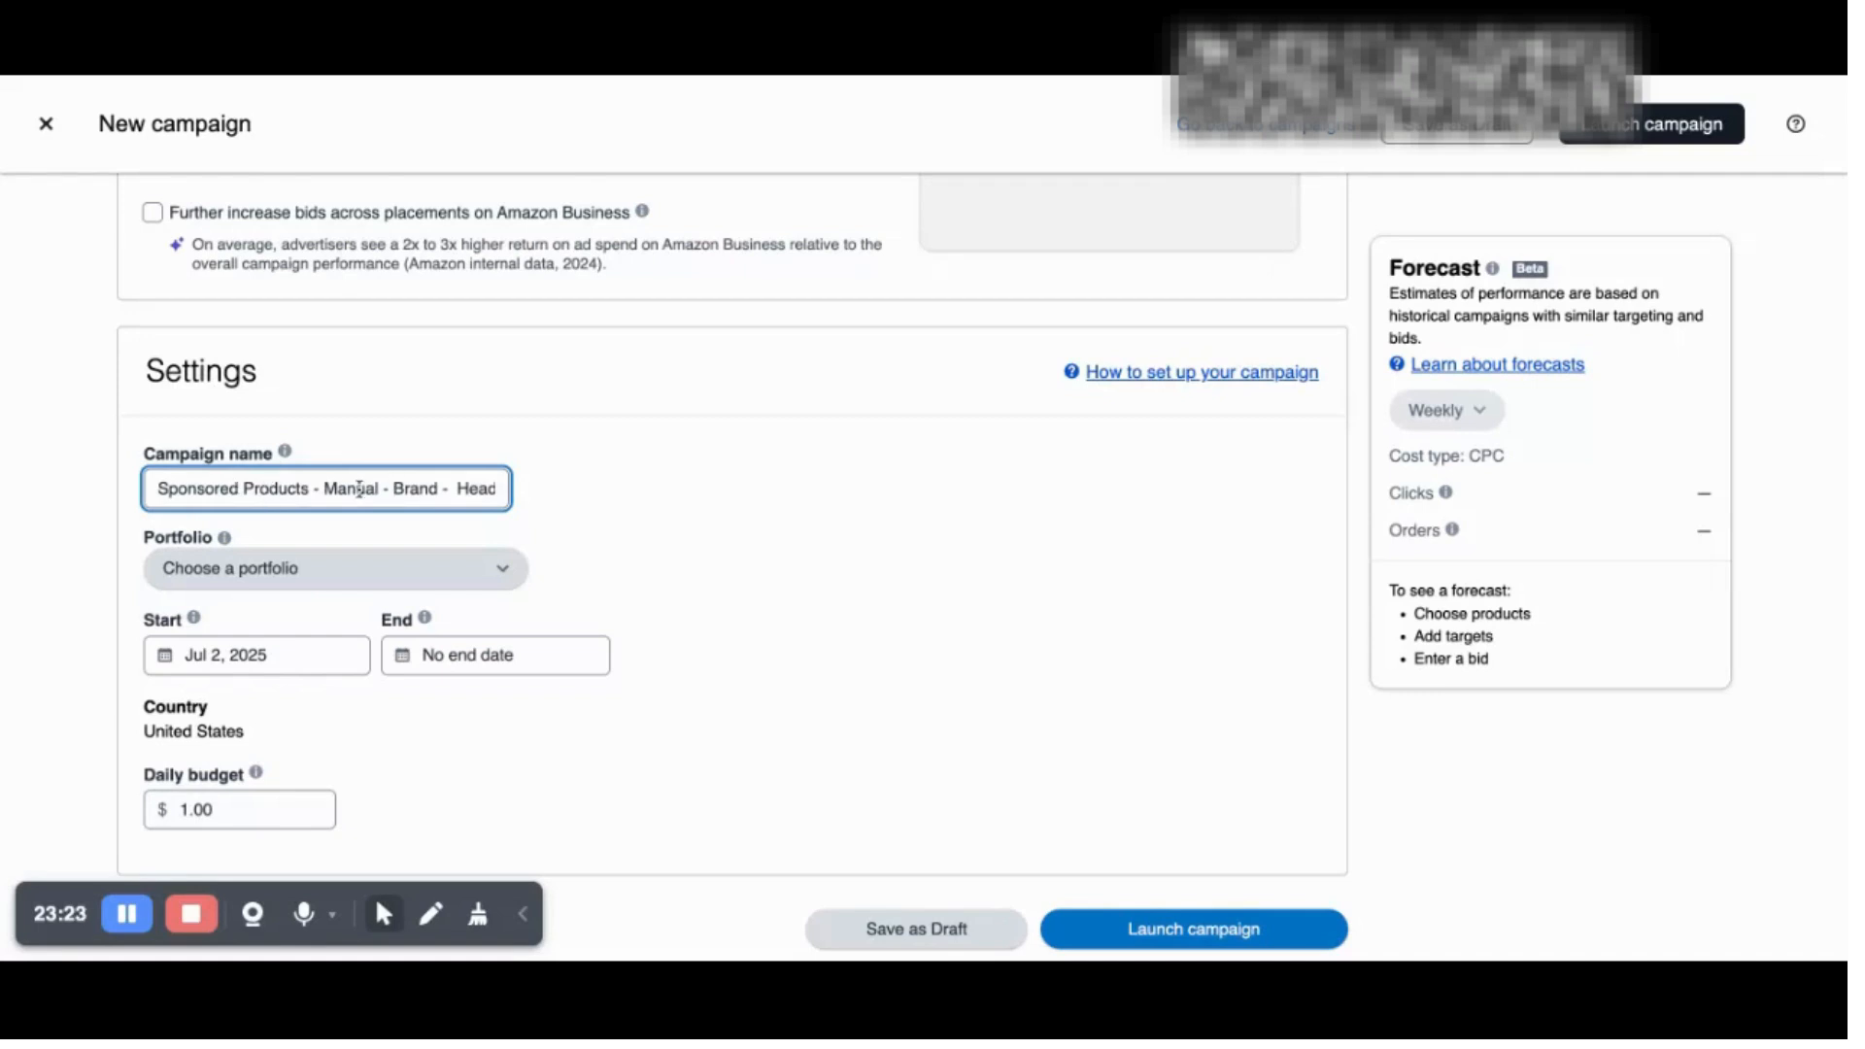
pyautogui.write('KT -')
pyautogui.press('End')
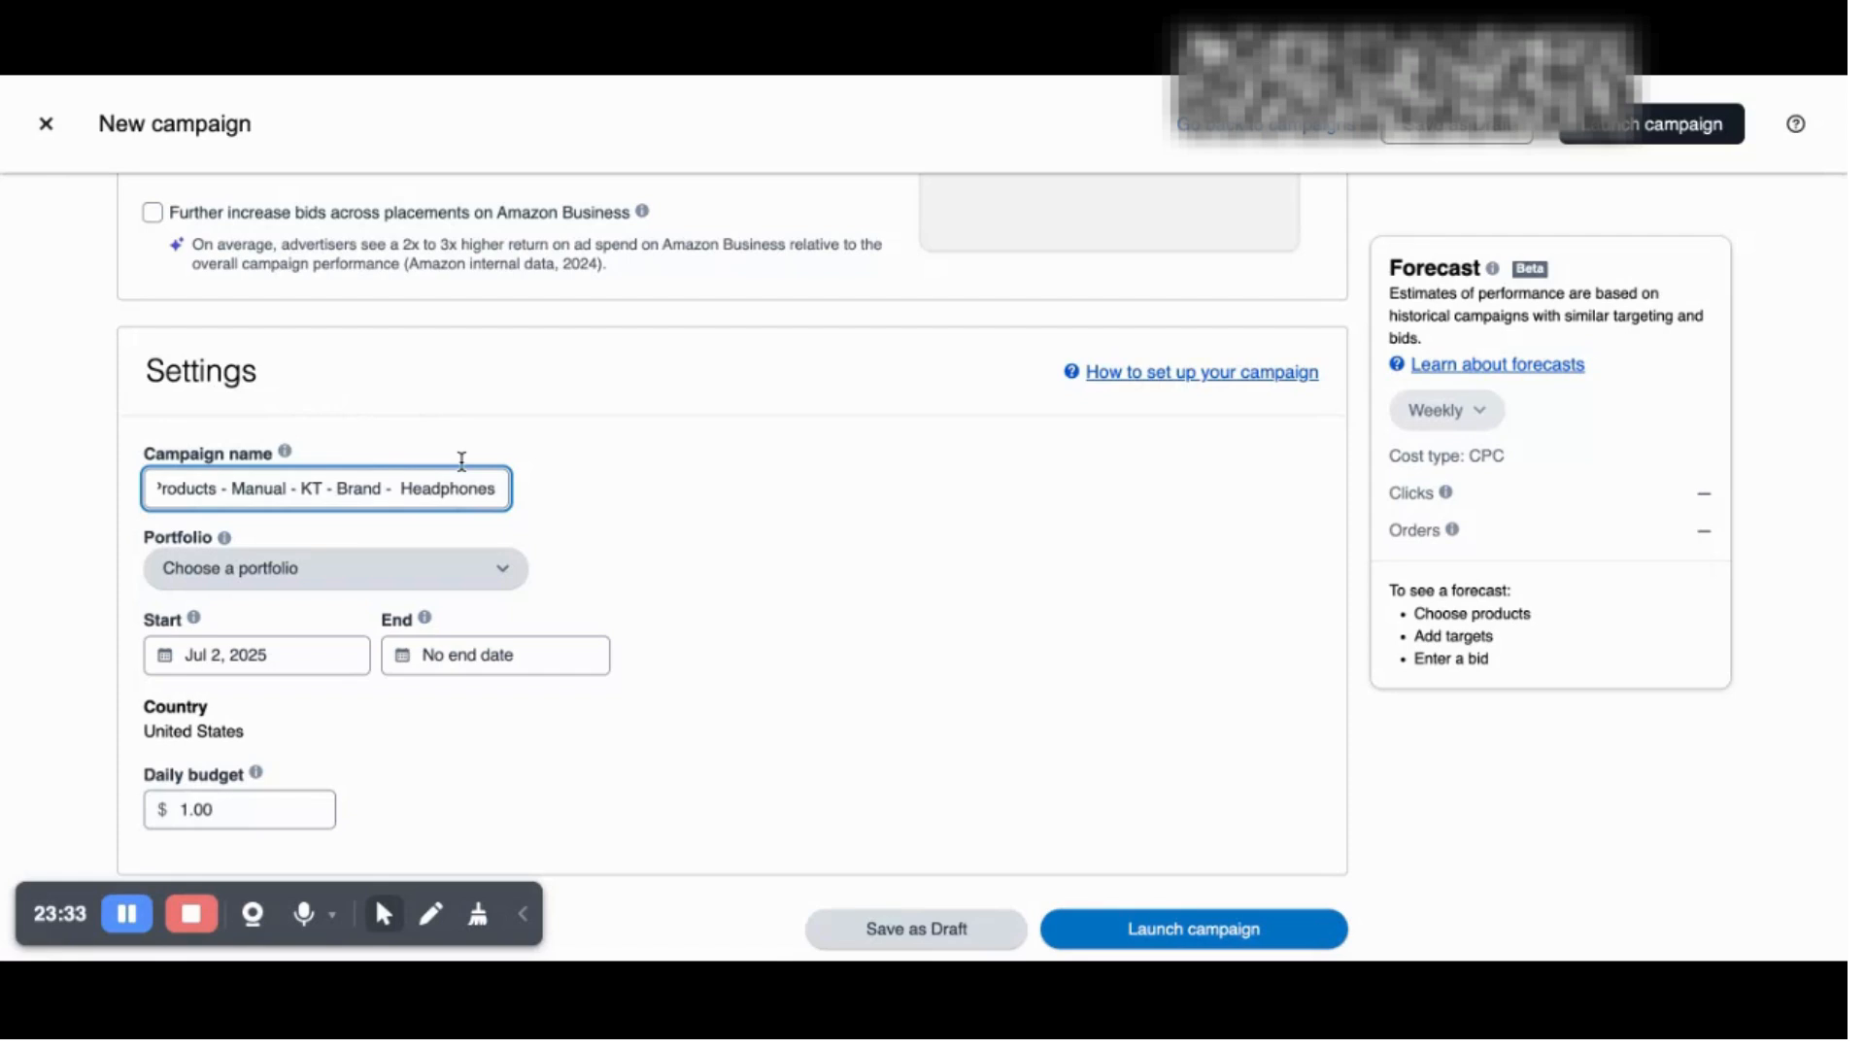
# Step: Review the campaign setup from the settings and bid adjustments back up to the targeting and ad group sections
pyautogui.scroll(-1, 620, 467)
pyautogui.scroll(-2, 620, 466)
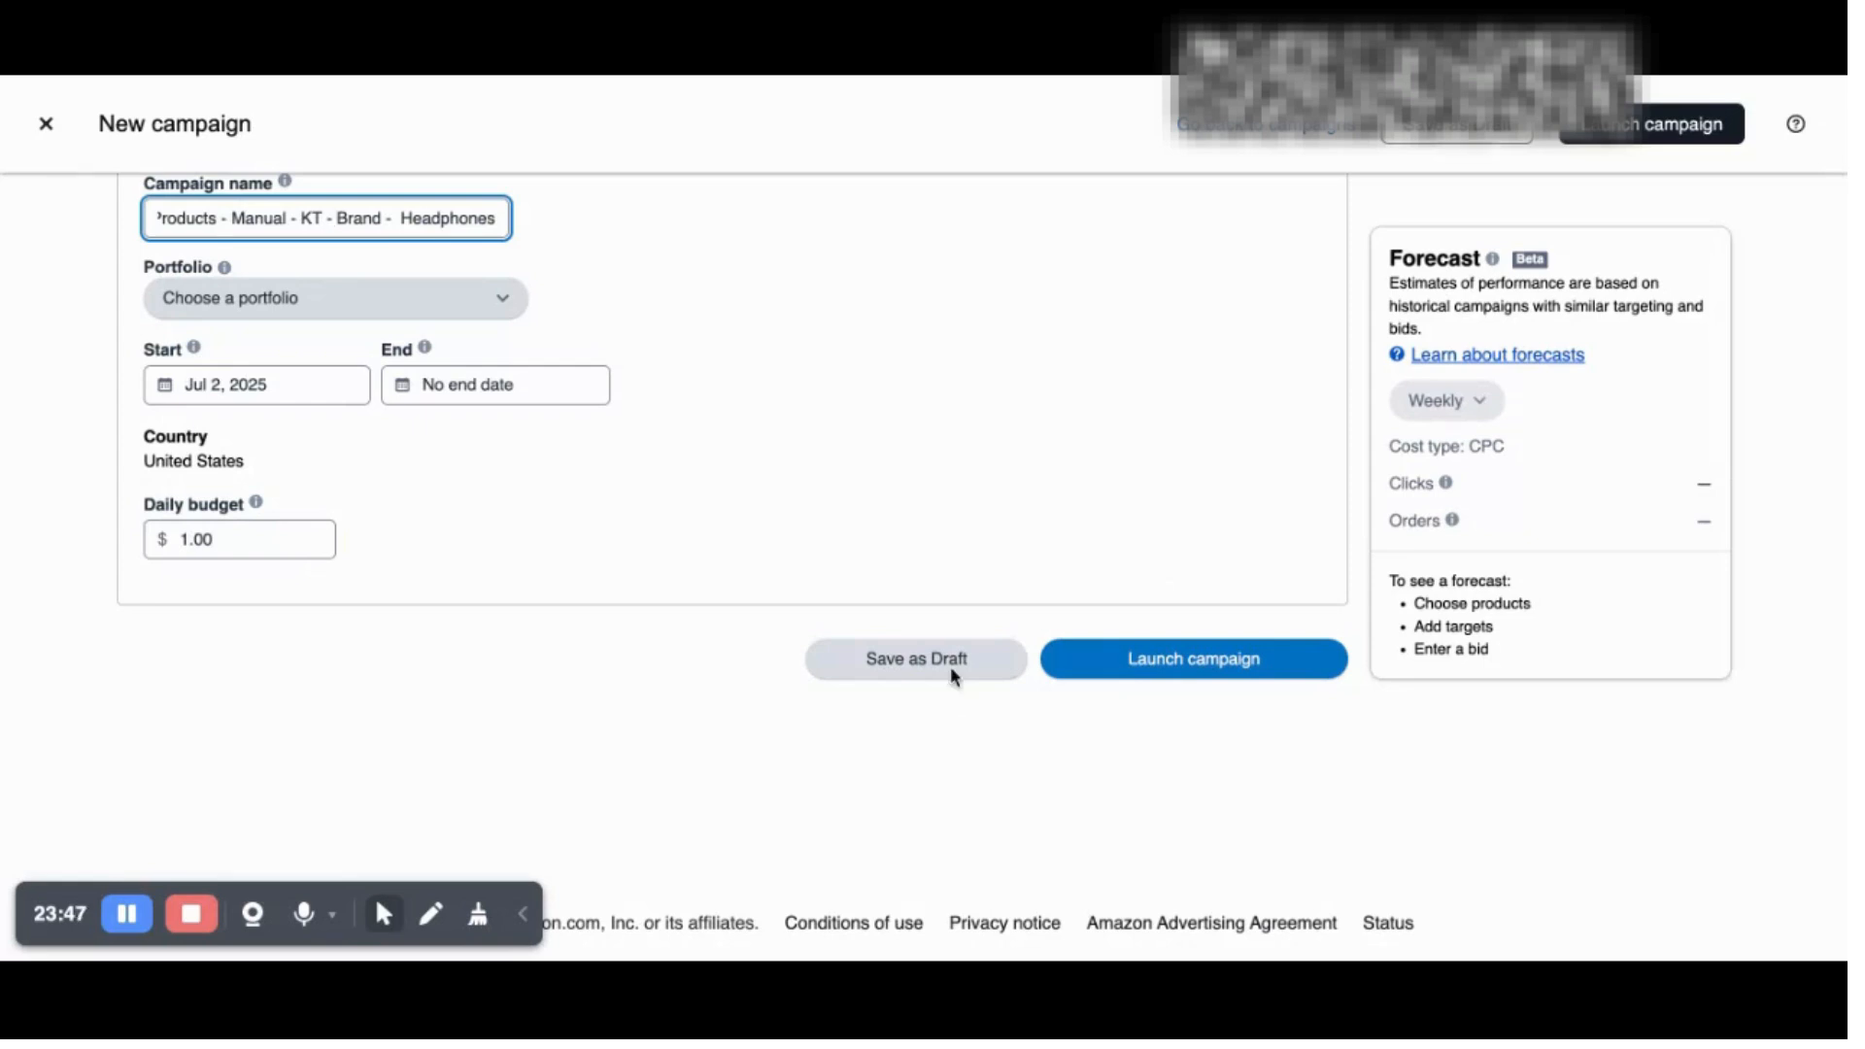
pyautogui.scroll(10, 847, 415)
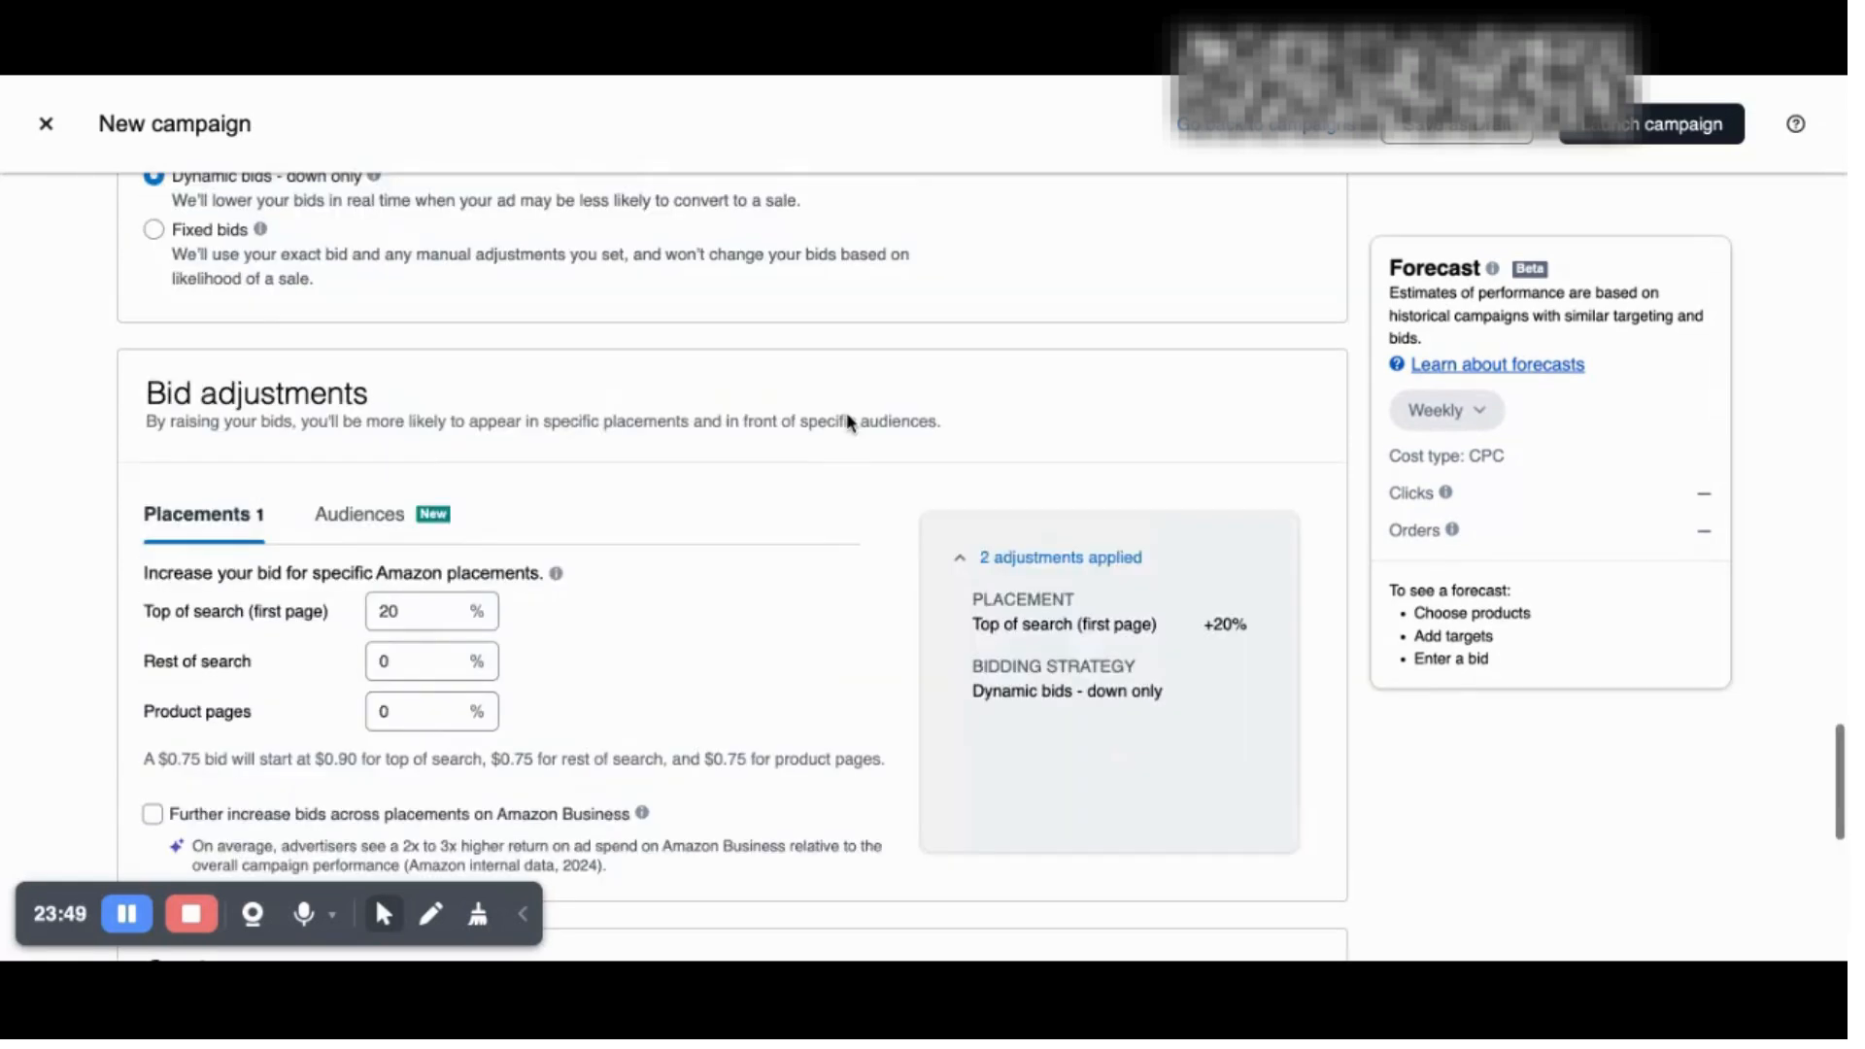
pyautogui.scroll(15, 847, 412)
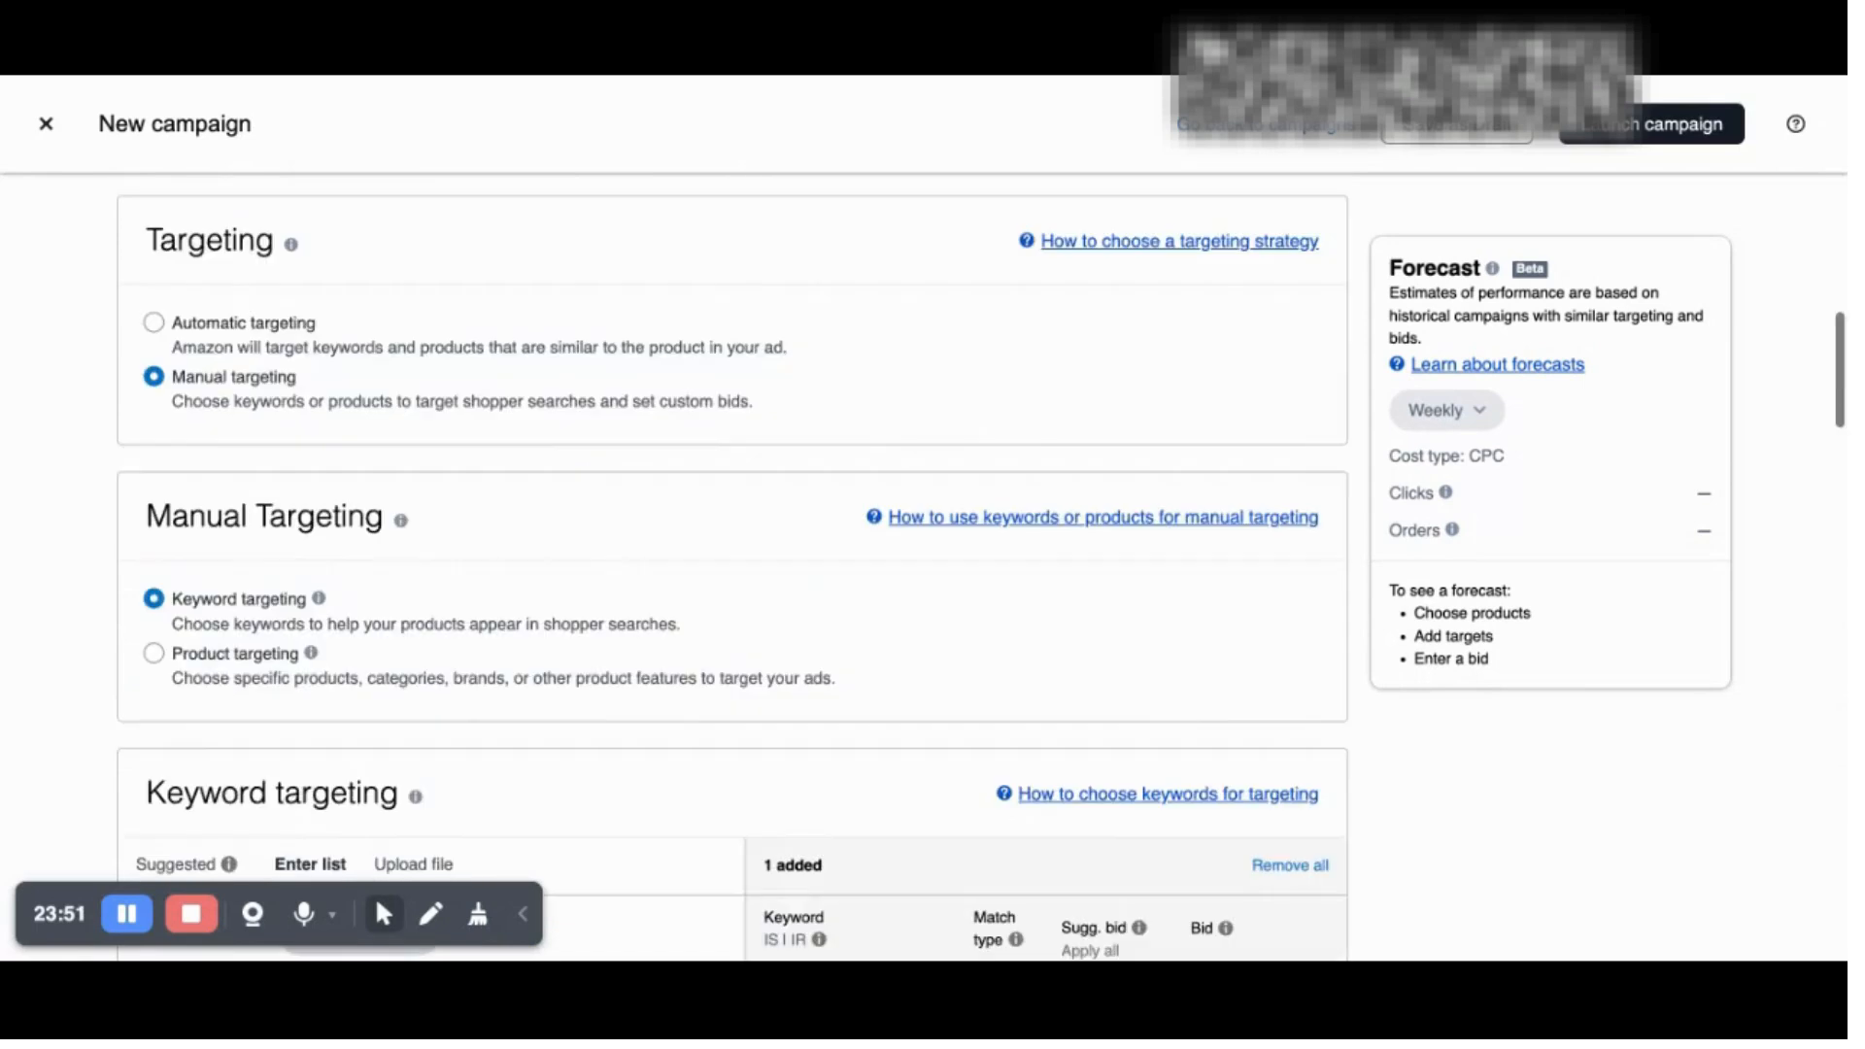
pyautogui.scroll(10, 732, 583)
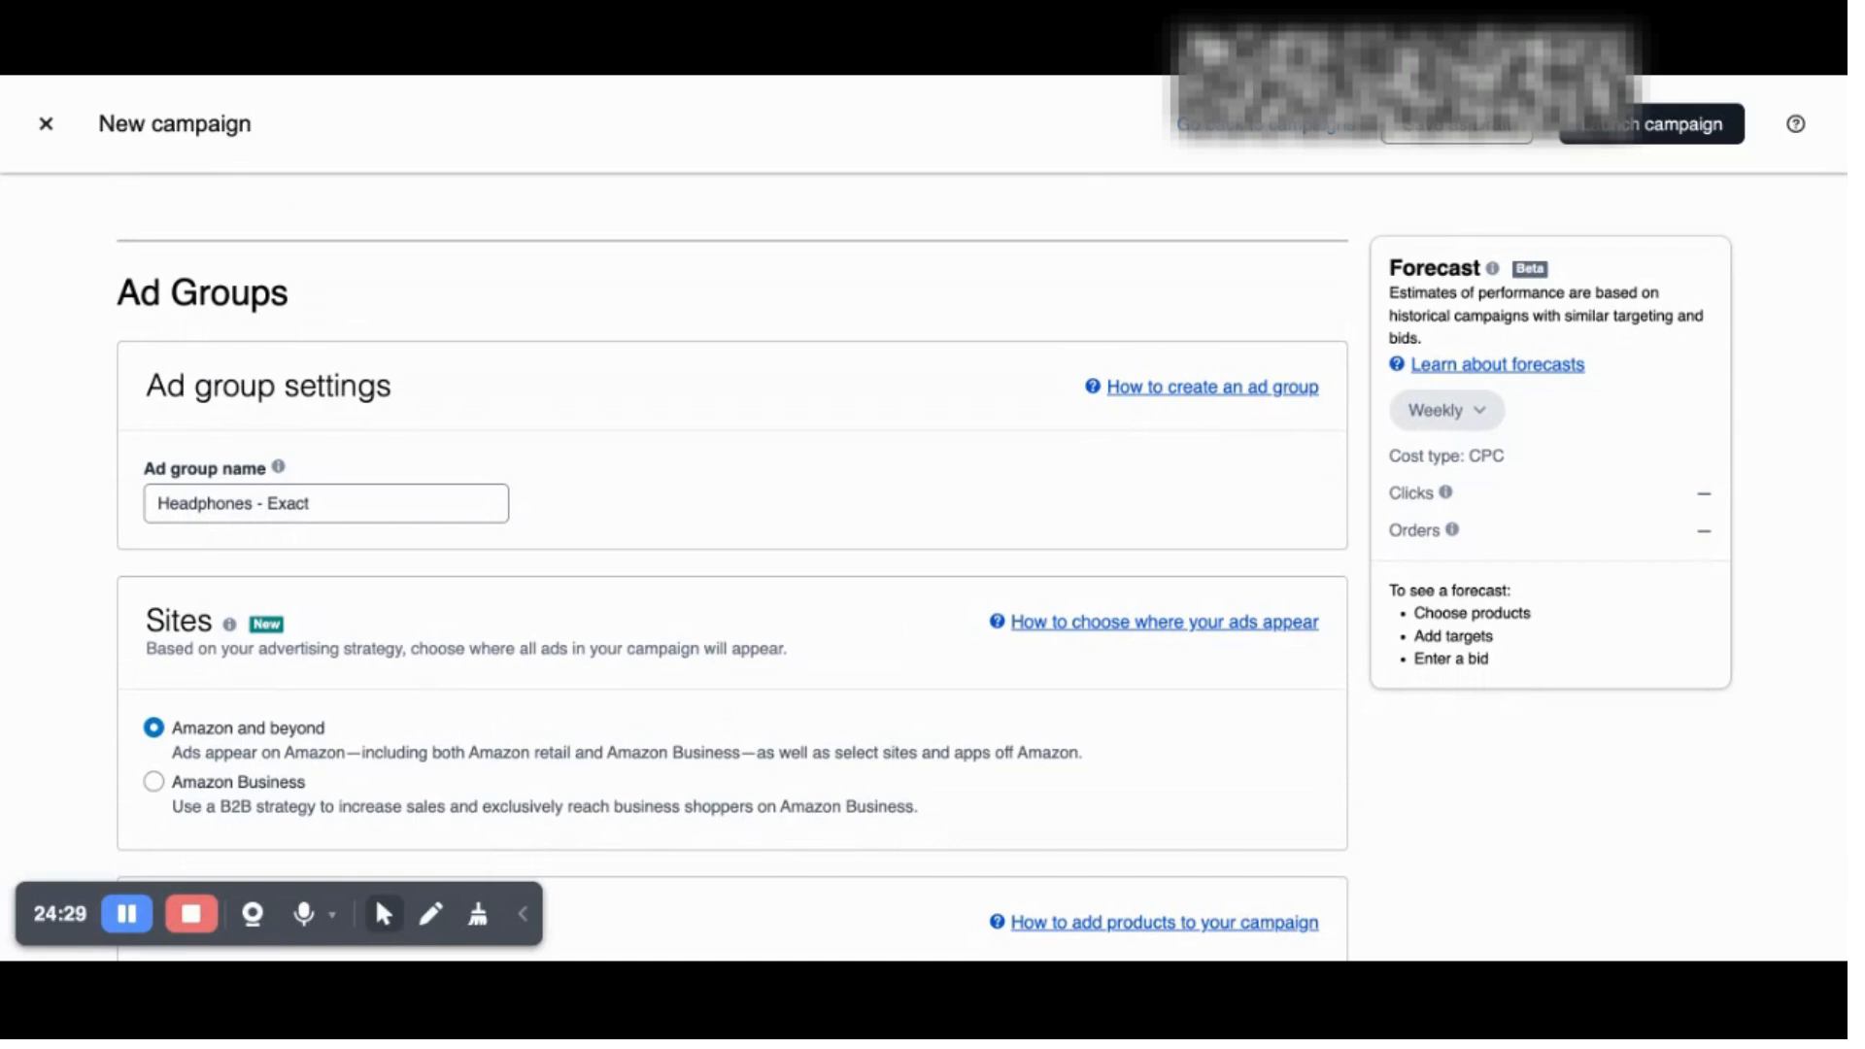
# Step: Replace "sony headphones" with "wireless headphone" in the entry list of the keyword targeting
pyautogui.scroll(-20, 733, 563)
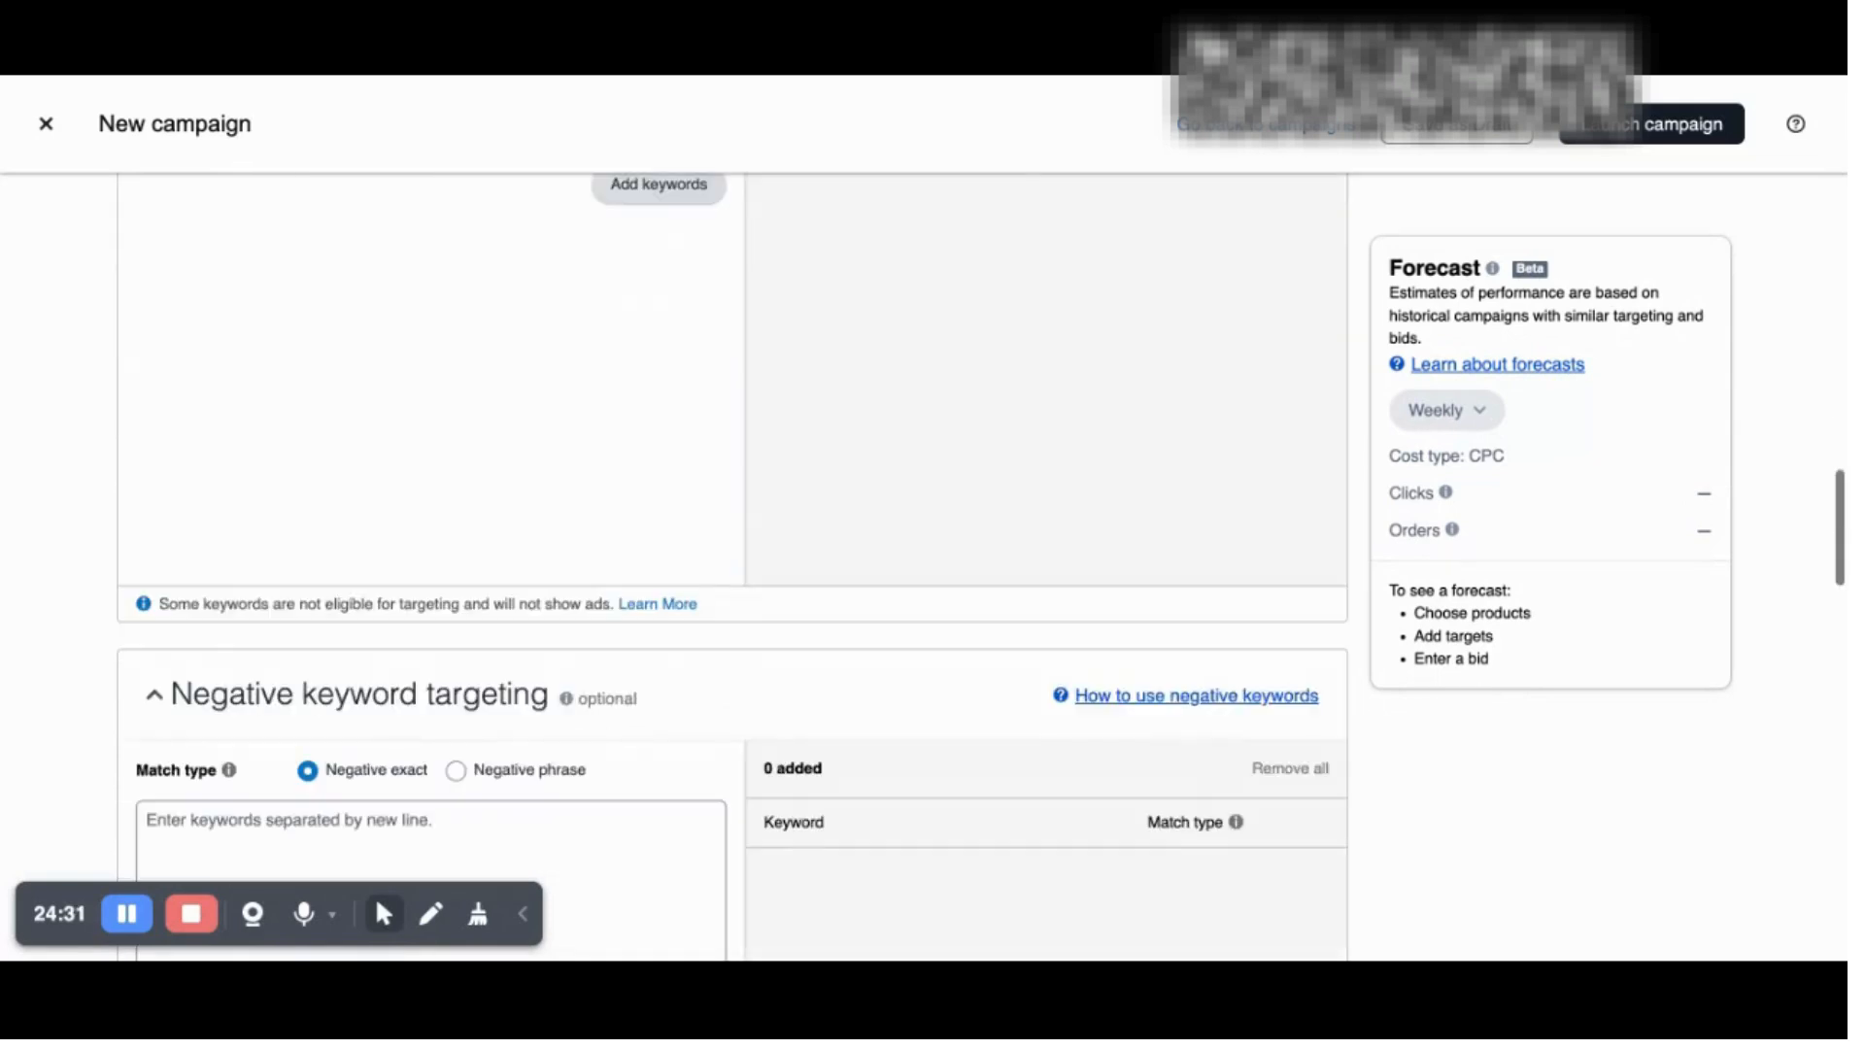
pyautogui.scroll(6, 512, 504)
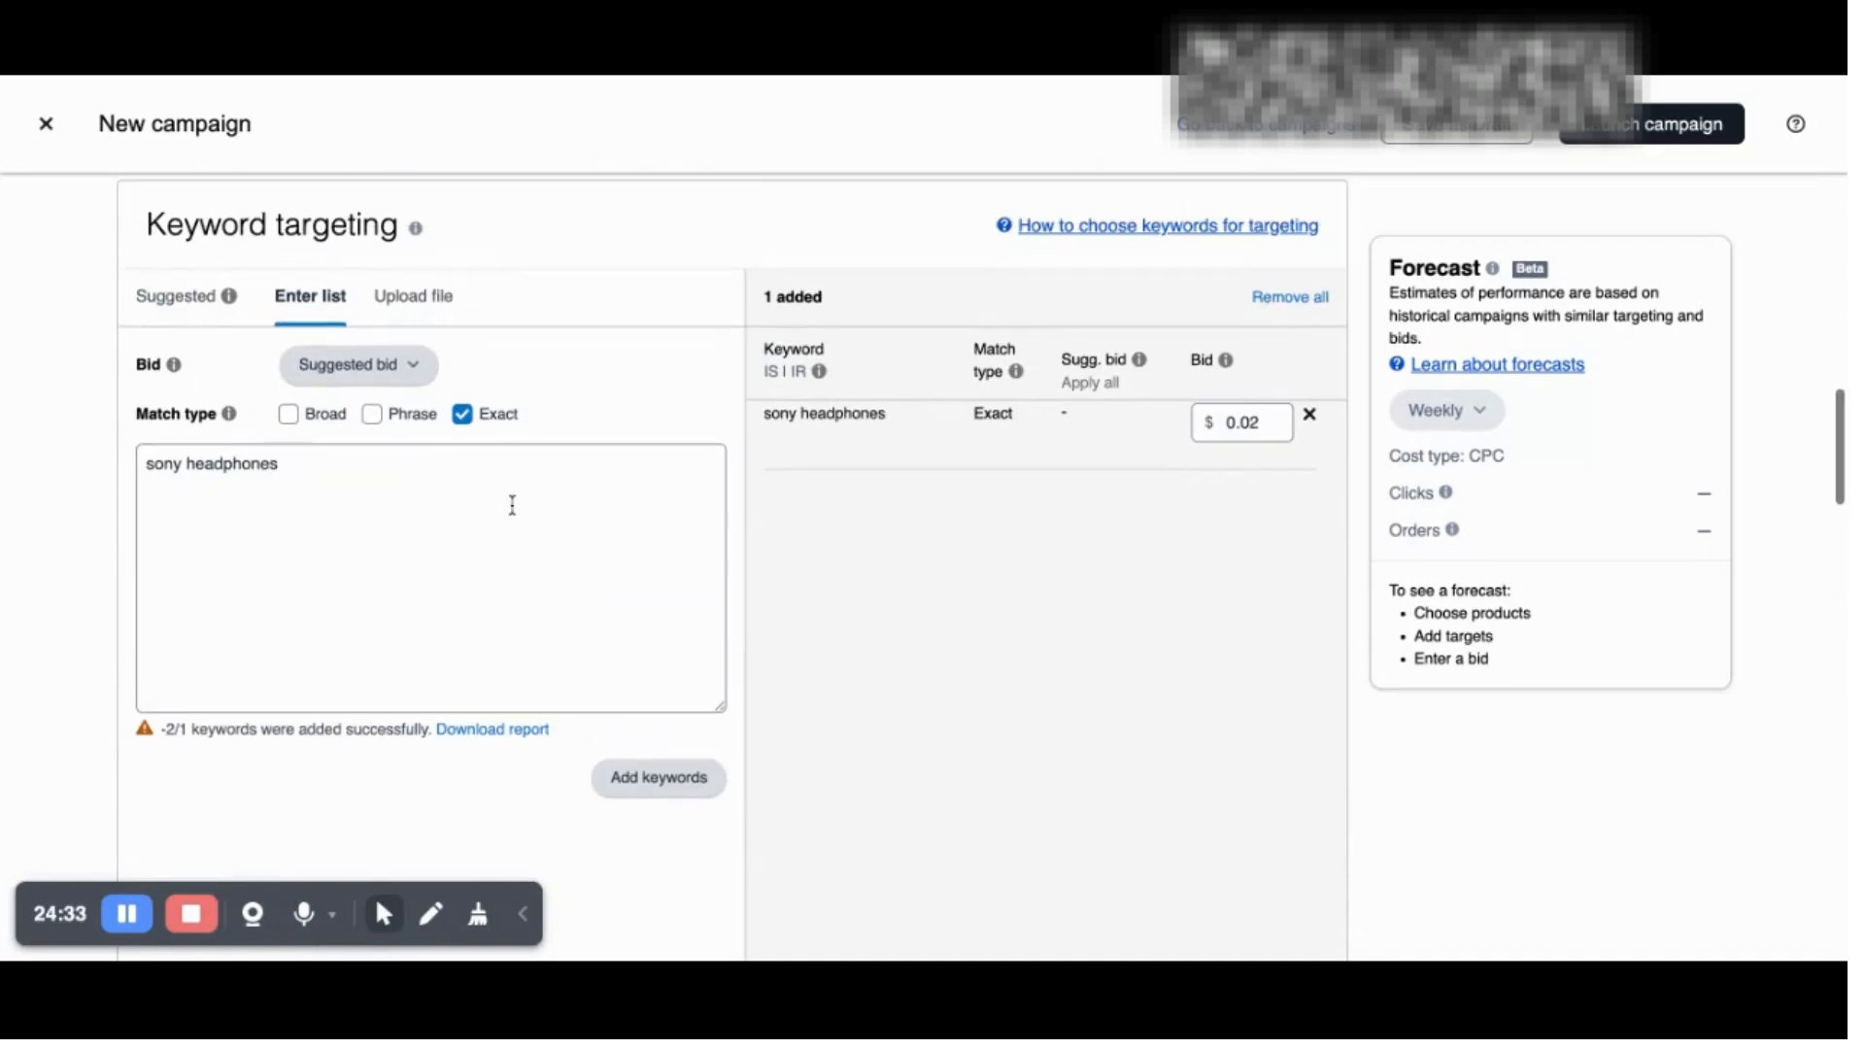
pyautogui.tripleClick(450, 475)
pyautogui.write('h')
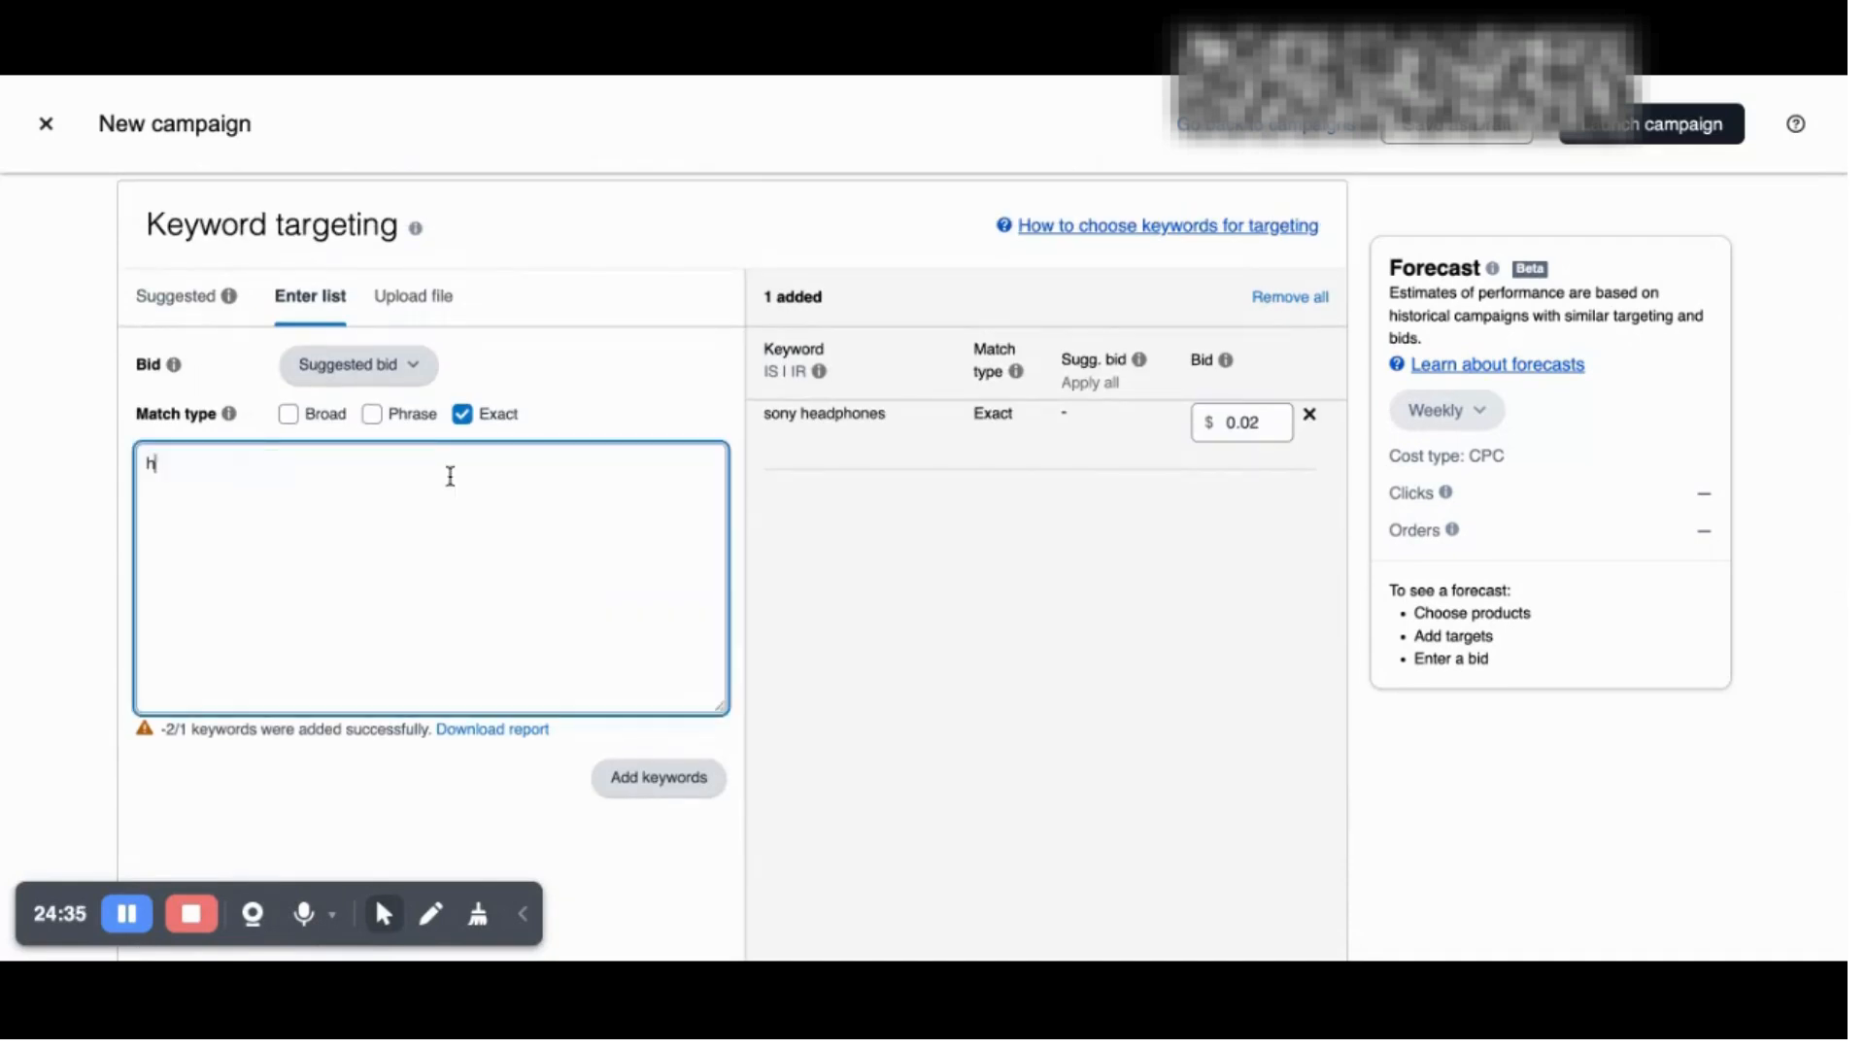
pyautogui.write('ireless headphone')
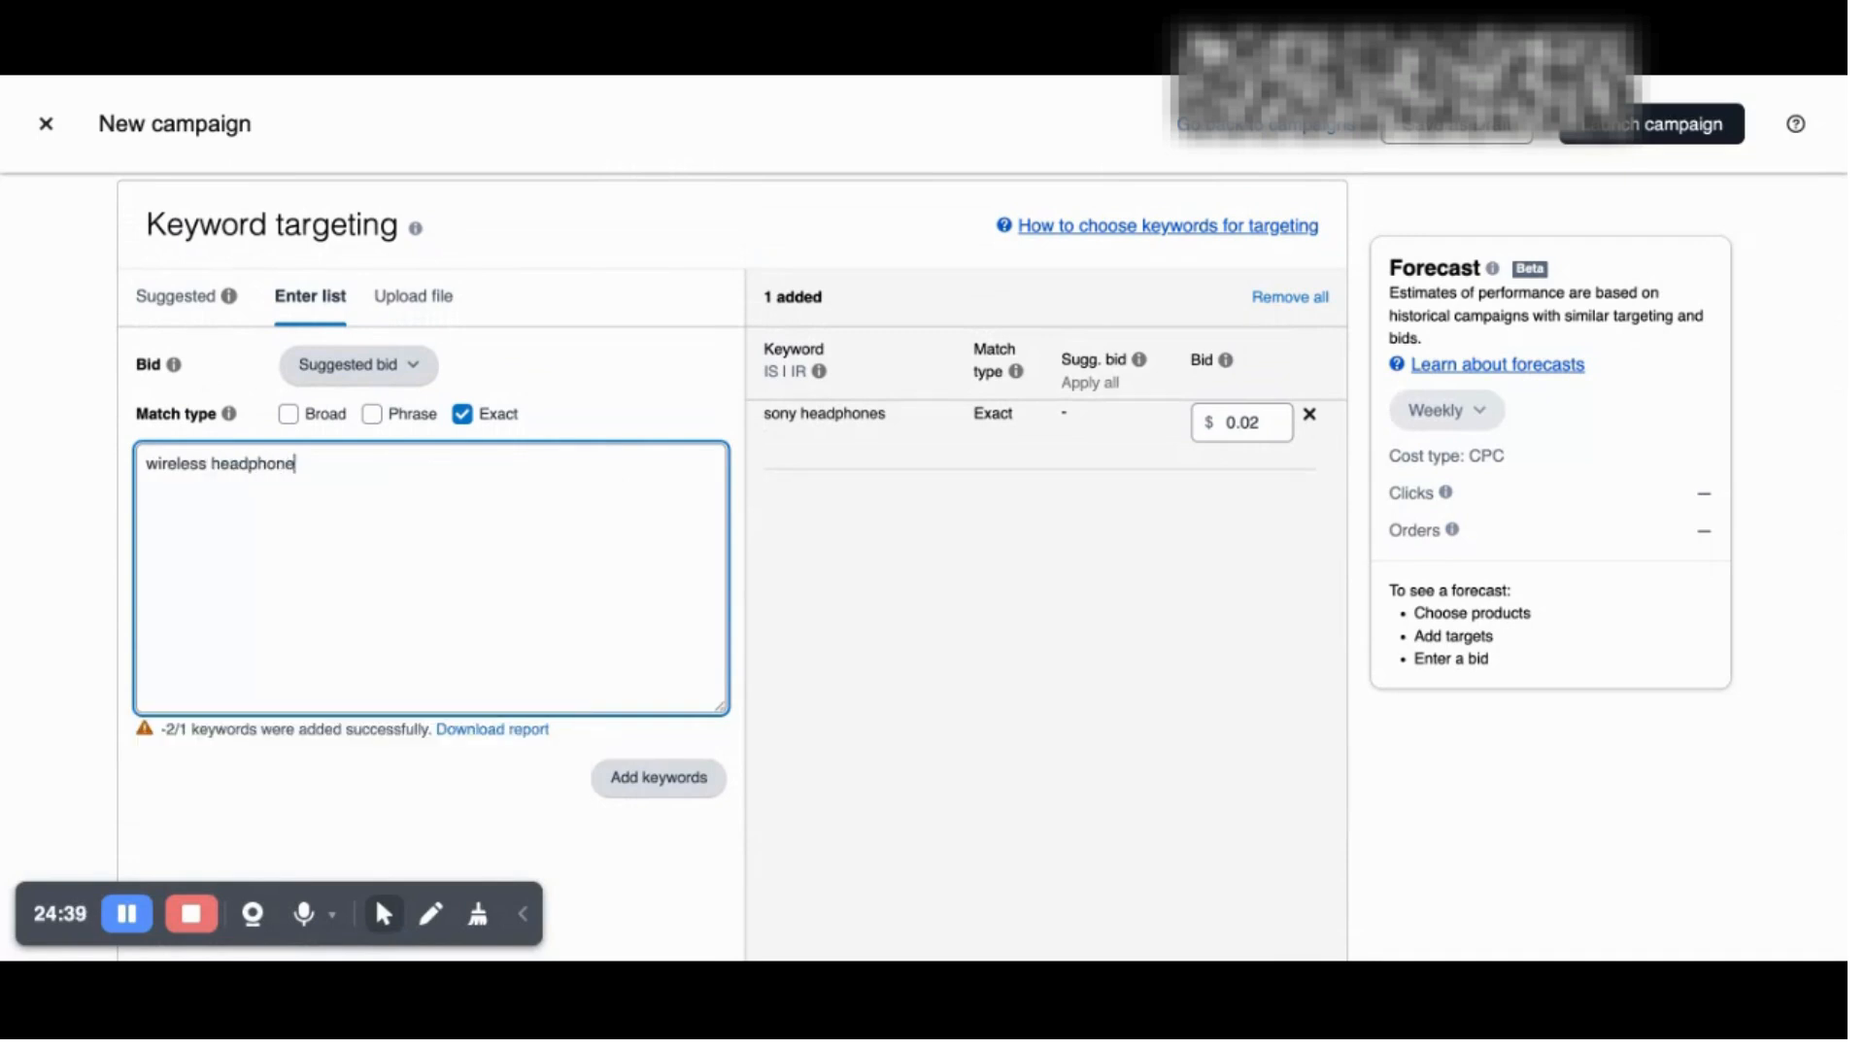
pyautogui.write('s')
pyautogui.press('BackSpace')
pyautogui.press('BackSpace')
pyautogui.press('BackSpace')
pyautogui.press('BackSpace')
pyautogui.write('one')
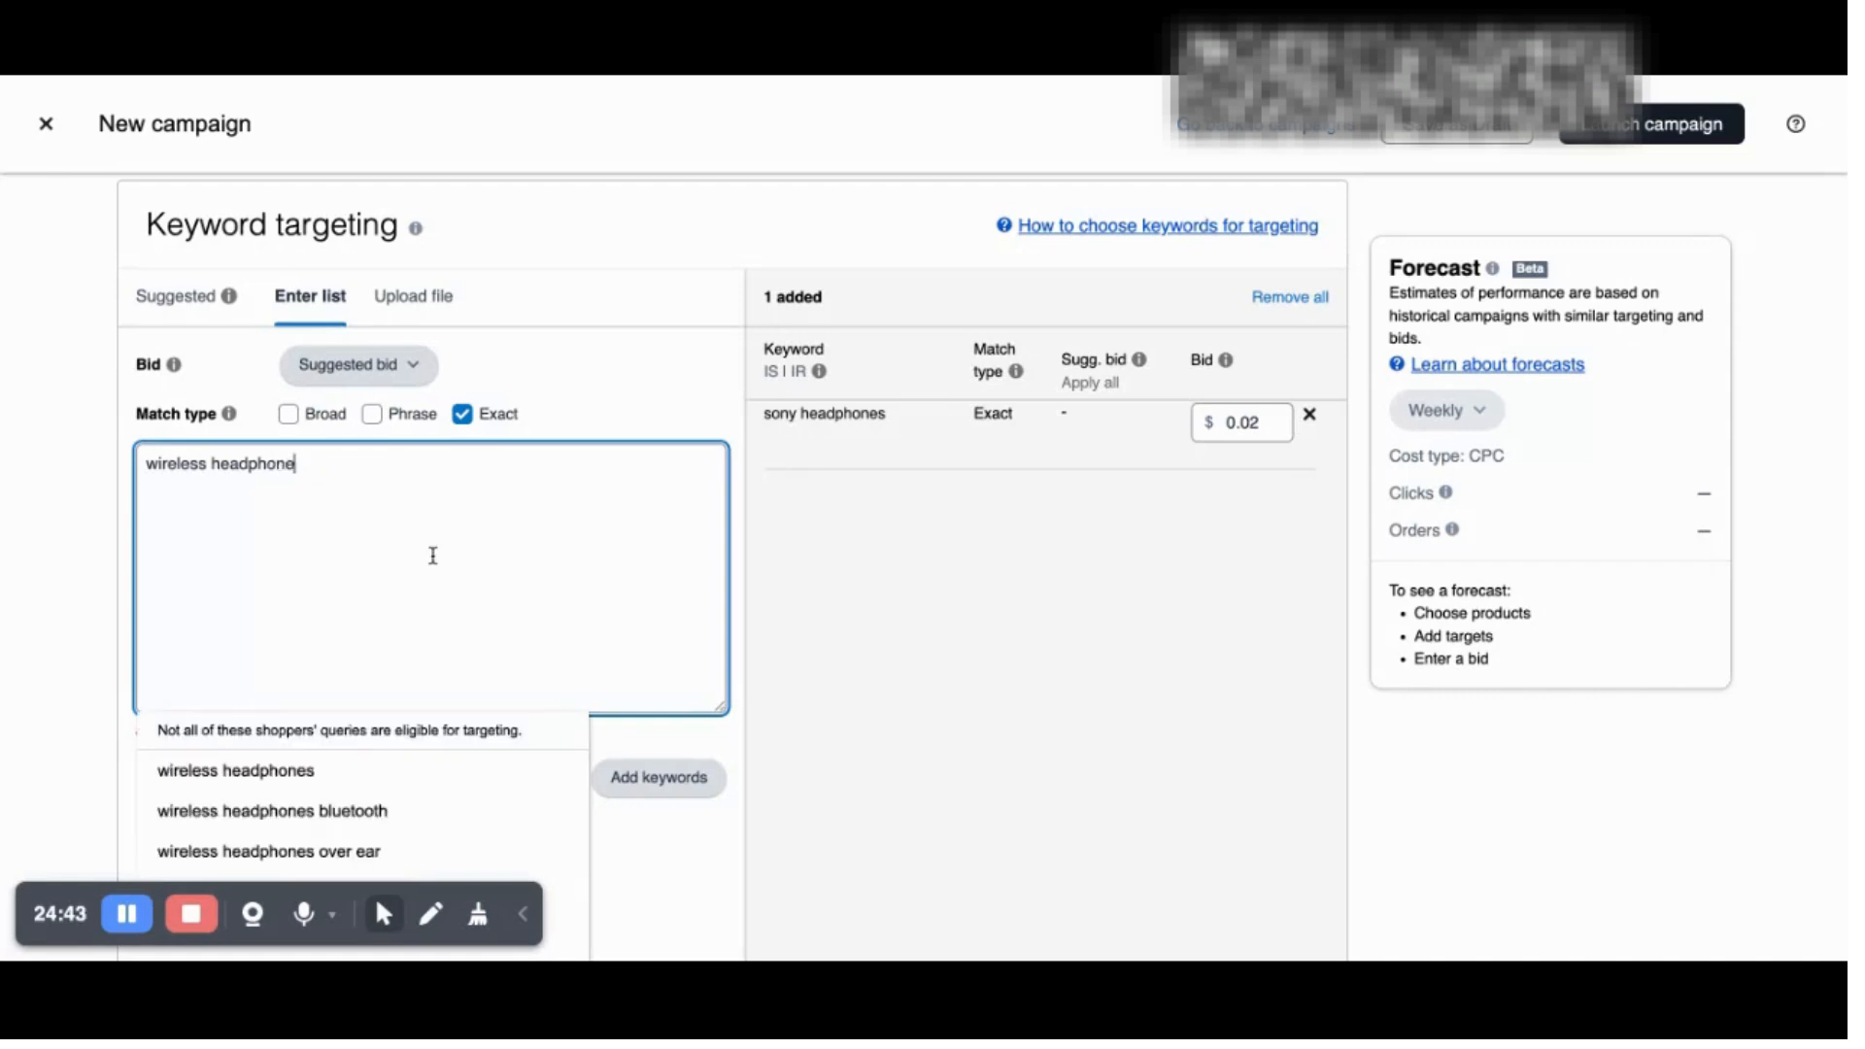
# Step: Try to add all suggested wireless headphones keywords as exact match, and decline adding them with an alternate bid
pyautogui.scroll(-5, 433, 555)
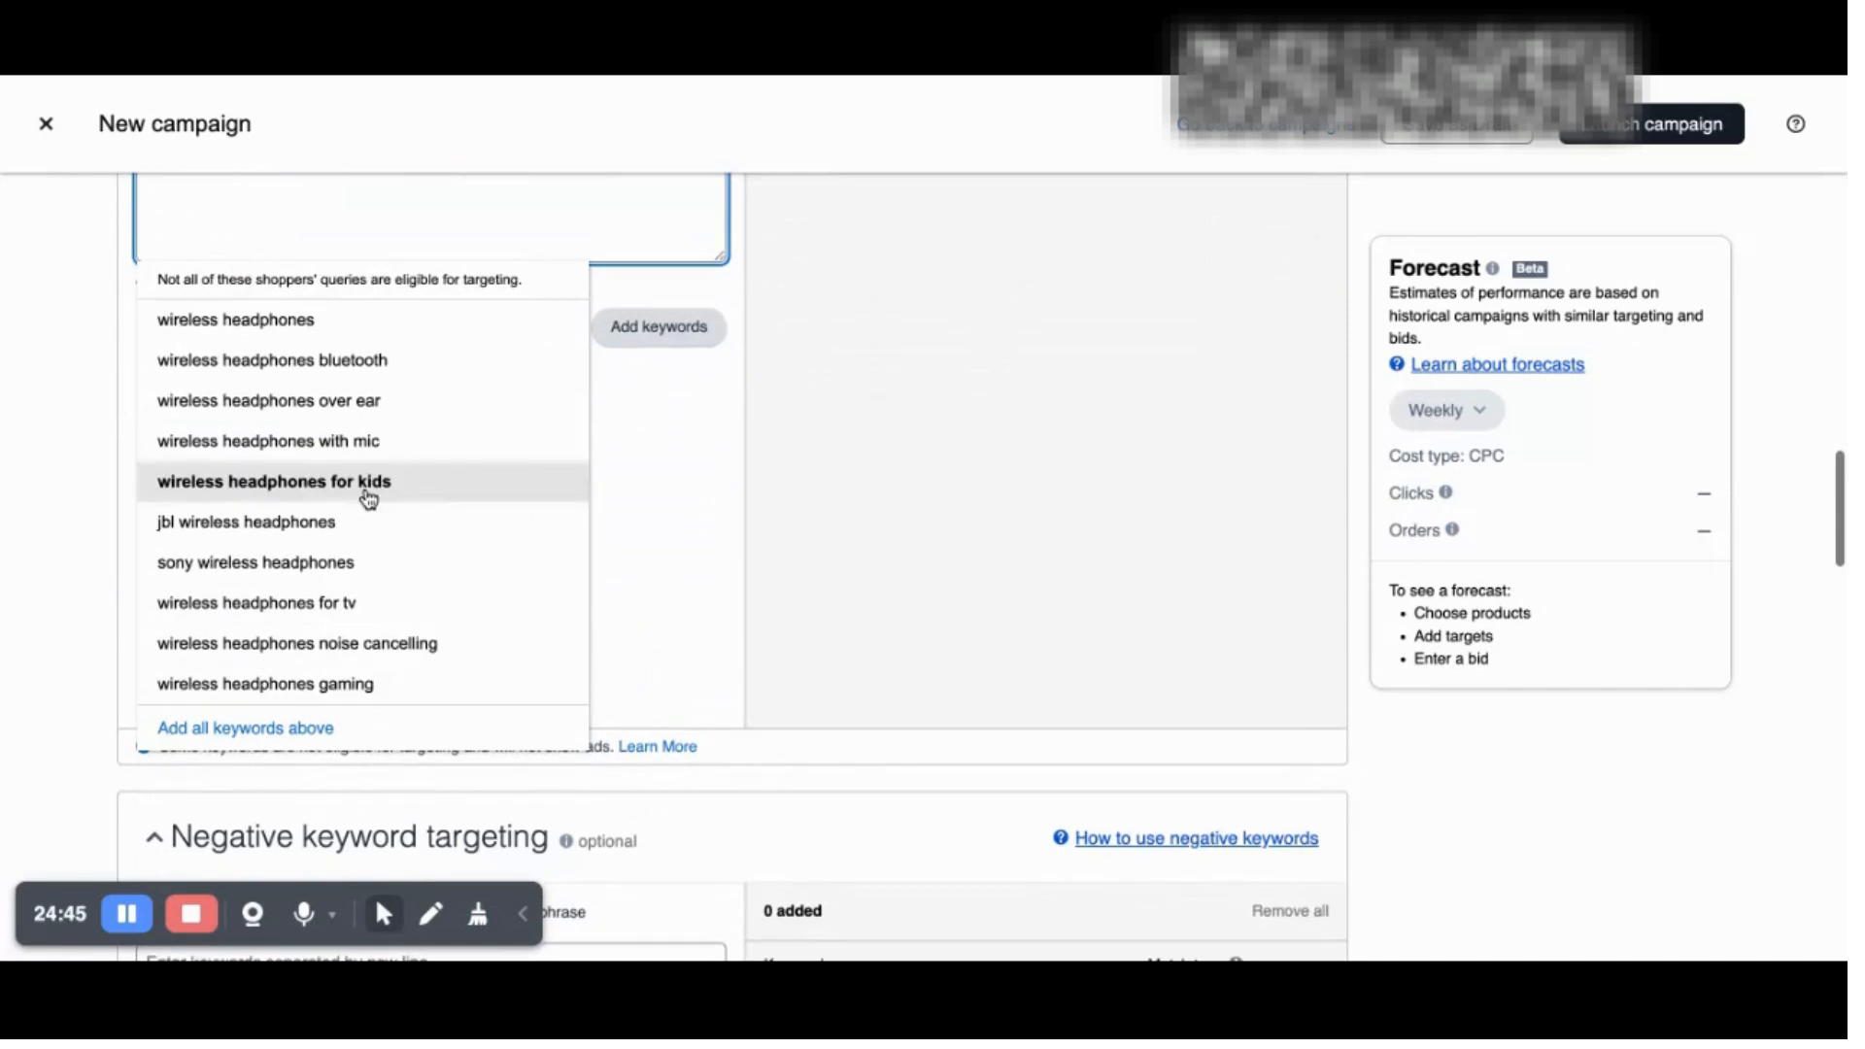
pyautogui.click(316, 733)
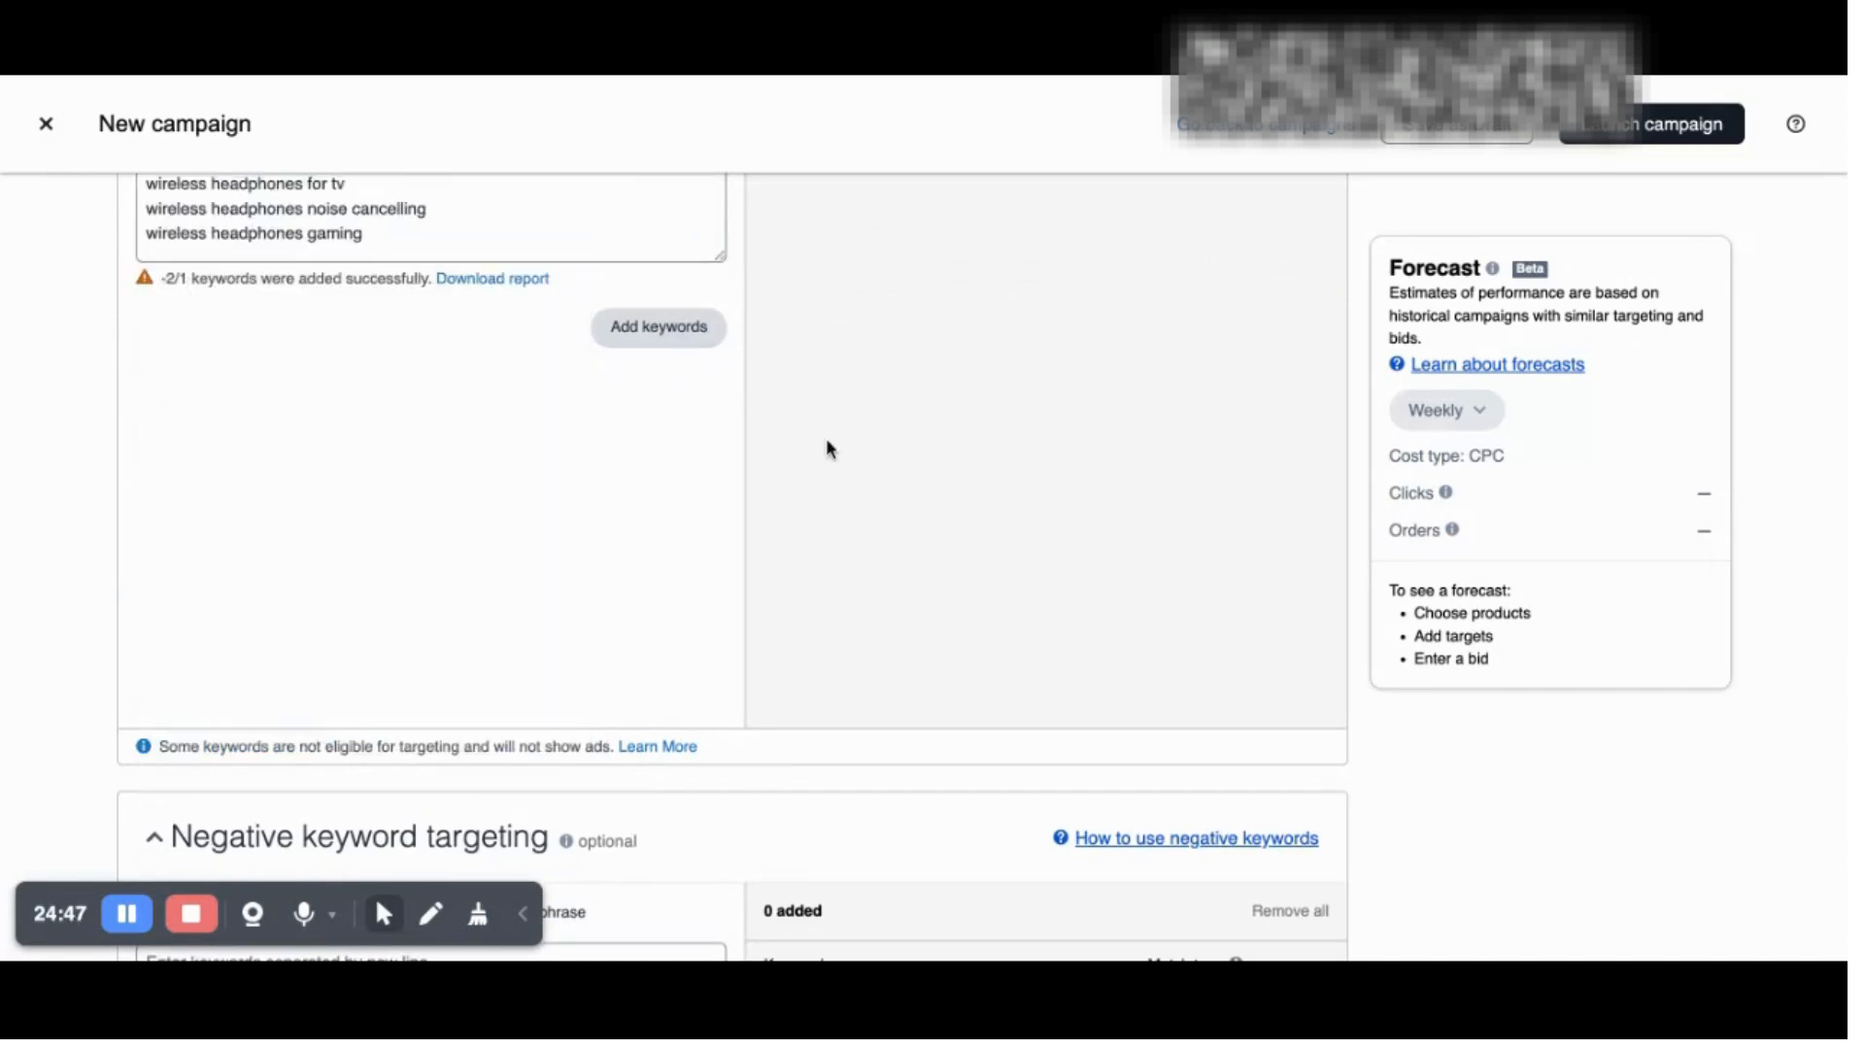
pyautogui.scroll(5, 827, 441)
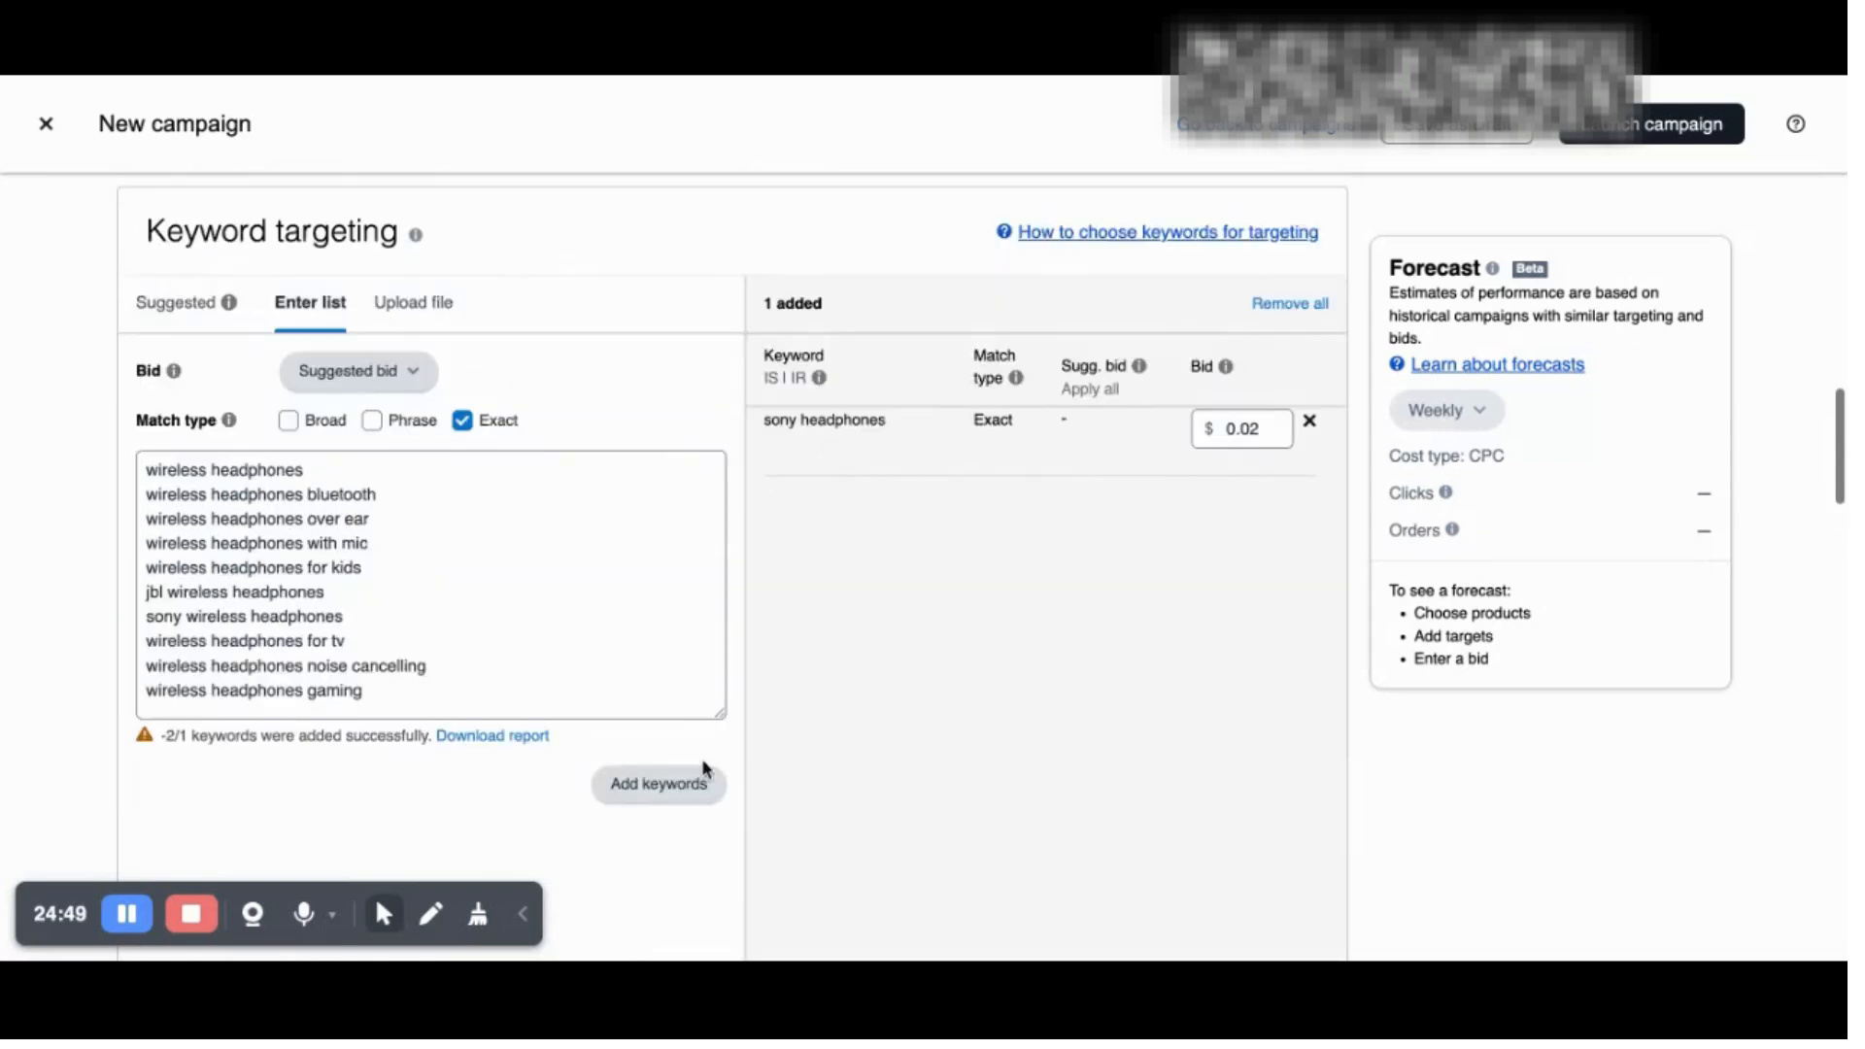
pyautogui.click(701, 772)
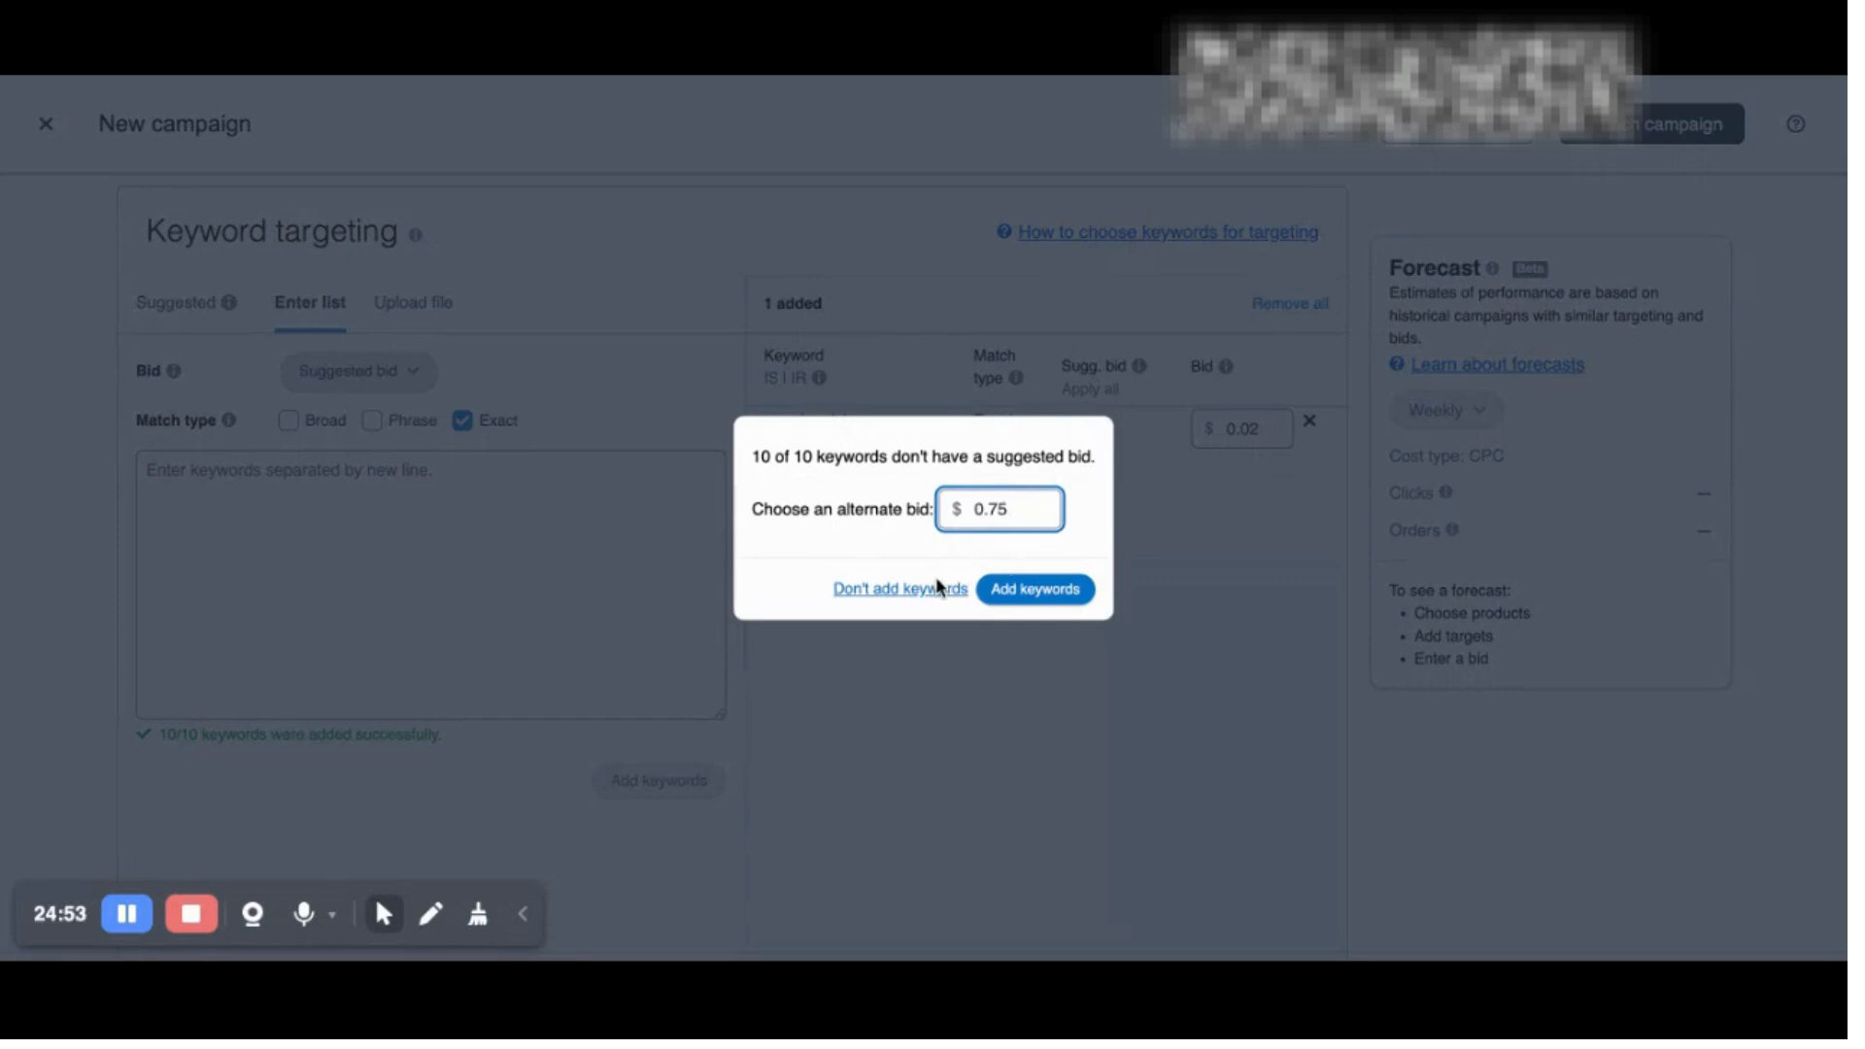
pyautogui.click(938, 586)
# Step: Remove the added exact keyword "sony headphones" and enter "wireless headphones" in the keyword entry list
pyautogui.click(1310, 422)
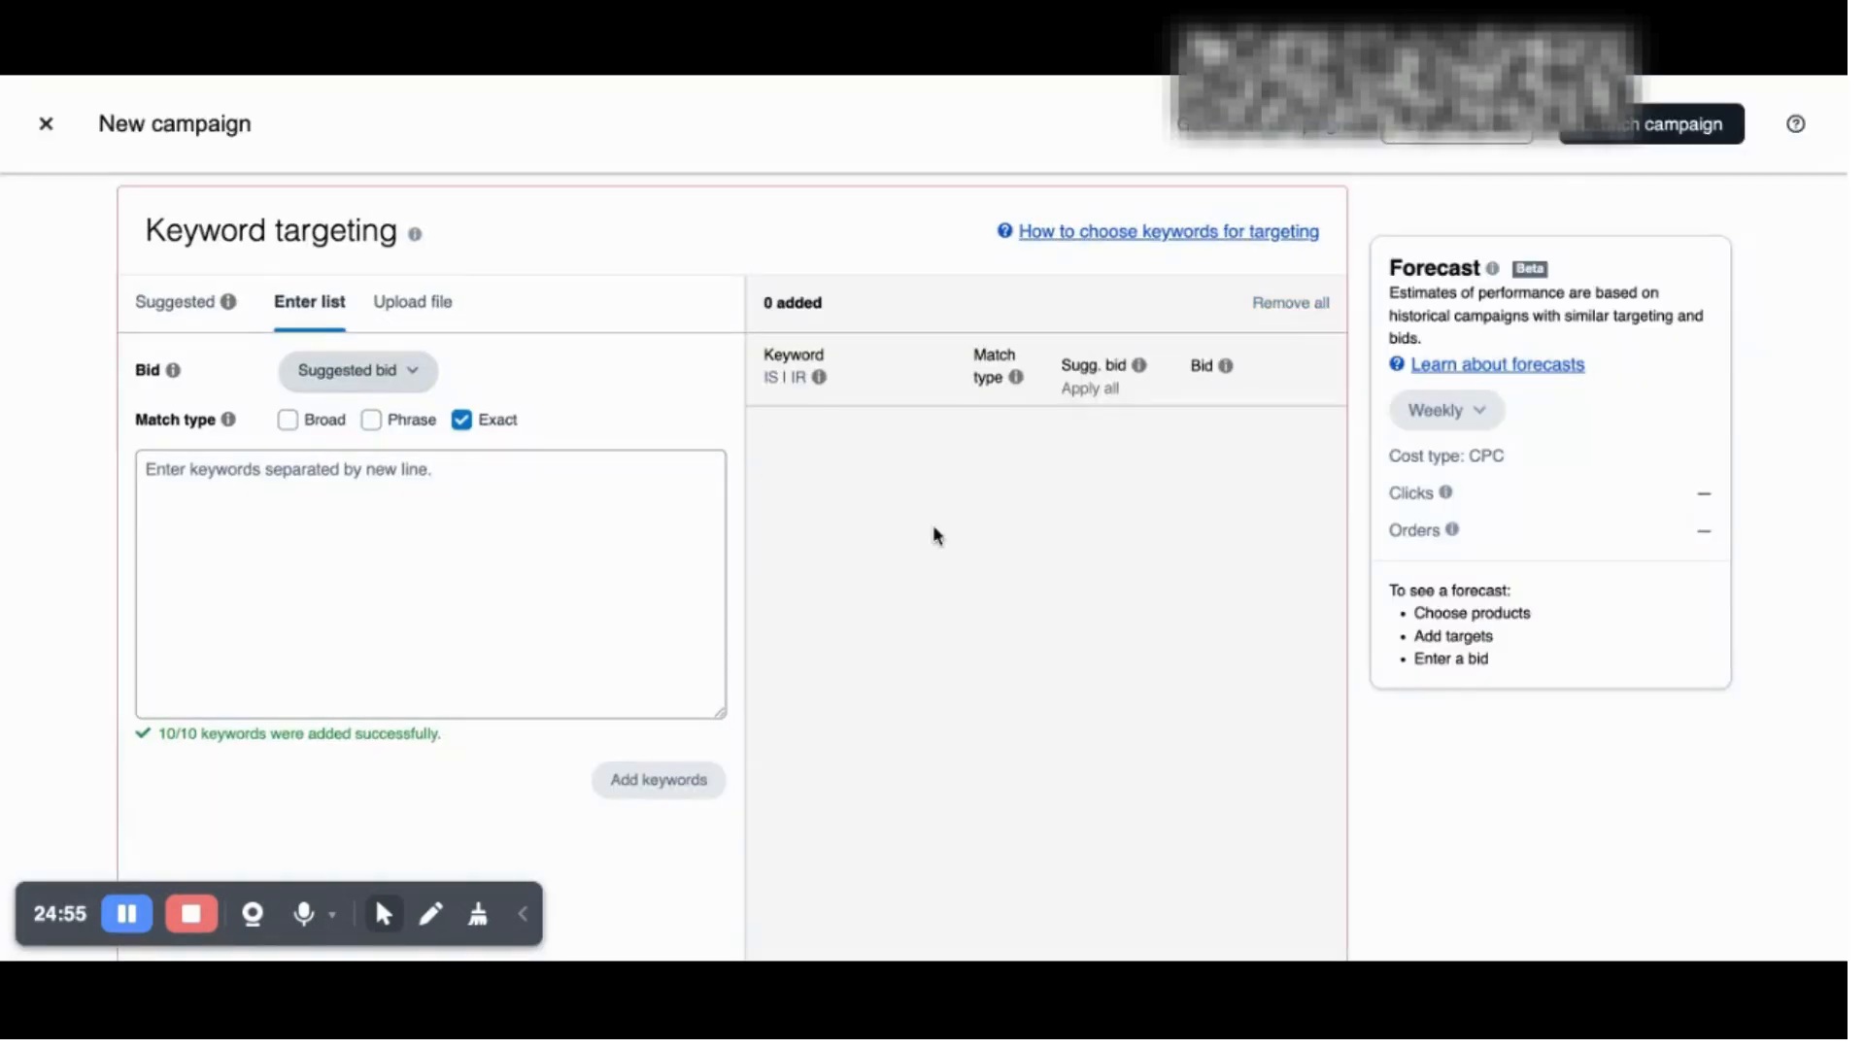
pyautogui.click(445, 499)
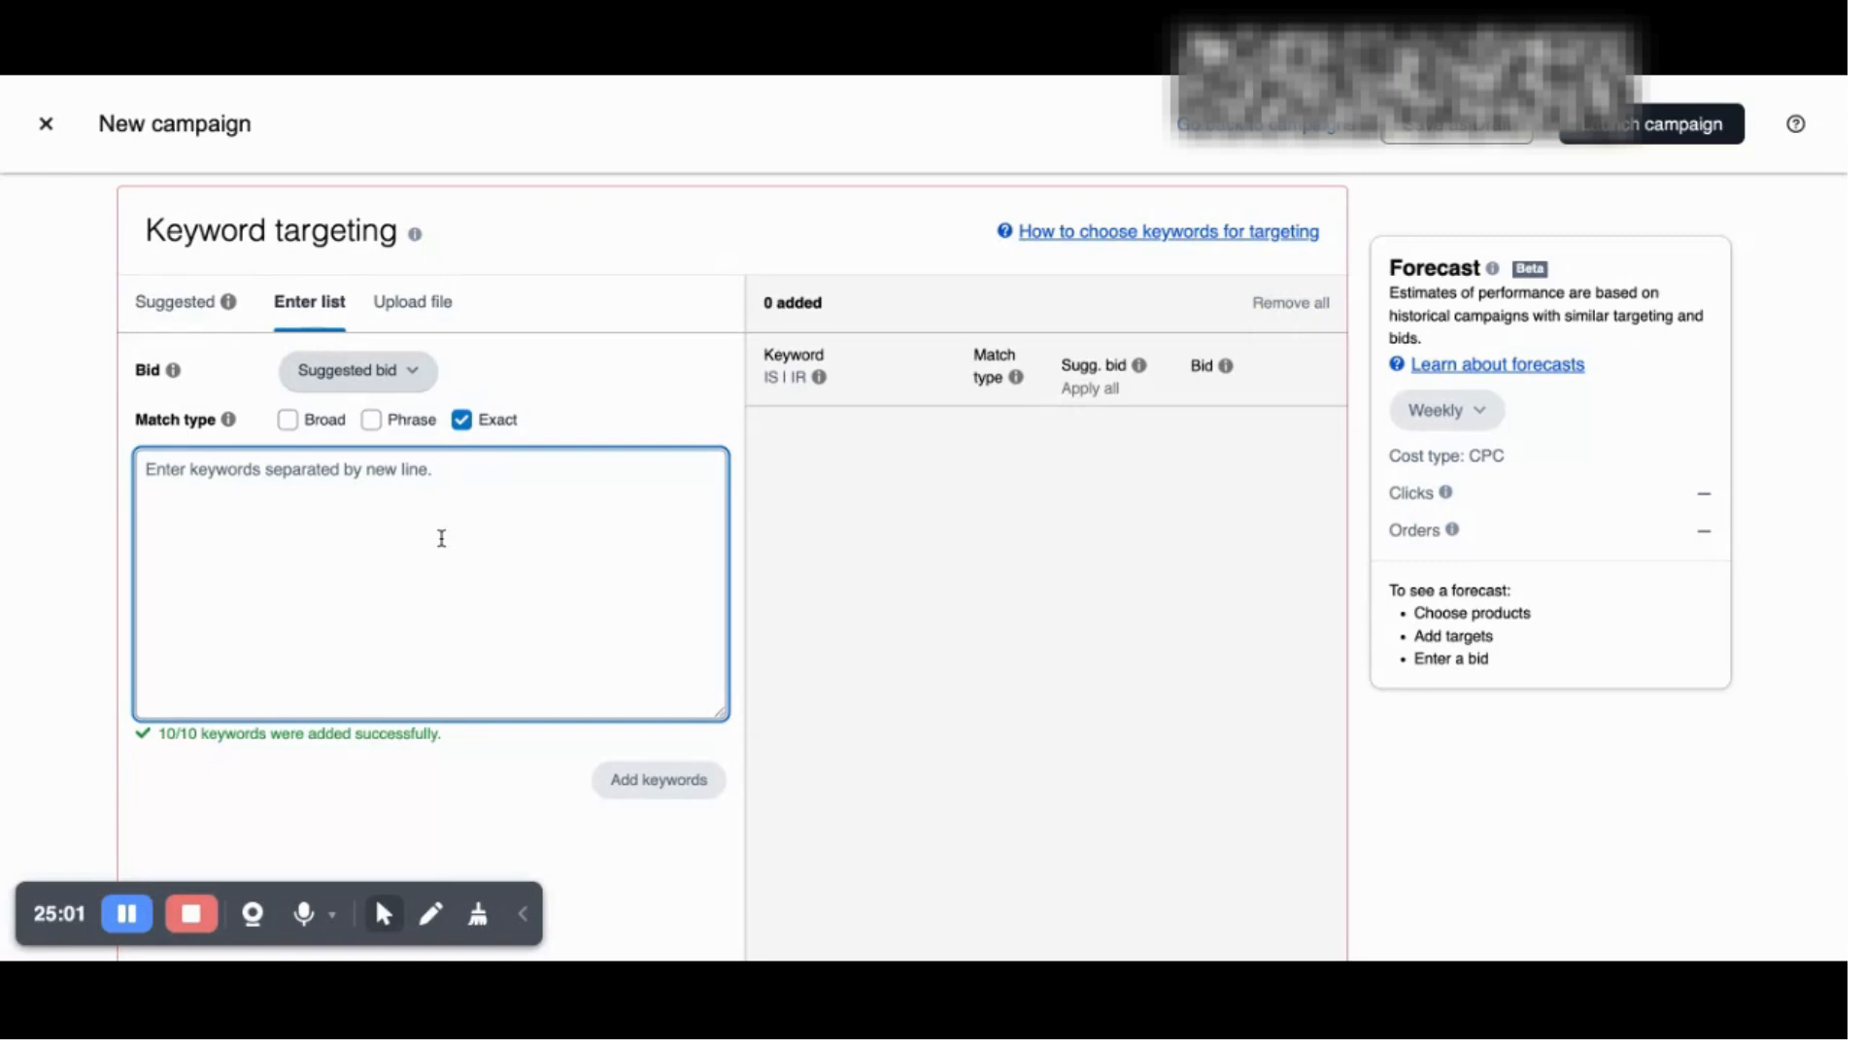
pyautogui.write('wir')
pyautogui.press('BackSpace')
pyautogui.press('BackSpace')
pyautogui.press('BackSpace')
pyautogui.write('wir')
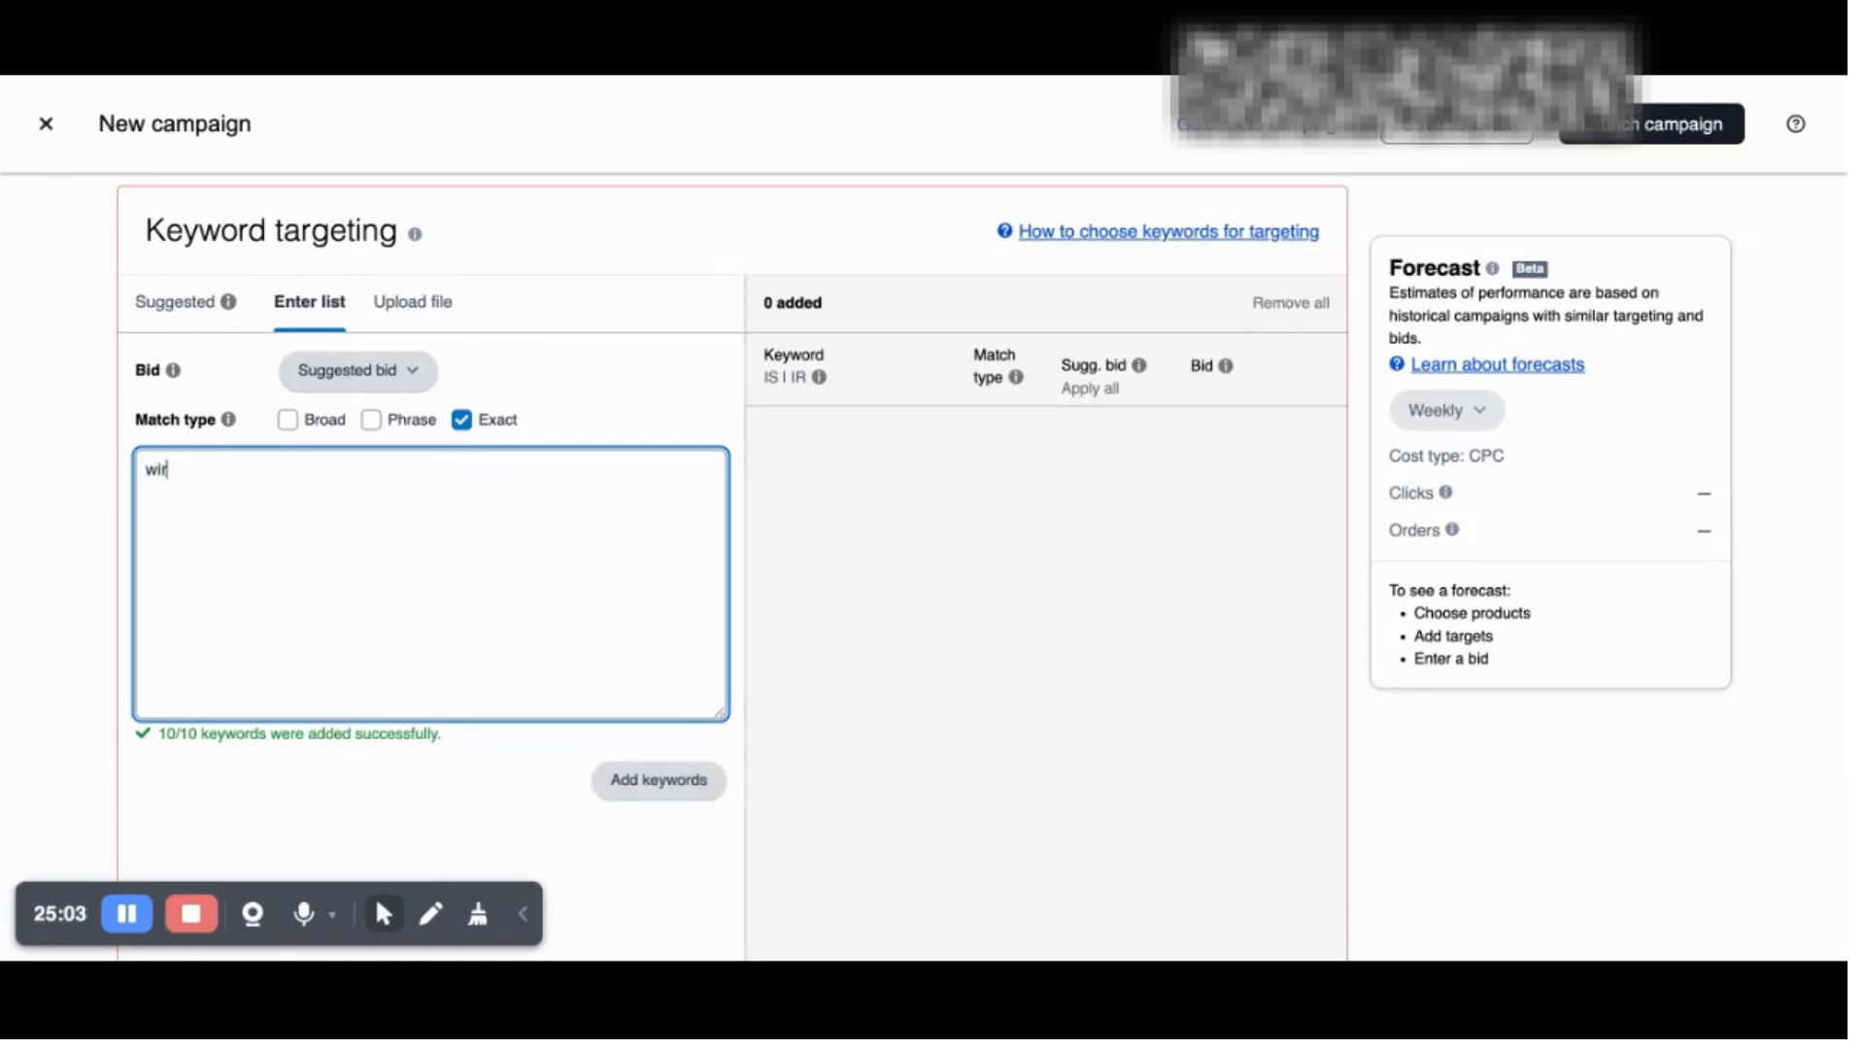
pyautogui.write('eless headphones')
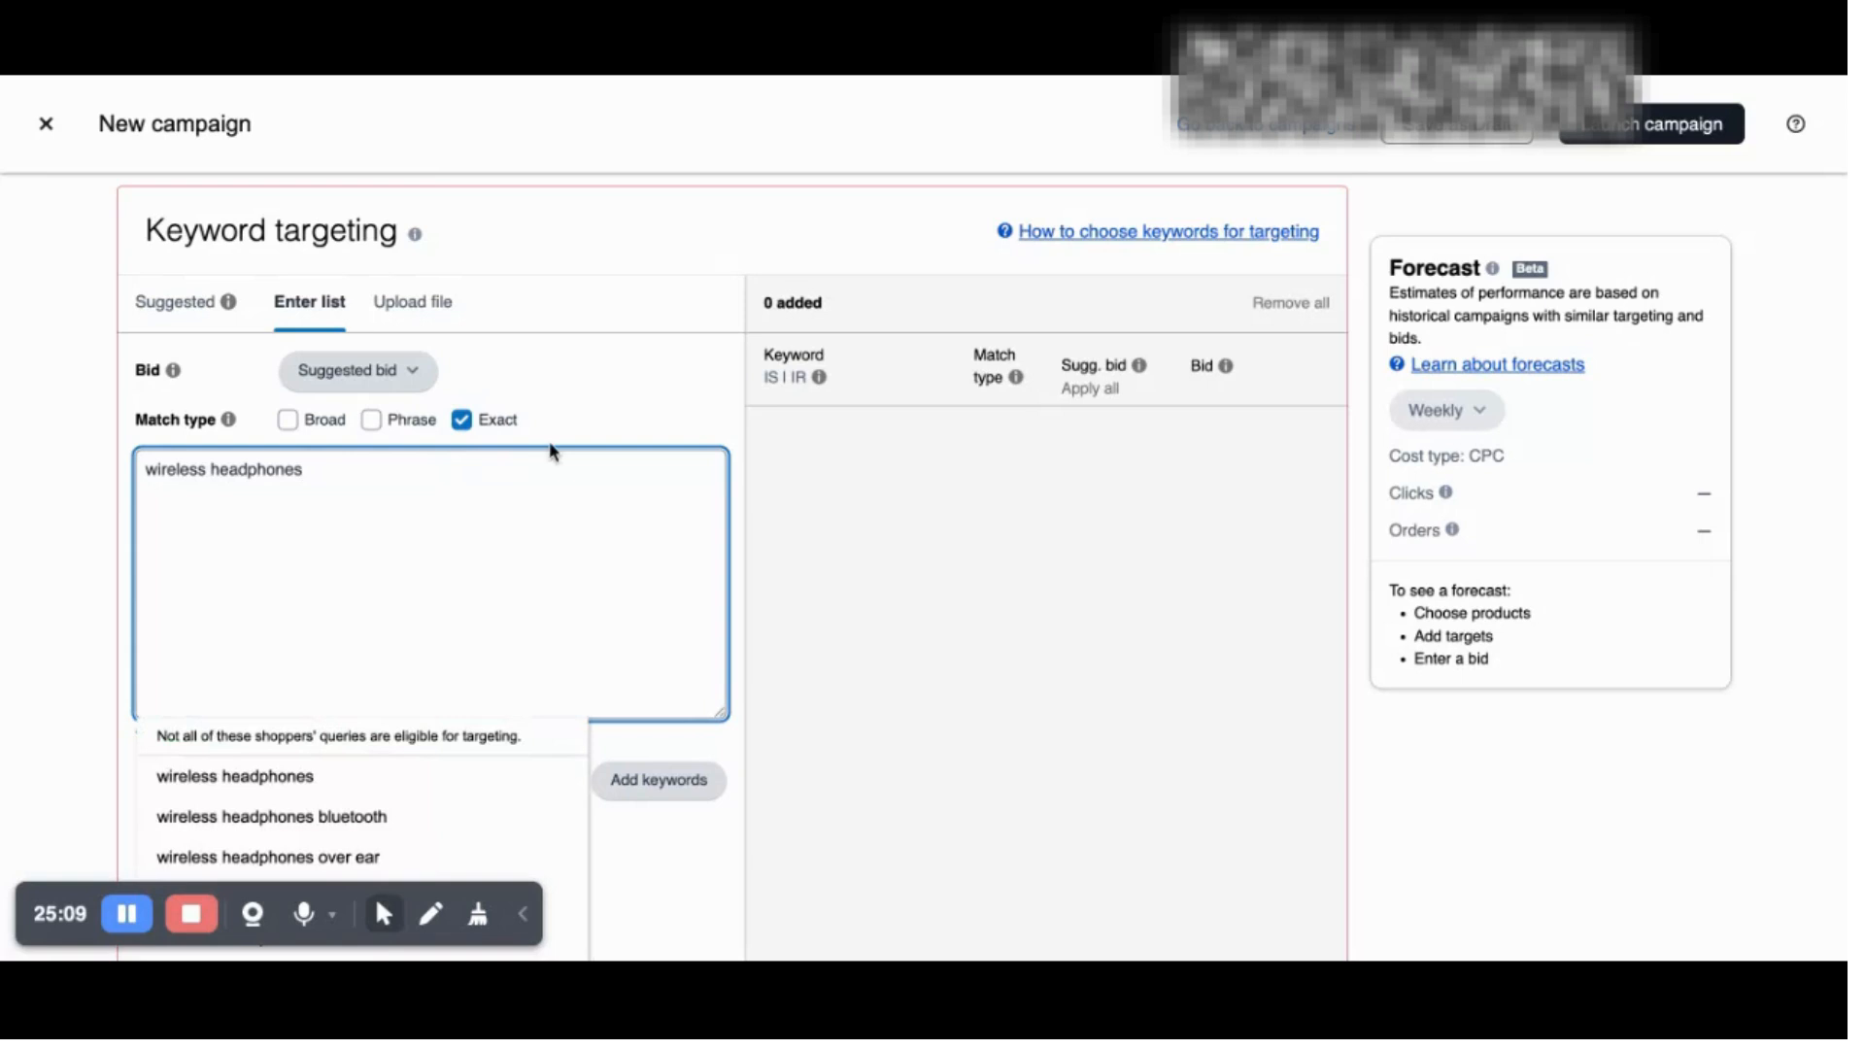
# Step: Add all suggested keywords for "wireless headphones" as exact match with an alternate bid of $0.75
pyautogui.scroll(-2, 550, 441)
pyautogui.scroll(-3, 404, 591)
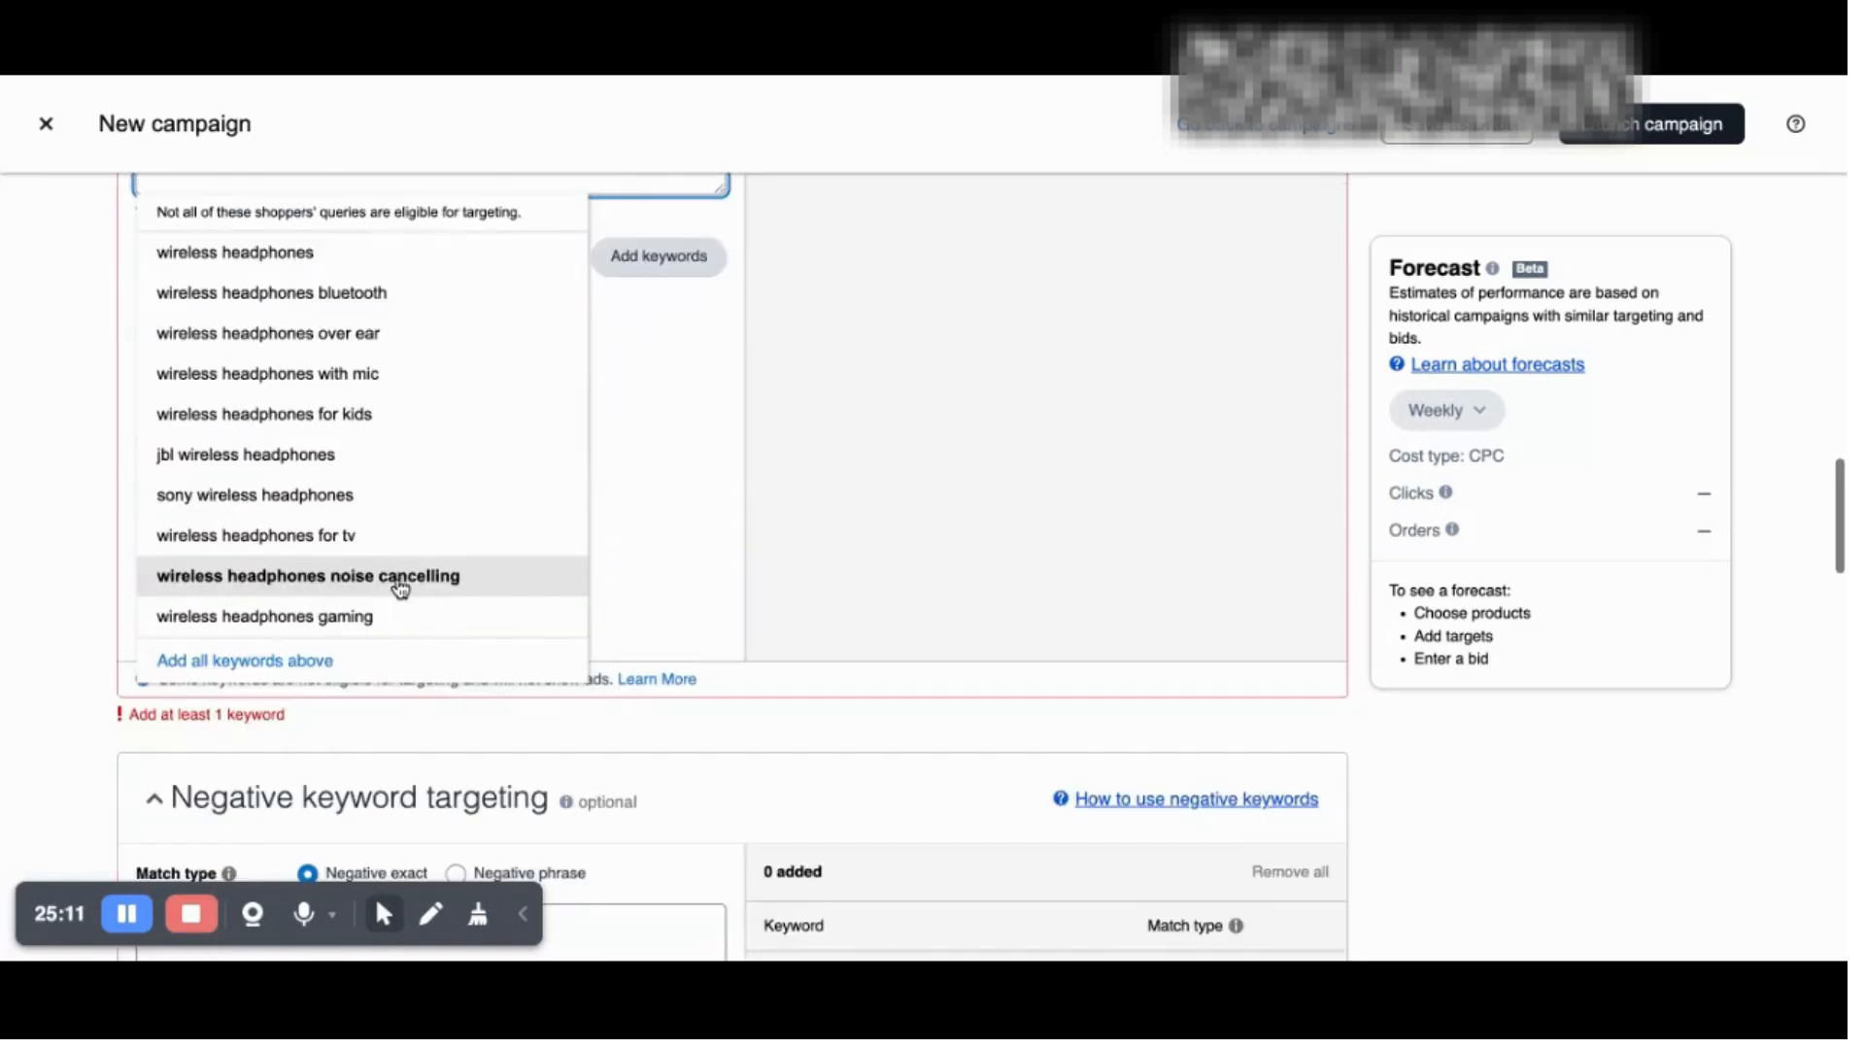
pyautogui.click(365, 636)
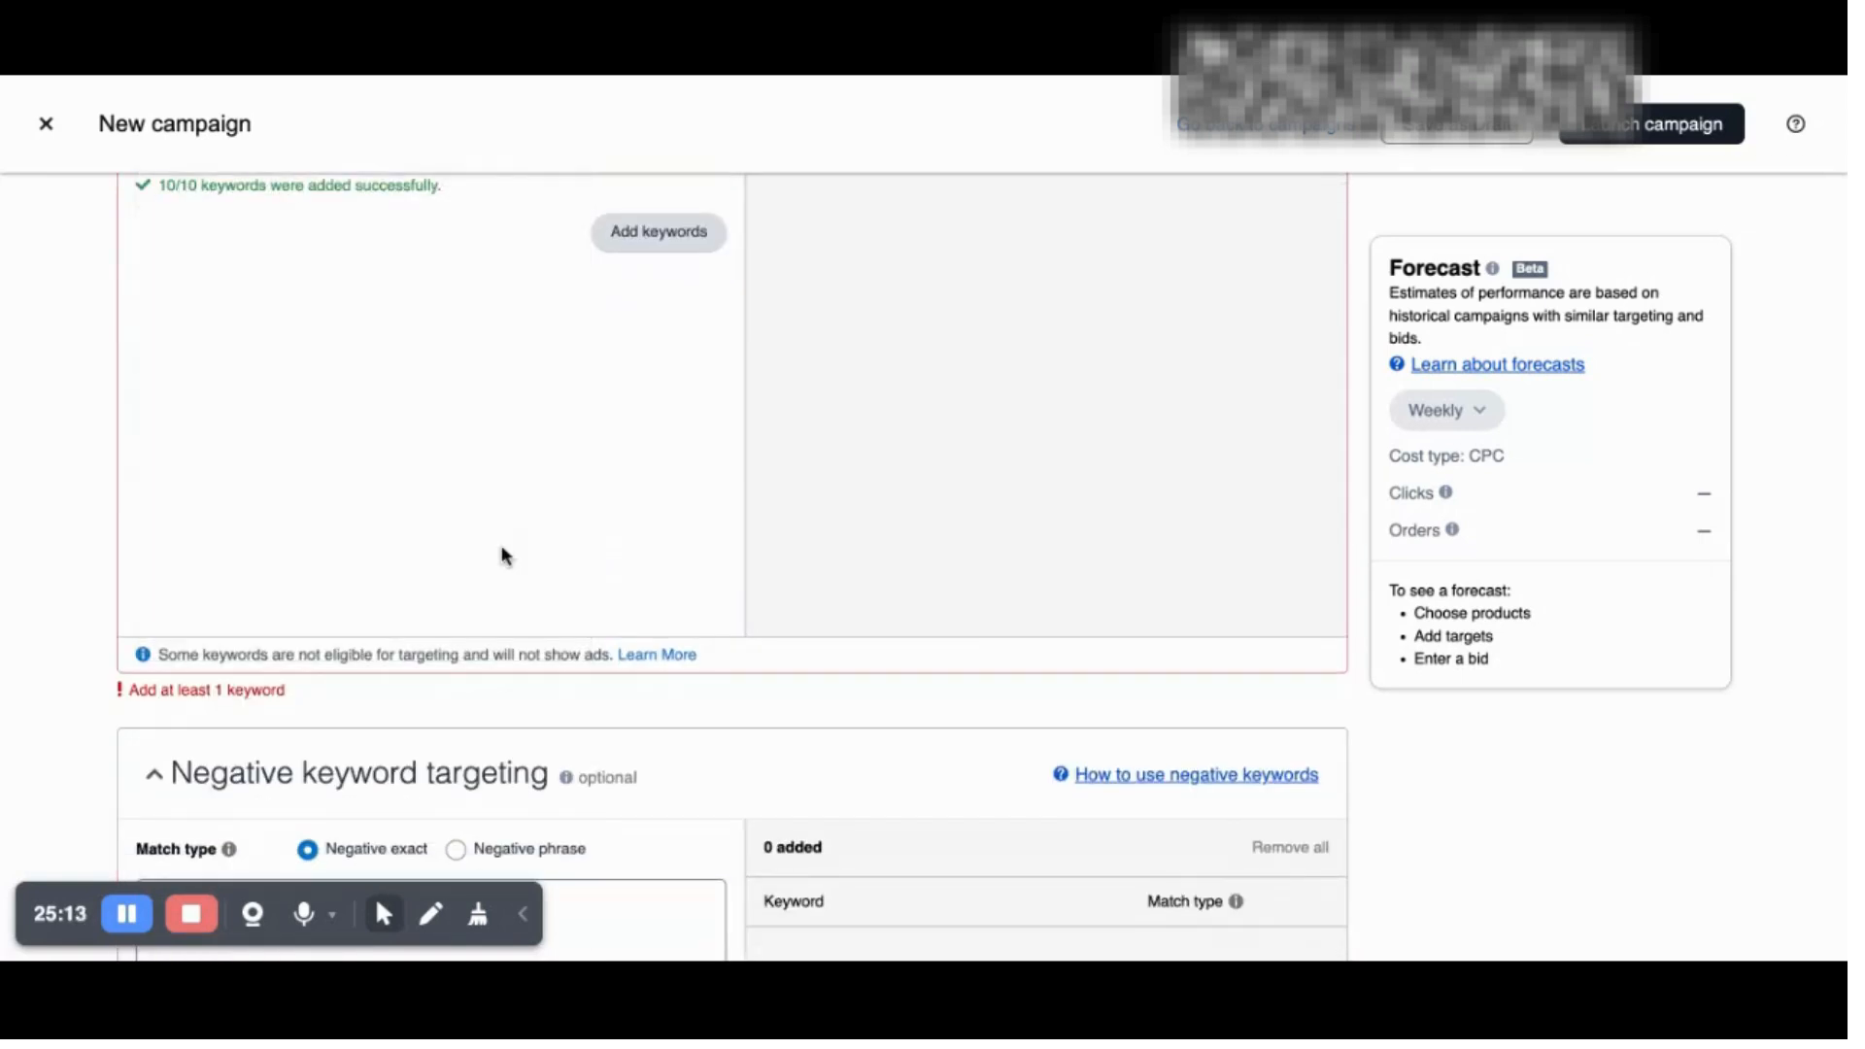
pyautogui.scroll(3, 708, 425)
pyautogui.scroll(1, 714, 427)
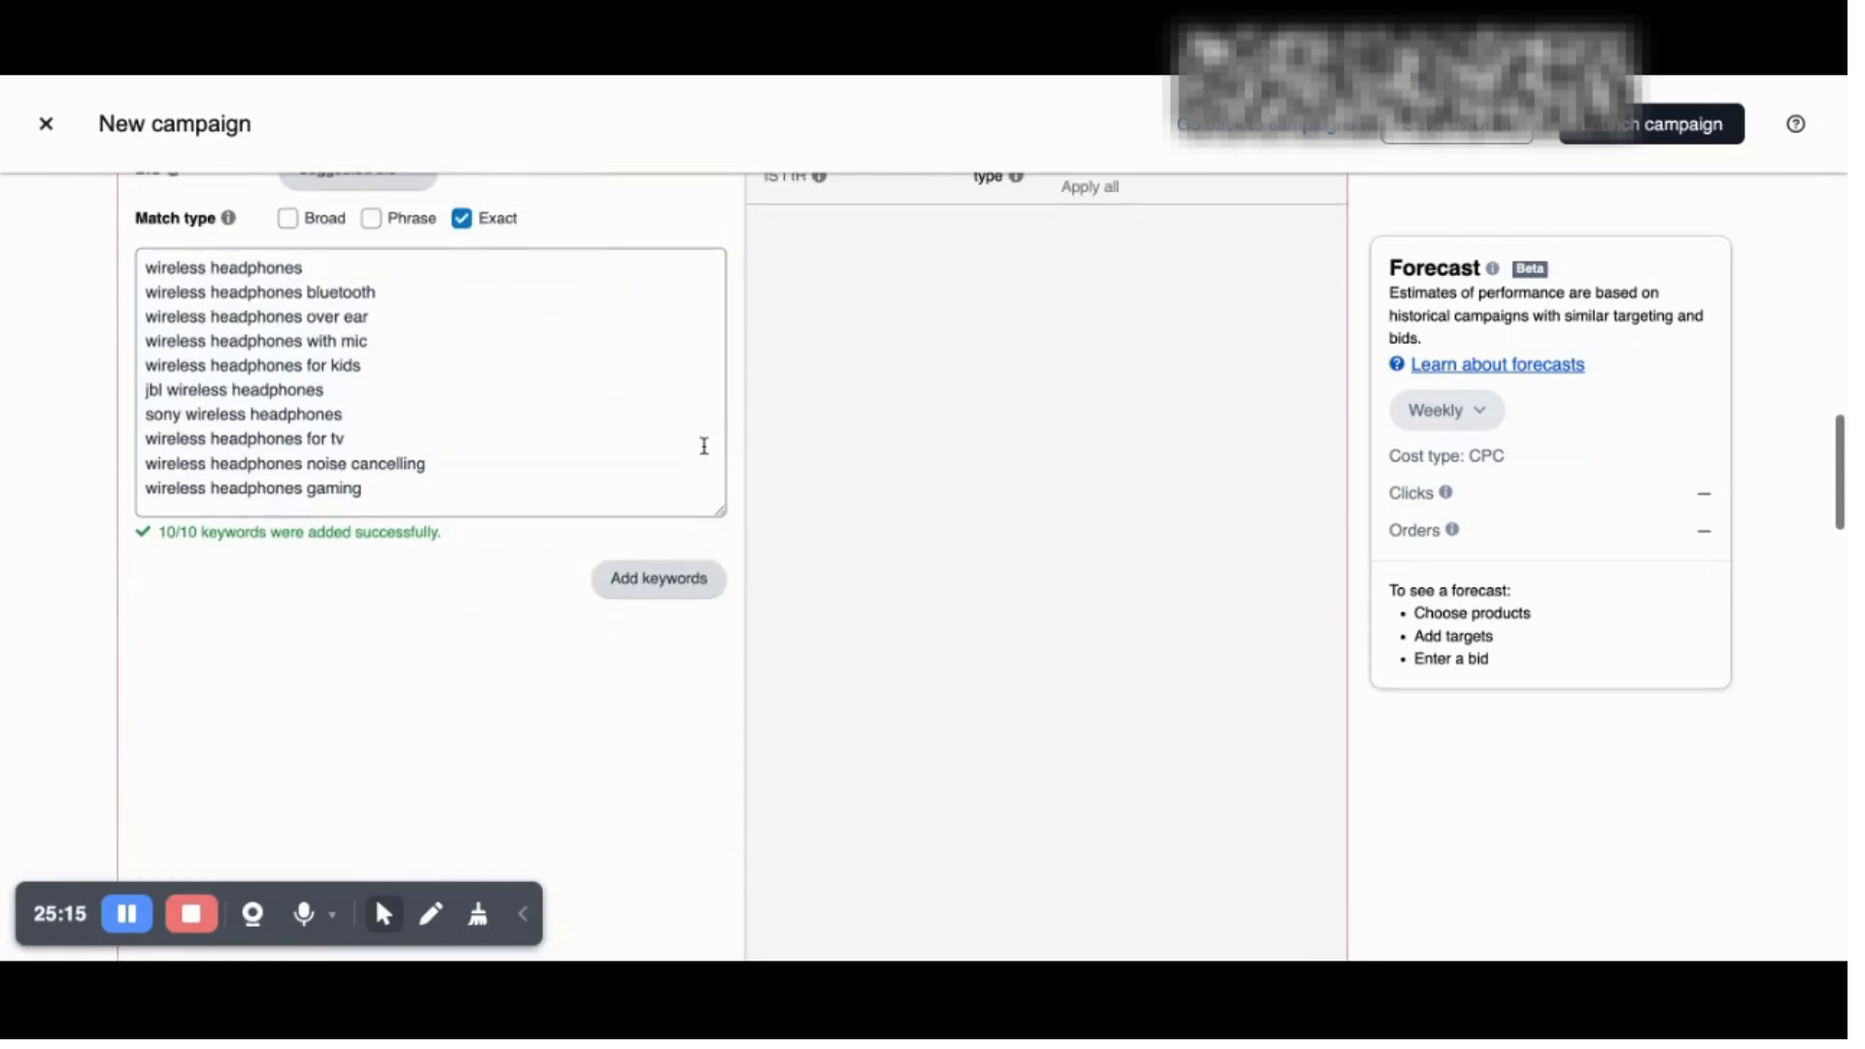
pyautogui.click(679, 583)
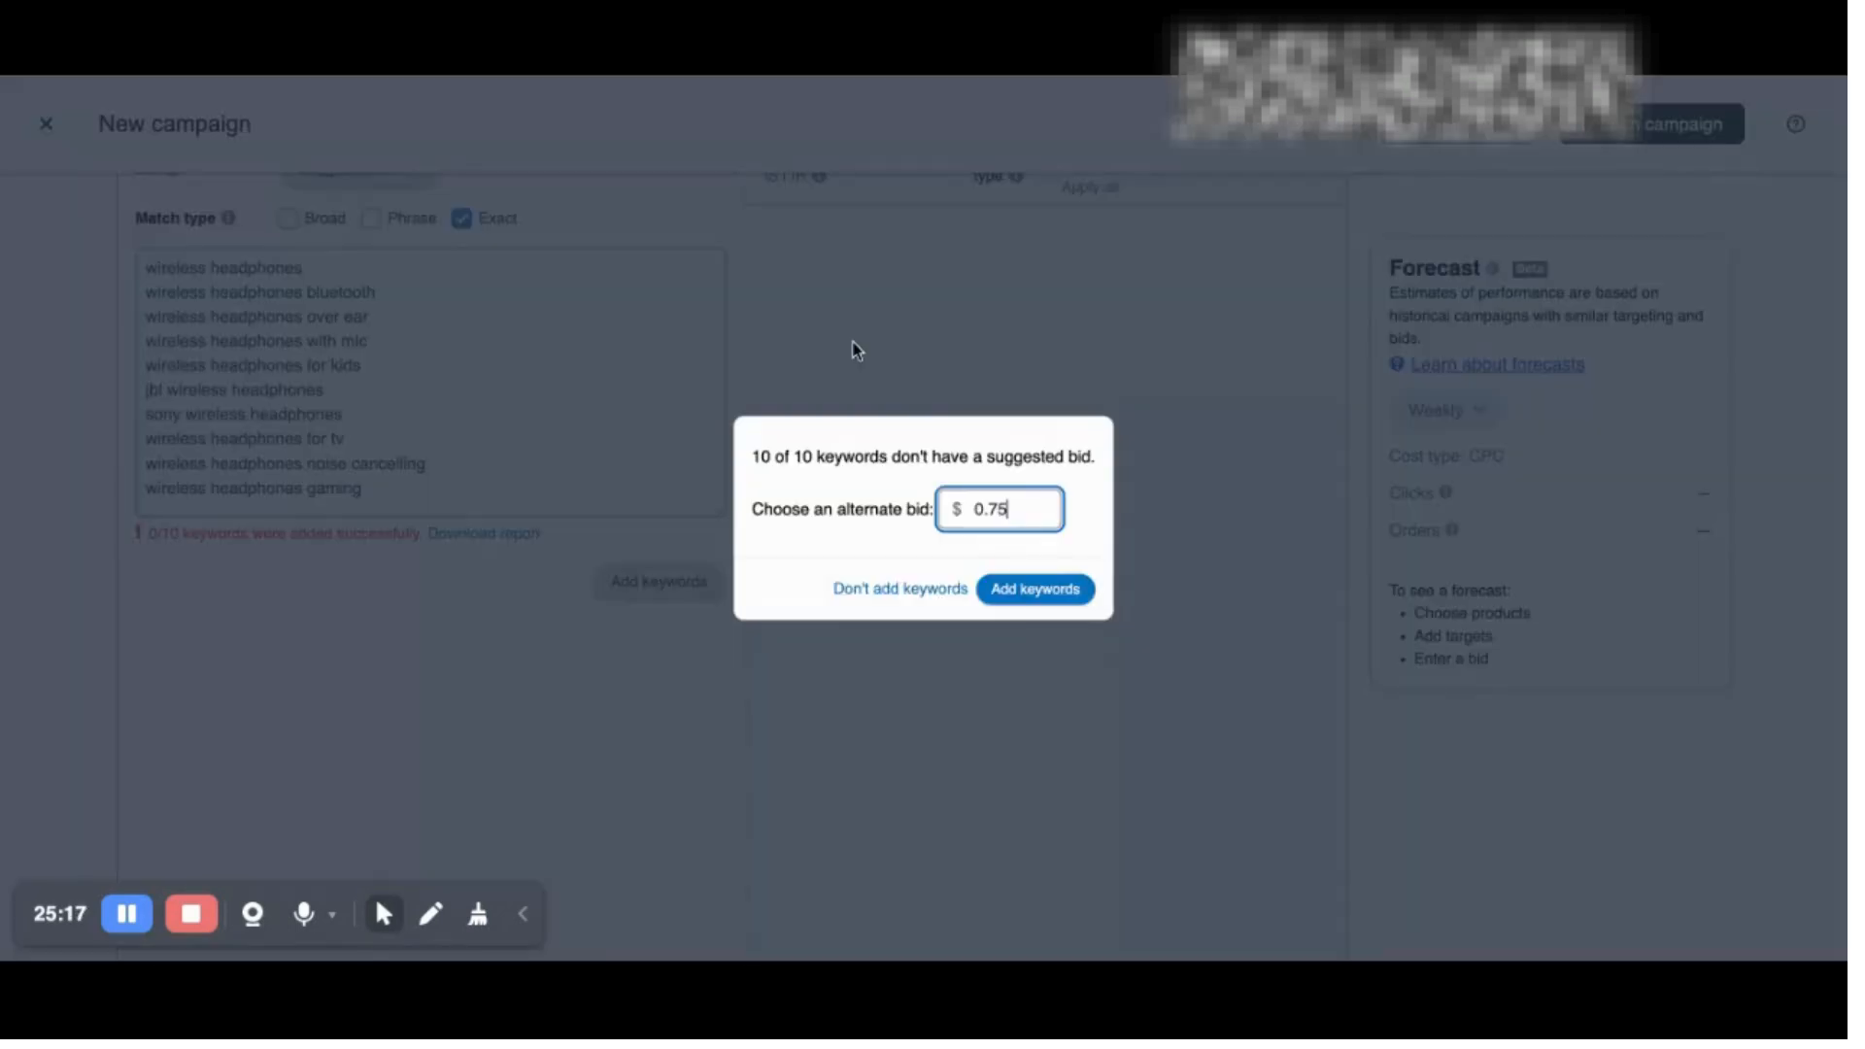
pyautogui.click(1023, 589)
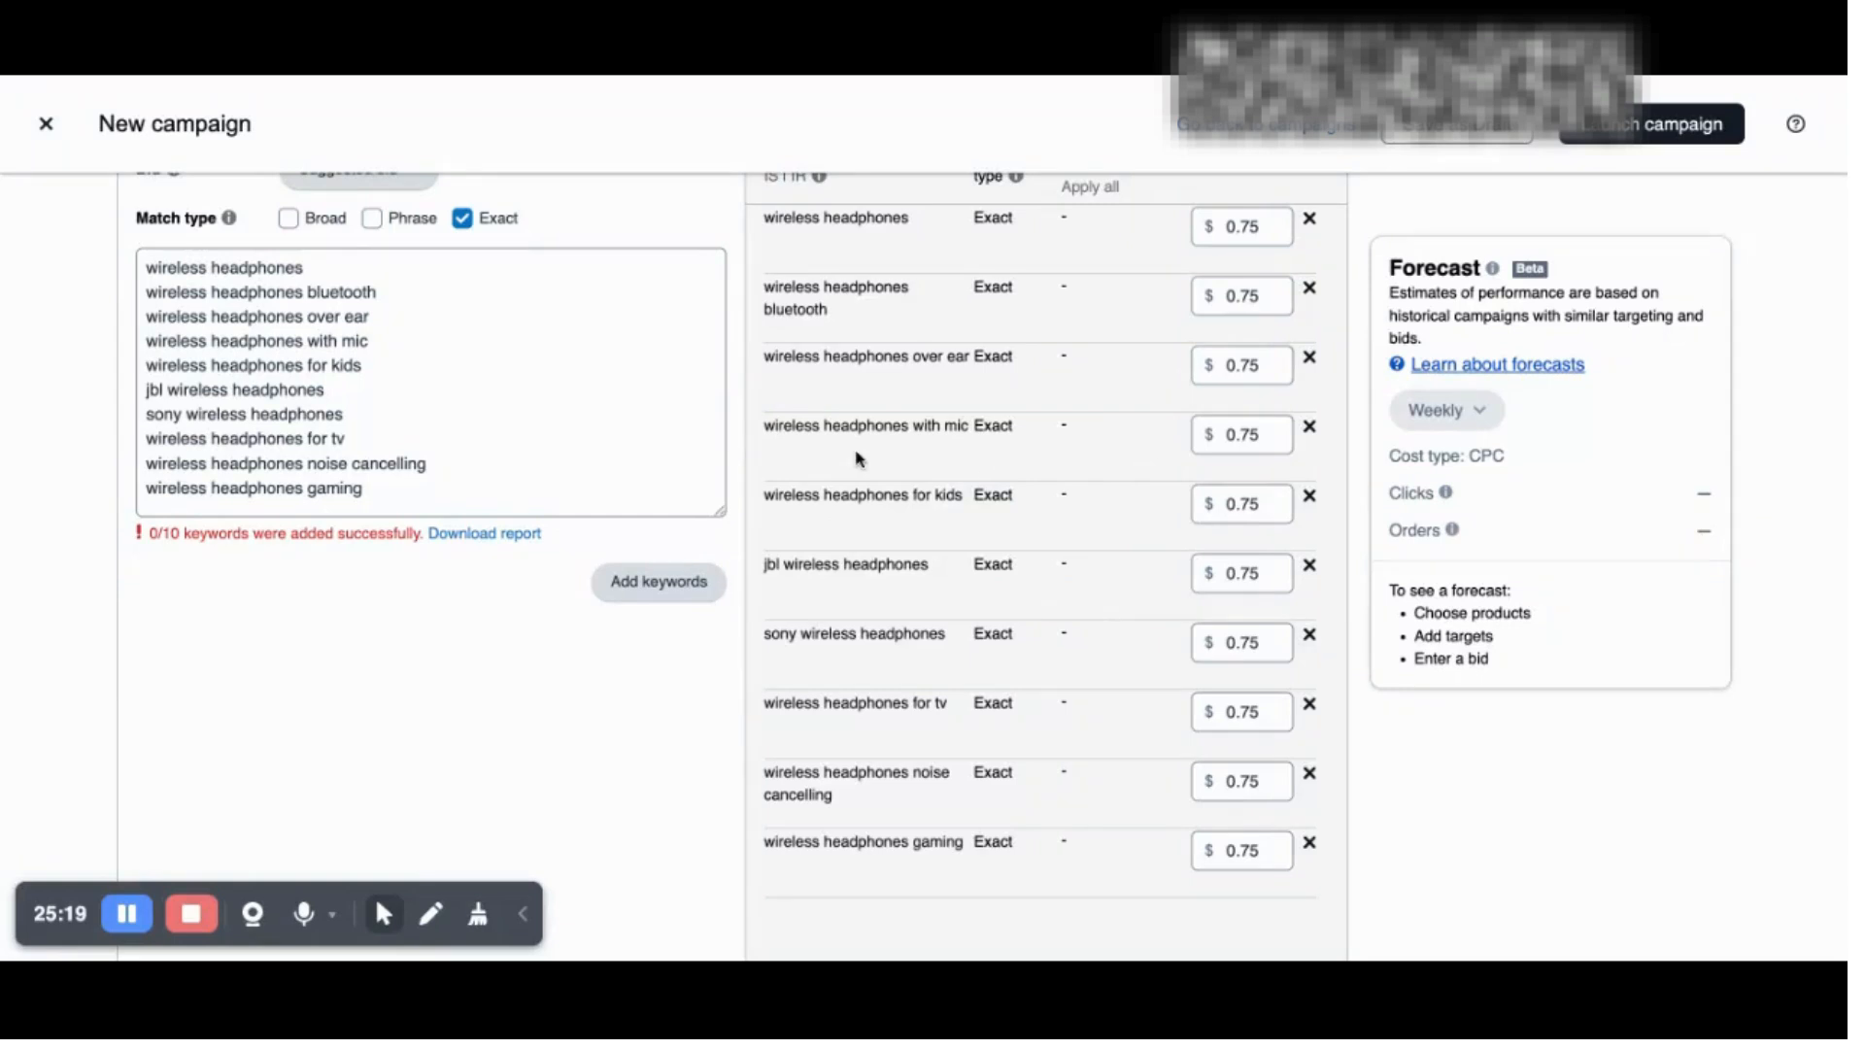
# Step: Review the added exact keywords with their bids, the negative keyword targeting, the bid adjustments and the campaign settings
pyautogui.scroll(-3, 950, 541)
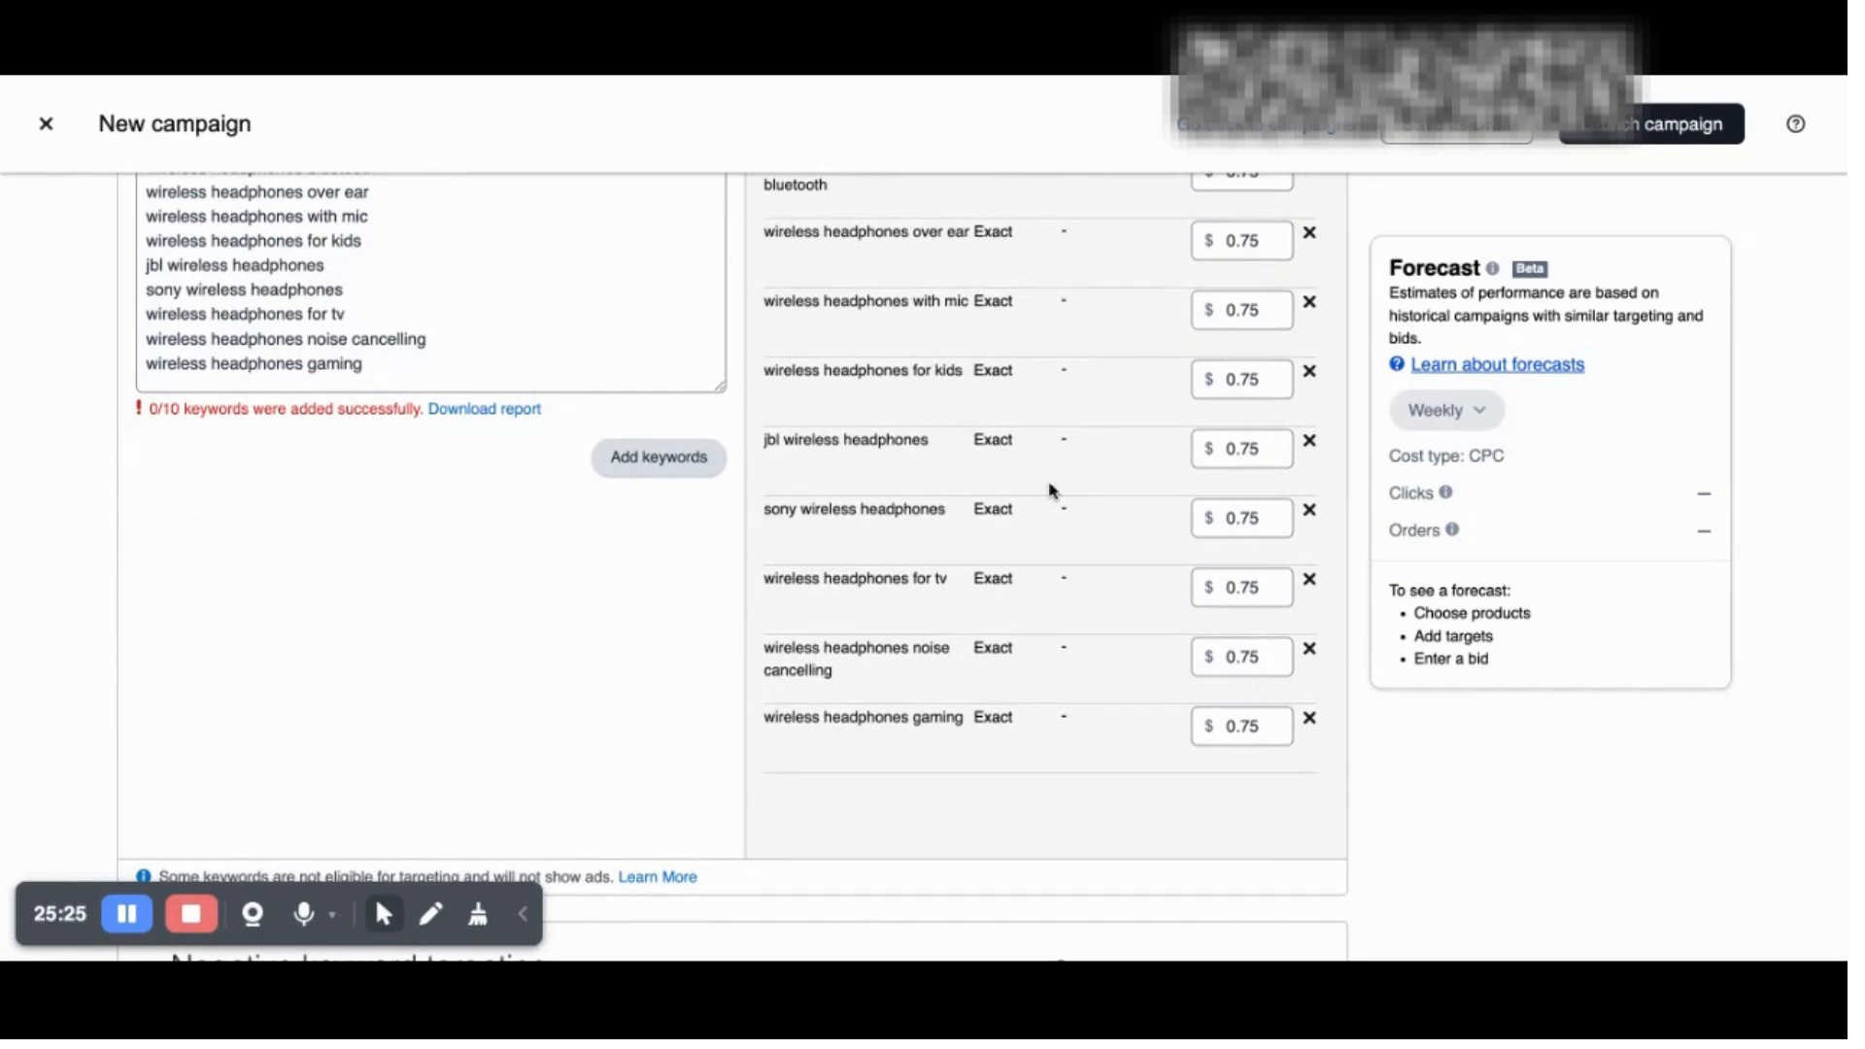
pyautogui.scroll(7, 1051, 490)
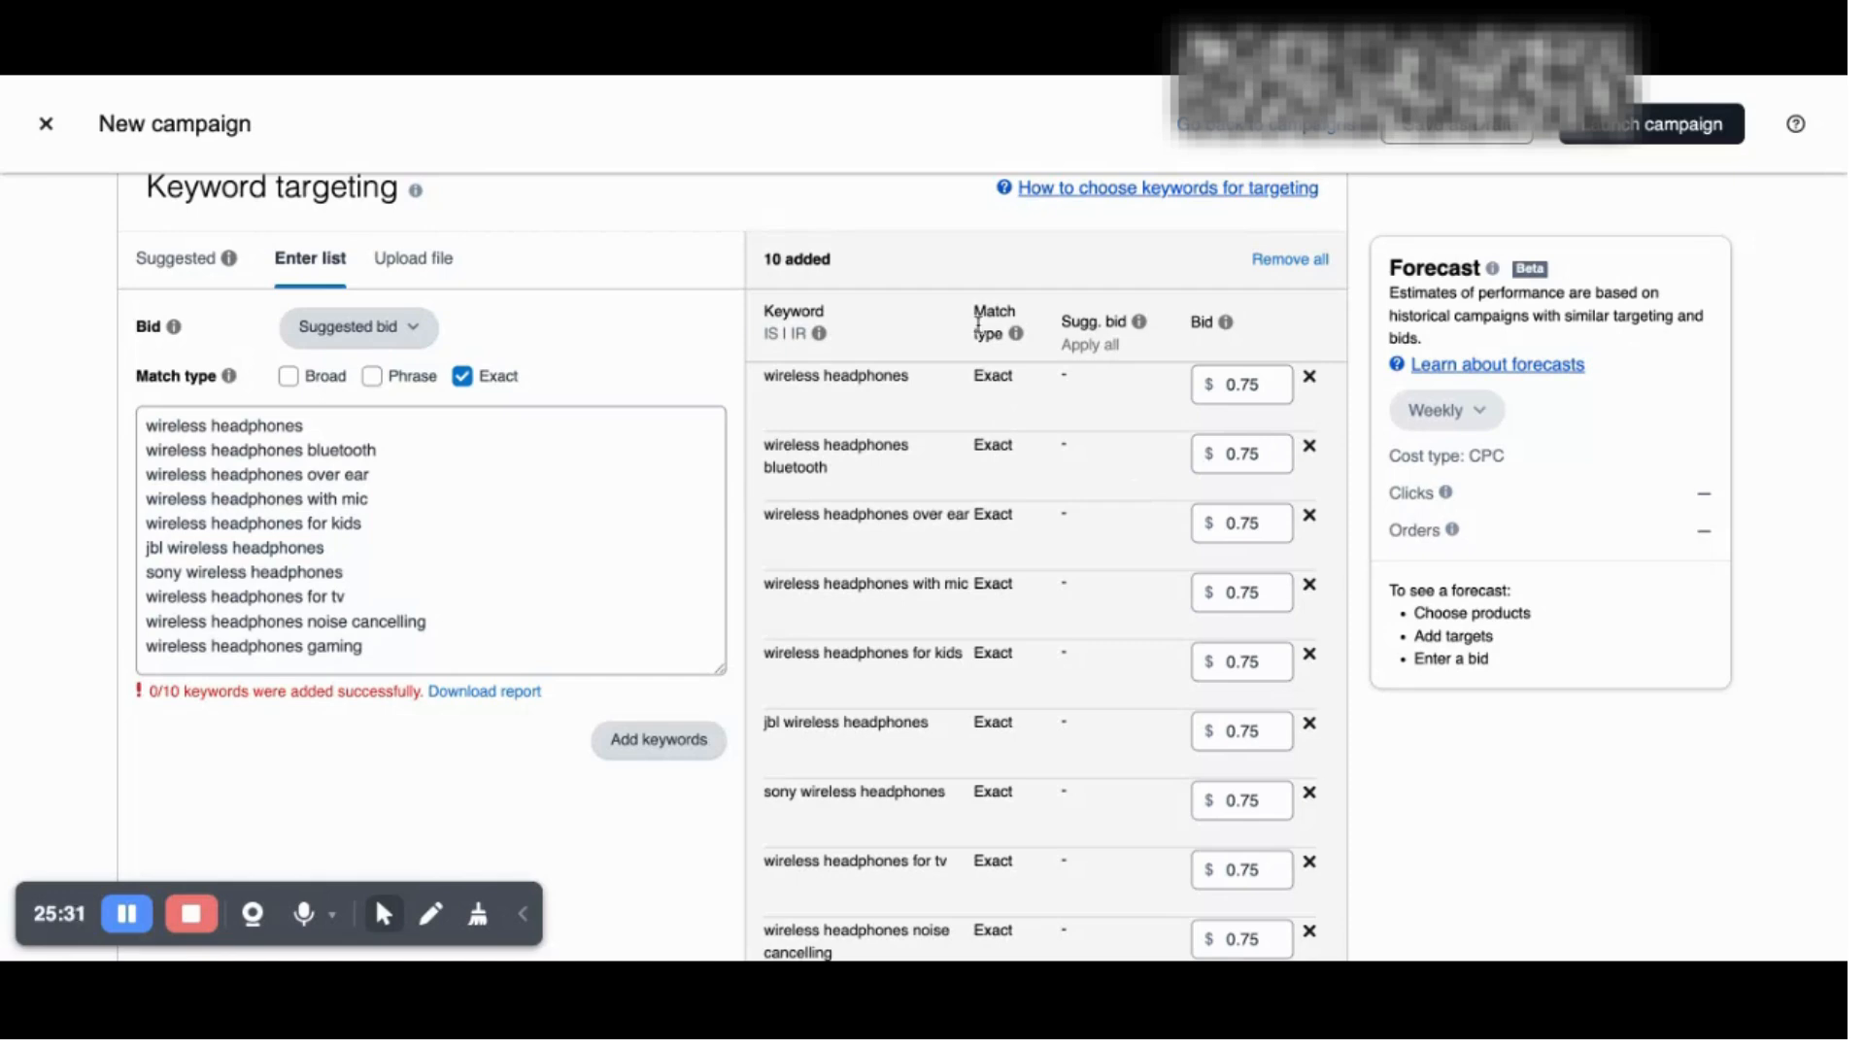
pyautogui.scroll(-15, 978, 320)
pyautogui.scroll(-20, 978, 320)
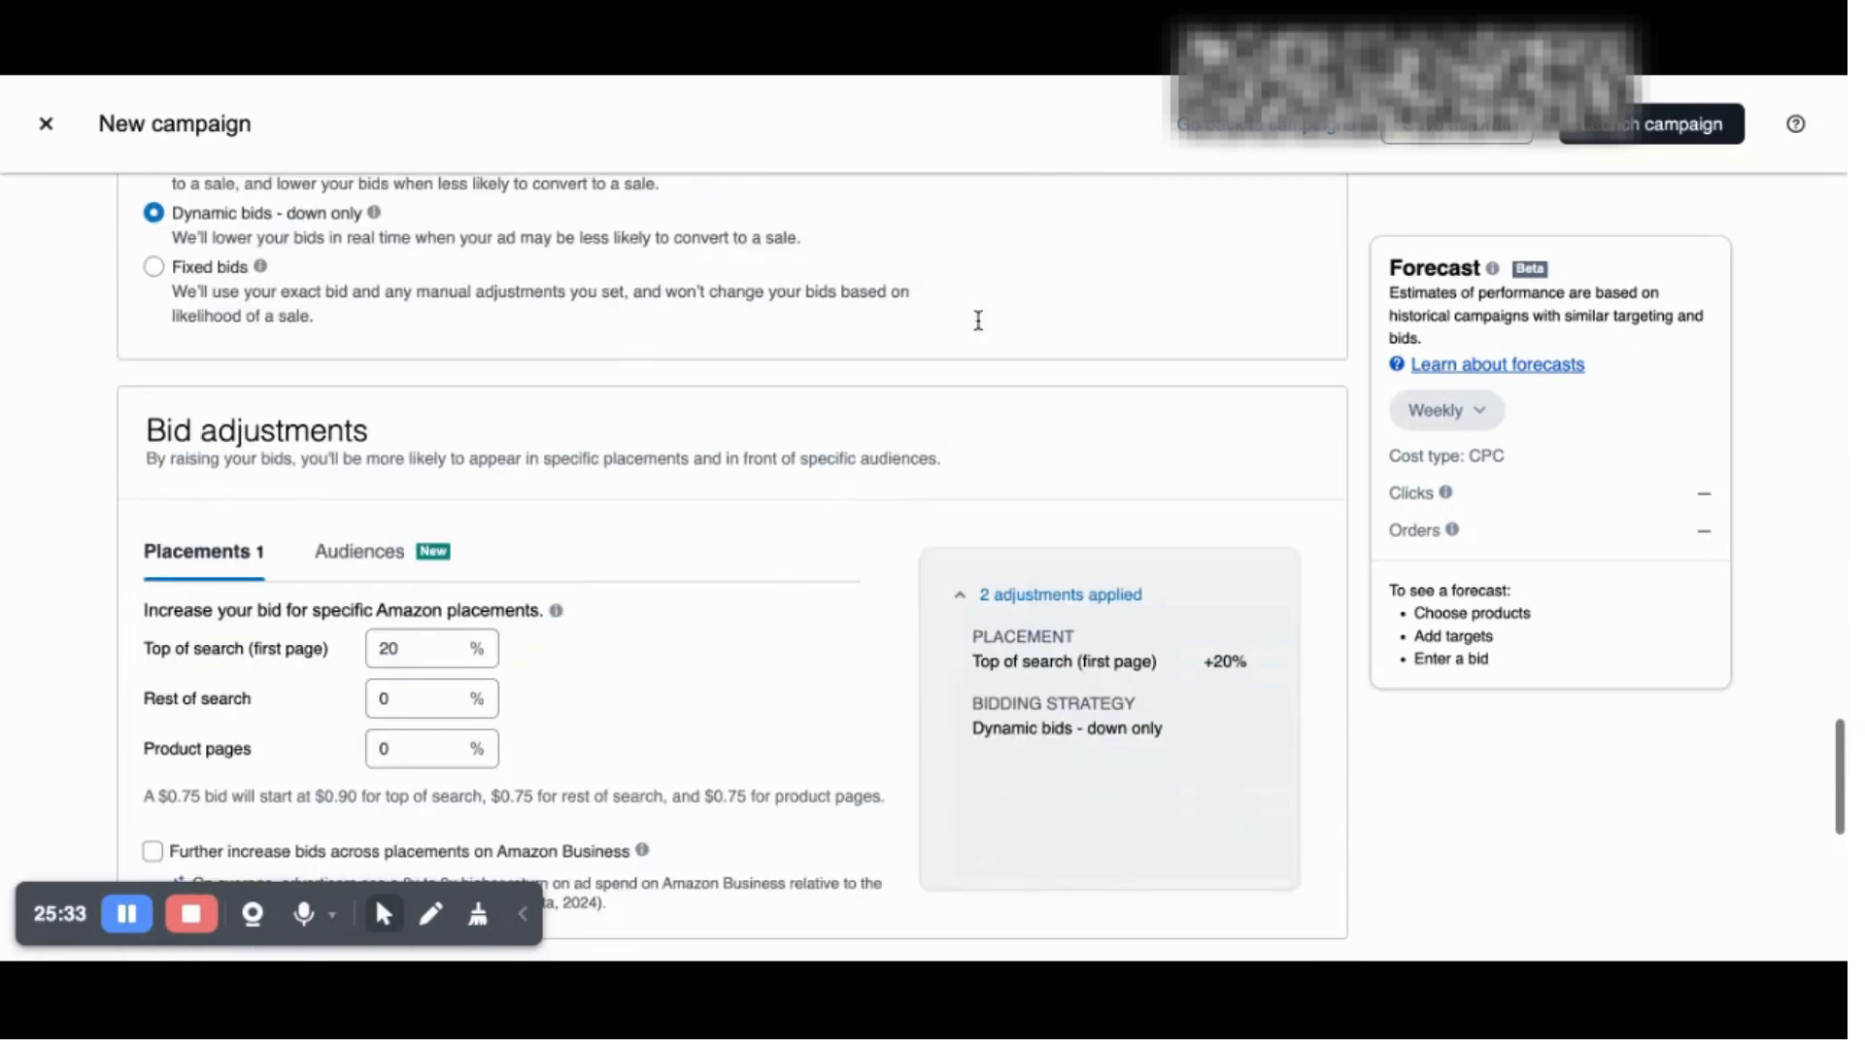
pyautogui.scroll(-10, 978, 321)
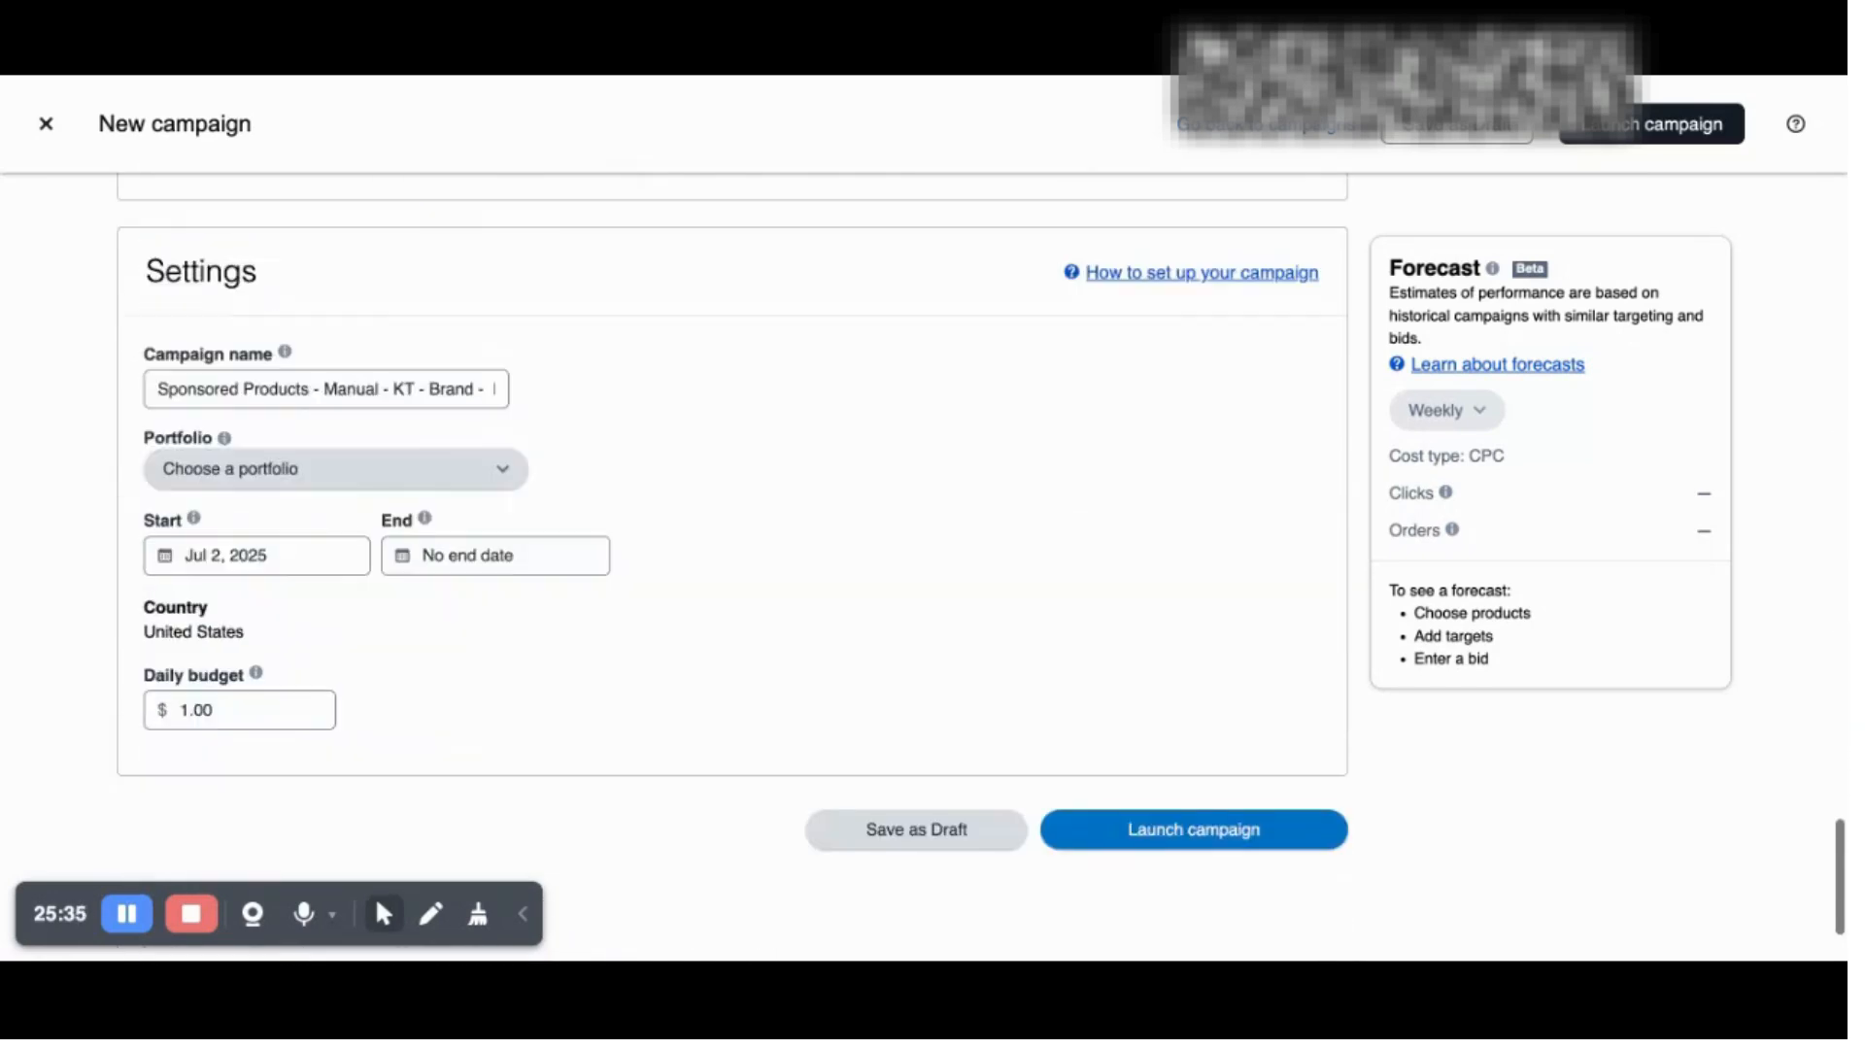
pyautogui.scroll(20, 732, 563)
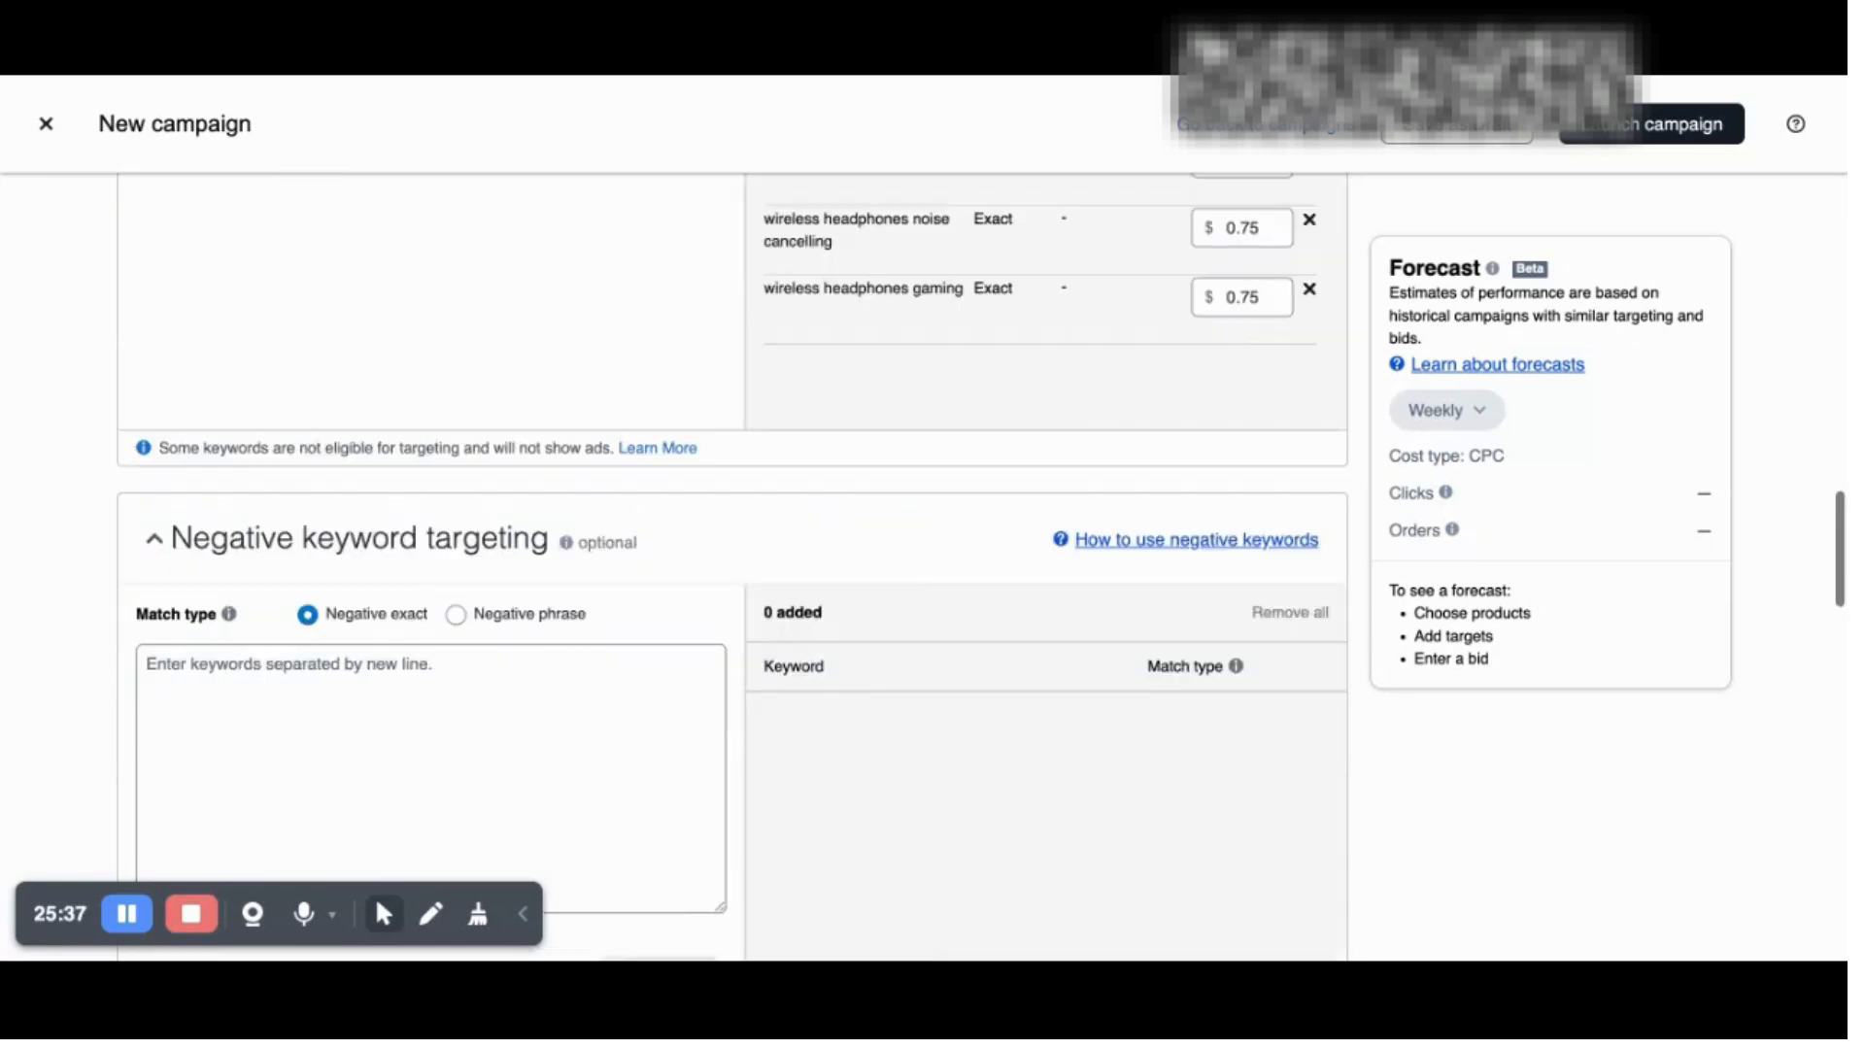
pyautogui.scroll(-3, 733, 563)
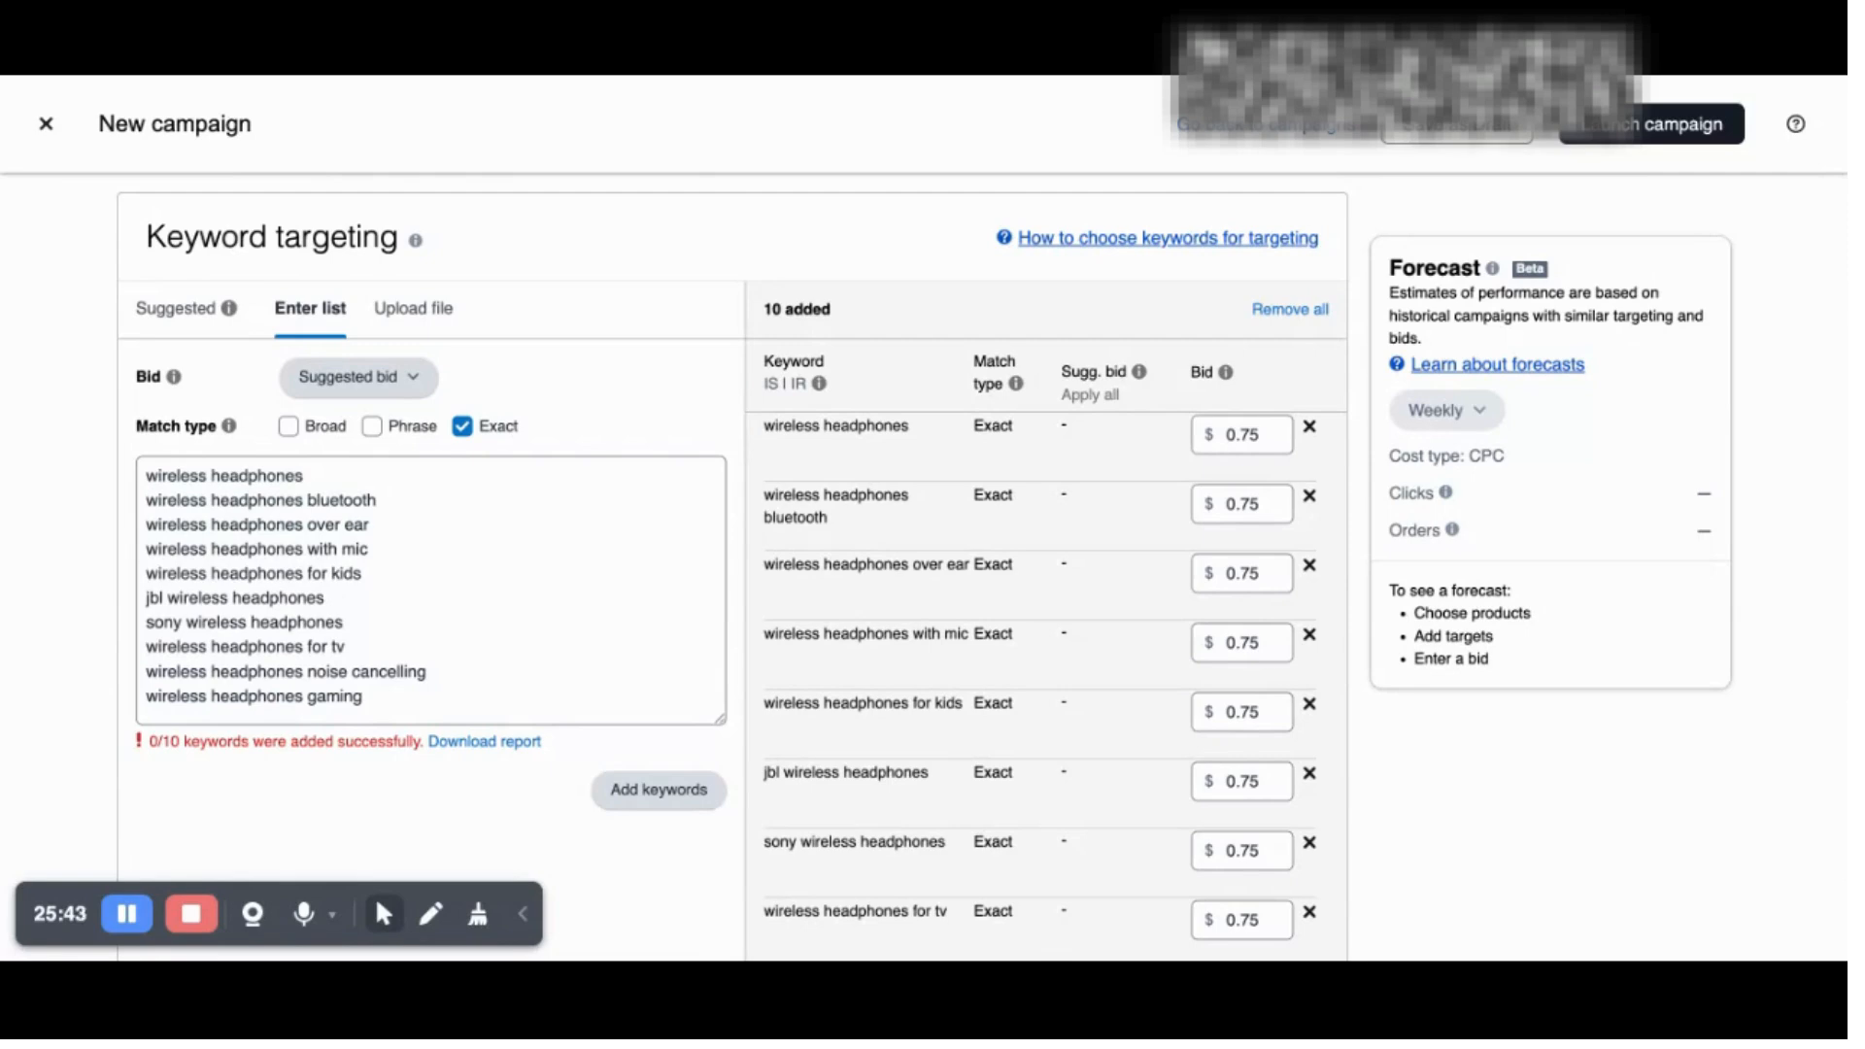
pyautogui.scroll(-3, 811, 493)
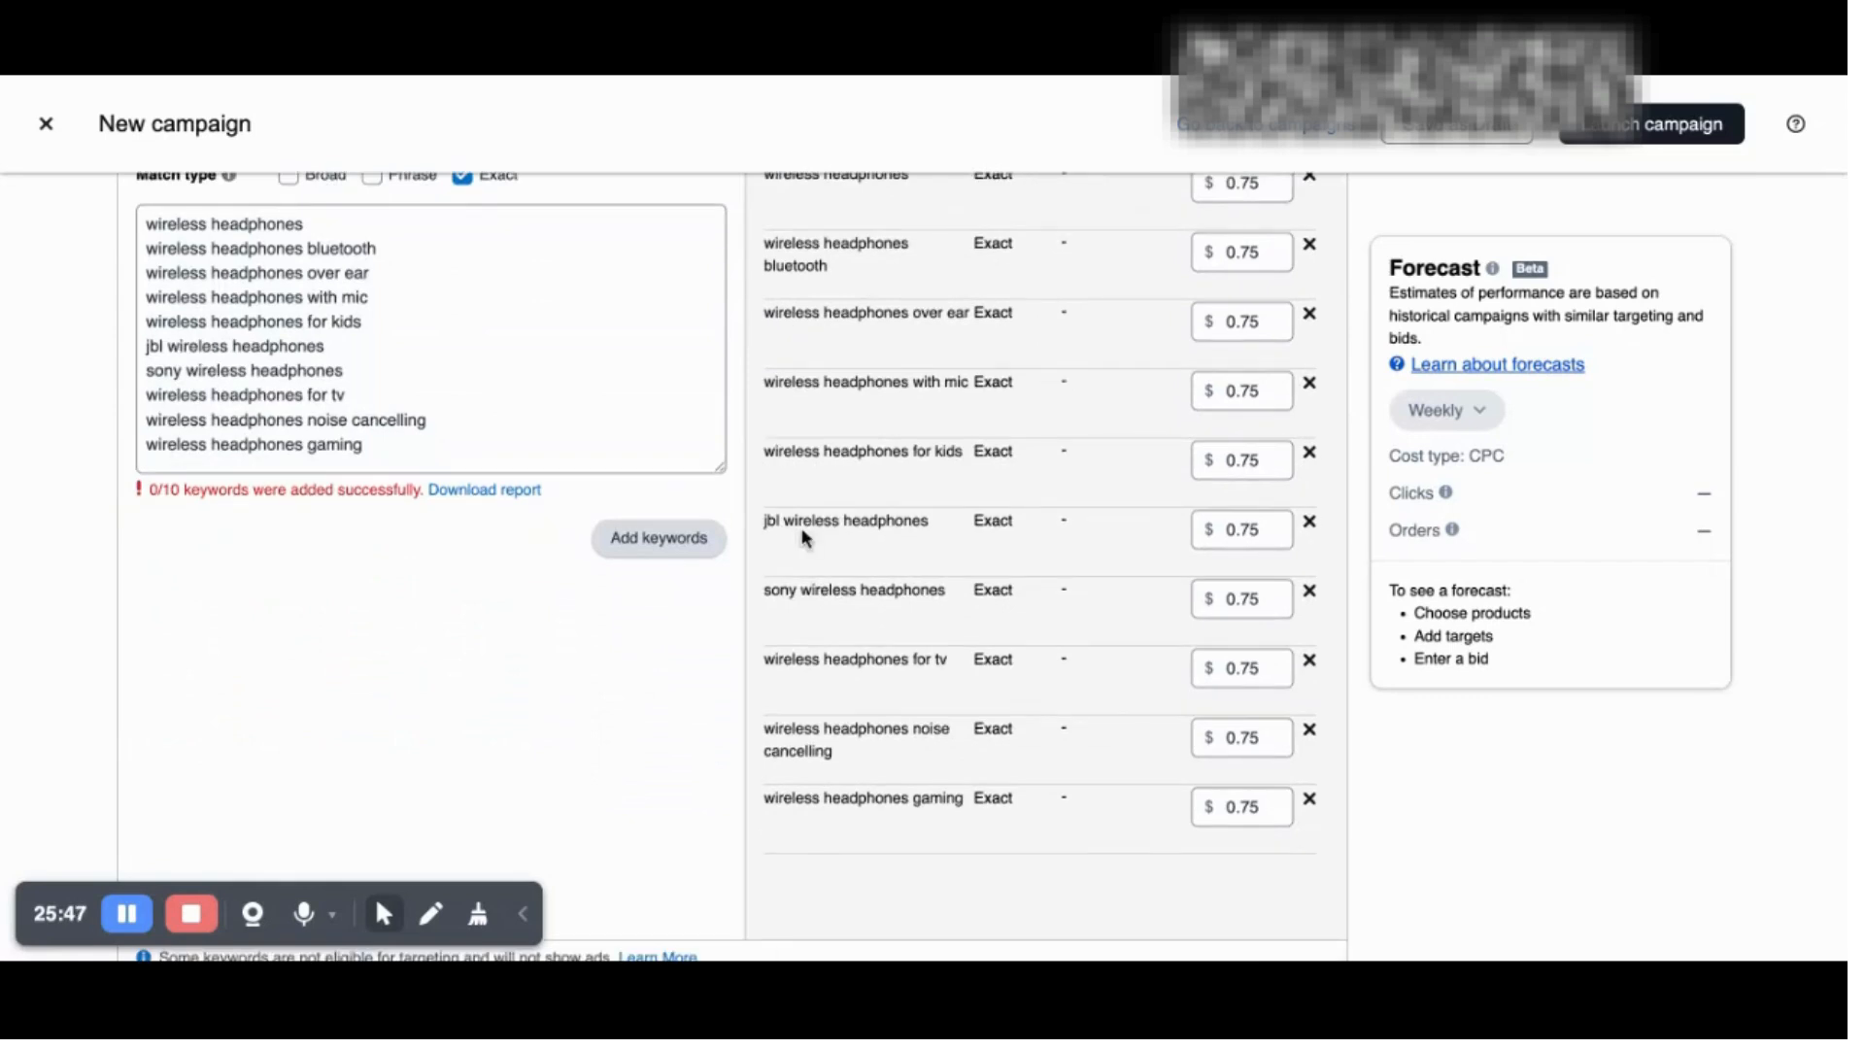
# Step: Remove "sony wireless headphones" and the rest of the added exact keywords
pyautogui.click(1310, 591)
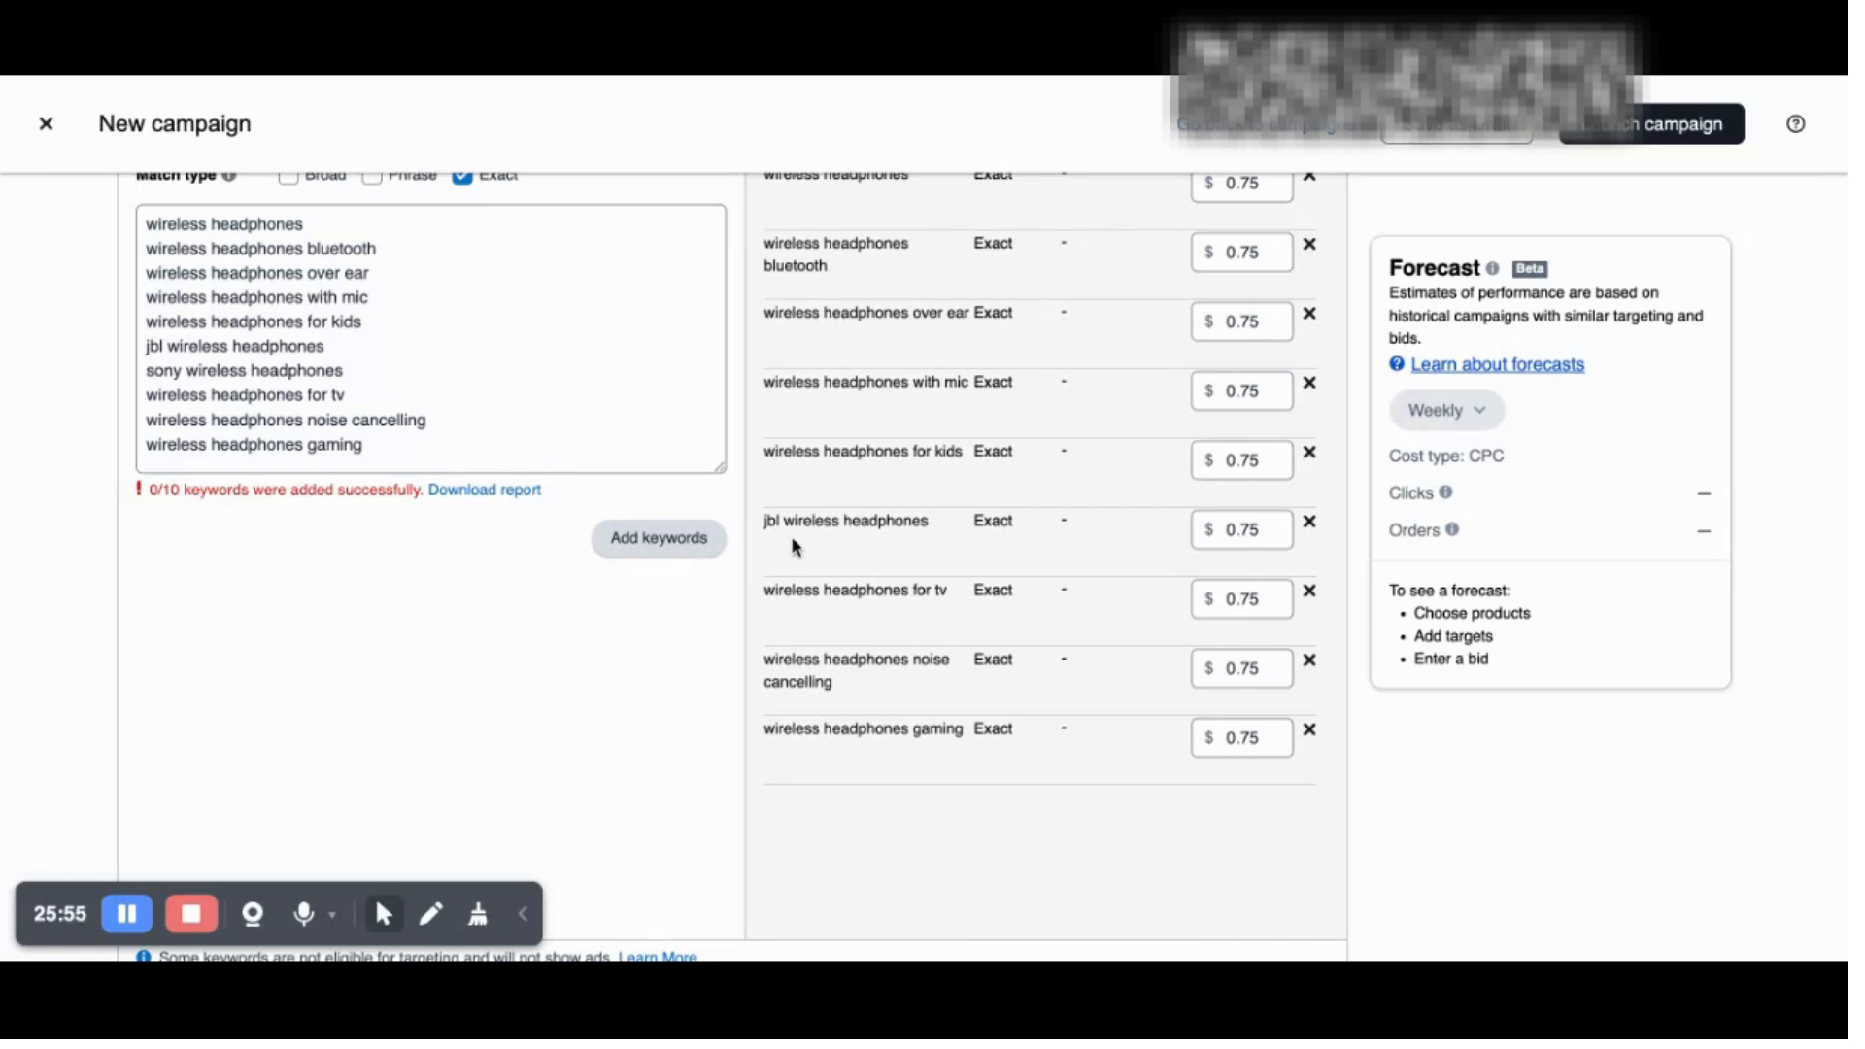
pyautogui.scroll(1, 930, 448)
pyautogui.scroll(1, 930, 448)
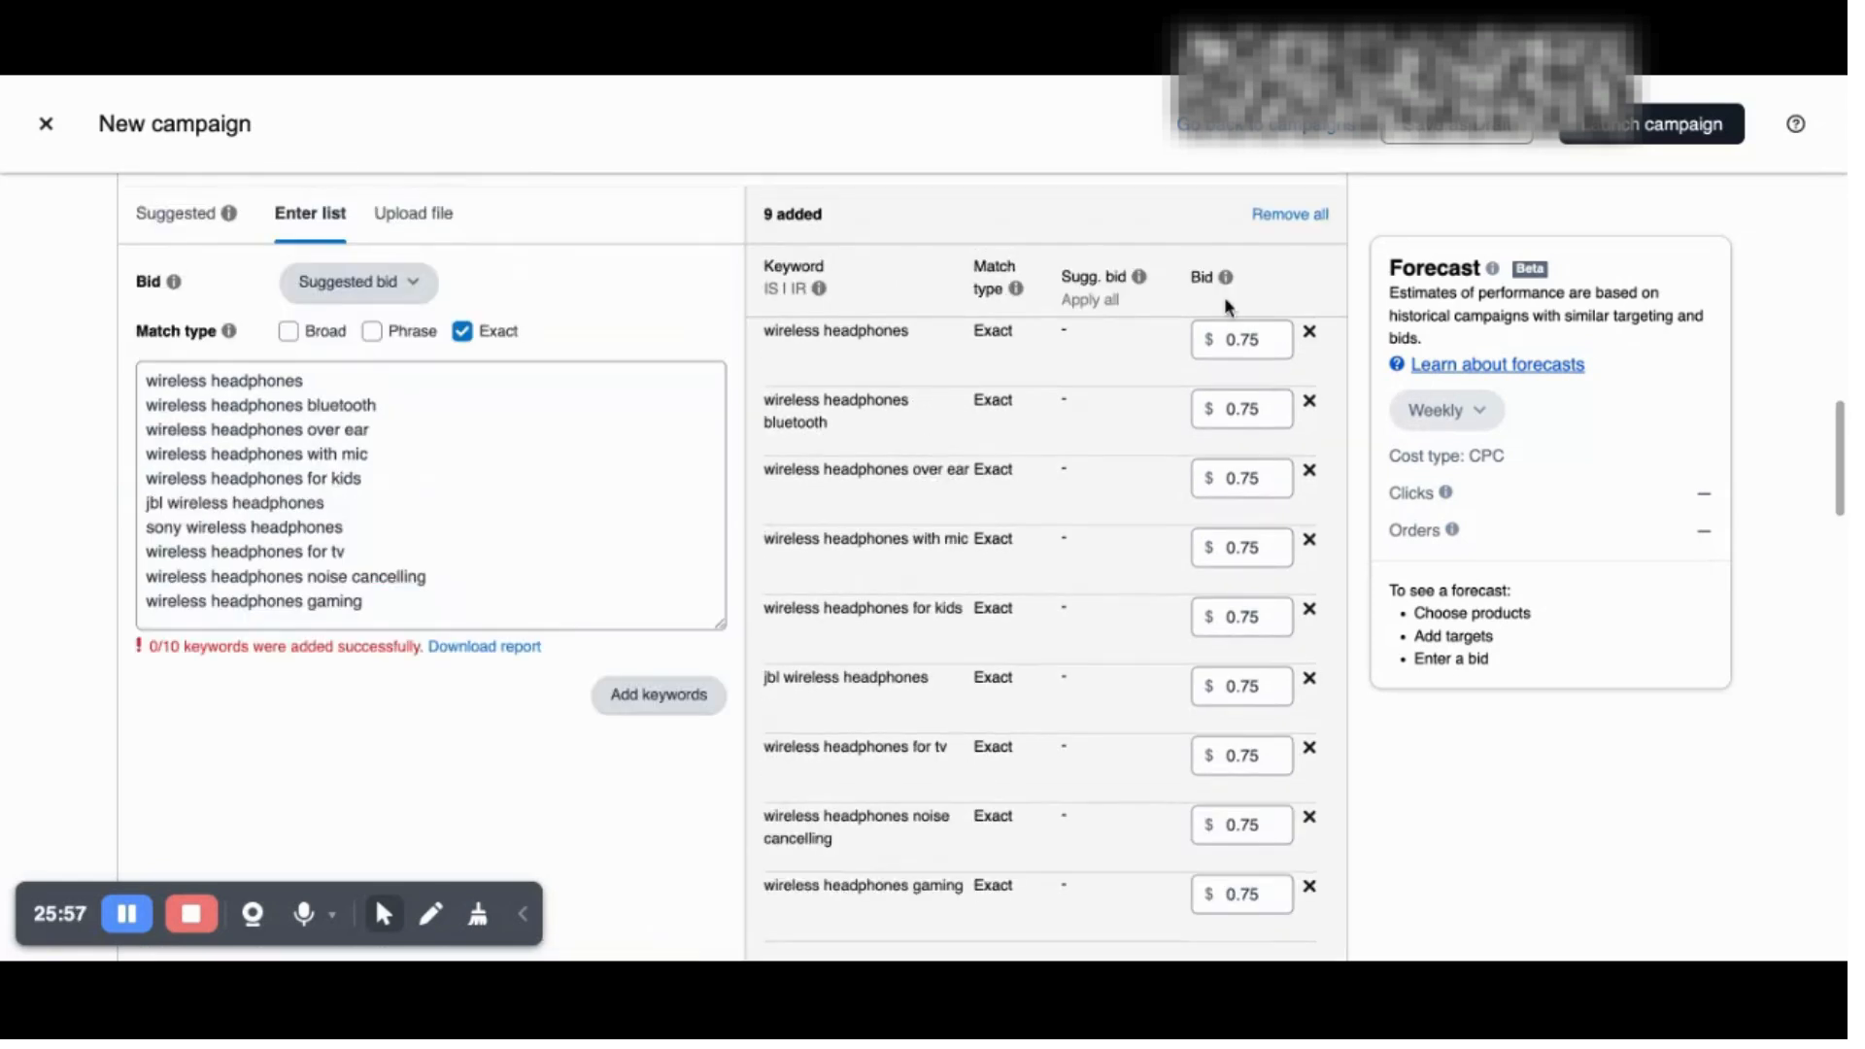
pyautogui.click(1301, 215)
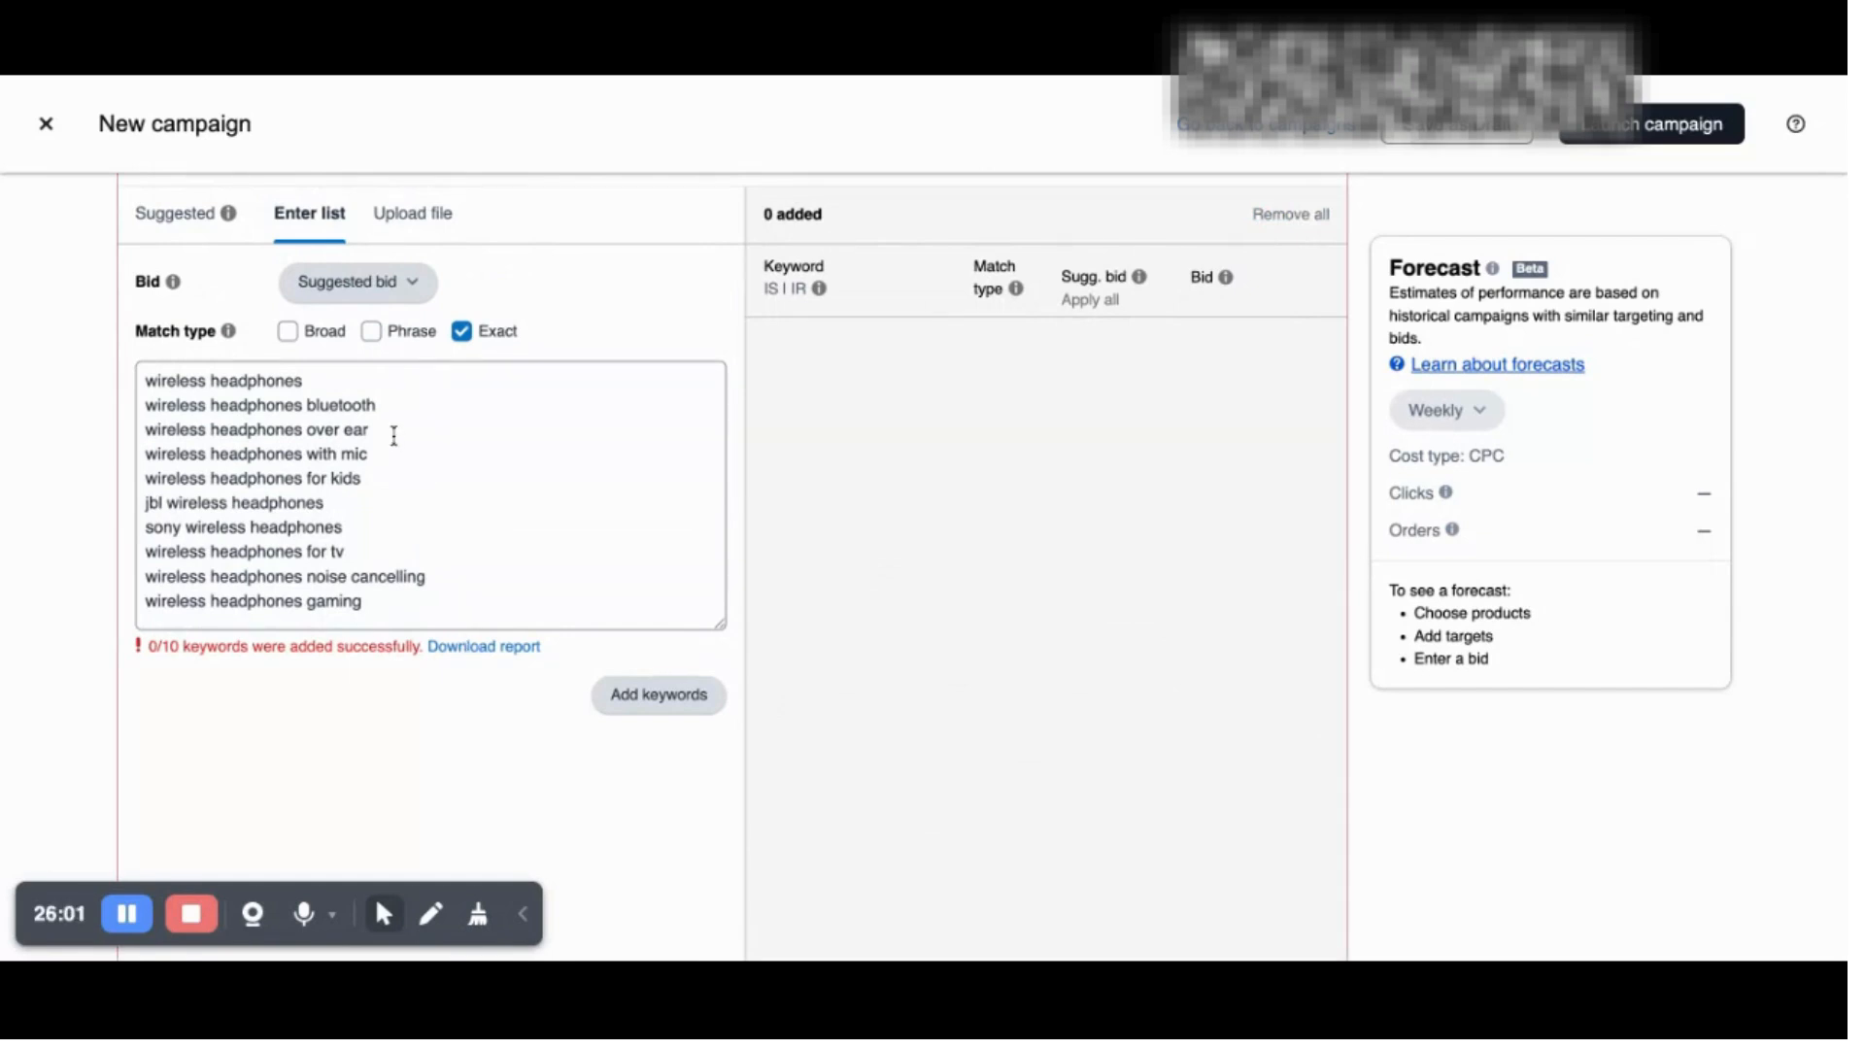
# Step: Replace the keyword entry list with all suggested keywords for "jbl"
pyautogui.click(399, 480)
pyautogui.hotkey('ctrl', 'a')
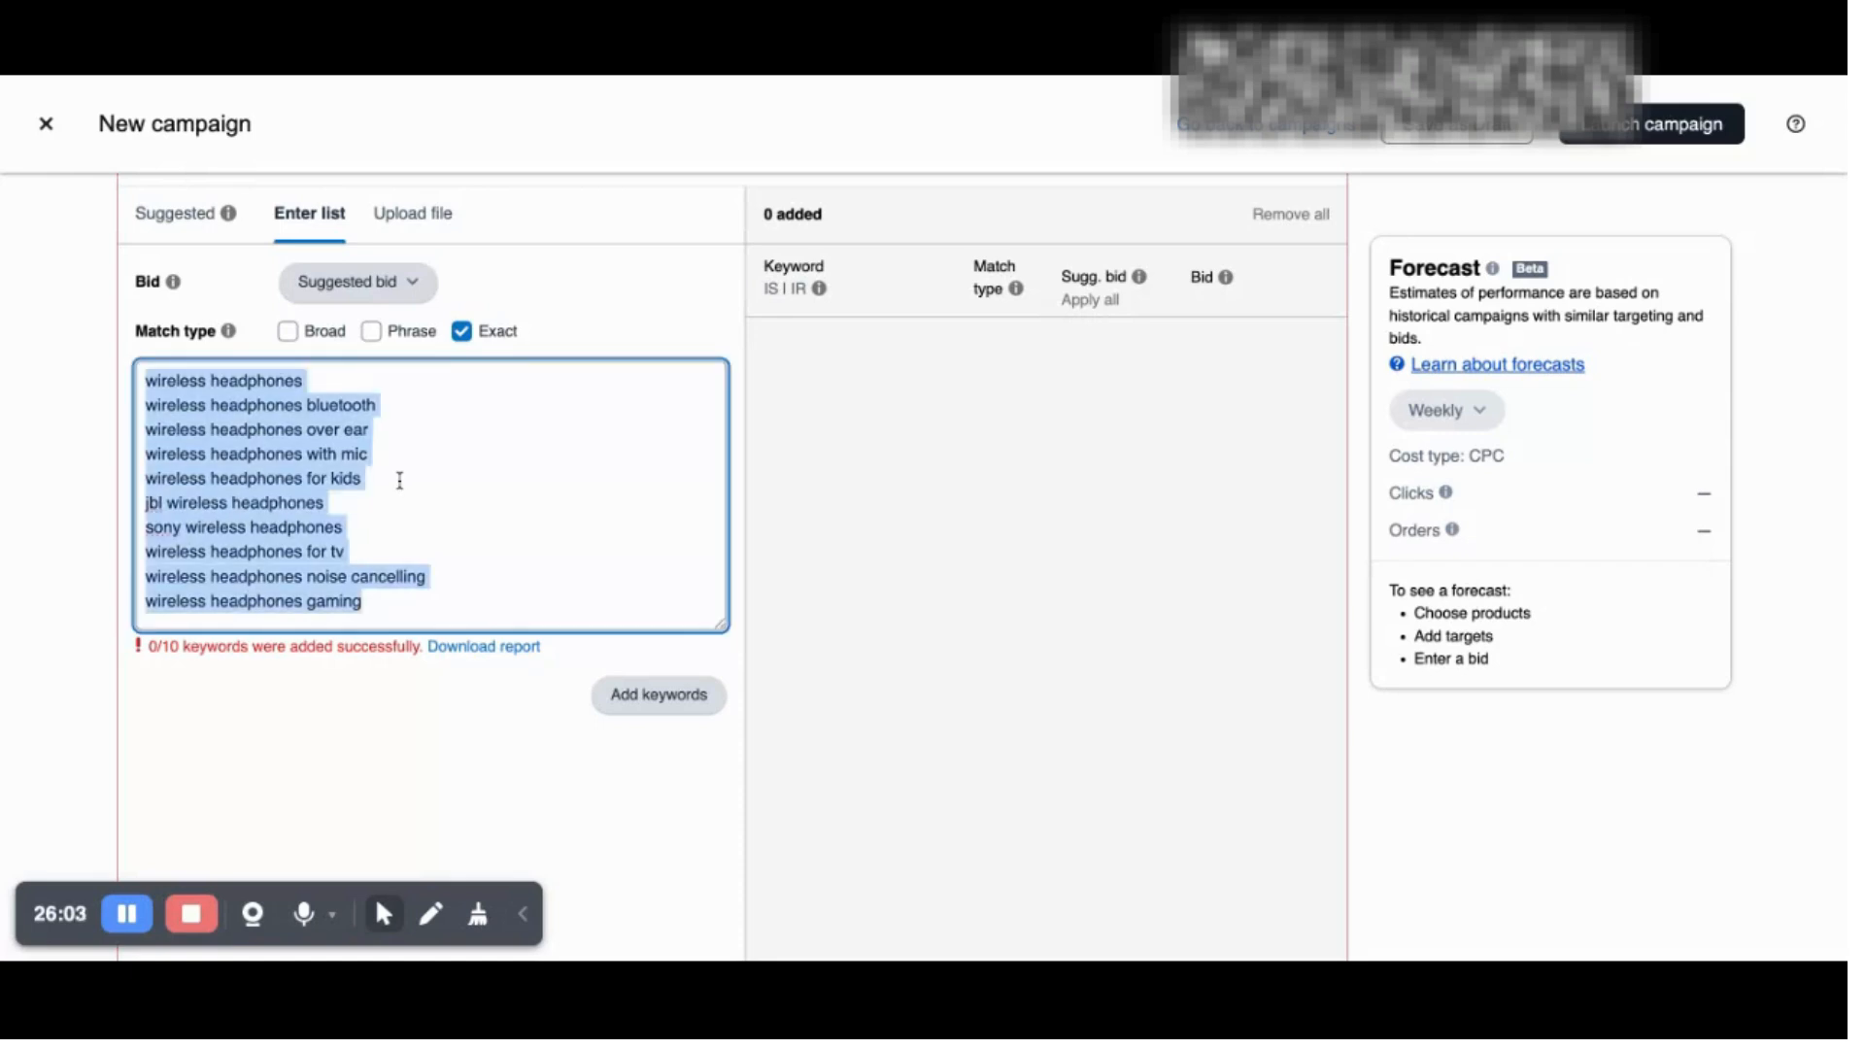
pyautogui.press('BackSpace')
pyautogui.write('jbl')
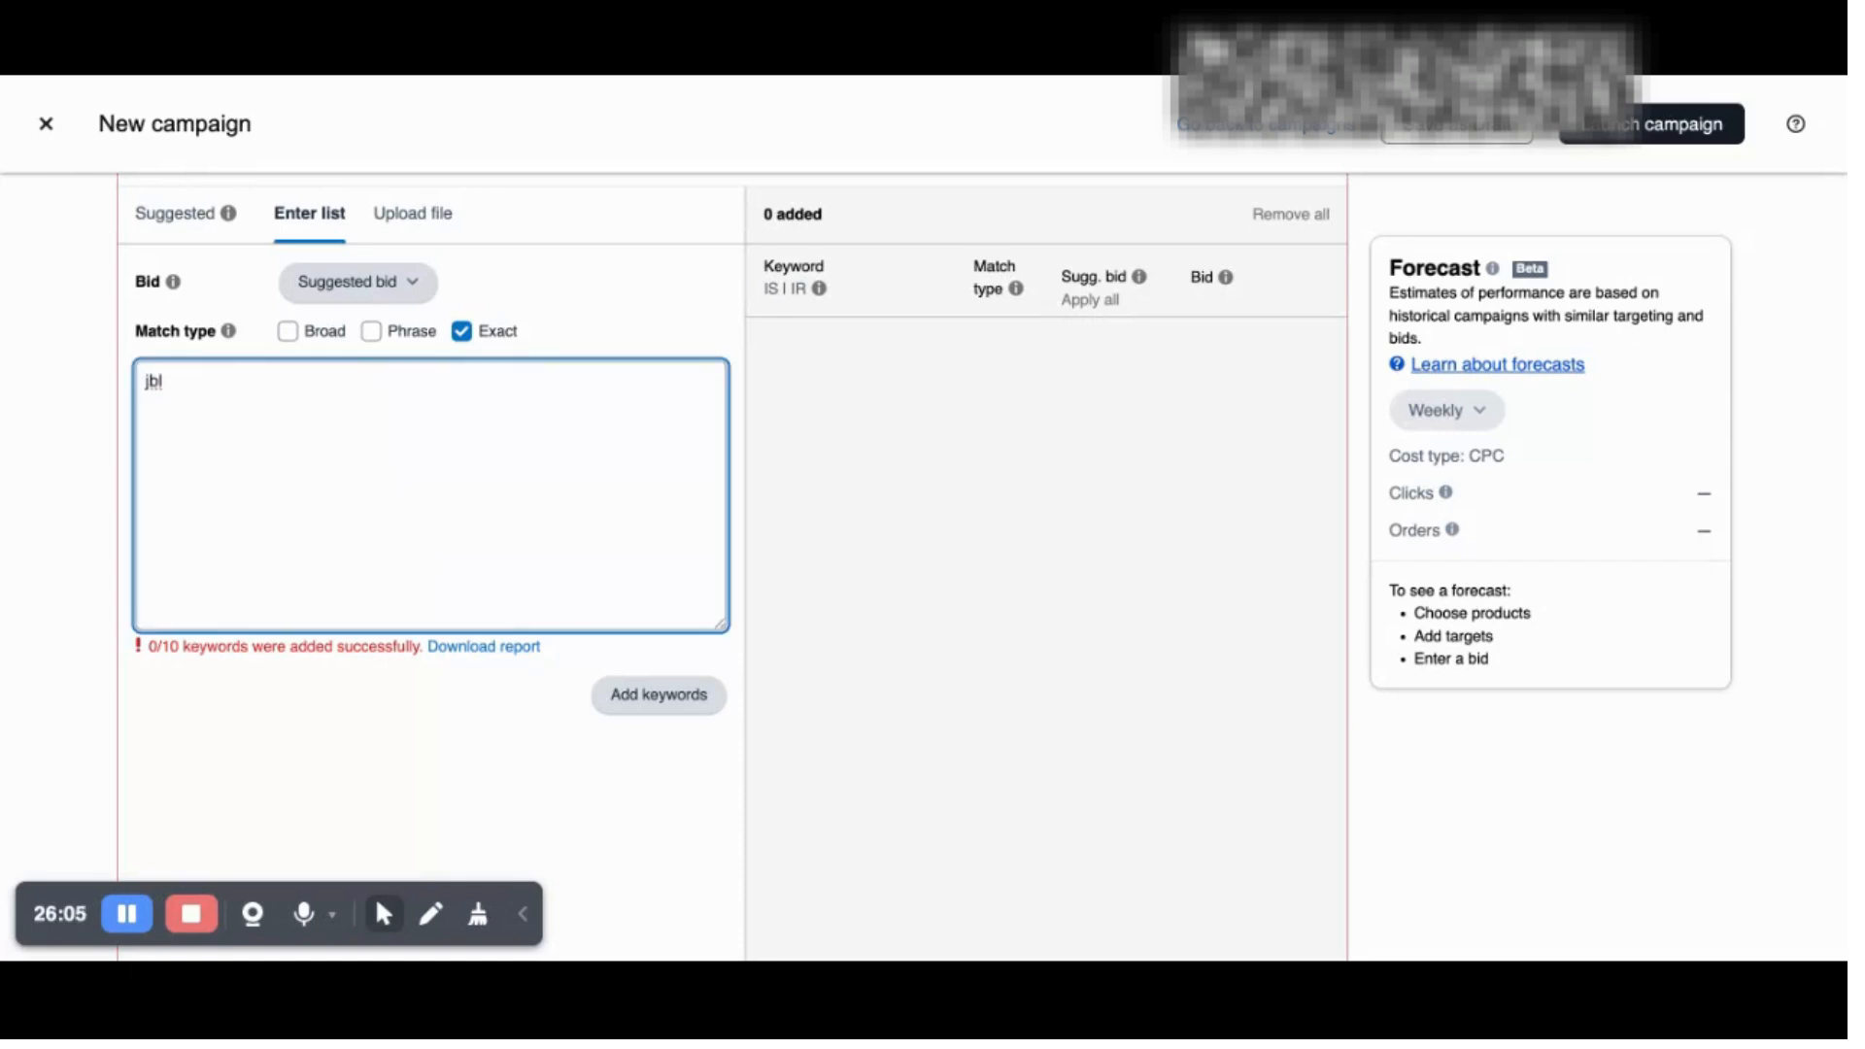
pyautogui.scroll(-2, 729, 544)
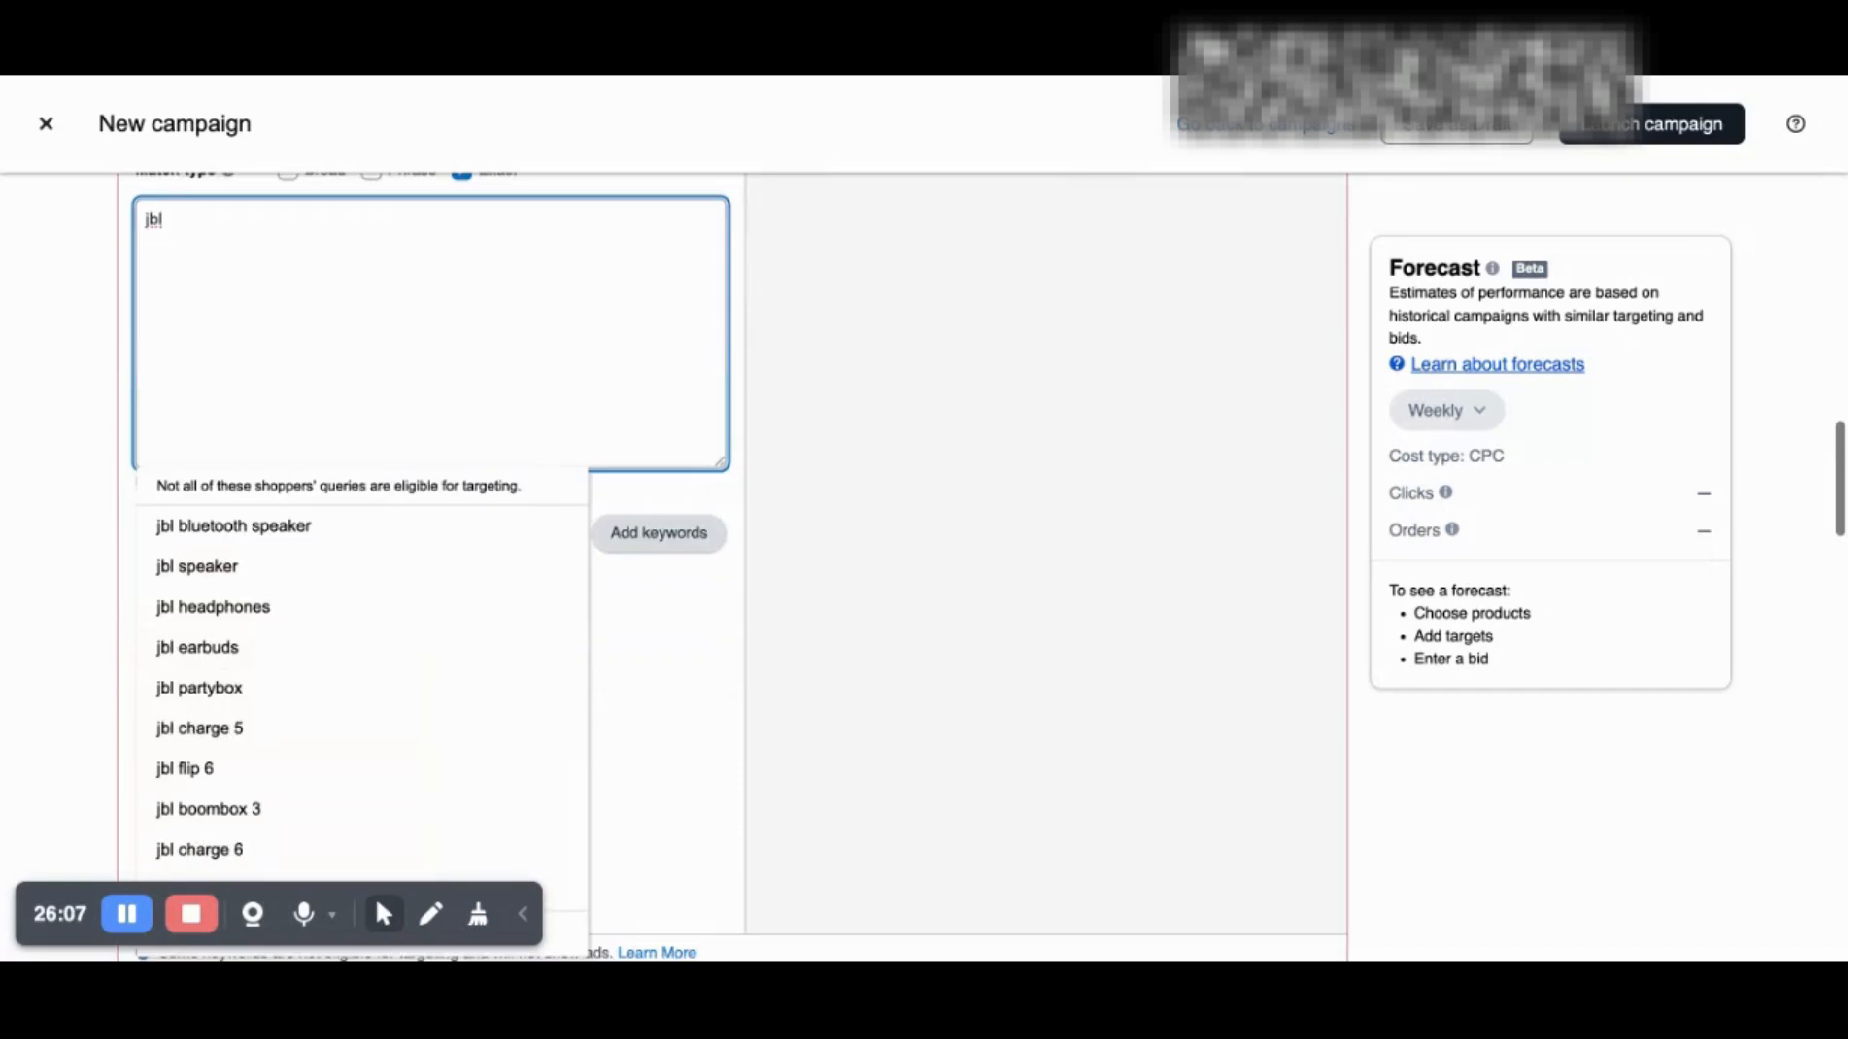
pyautogui.scroll(-2, 350, 545)
pyautogui.click(304, 718)
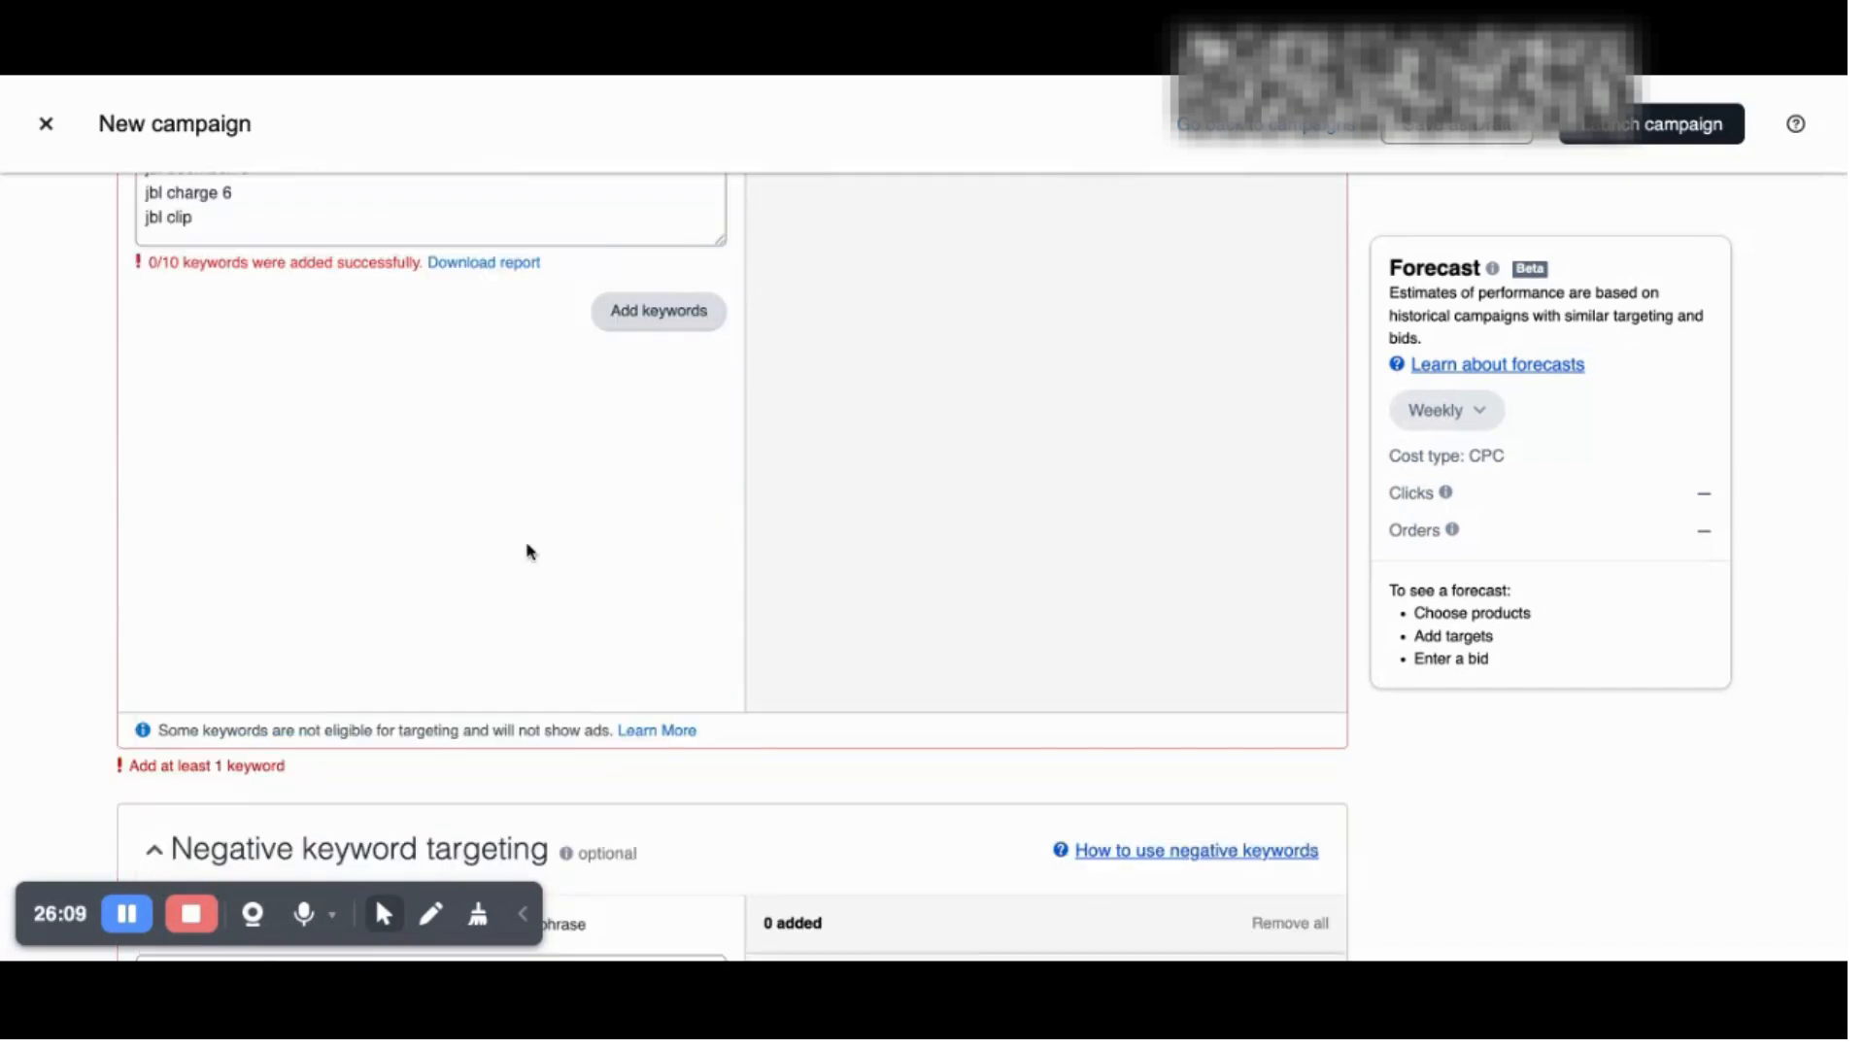
# Step: Add the listed jbl keywords as exact match with an alternate bid of $0.75
pyautogui.click(685, 325)
pyautogui.scroll(4, 831, 368)
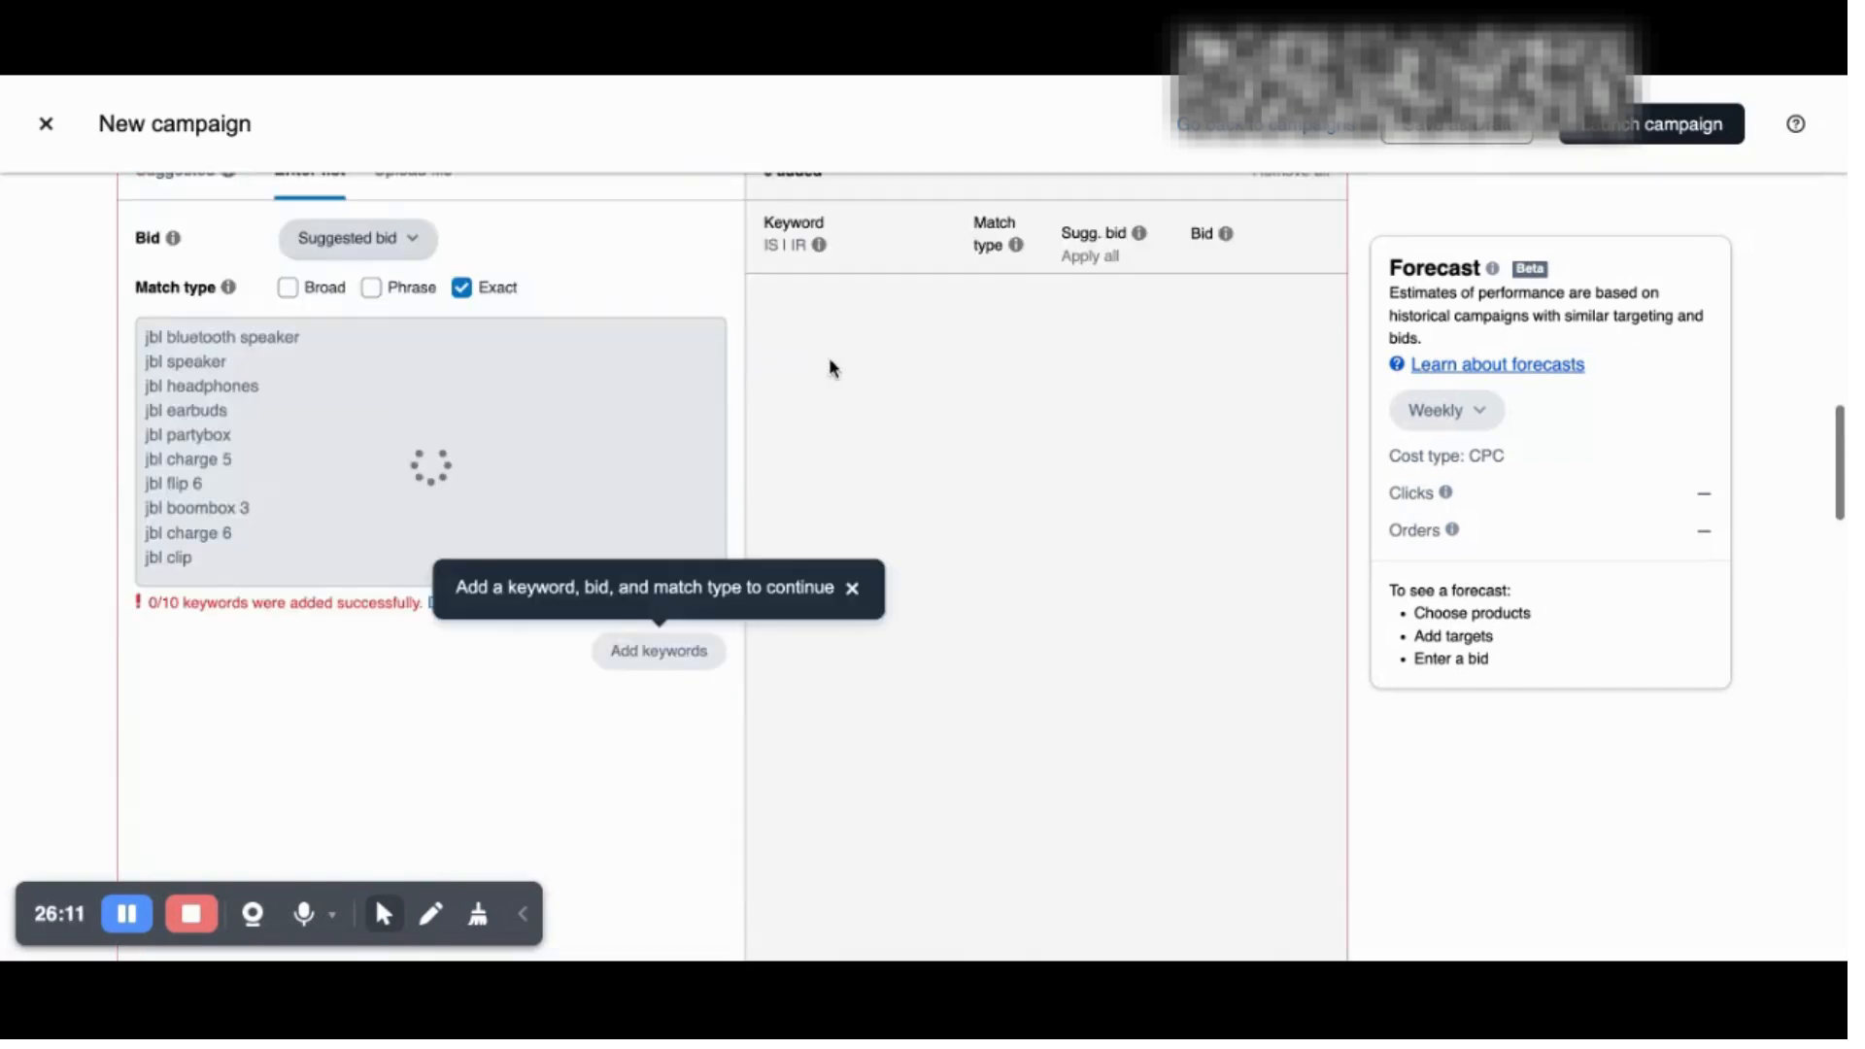
pyautogui.scroll(1, 829, 361)
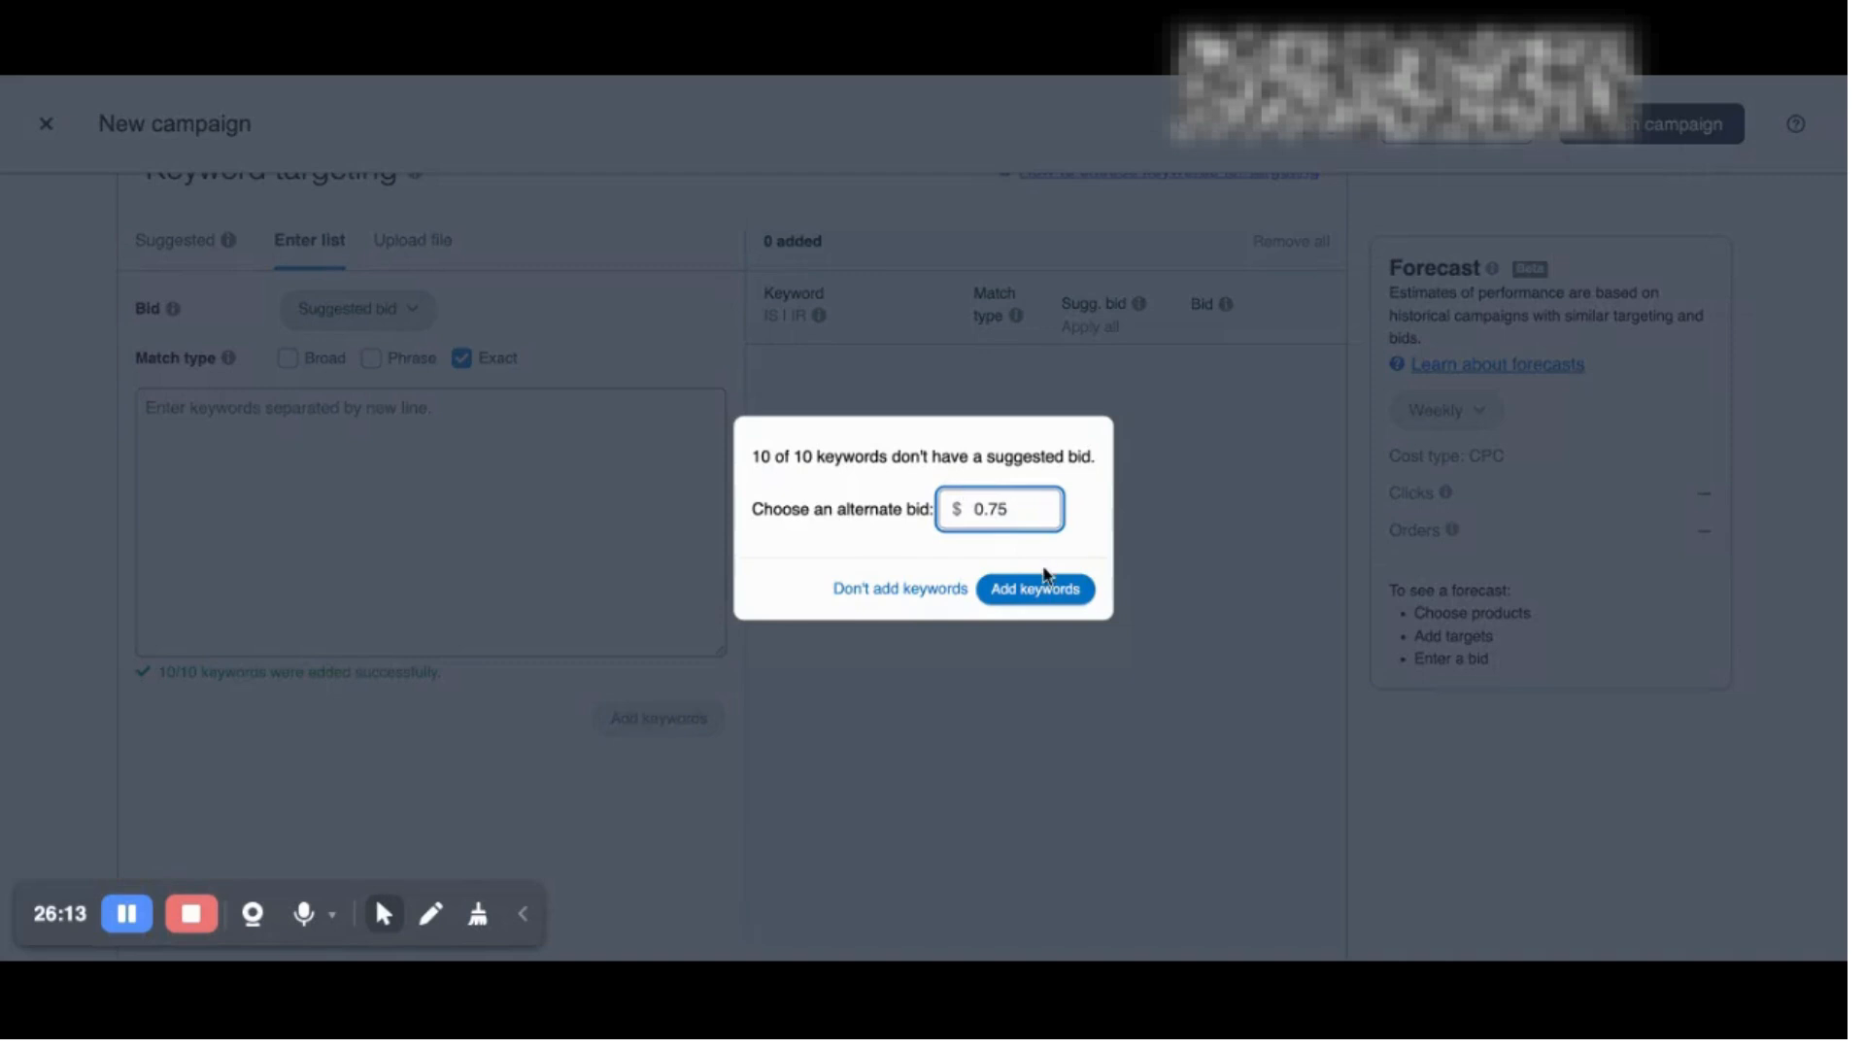
pyautogui.click(1045, 576)
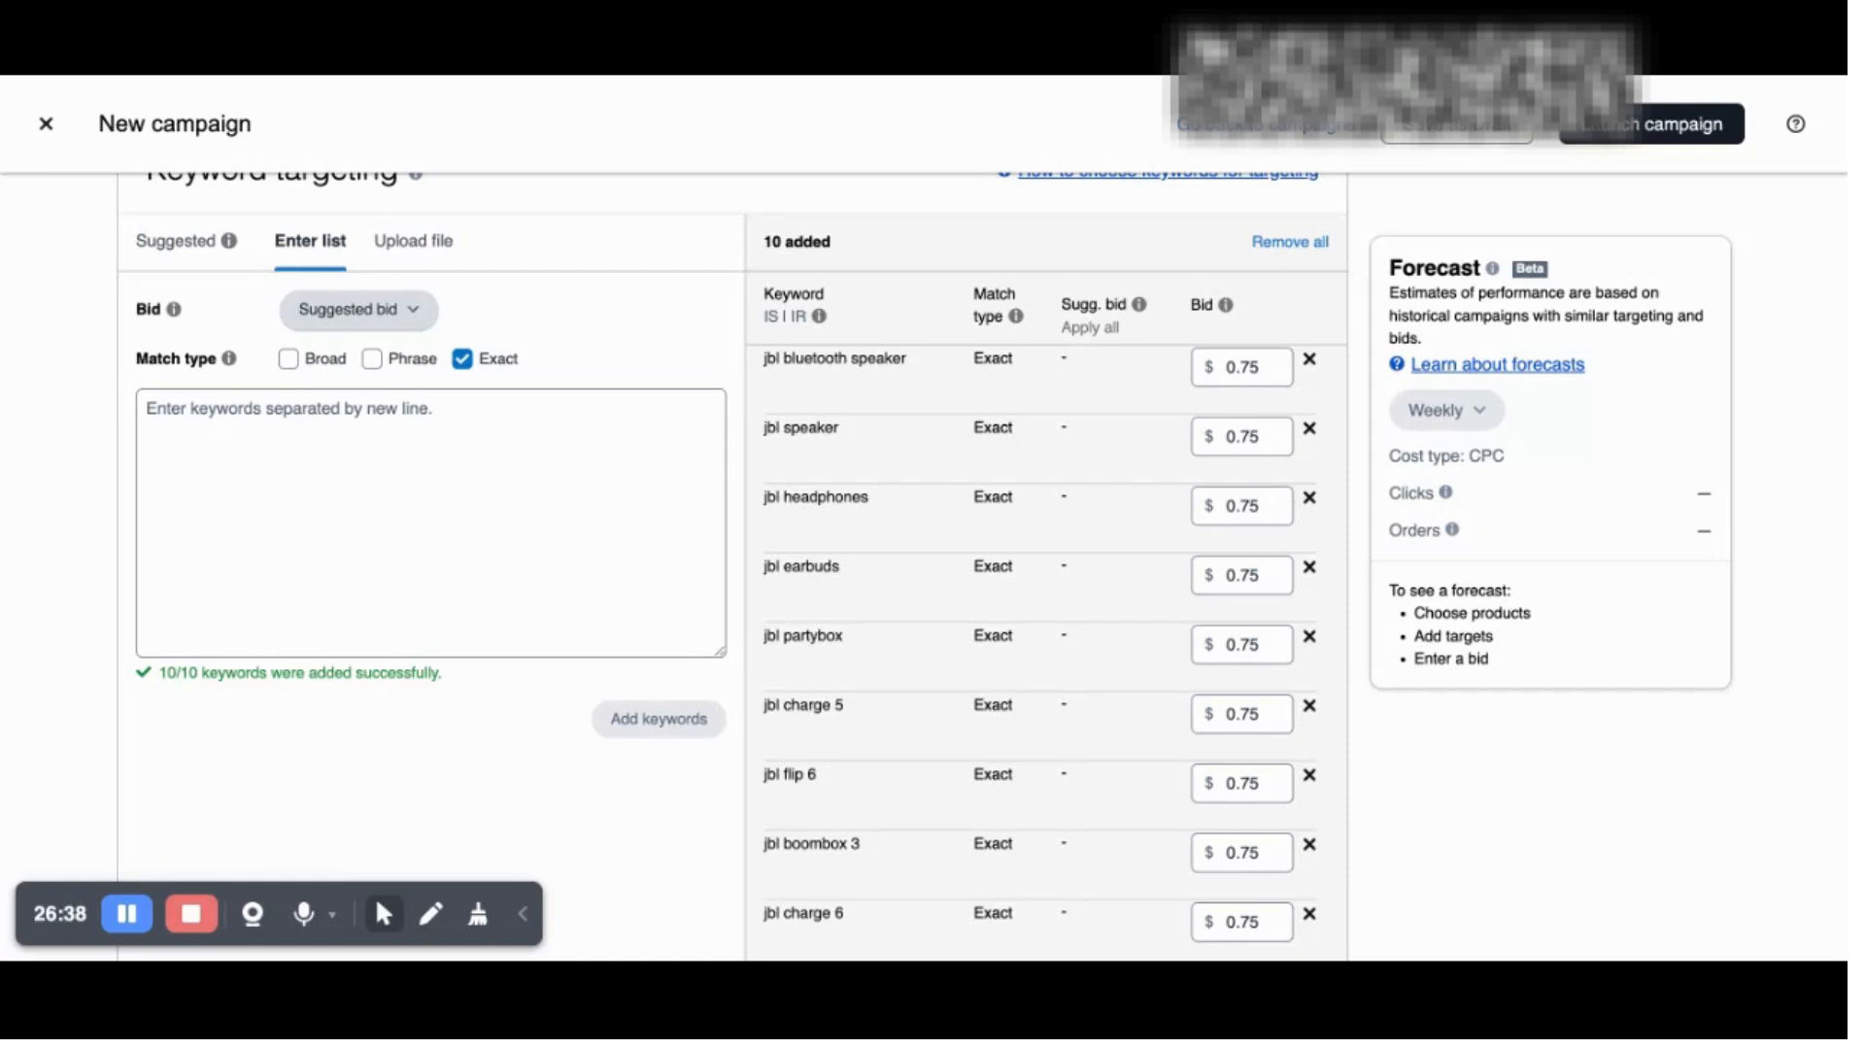
# Step: Rename the ad group as "Headphones - Offensive"
pyautogui.scroll(20, 732, 583)
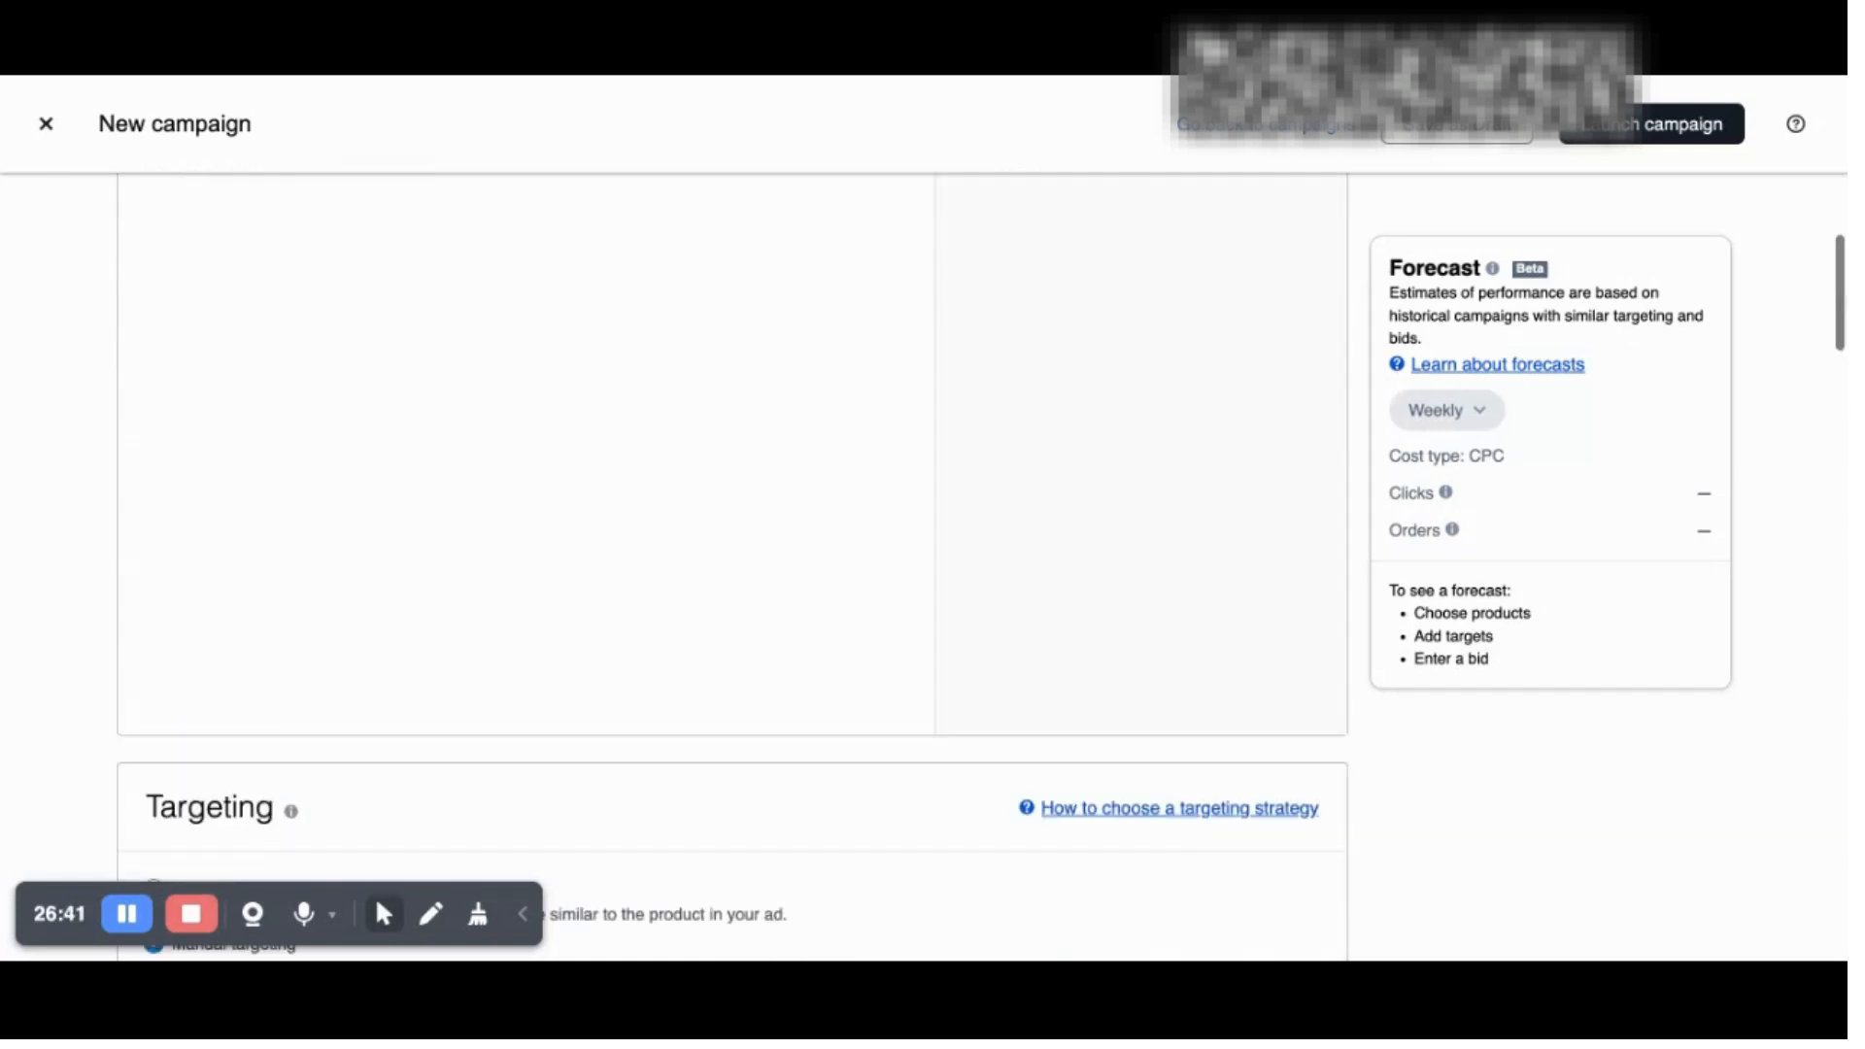
pyautogui.scroll(-1, 831, 429)
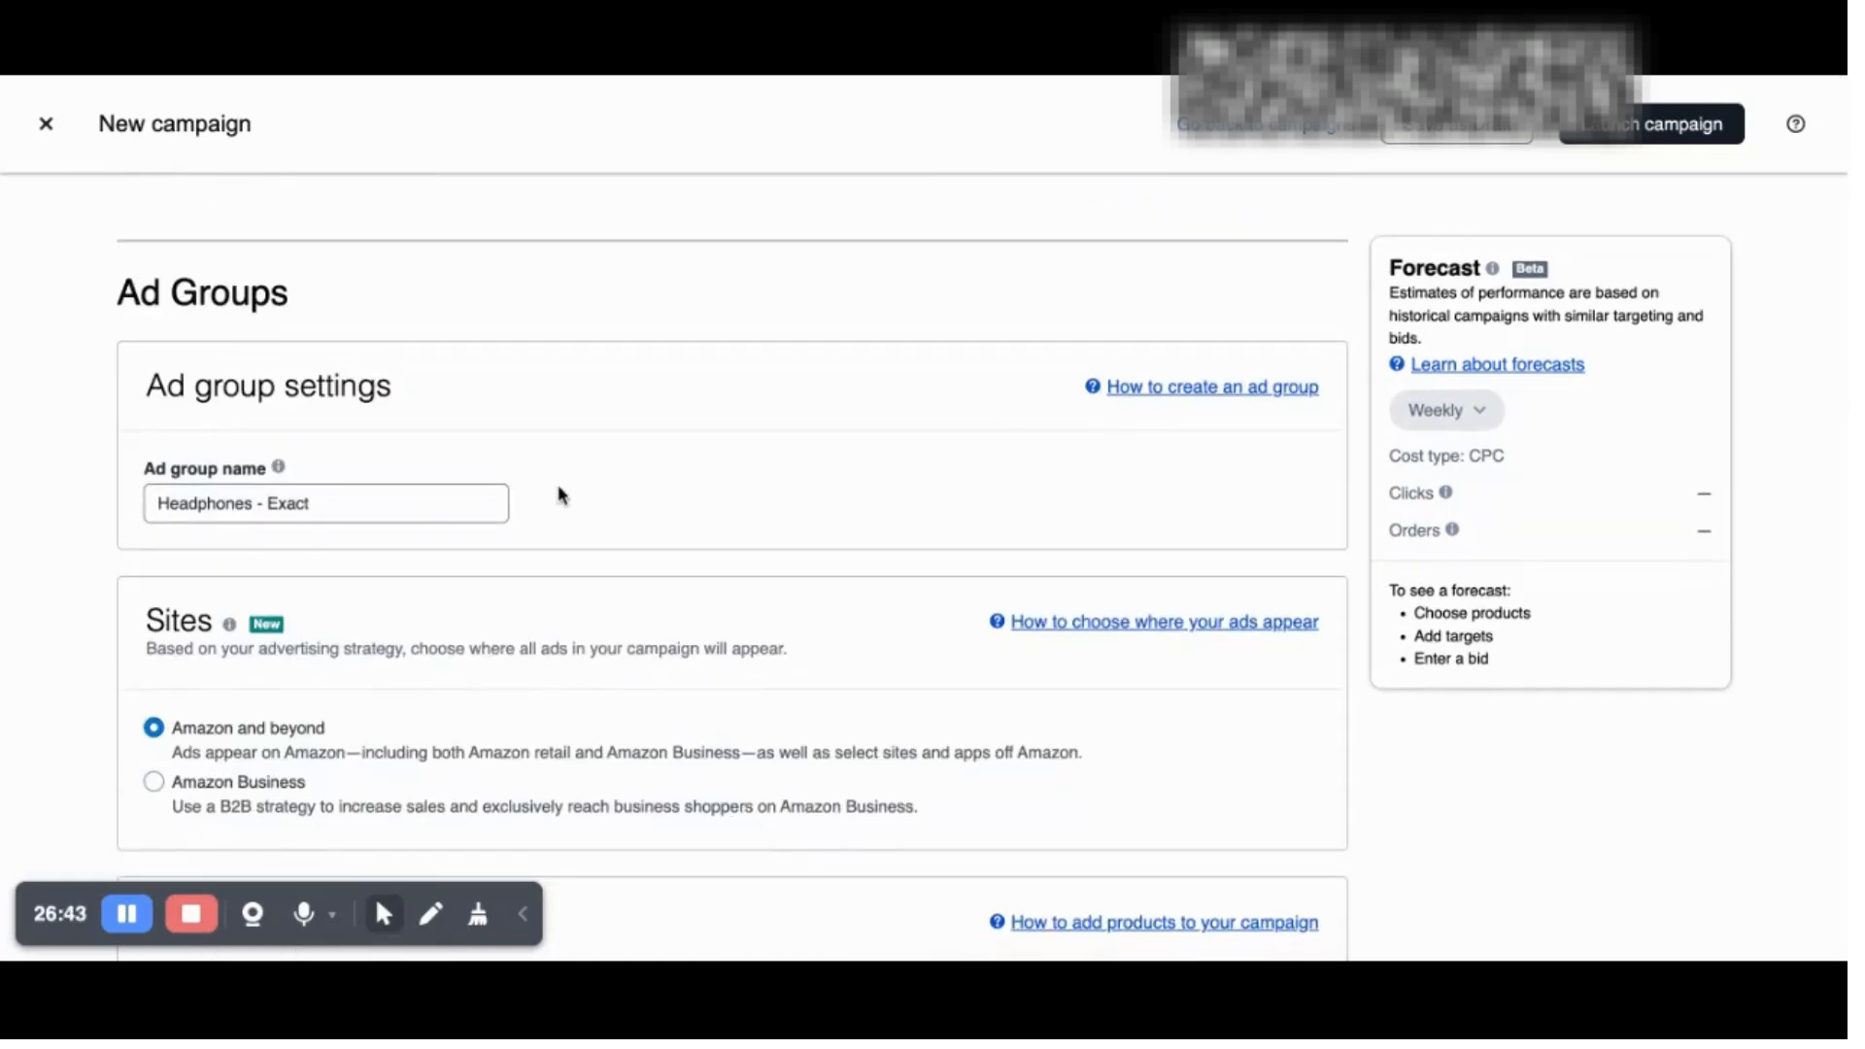
pyautogui.click(441, 499)
pyautogui.doubleClick(438, 496)
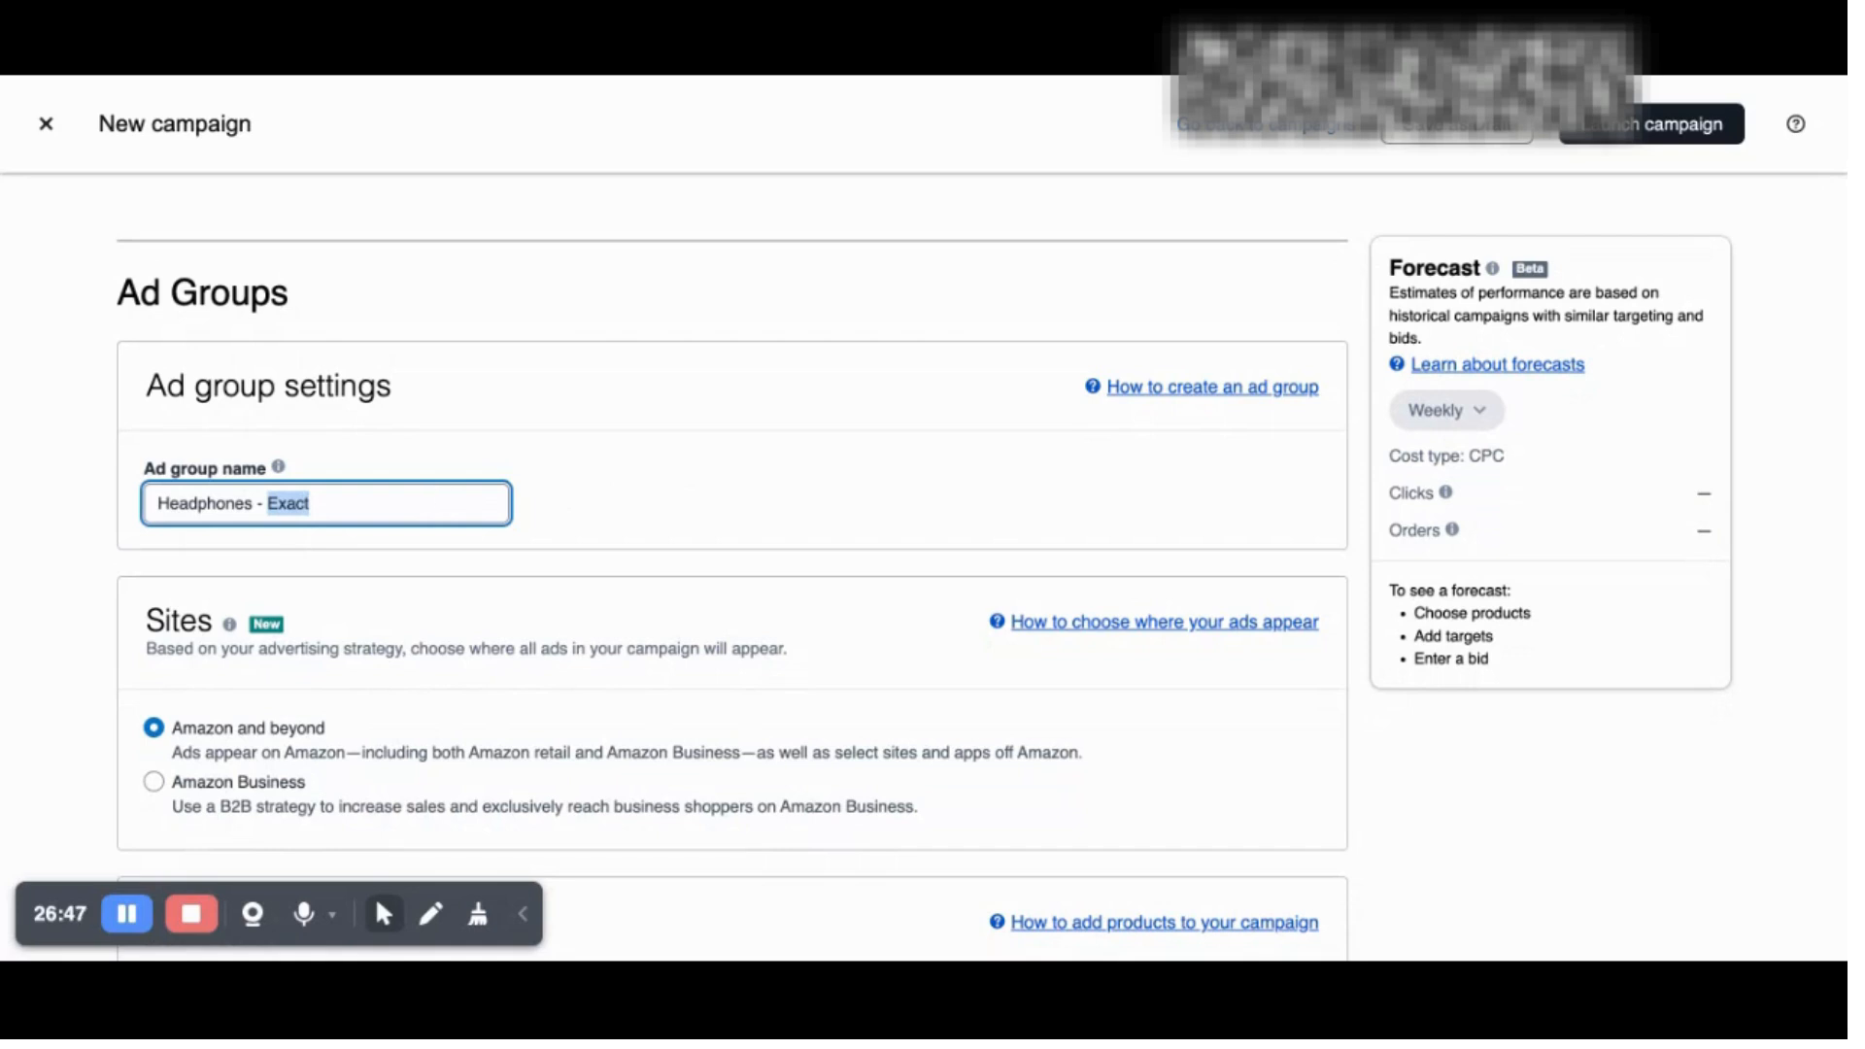
pyautogui.write('Offensive')
# Step: Switch the campaign's manual targeting to product targeting
pyautogui.scroll(-5, 653, 512)
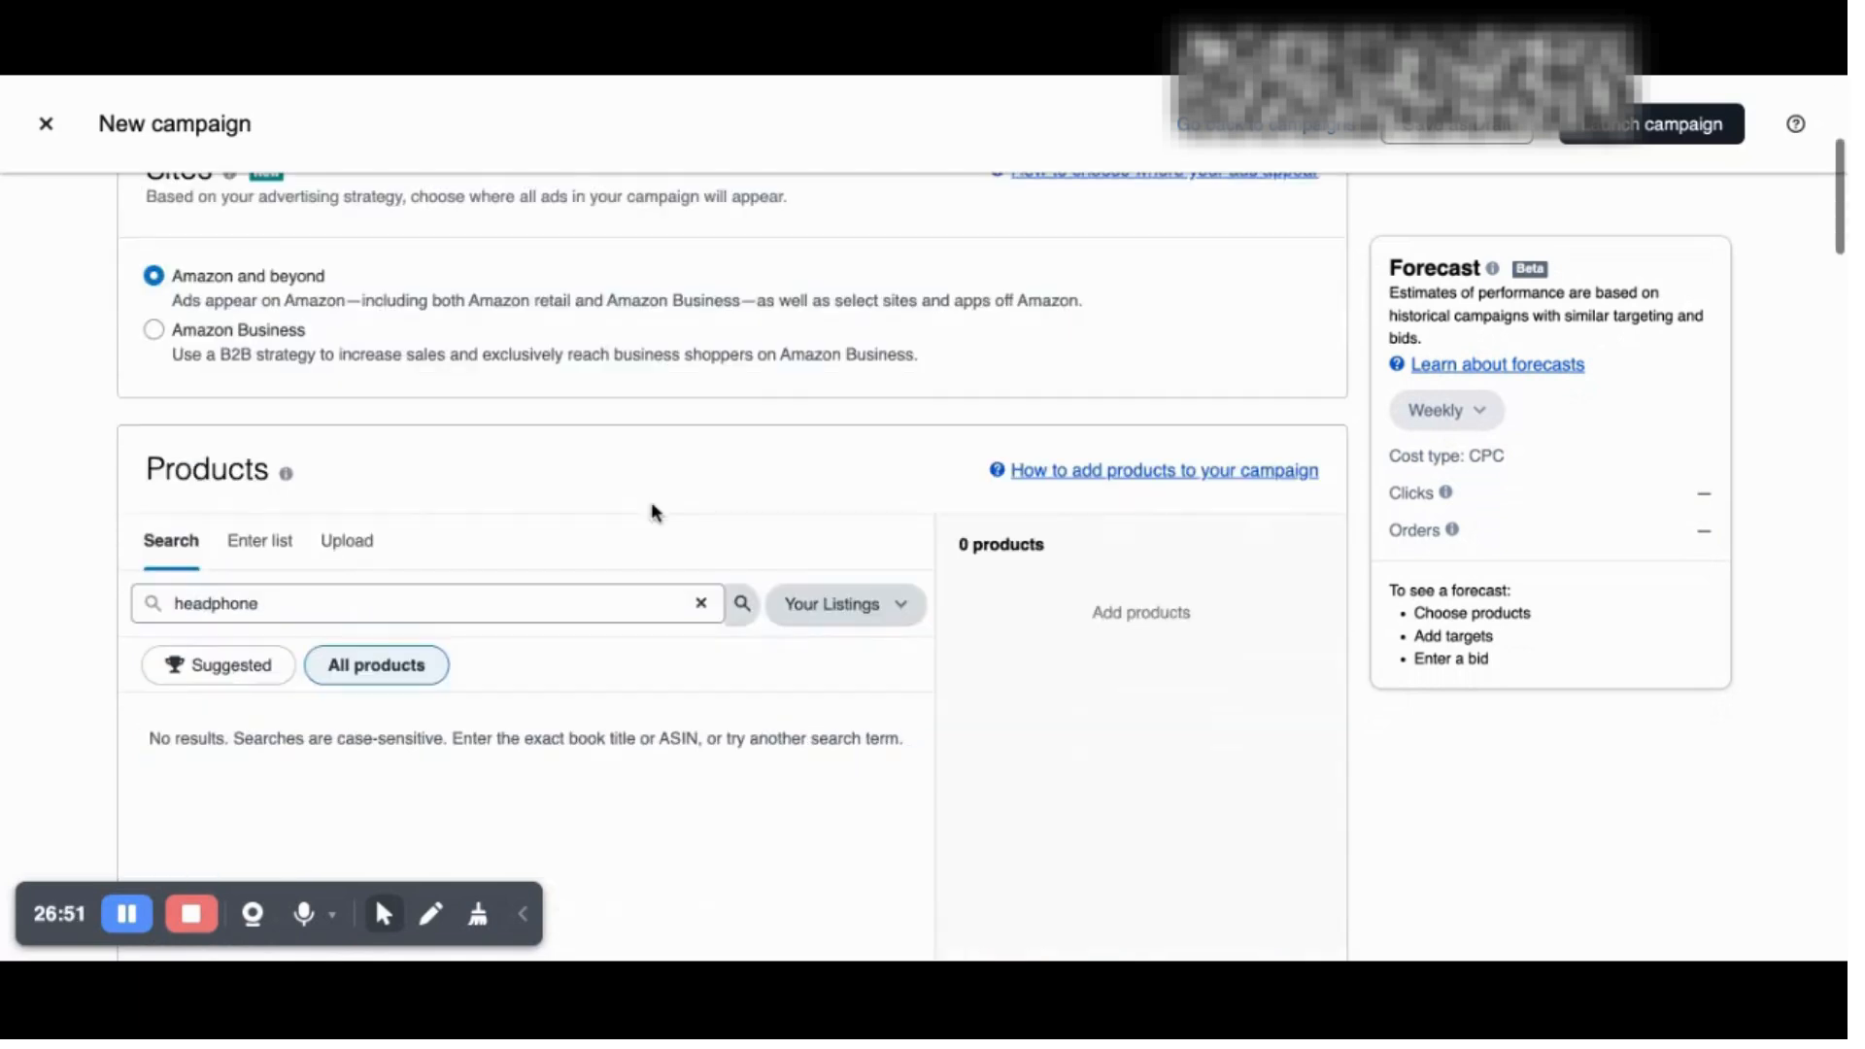
pyautogui.scroll(-3, 651, 501)
pyautogui.scroll(-5, 728, 583)
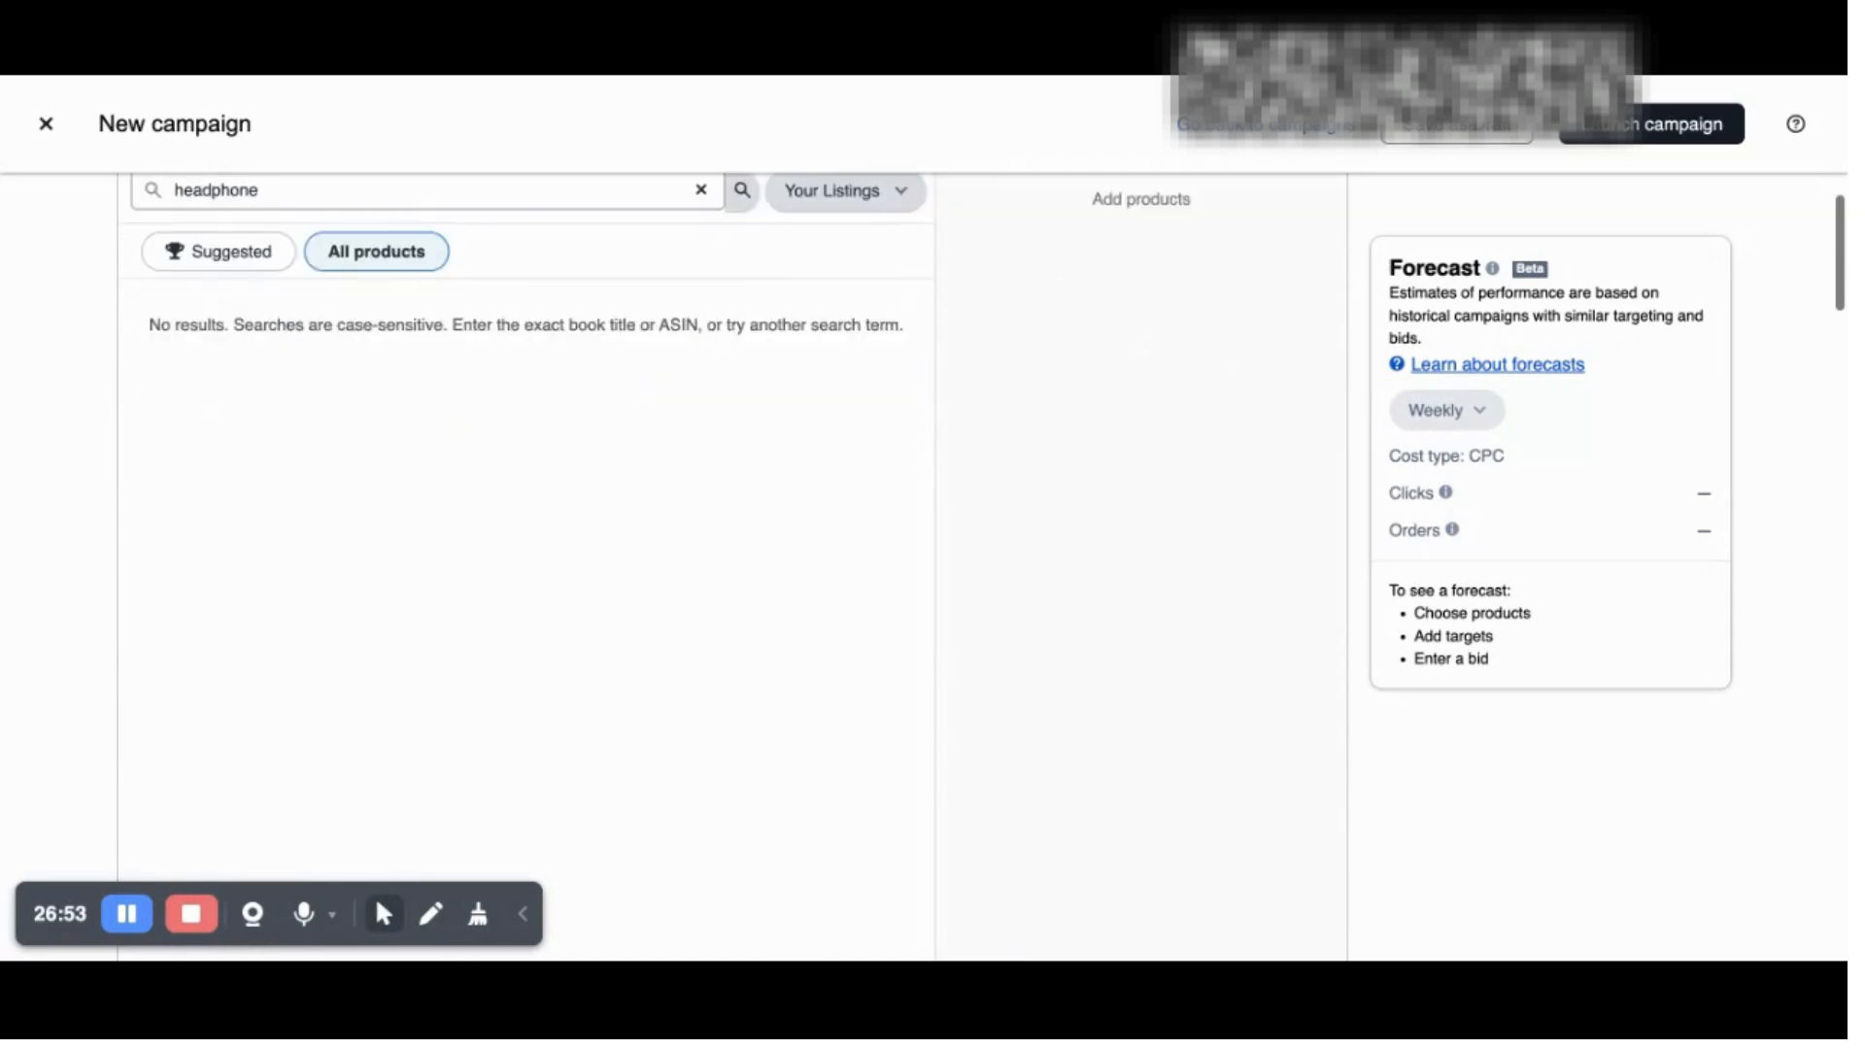
pyautogui.scroll(5, 728, 583)
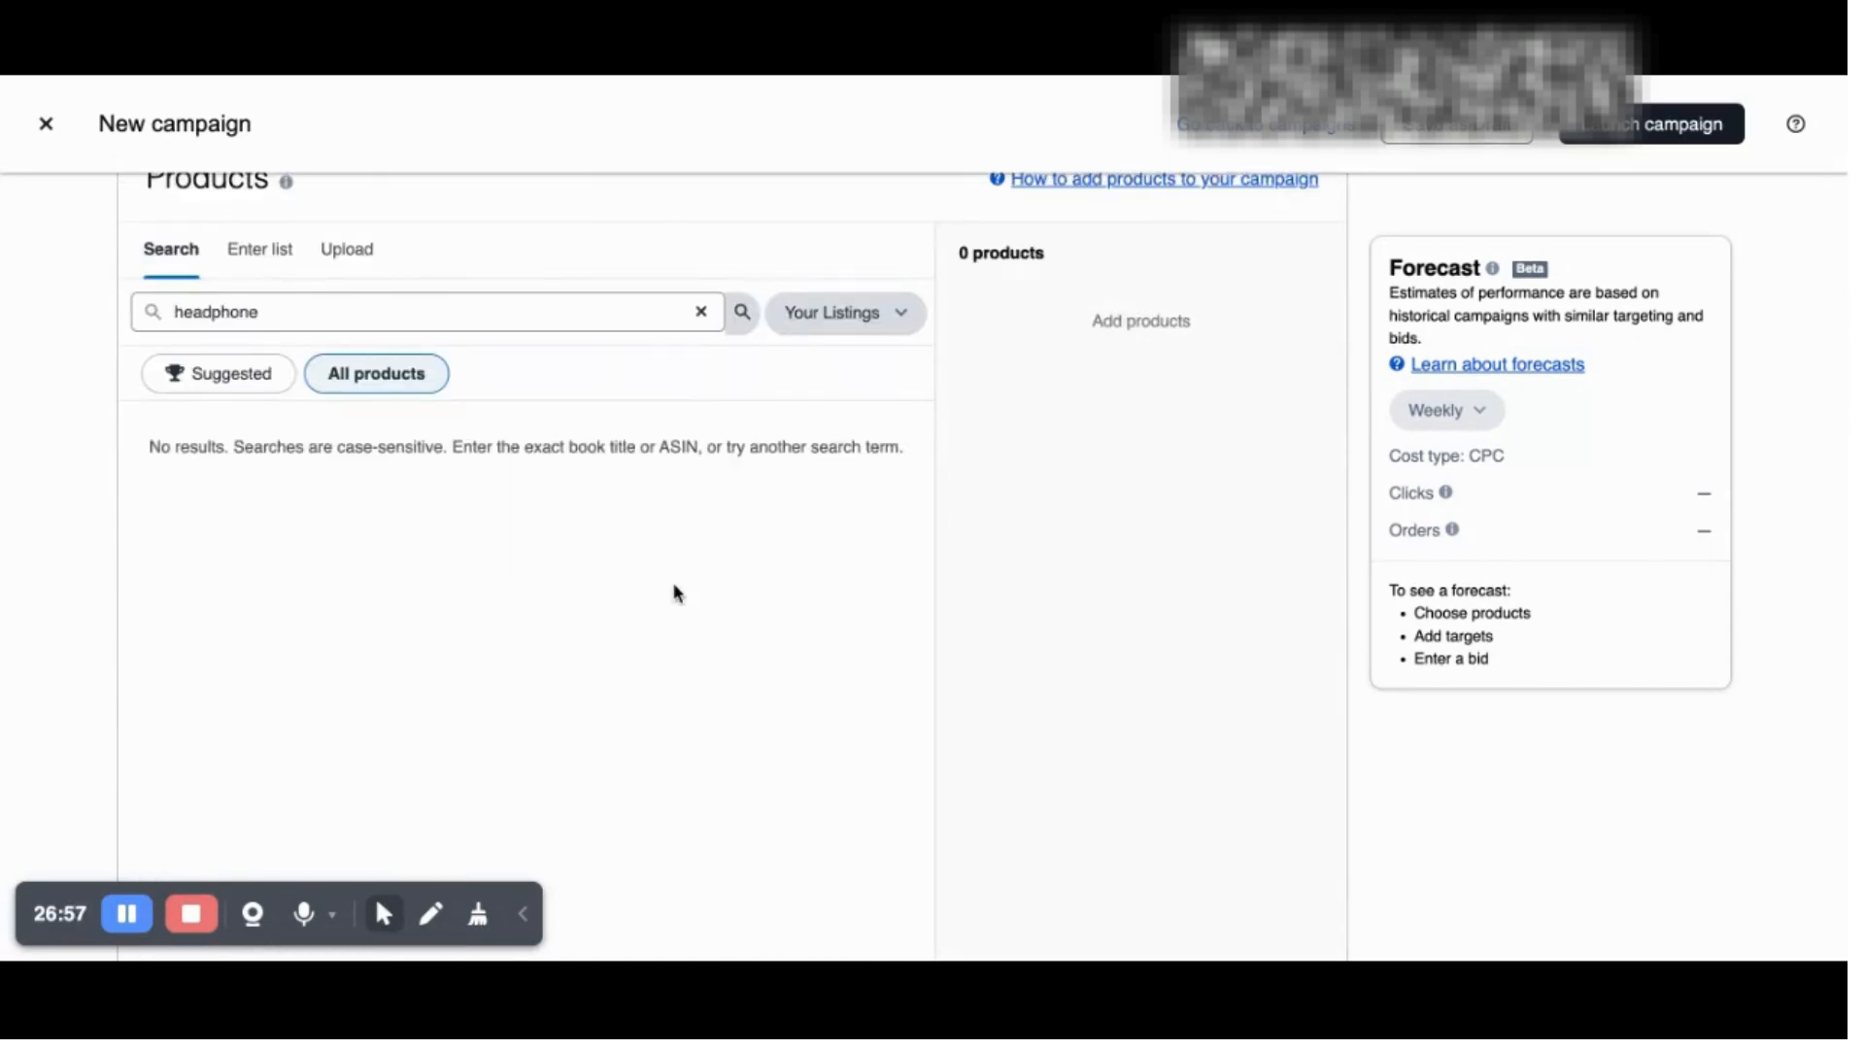
pyautogui.click(495, 306)
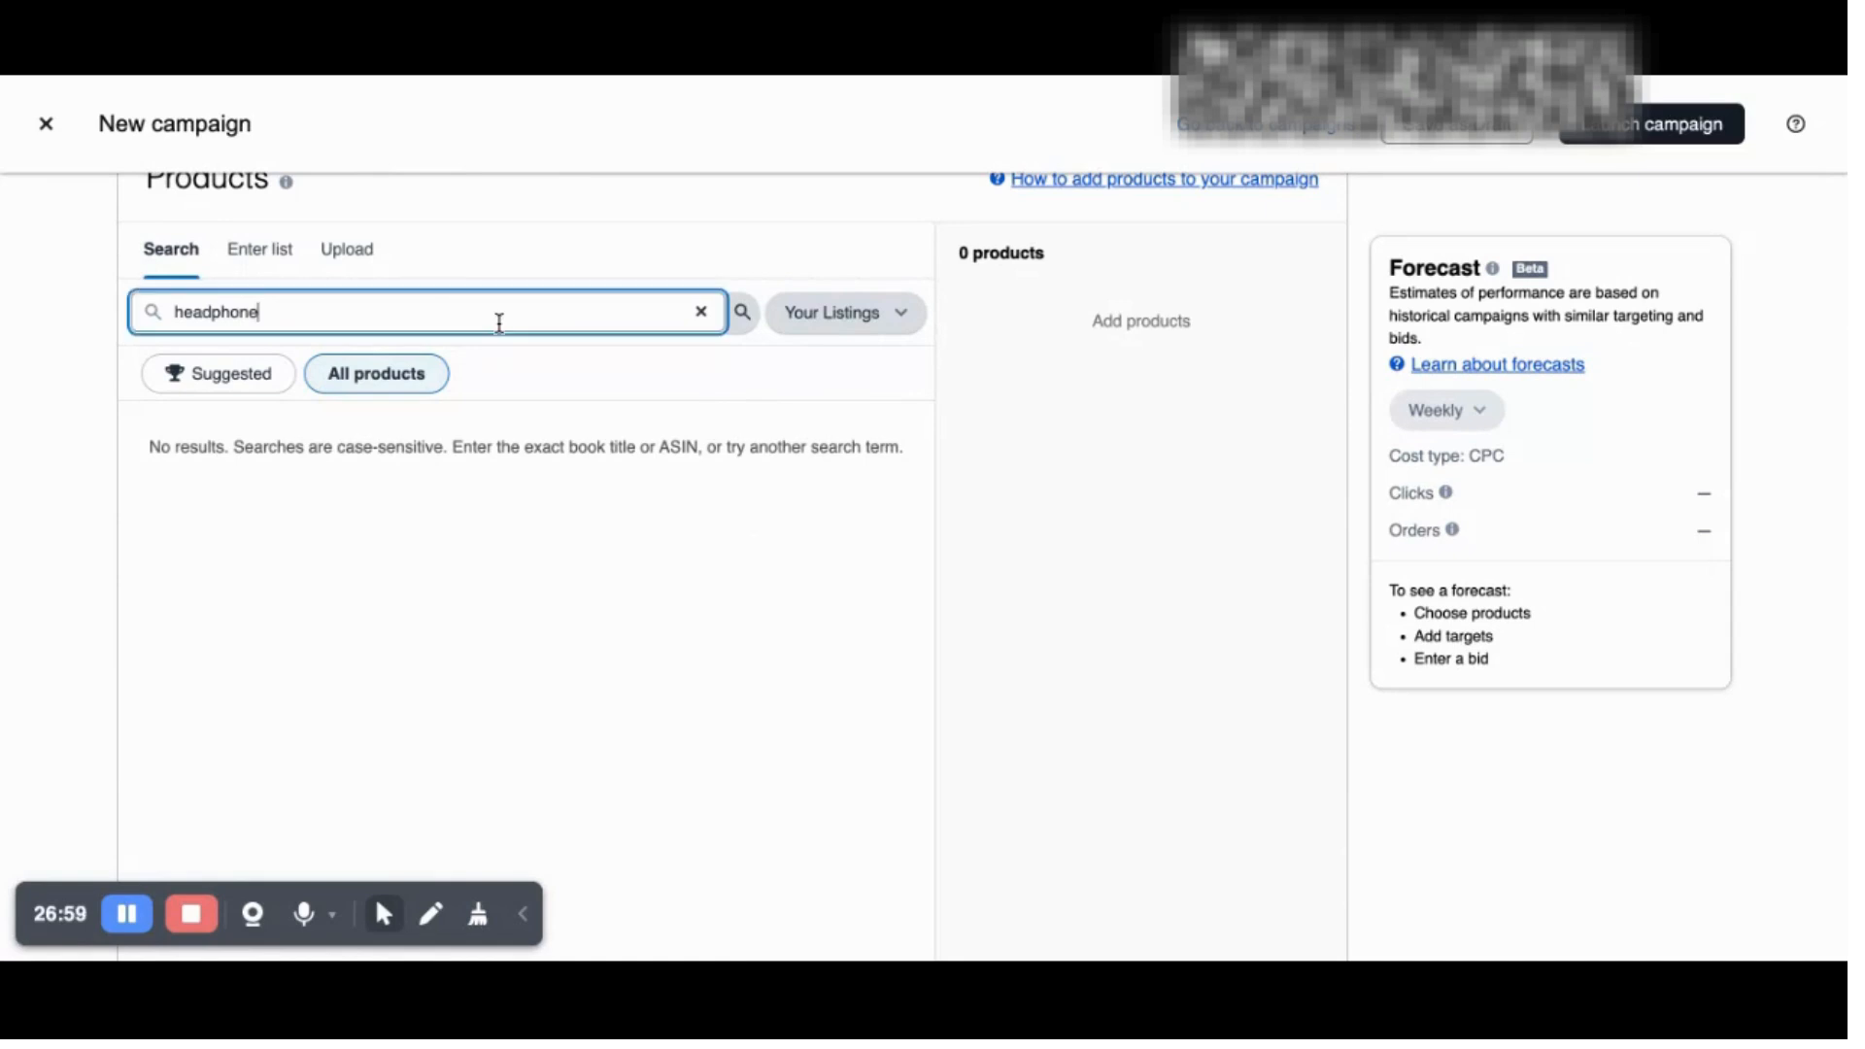
pyautogui.scroll(-6, 612, 541)
pyautogui.scroll(-2, 609, 540)
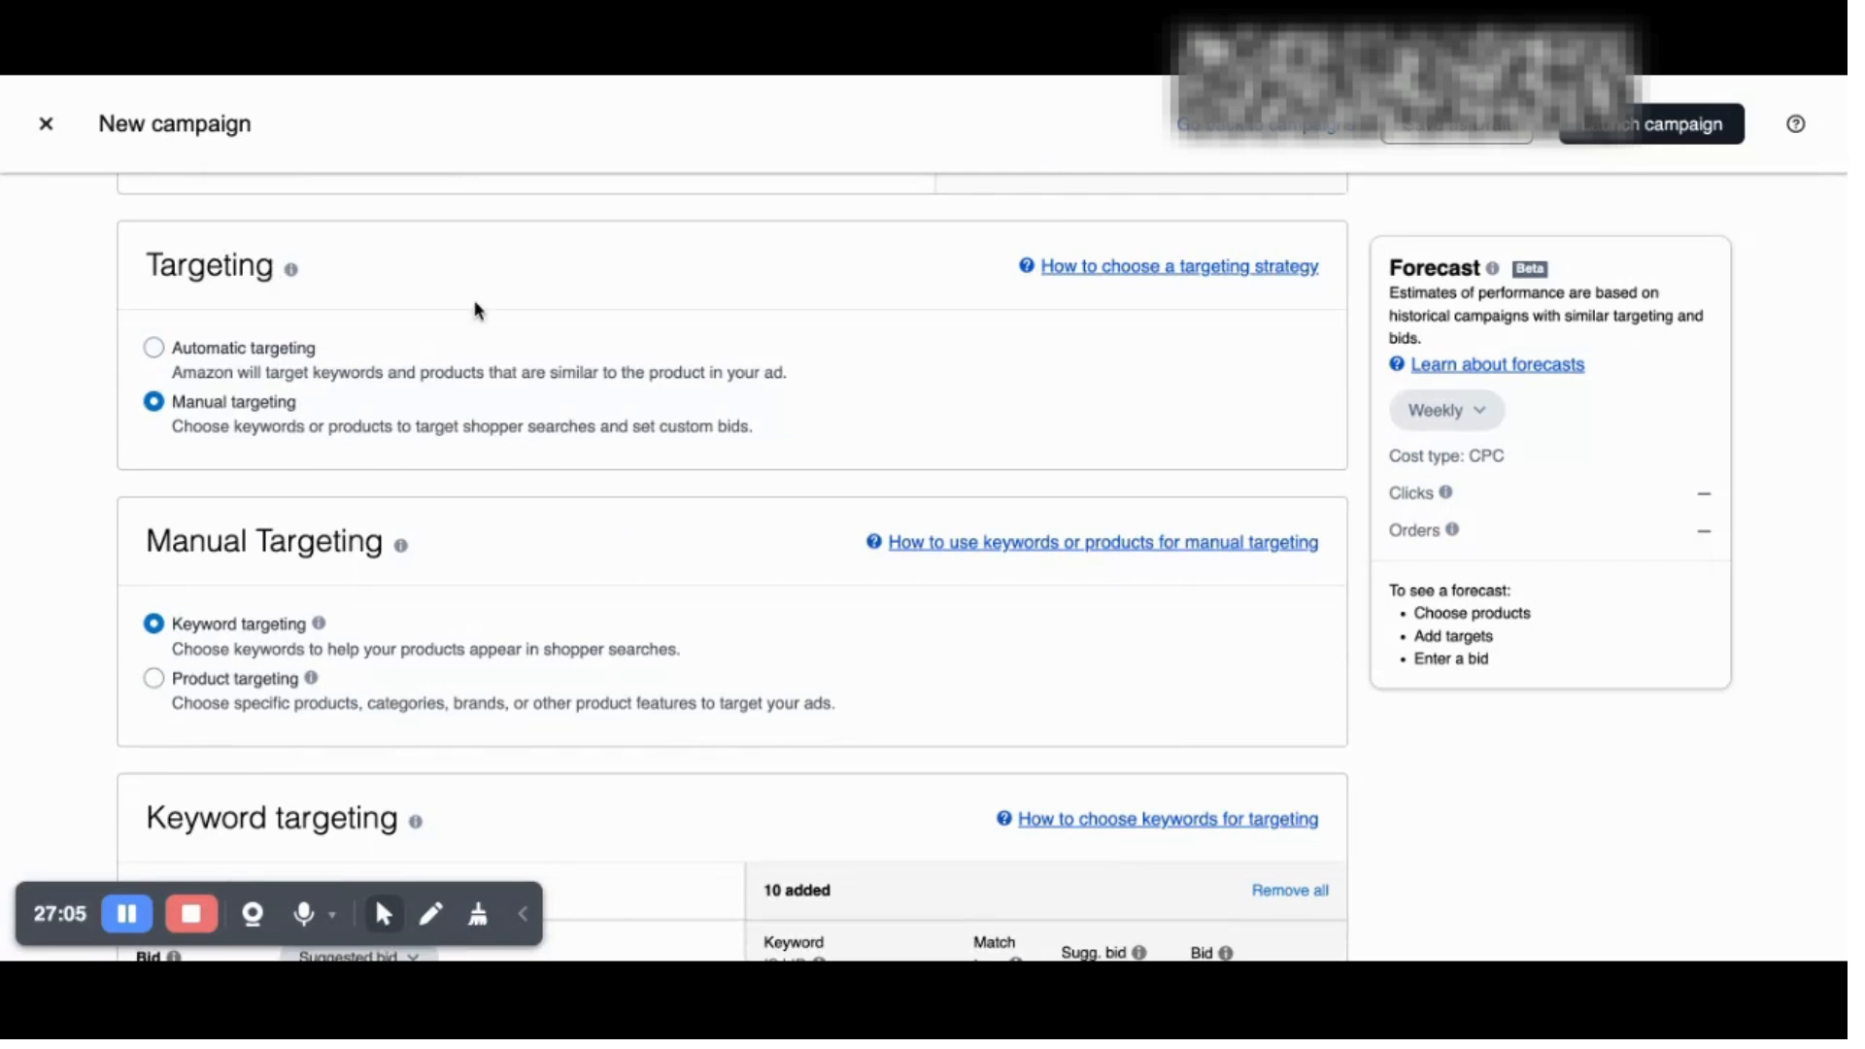
pyautogui.scroll(-3, 481, 313)
pyautogui.click(254, 349)
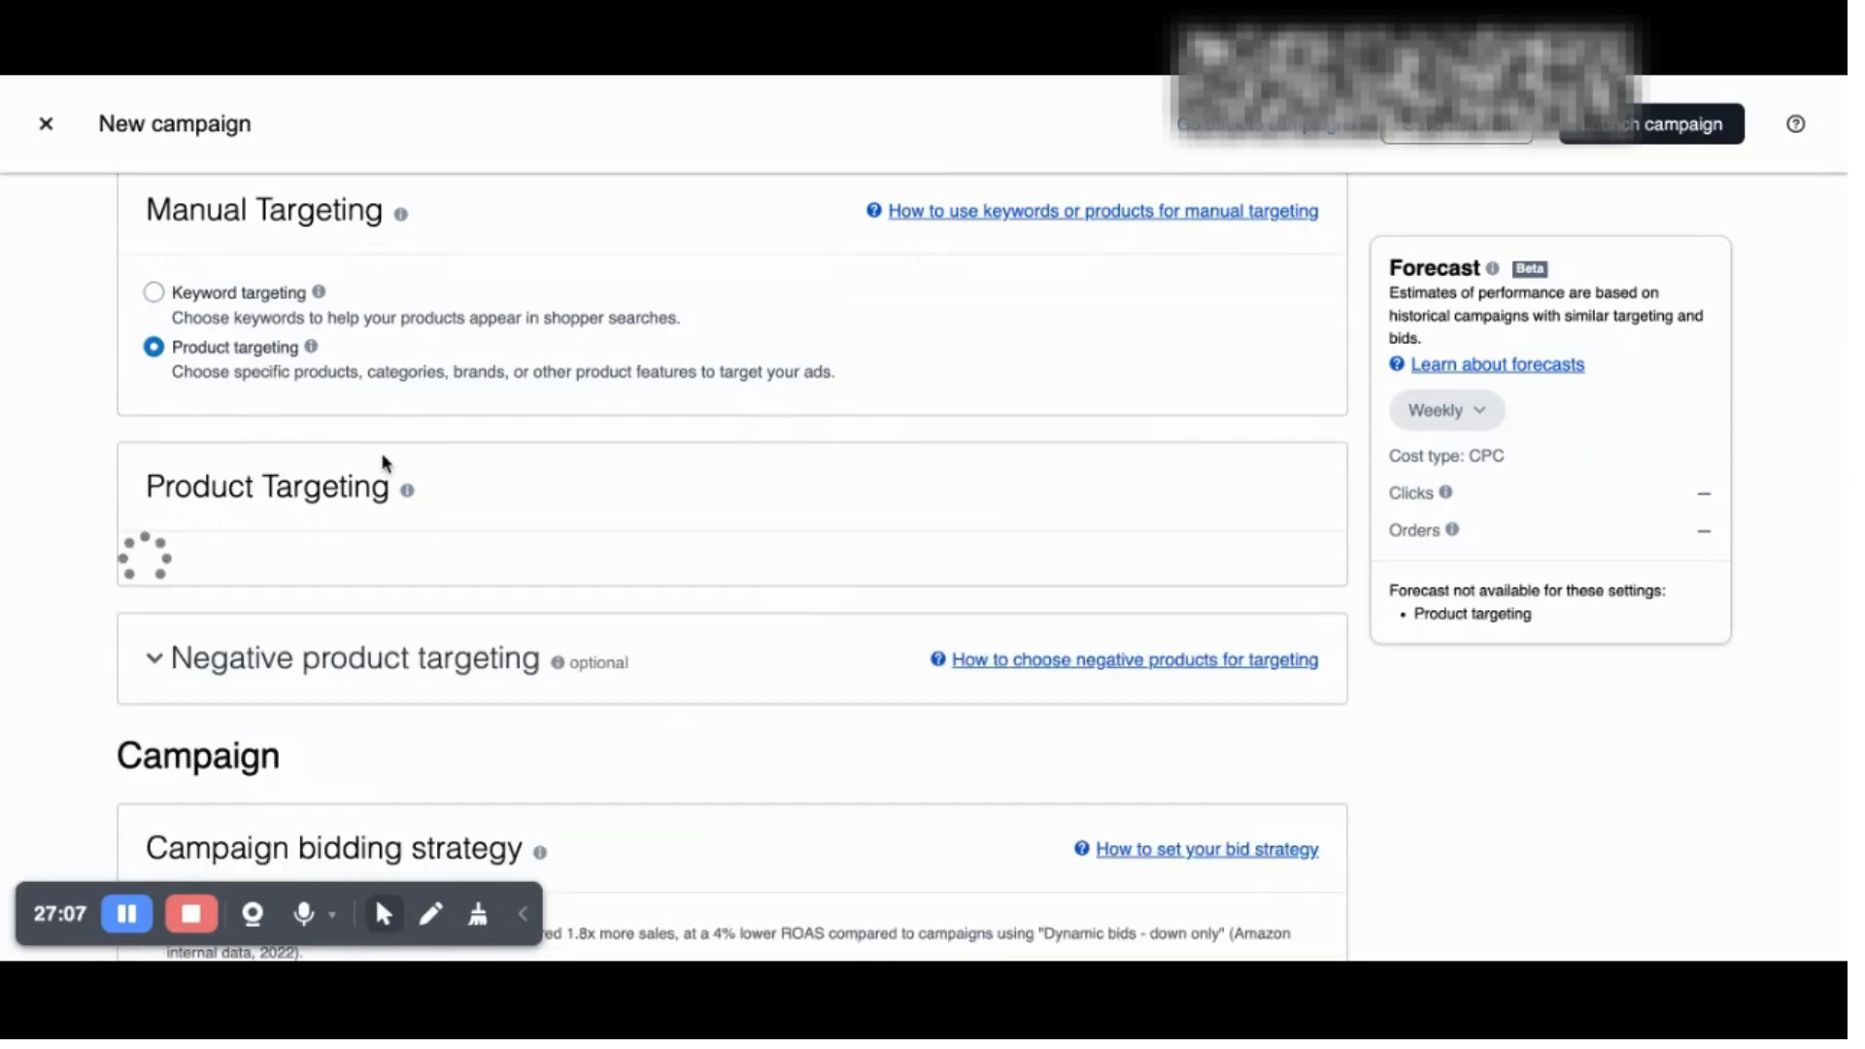
# Step: Open the ASIN entry list for targeting individual products, with the Expanded filter kept
pyautogui.scroll(-2, 516, 457)
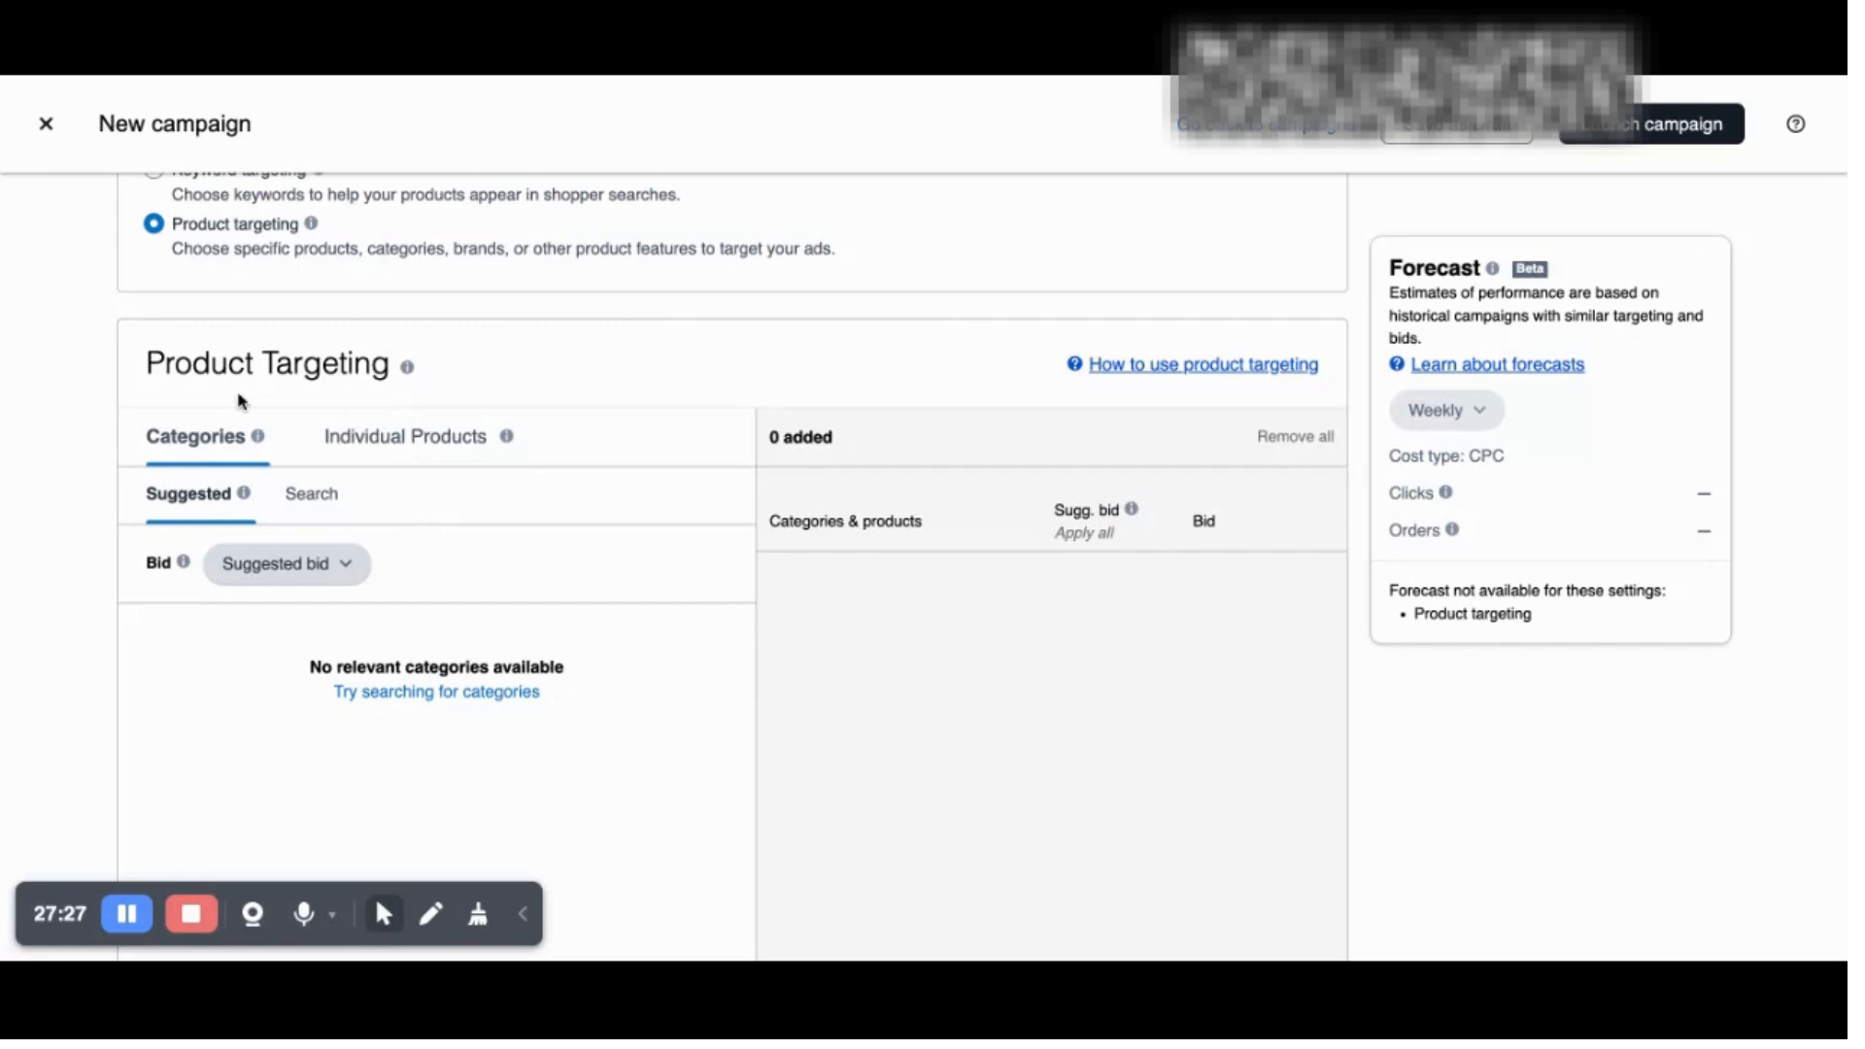
pyautogui.click(401, 442)
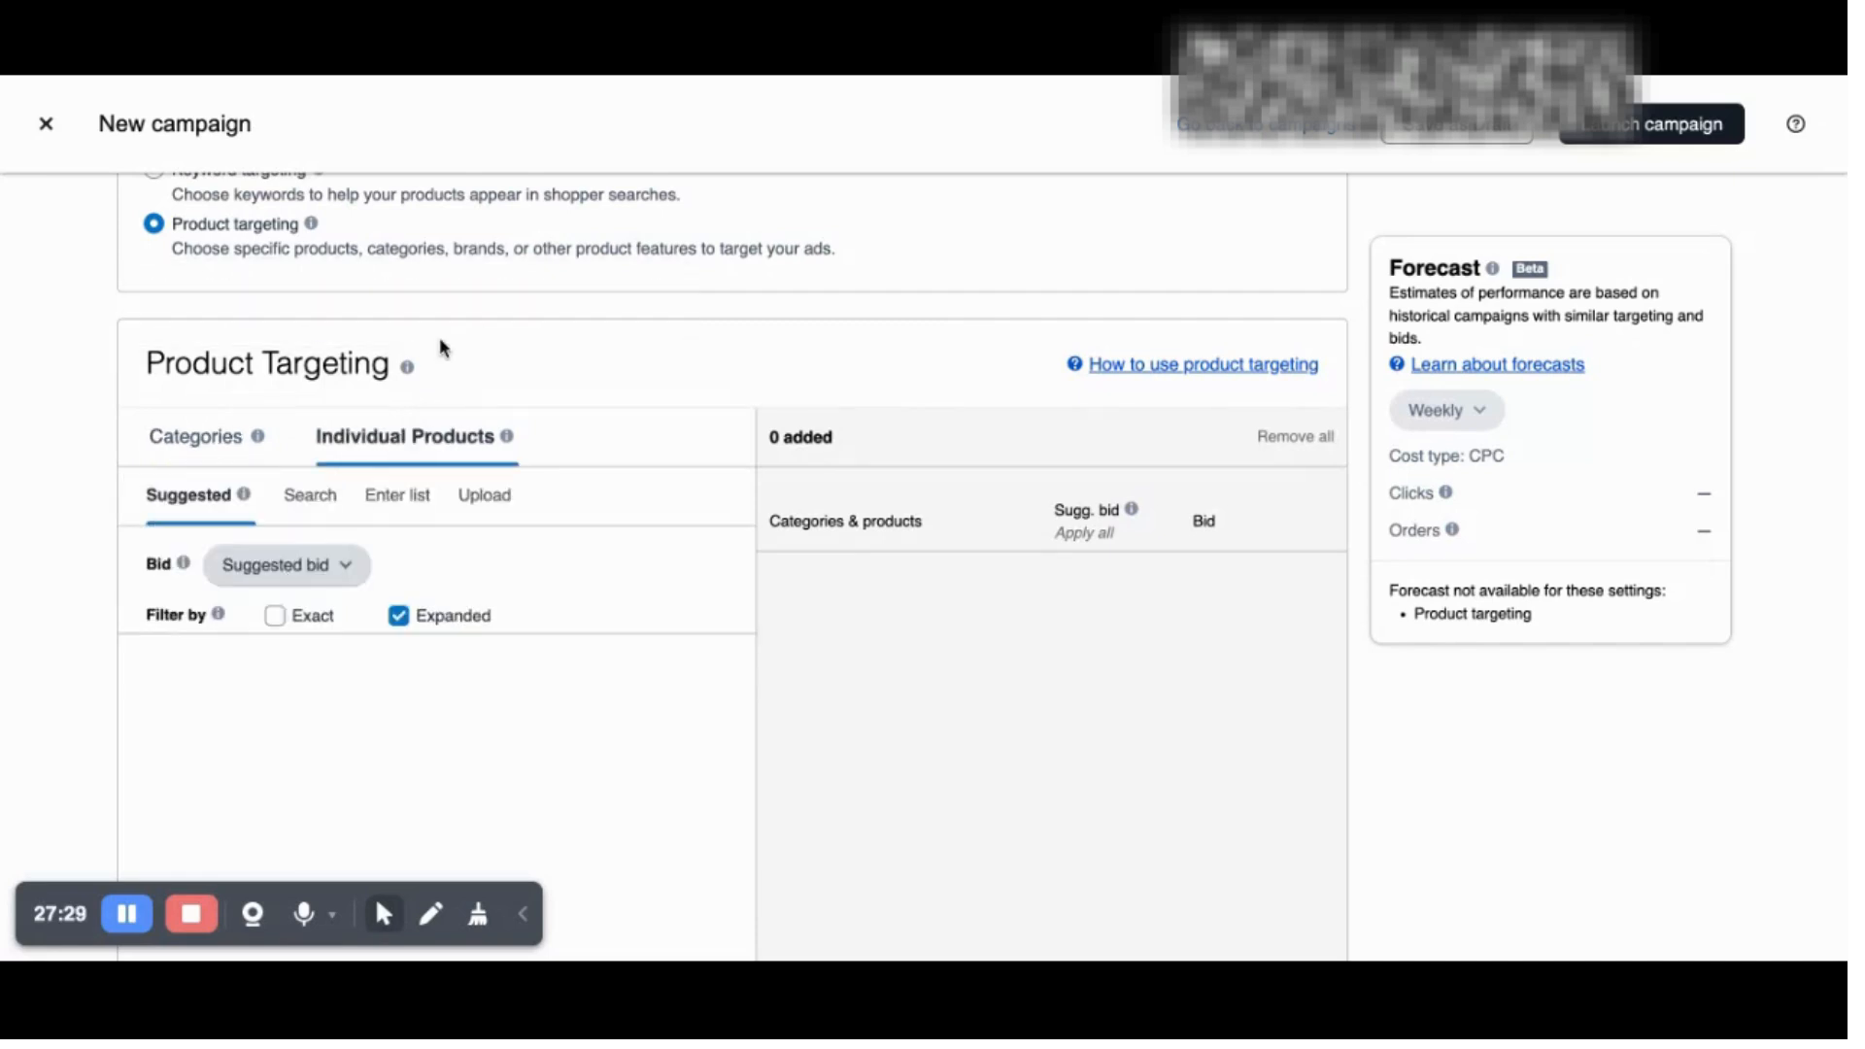
pyautogui.scroll(-2, 435, 498)
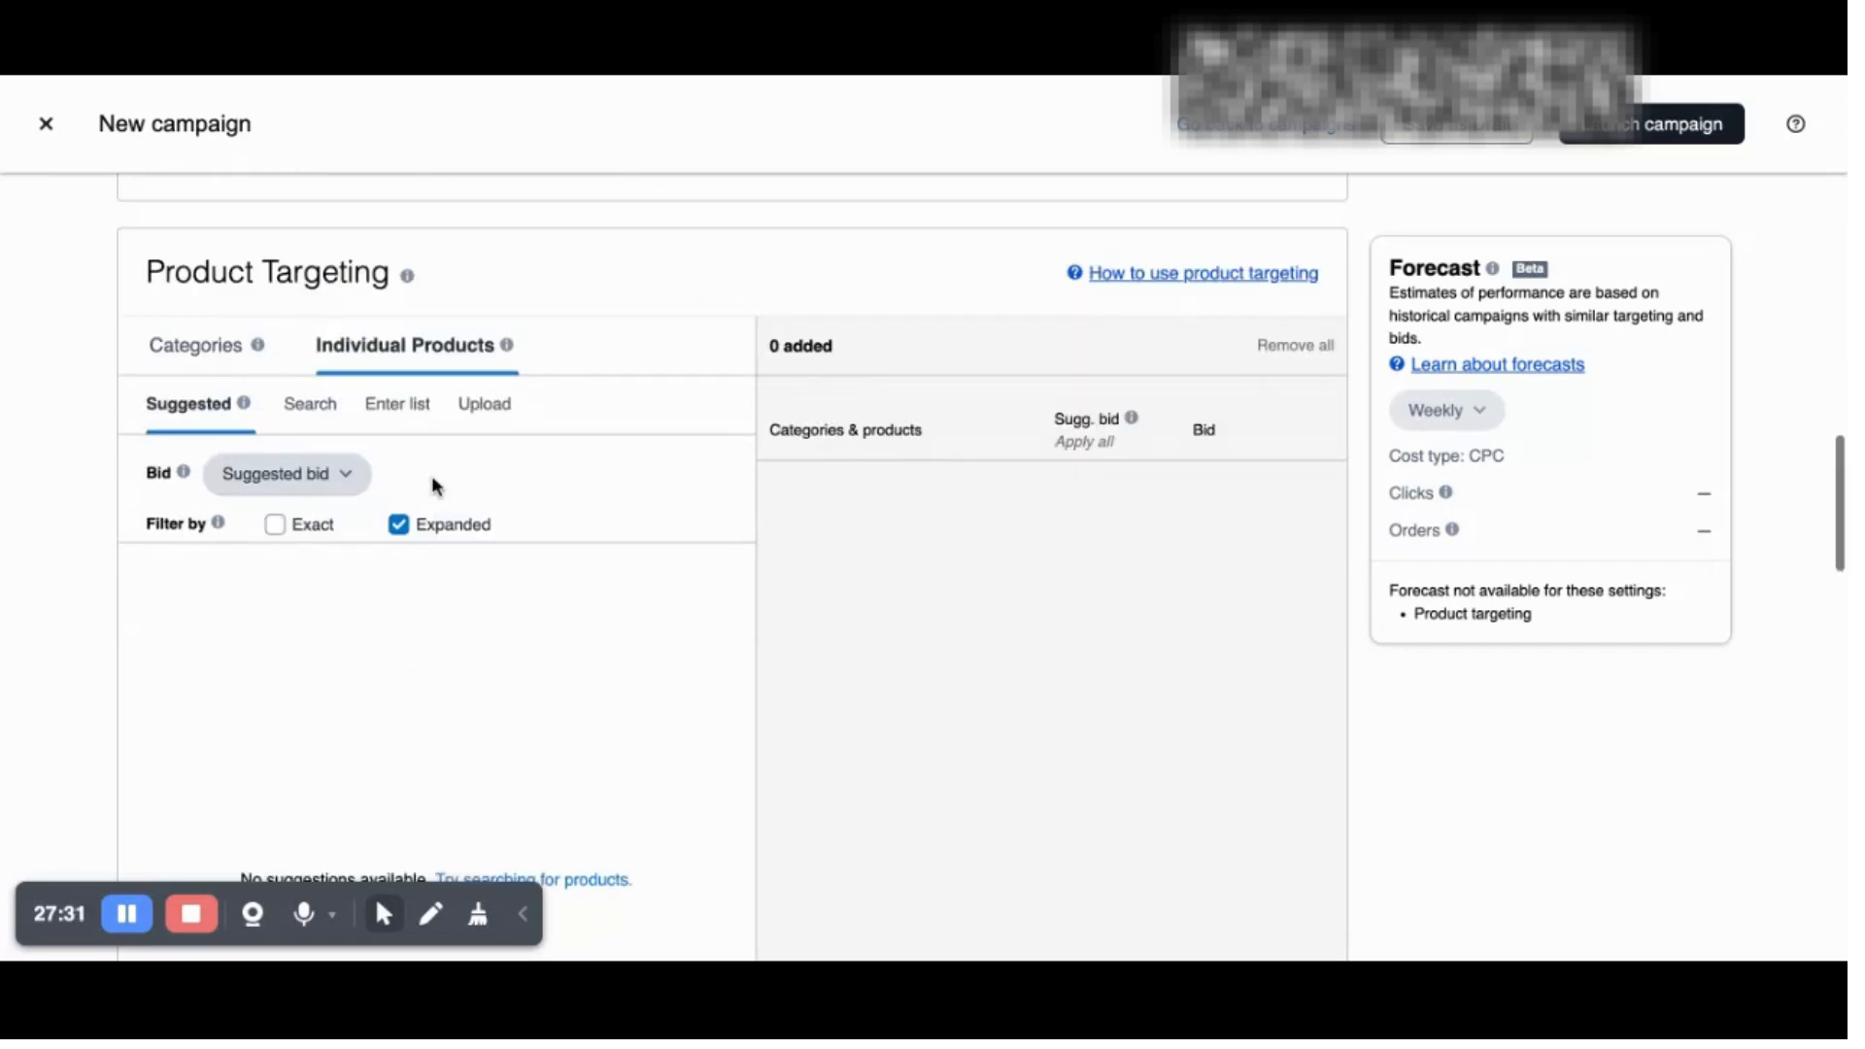
pyautogui.click(403, 413)
pyautogui.click(387, 719)
pyautogui.scroll(-3, 387, 718)
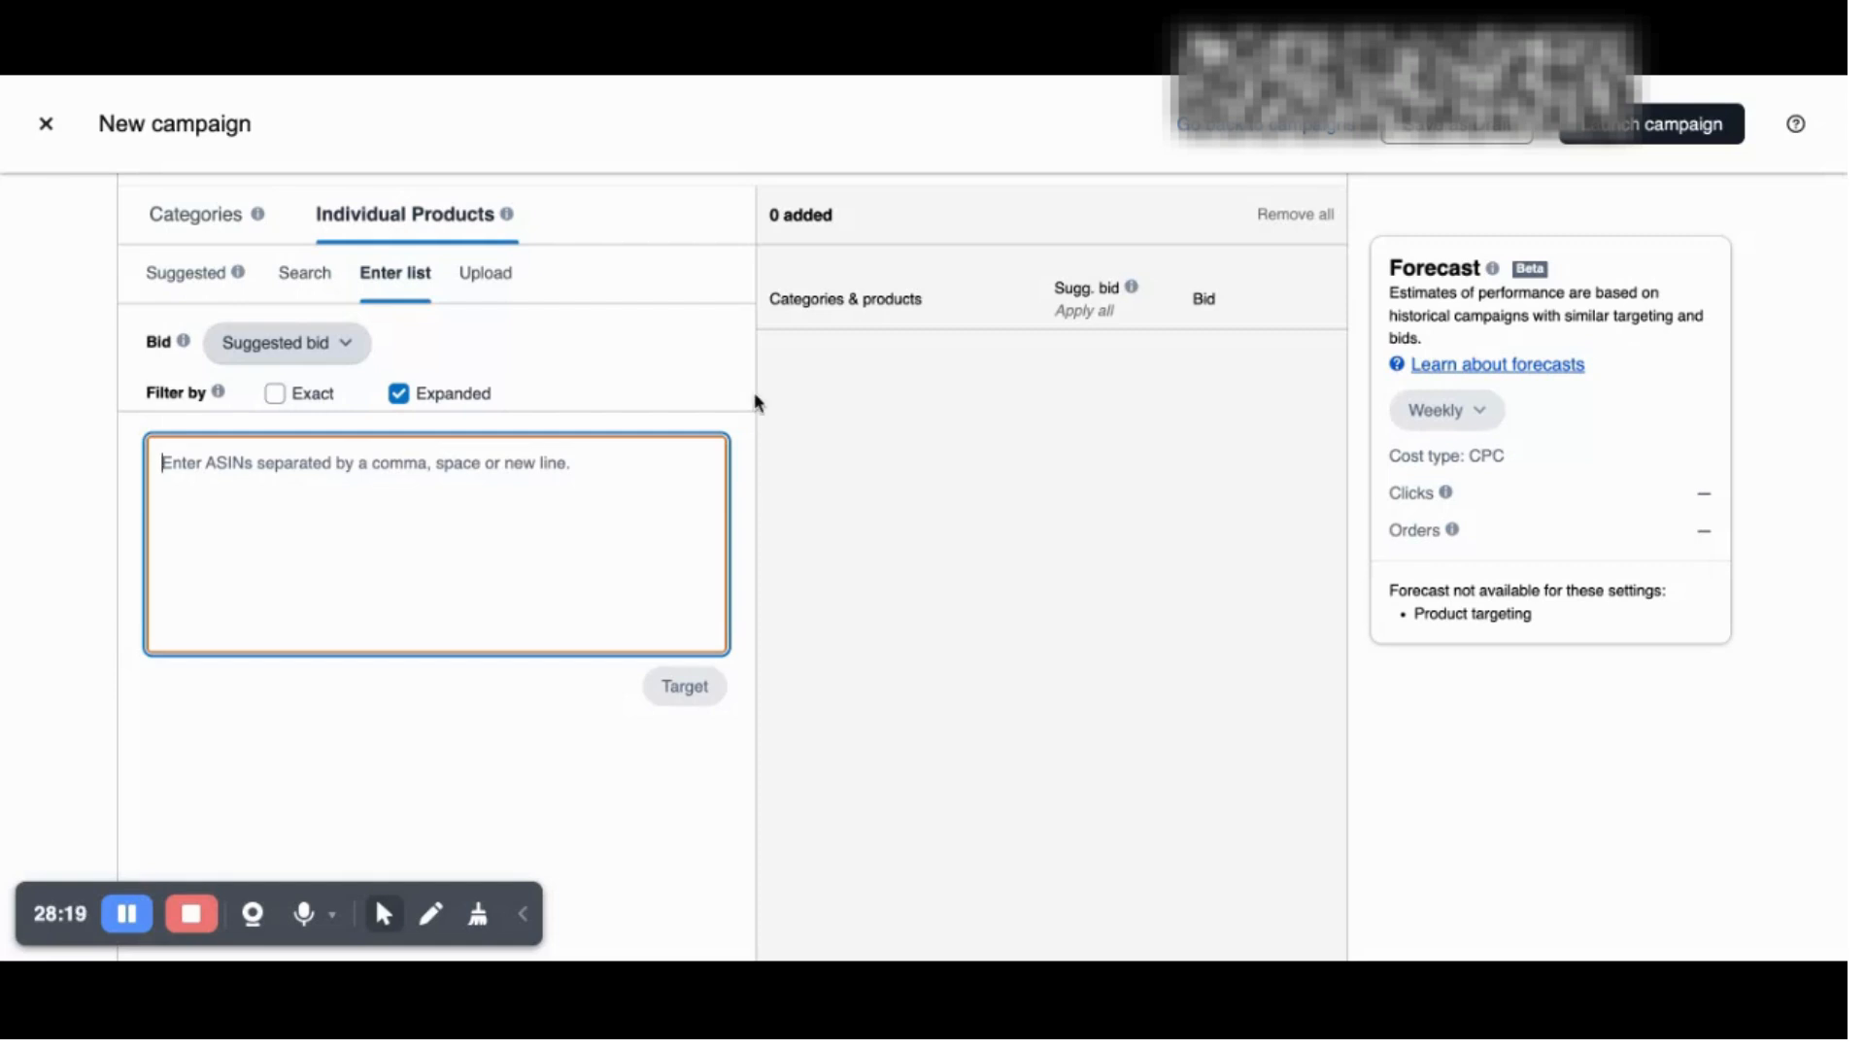
# Step: Set the placement bid adjustments to 20% for product pages and 0% for top of search
pyautogui.scroll(-20, 758, 398)
pyautogui.scroll(-5, 761, 394)
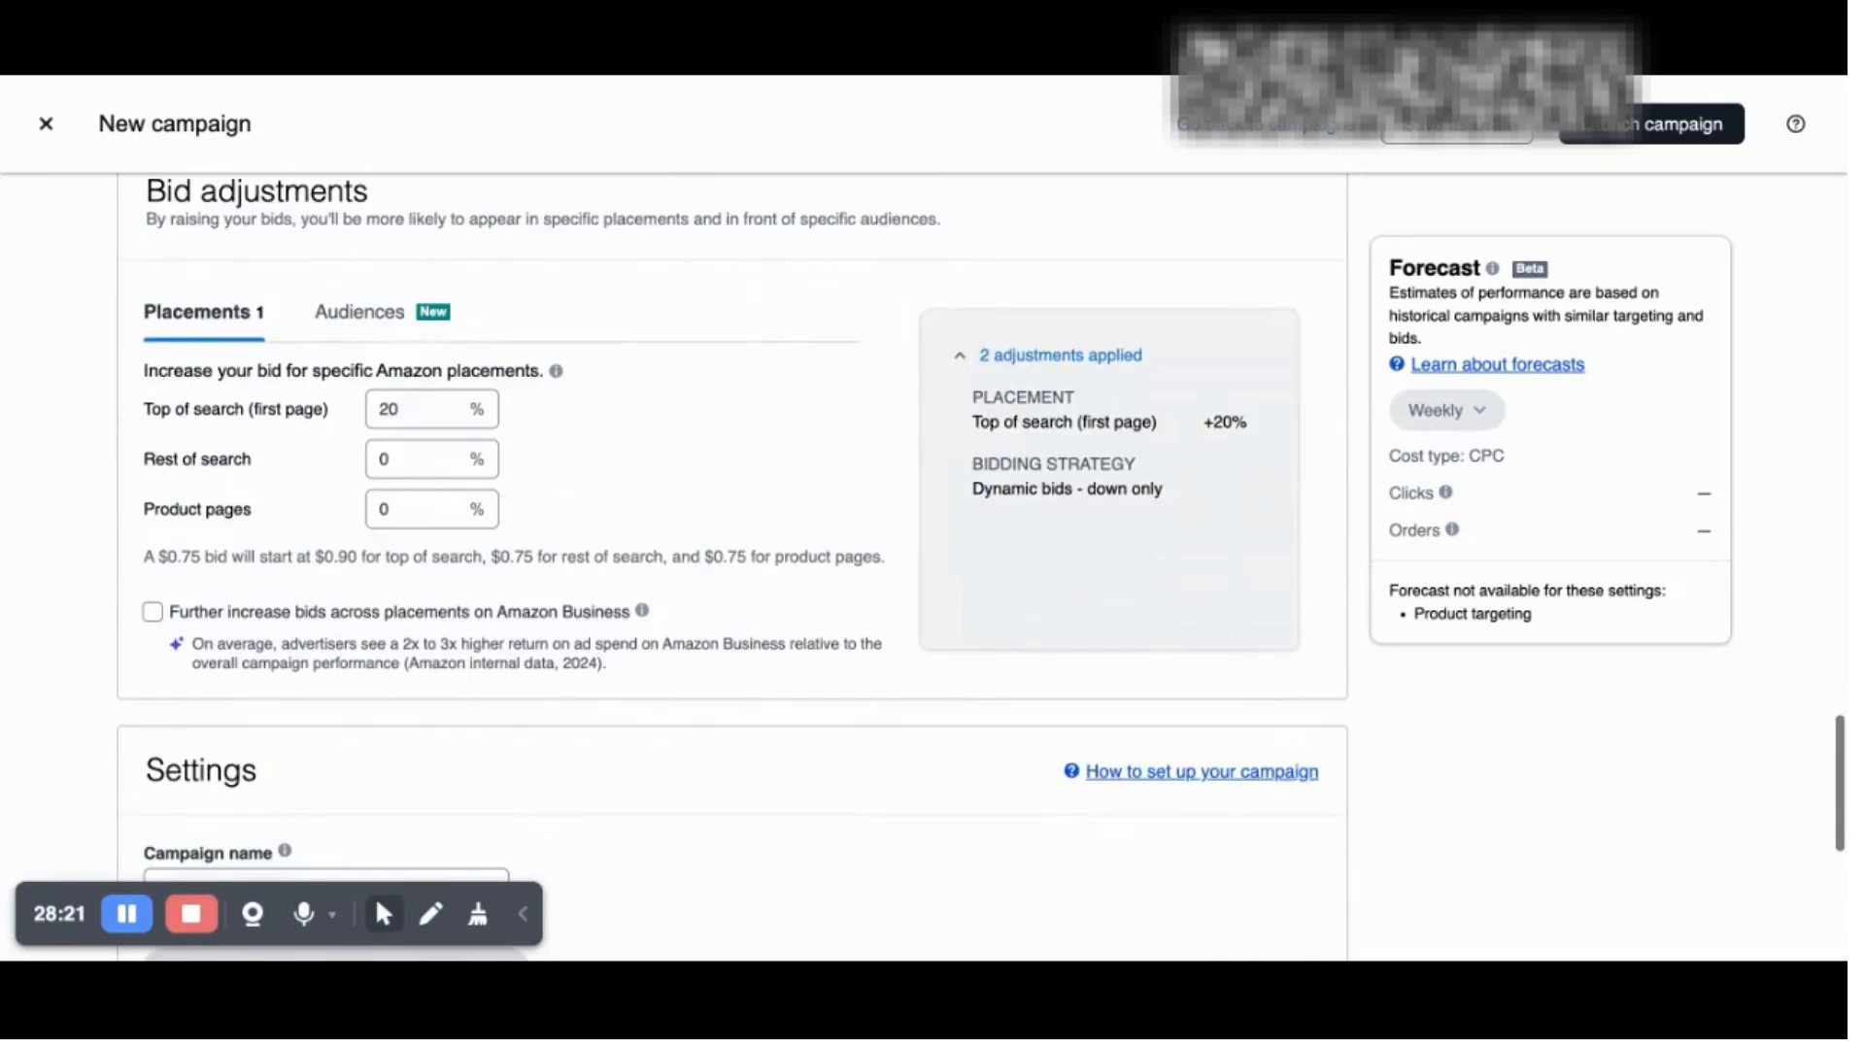
pyautogui.click(426, 428)
pyautogui.doubleClick(426, 427)
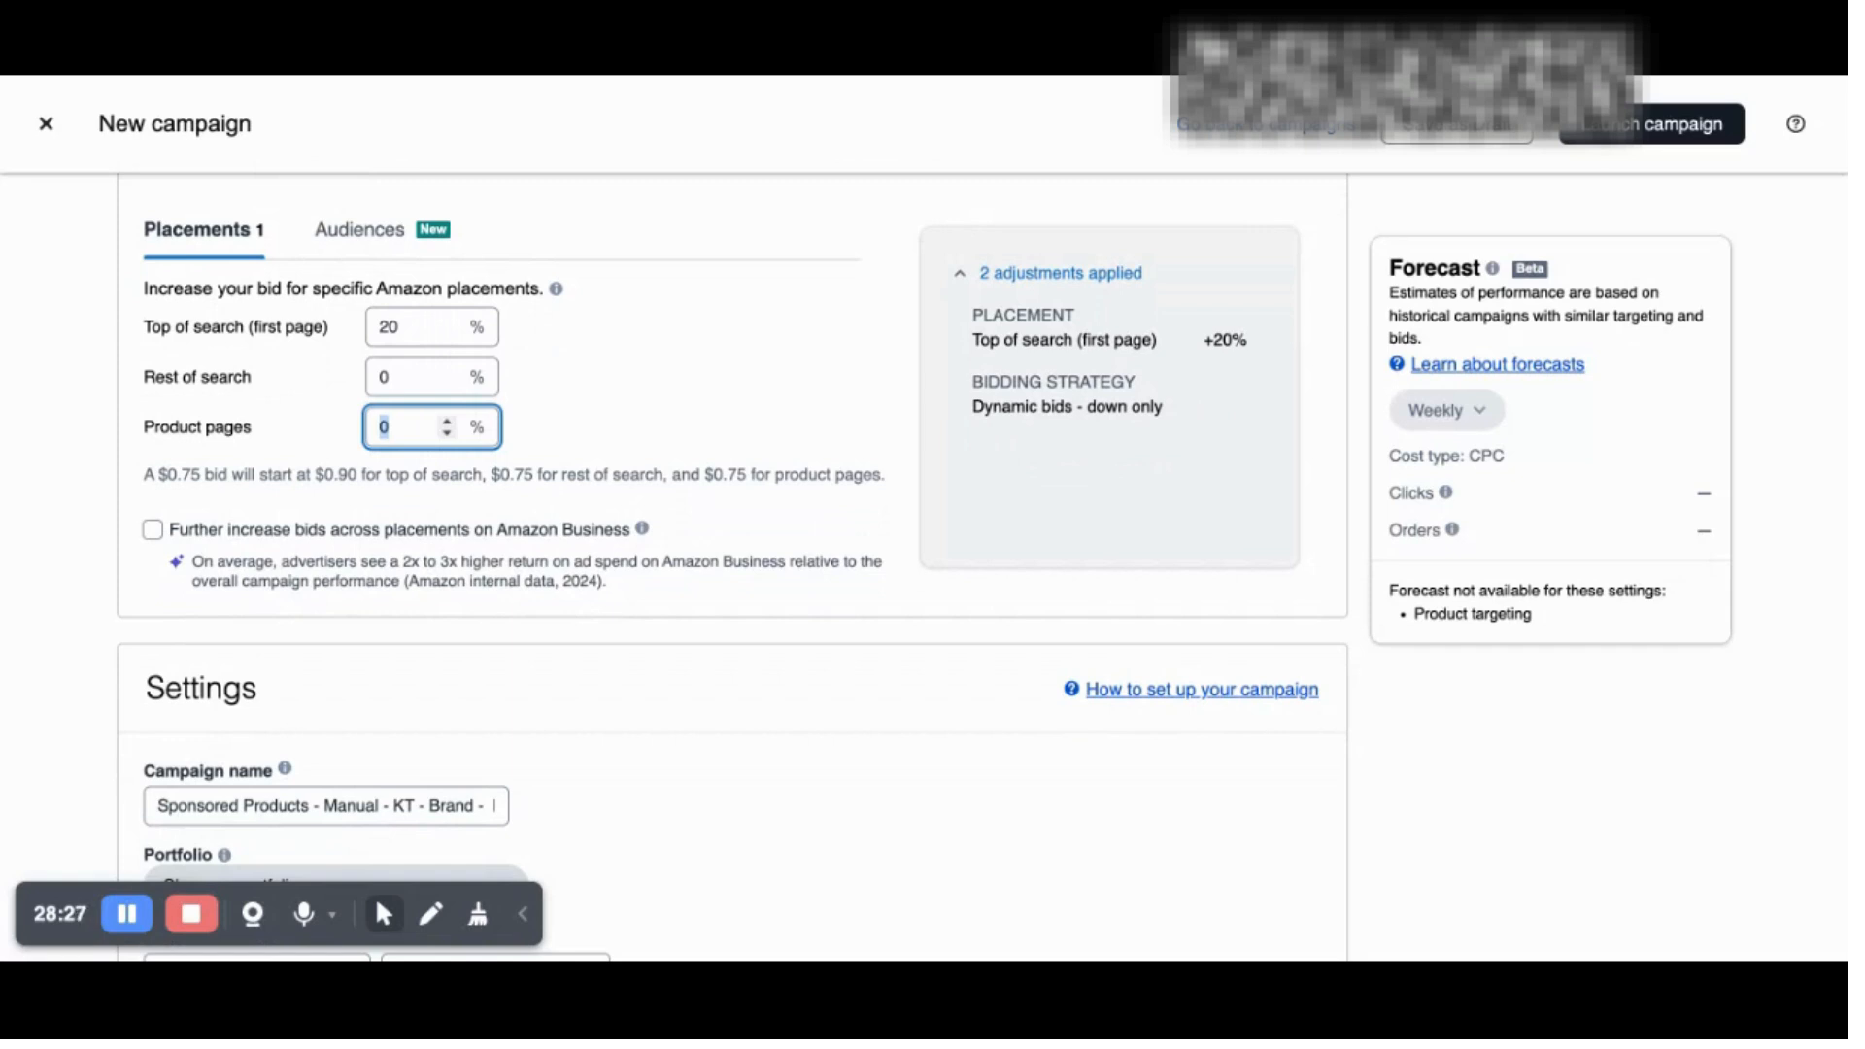
pyautogui.write('20')
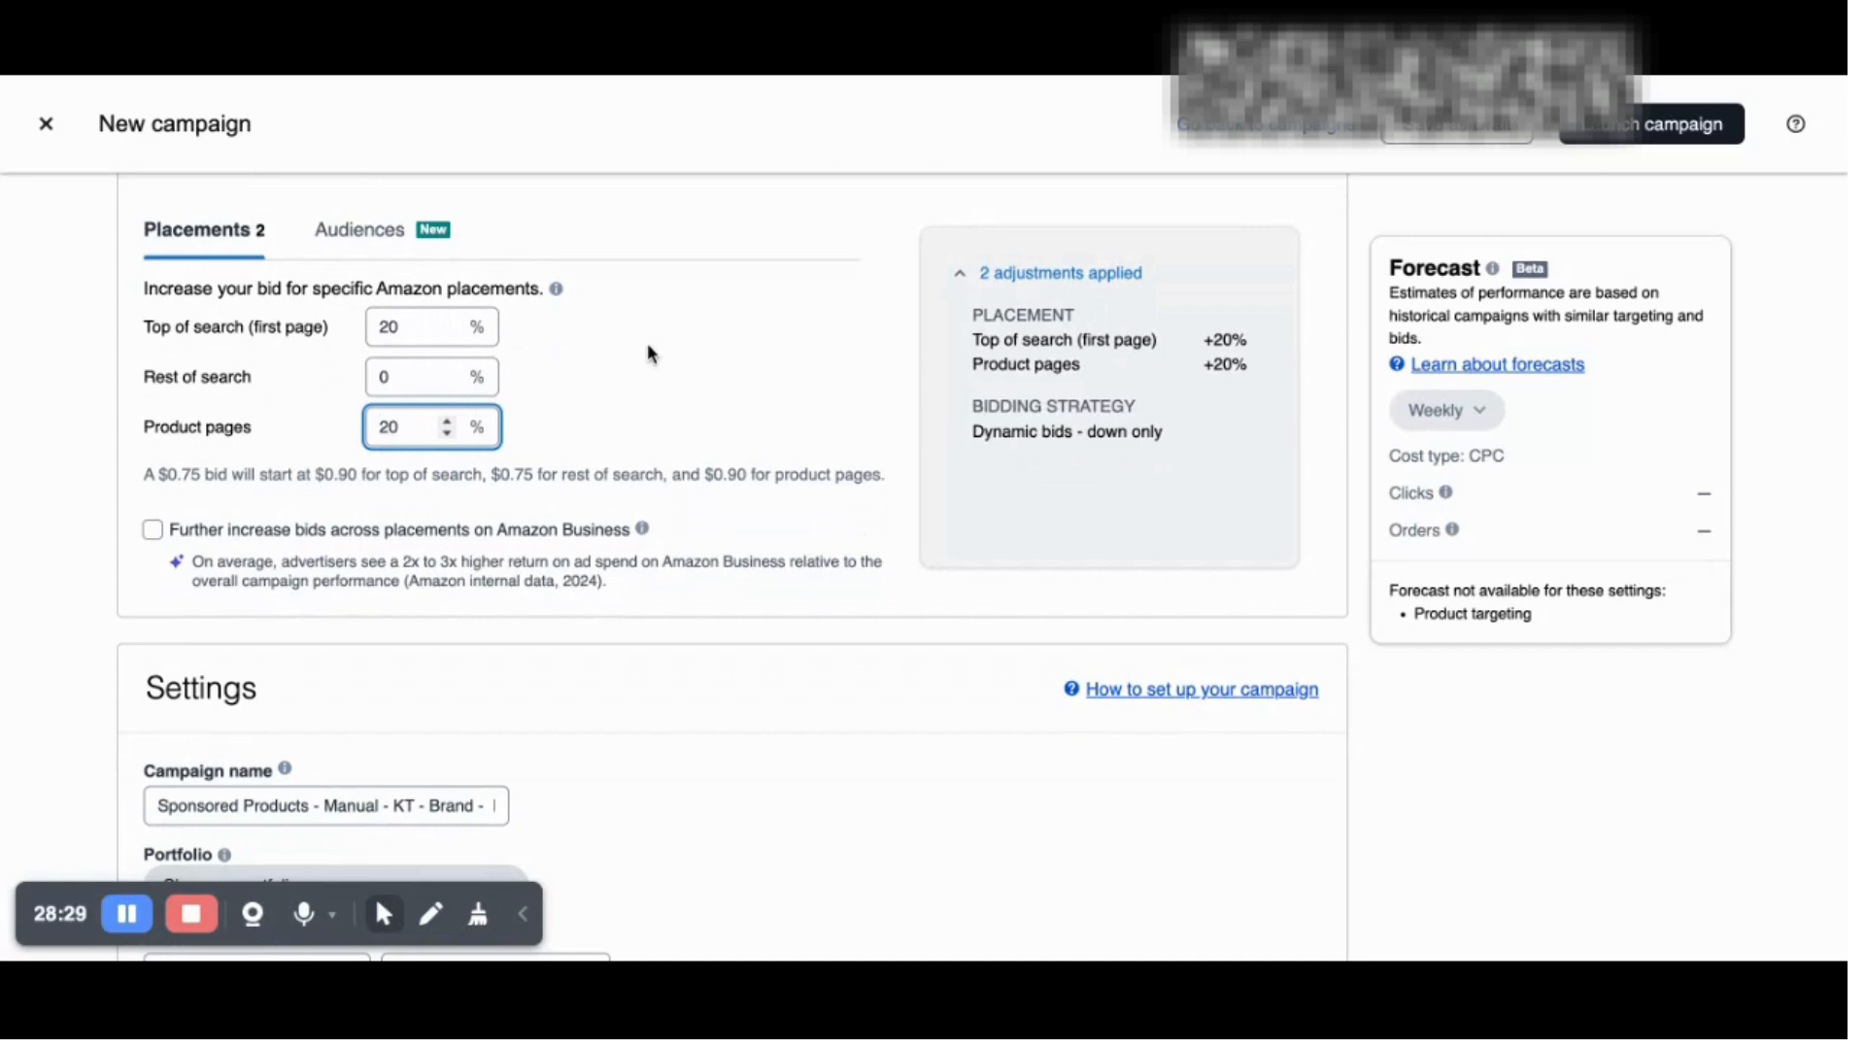
pyautogui.doubleClick(439, 328)
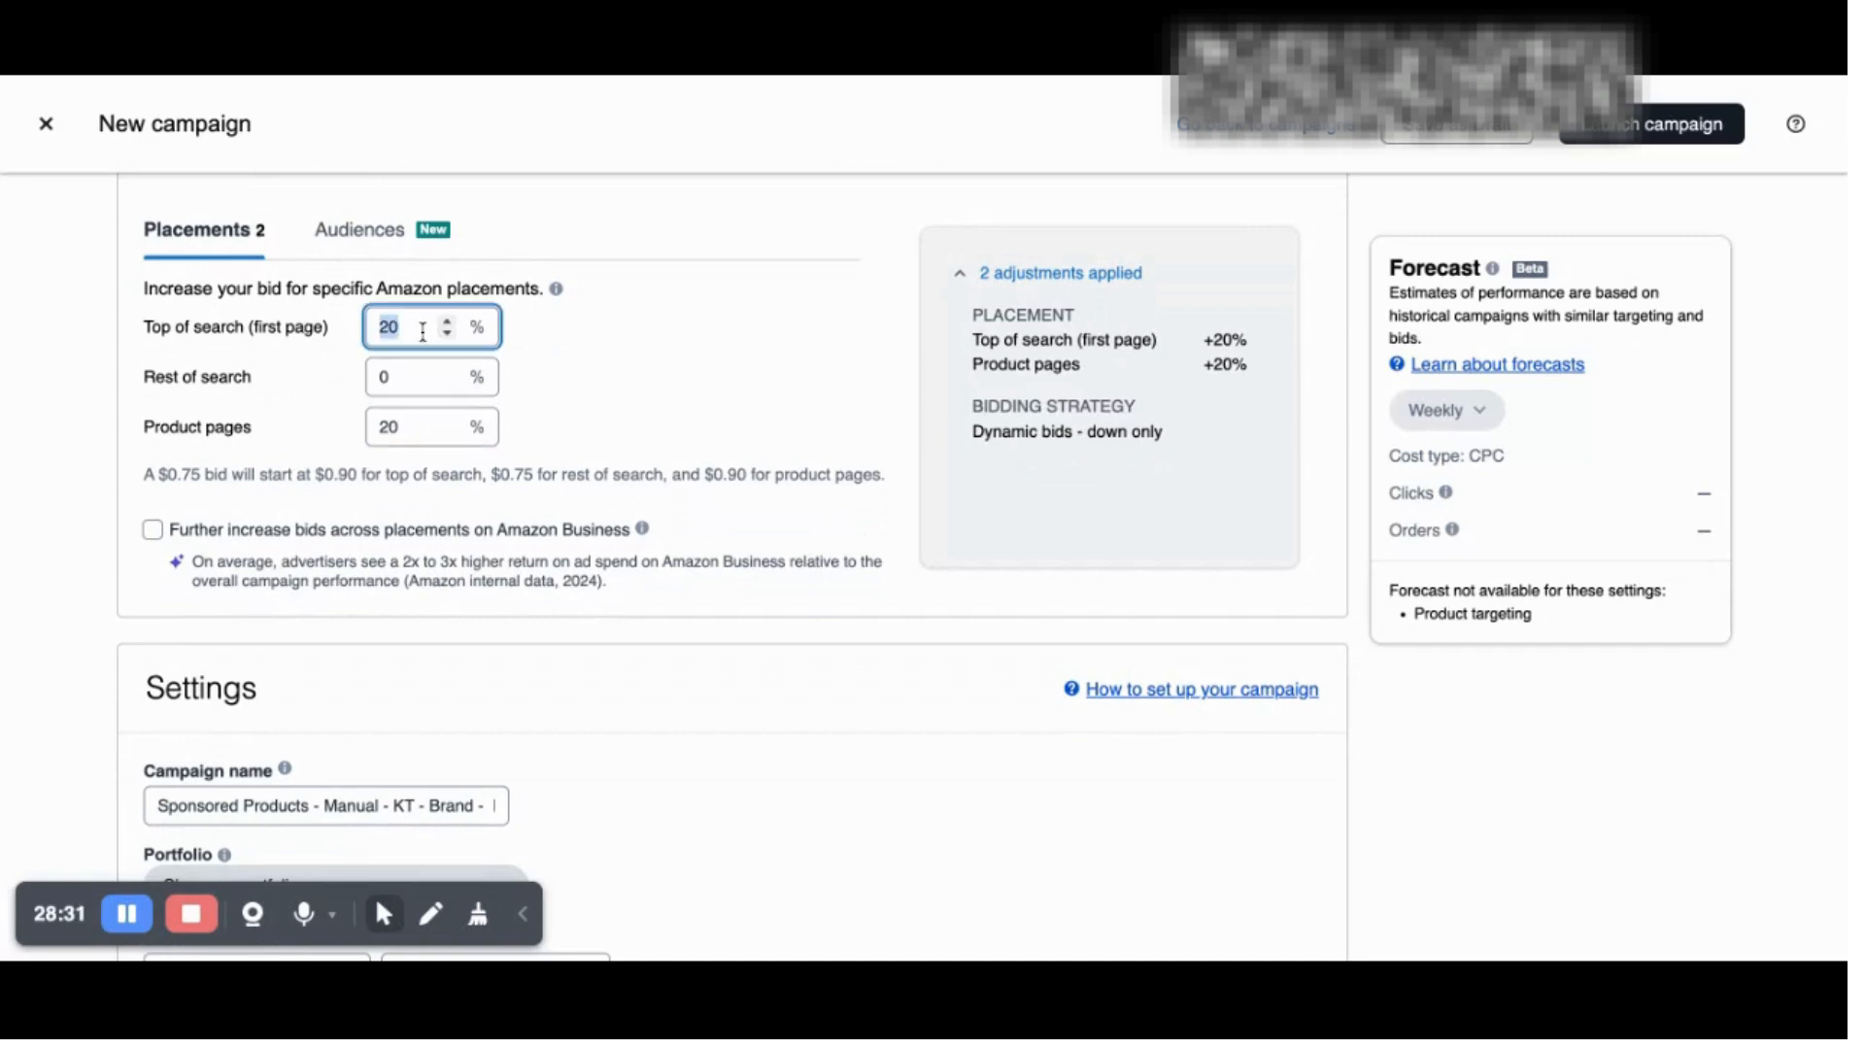
pyautogui.write('0')
pyautogui.click(587, 366)
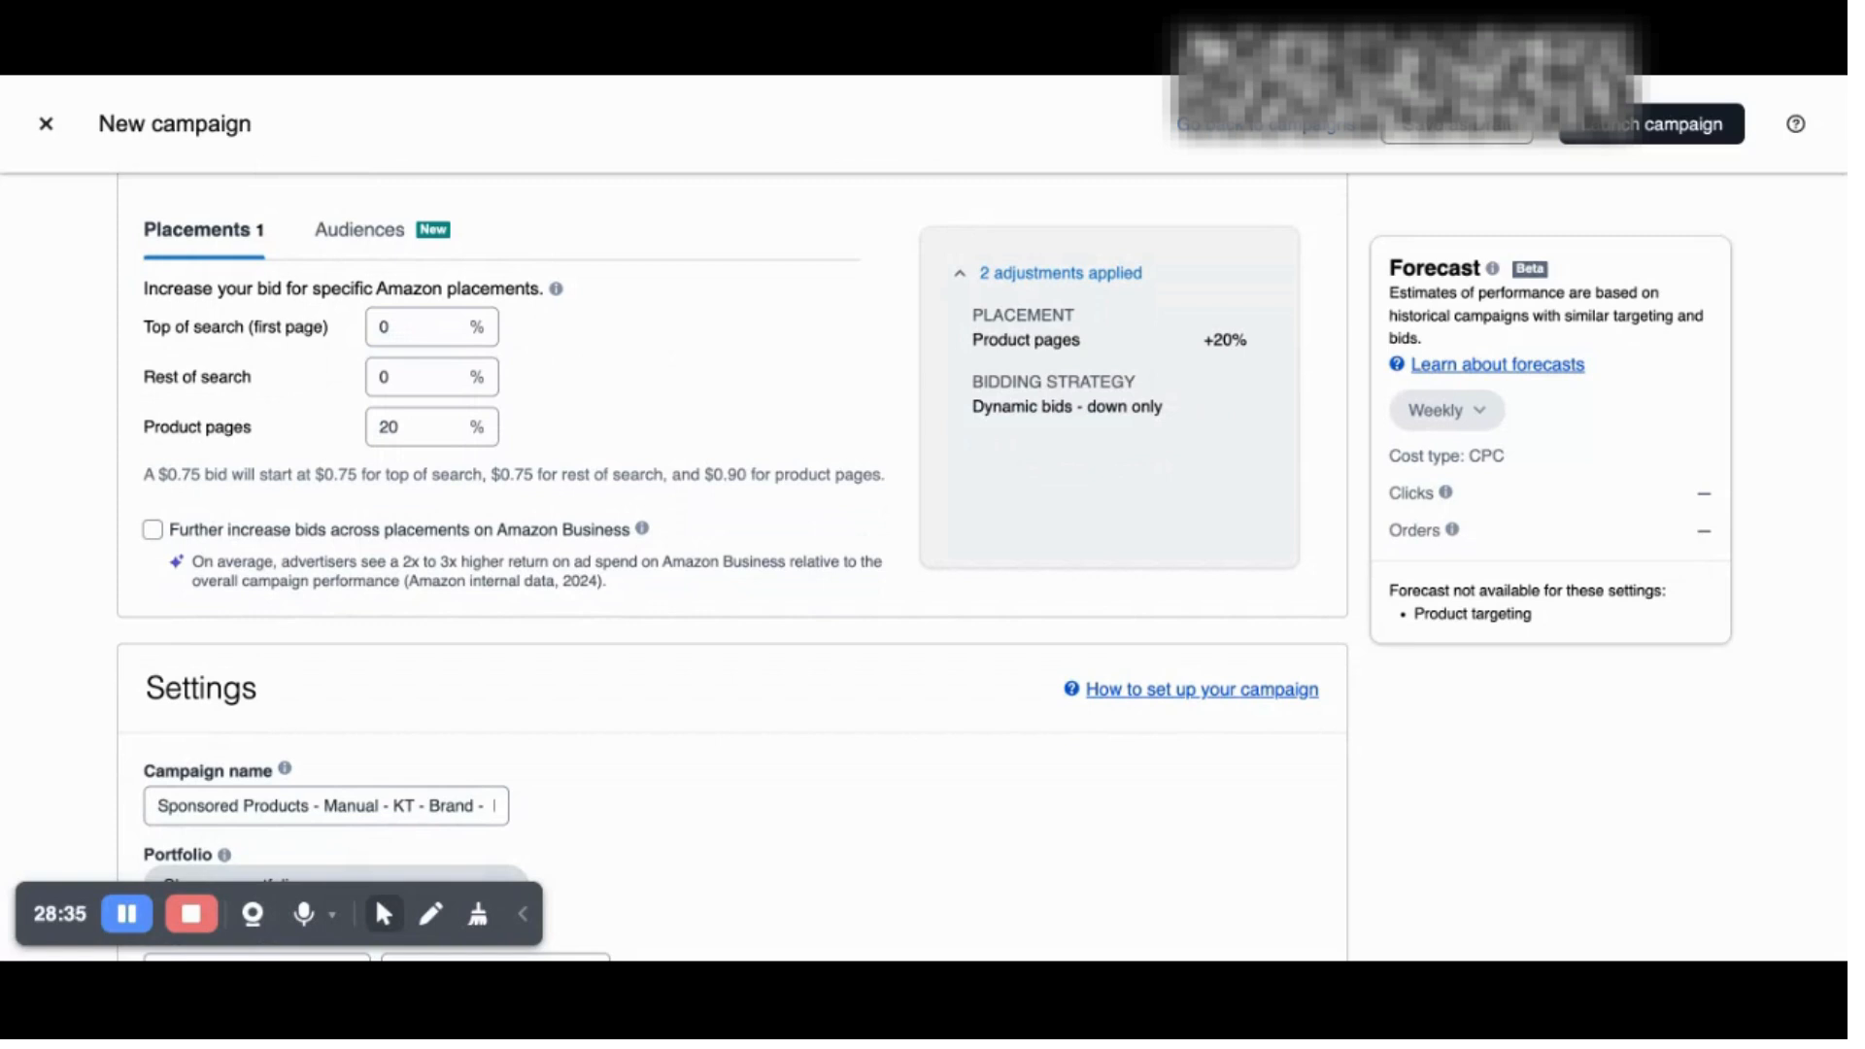
# Step: Set the product pages bid adjustment to 50%
pyautogui.click(420, 428)
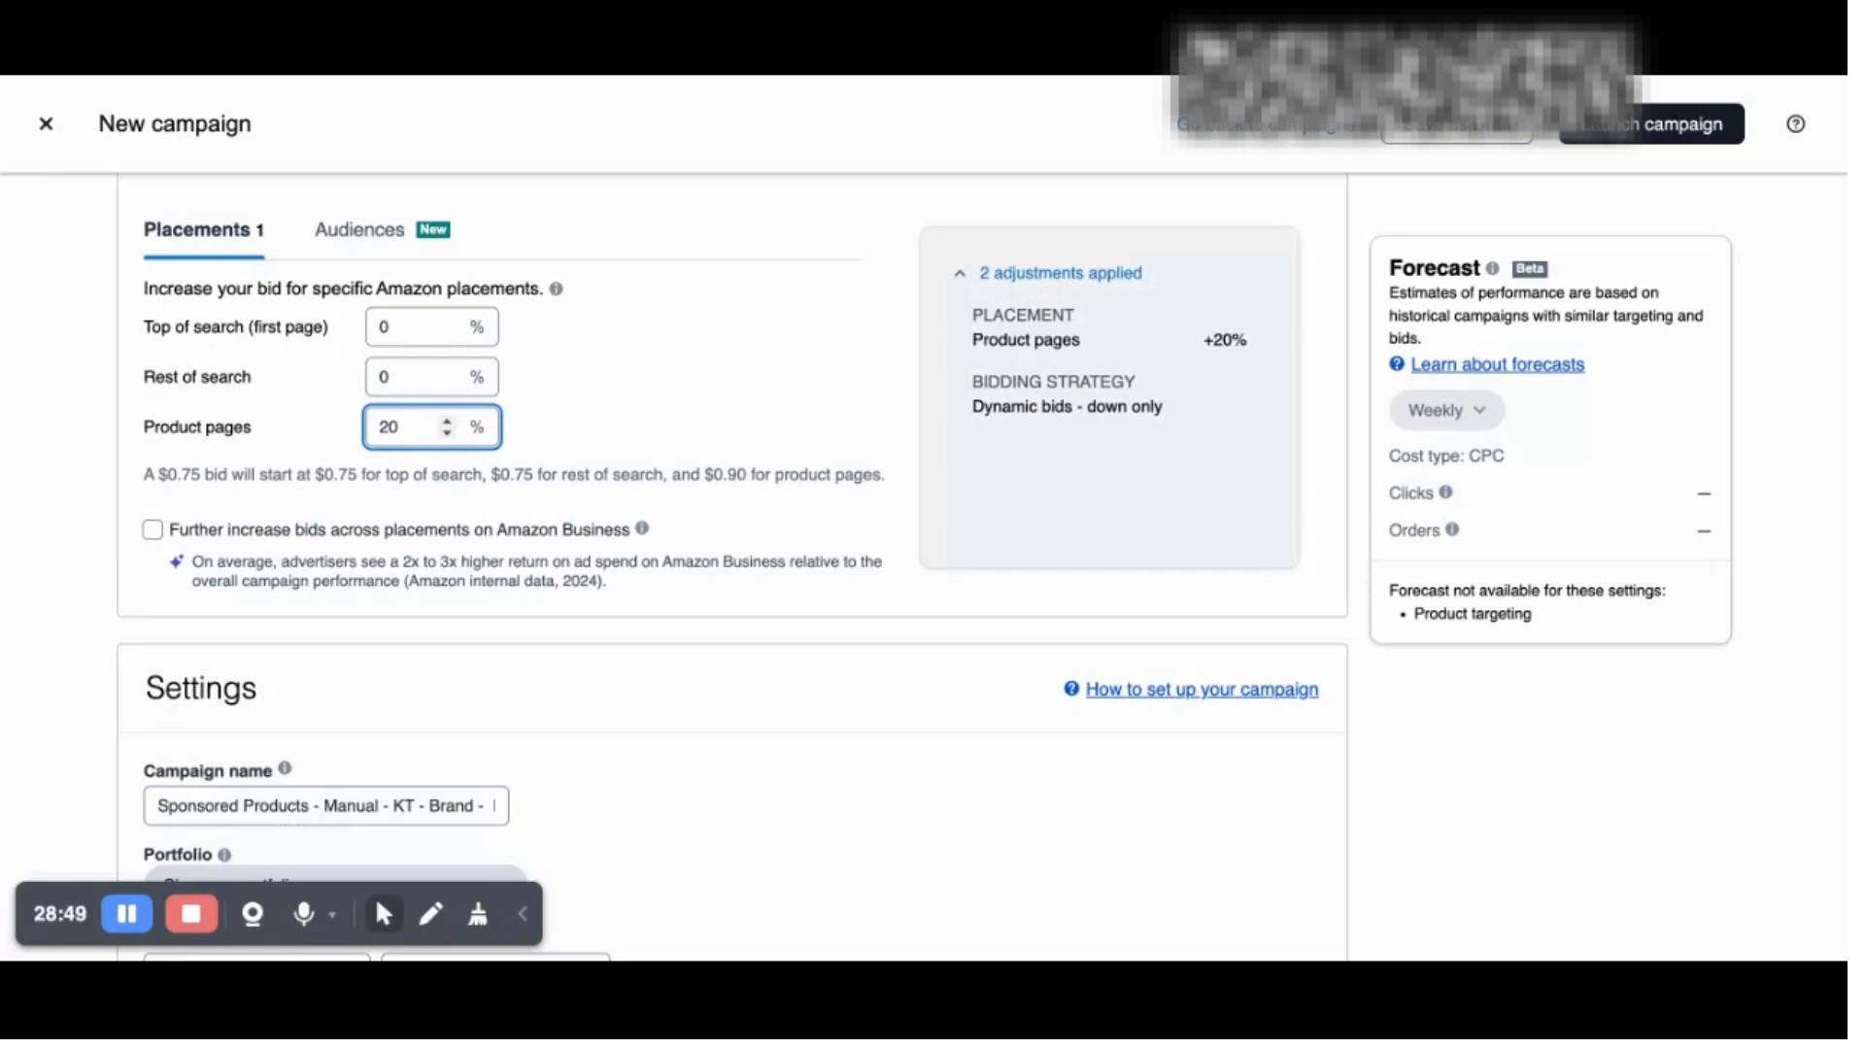
pyautogui.hotkey('ctrl', 'a')
pyautogui.write('50')
pyautogui.click(544, 383)
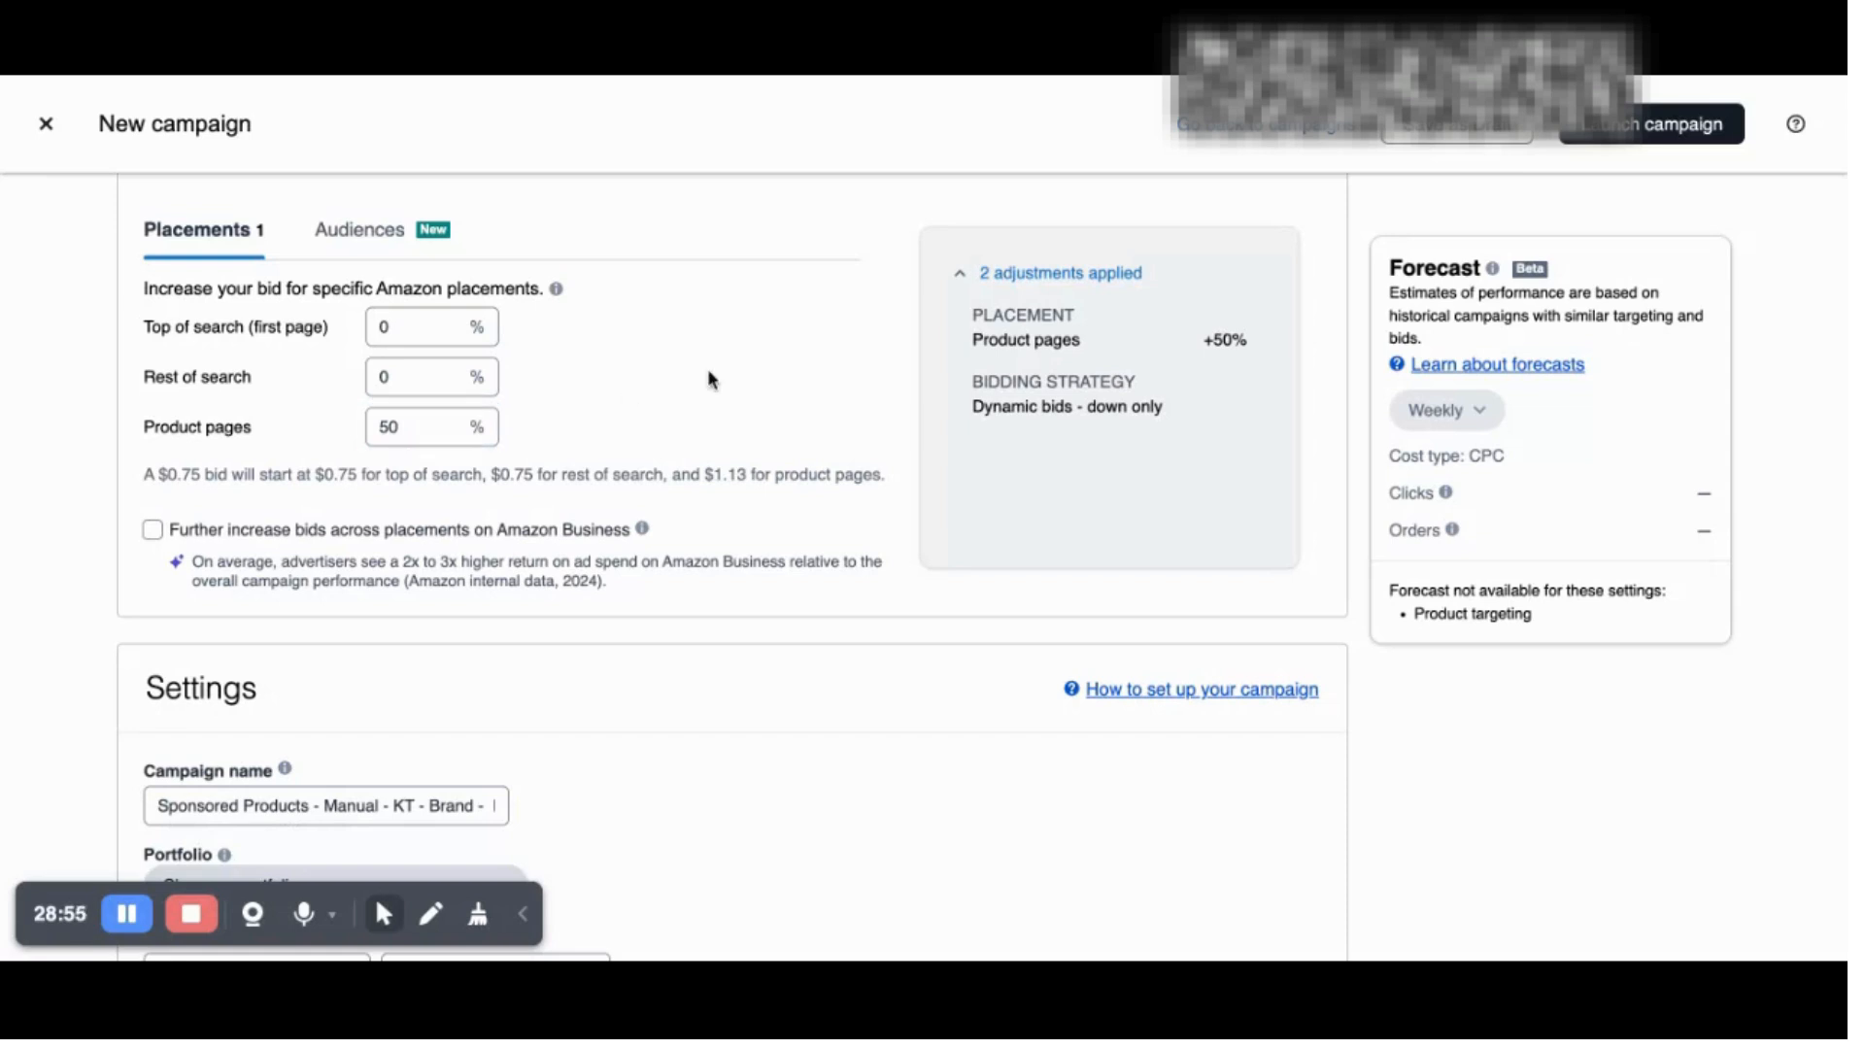